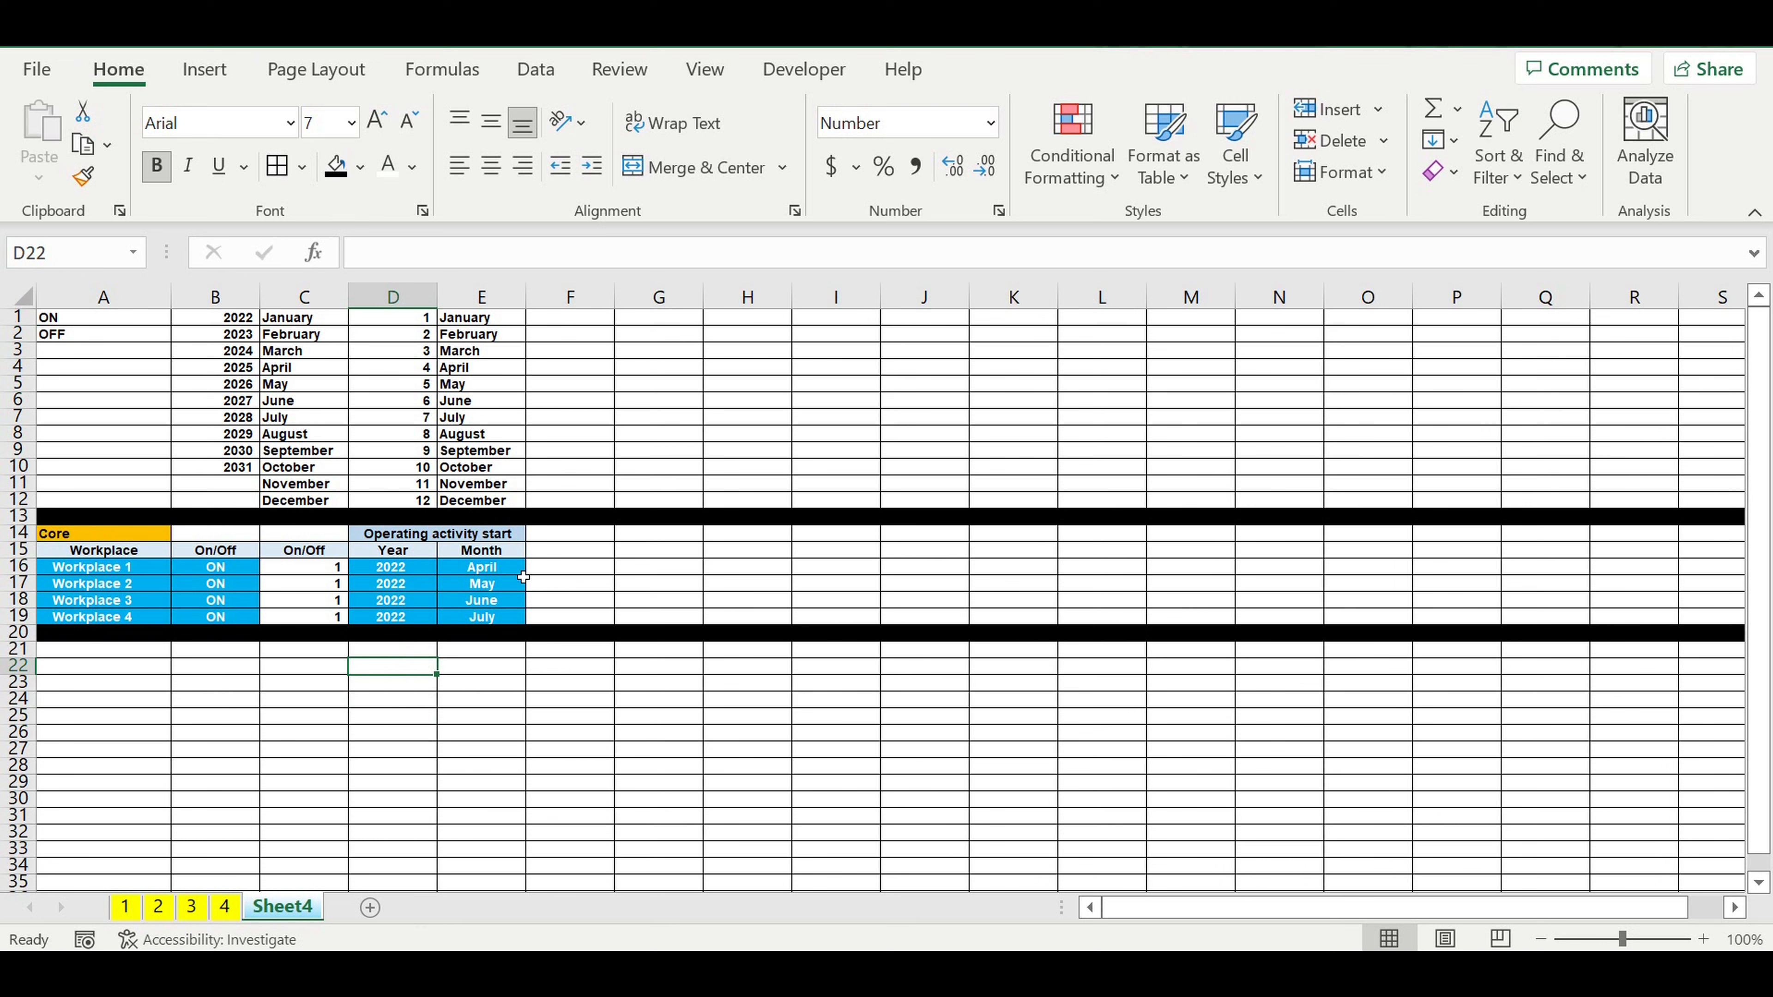
Link the operating activity start year in B482 of sheet 1 to Workplace 1's year with =Sheet4!D16.
click(393, 550)
click(393, 567)
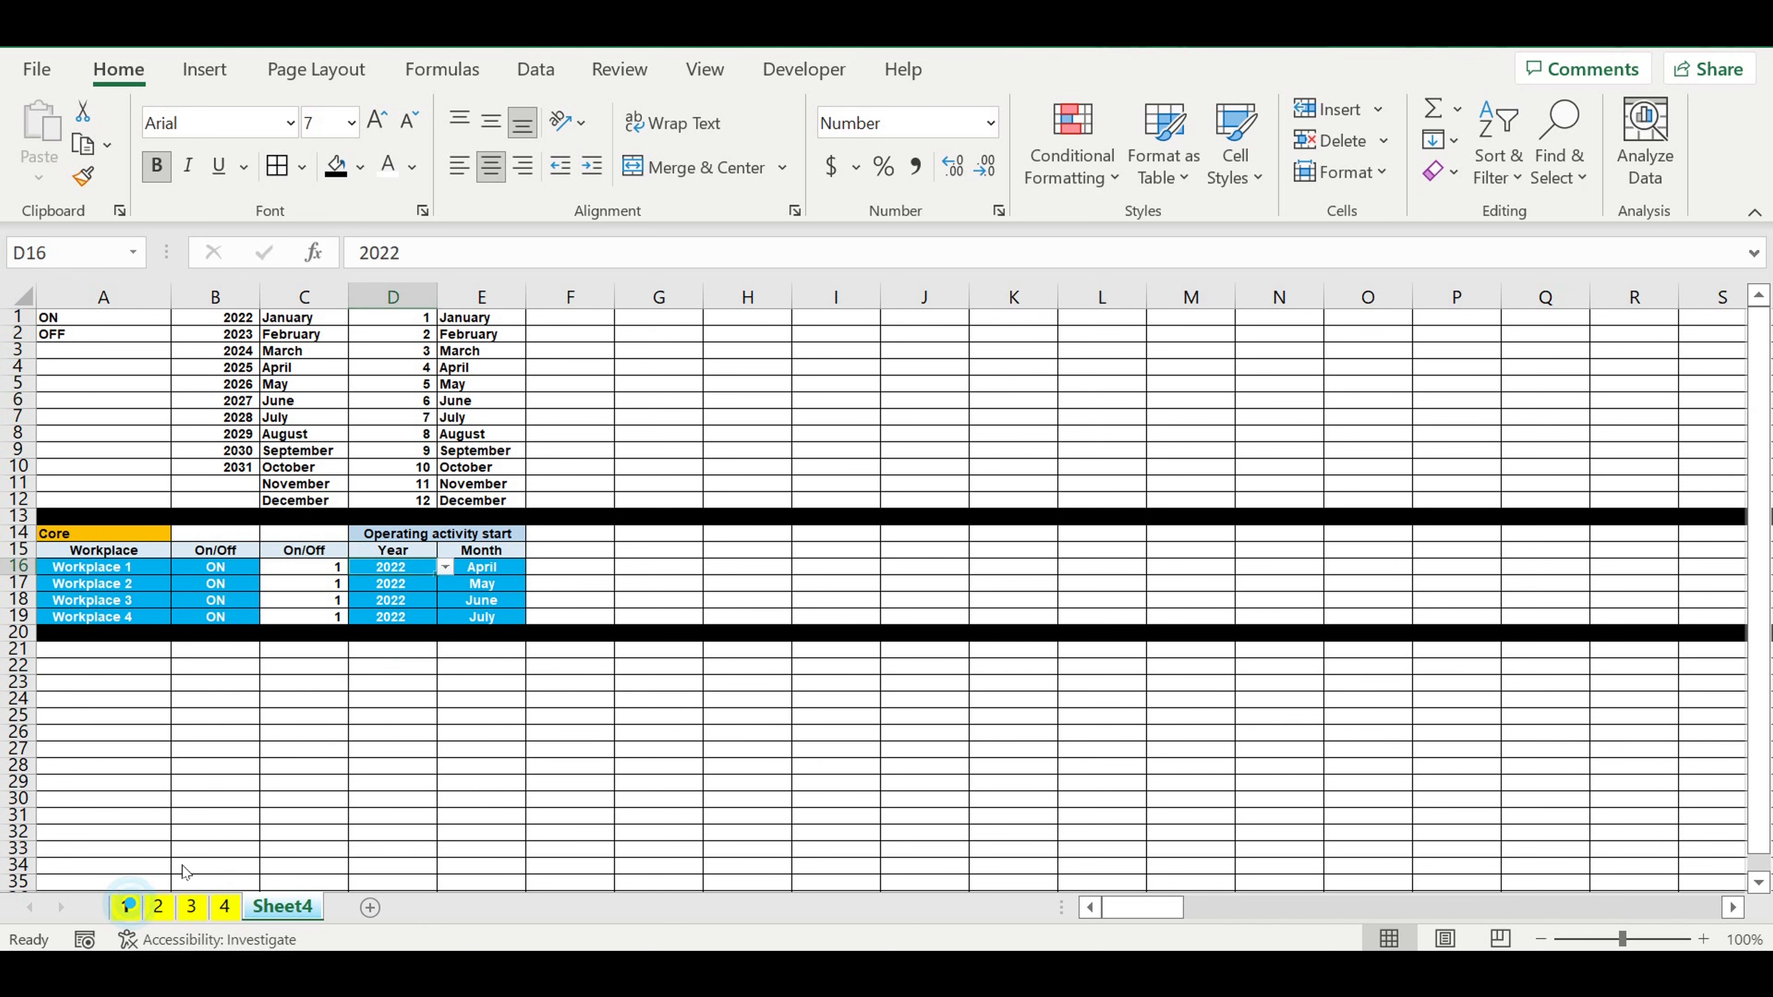
click(127, 907)
click(423, 571)
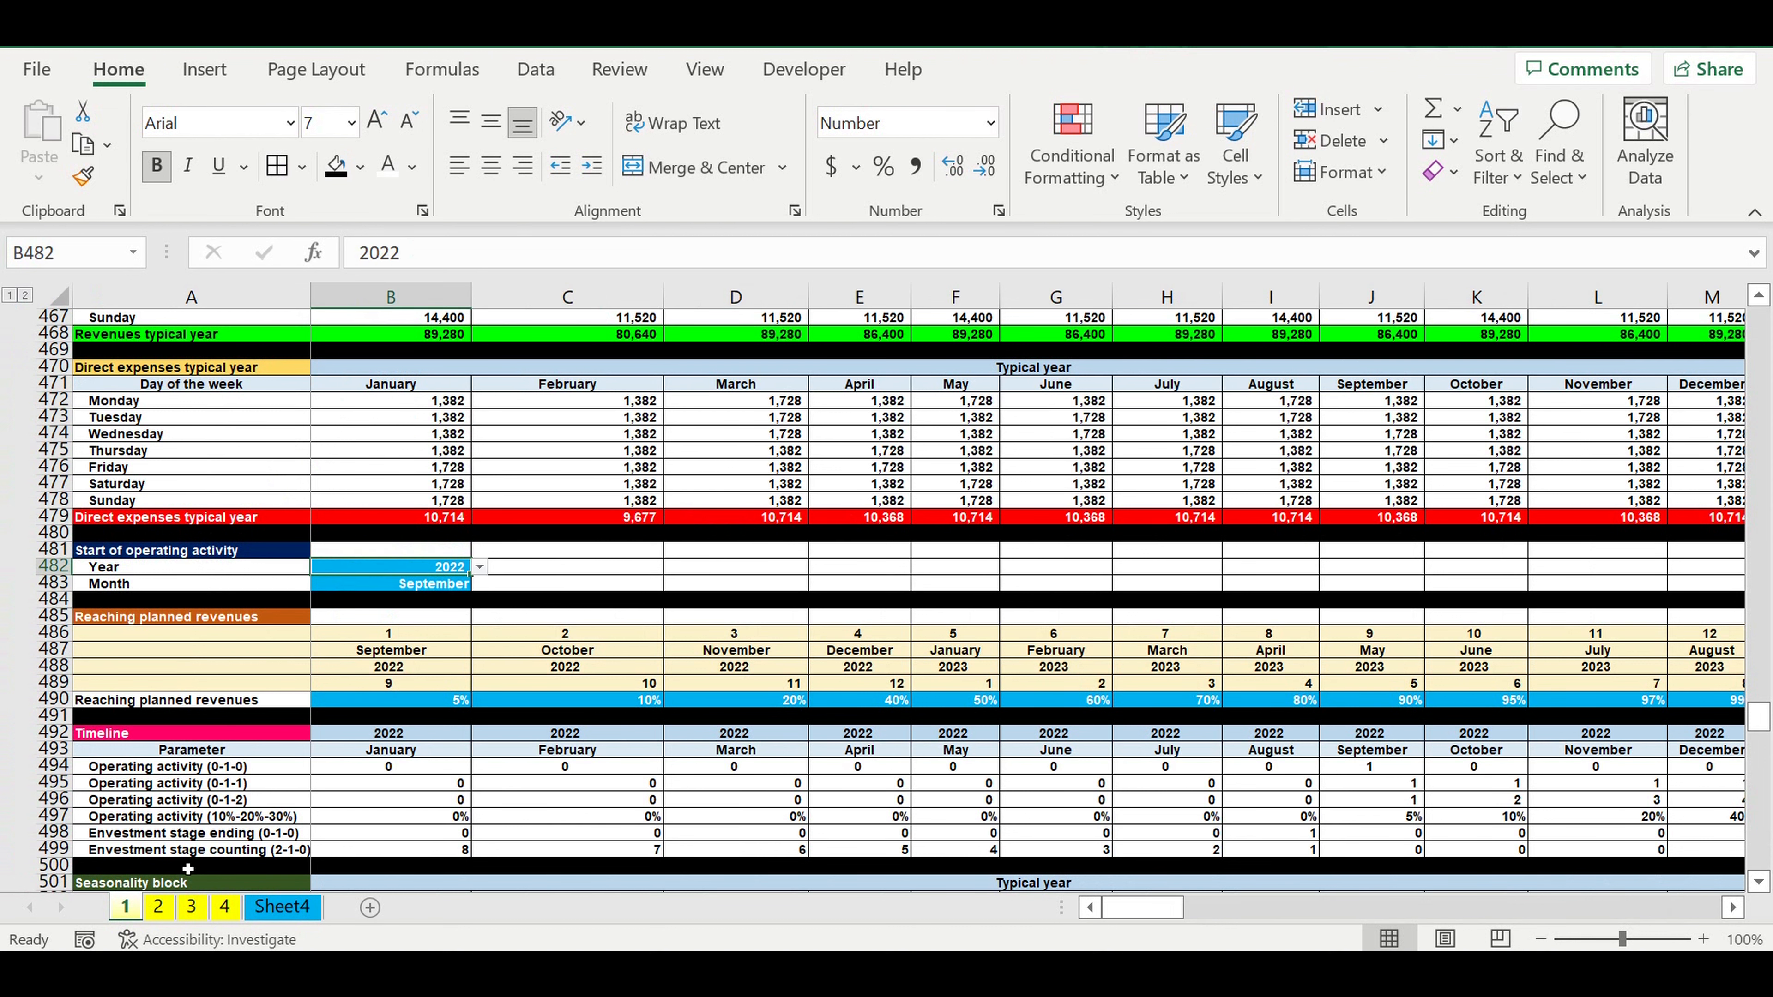
text(=)
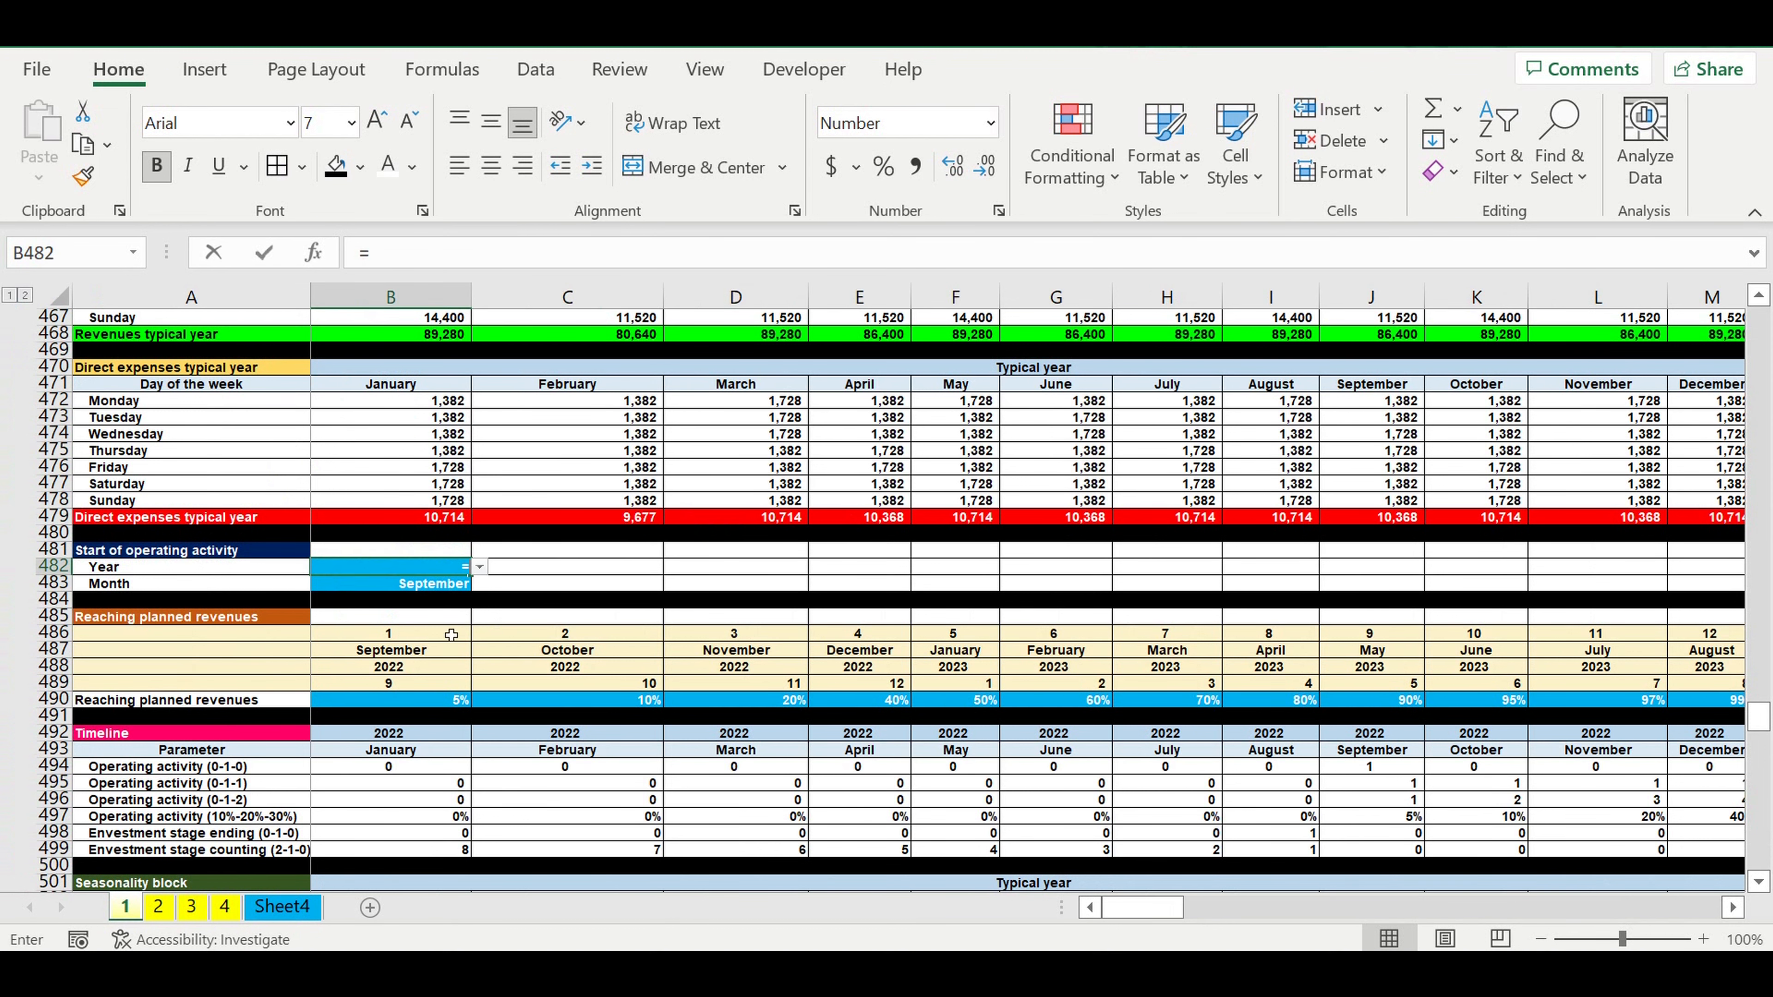
click(282, 907)
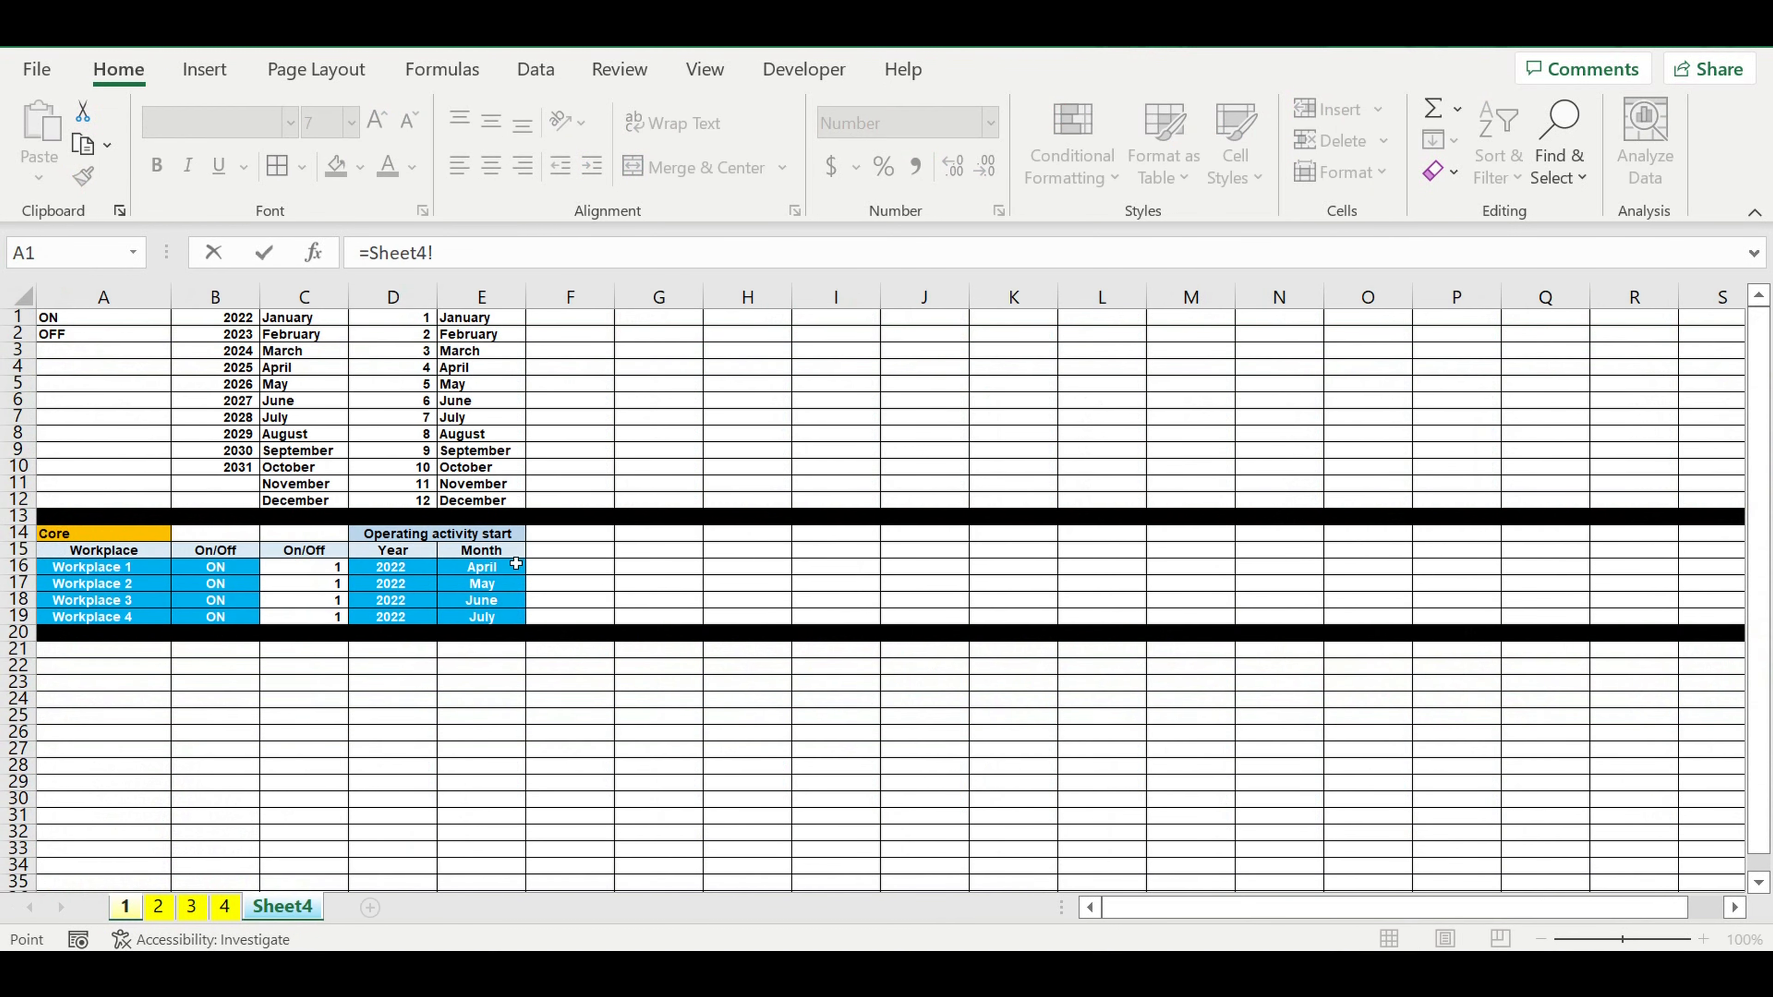
click(419, 569)
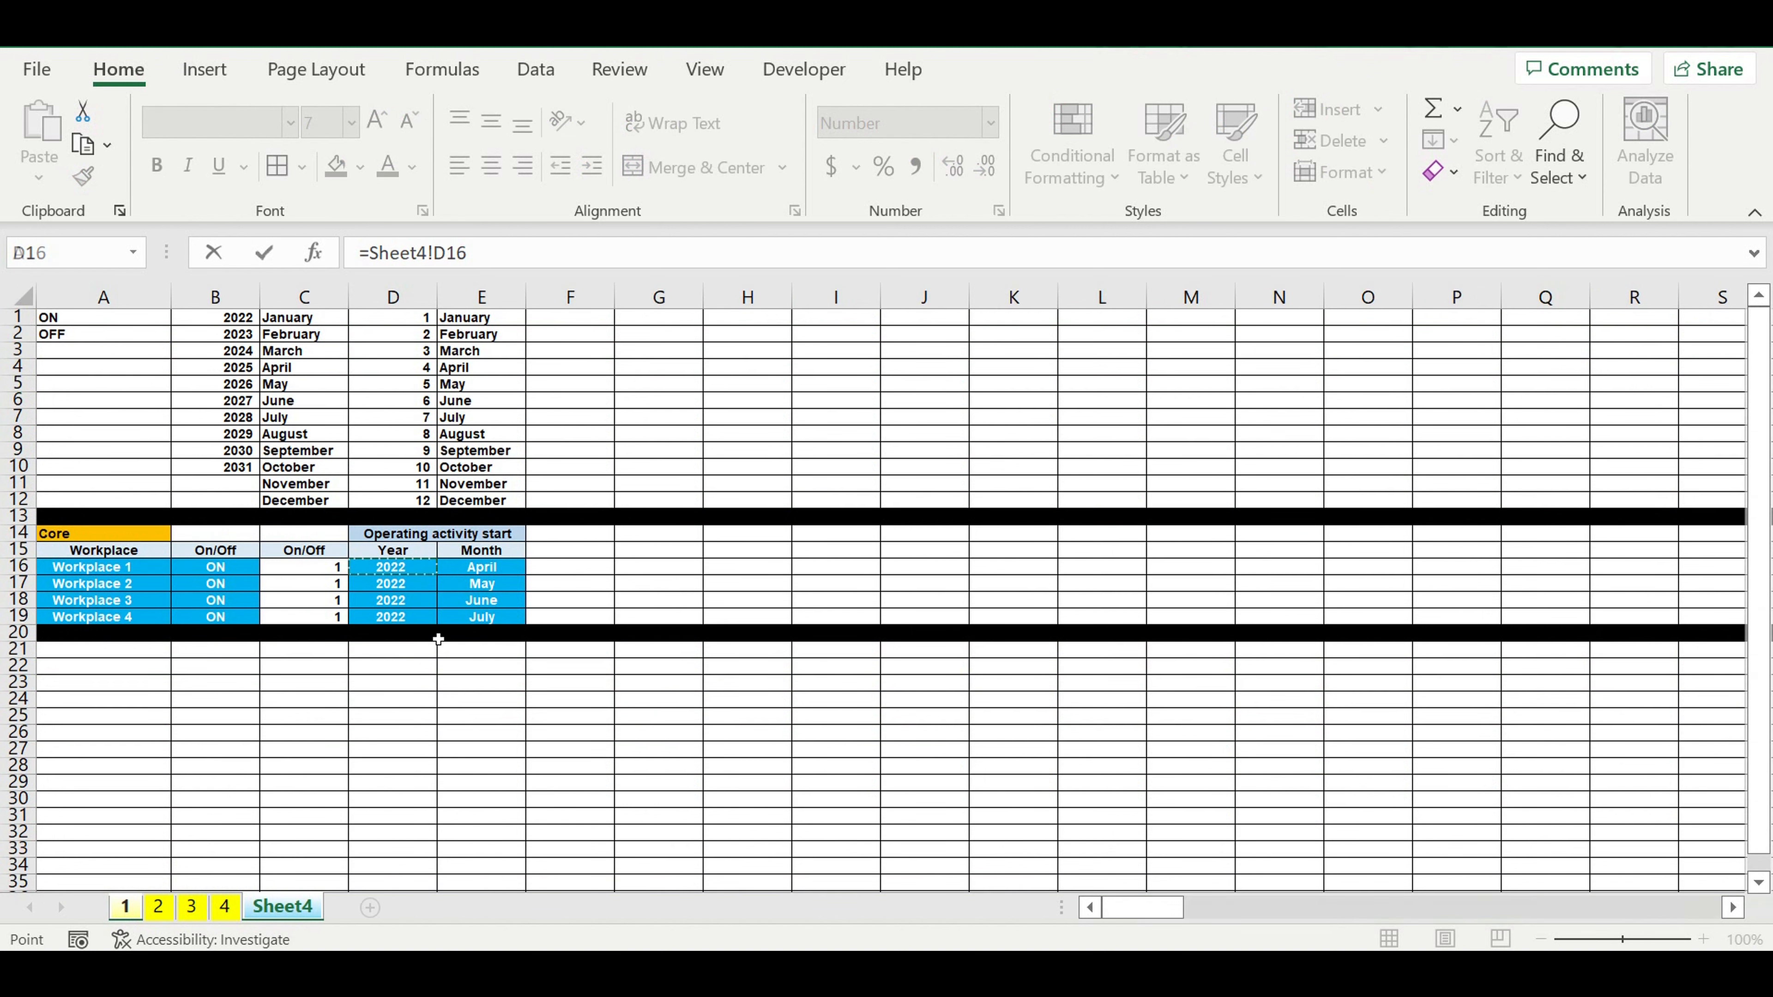
key(Return)
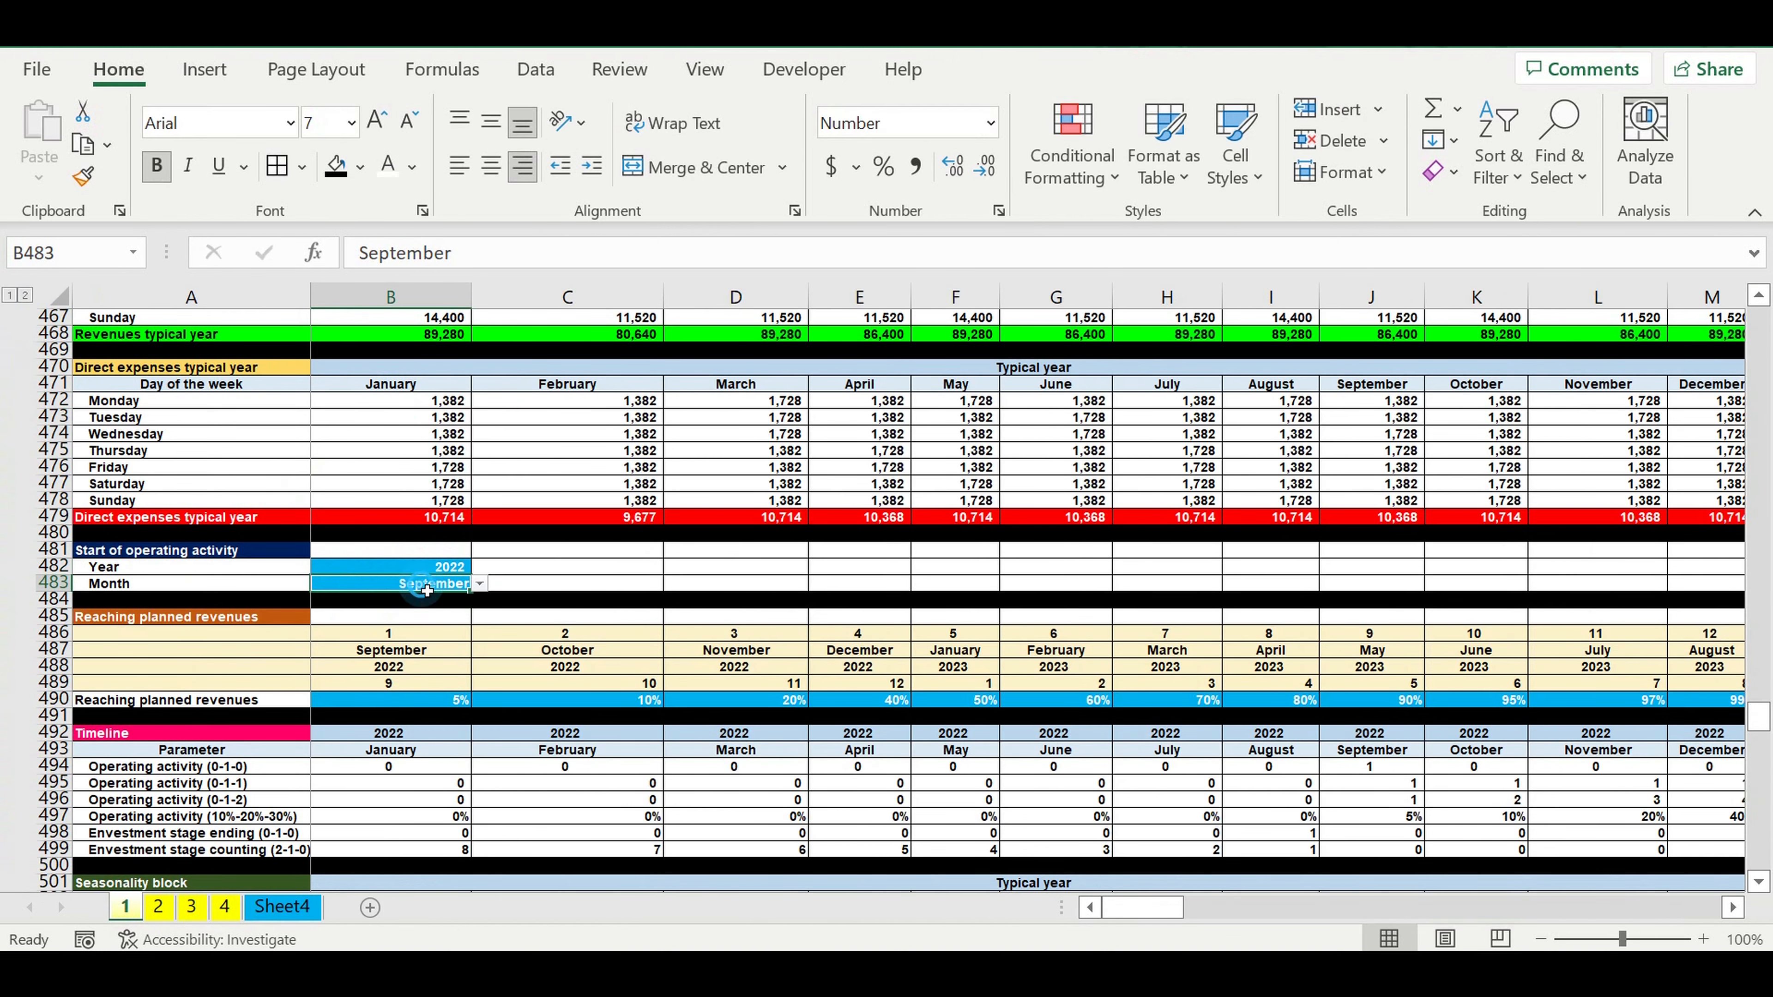
Link the operating activity start month in B483 of sheet 1 to Workplace 1's month with =Sheet4!E16.
text(=)
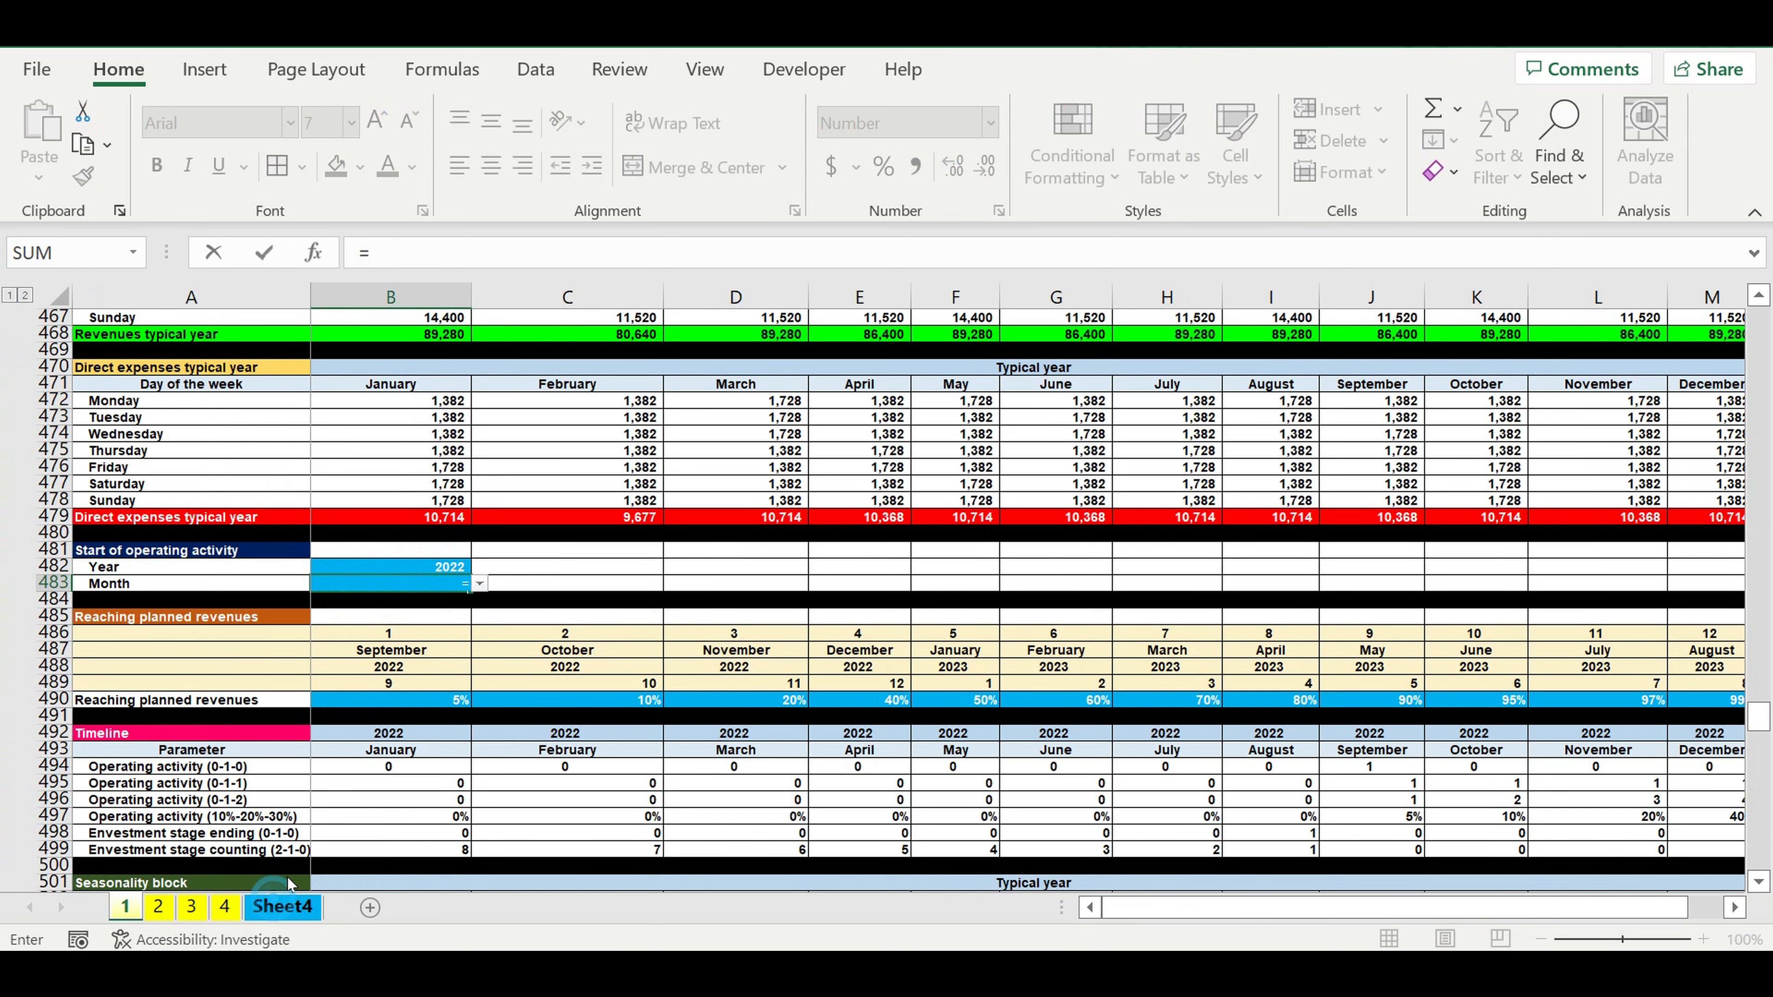
click(283, 906)
click(488, 571)
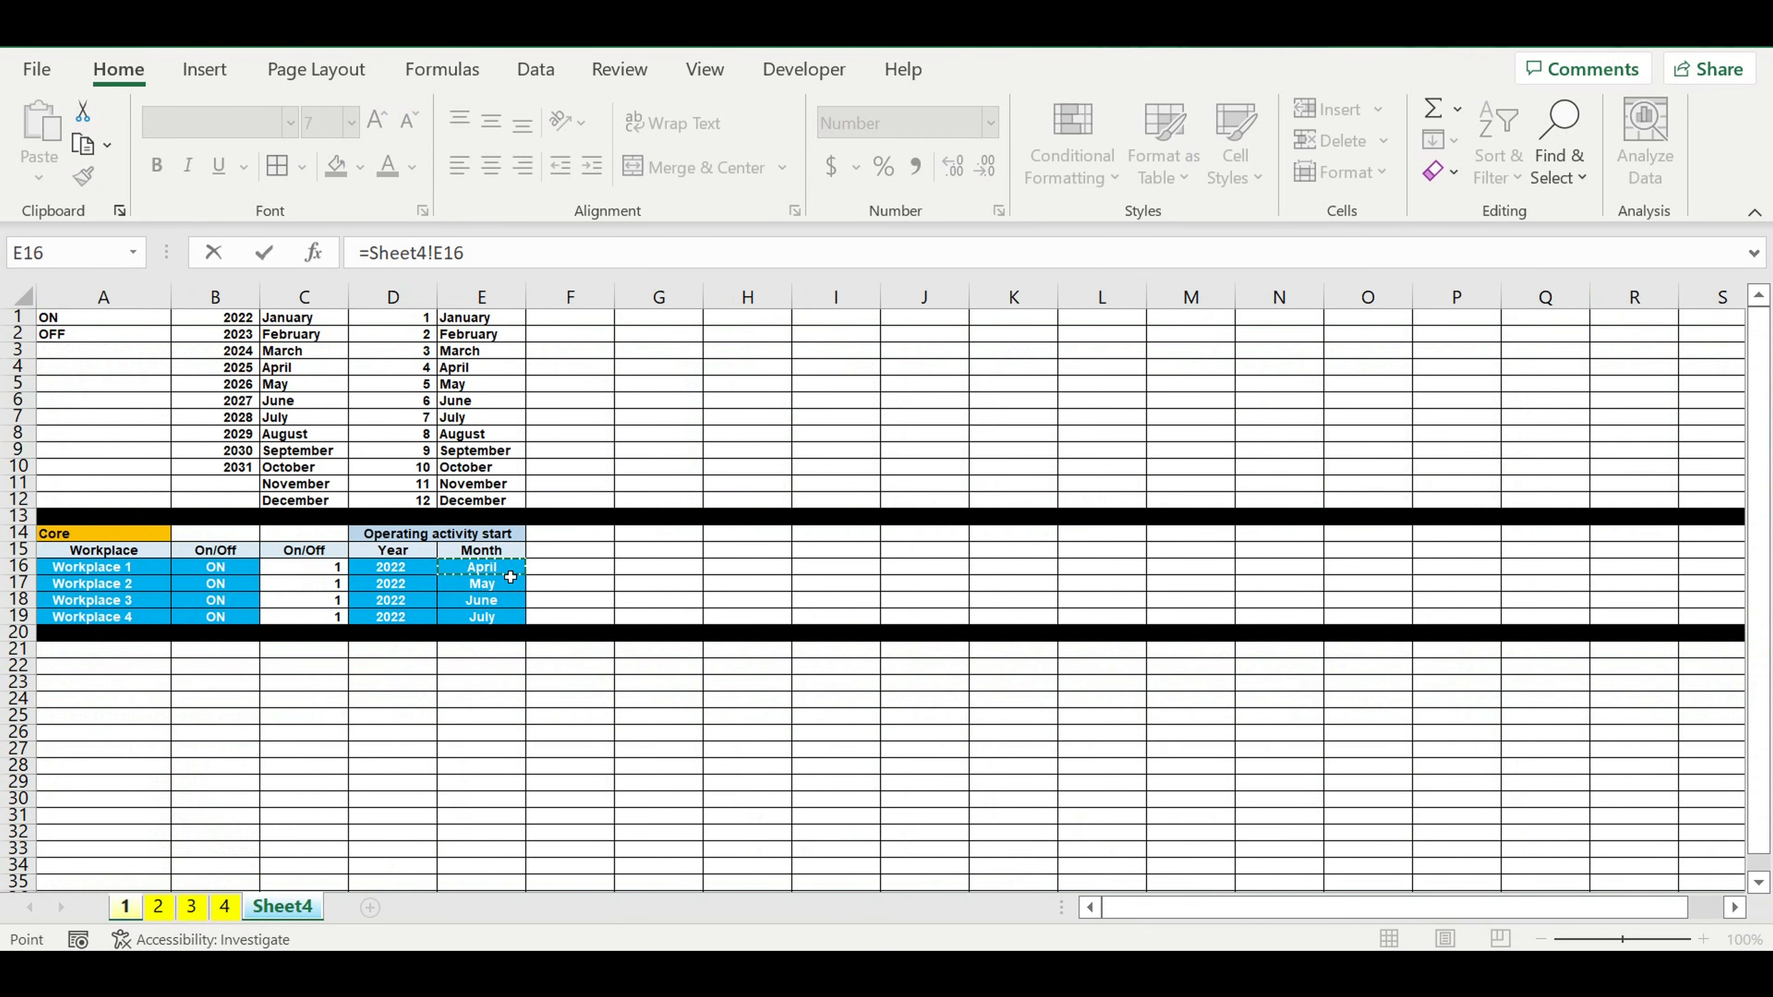
key(Return)
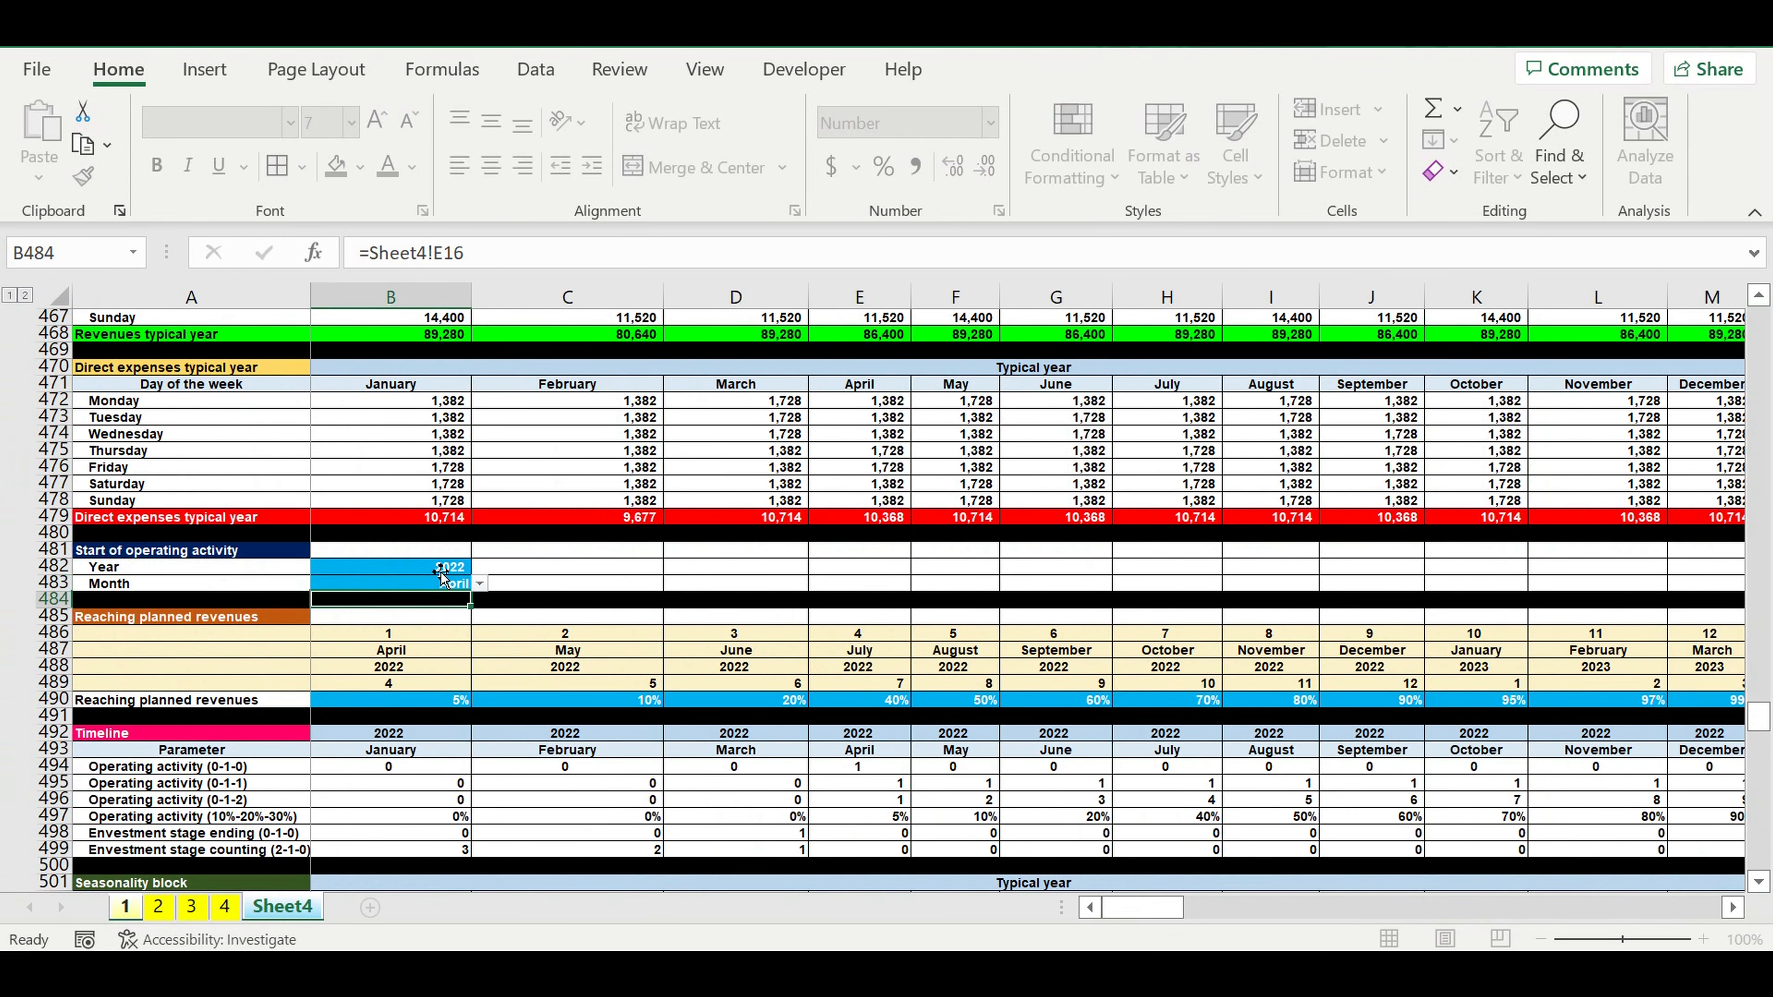
Remove the fill from the start year and month cells B482:B483 on sheet 1 and set their font color to Automatic.
drag(437, 566, 437, 583)
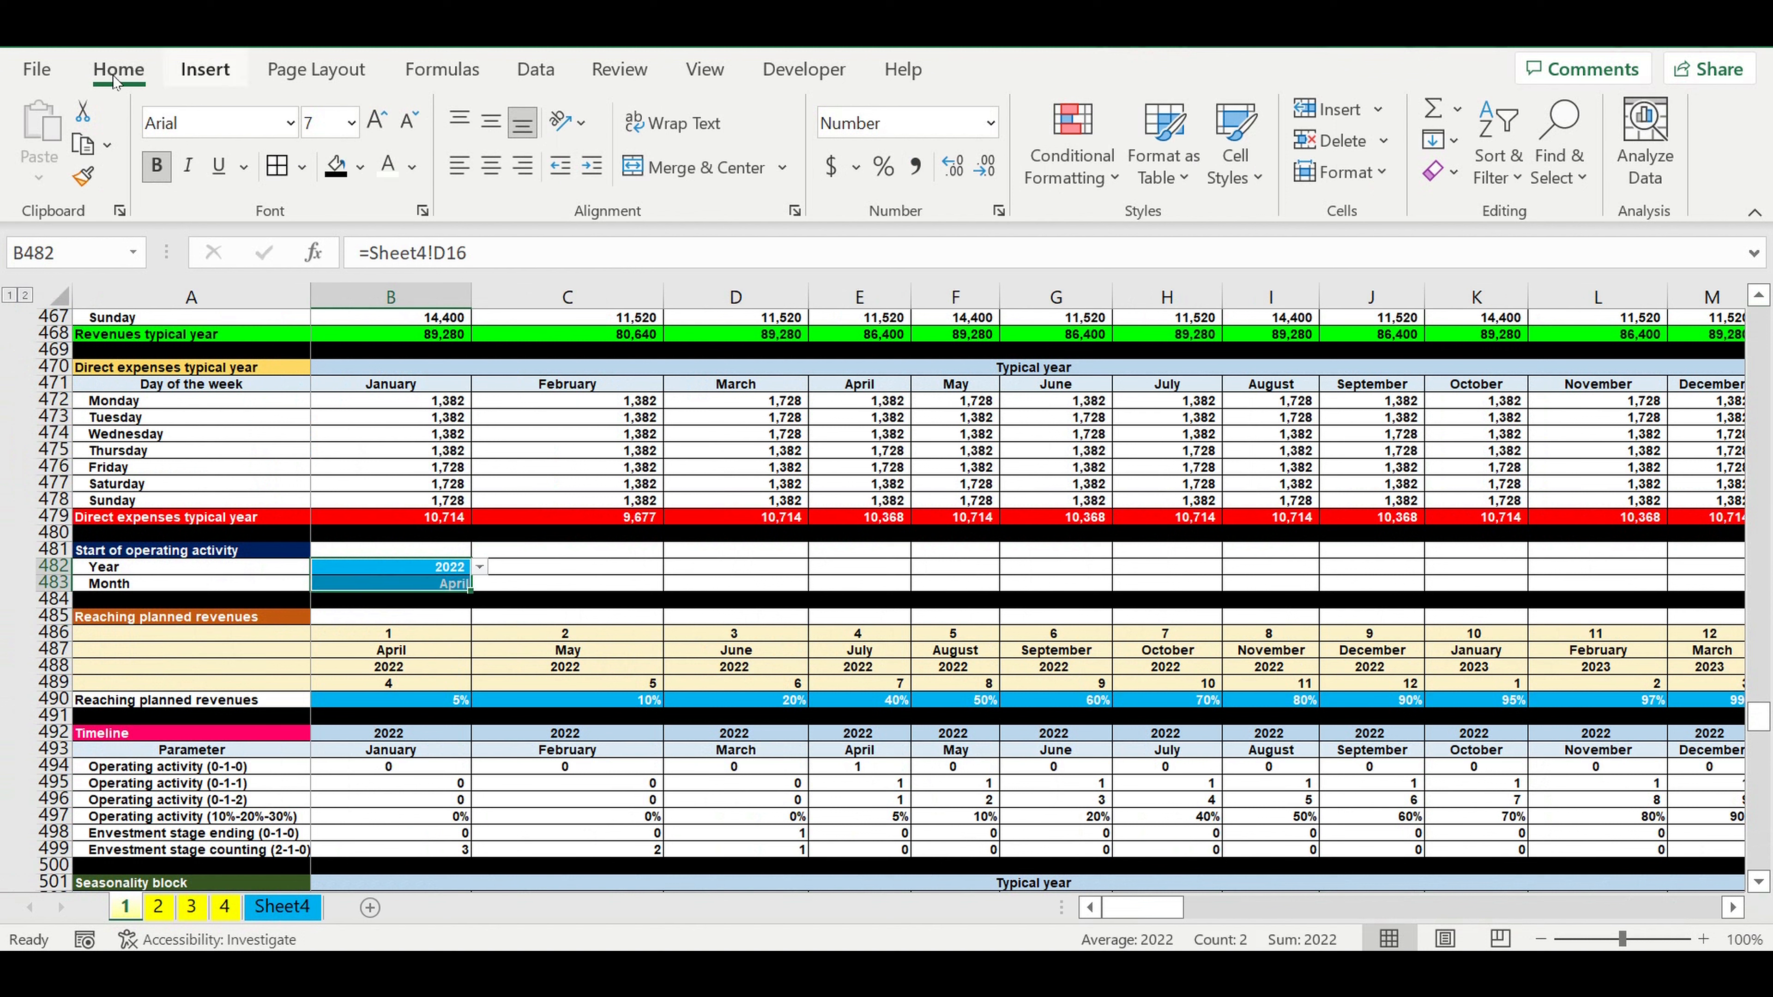
click(363, 167)
click(418, 546)
click(412, 166)
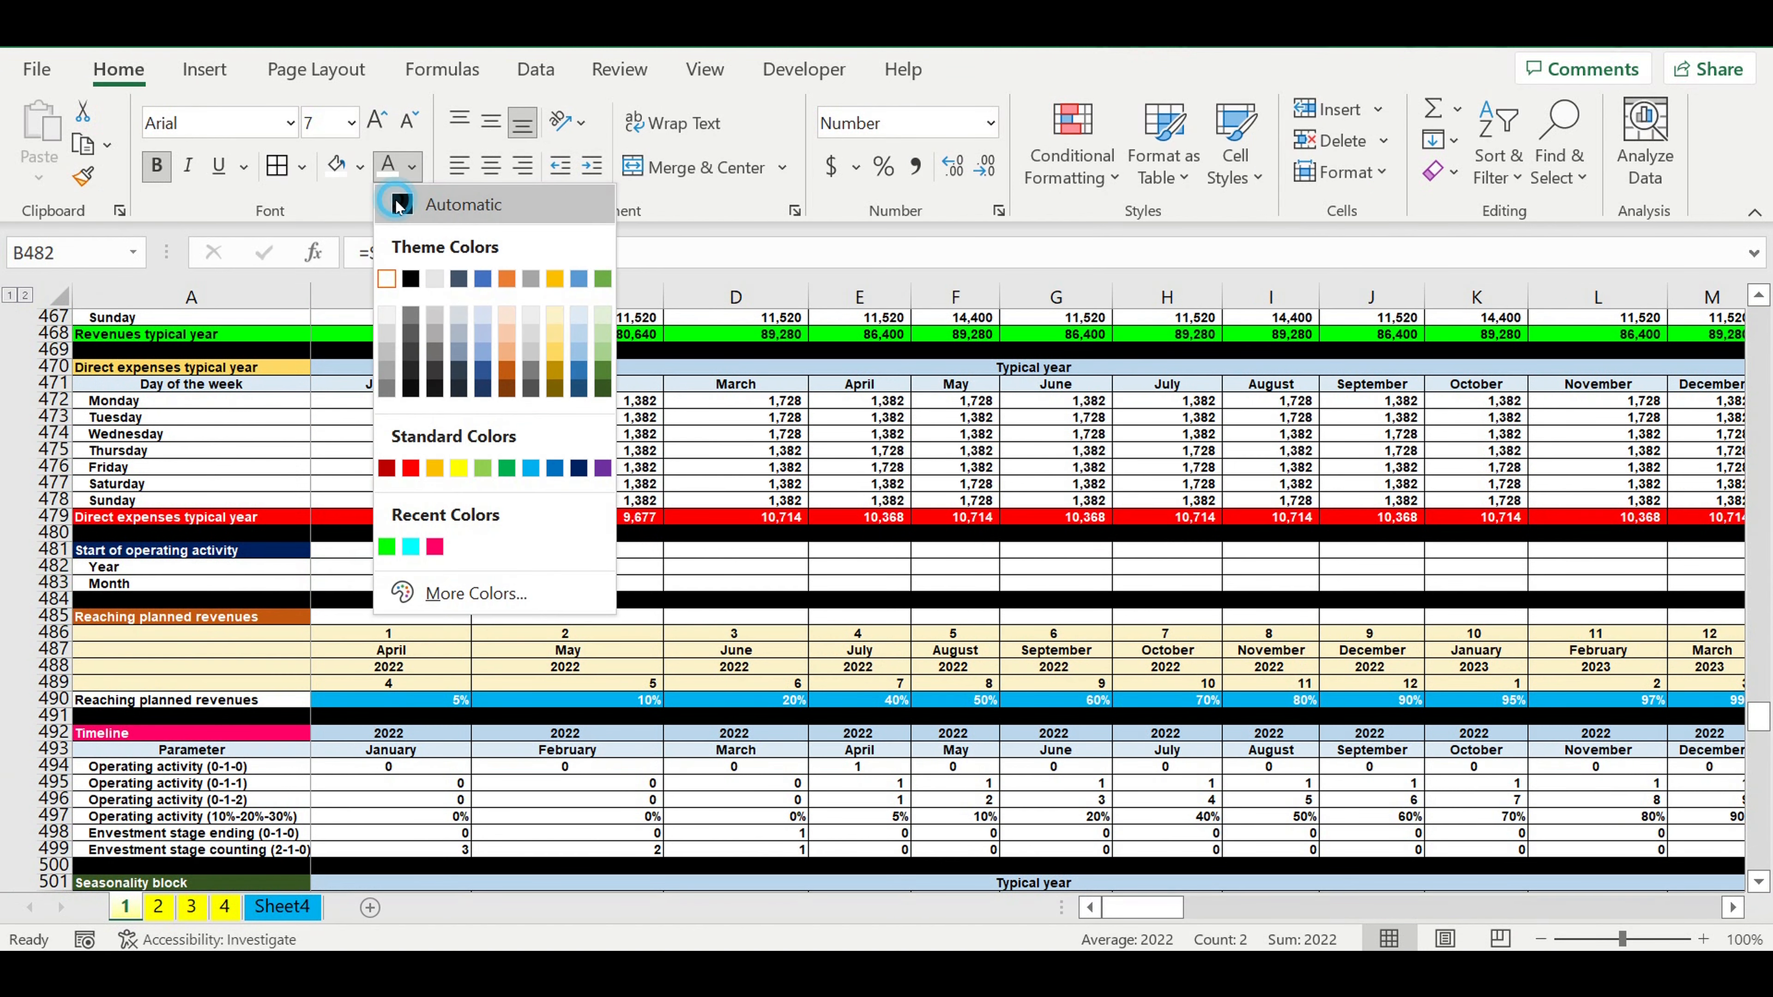
click(398, 203)
click(594, 583)
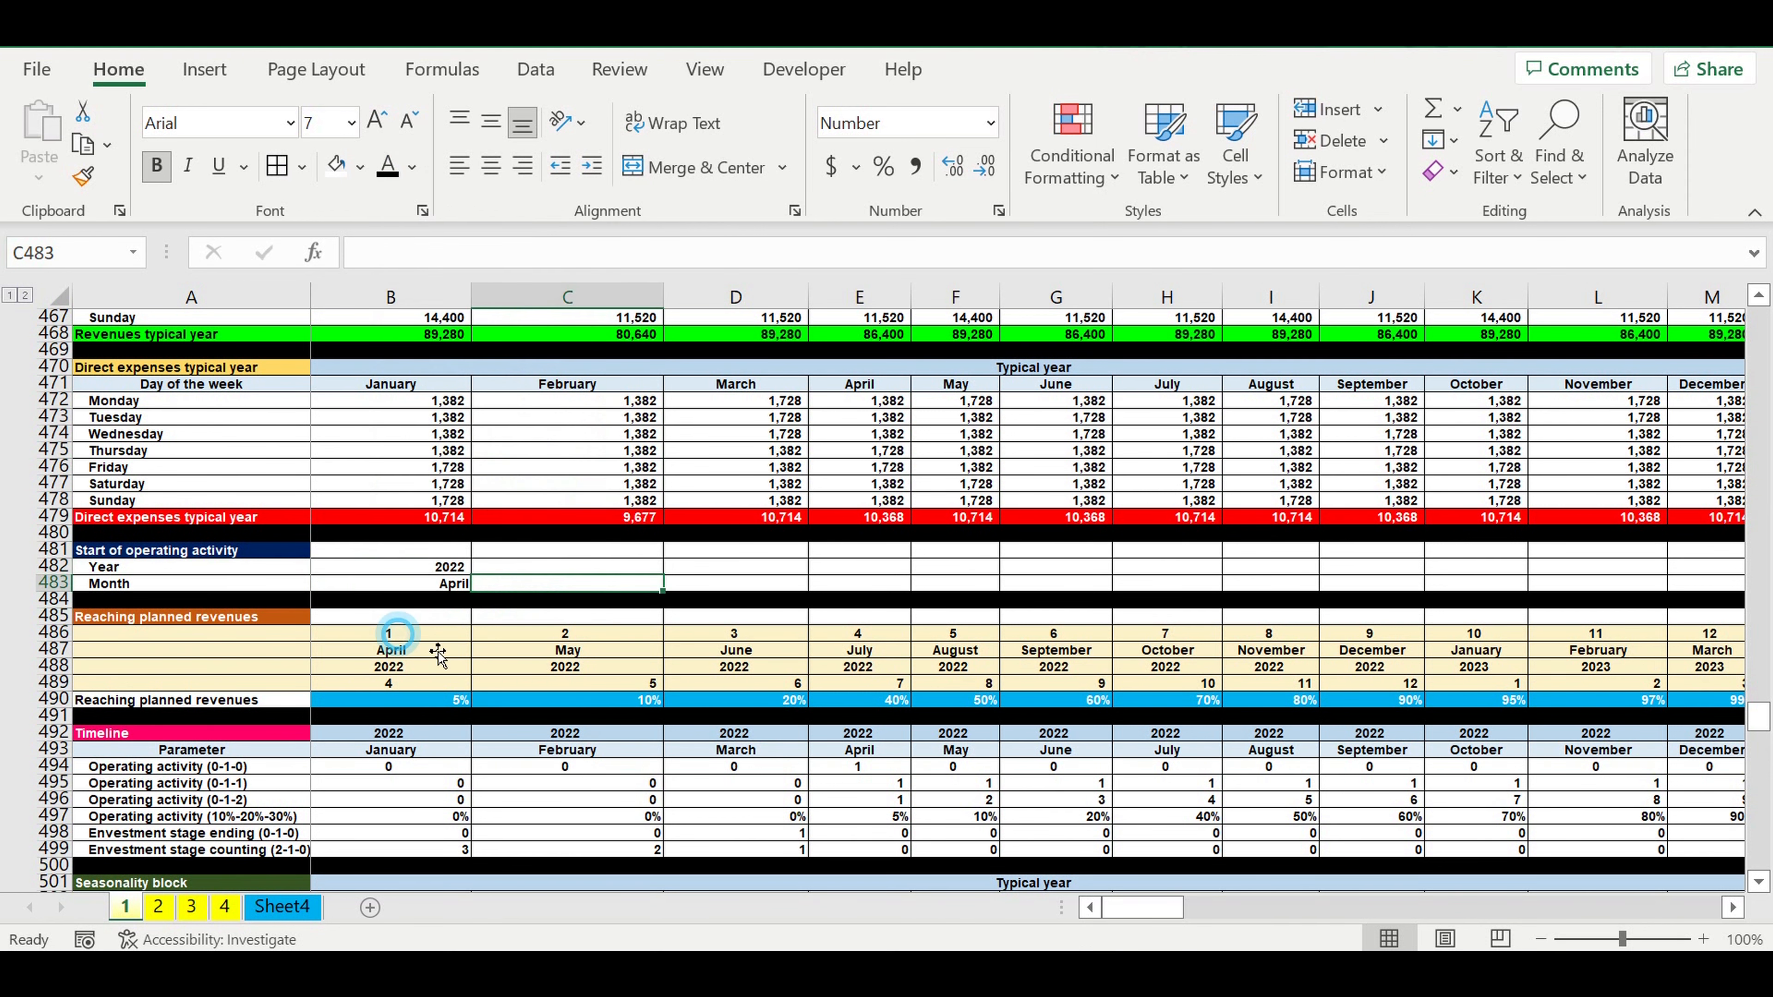
click(394, 633)
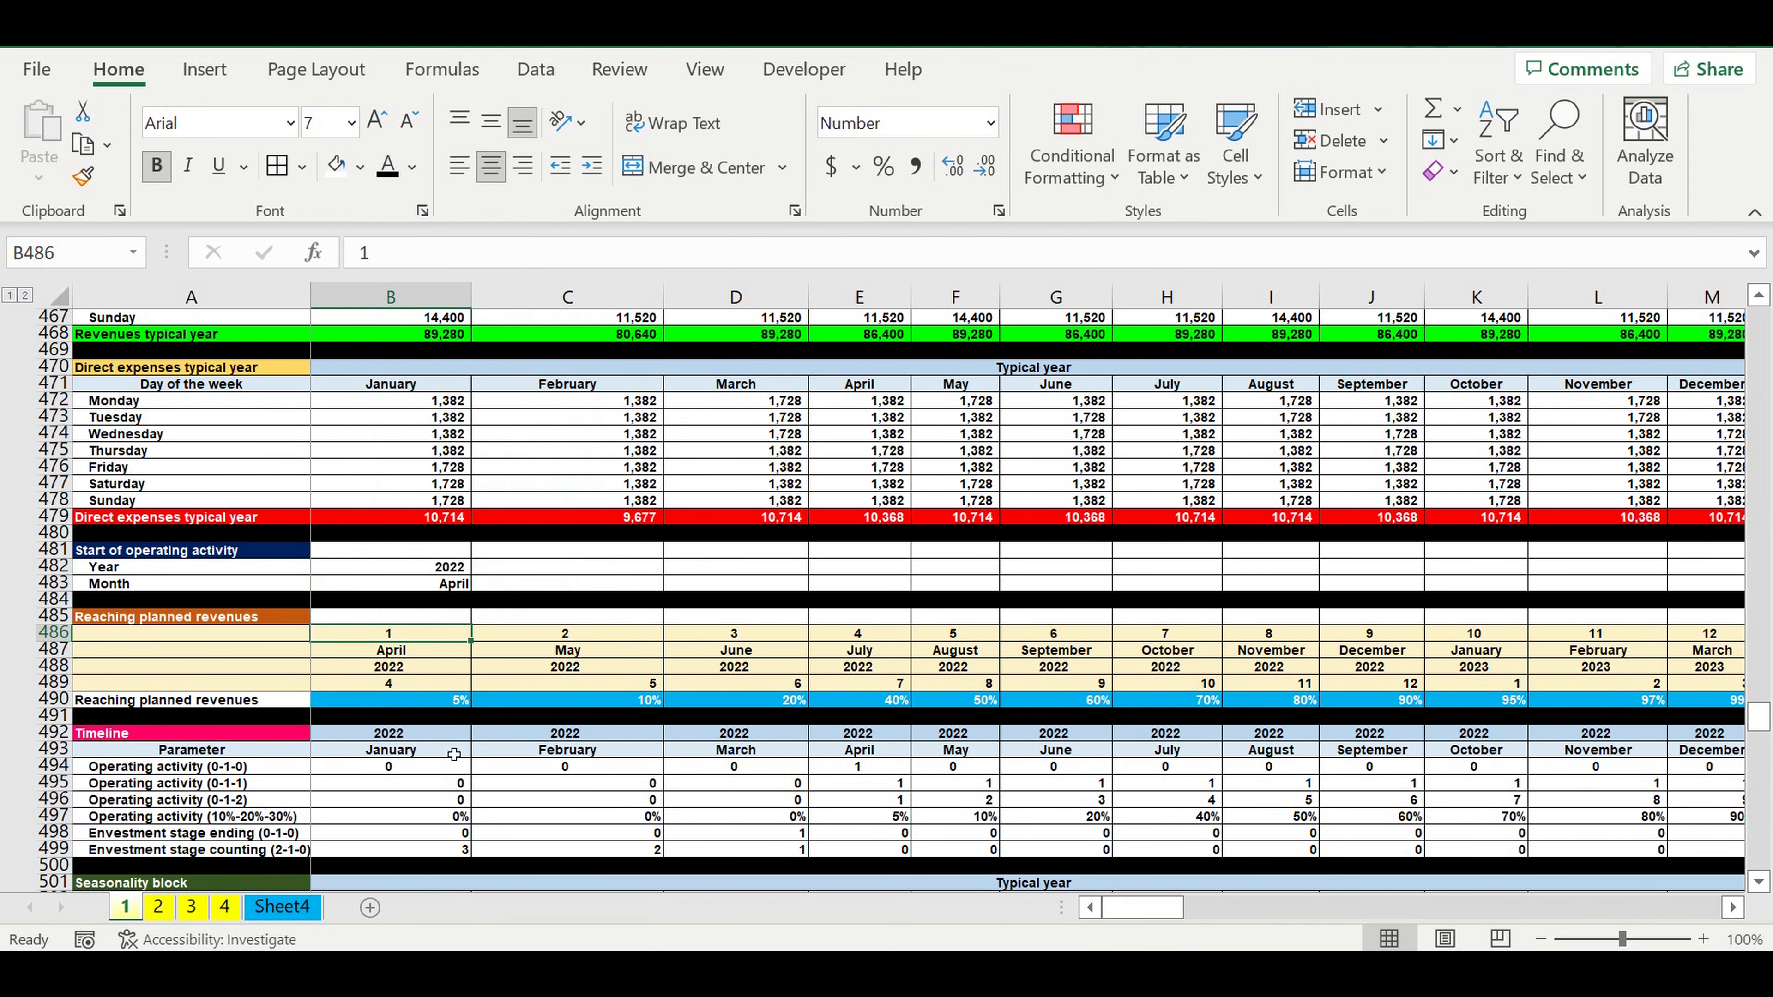
Link the operating activity start year in B482 of sheet 2 to Workplace 2's year with =Sheet4!D17.
click(158, 908)
click(424, 524)
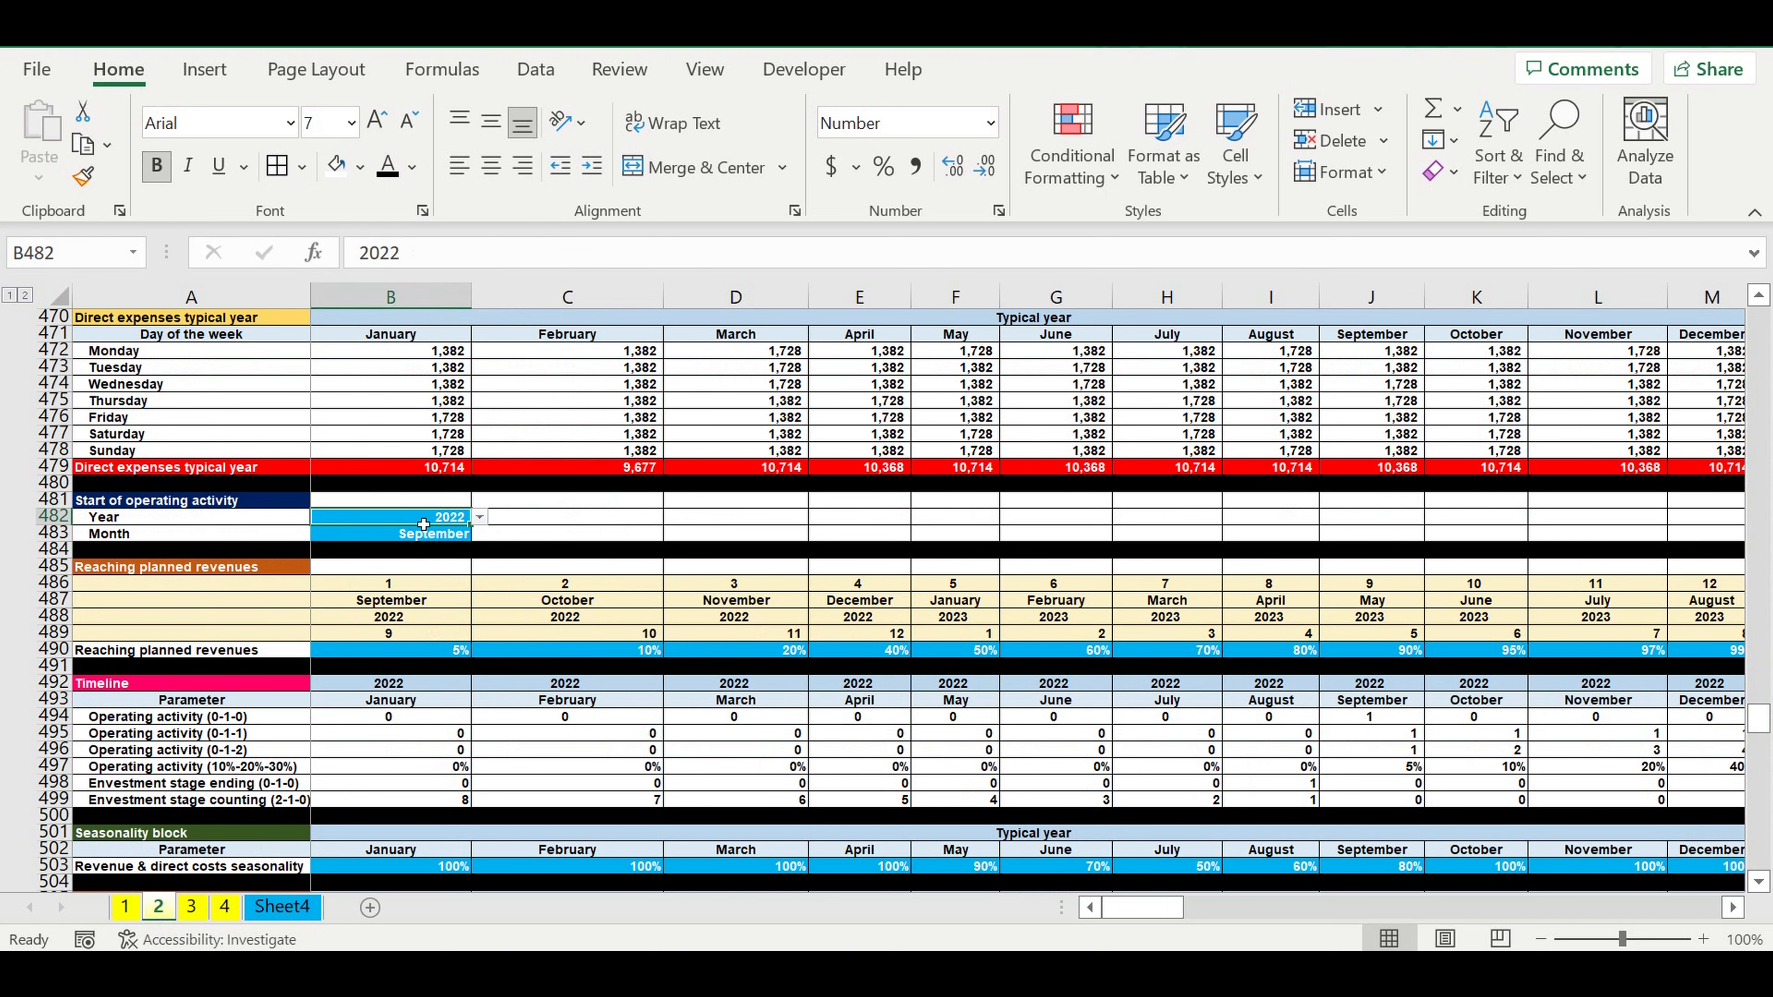
text(=)
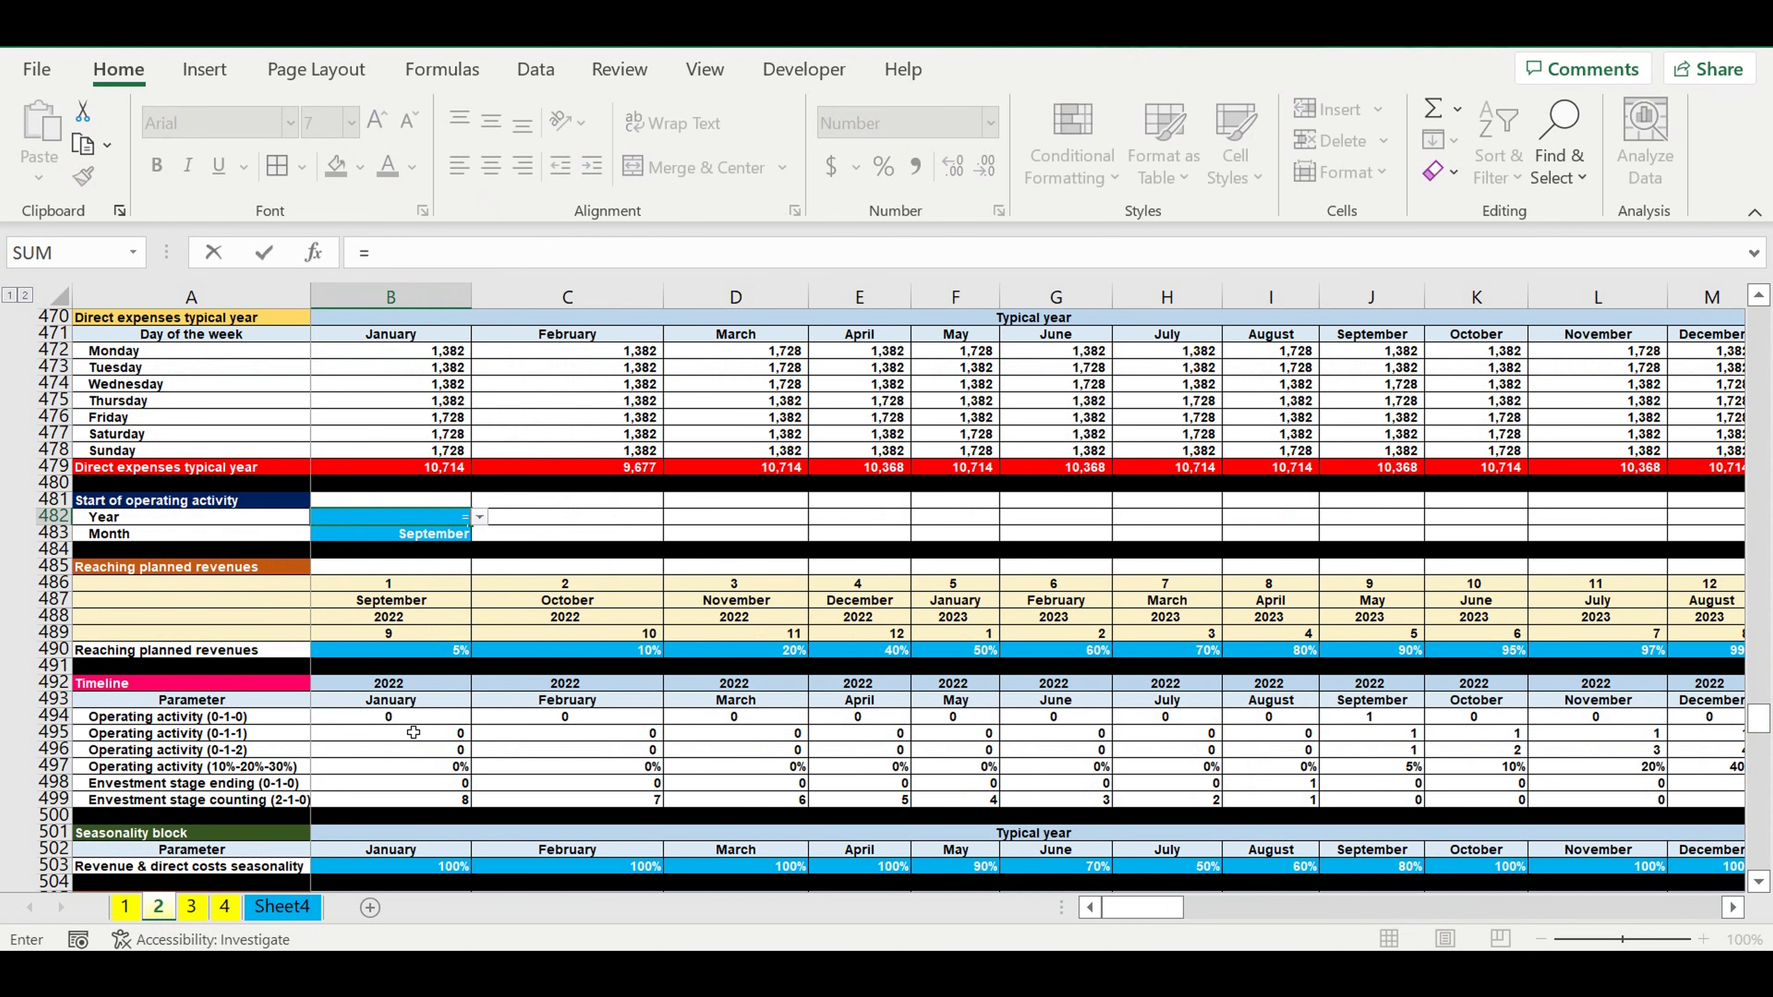
click(281, 906)
click(401, 586)
key(Return)
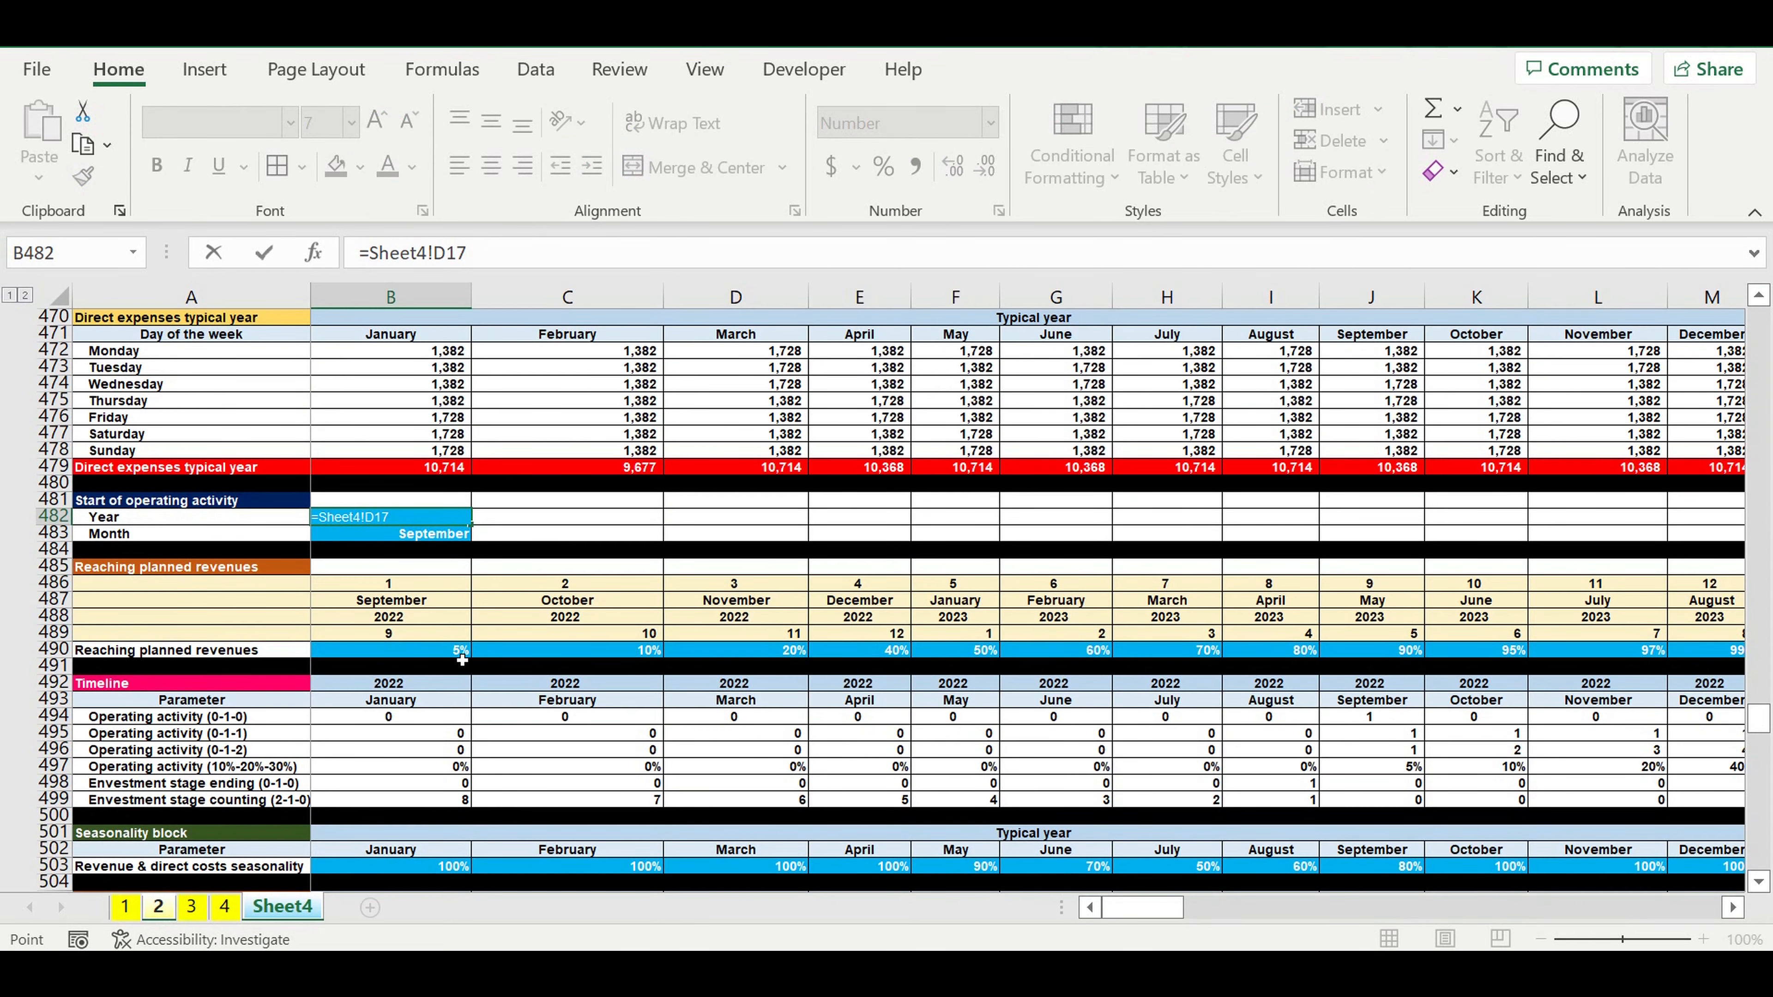
Link the operating activity start month in B483 of sheet 2 to Workplace 2's month with =Sheet4!E17.
text(=)
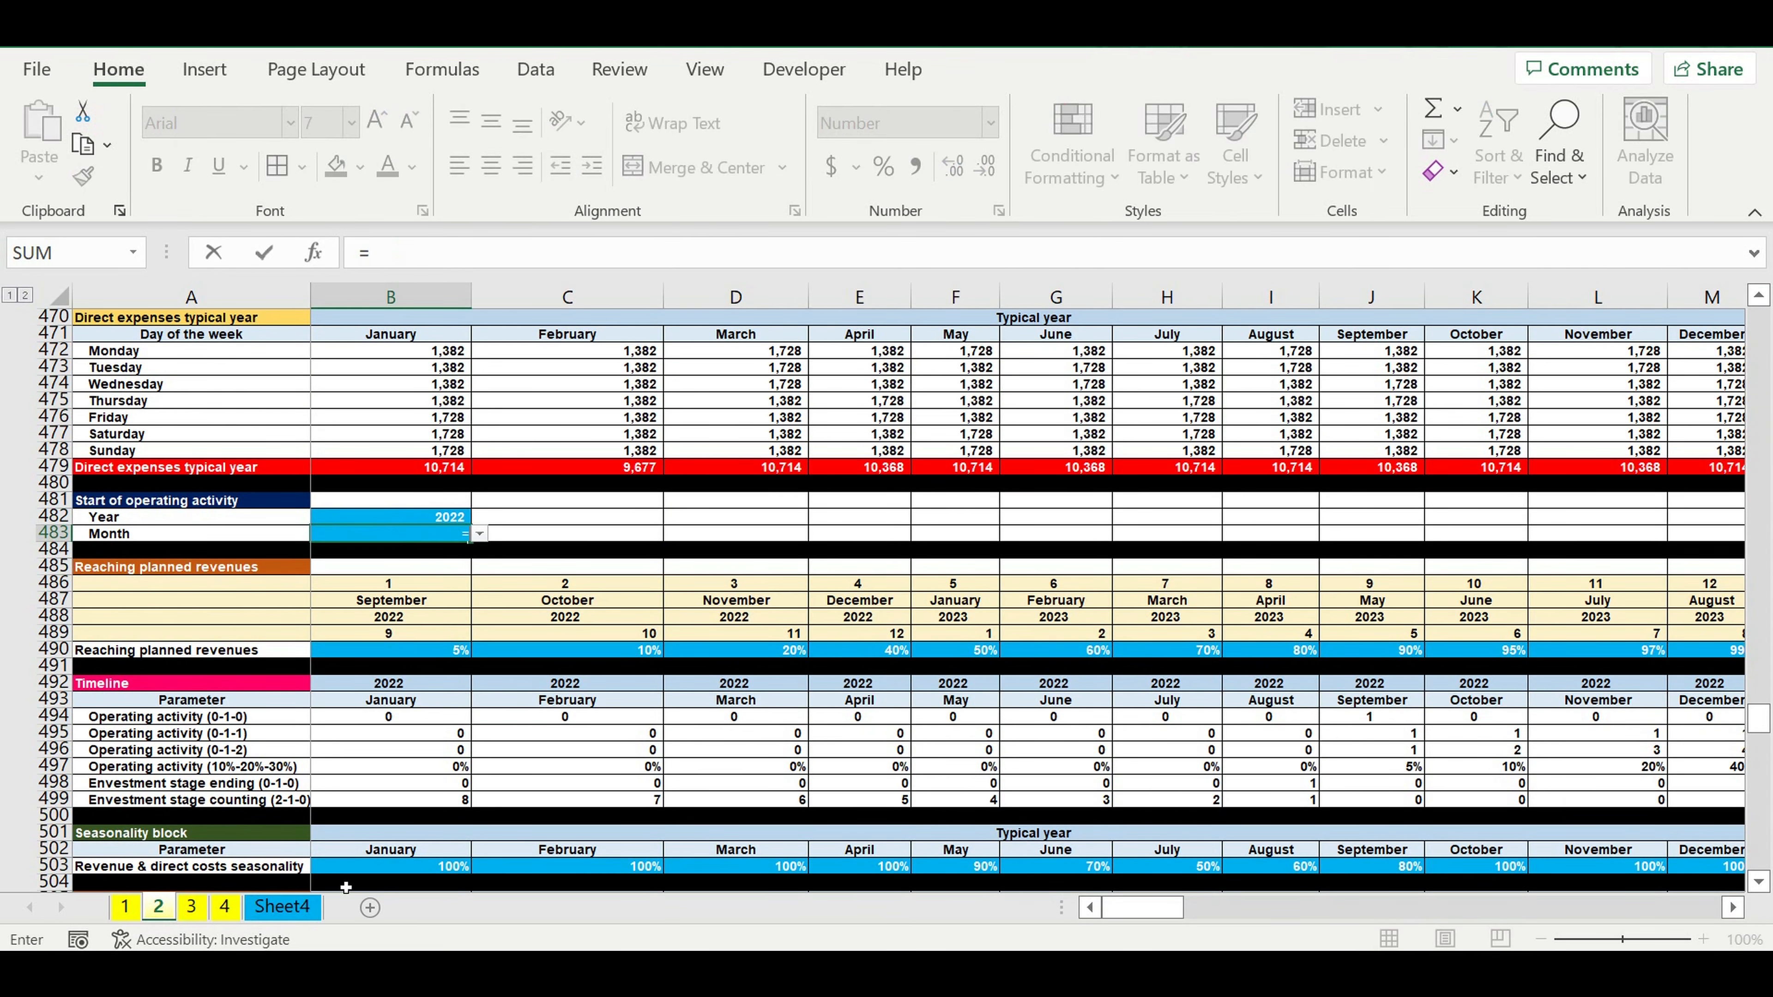
click(281, 906)
click(498, 588)
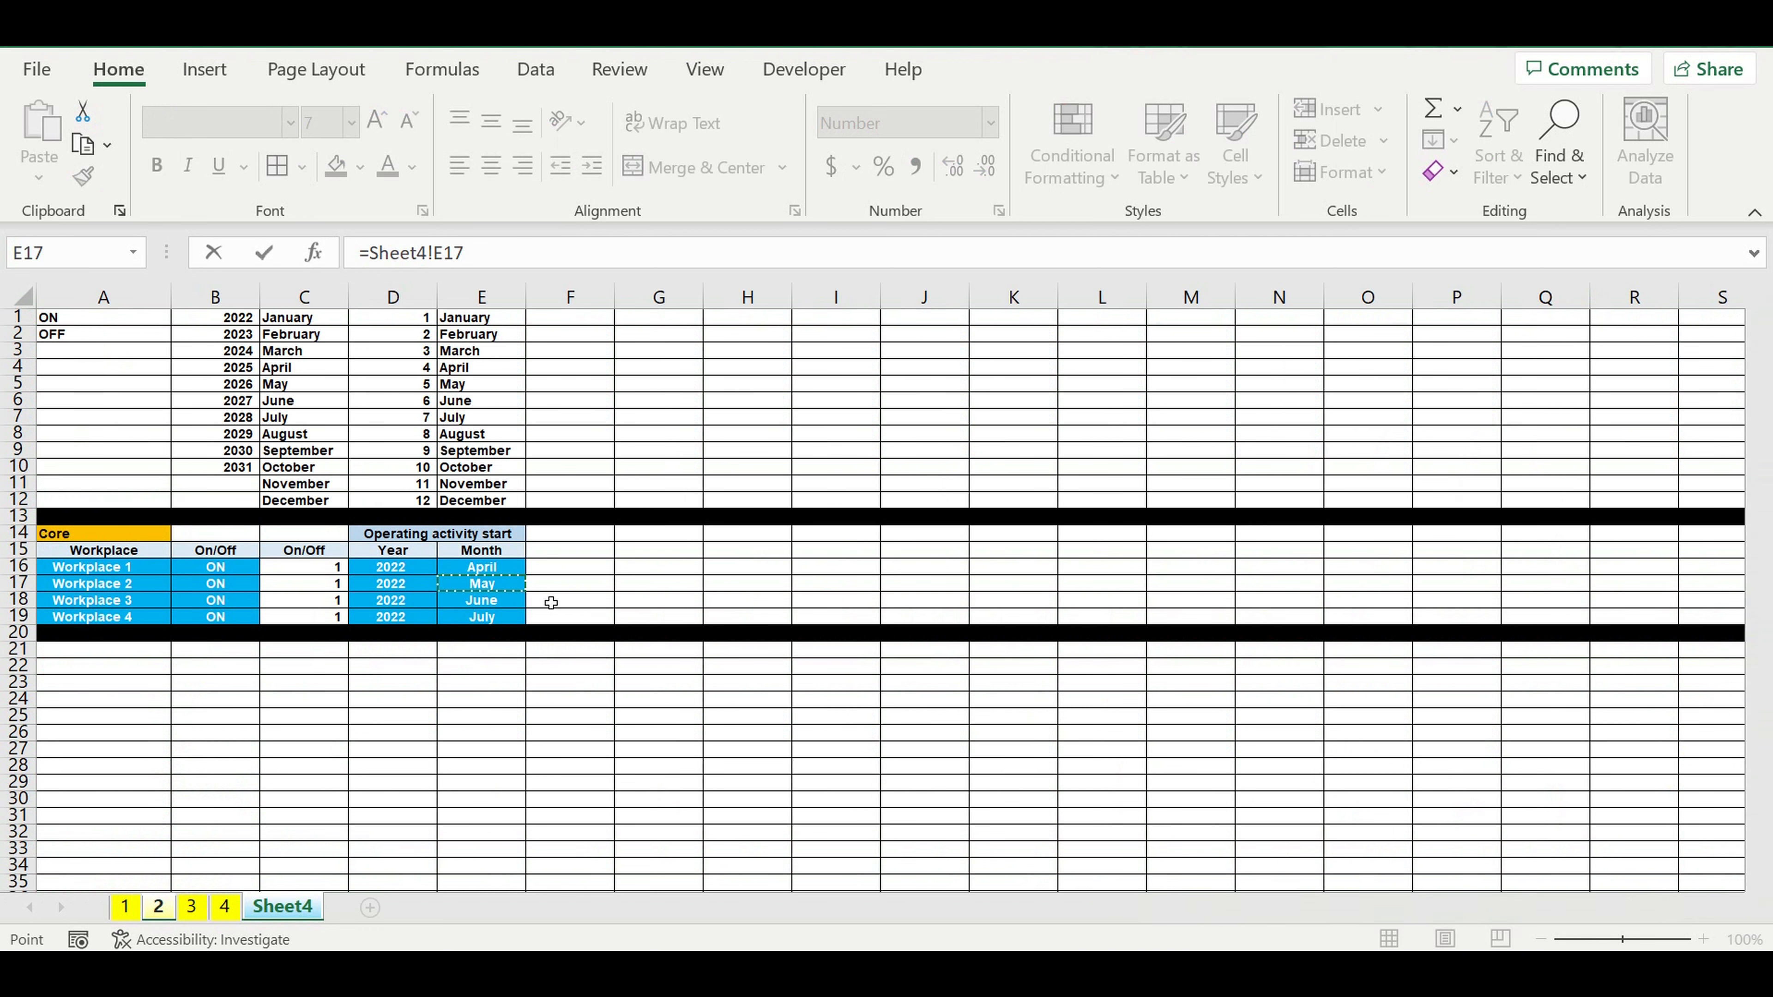
key(Return)
Remove the fill from the start year and month cells B482:B483 on sheet 2 and make their text black.
drag(391, 517, 391, 534)
click(336, 165)
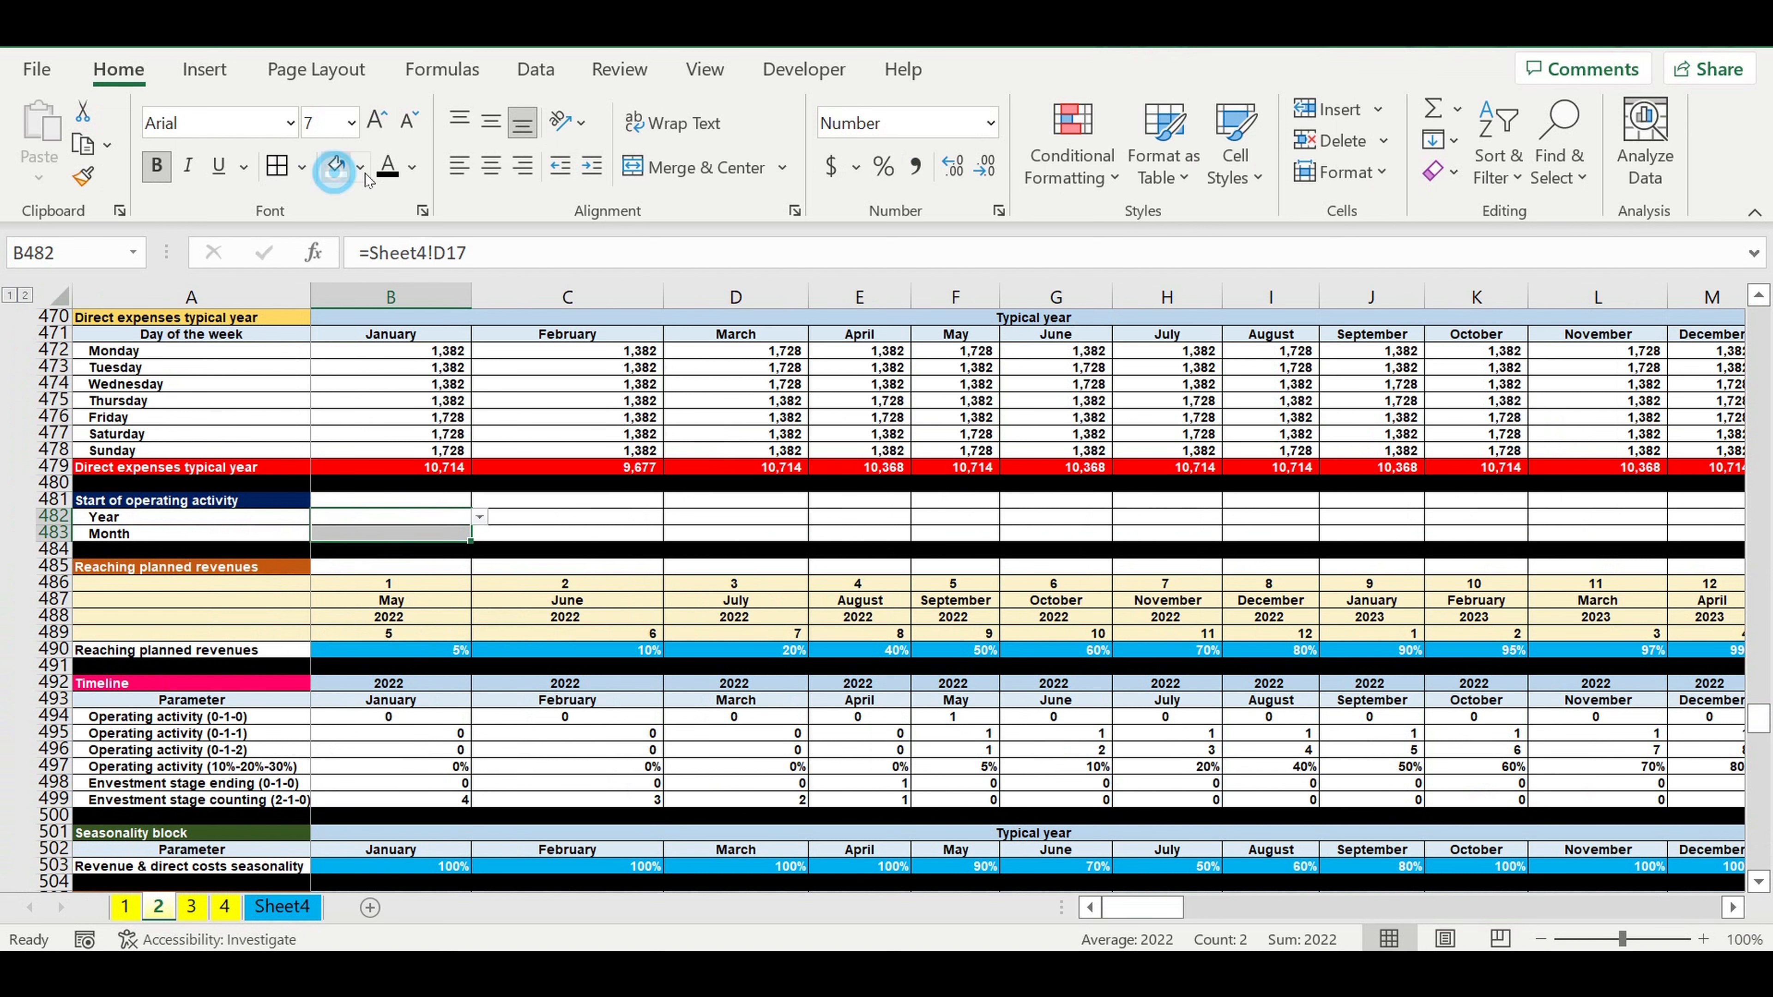
click(387, 165)
Link the operating activity start year in B482 of sheet 3 to Workplace 3's year with =Sheet4!D18.
click(199, 911)
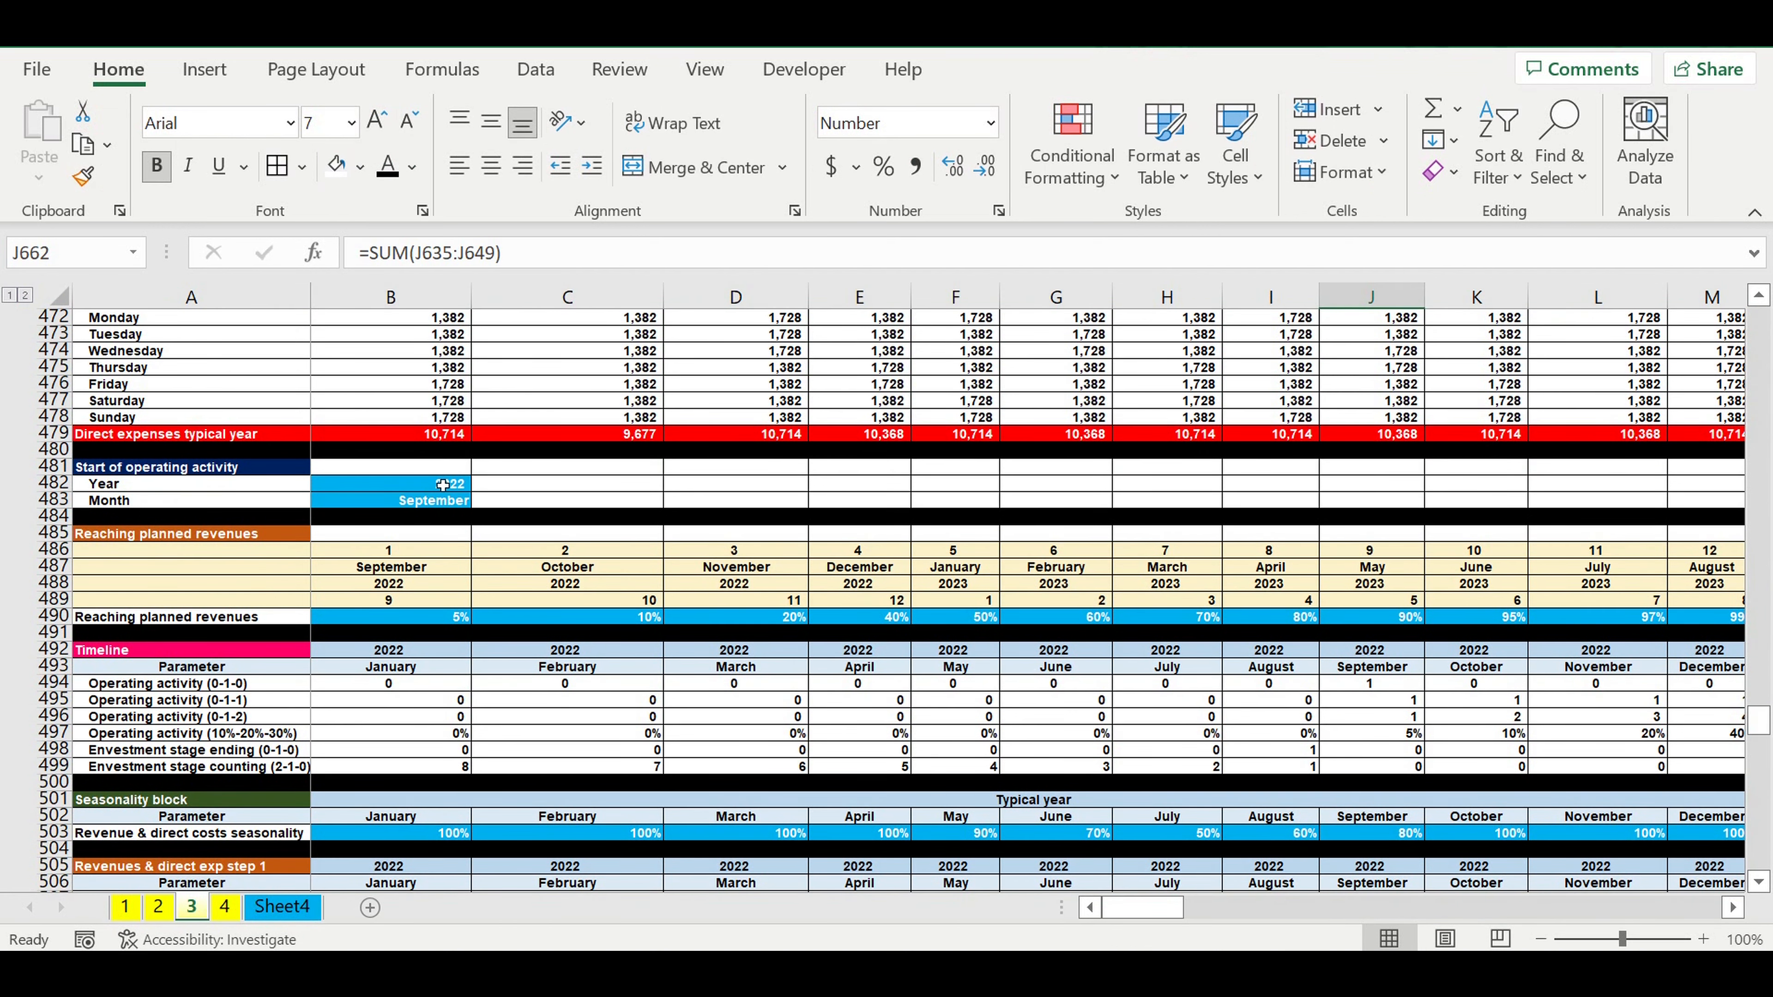
click(442, 485)
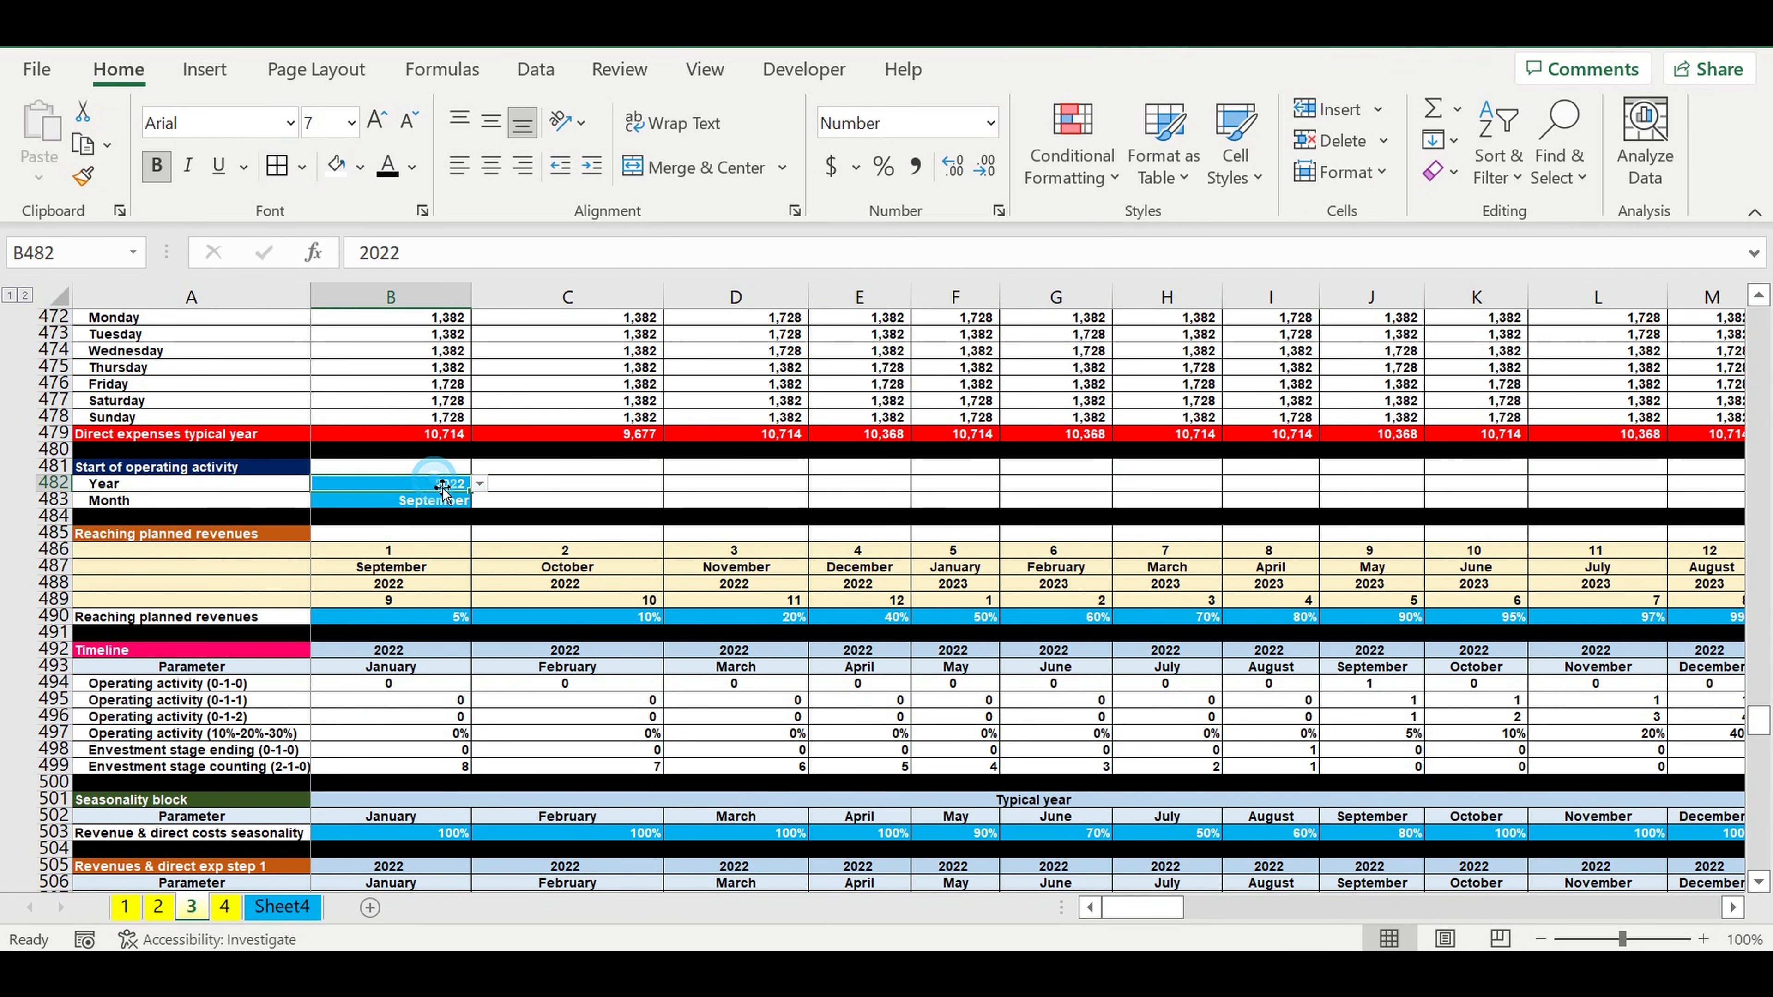
text(=)
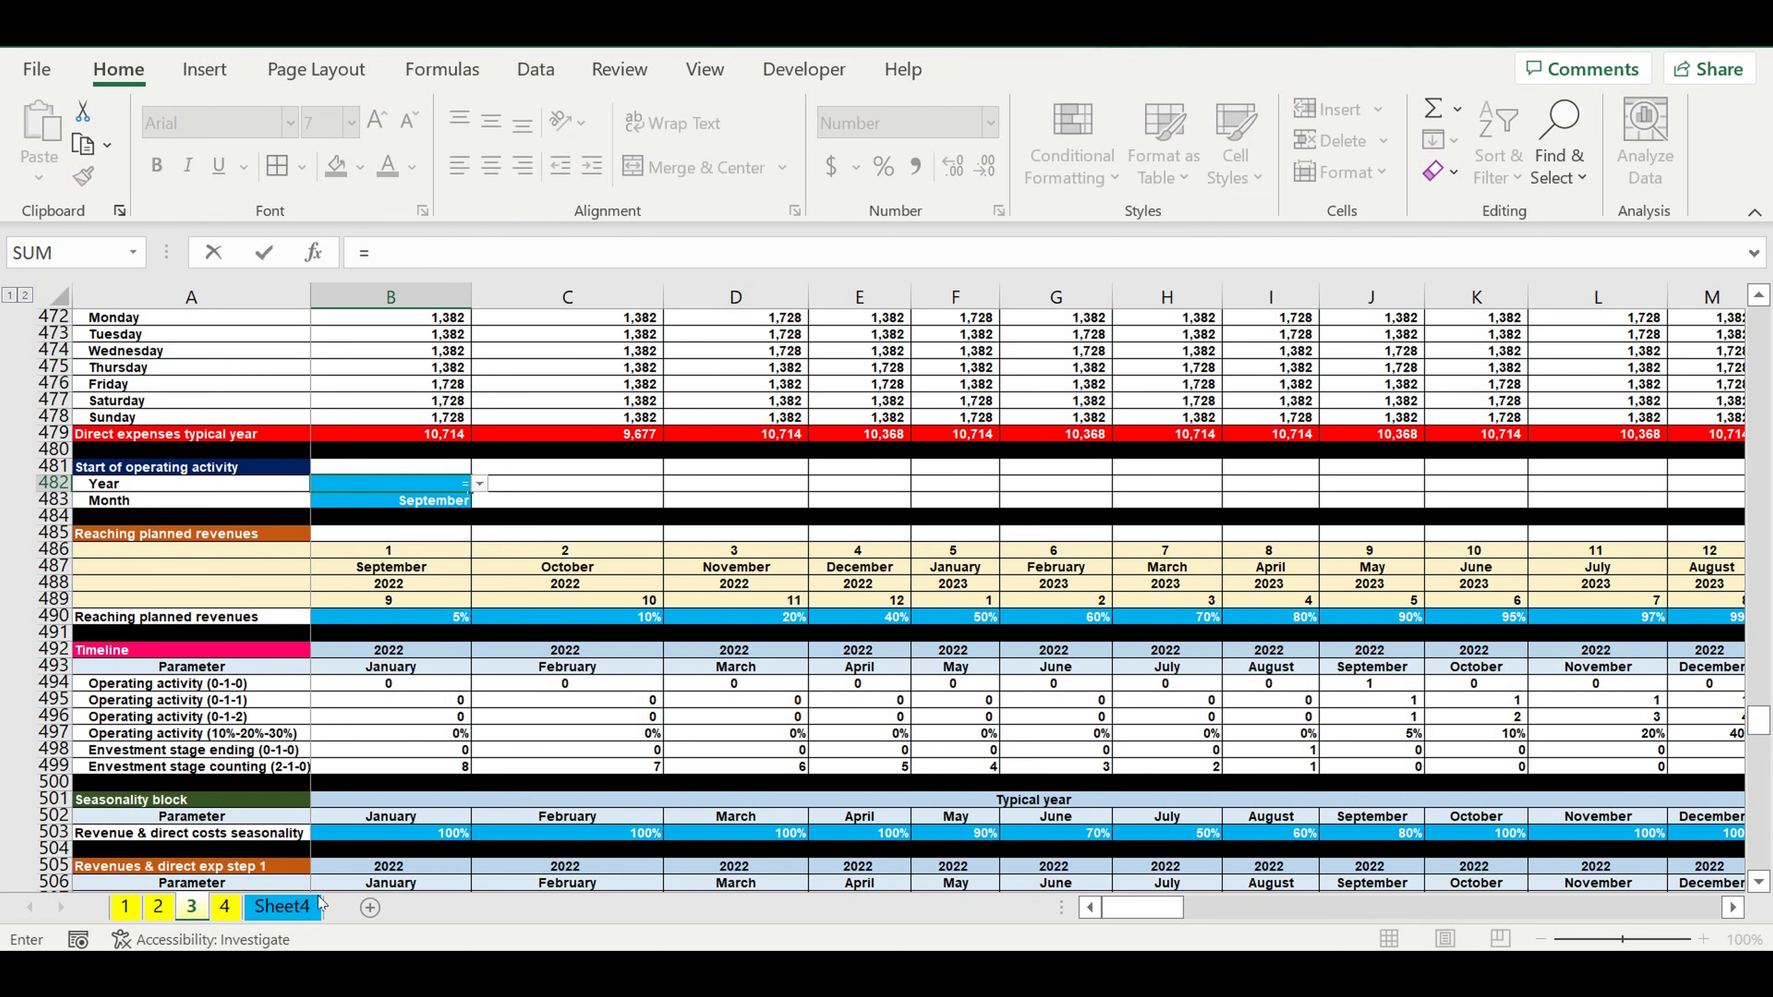
click(287, 907)
click(404, 602)
key(Return)
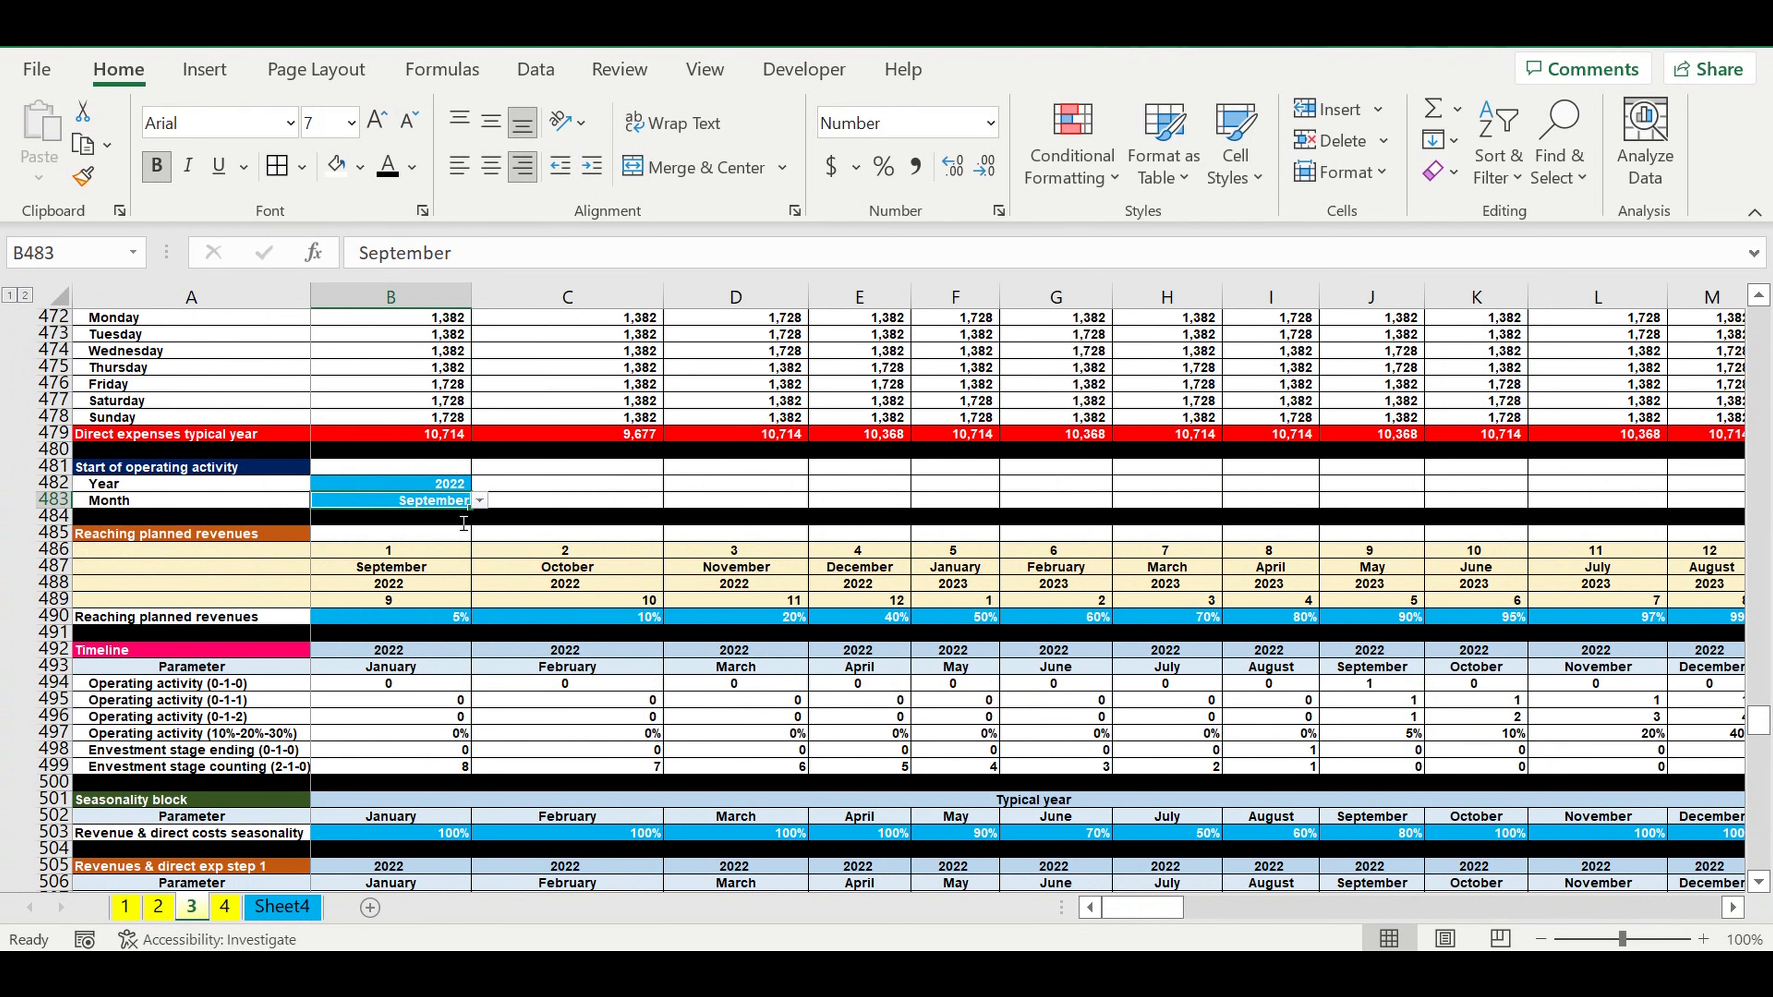
Link the operating activity start month in B483 of sheet 3 to Workplace 3's month with =Sheet4!E18.
text(=)
click(282, 919)
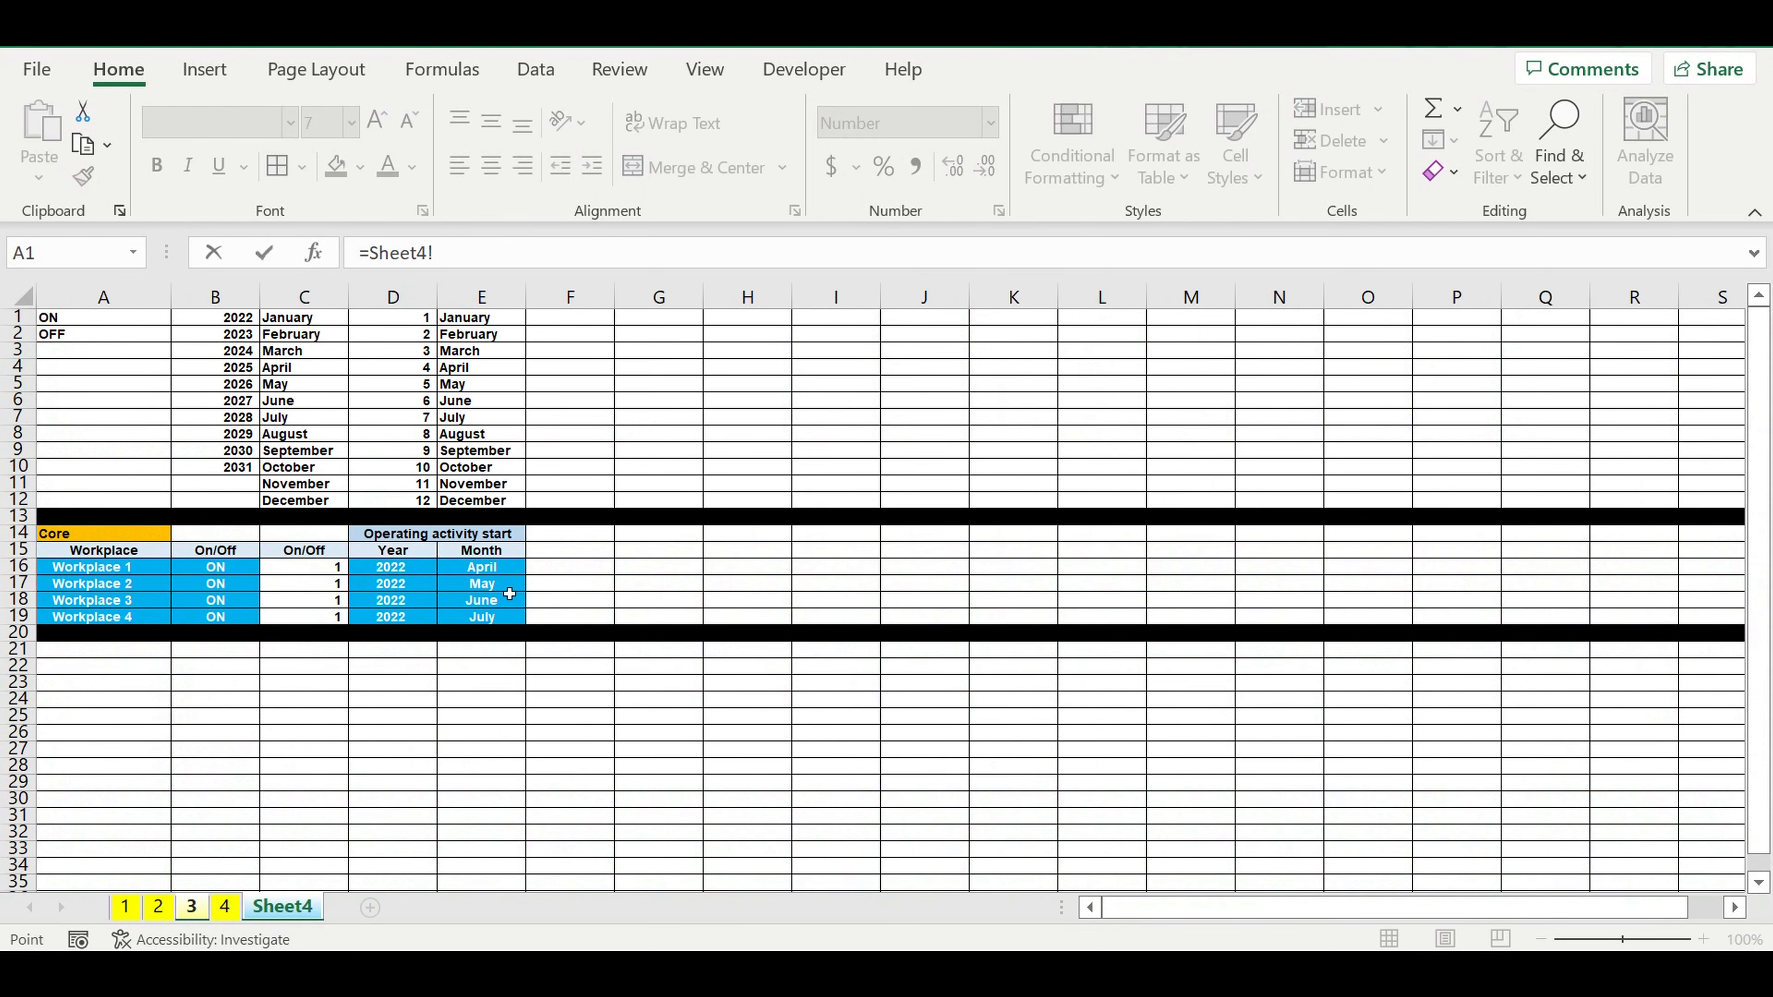
click(502, 603)
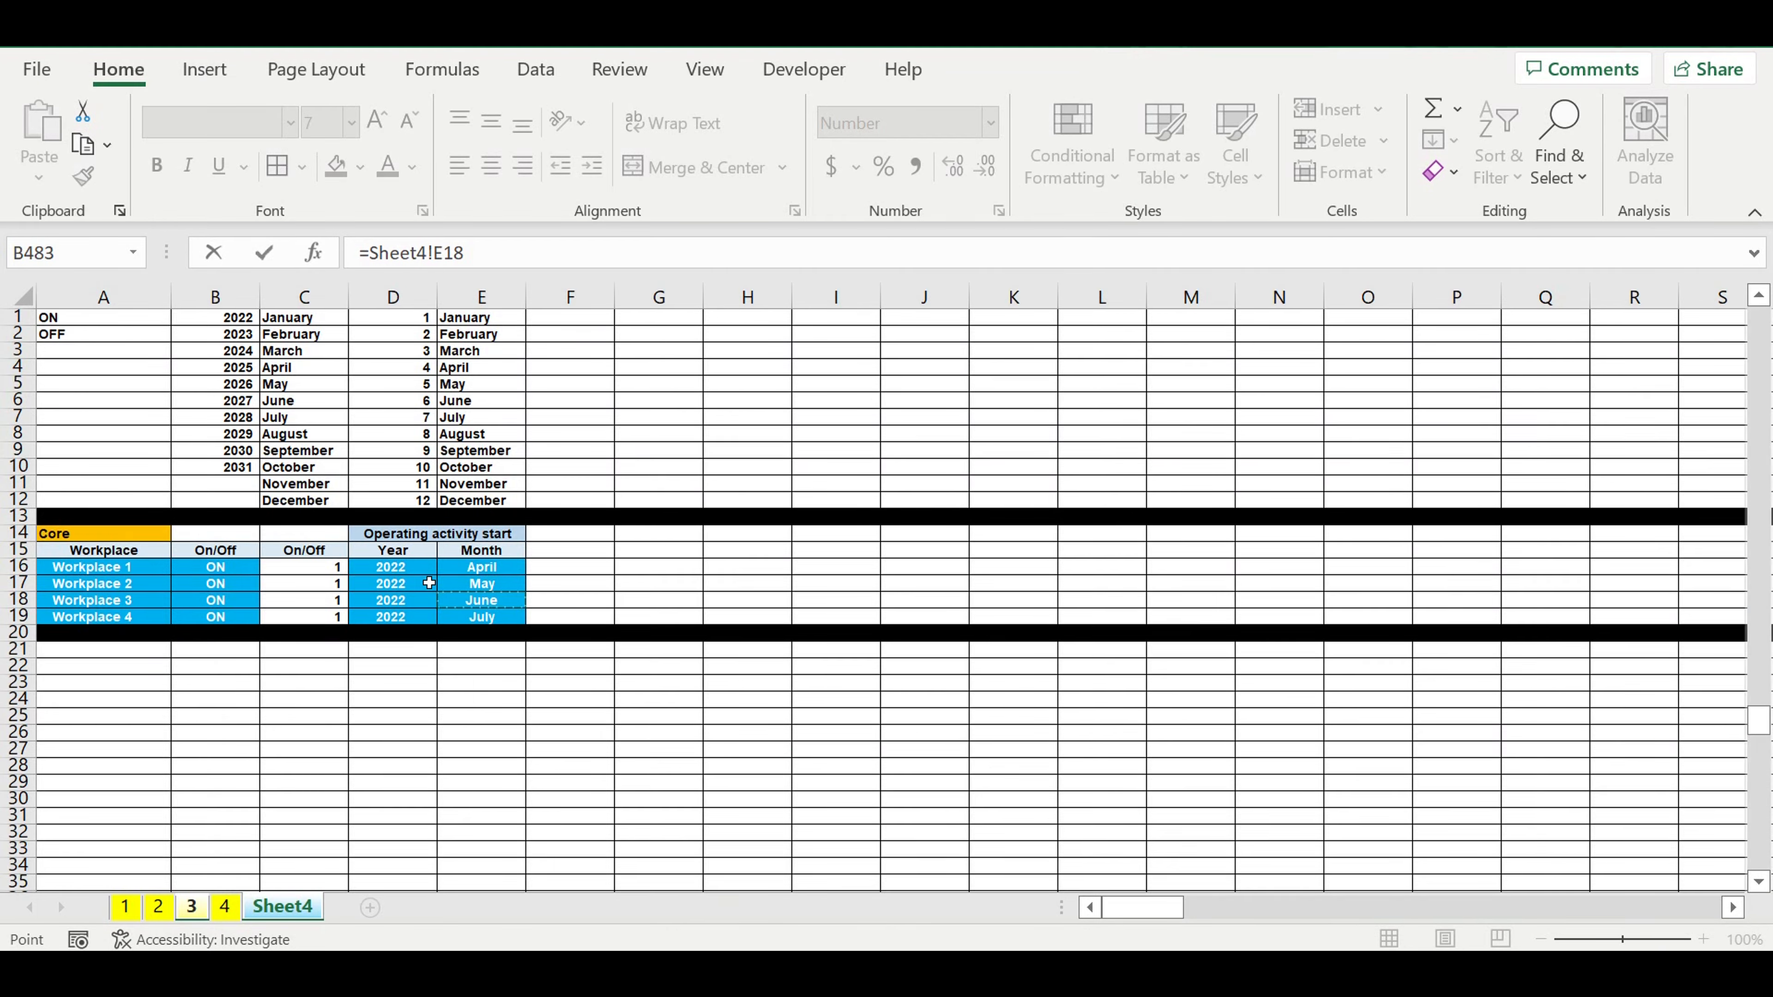
key(Return)
Remove the fill from the start year and month cells B482:B483 on sheet 3 and make their text black.
drag(451, 491, 447, 501)
click(337, 166)
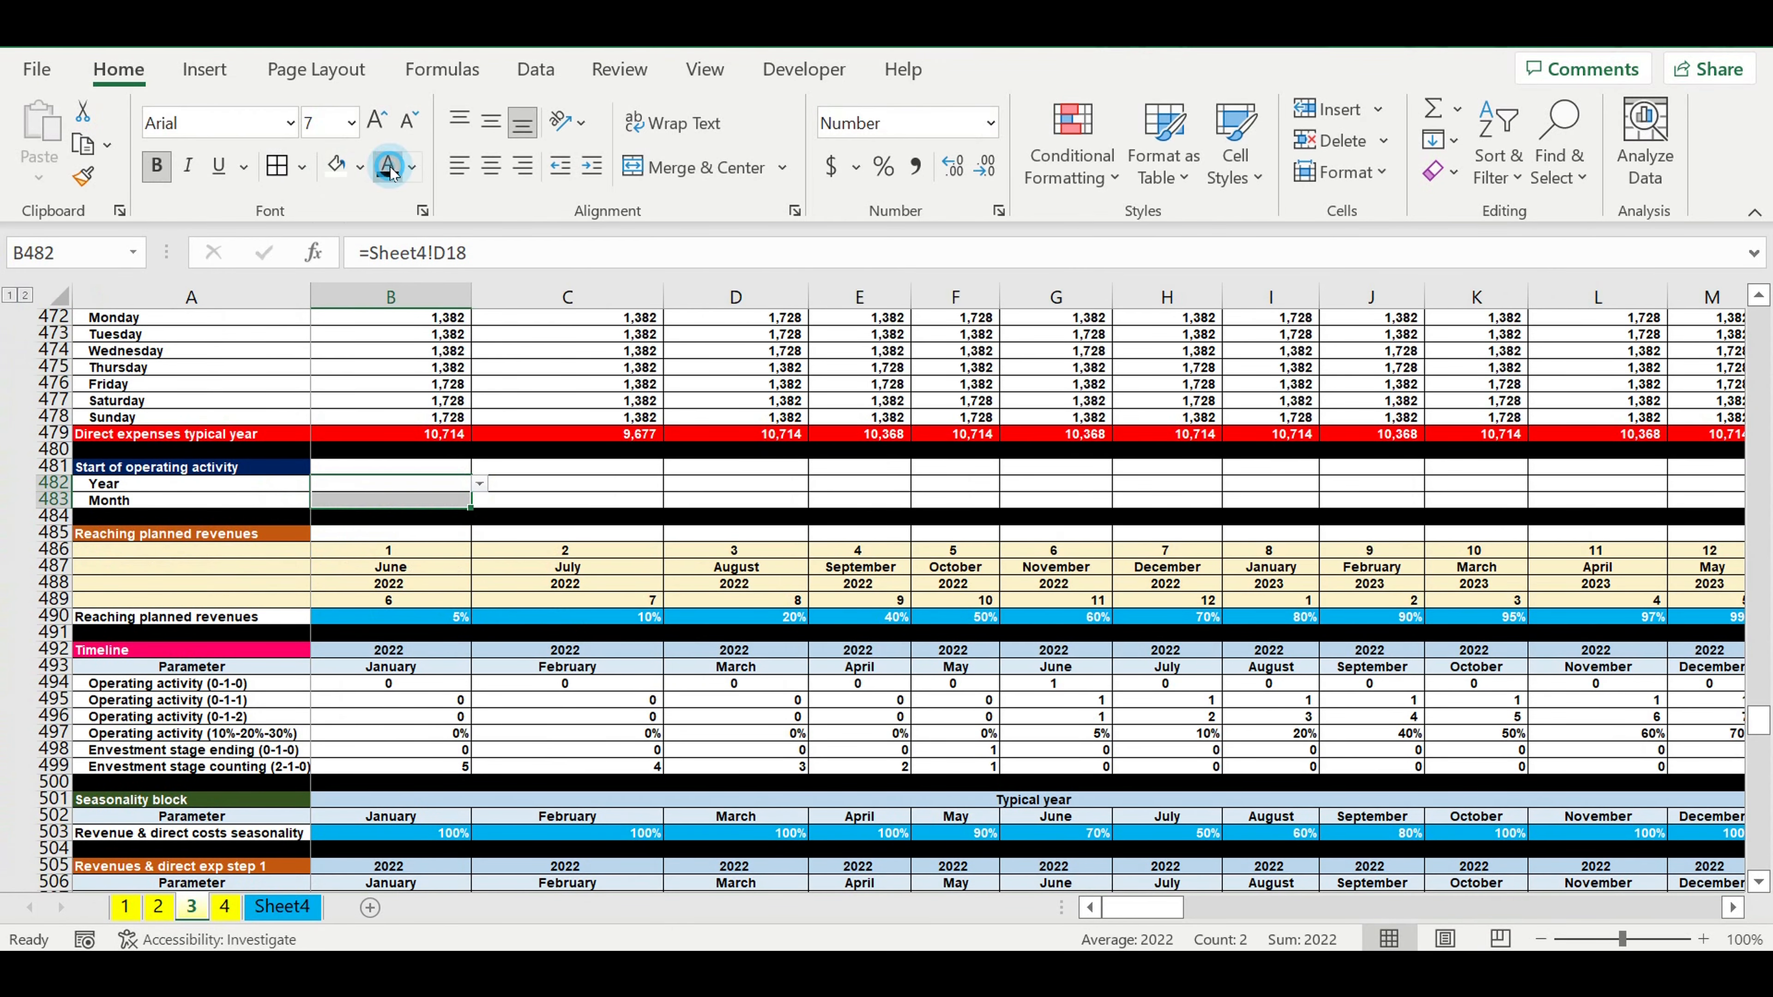
click(615, 597)
Link the operating activity start year in B482 of sheet 4 to Workplace 4's year with =Sheet4!D19.
click(232, 910)
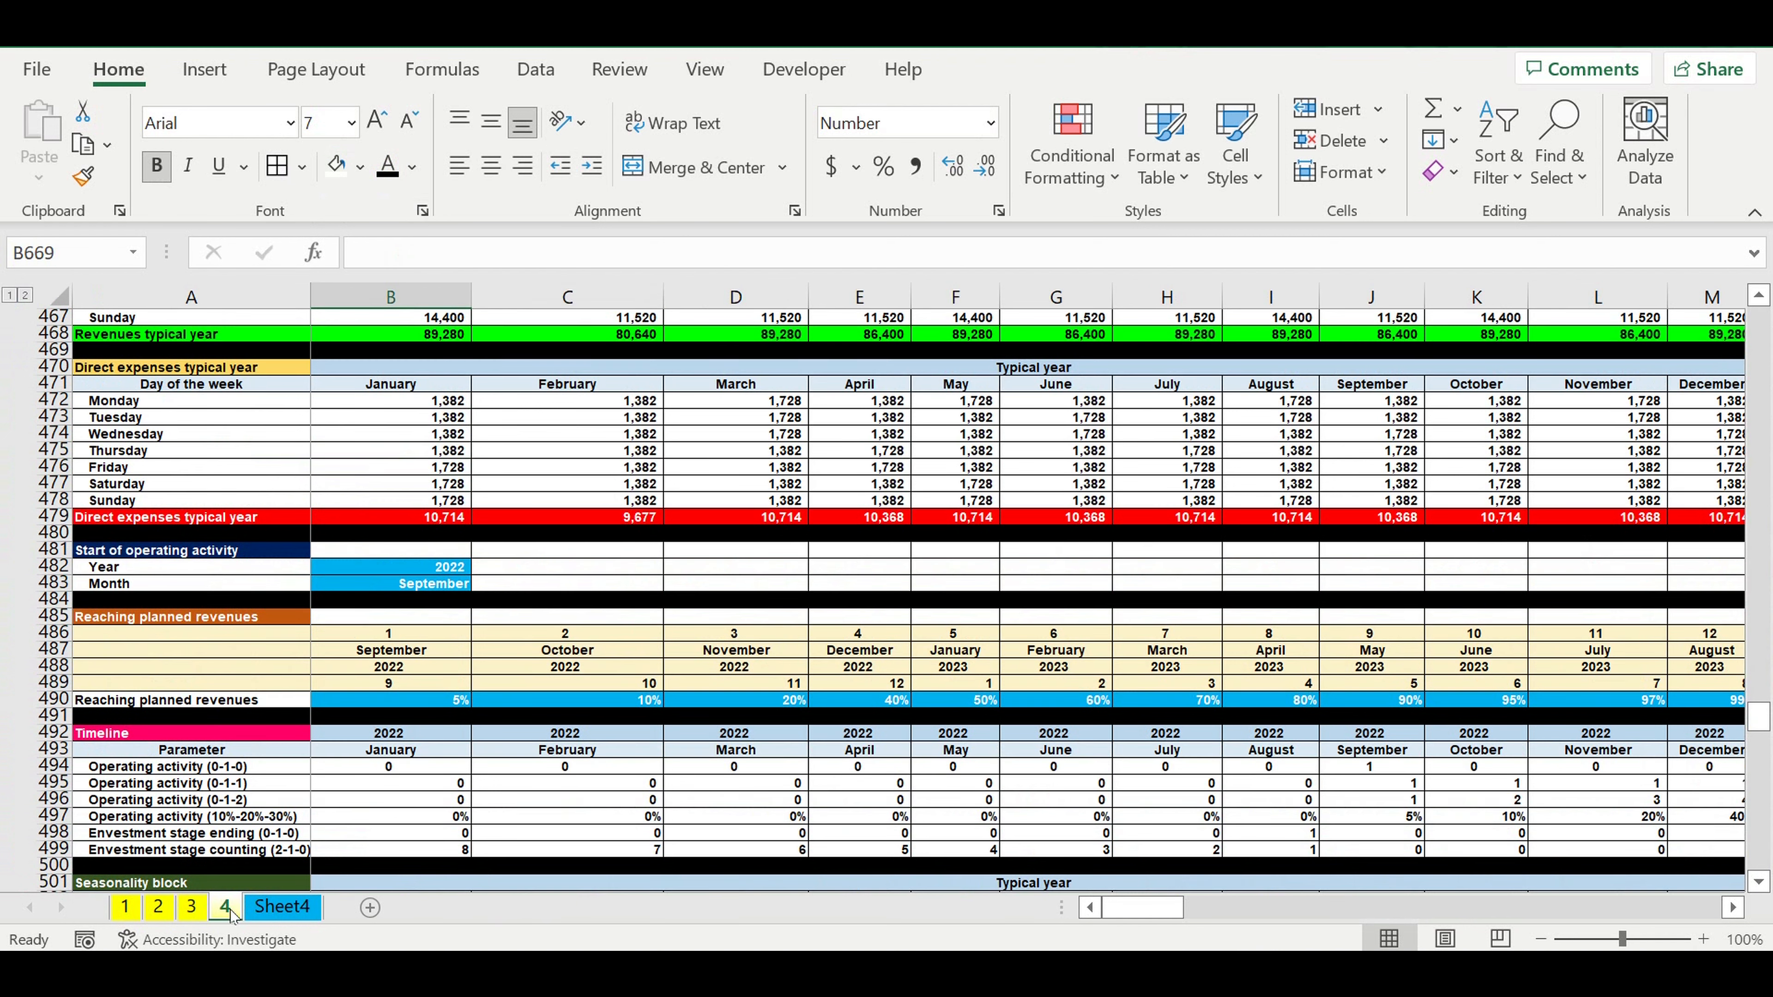
click(436, 569)
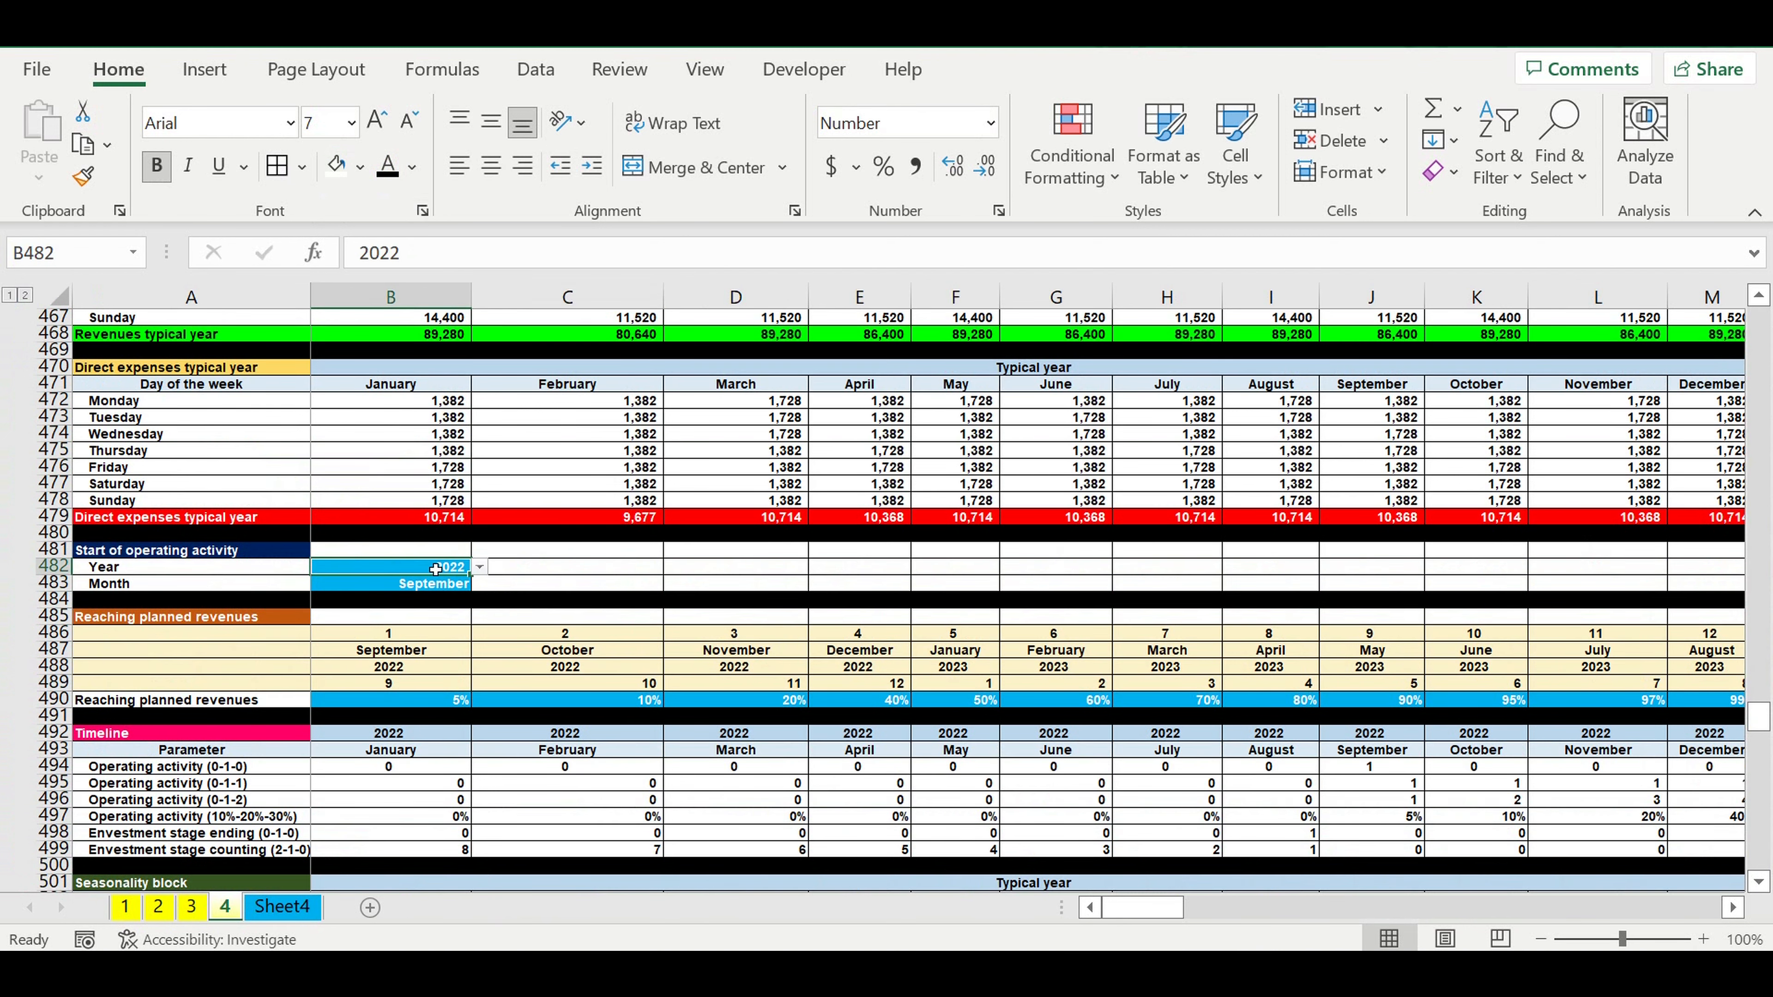
text(=)
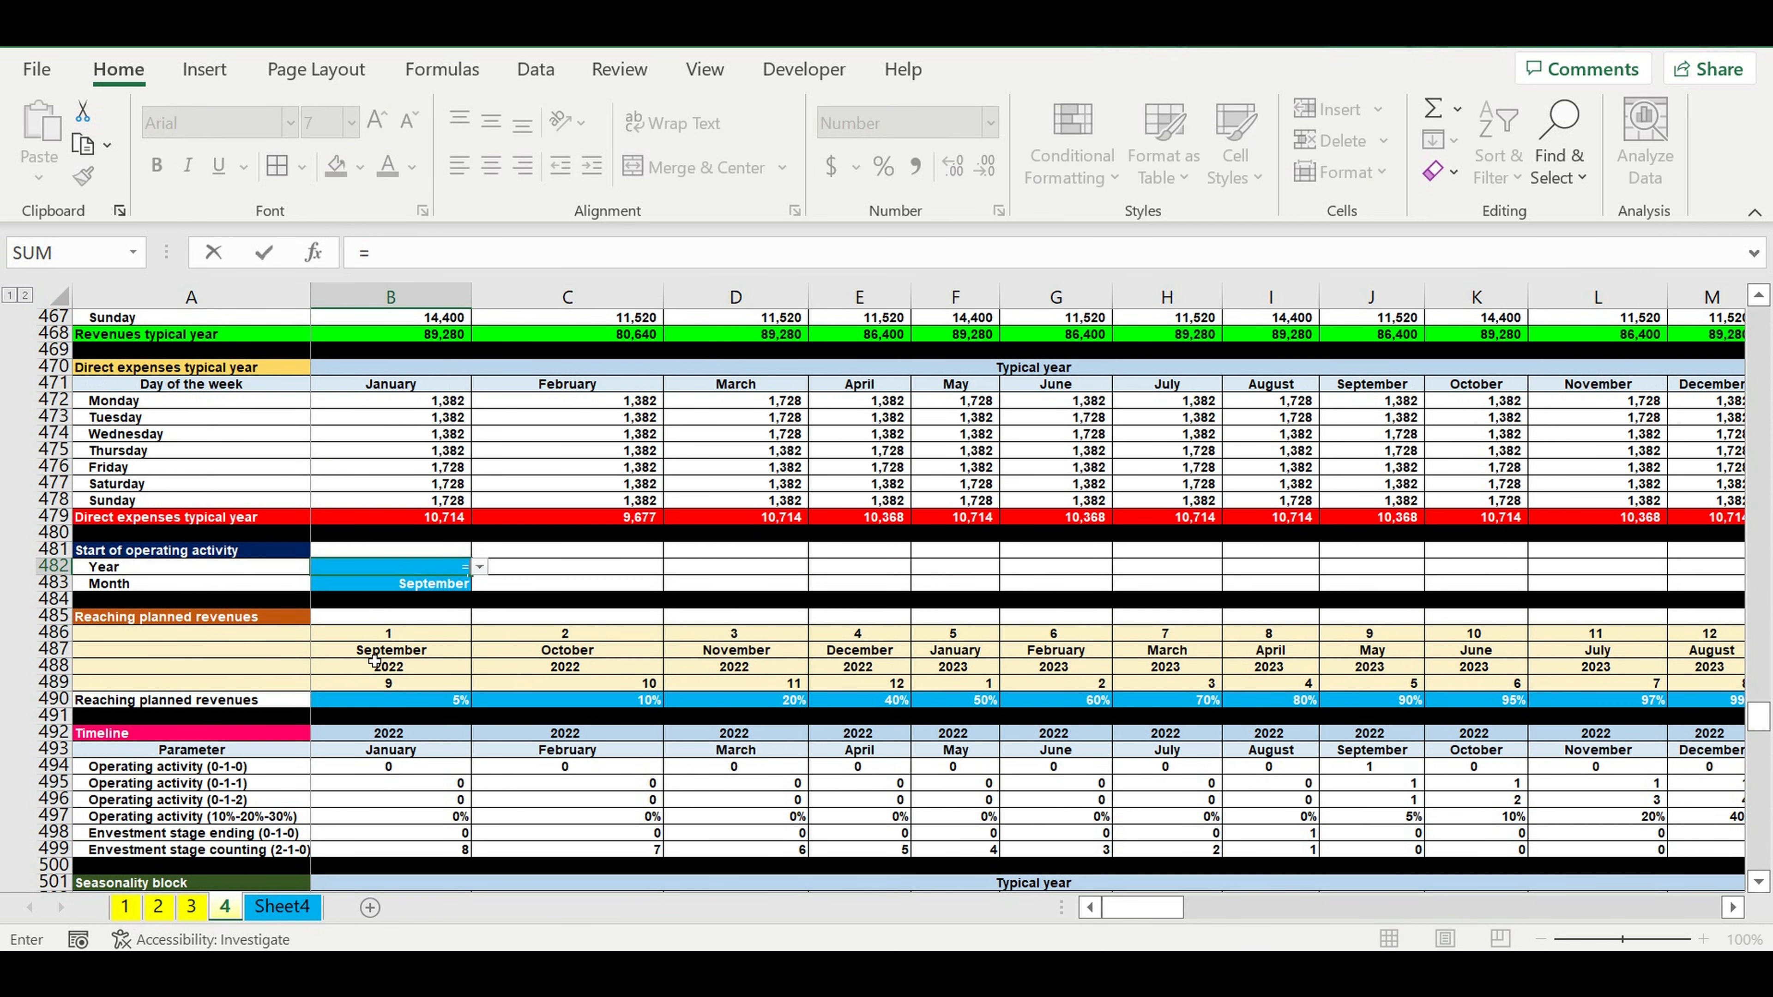
click(282, 907)
click(416, 618)
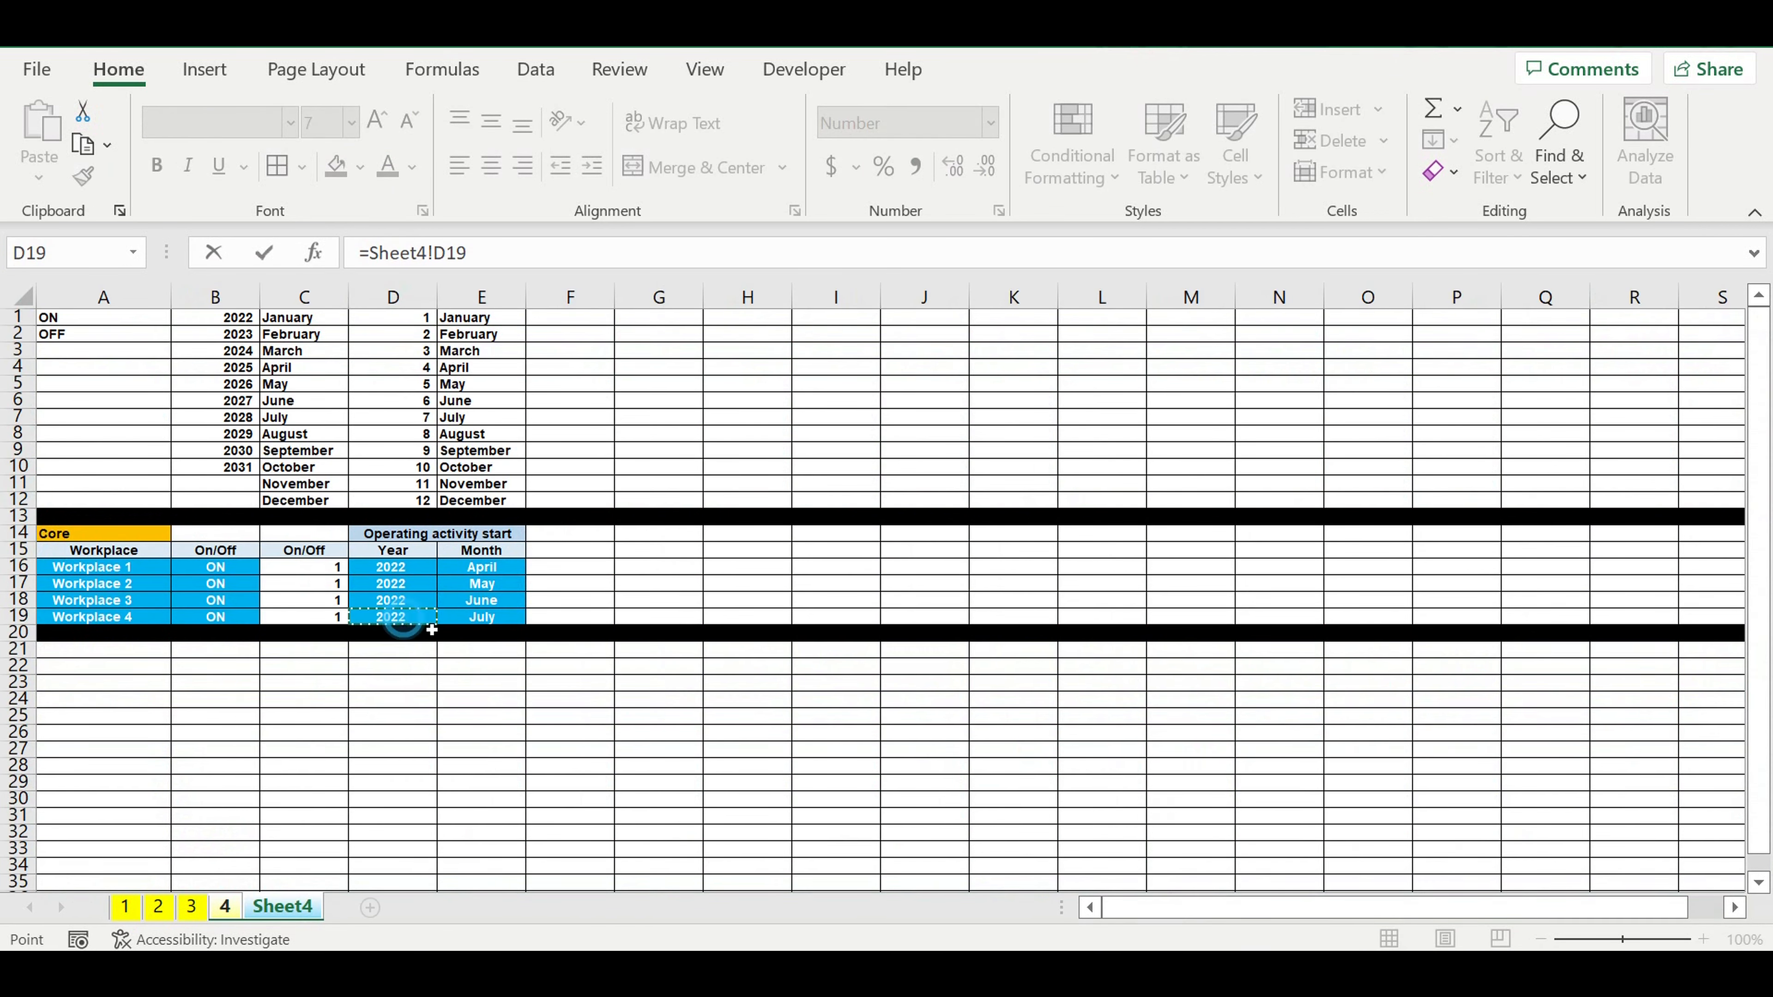
key(Return)
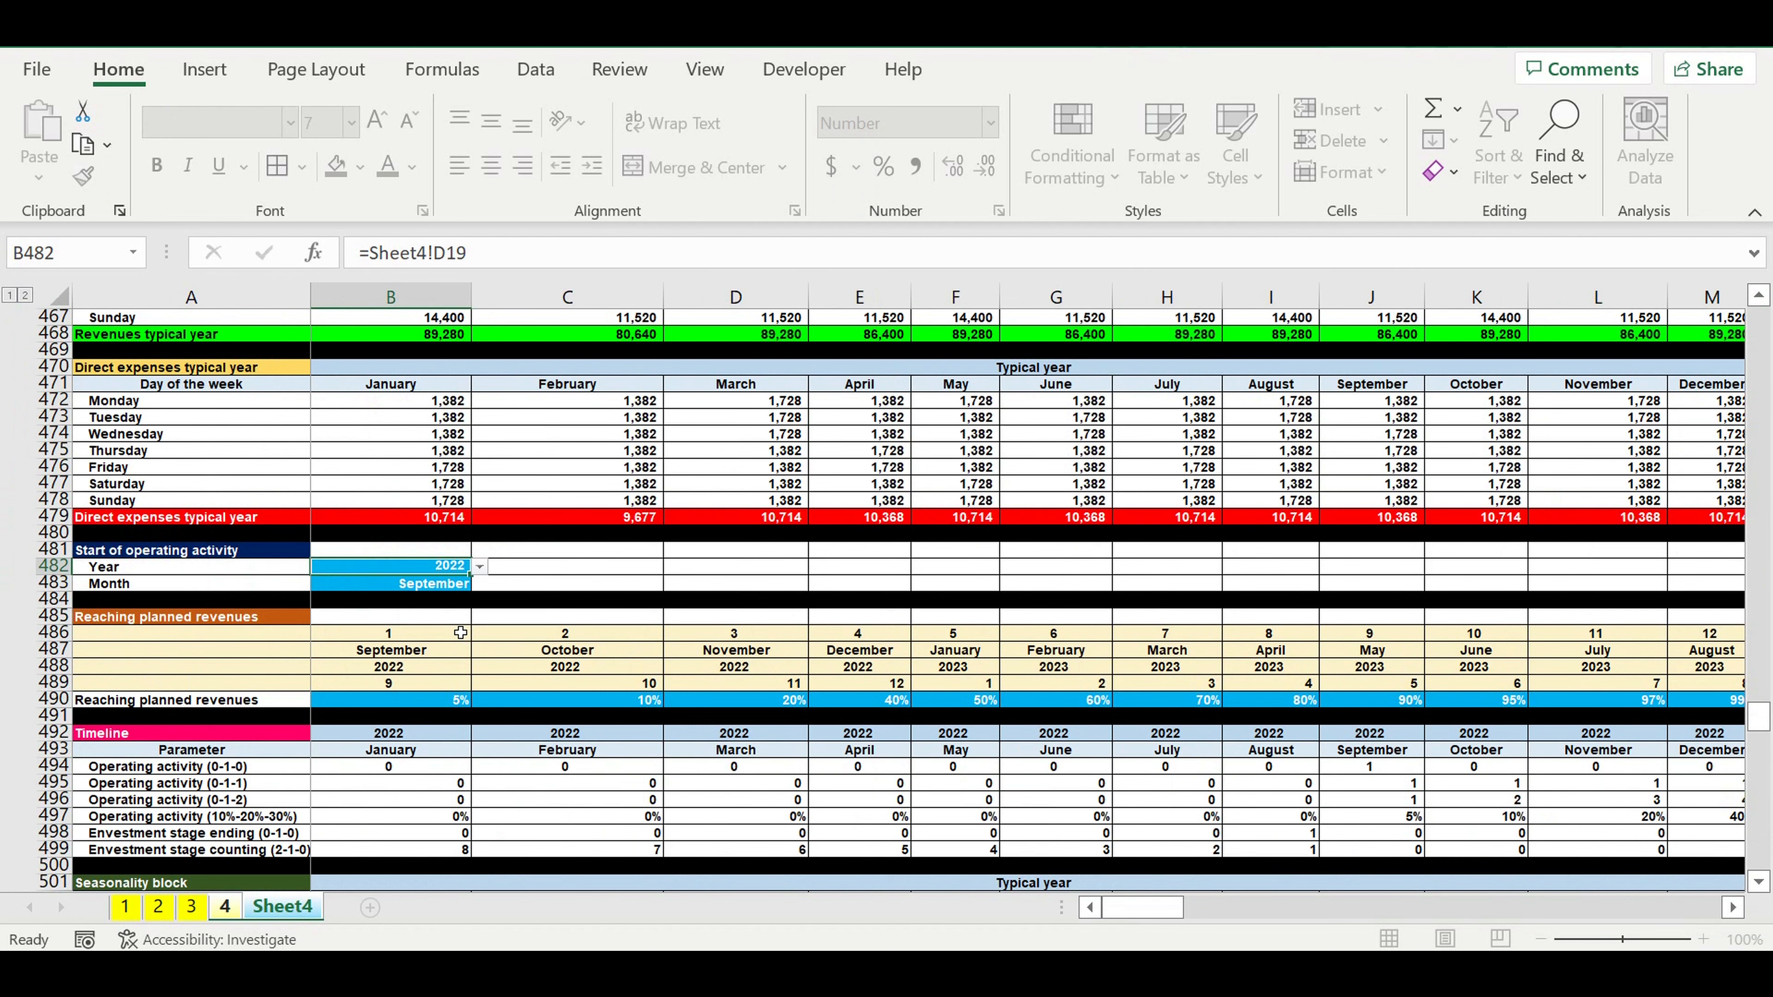
Link the operating activity start month in B483 of sheet 4 to Workplace 4's month with =Sheet4!E19.
text(=)
key(ctrl+Page_Down)
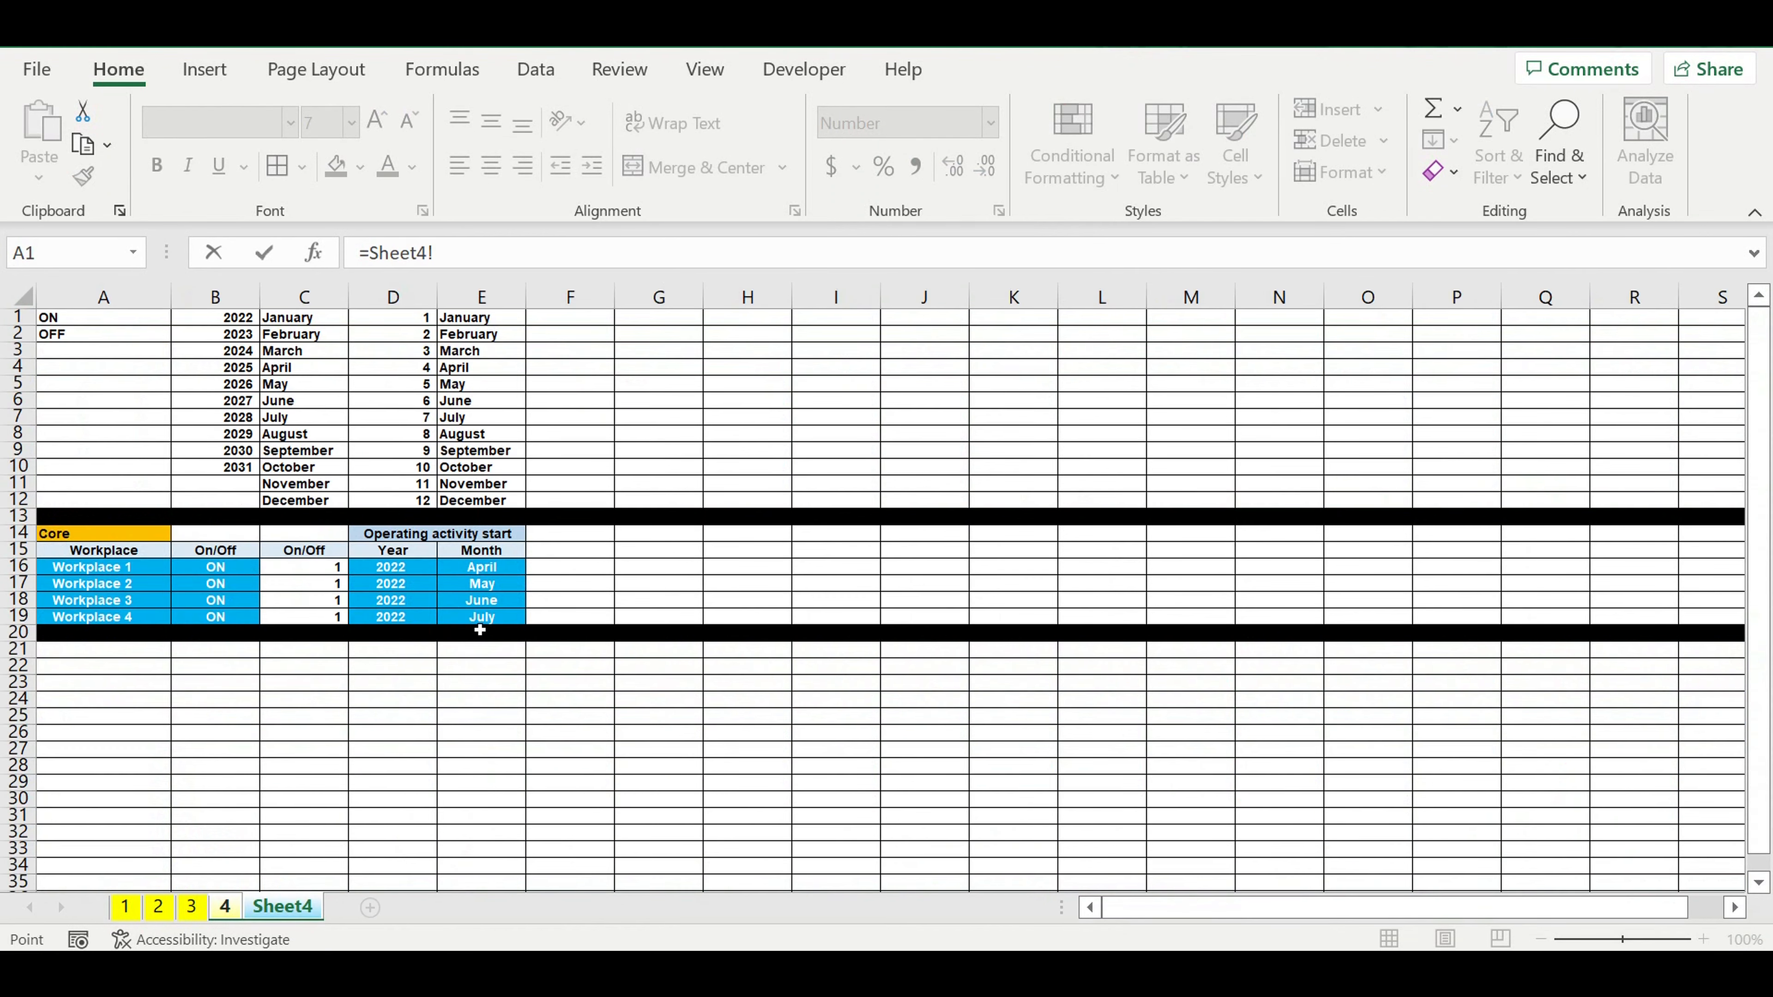
click(480, 618)
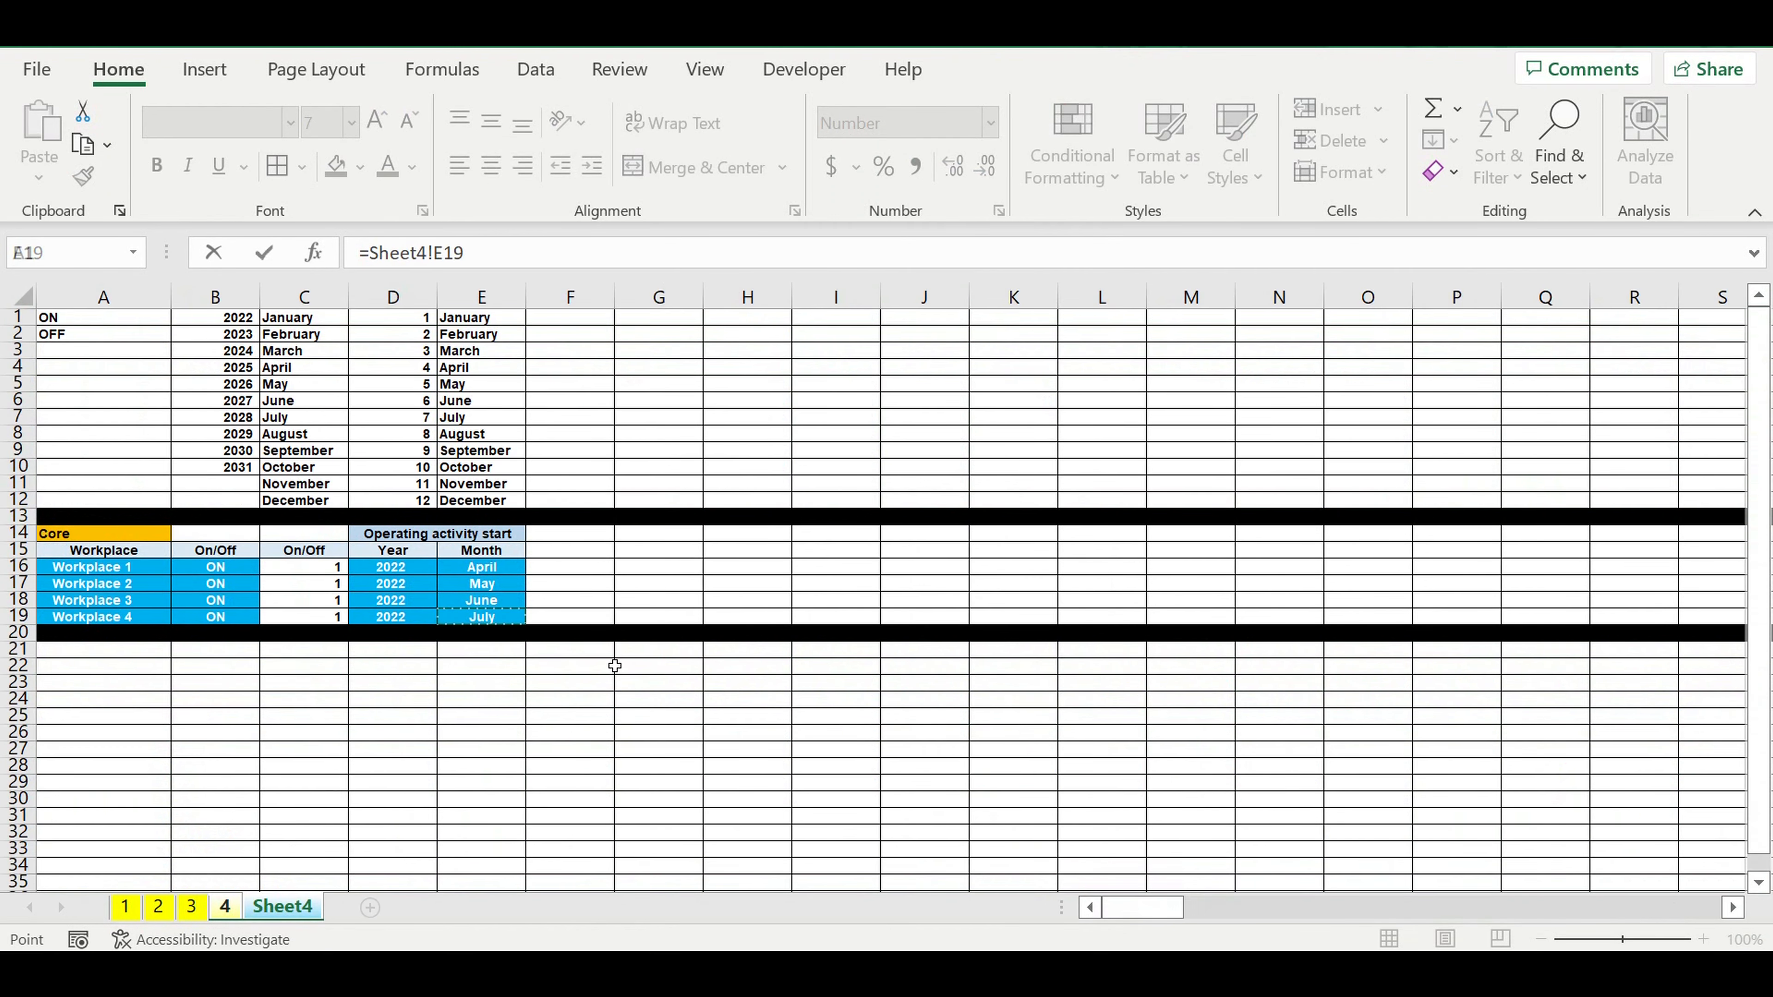
key(Return)
Remove the fill from the start year and month cells B482:B483 on sheet 4 and make their text black.
drag(412, 571, 406, 586)
click(342, 166)
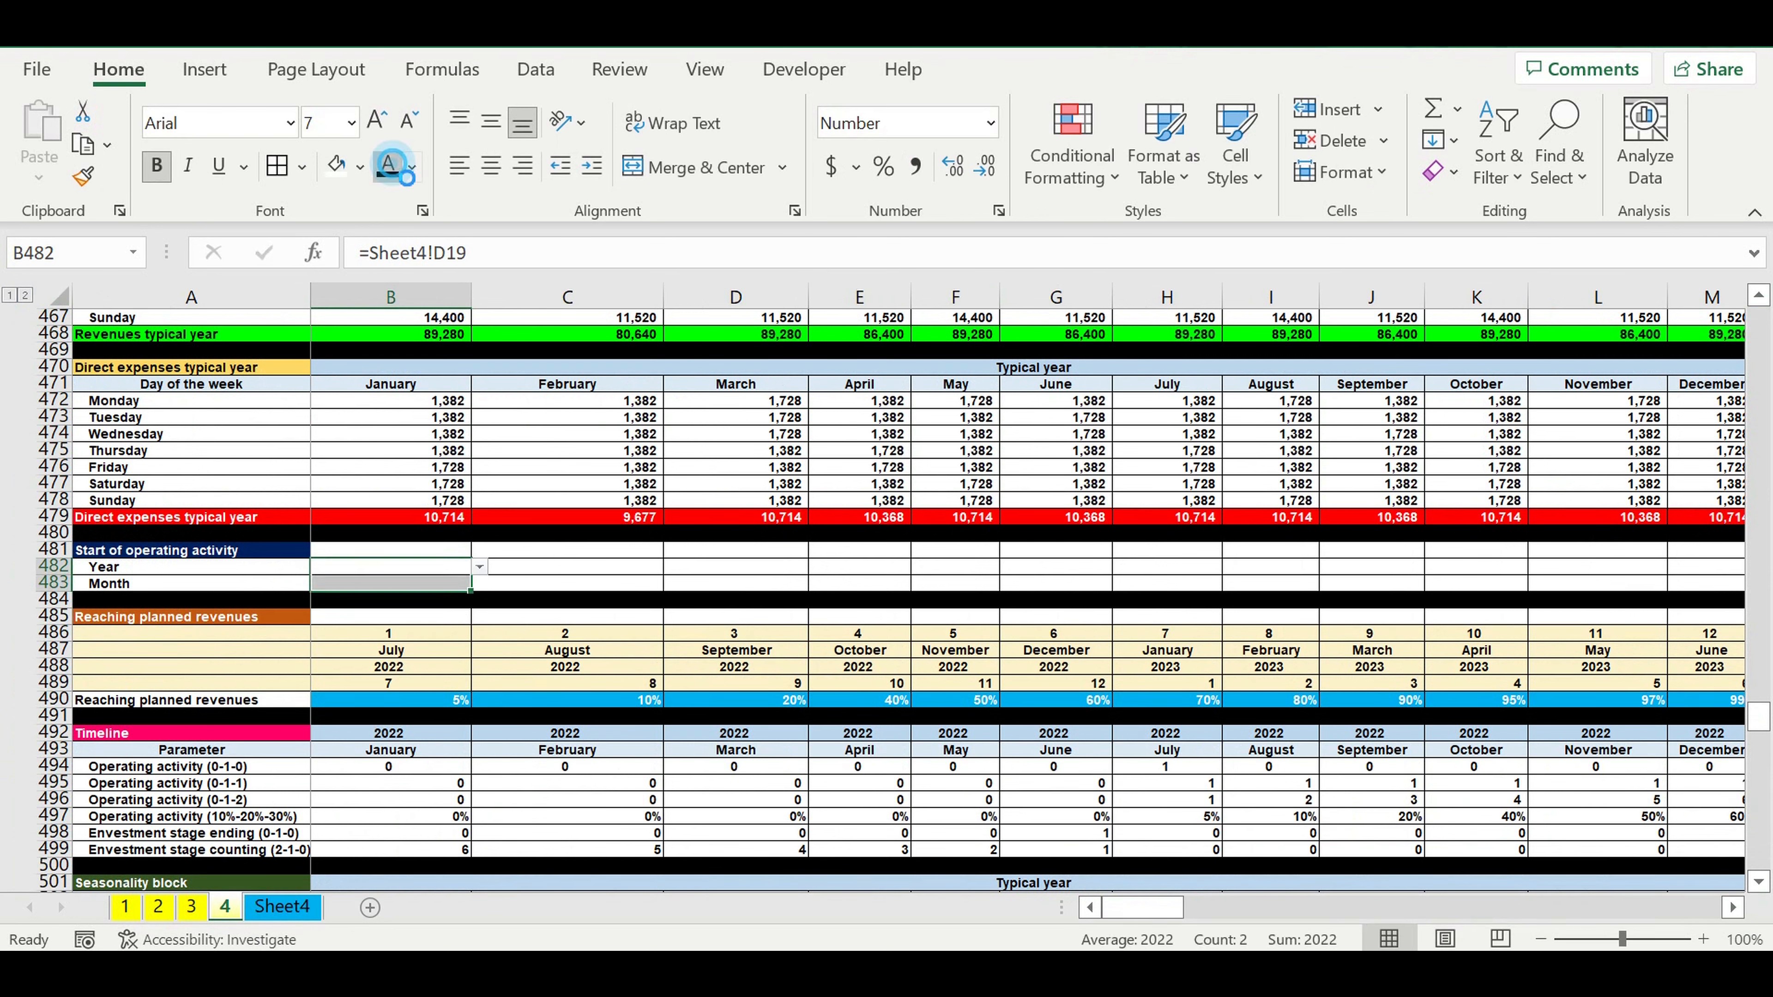
click(700, 656)
click(593, 701)
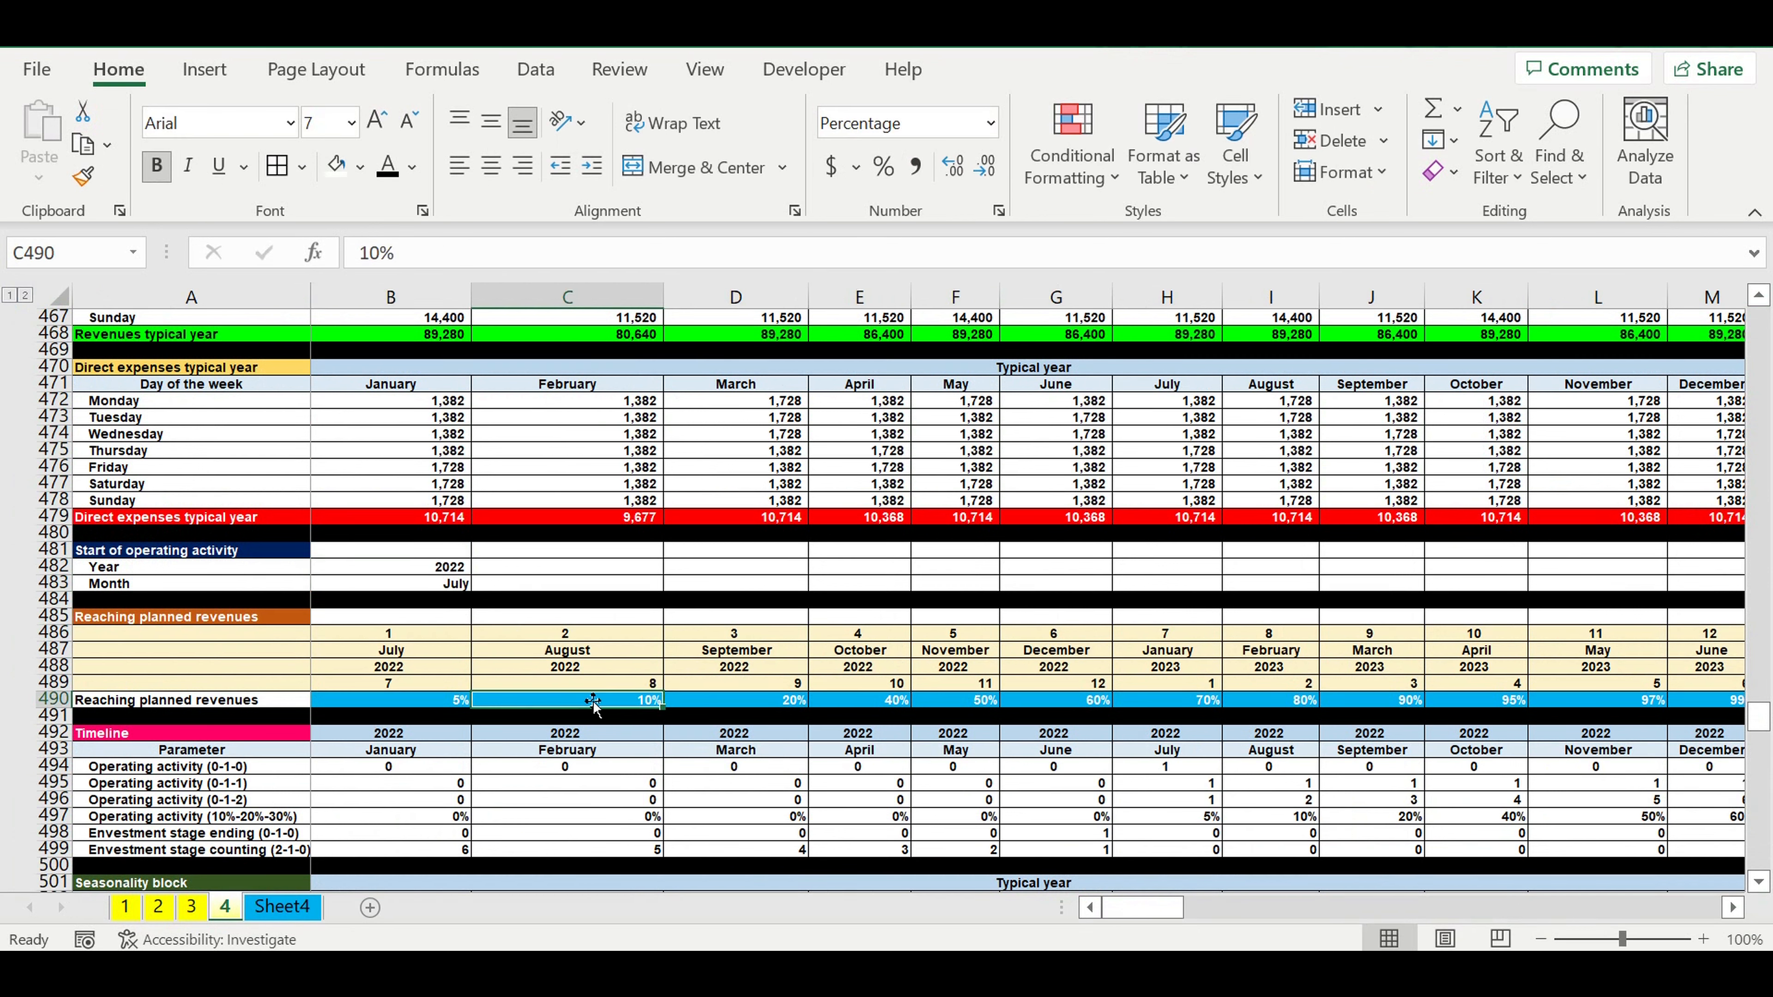
Examine the Data consolidation block in rows 657 to 664 of sheet 1, from Revenues to Investment plan.
click(510, 733)
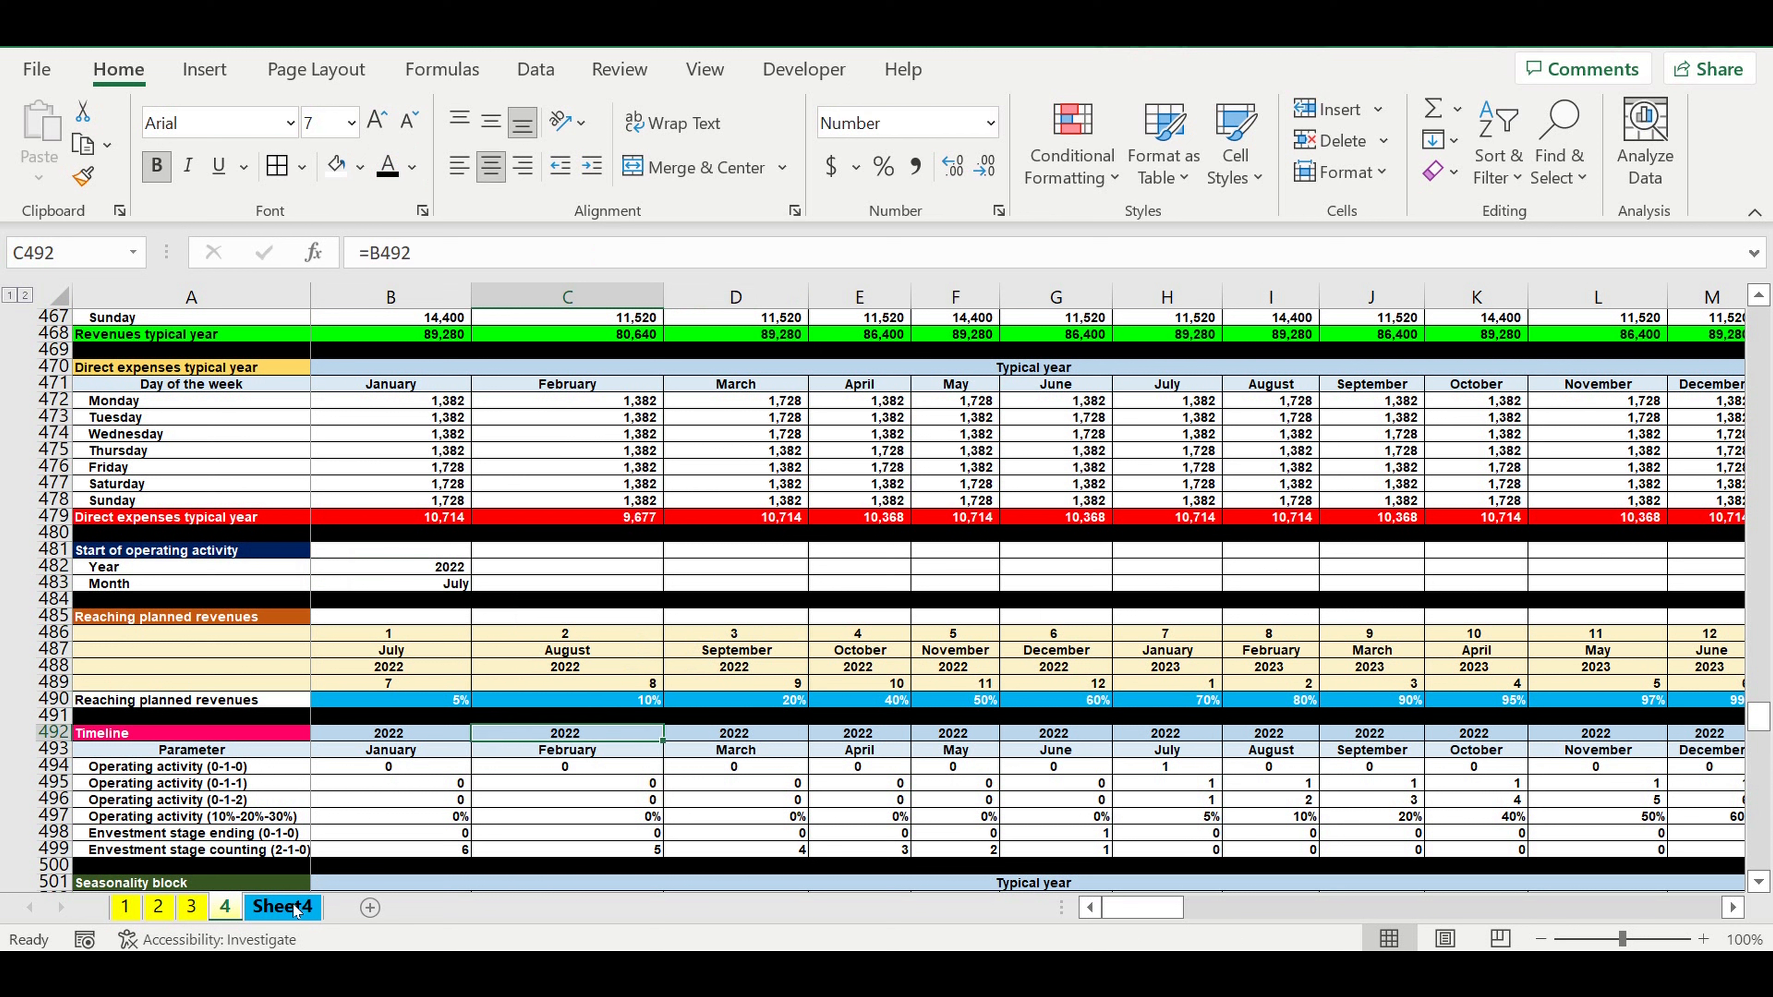
click(129, 910)
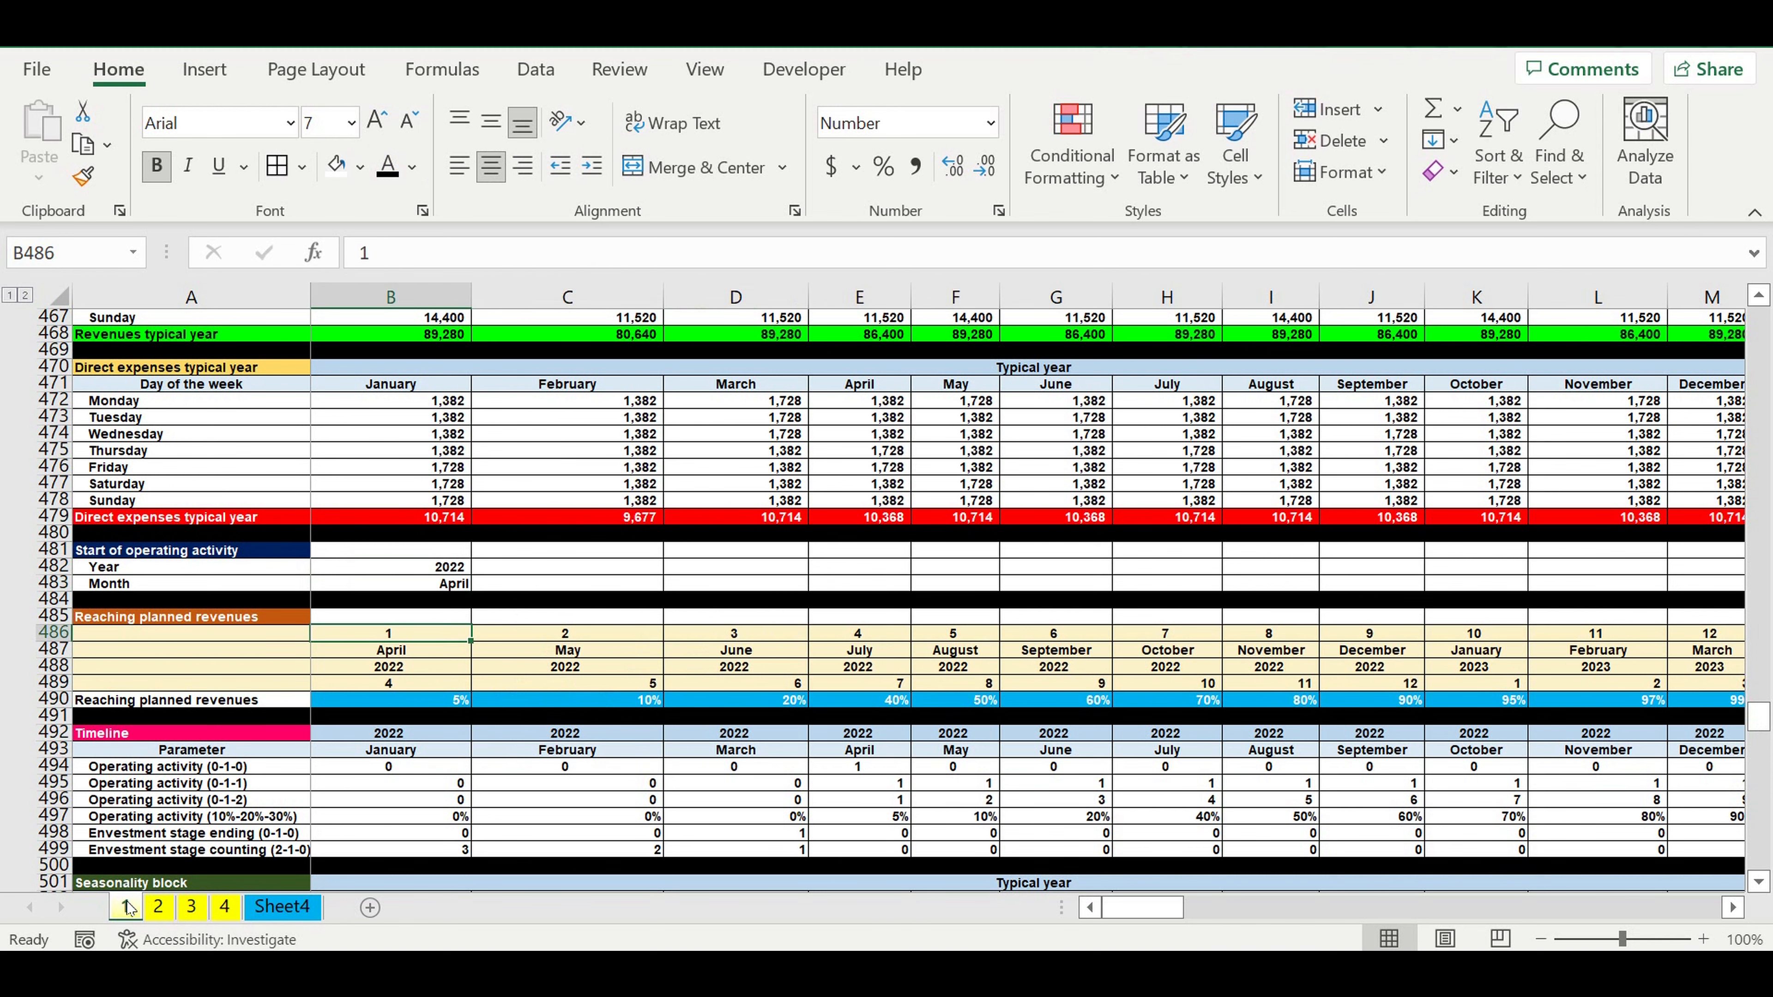
drag(1762, 722, 1759, 855)
scroll(559, 693, down, 3)
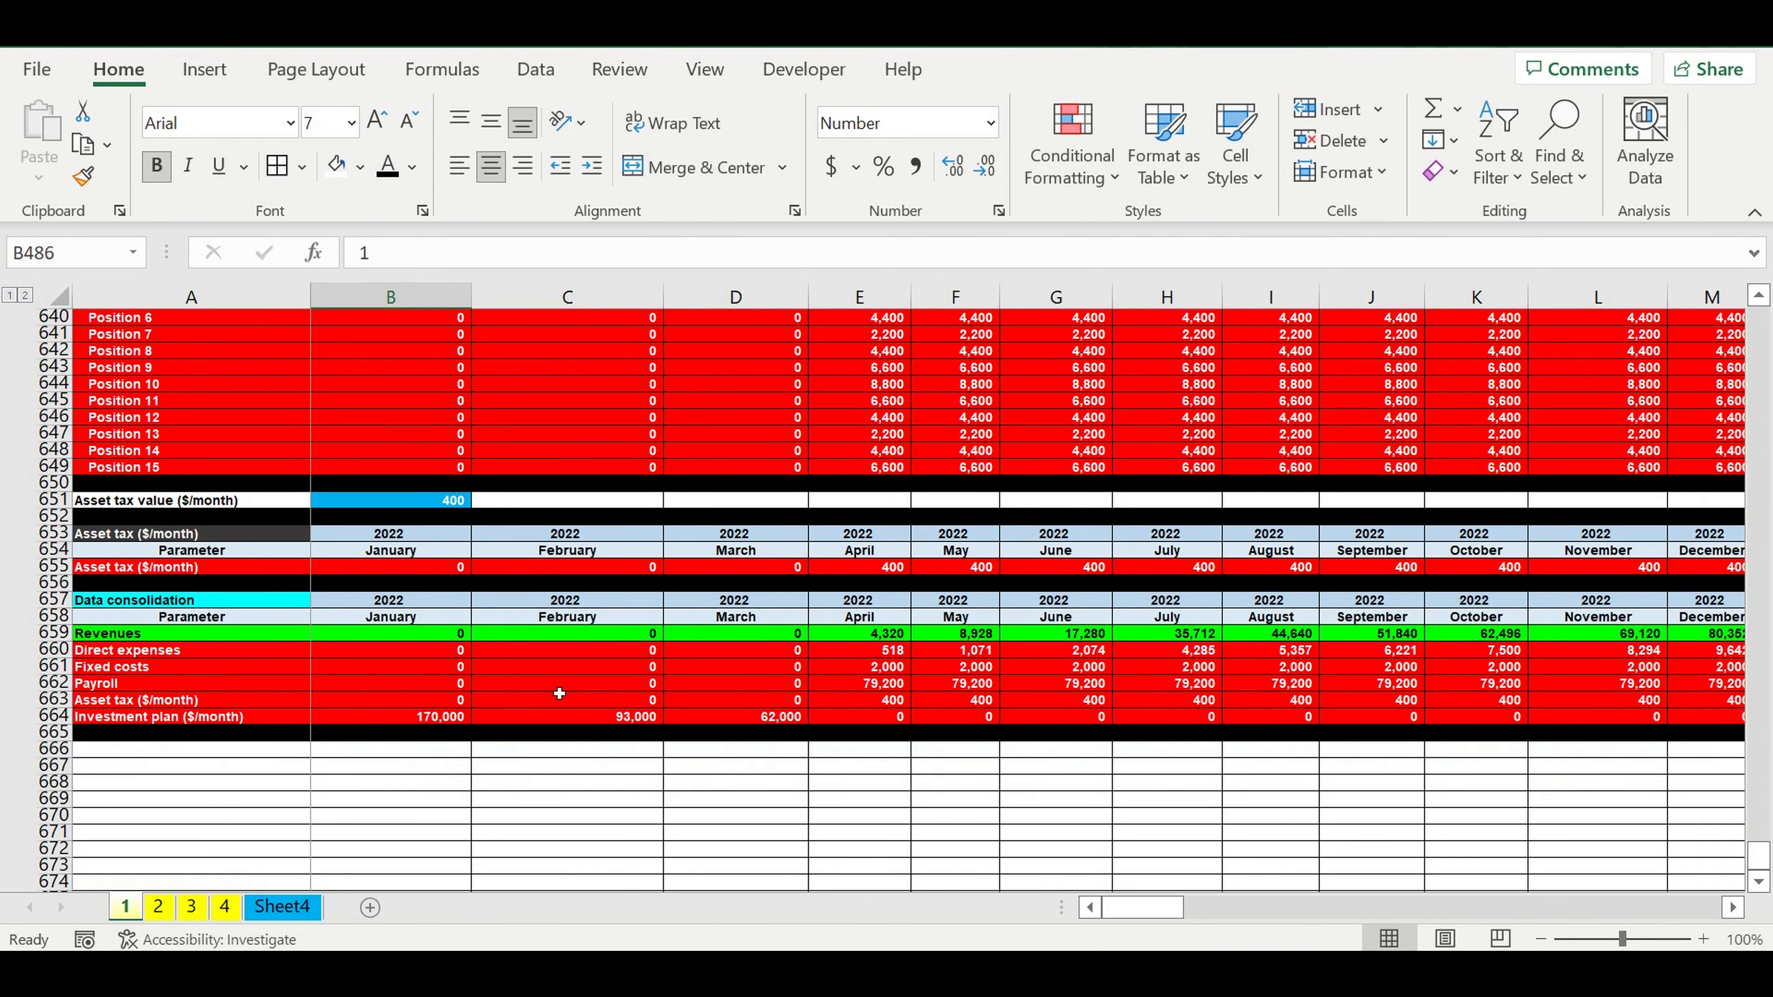
click(61, 636)
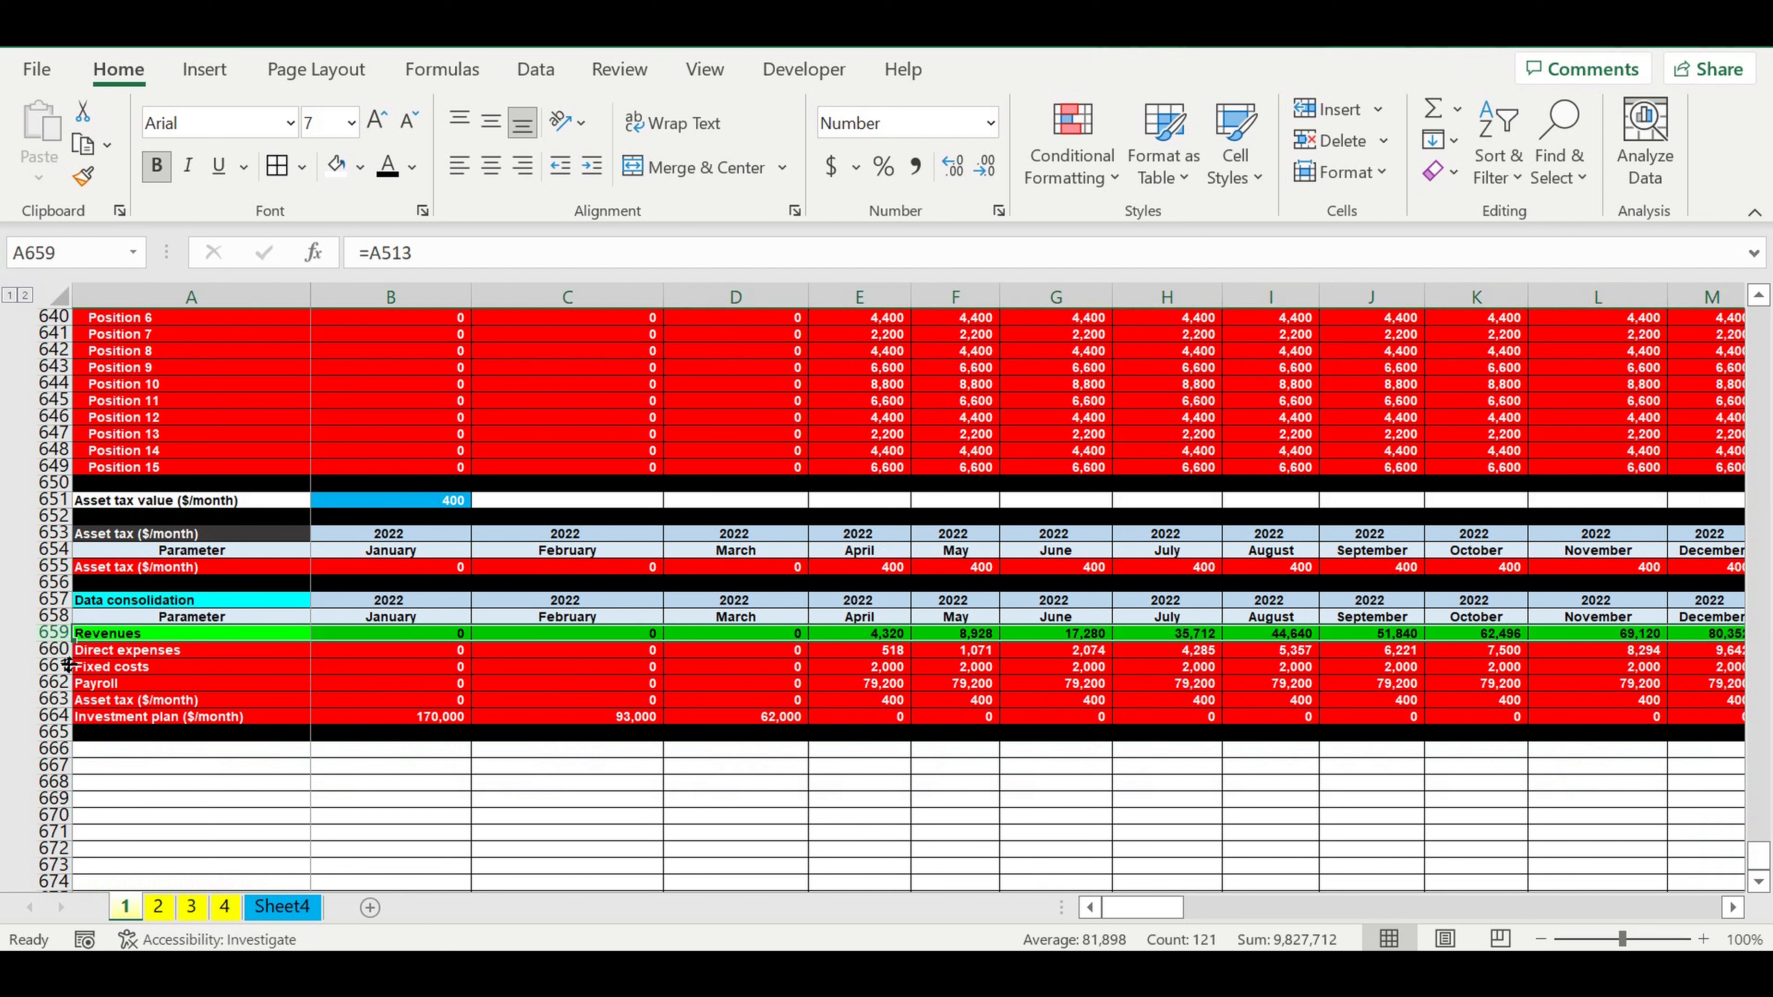
click(54, 683)
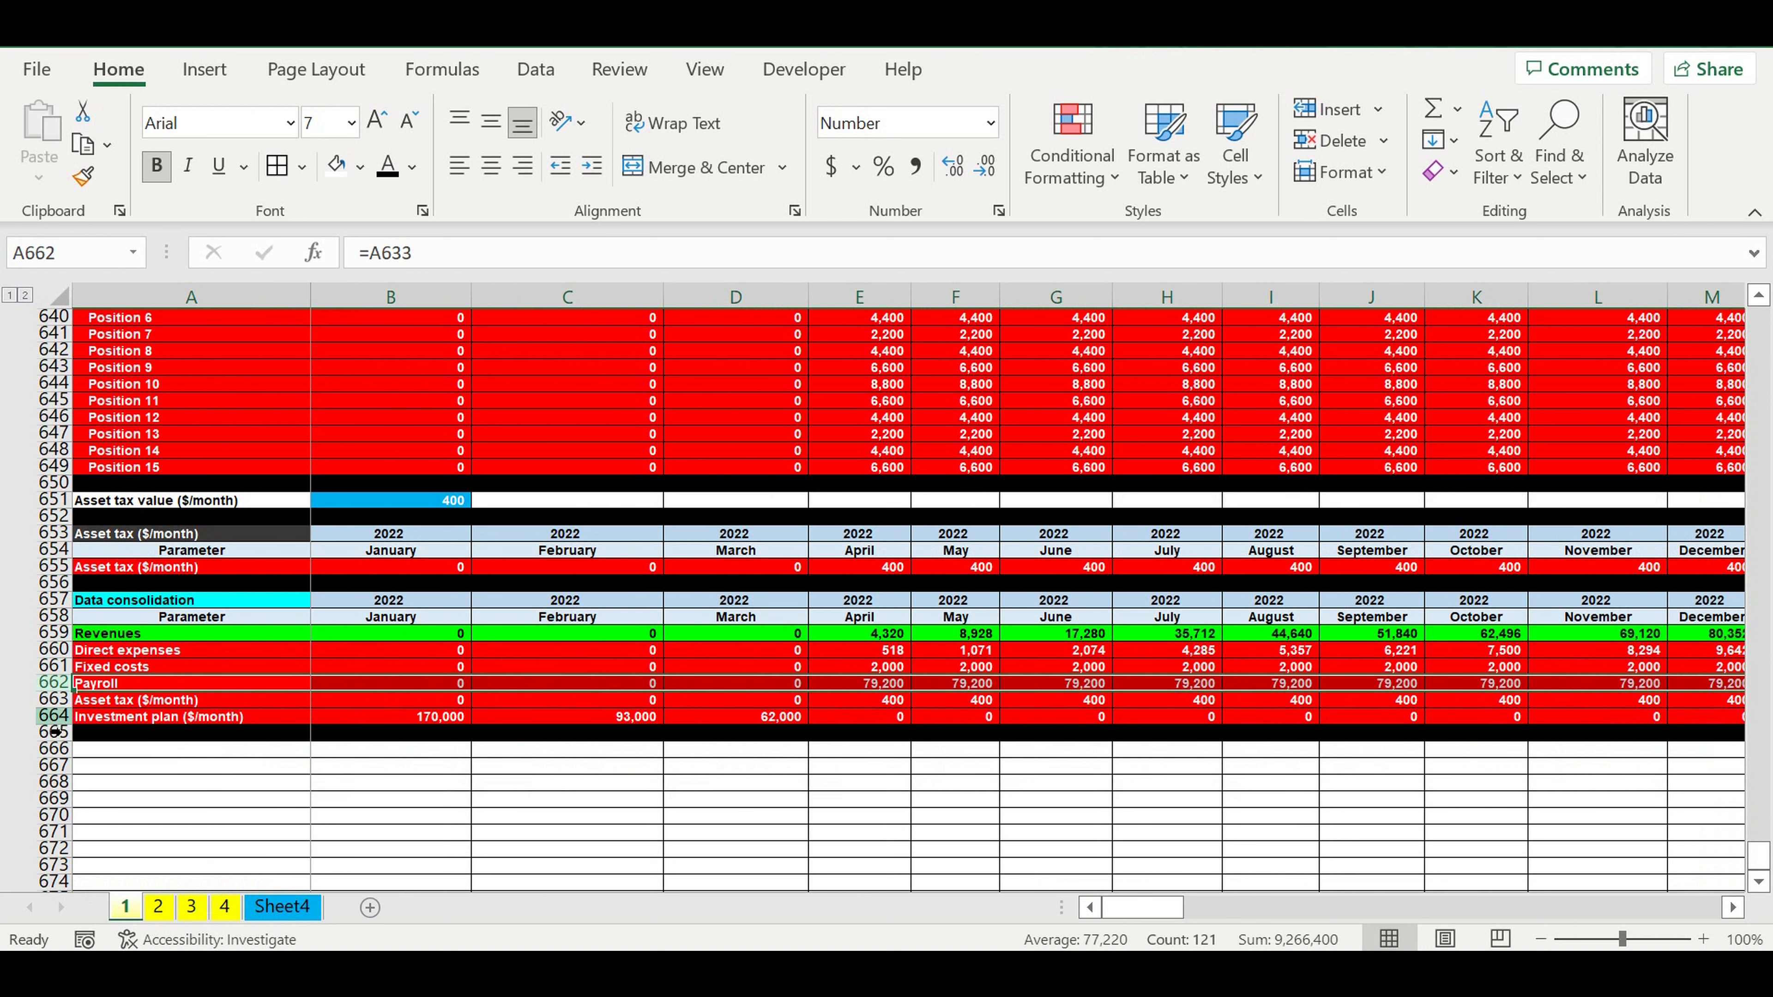
click(53, 716)
click(329, 749)
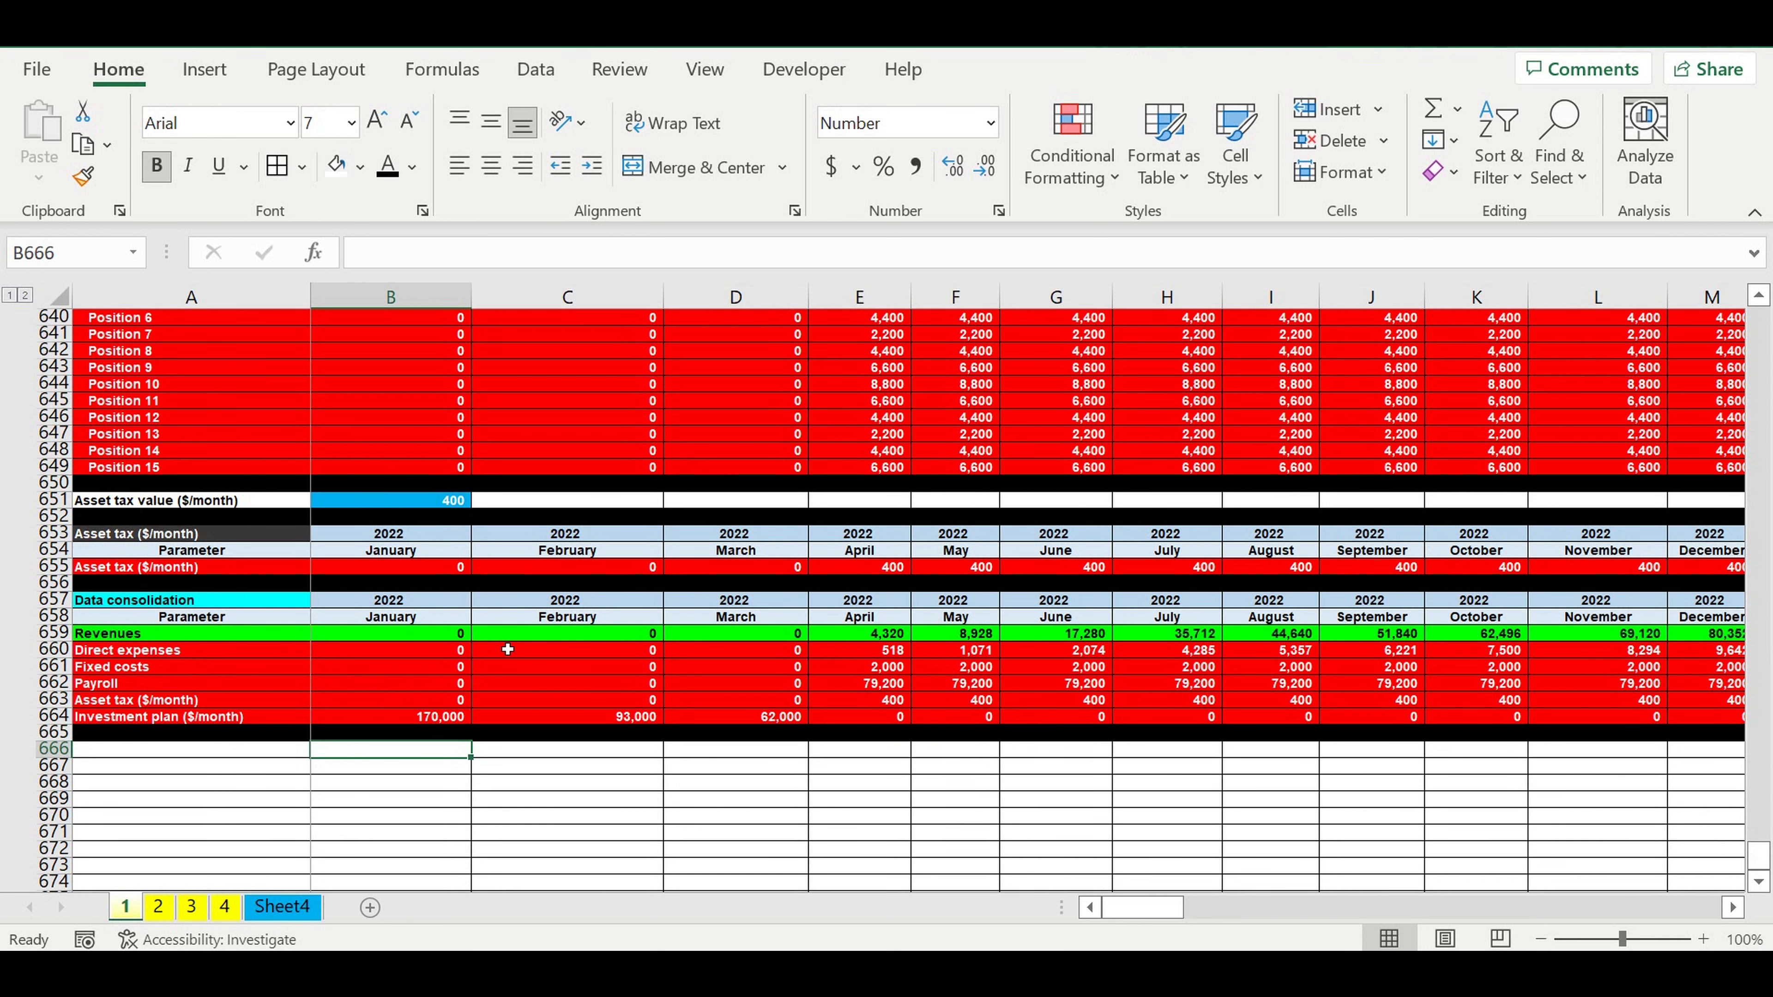
drag(427, 633, 1315, 738)
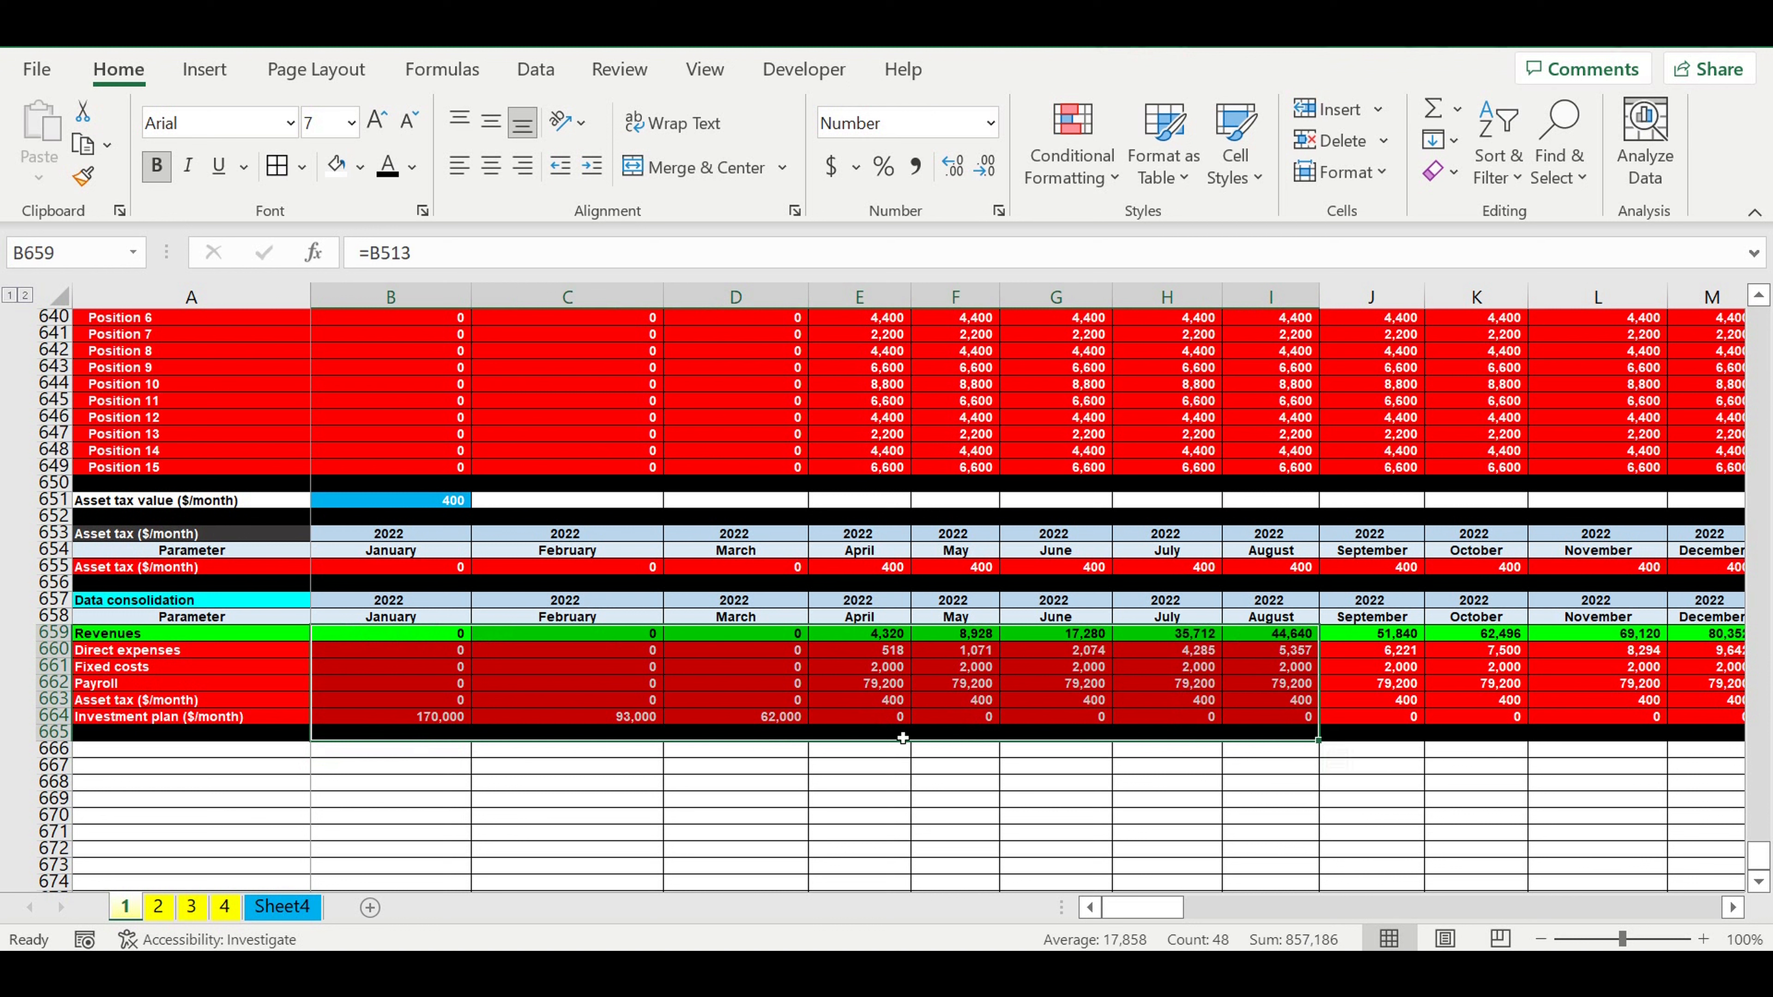
click(602, 737)
click(618, 800)
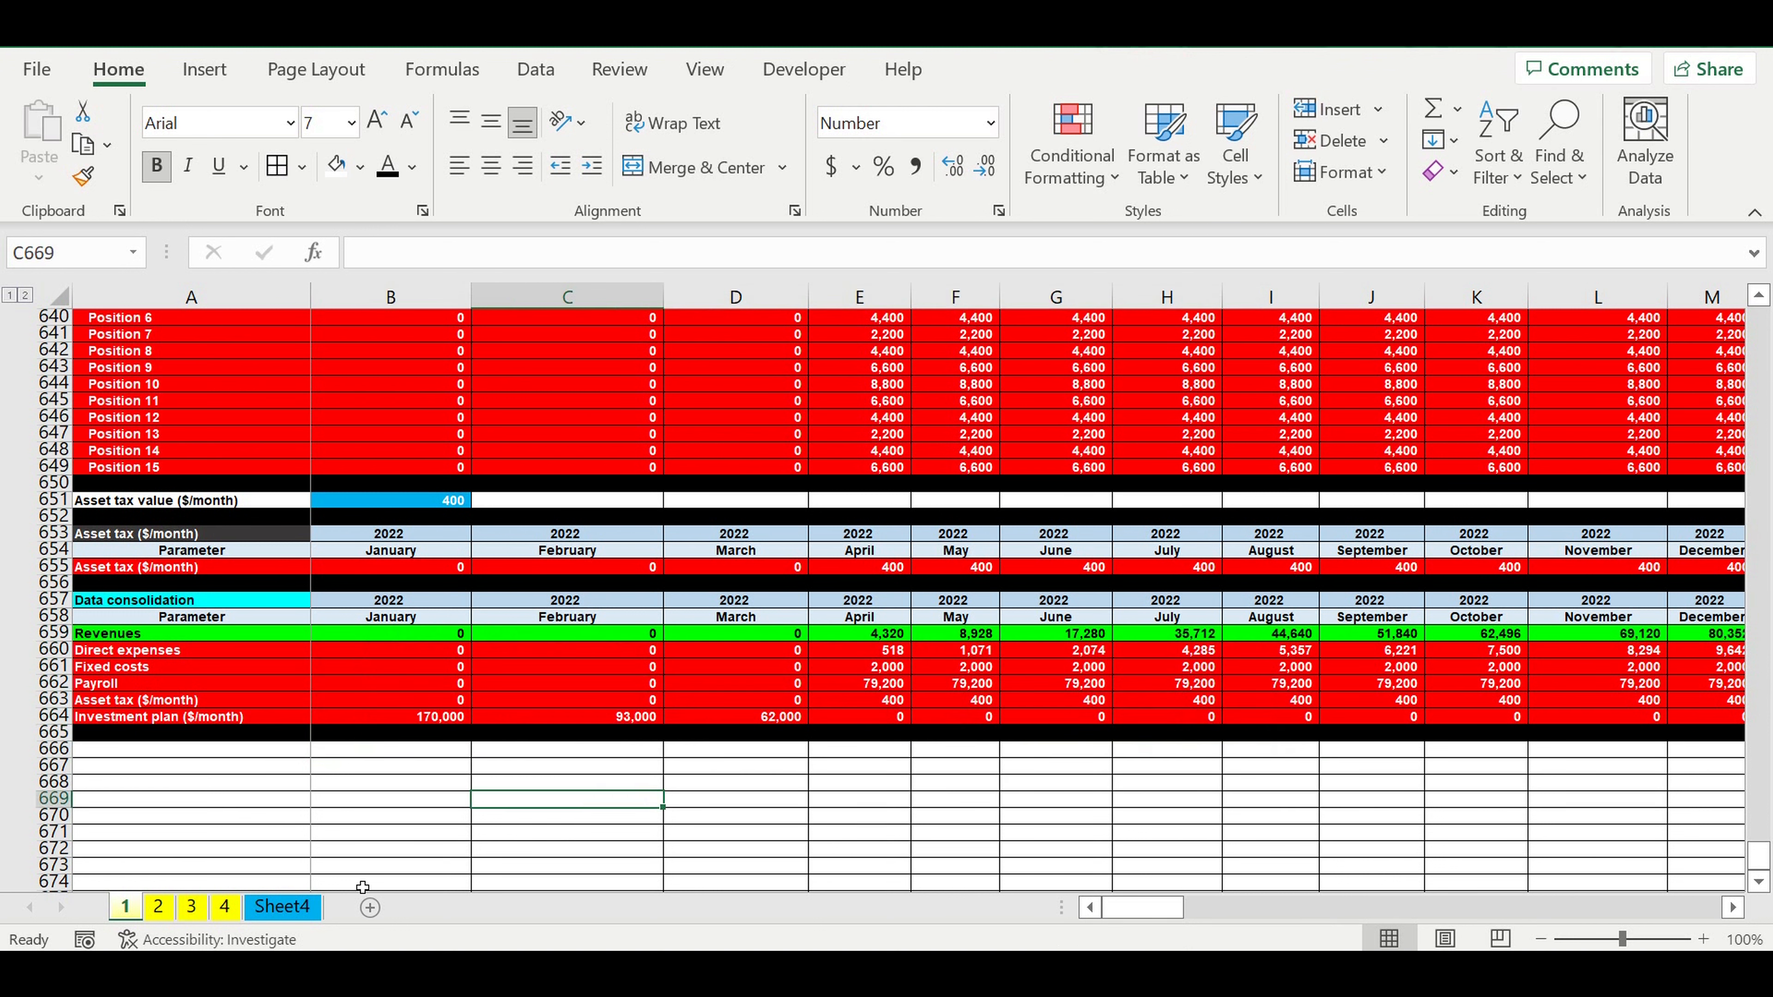
Copy the Data consolidation header rows 657:658 from sheet 1 and paste them at A21 on Sheet4.
click(288, 908)
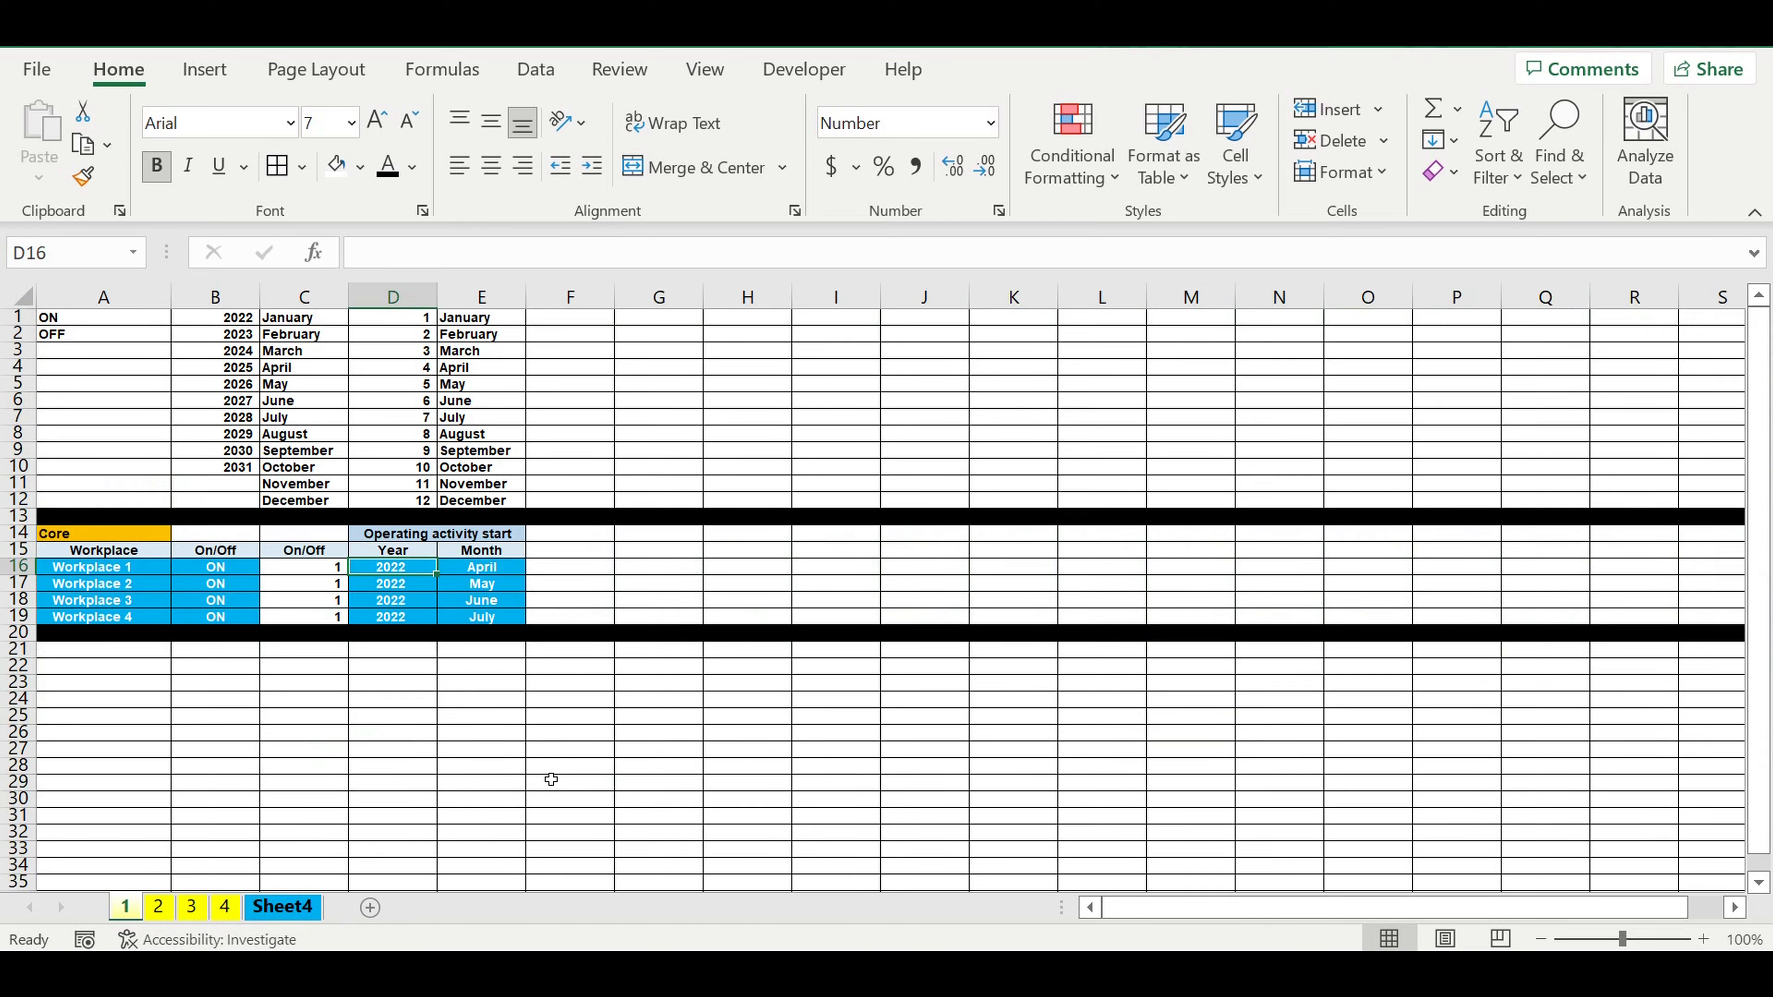
click(529, 670)
click(497, 649)
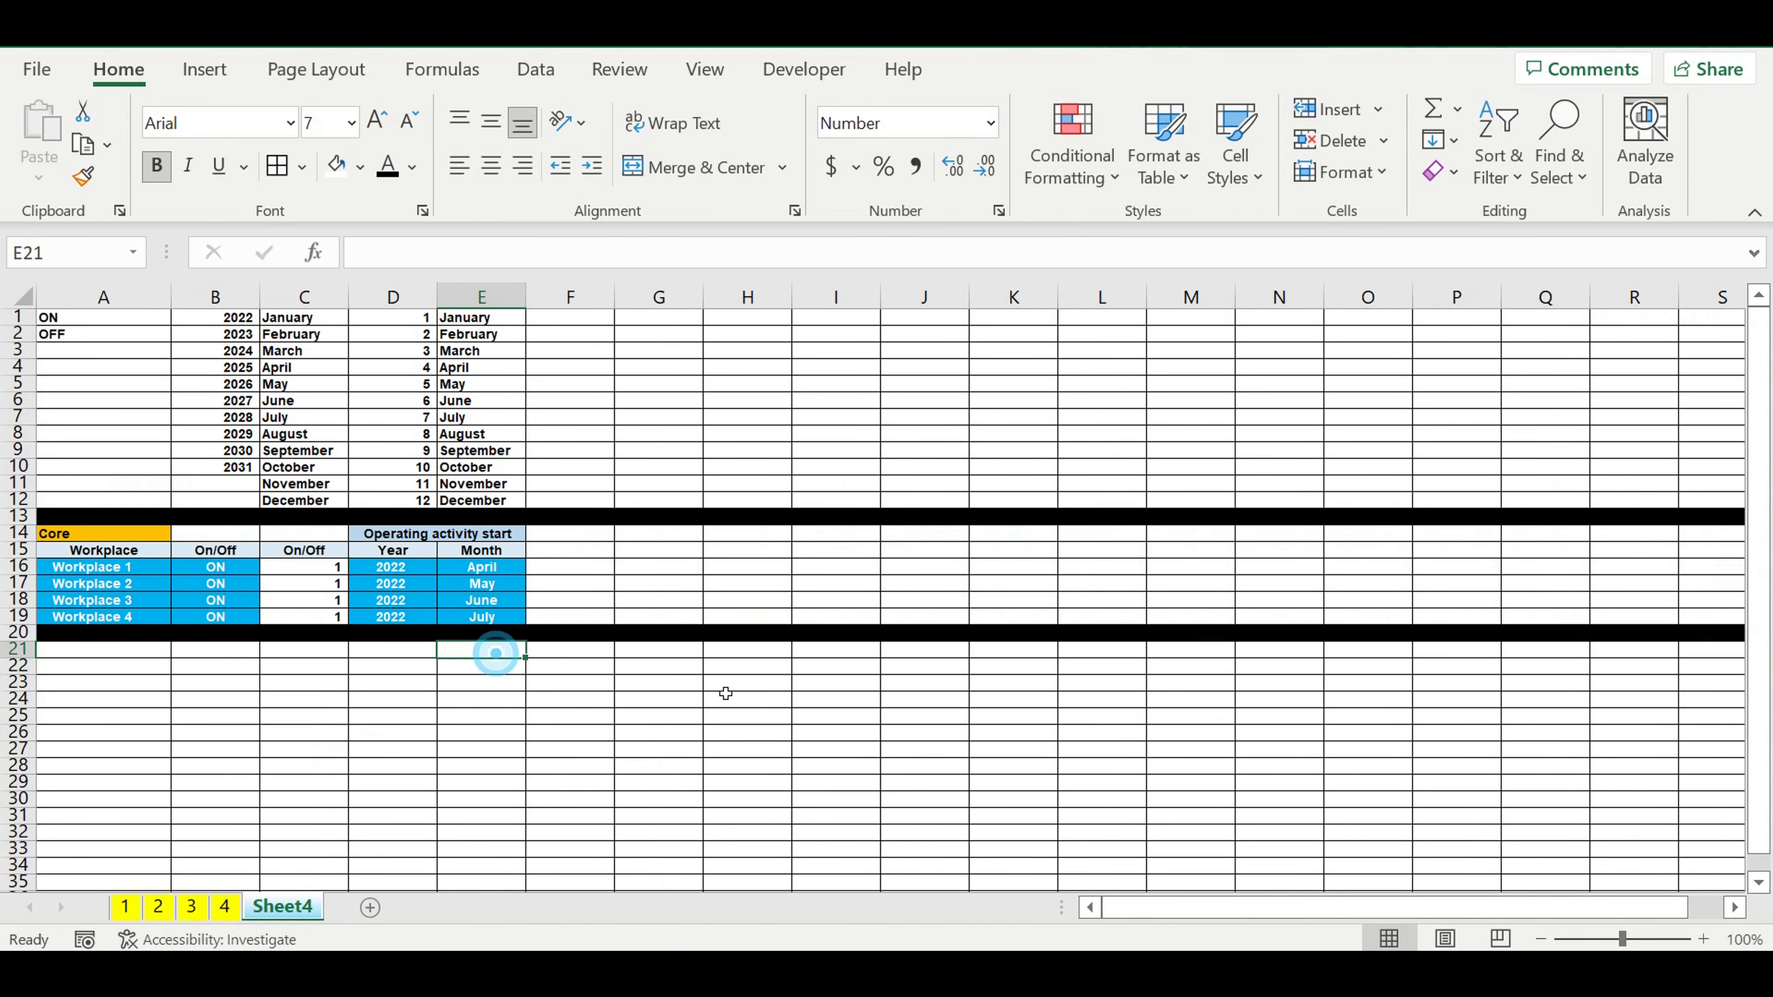
click(133, 653)
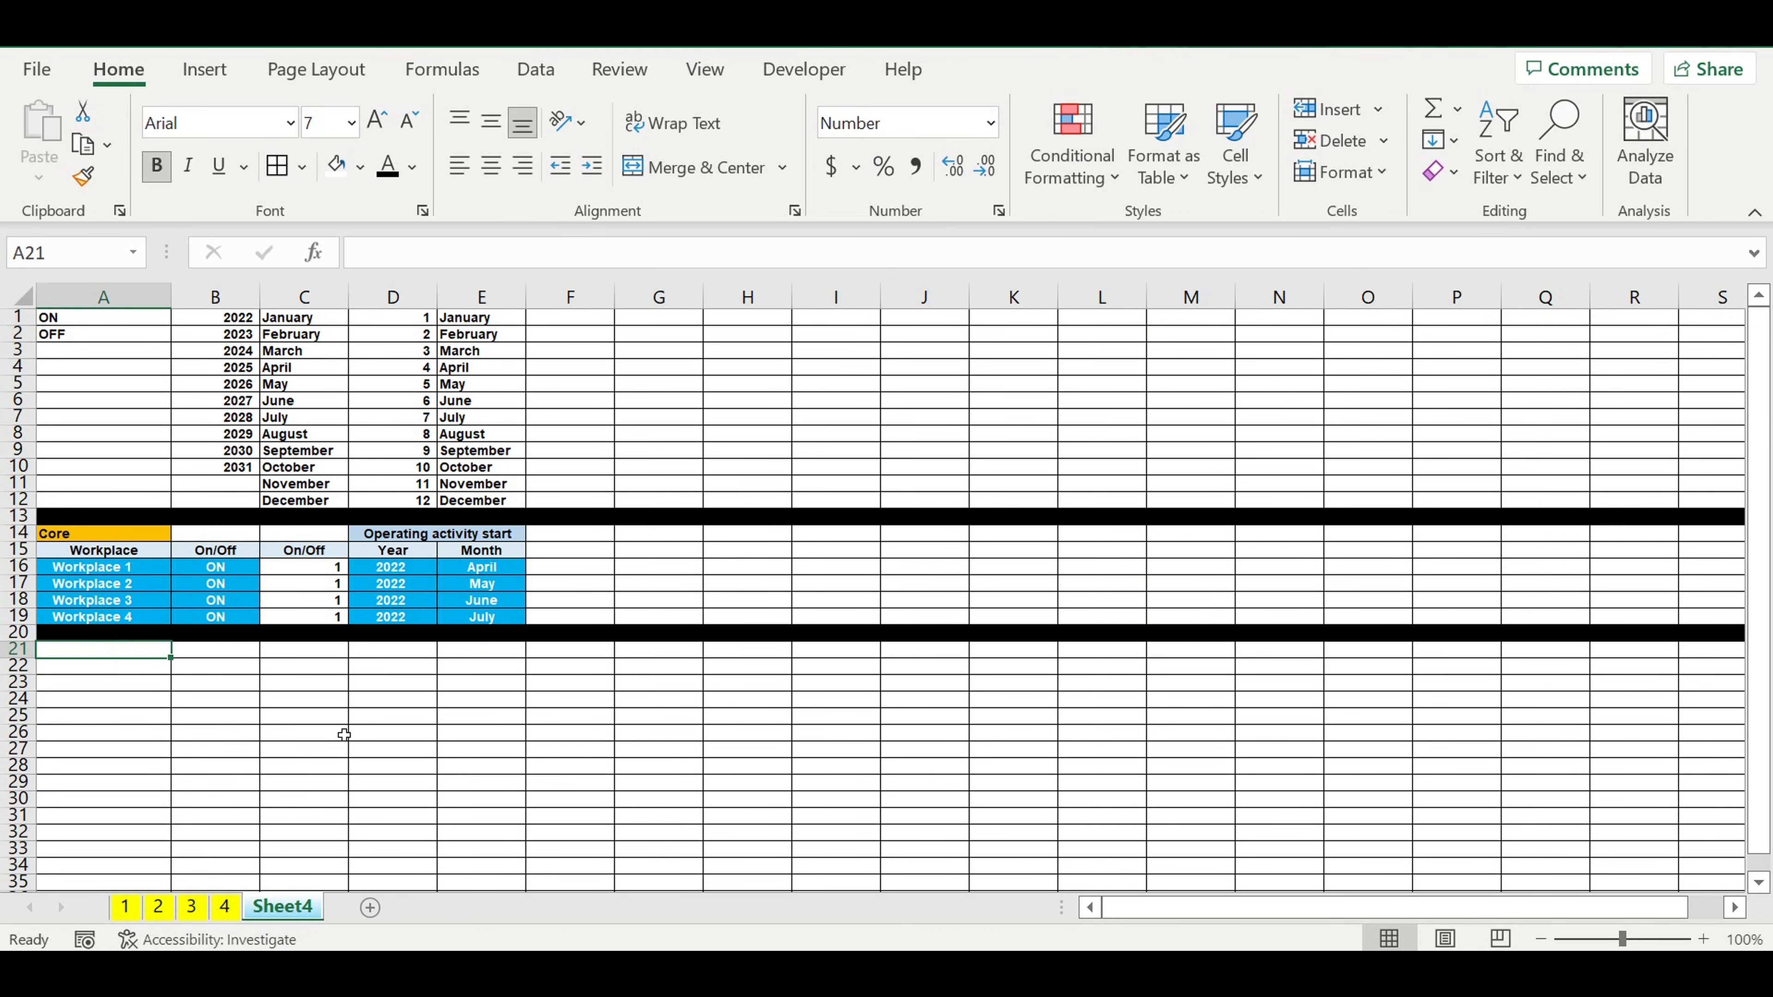
click(125, 908)
drag(54, 600, 56, 617)
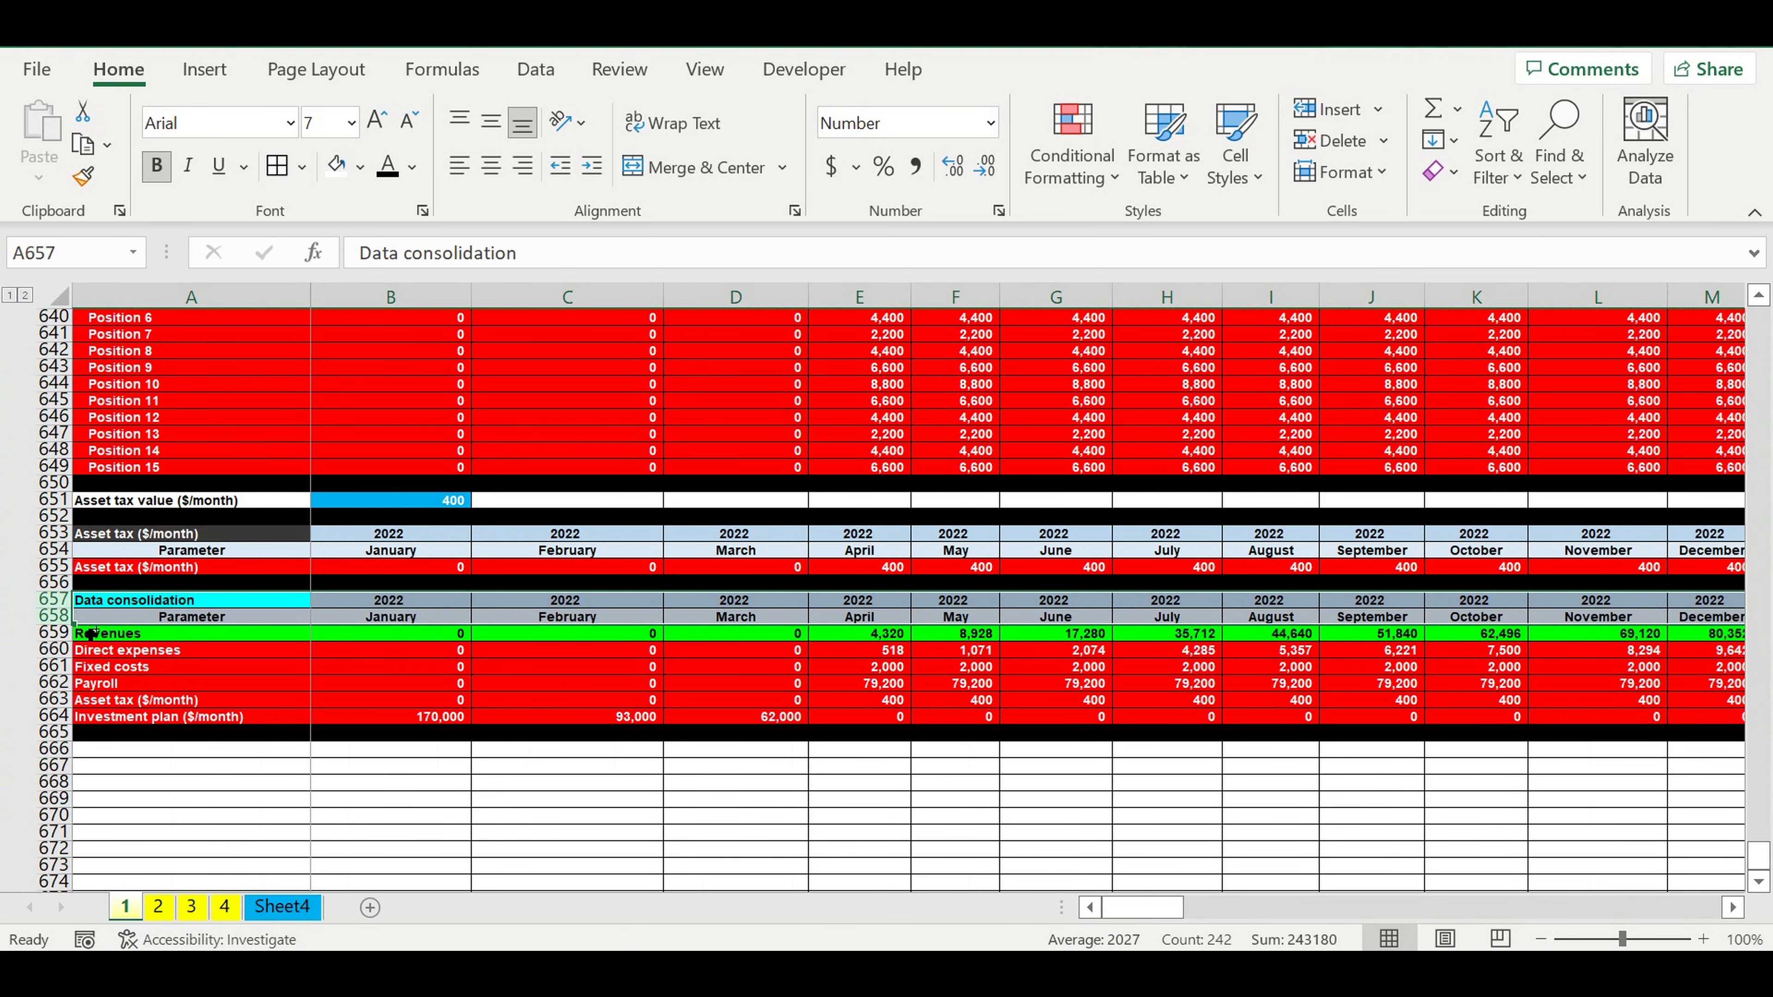
key(ctrl+c)
click(282, 906)
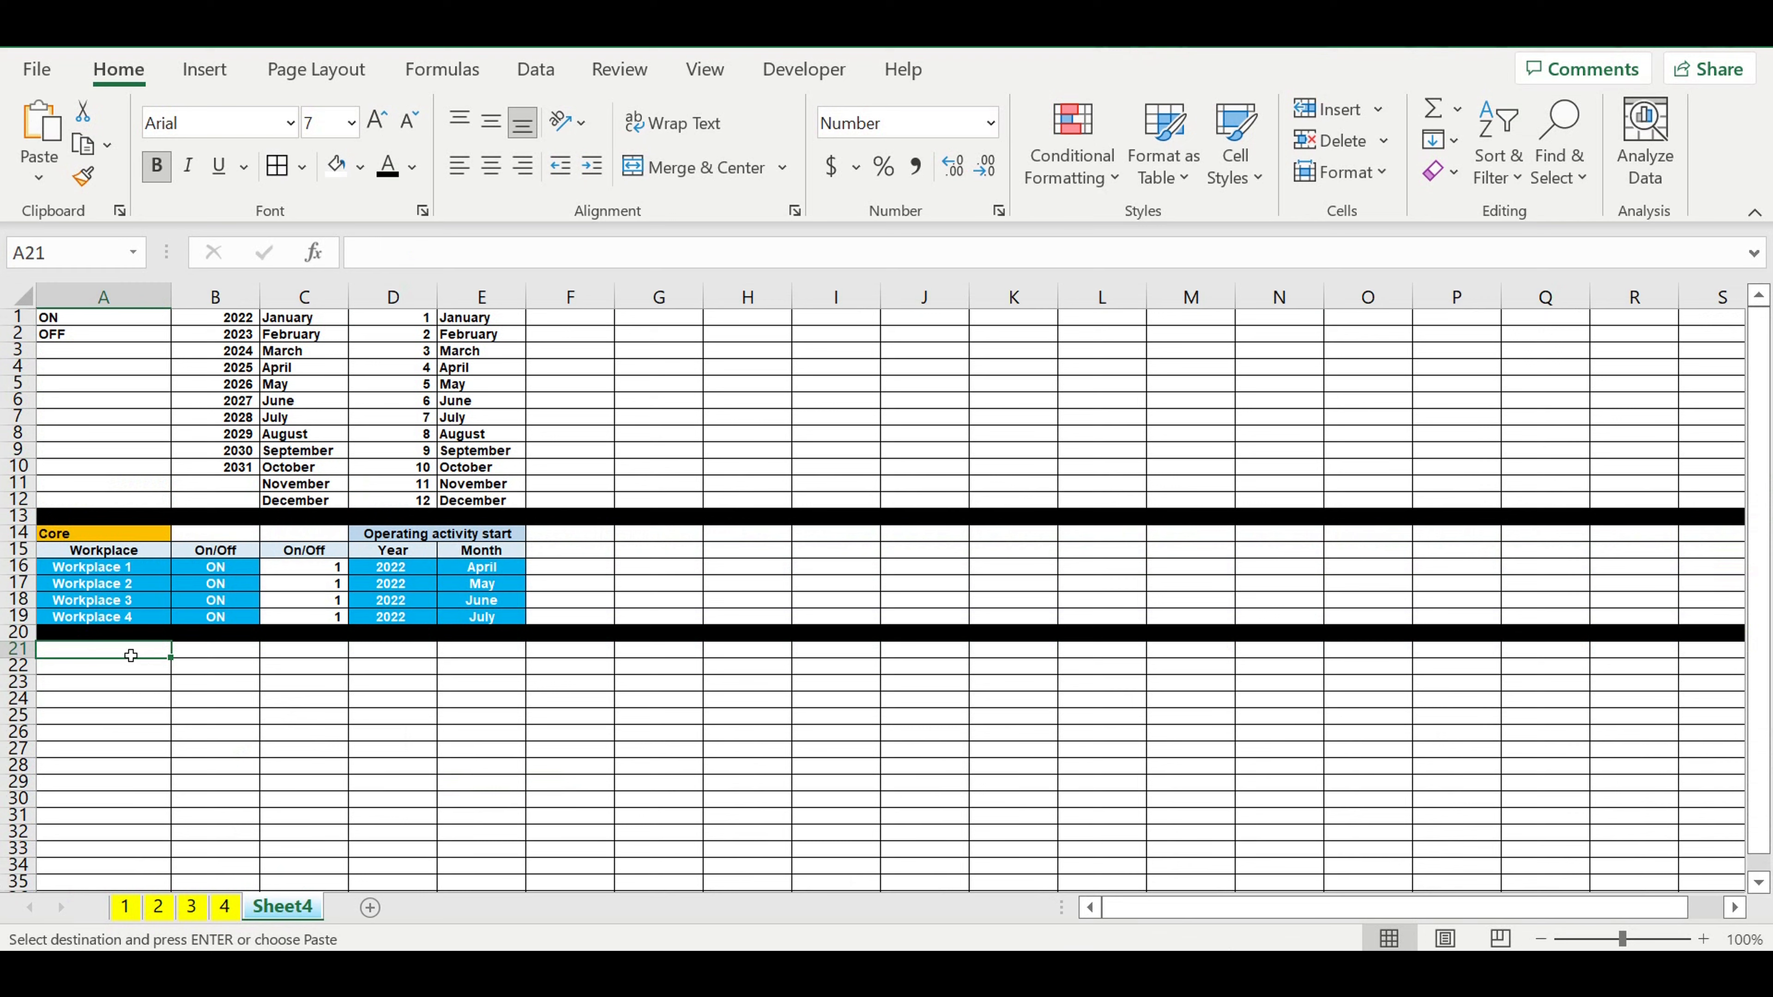
key(ctrl+v)
click(289, 717)
click(285, 732)
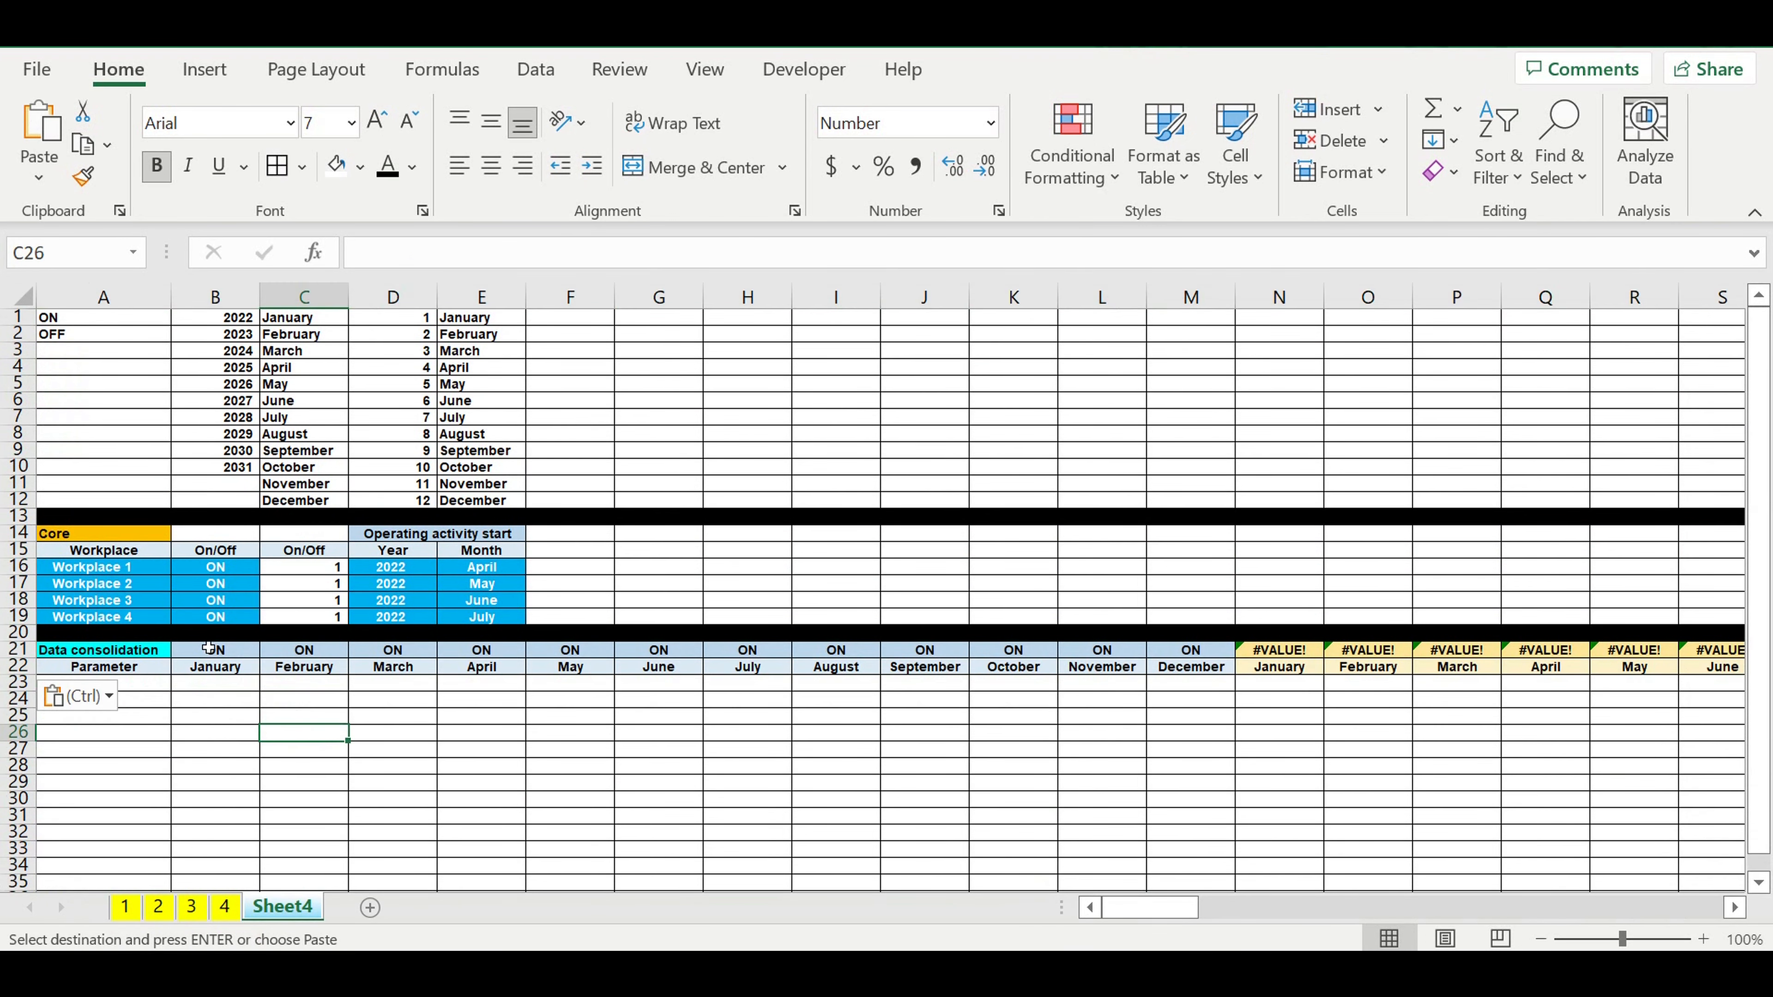
Link the first timeline year in B21 of Sheet4 to sheet 1 with ='1'!B657.
click(209, 648)
text(=)
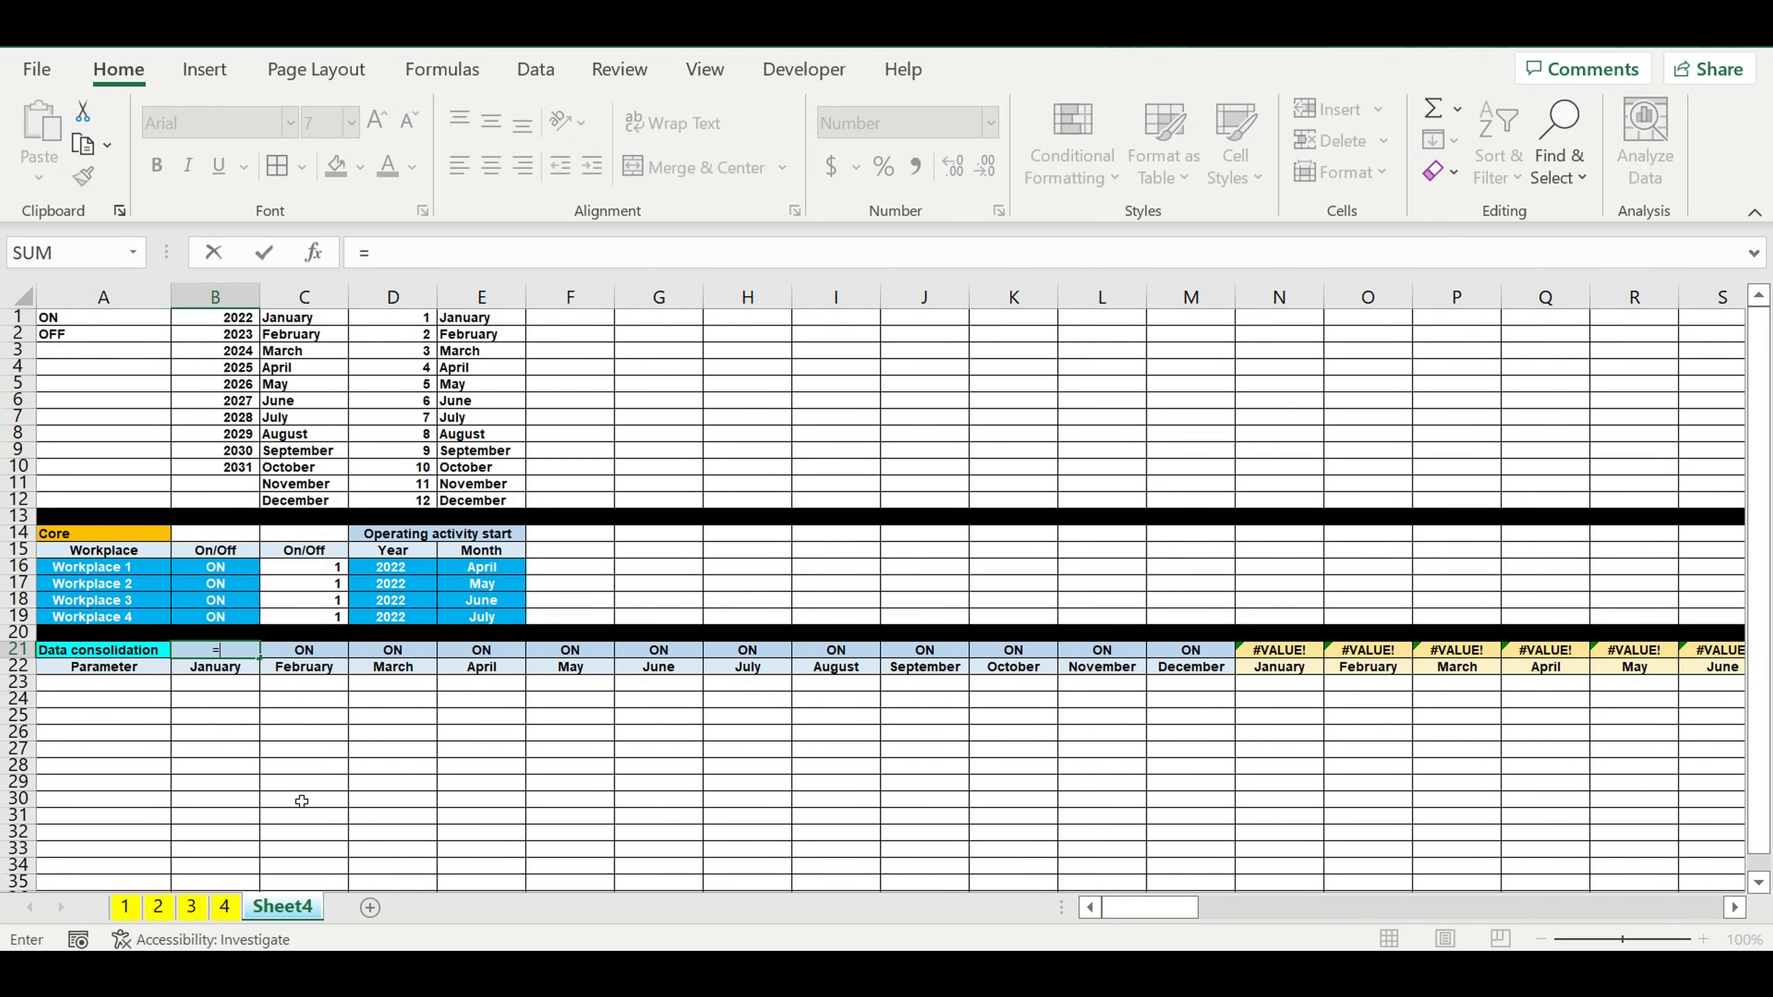
click(125, 906)
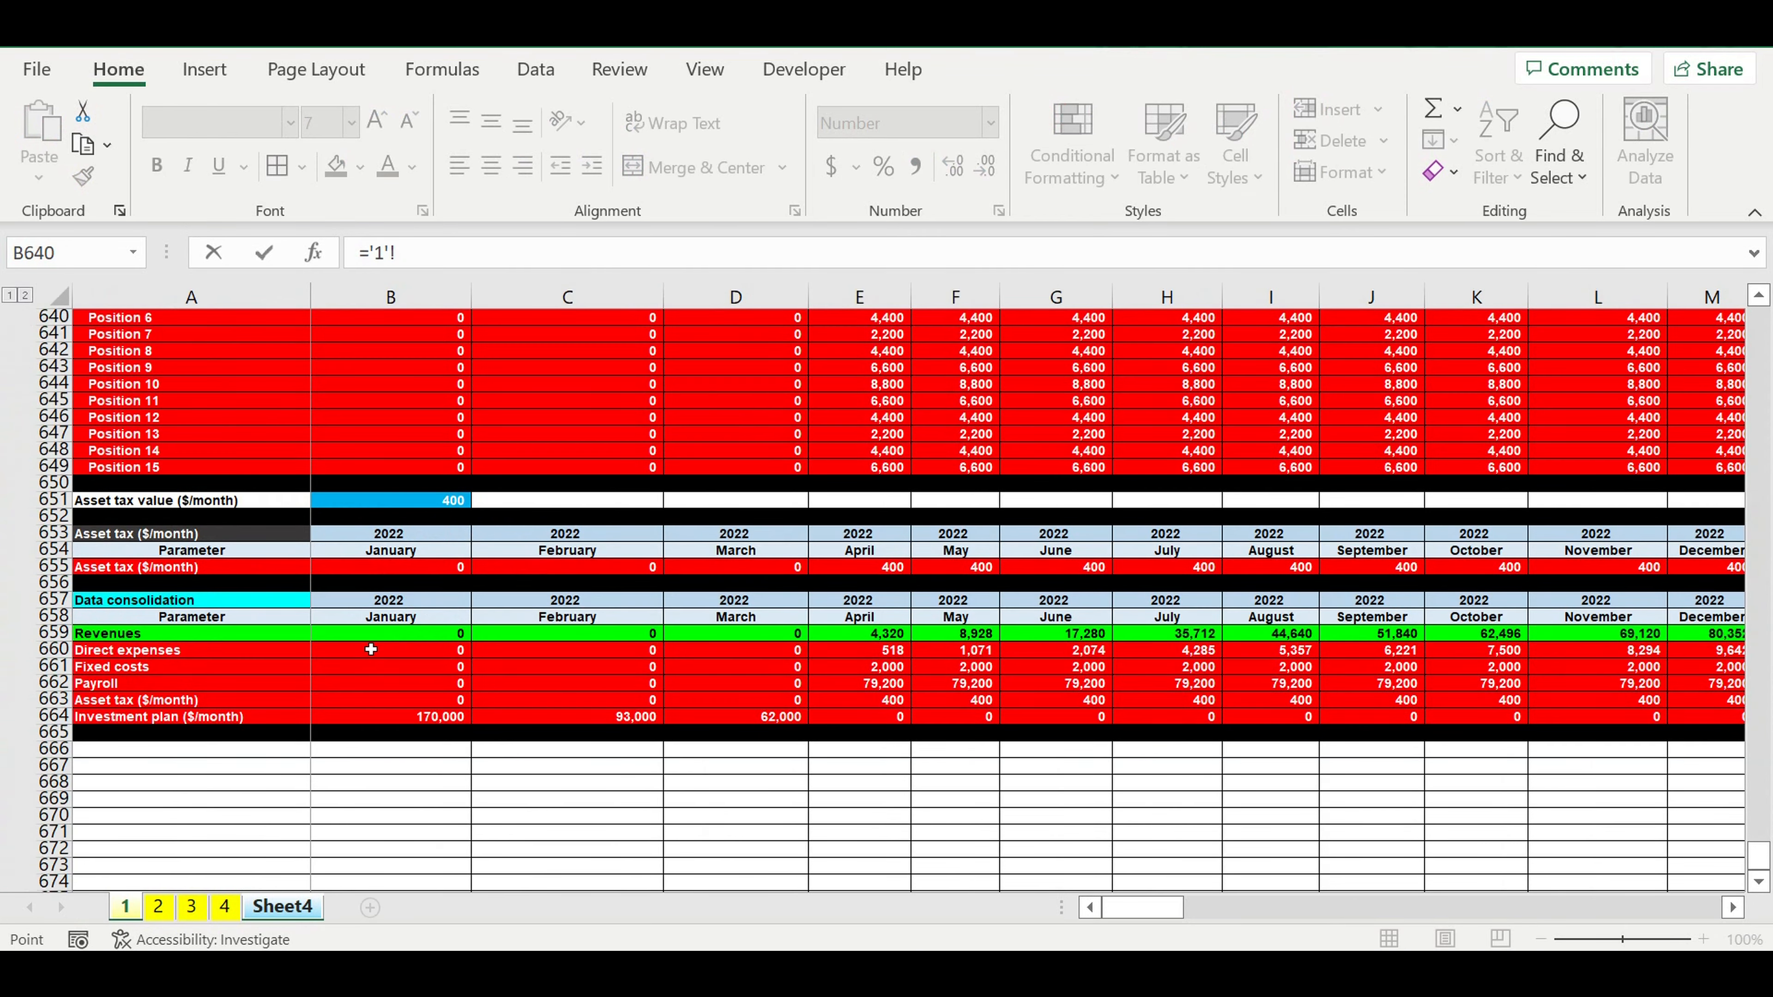
click(422, 607)
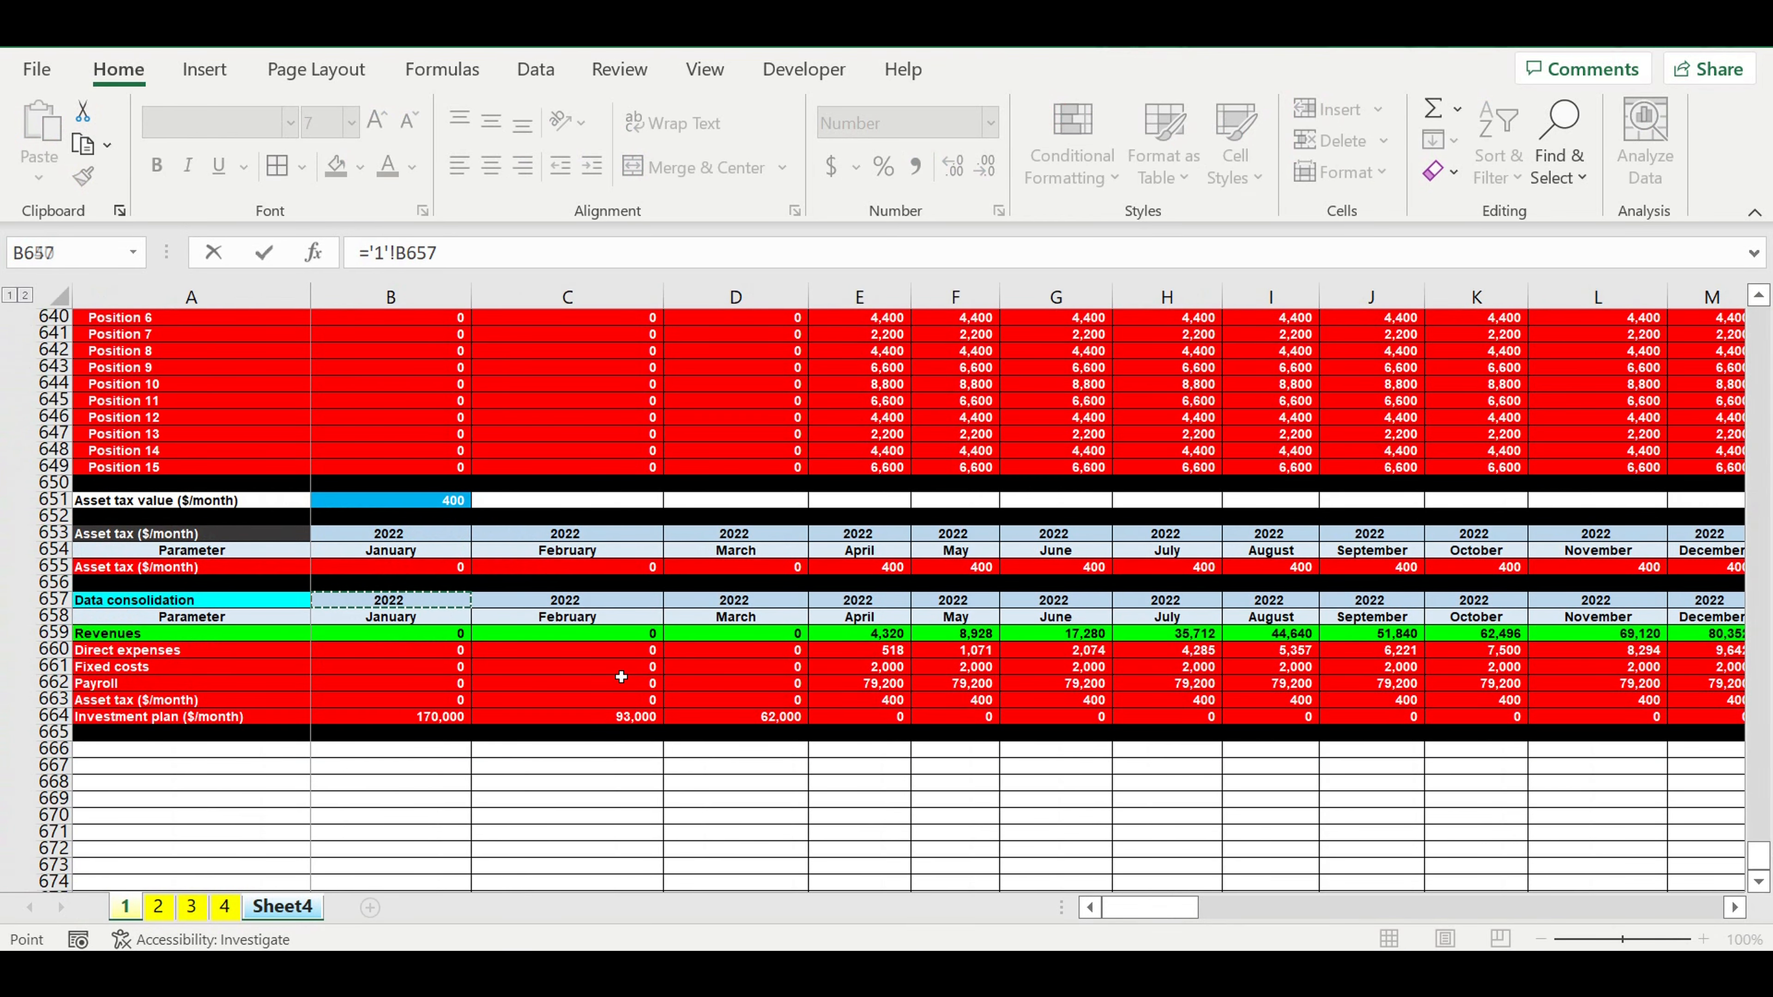
key(Return)
click(481, 699)
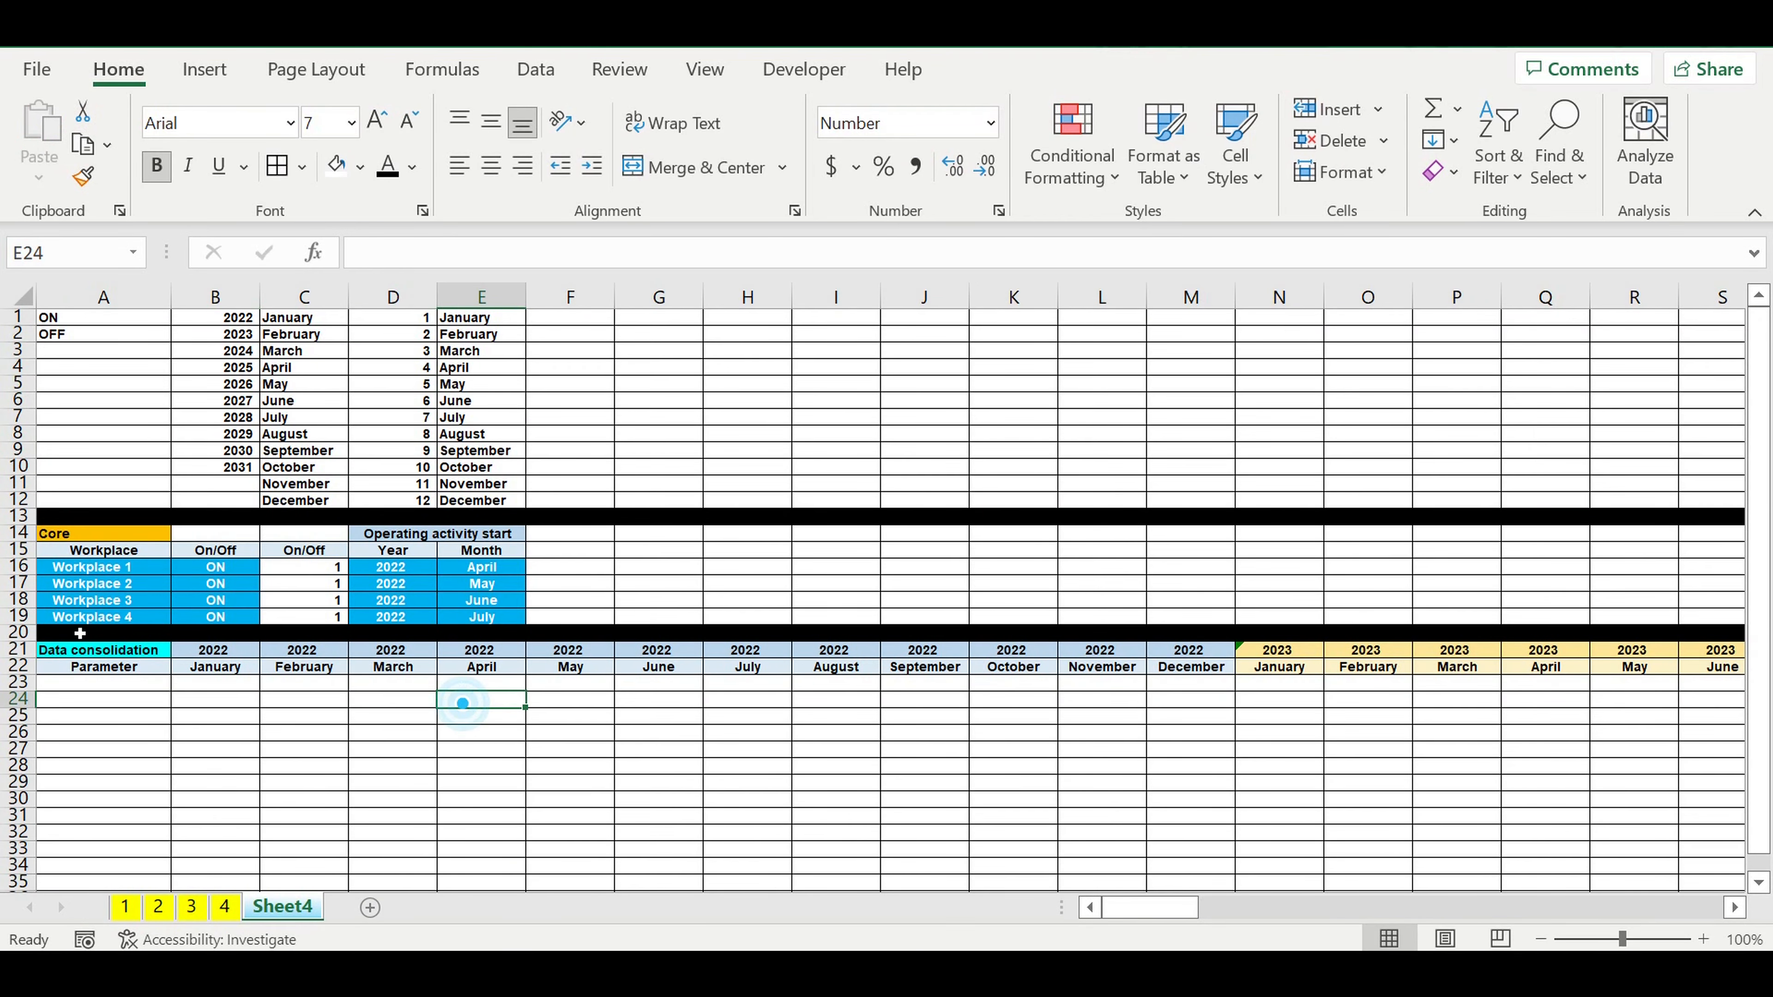
Retitle the pasted block's heading in A21 as Revenues.
click(101, 650)
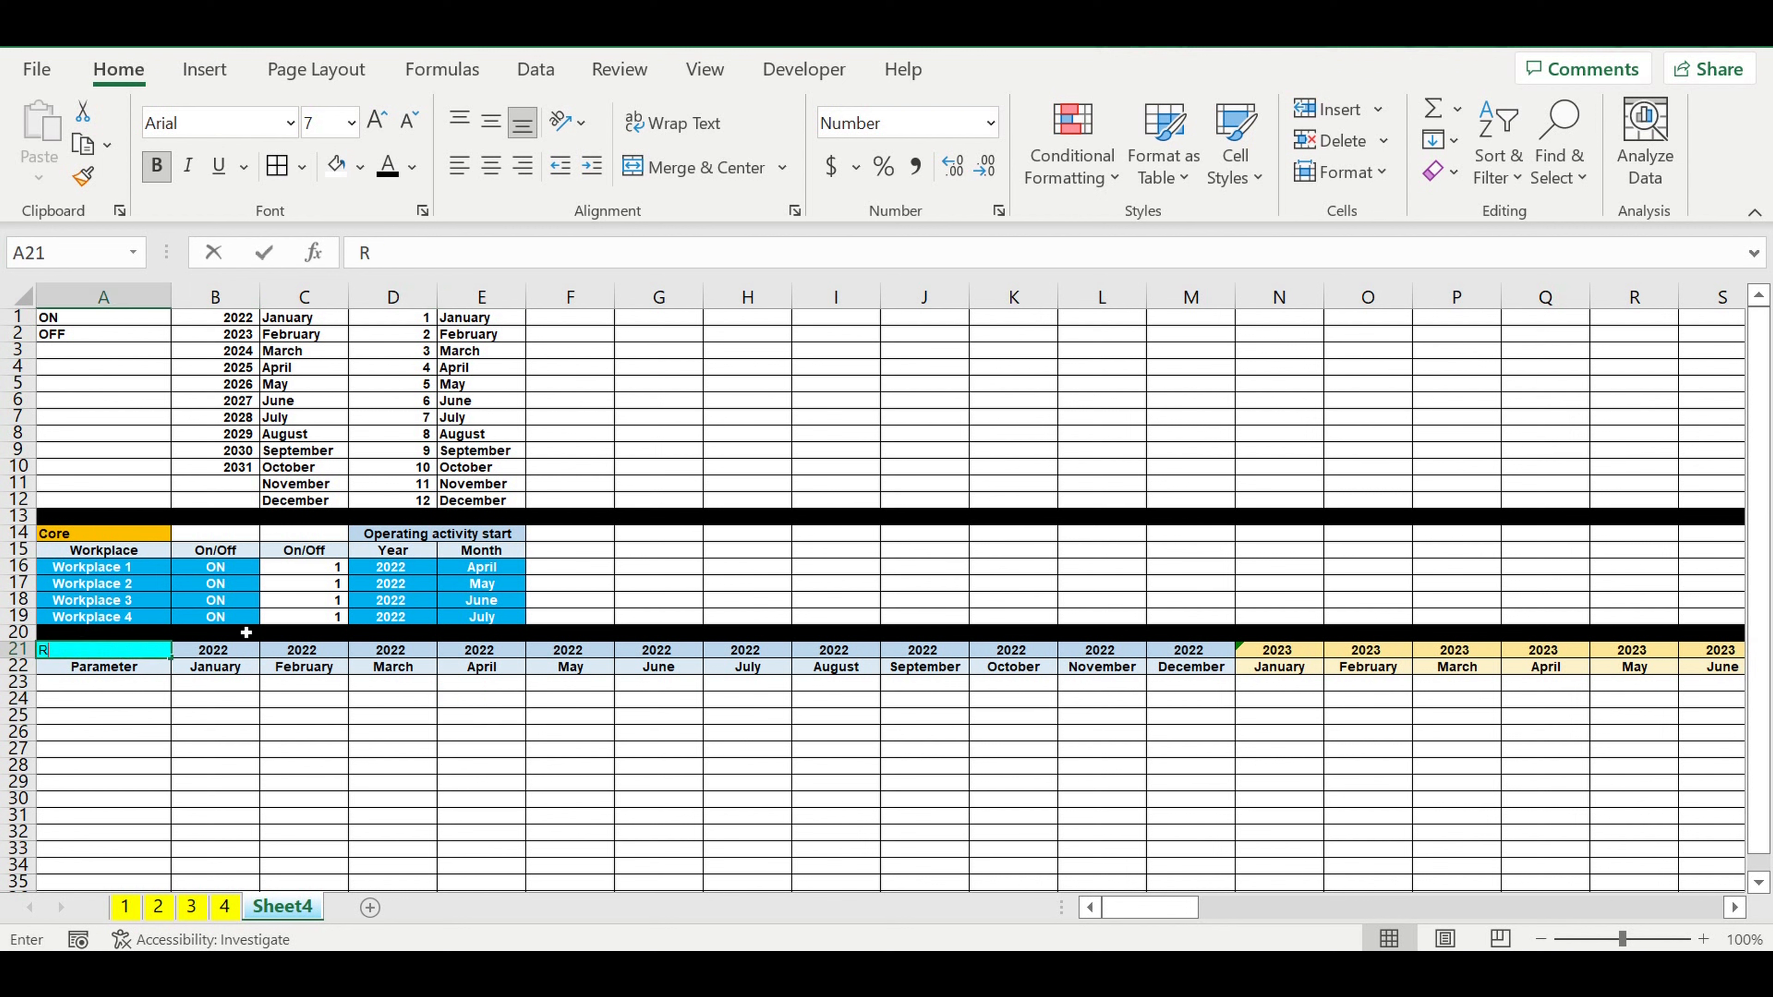
text(Revenues)
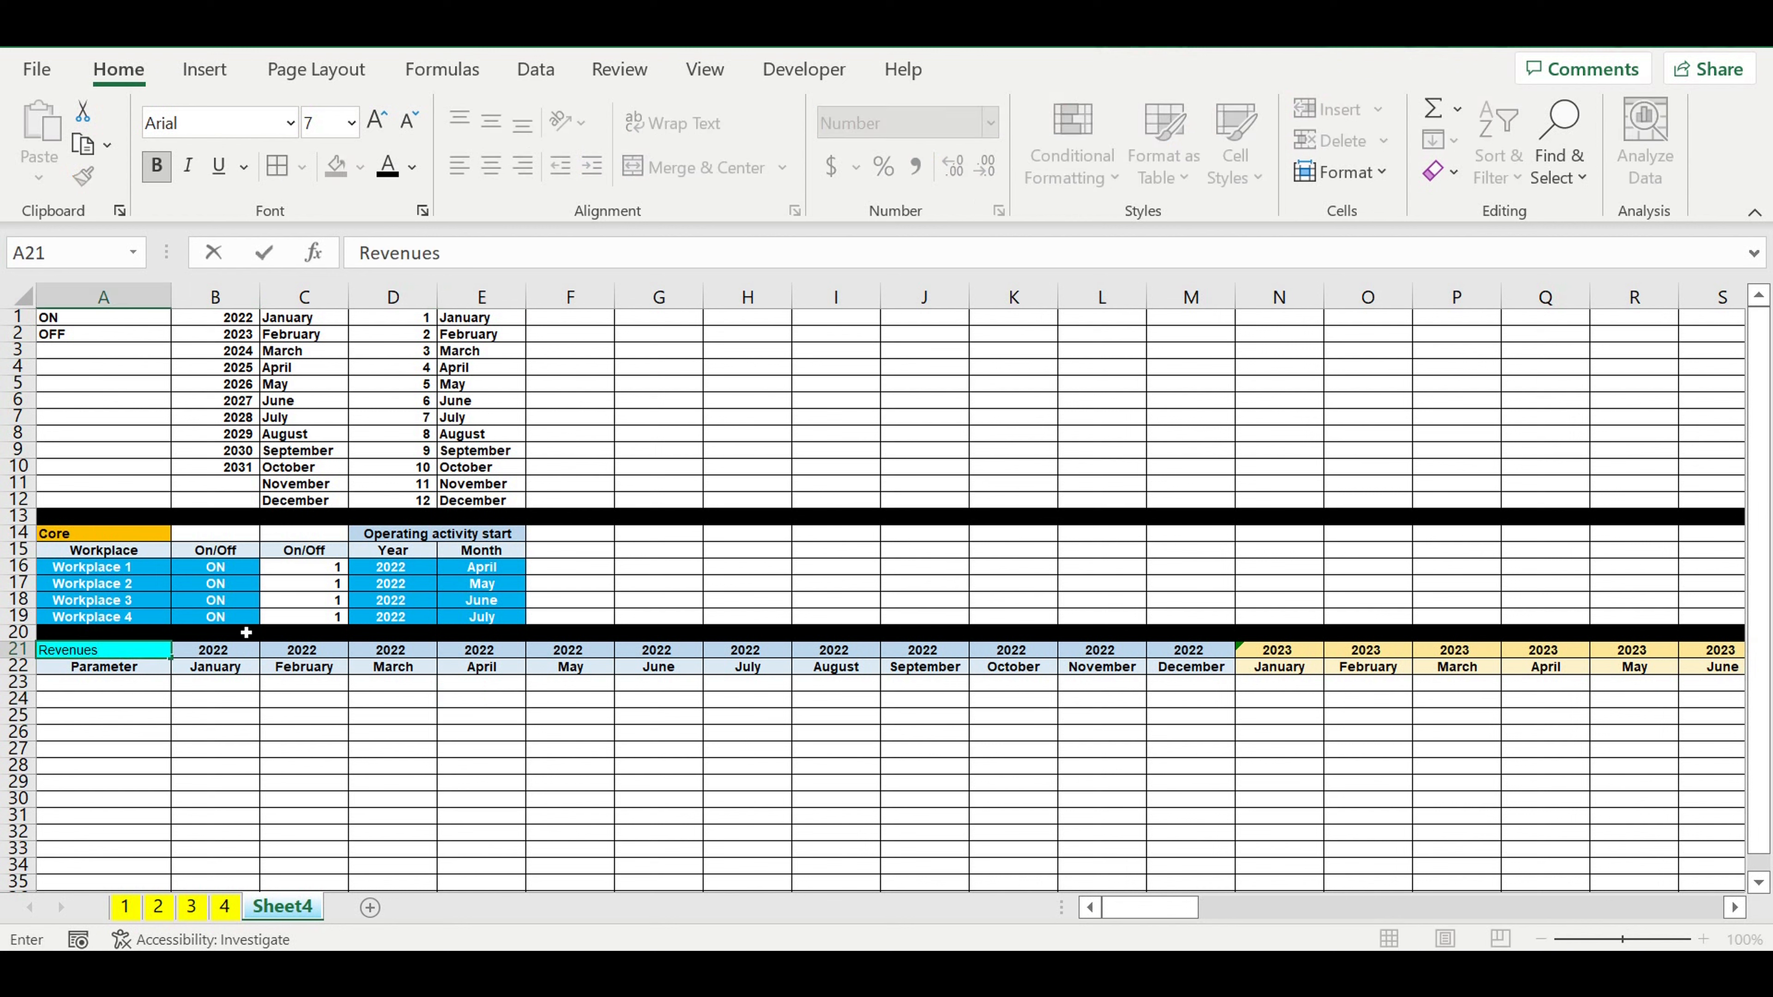
key(Return)
click(108, 702)
Give the Revenues heading in A21 a purple fill and white text.
click(98, 650)
click(360, 168)
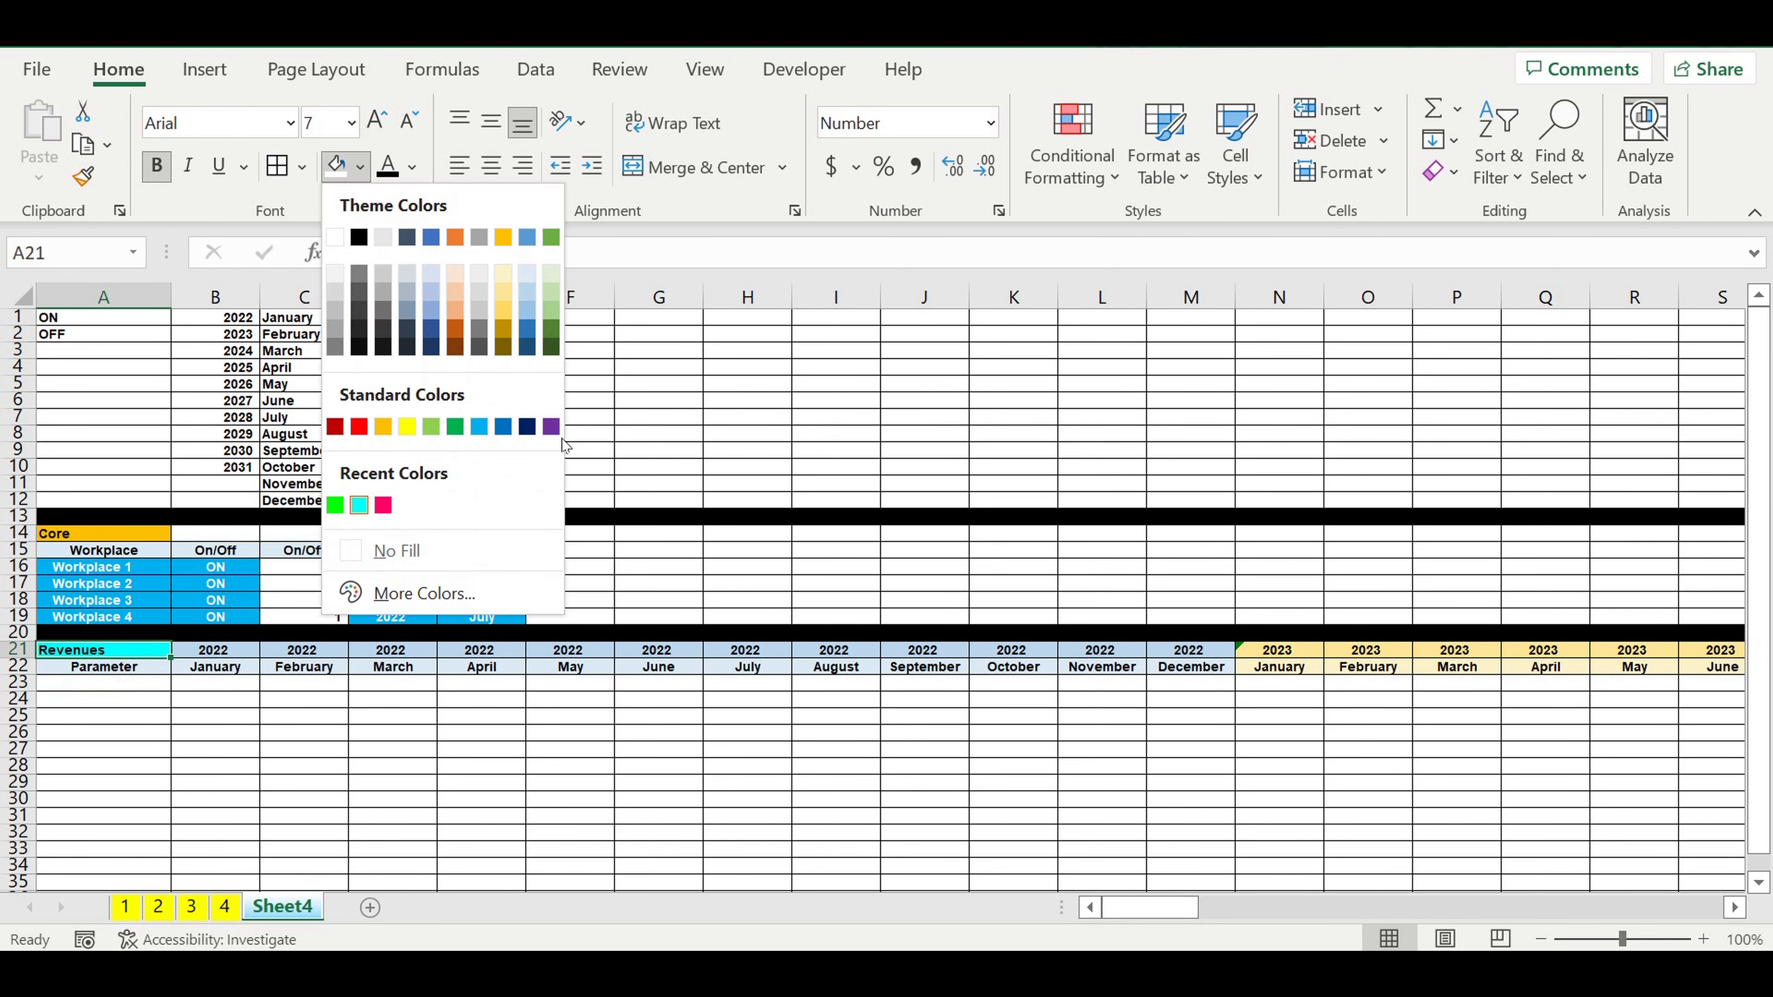
click(551, 426)
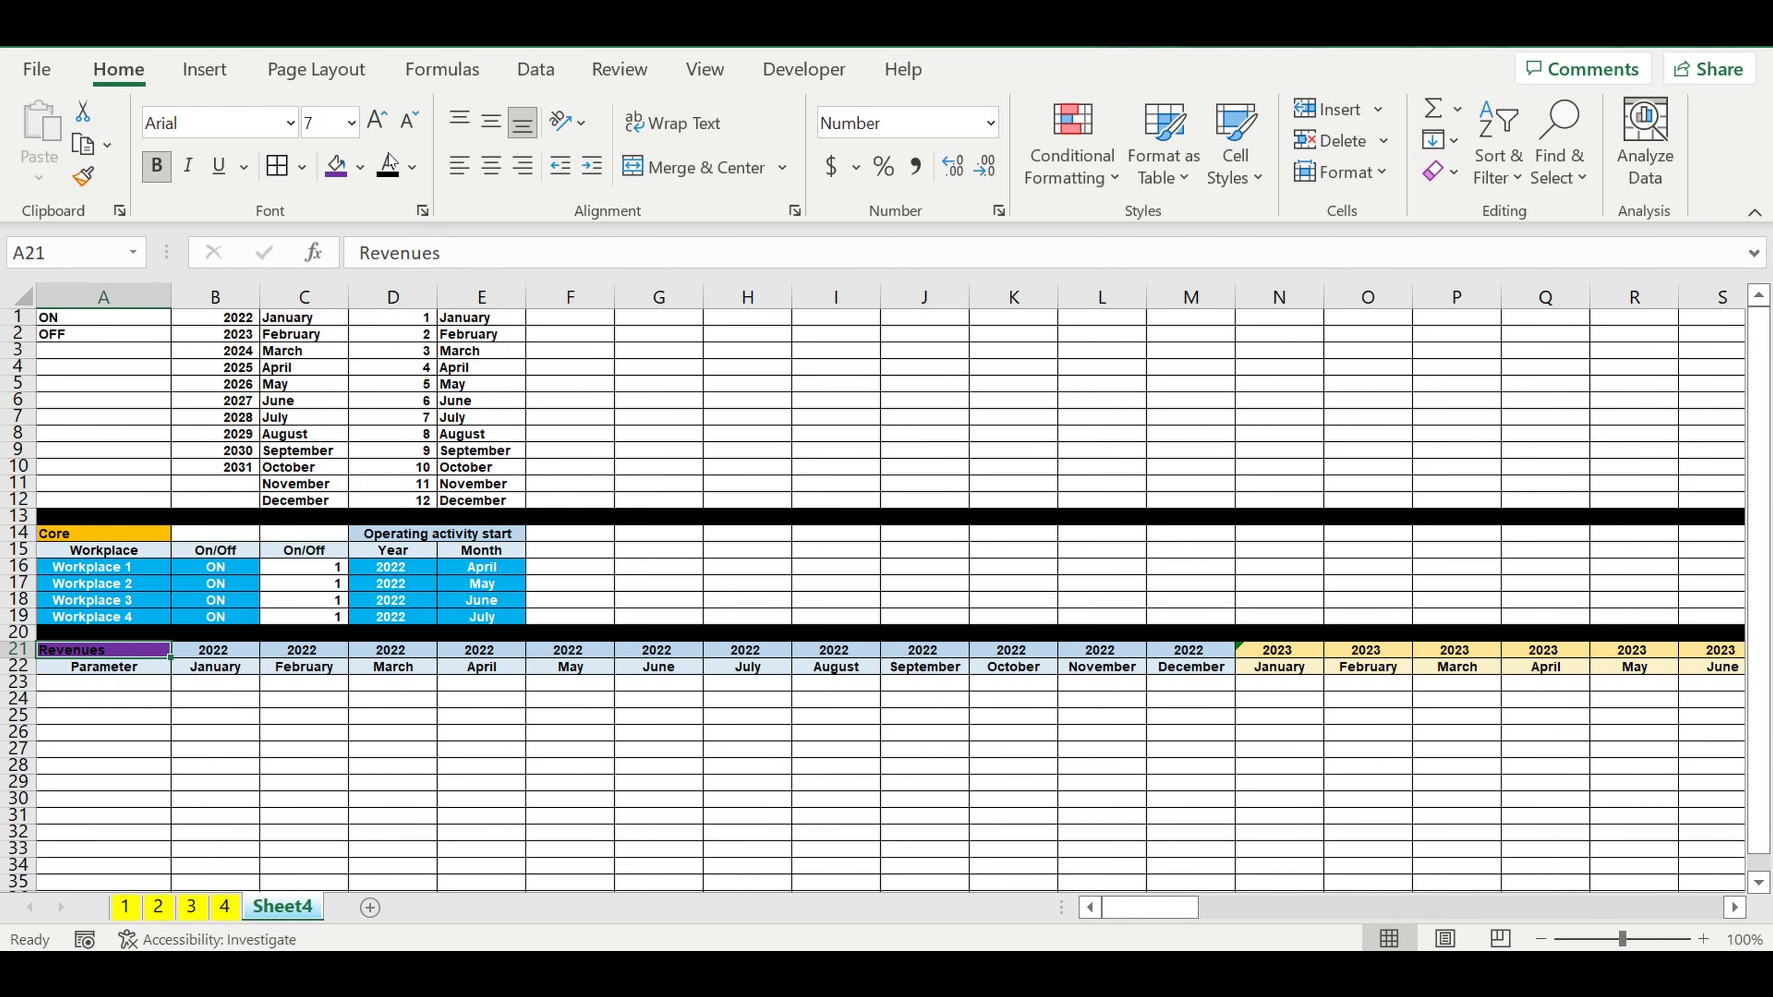
click(412, 168)
click(394, 278)
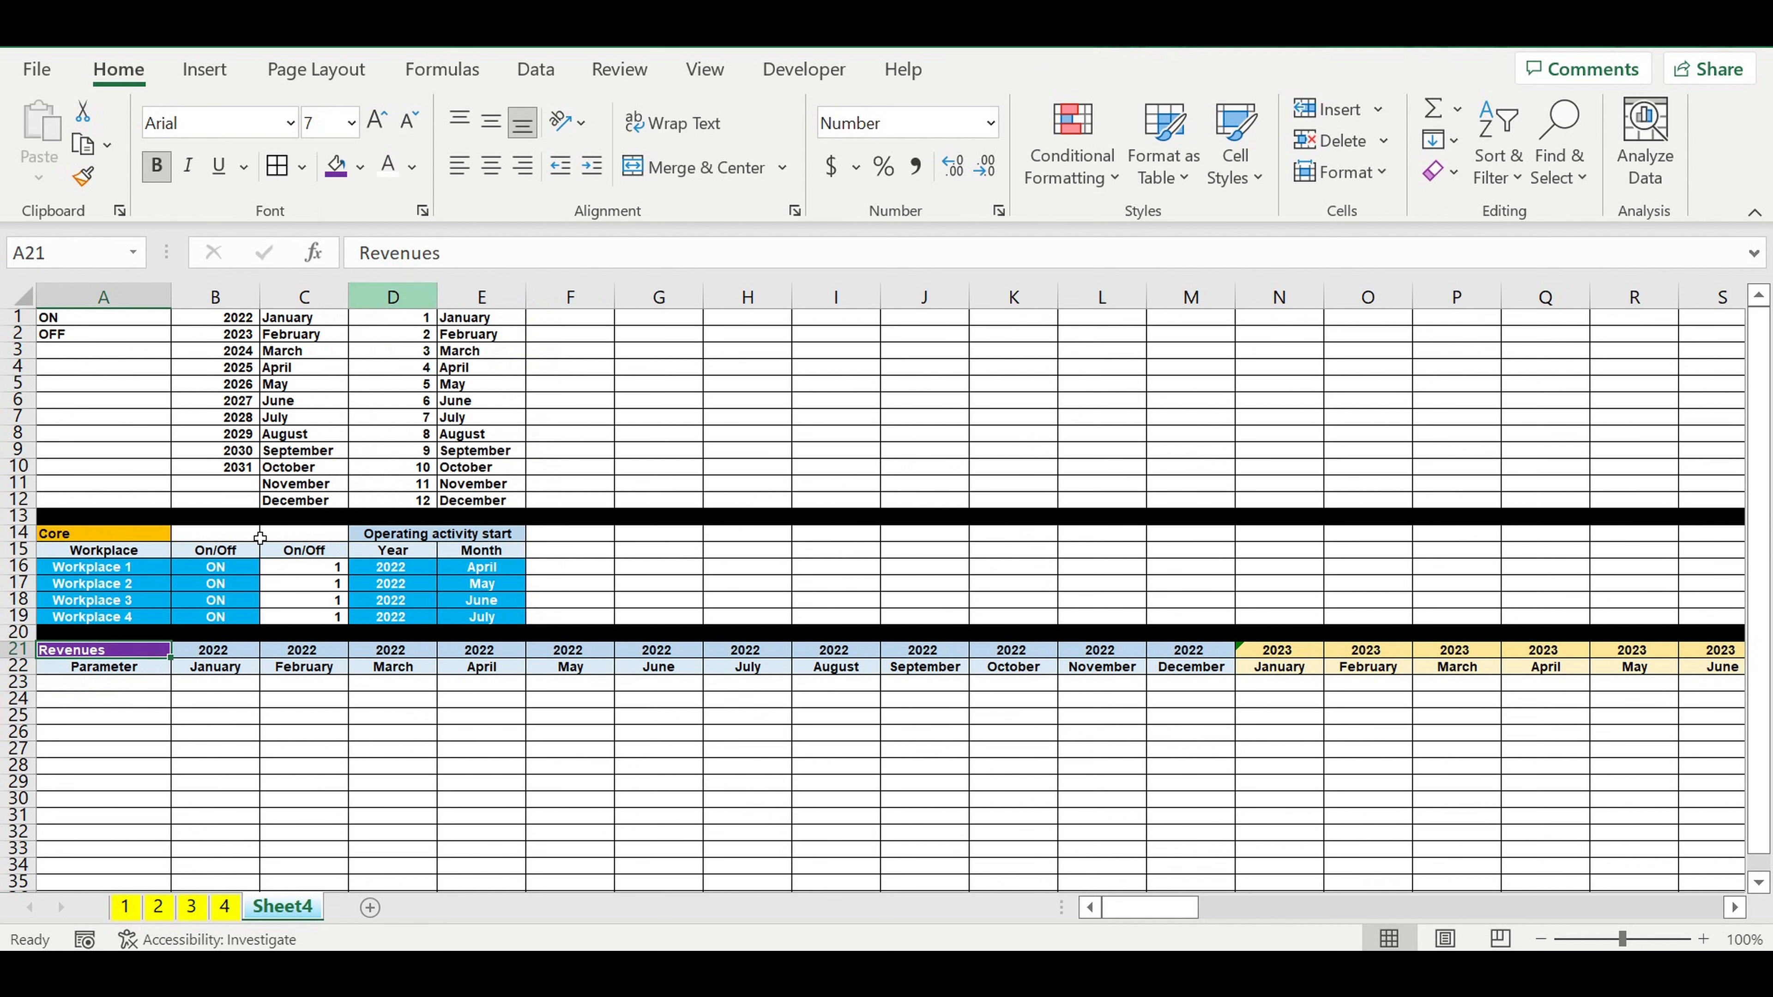
Link A23 to the first workplace name with =A16 and fill the formula down to A26.
click(148, 684)
text(=)
click(105, 573)
key(Return)
click(124, 688)
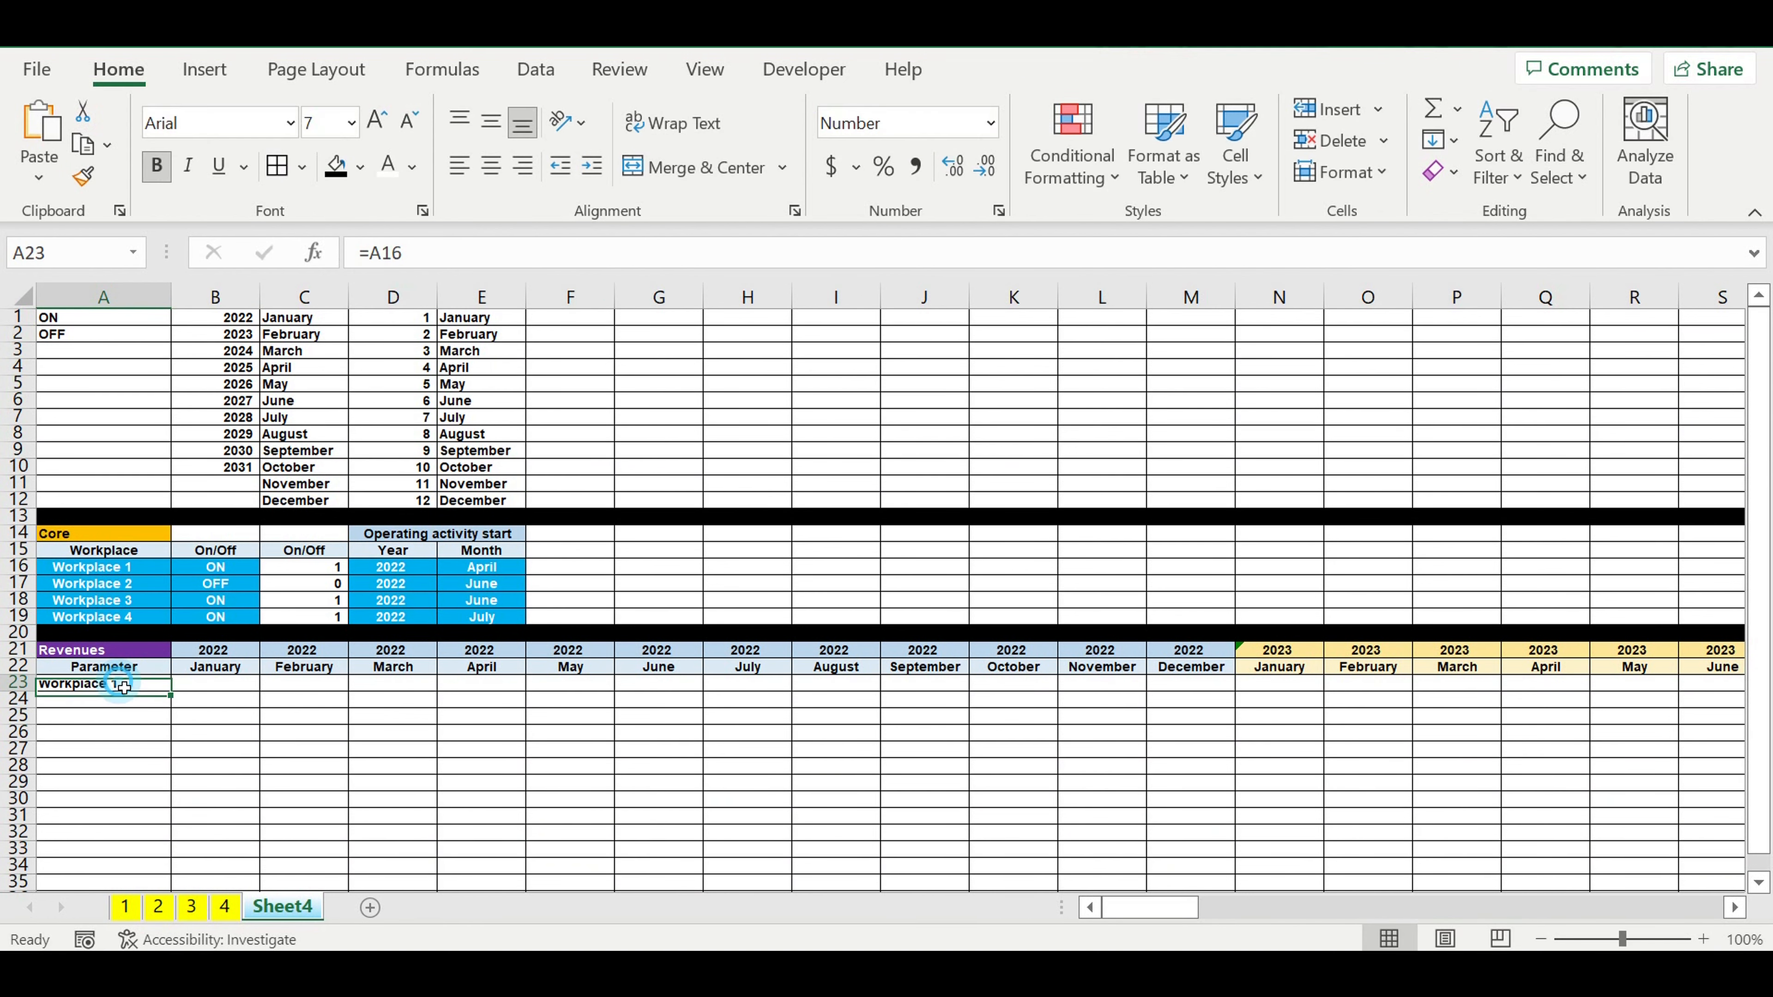
drag(171, 696, 167, 746)
Fill the whole of row 27 with black as a separator below the Revenues block.
click(18, 748)
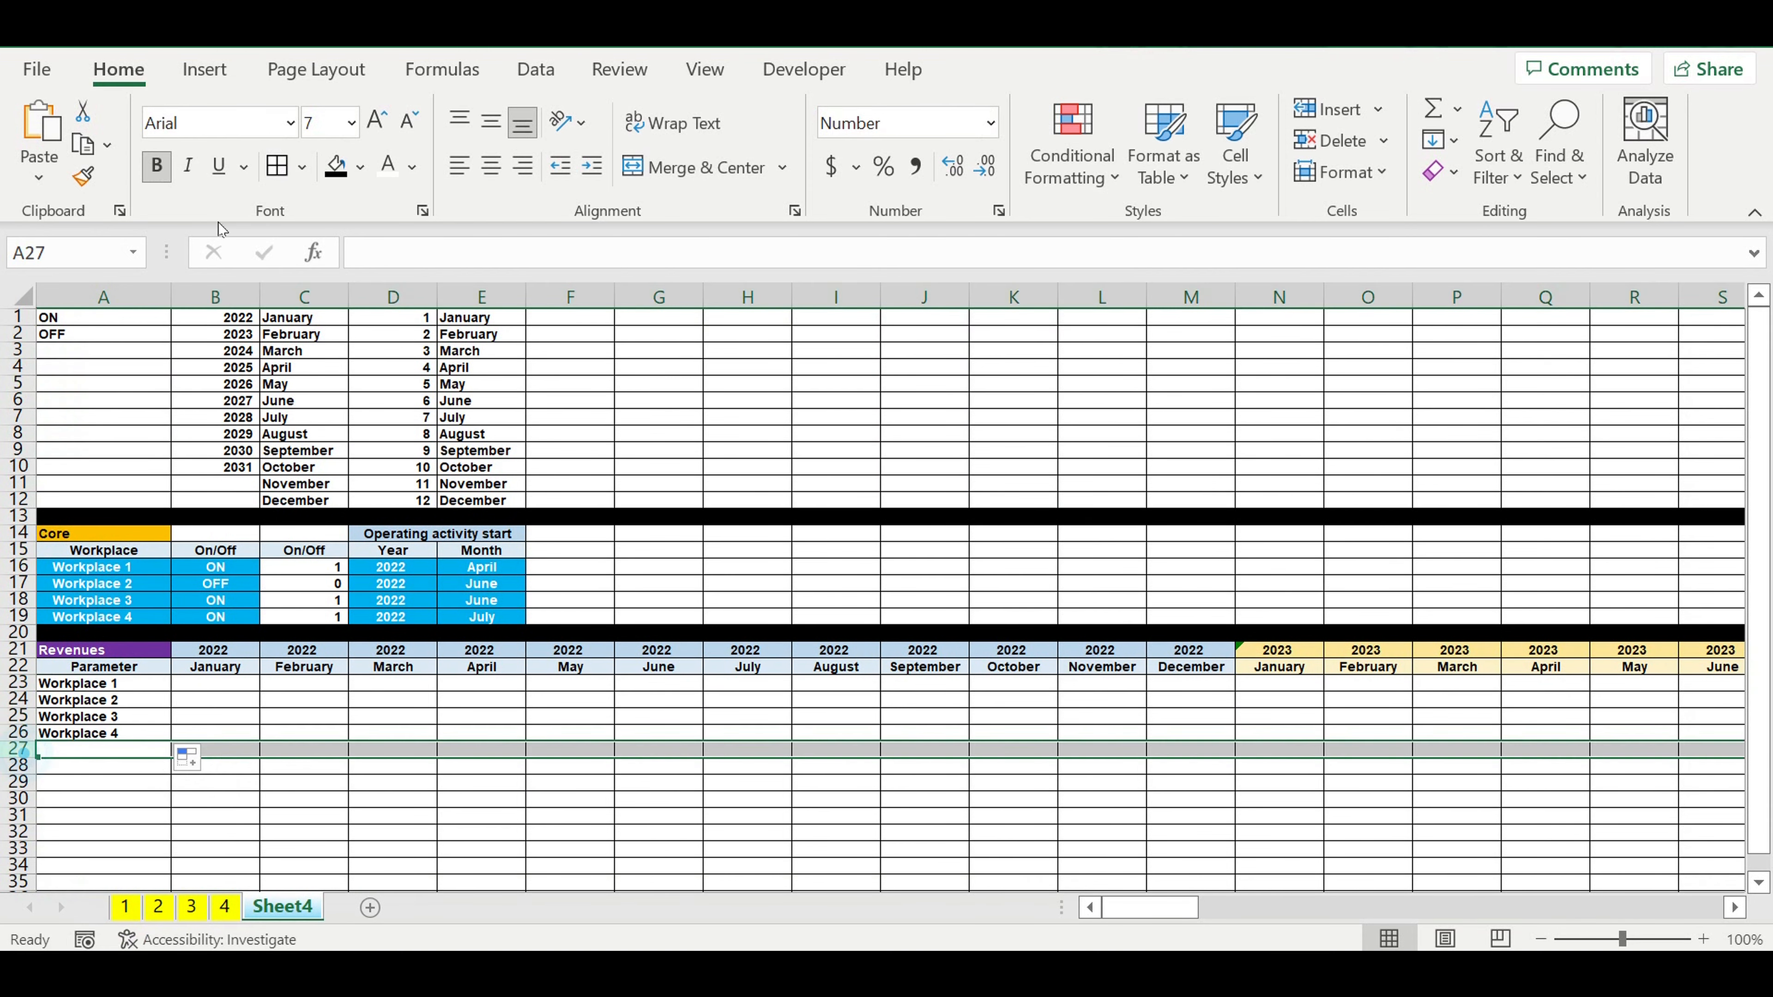
click(360, 166)
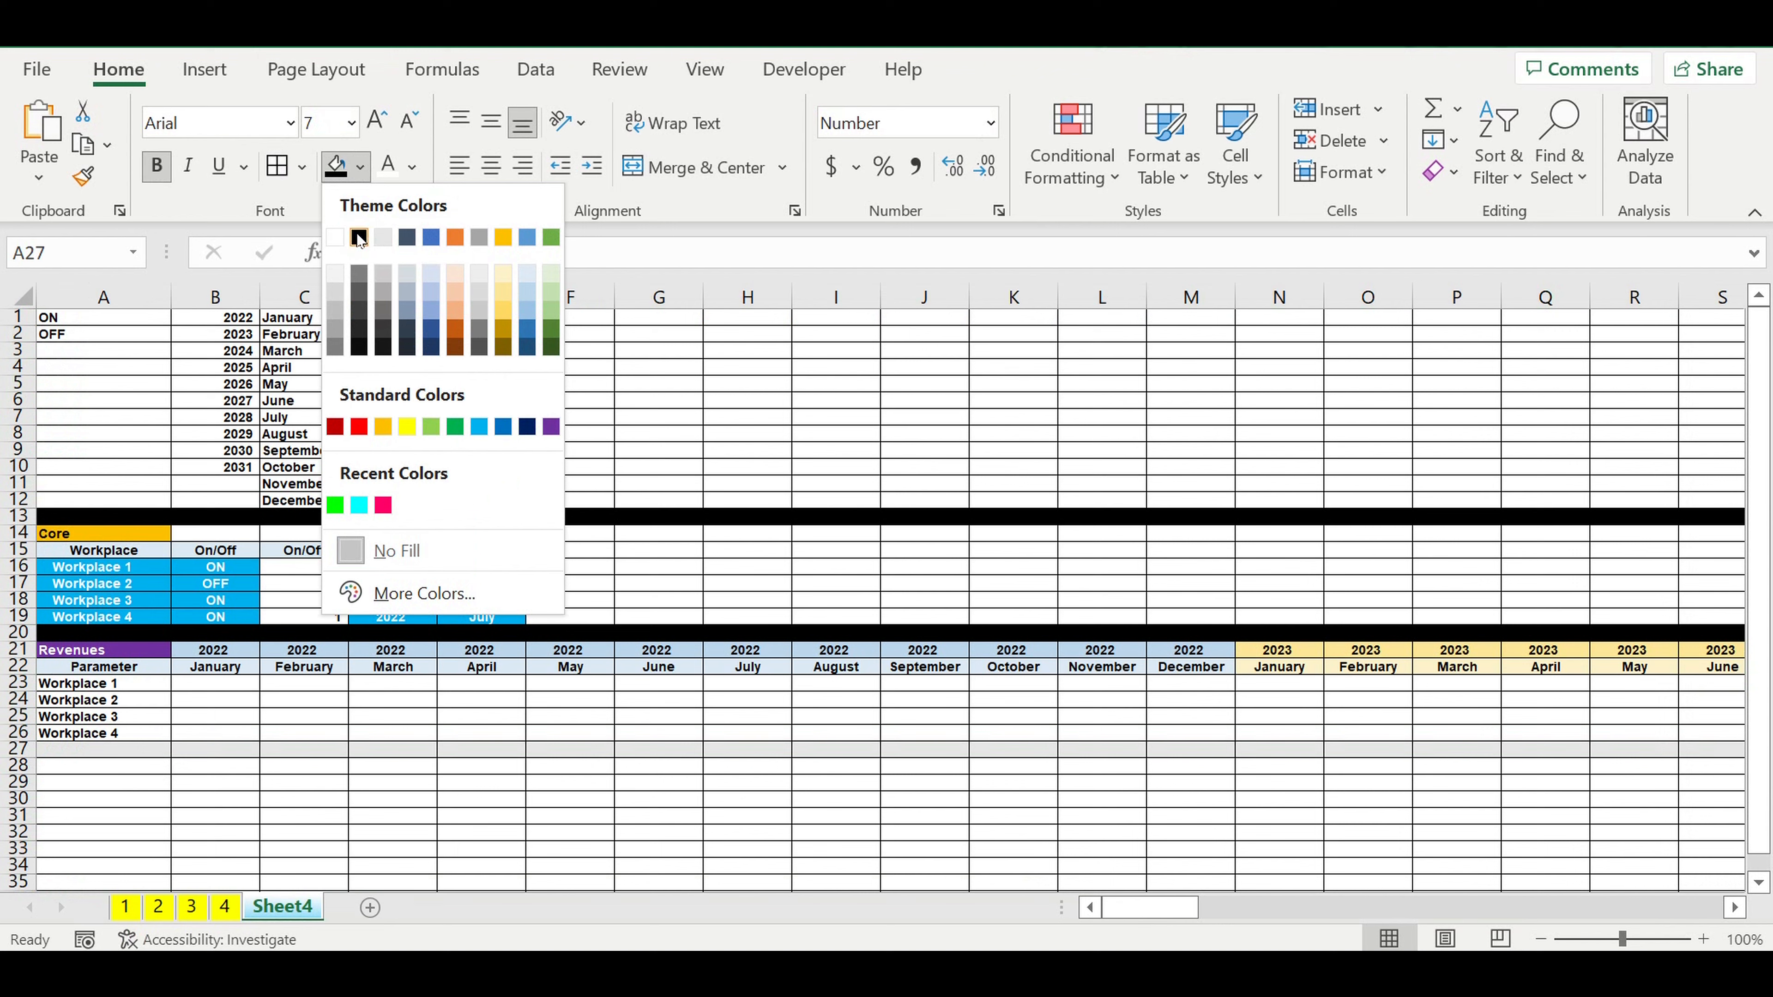
click(359, 236)
click(357, 710)
click(216, 686)
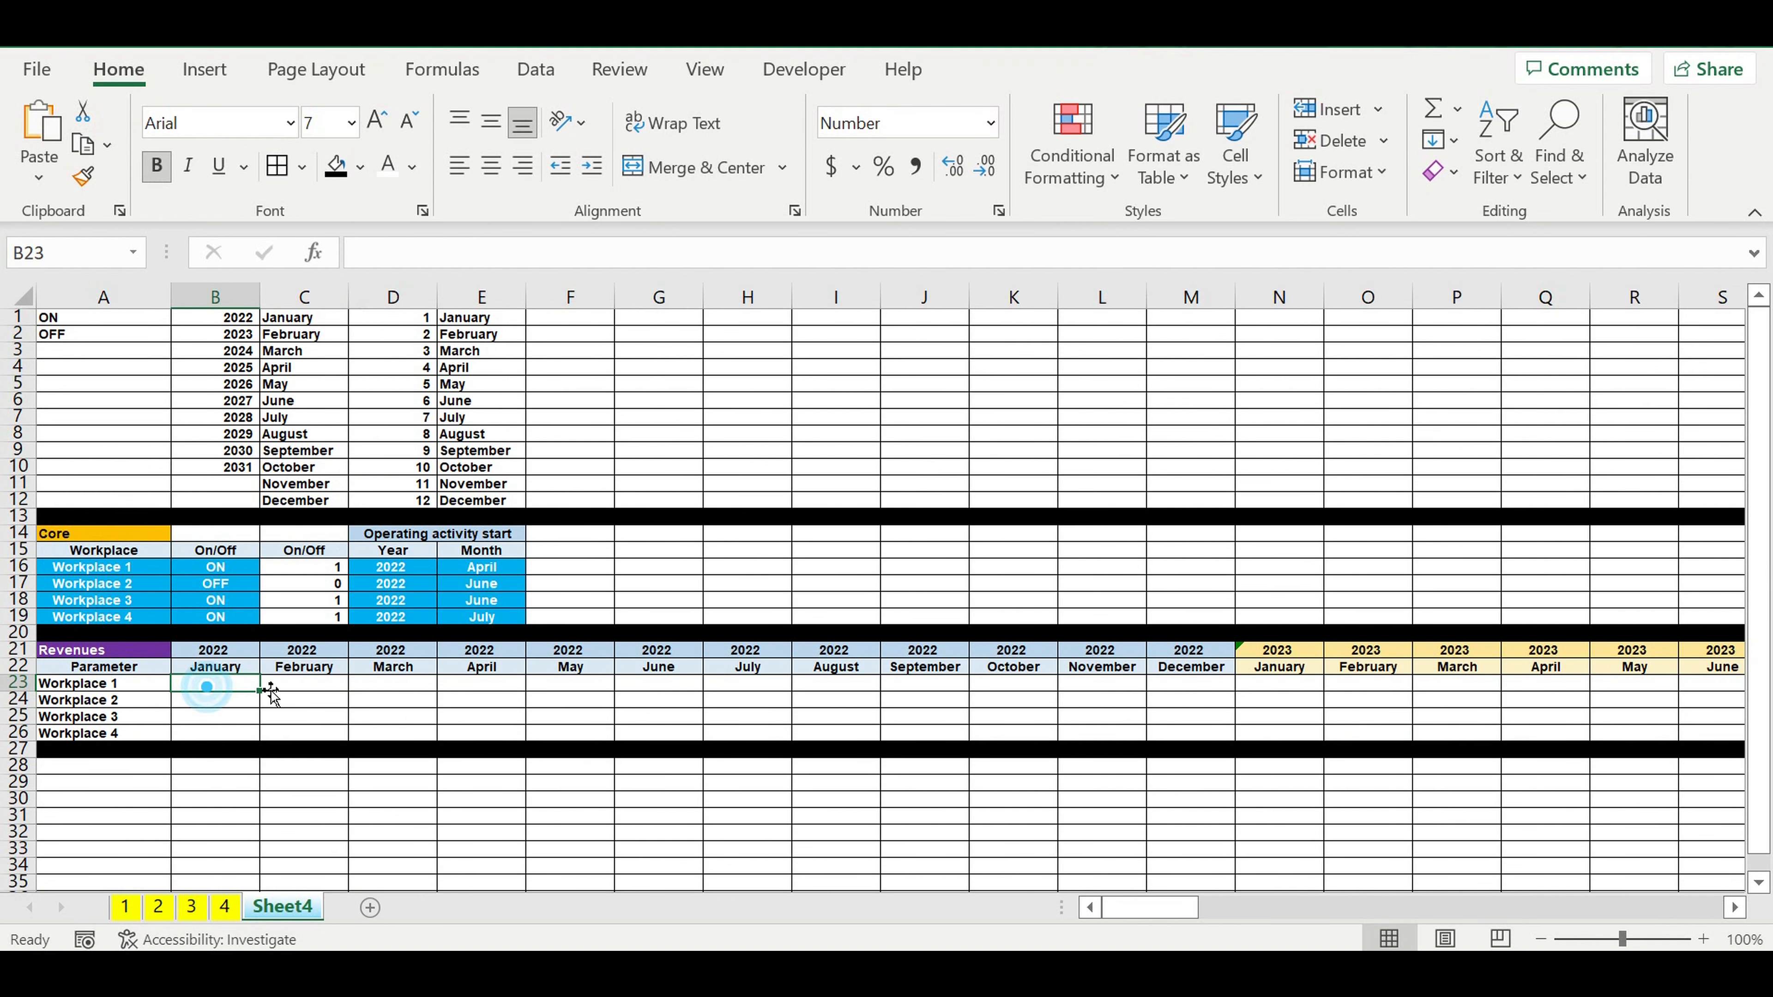
text(=)
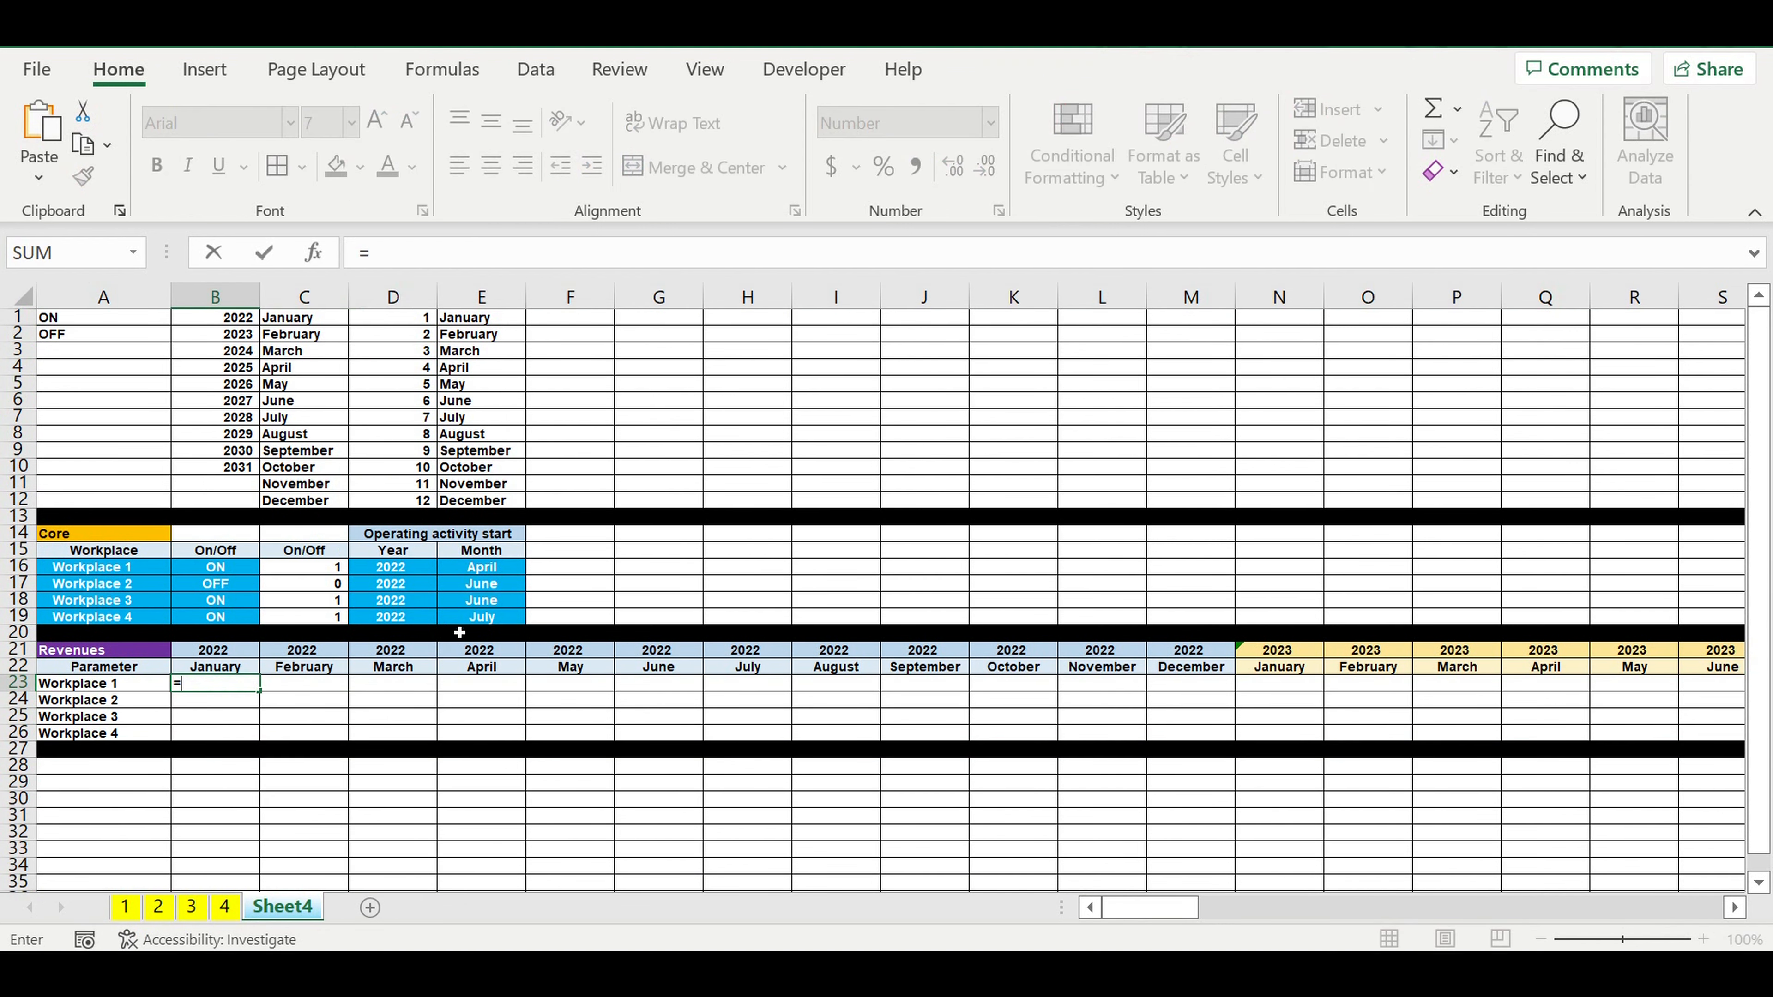
key(Escape)
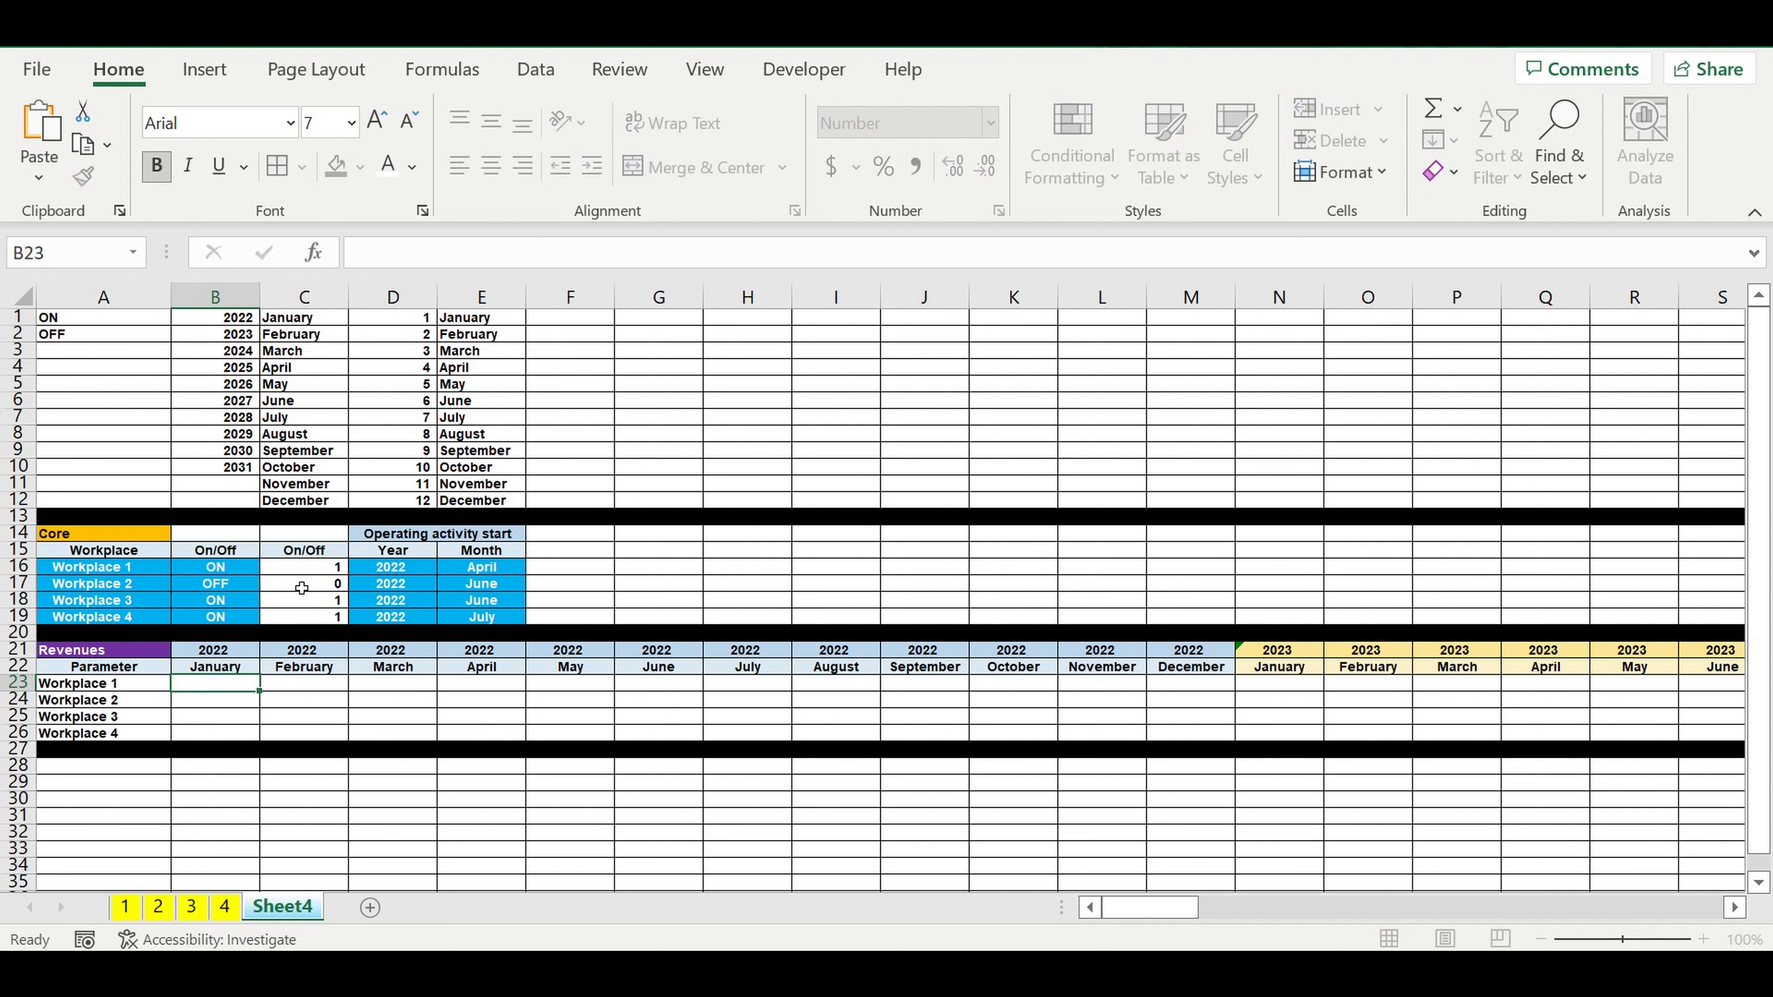
Set Workplace 2's On/Off switch in B17 of the Core table to ON.
click(245, 584)
click(267, 587)
click(229, 596)
Enter =$C16 in B23 to reference Workplace 1's numeric On/Off flag, and fill it down to B26.
click(239, 686)
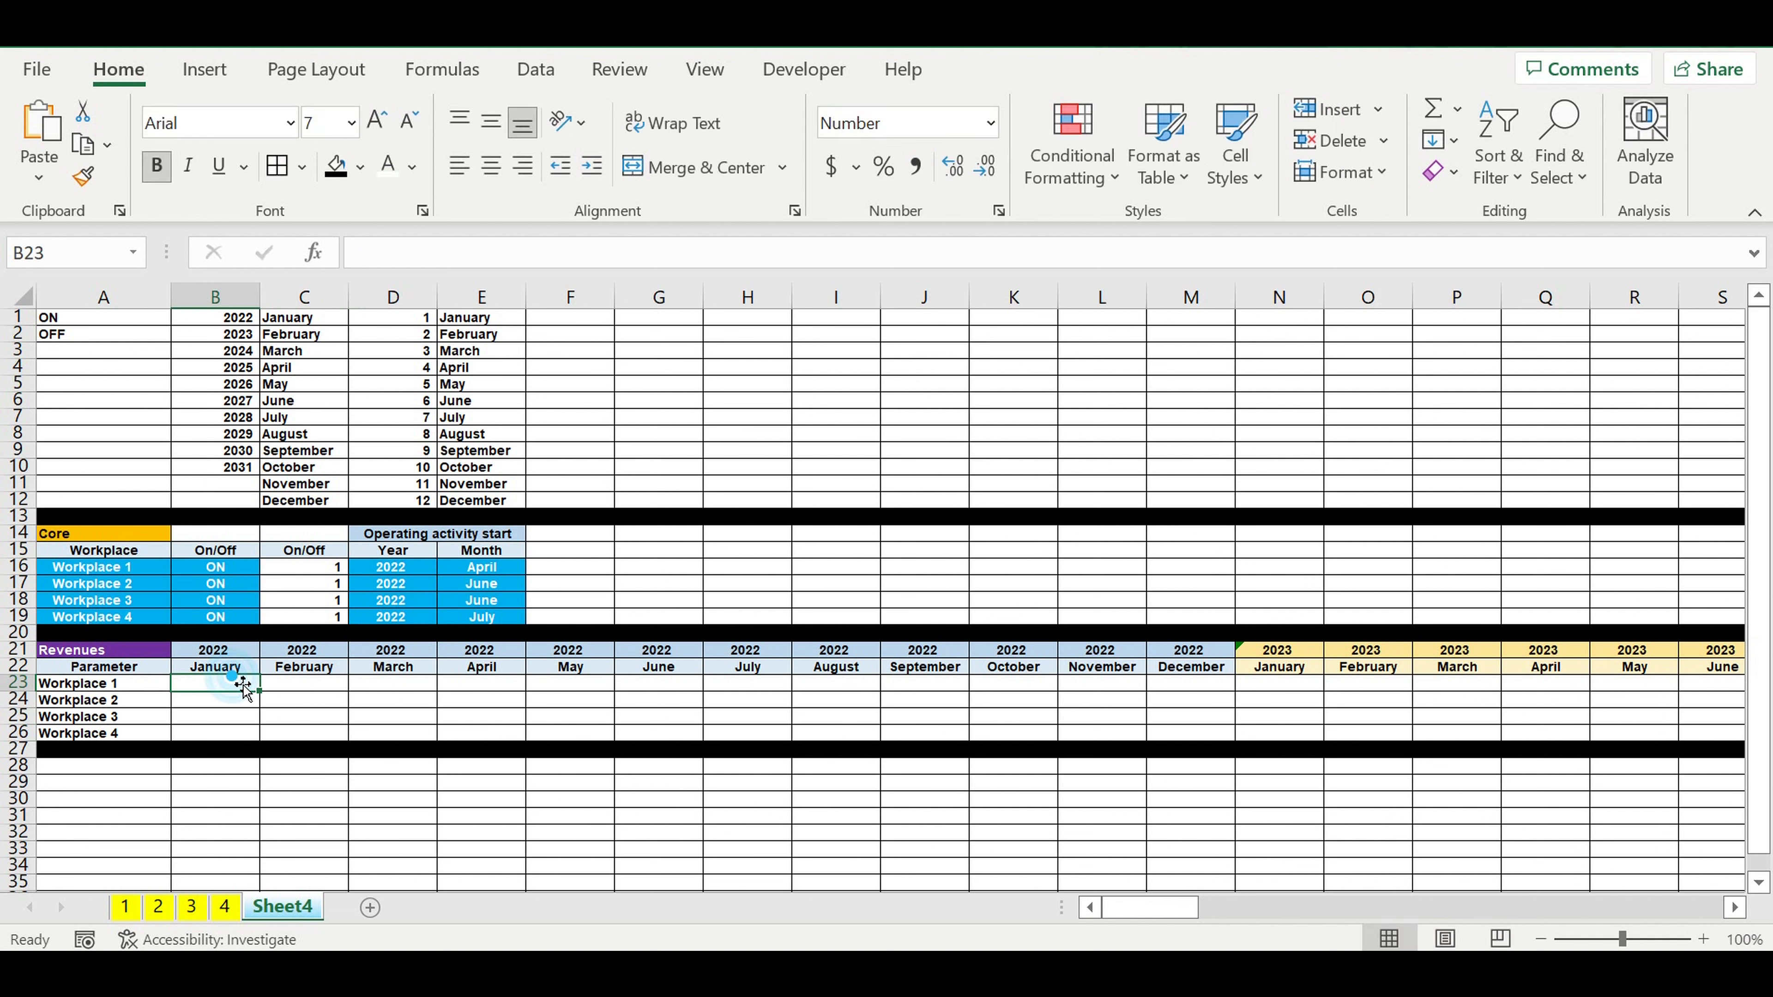
text(=)
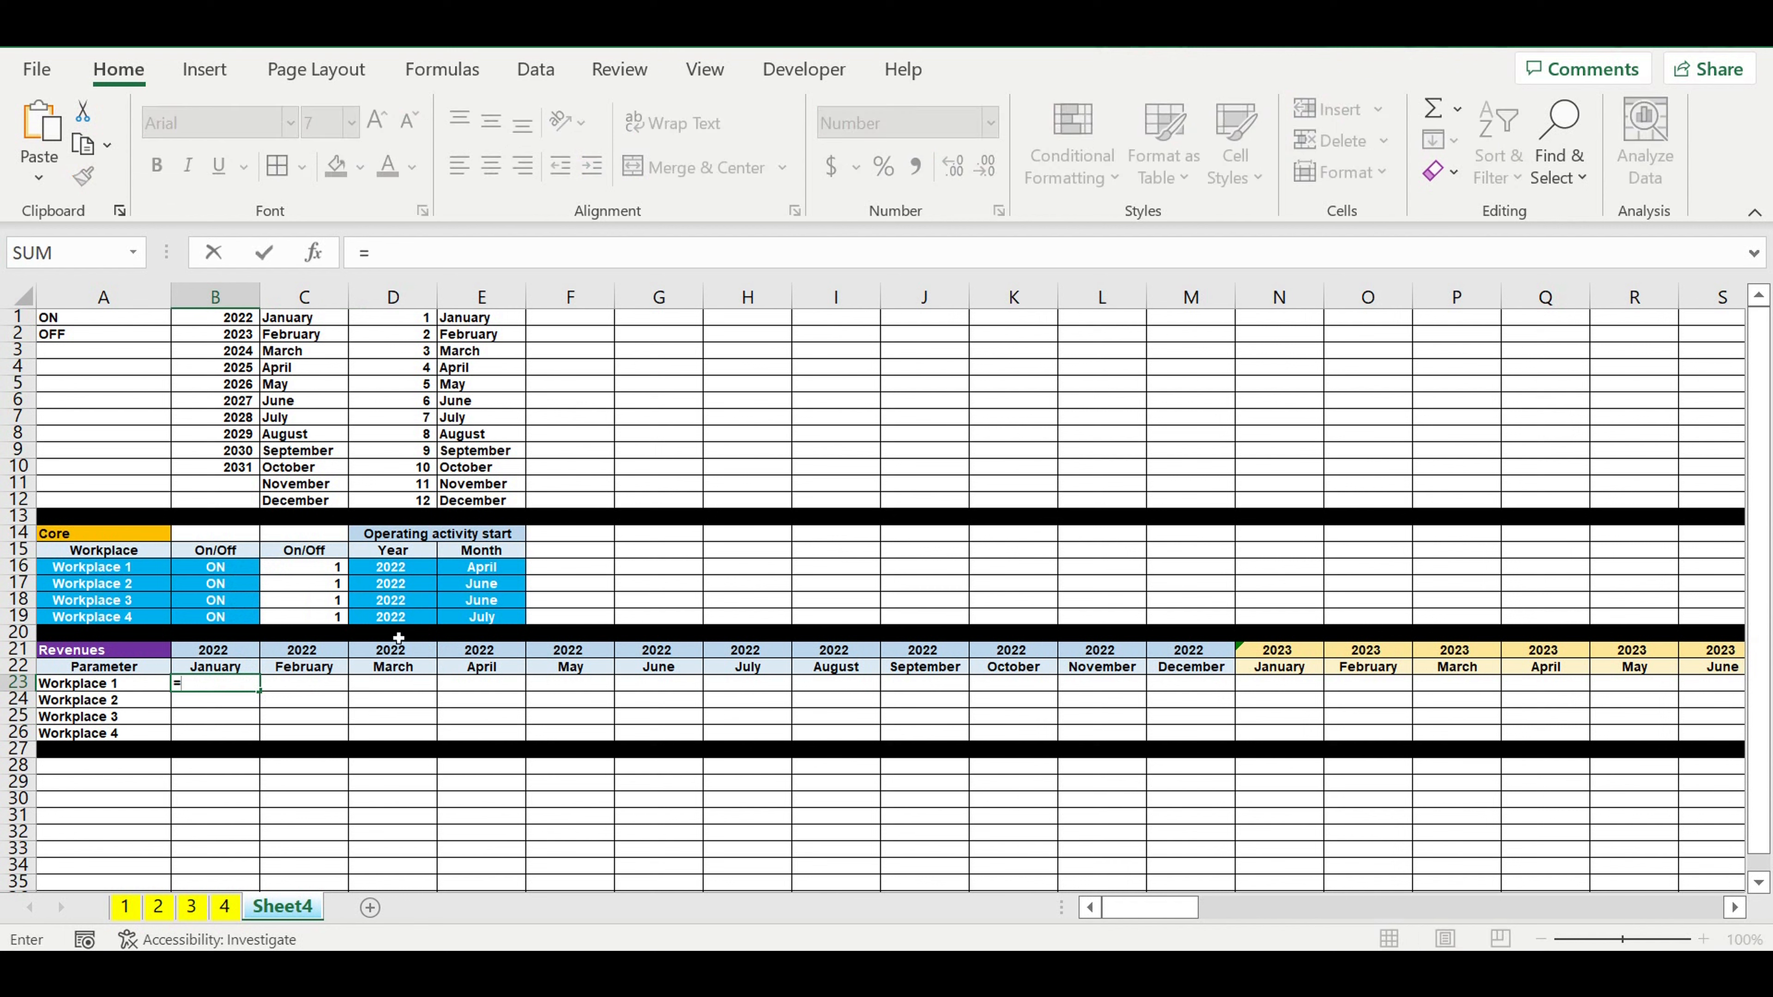
click(299, 568)
click(412, 271)
text($C16)
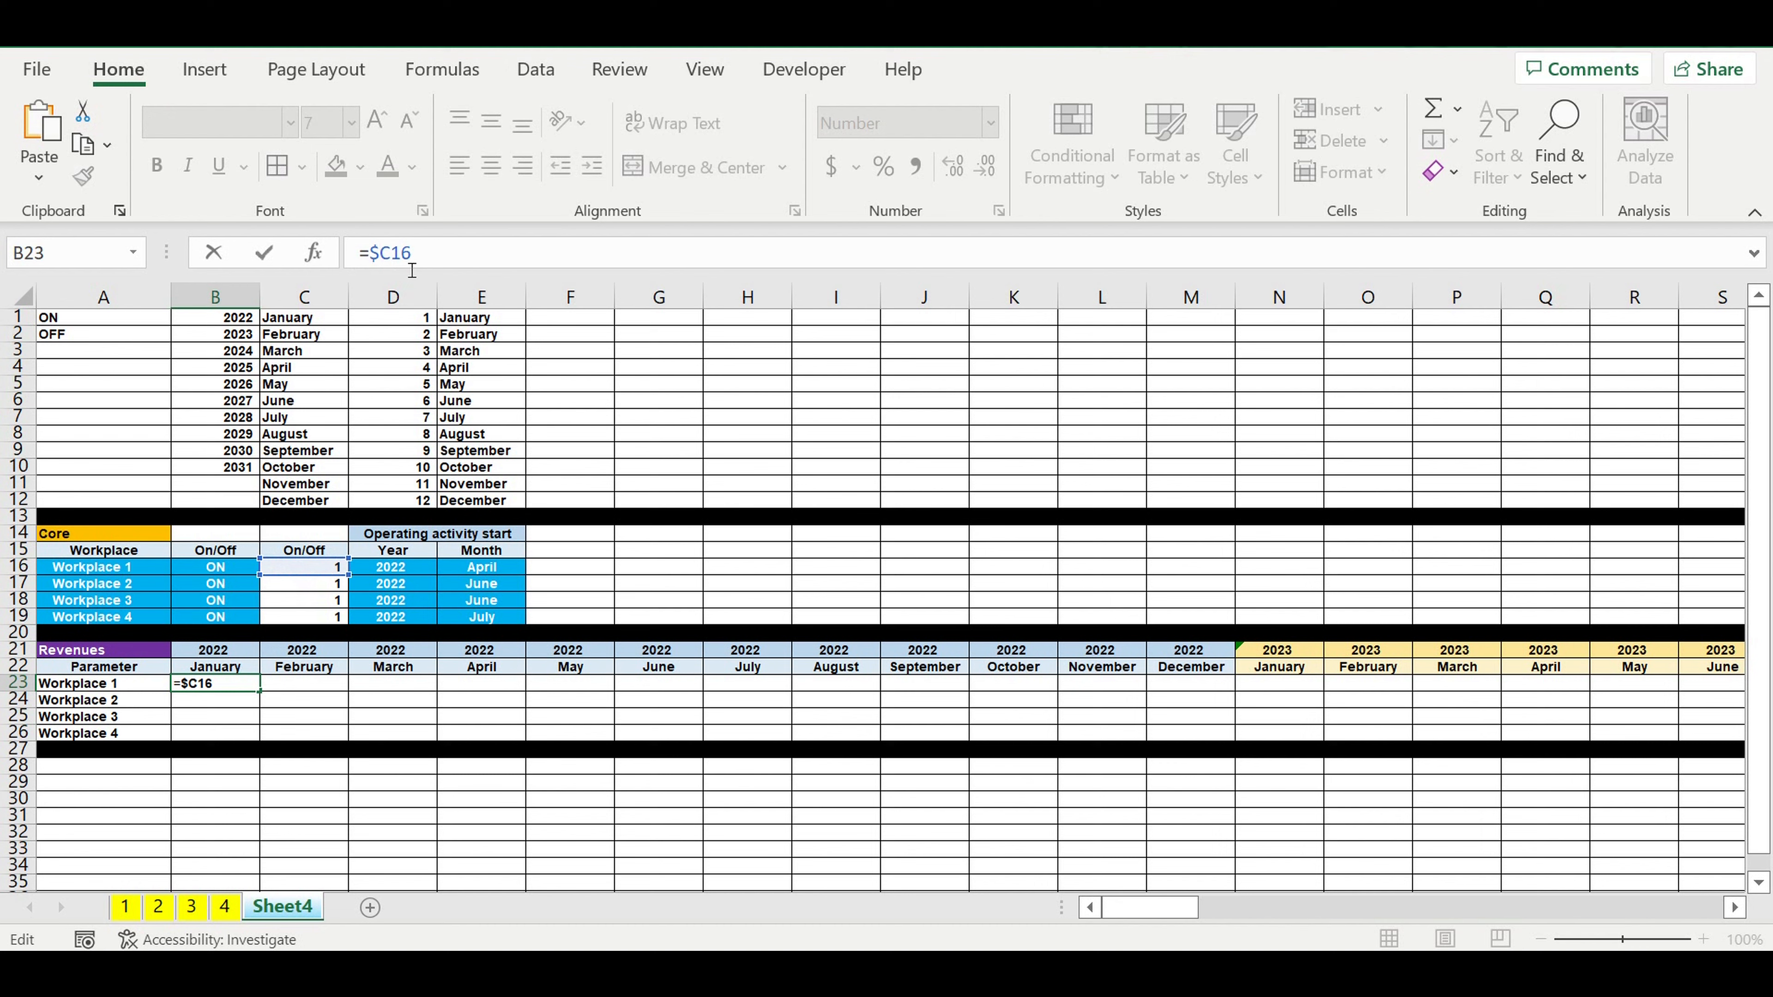
key(Return)
click(225, 683)
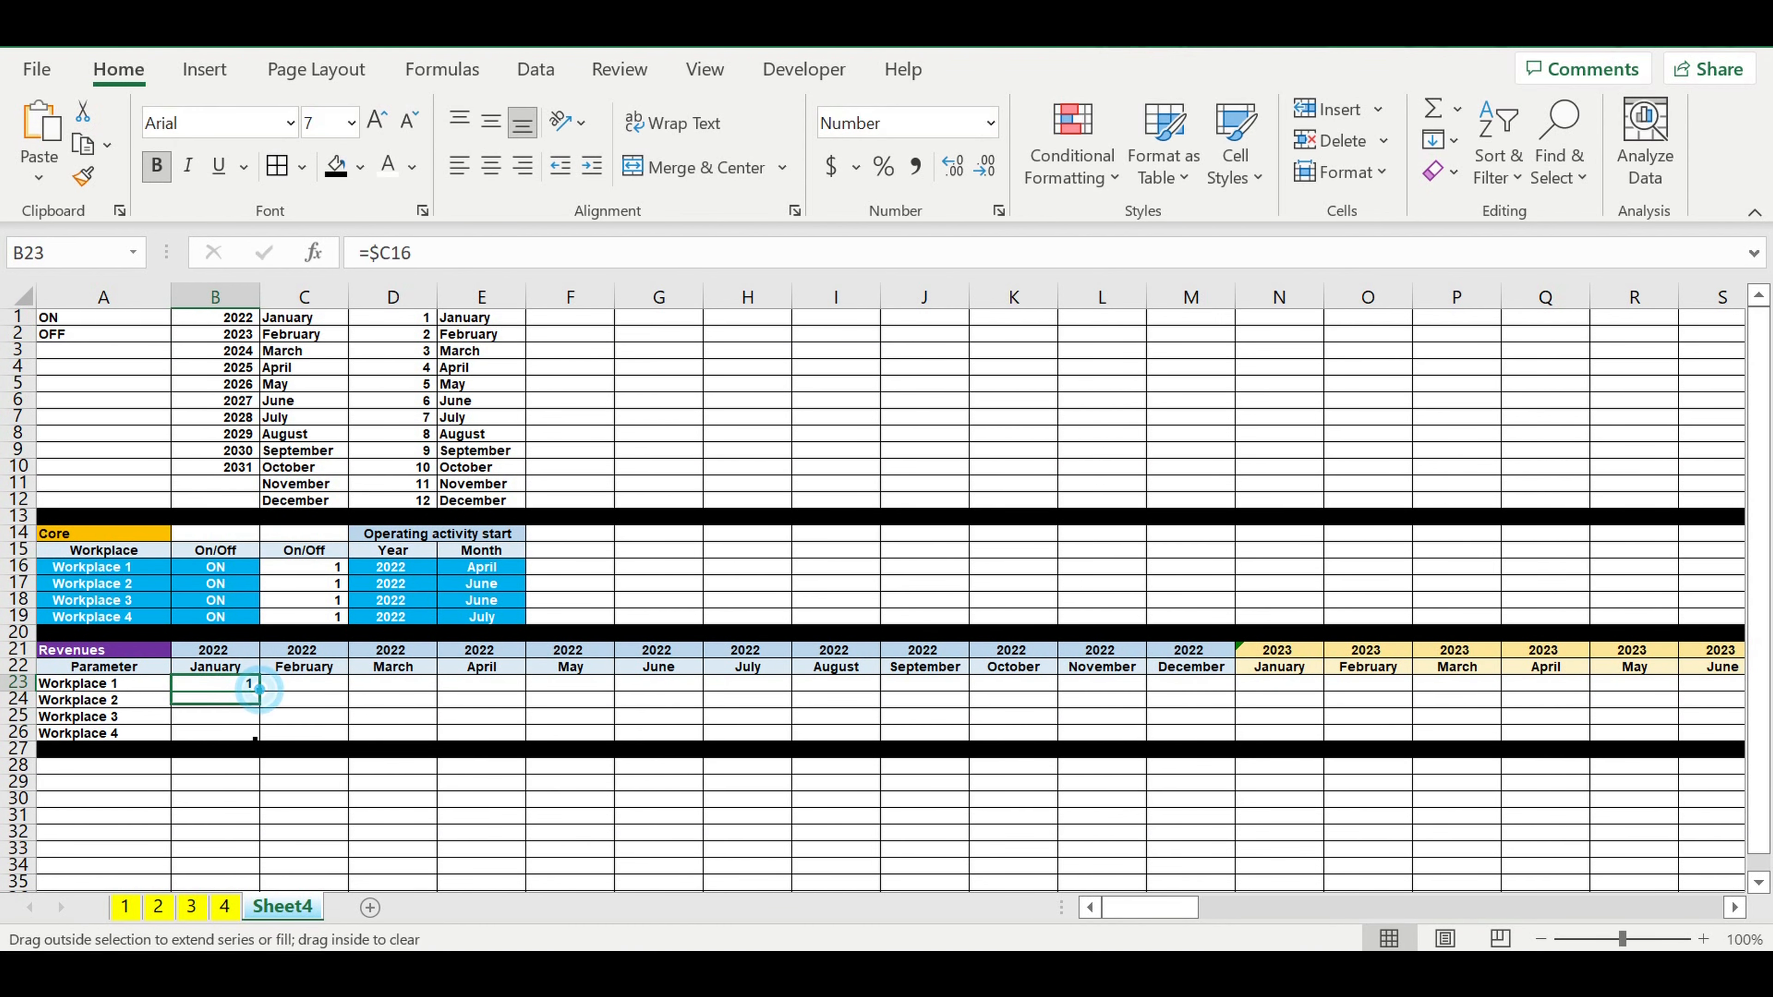
double_click(256, 691)
Extend the Workplace 1 January formula in B23 to =$C16*'1'!B659, copying the *'1'!B659 part for reuse.
click(232, 688)
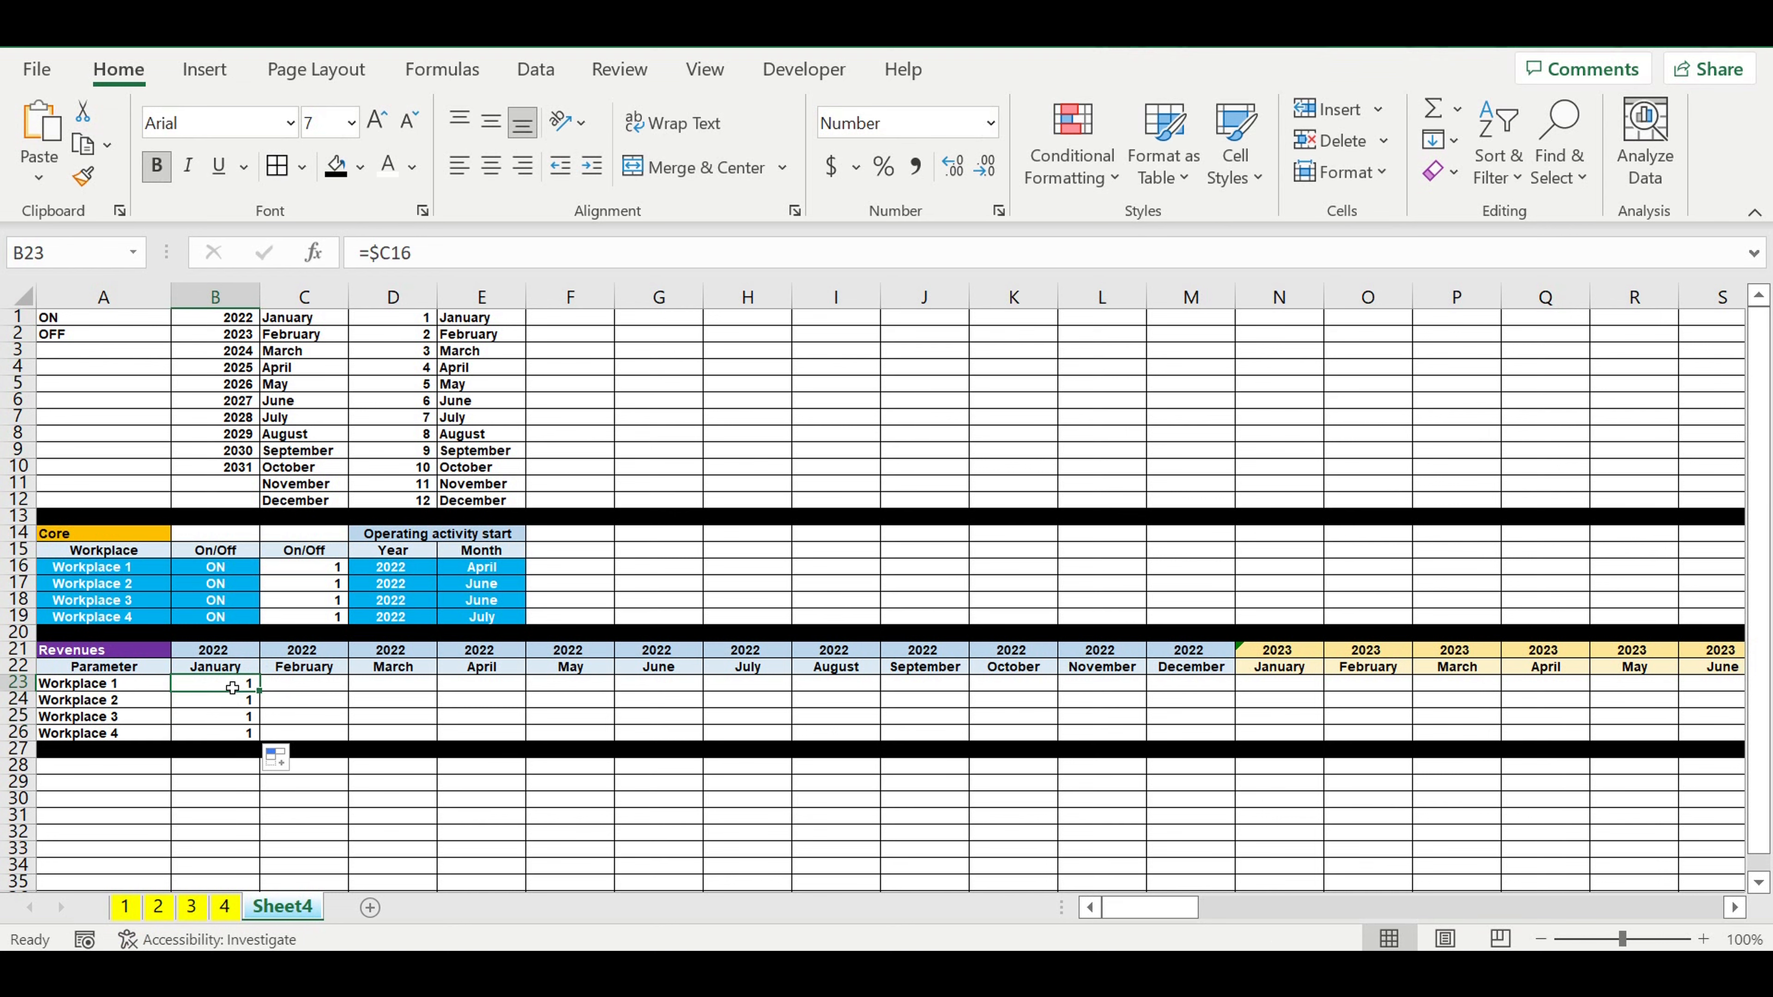
click(447, 257)
text(*)
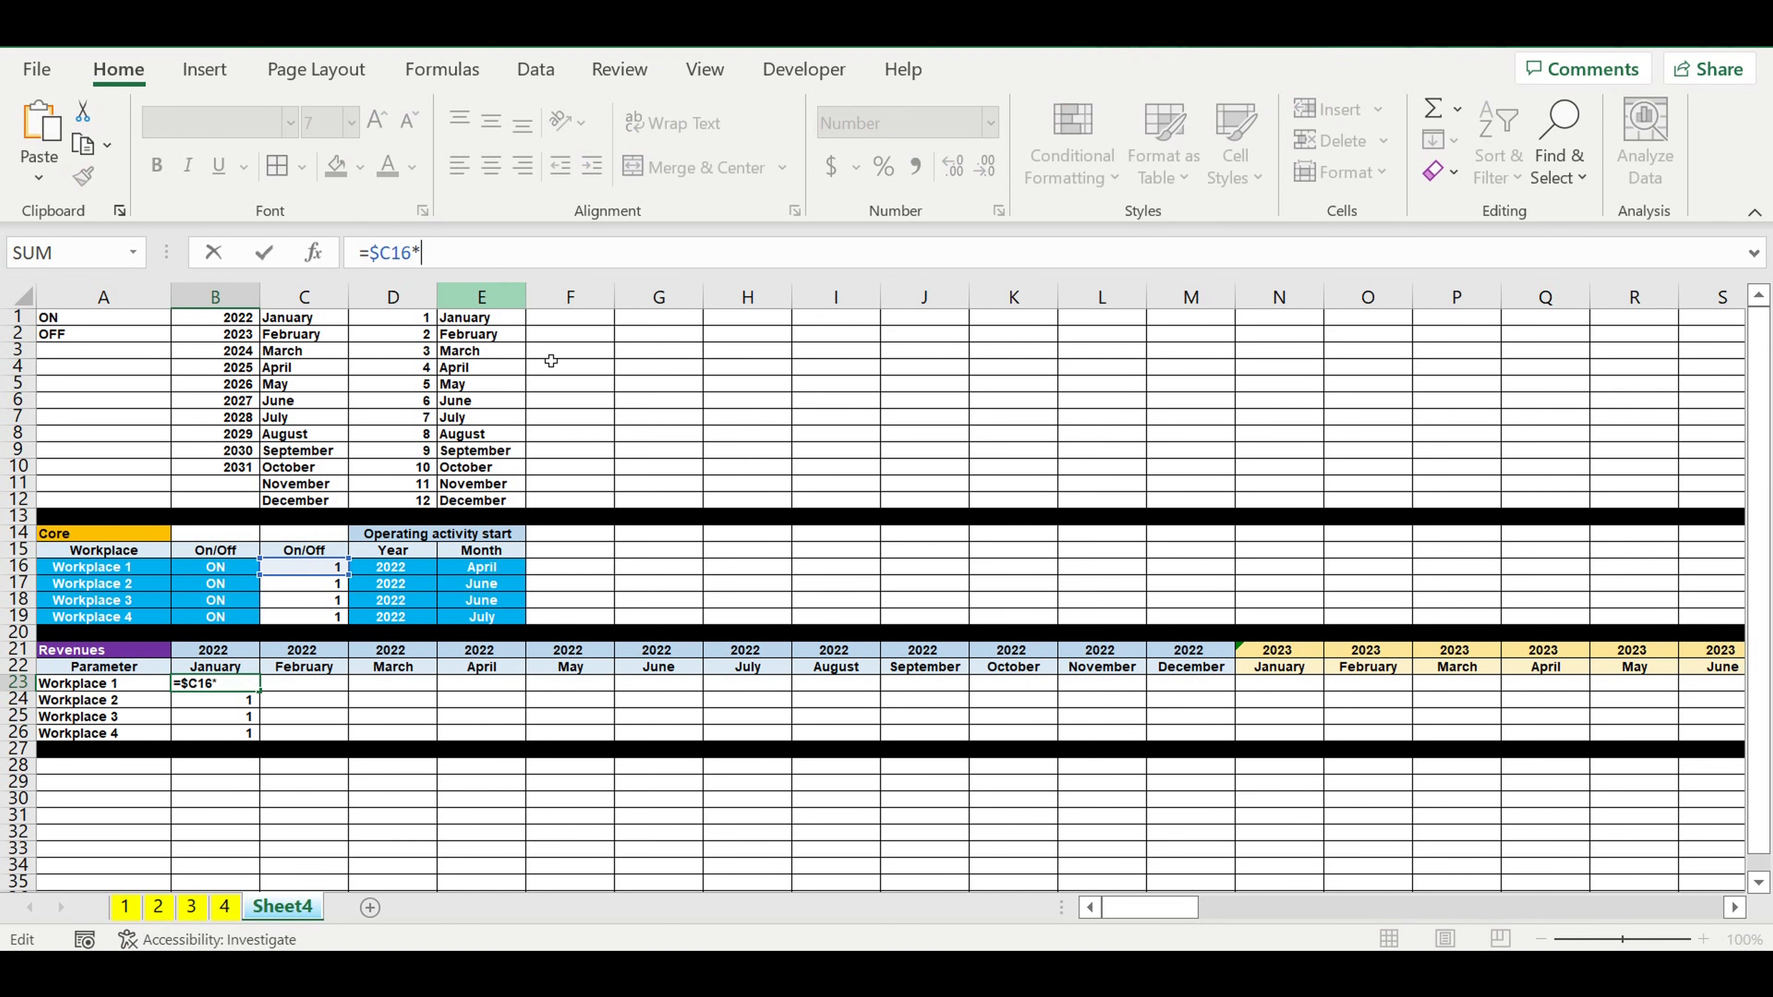
click(126, 908)
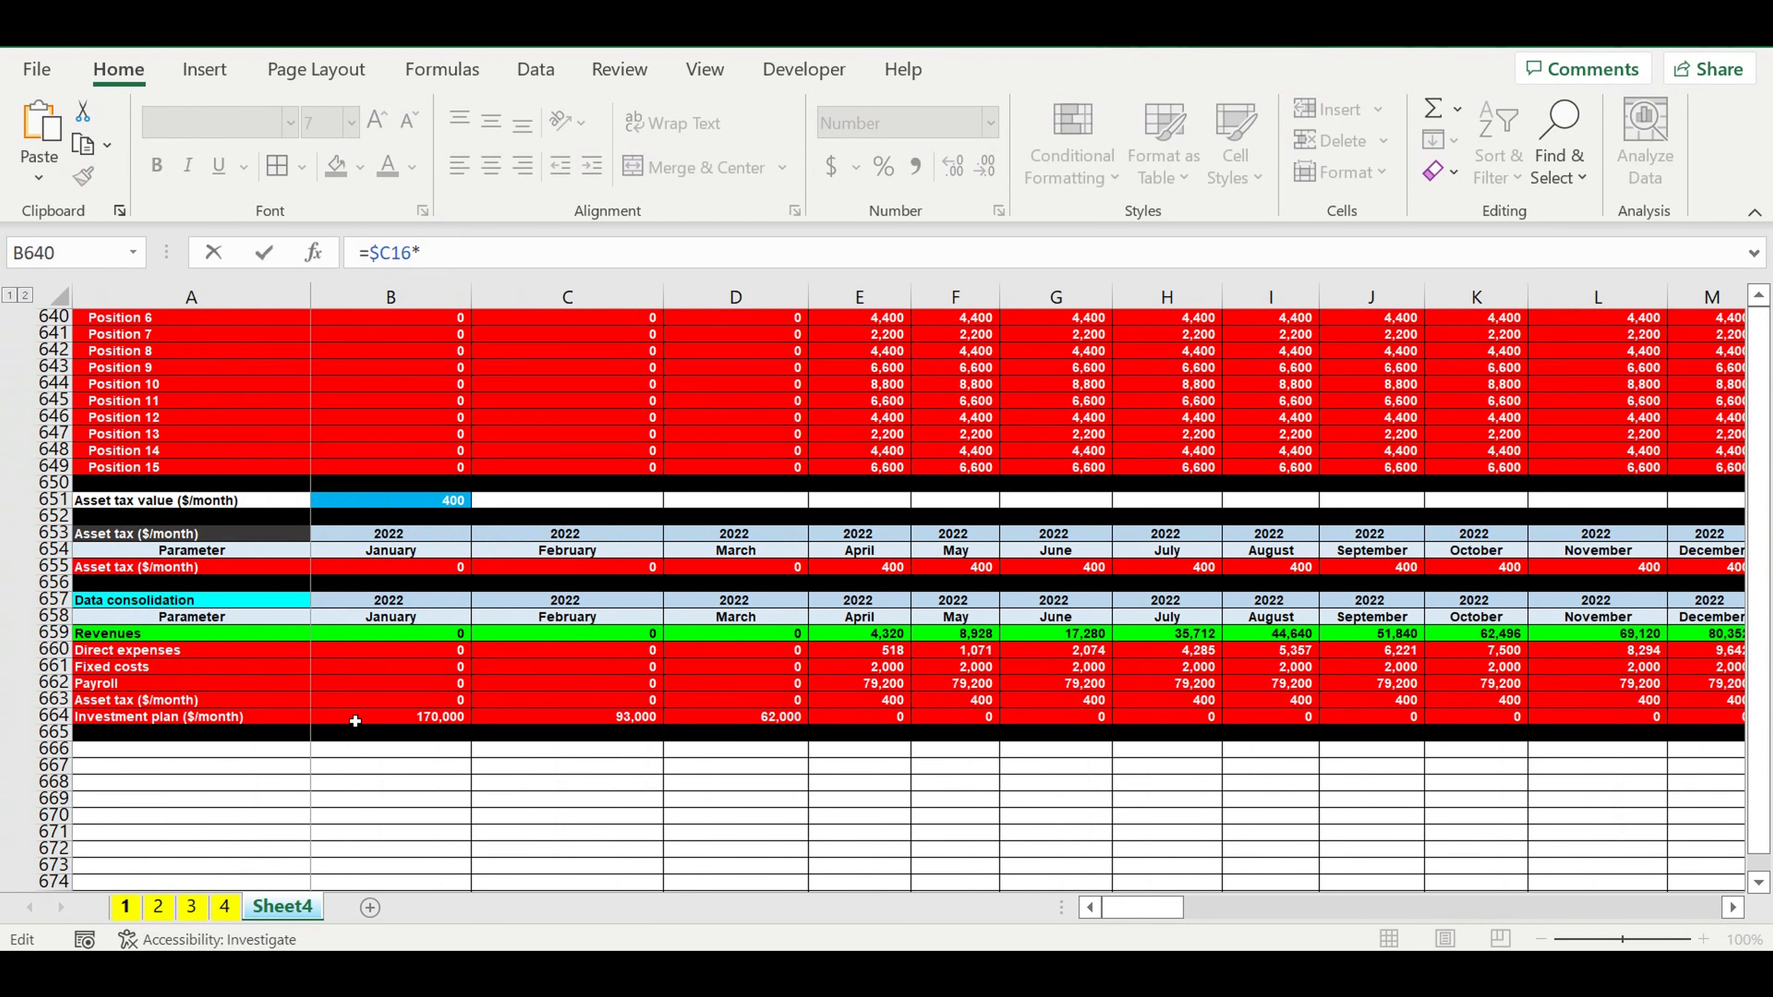
click(401, 639)
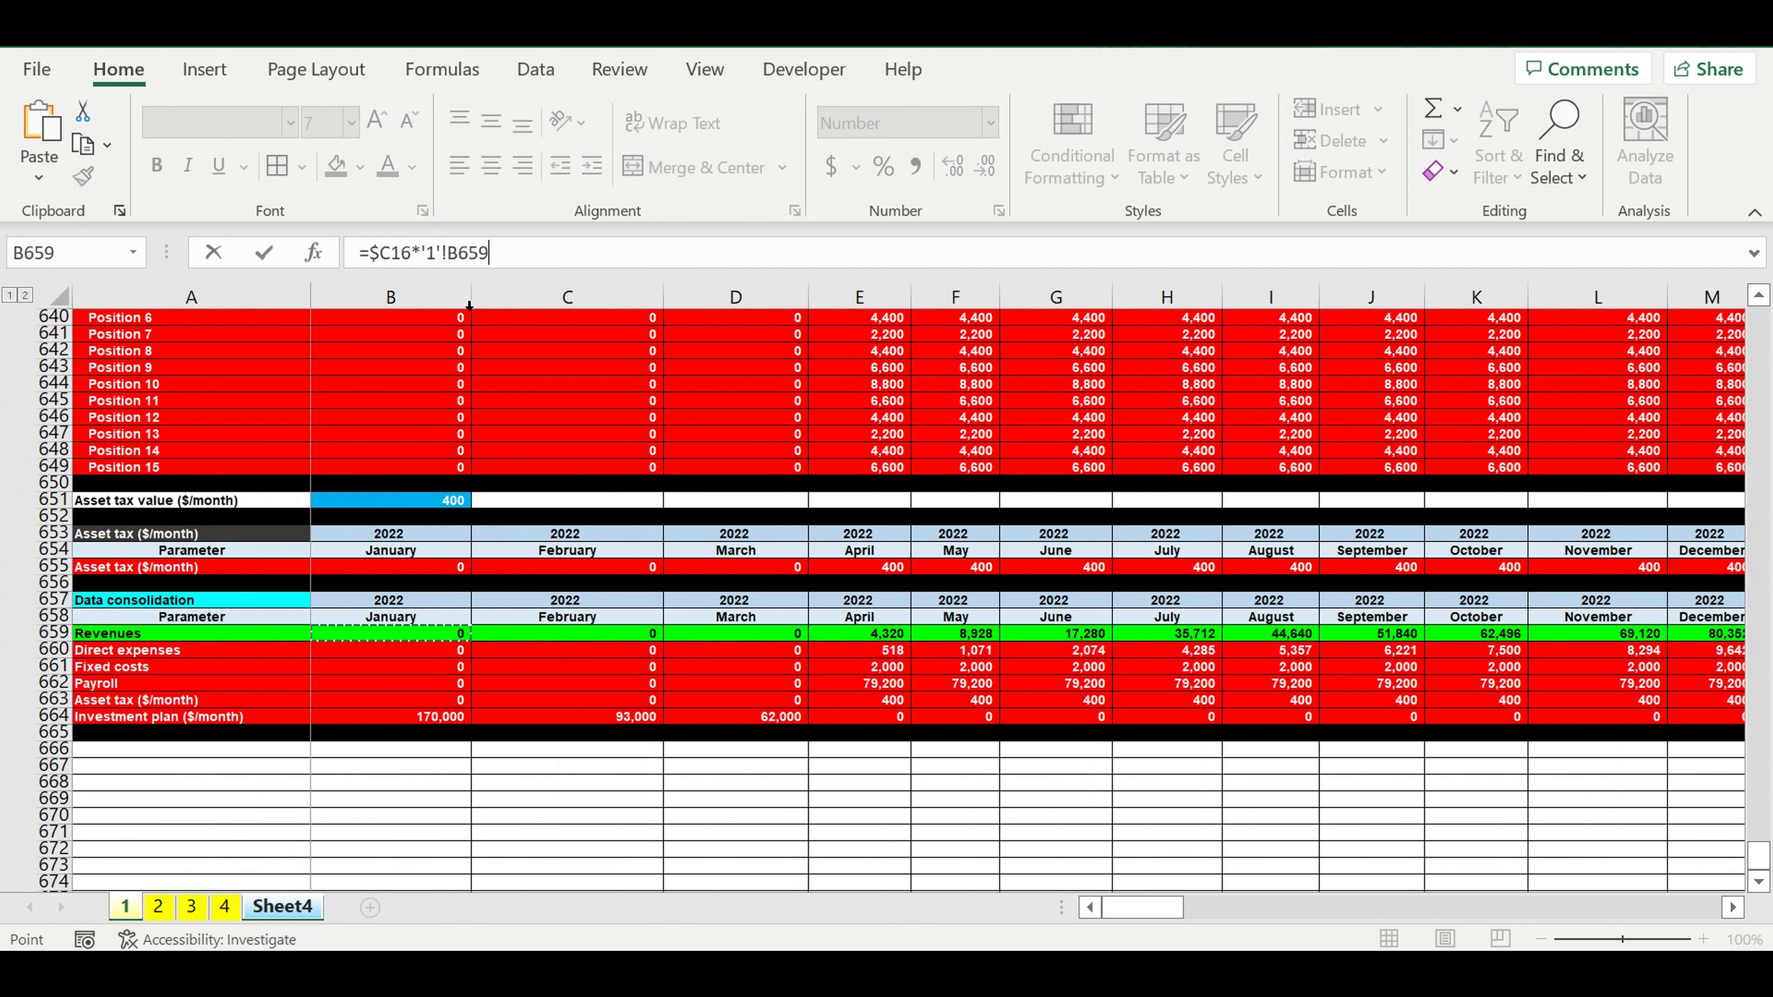
drag(510, 257, 413, 259)
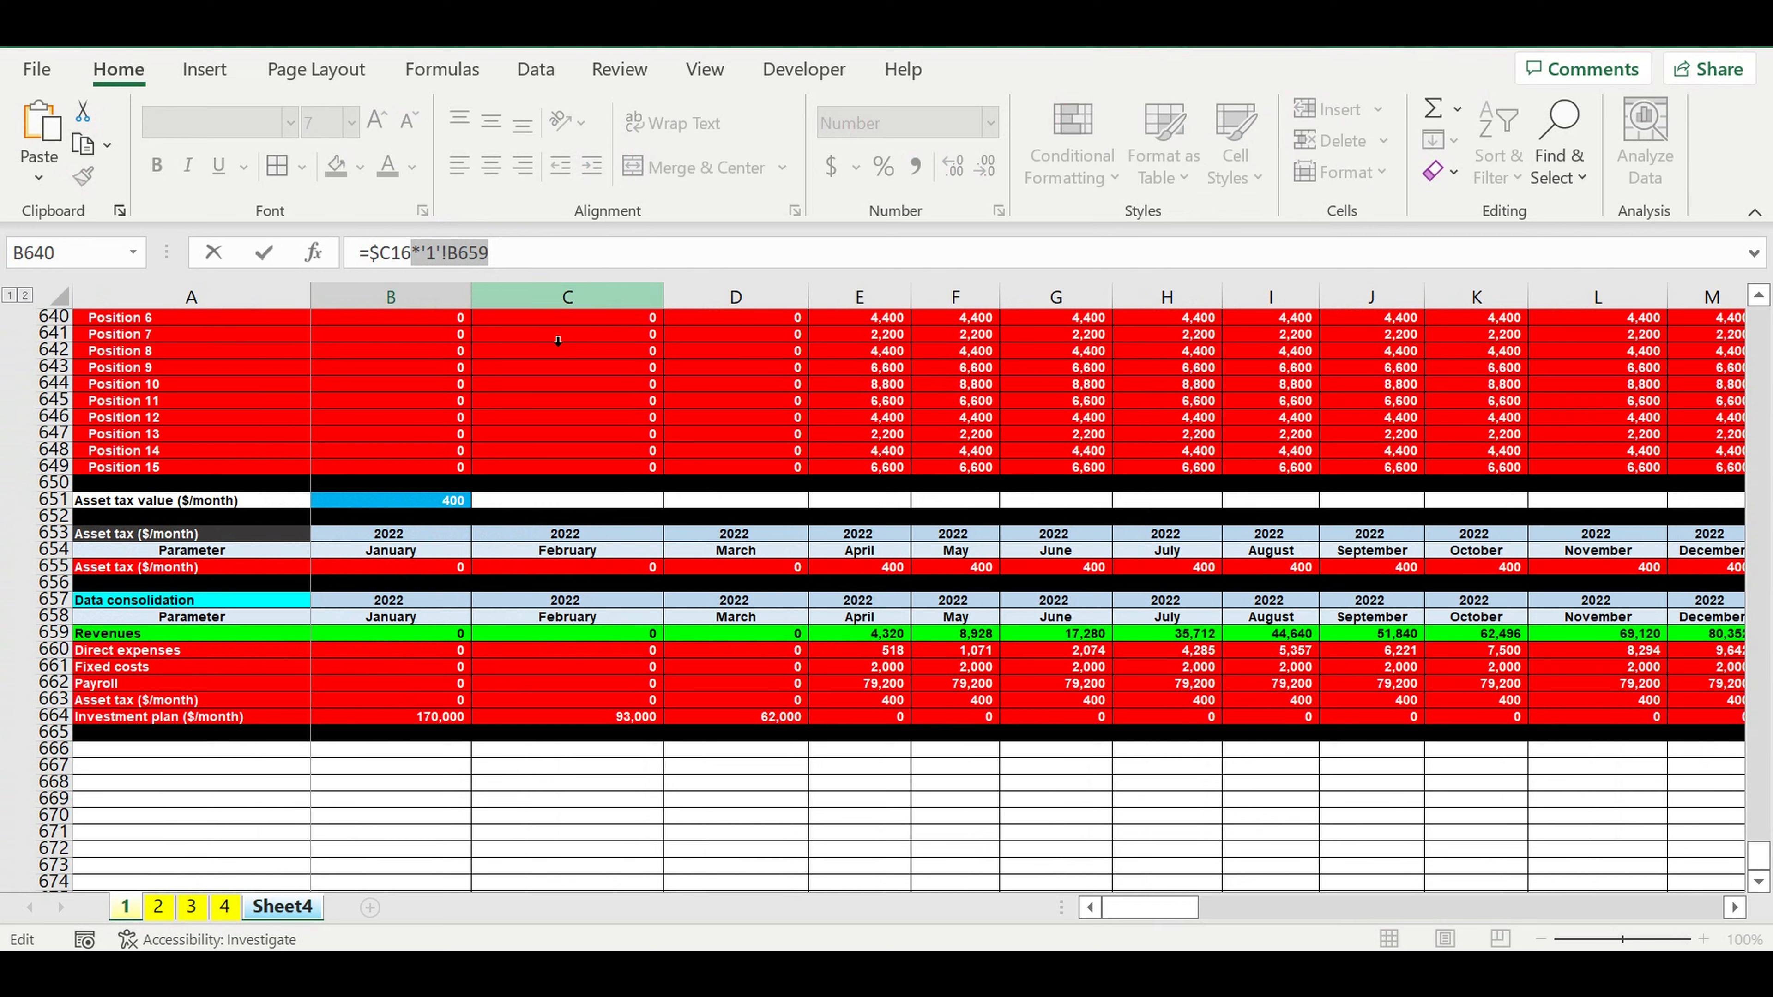
key(Return)
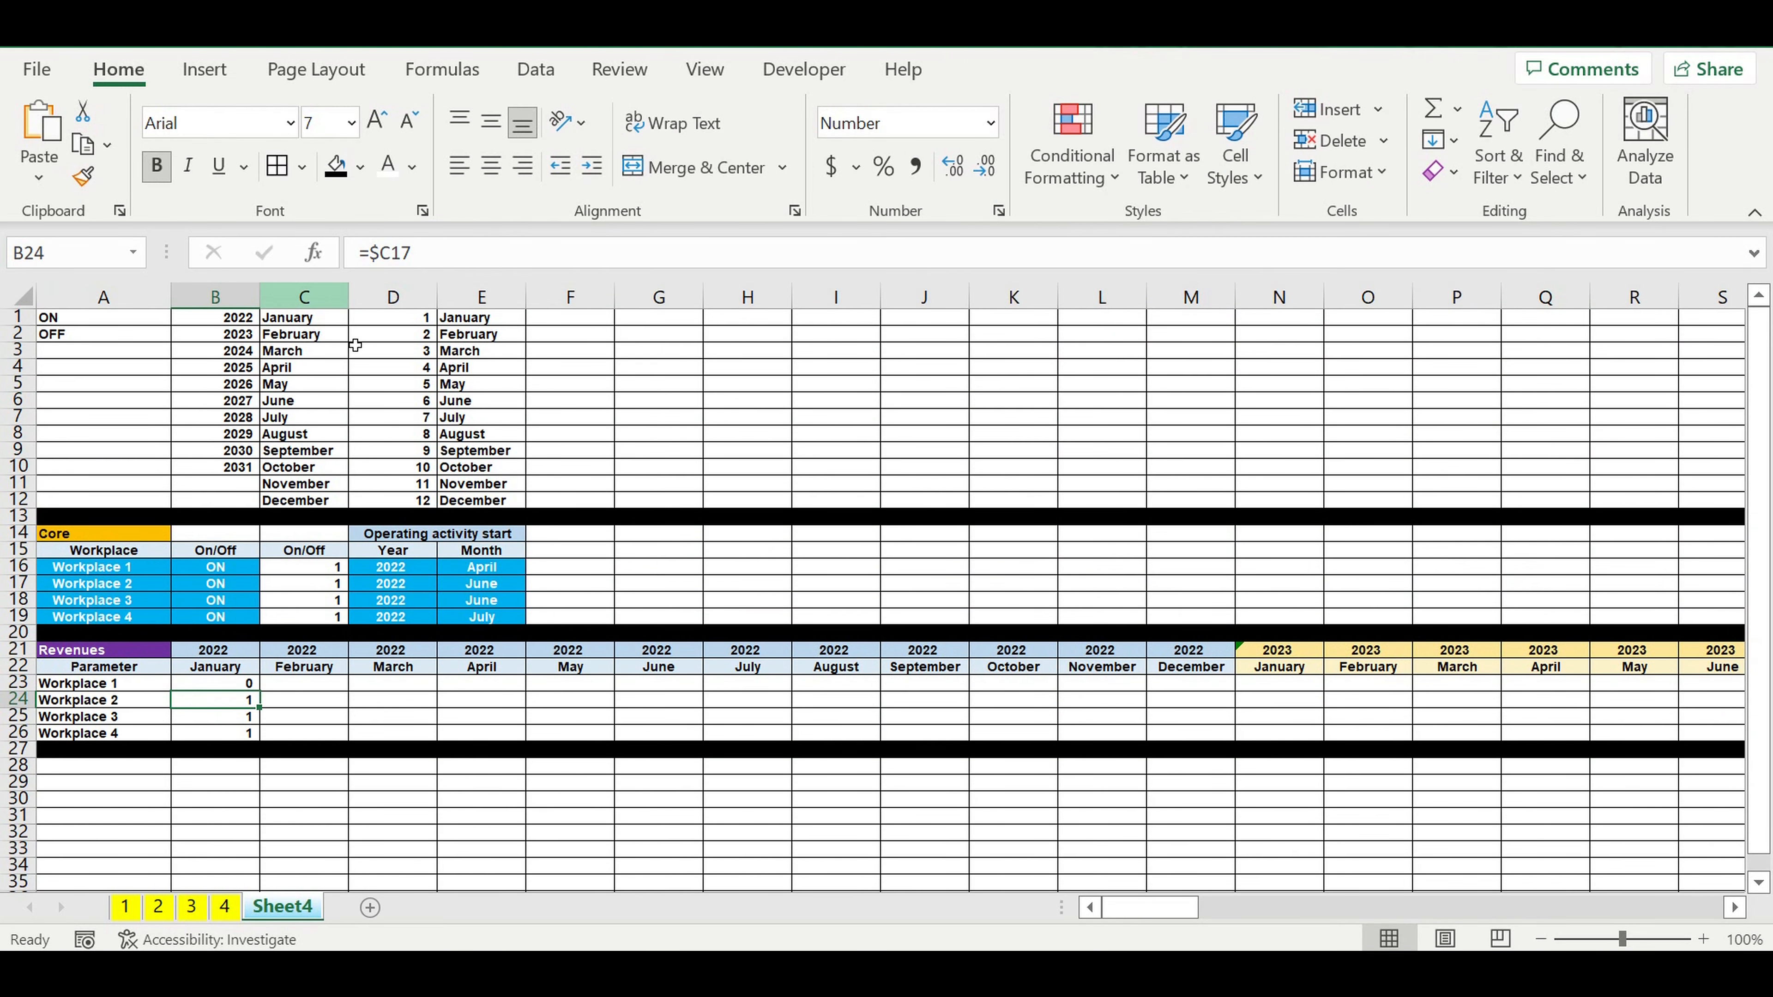
Extend Workplace 2's January revenue formula in B24 to =$C17*'2'!B659, reusing the copied reference with the sheet name changed to 2.
click(441, 262)
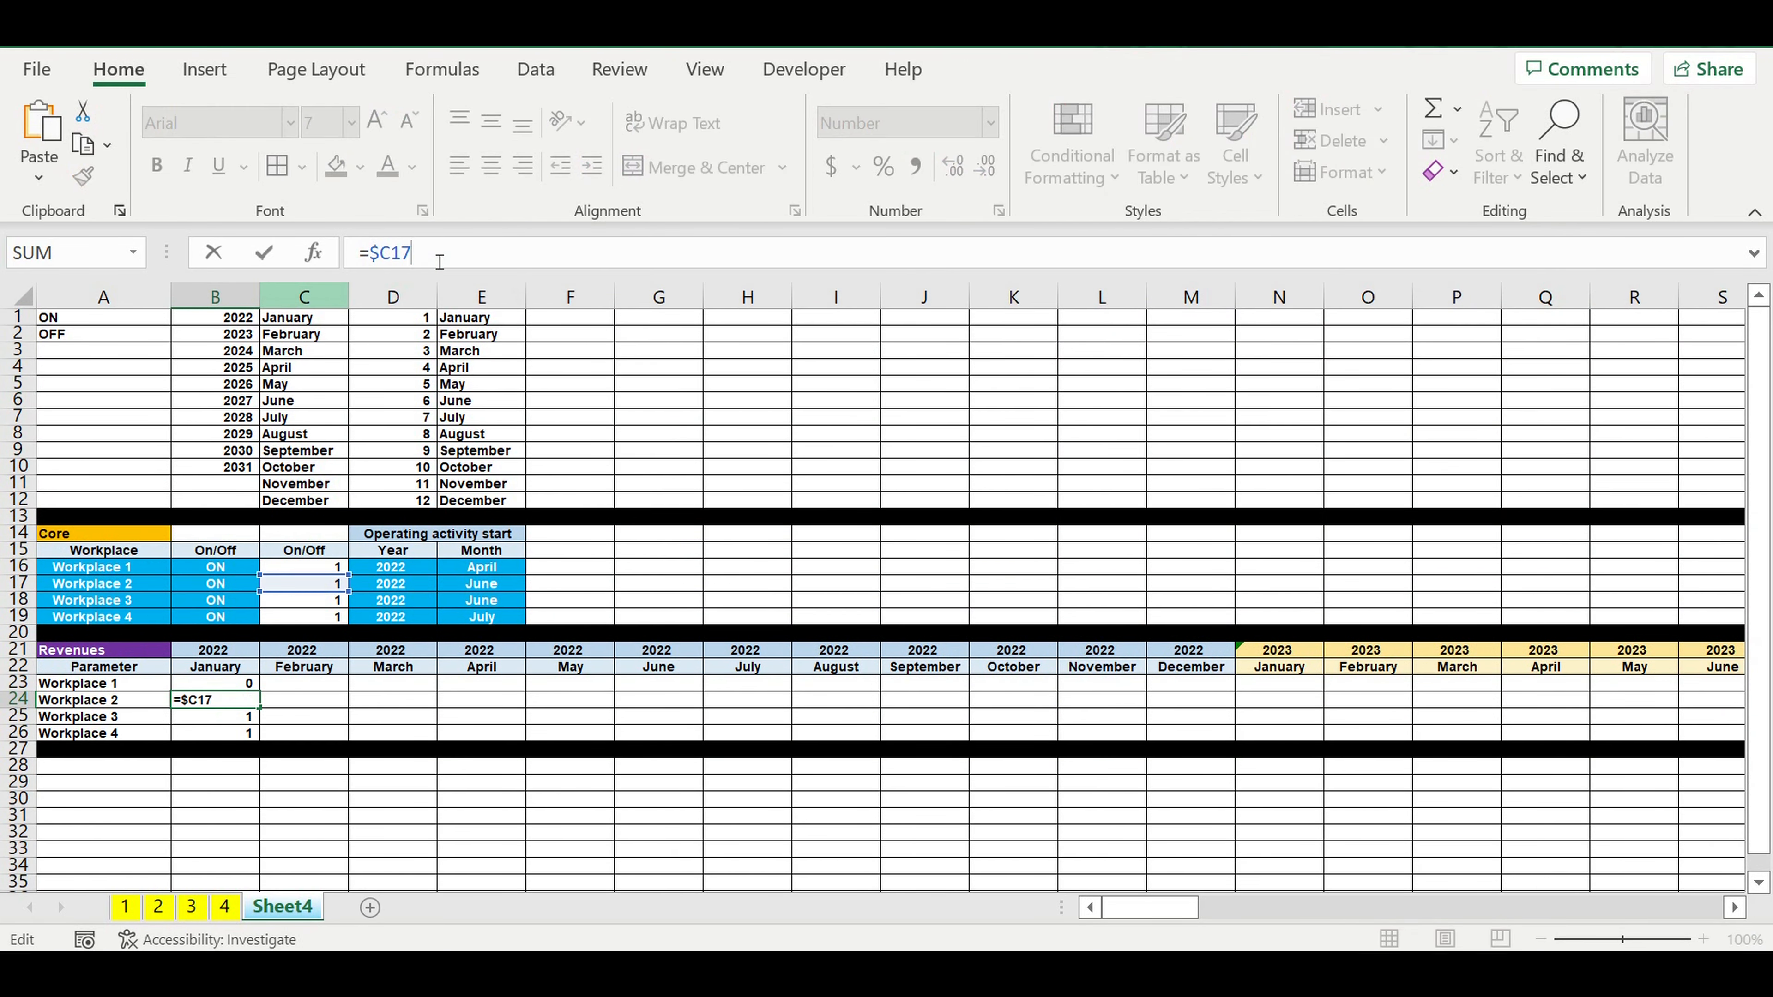
key(ctrl+v)
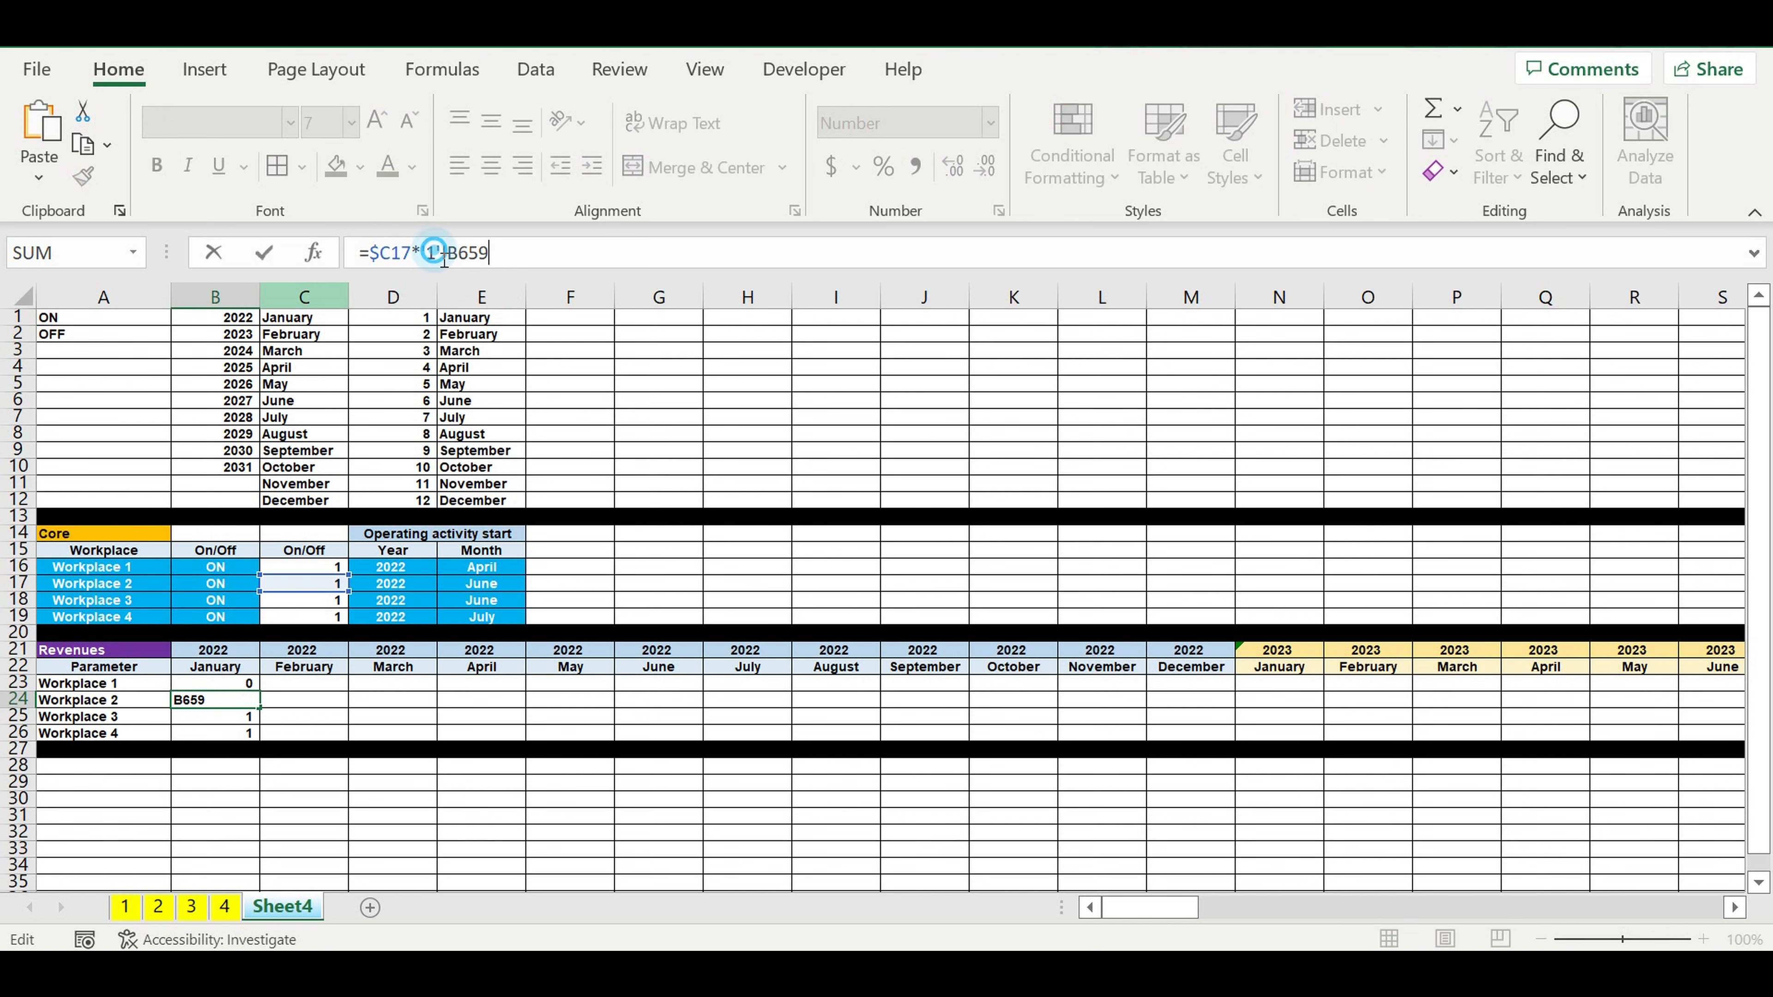
double_click(440, 257)
text(2)
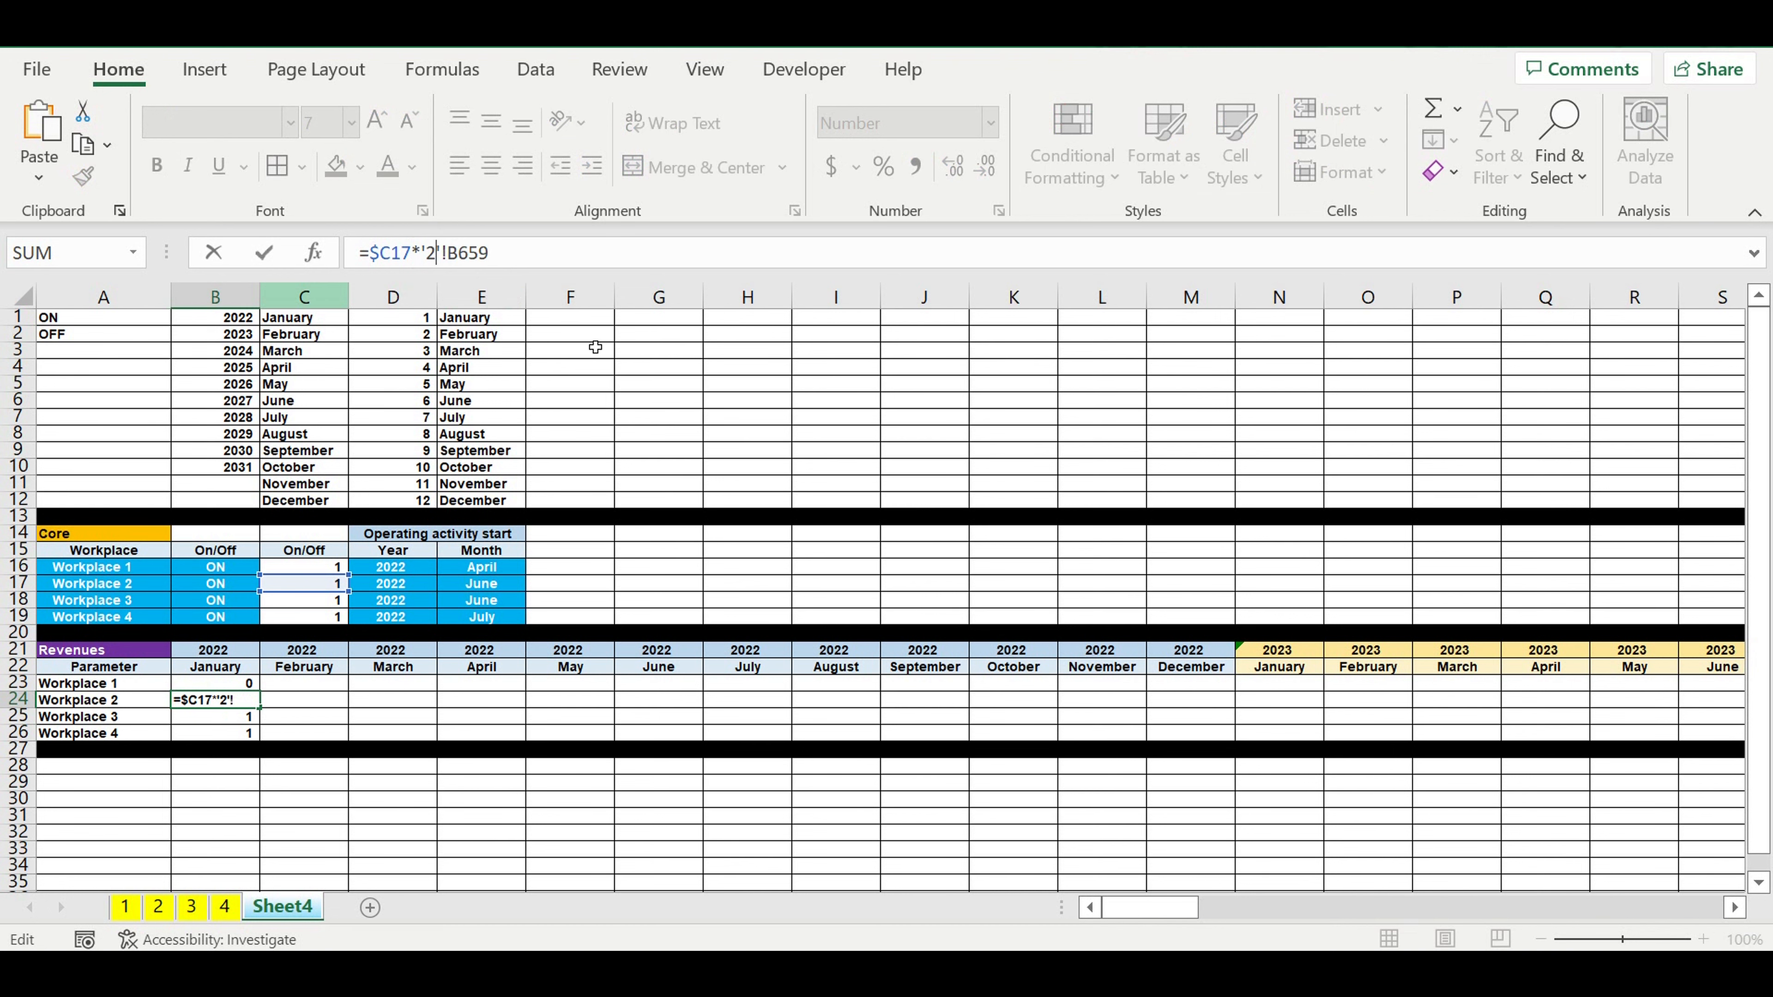
key(Return)
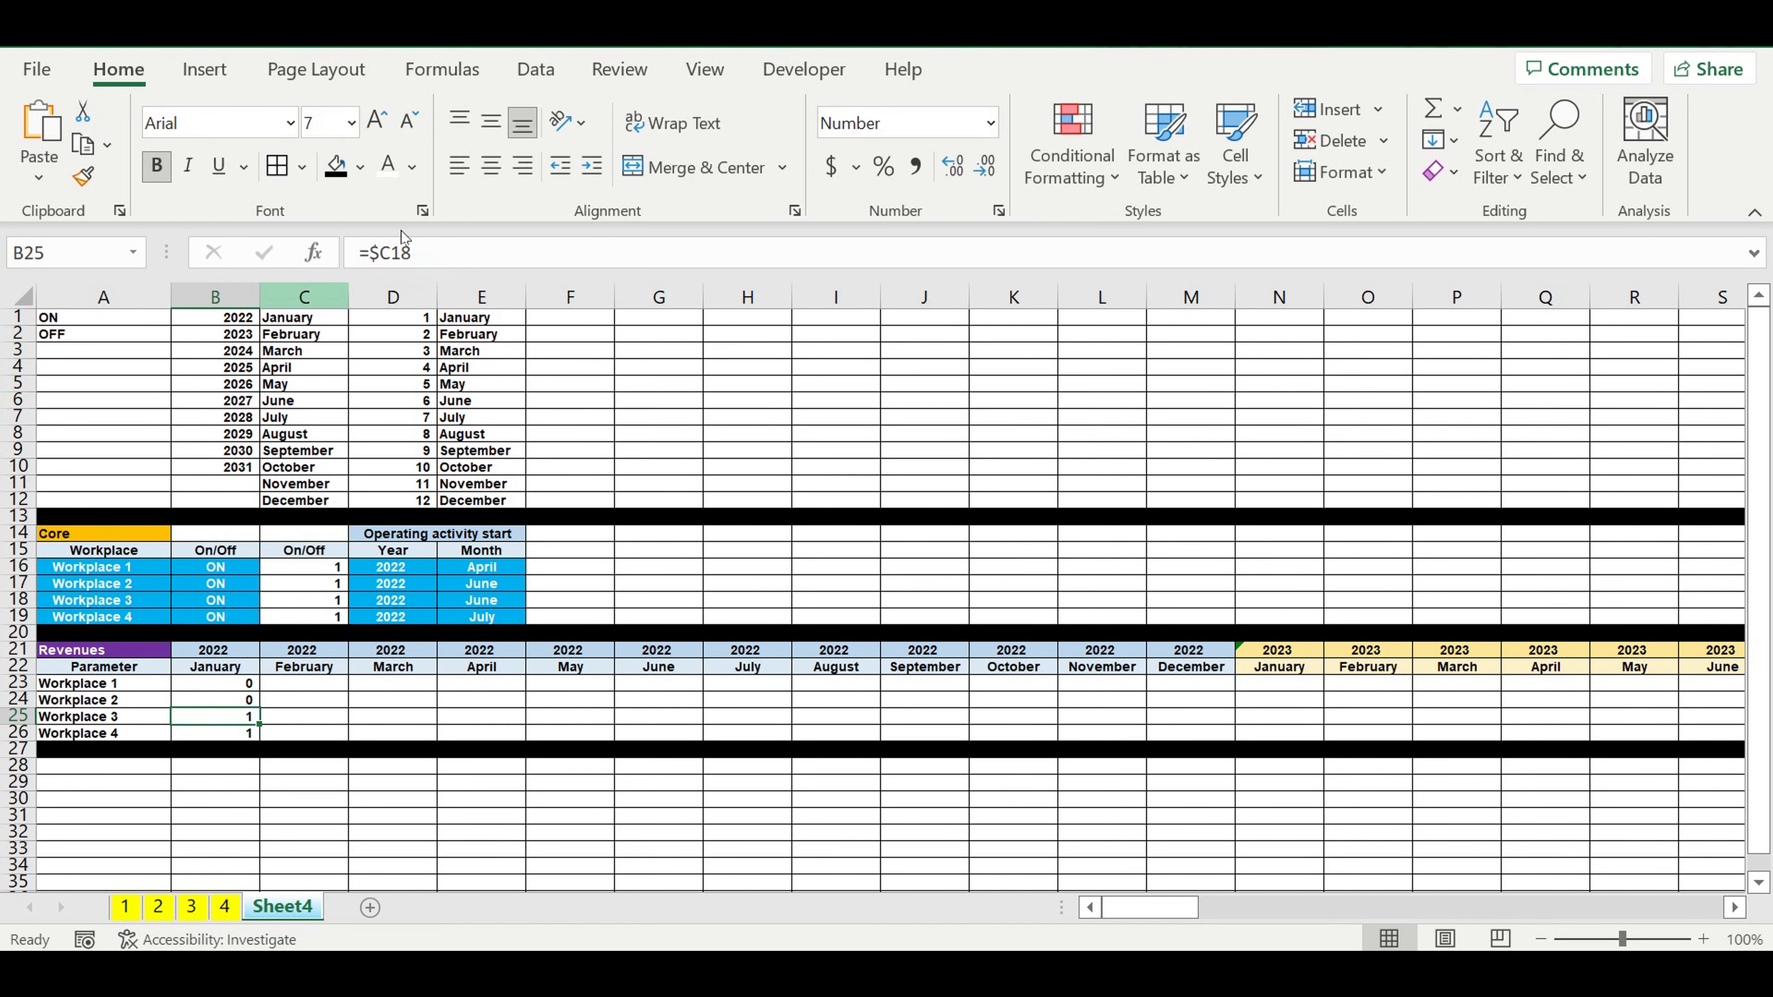
Complete Workplace 3's January revenue formula in B25 as =$C18*'3'!B659.
click(450, 256)
text(*'1'!B659)
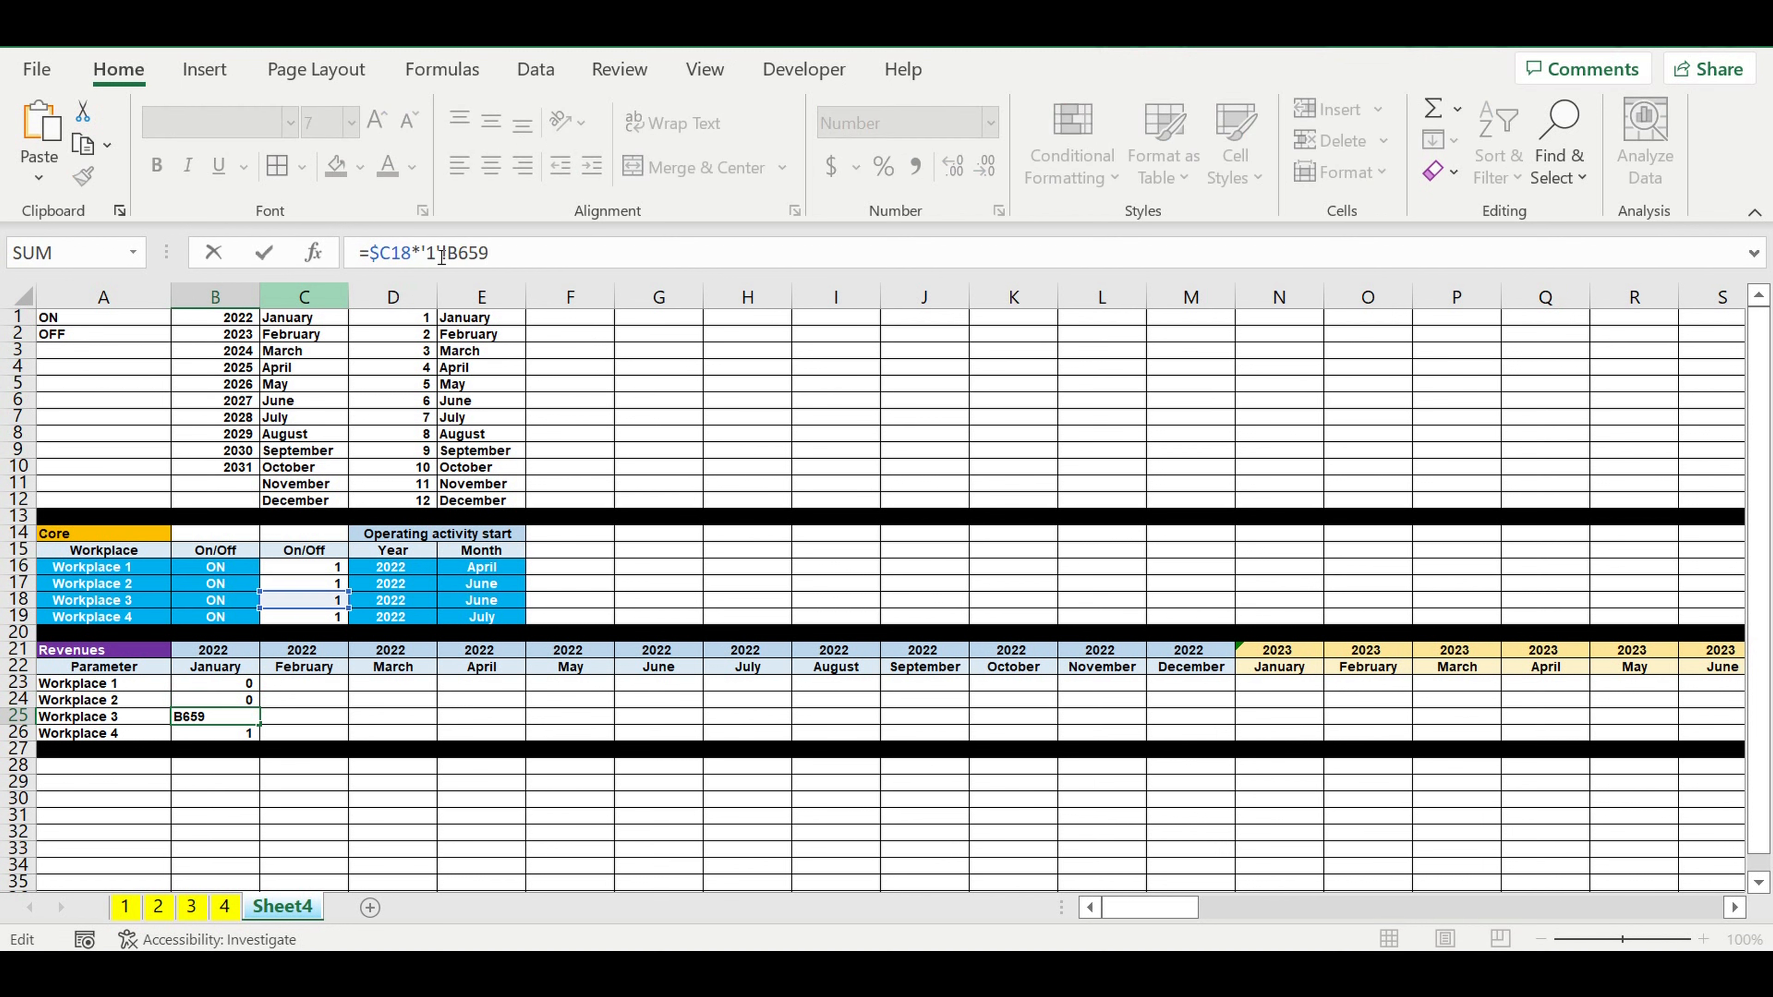
double_click(432, 253)
click(438, 253)
key(BackSpace)
text(3)
key(Return)
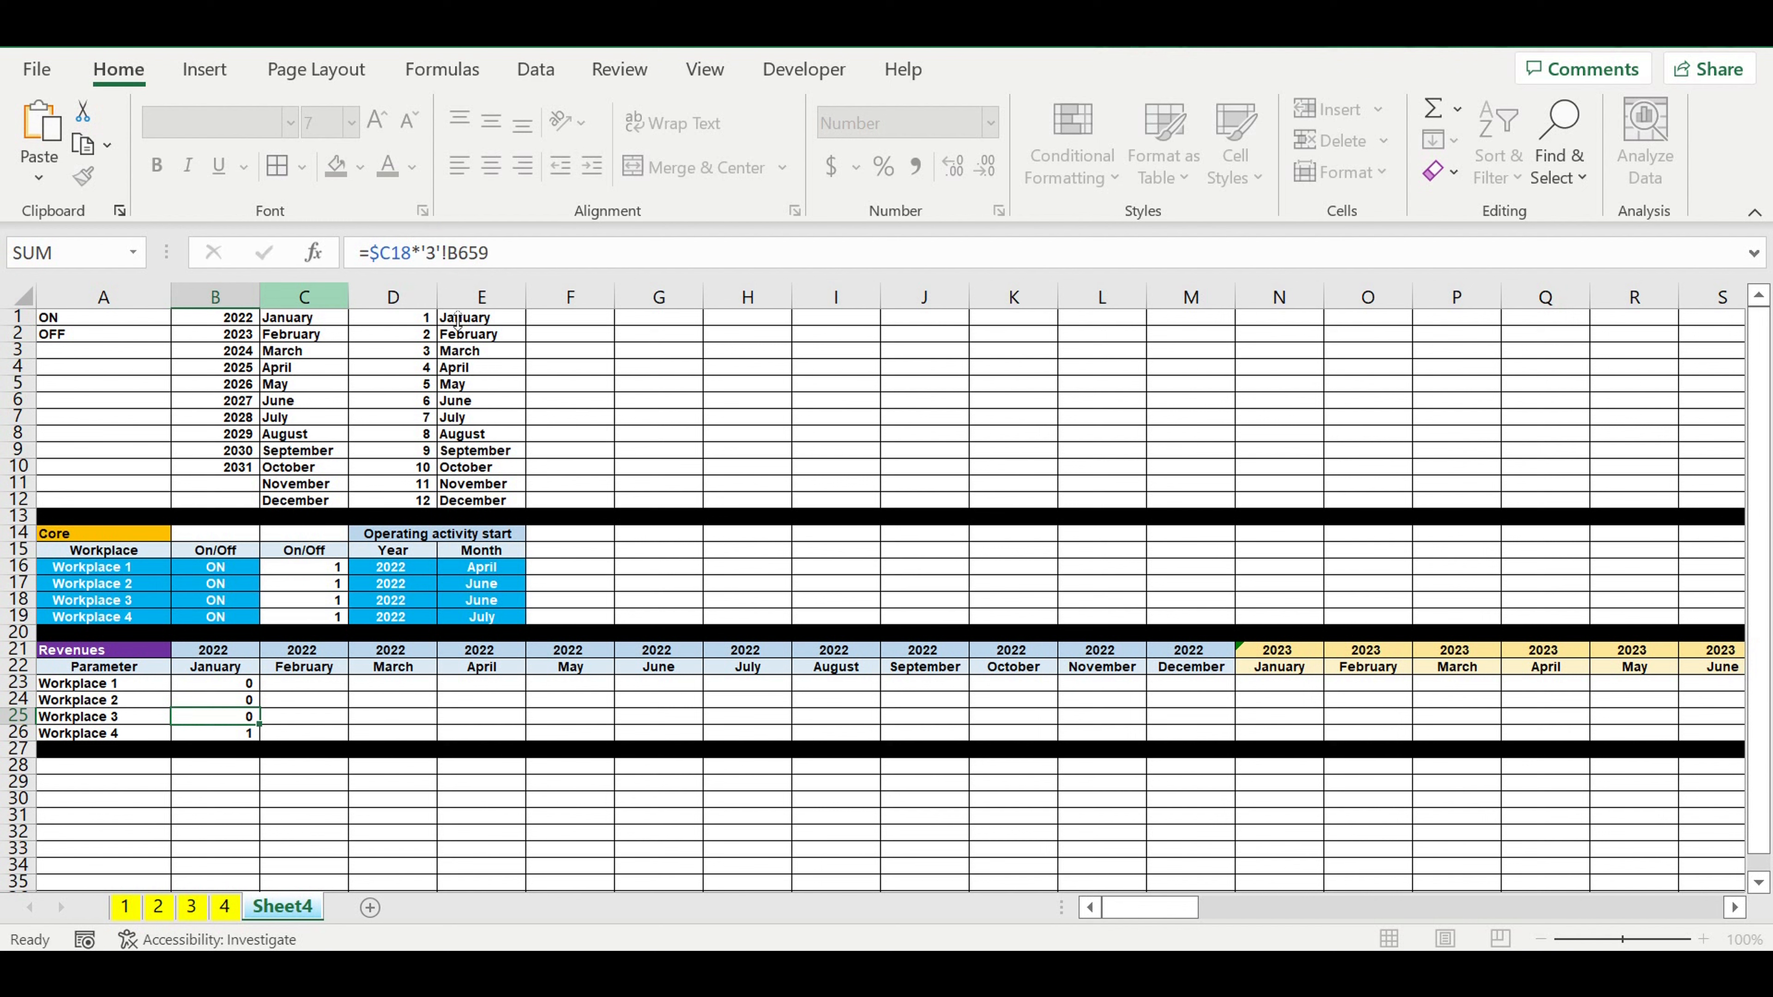
Complete Workplace 4's January revenue formula in B26 as =$C19*'4'!B659.
click(439, 256)
text(*'1'!B659)
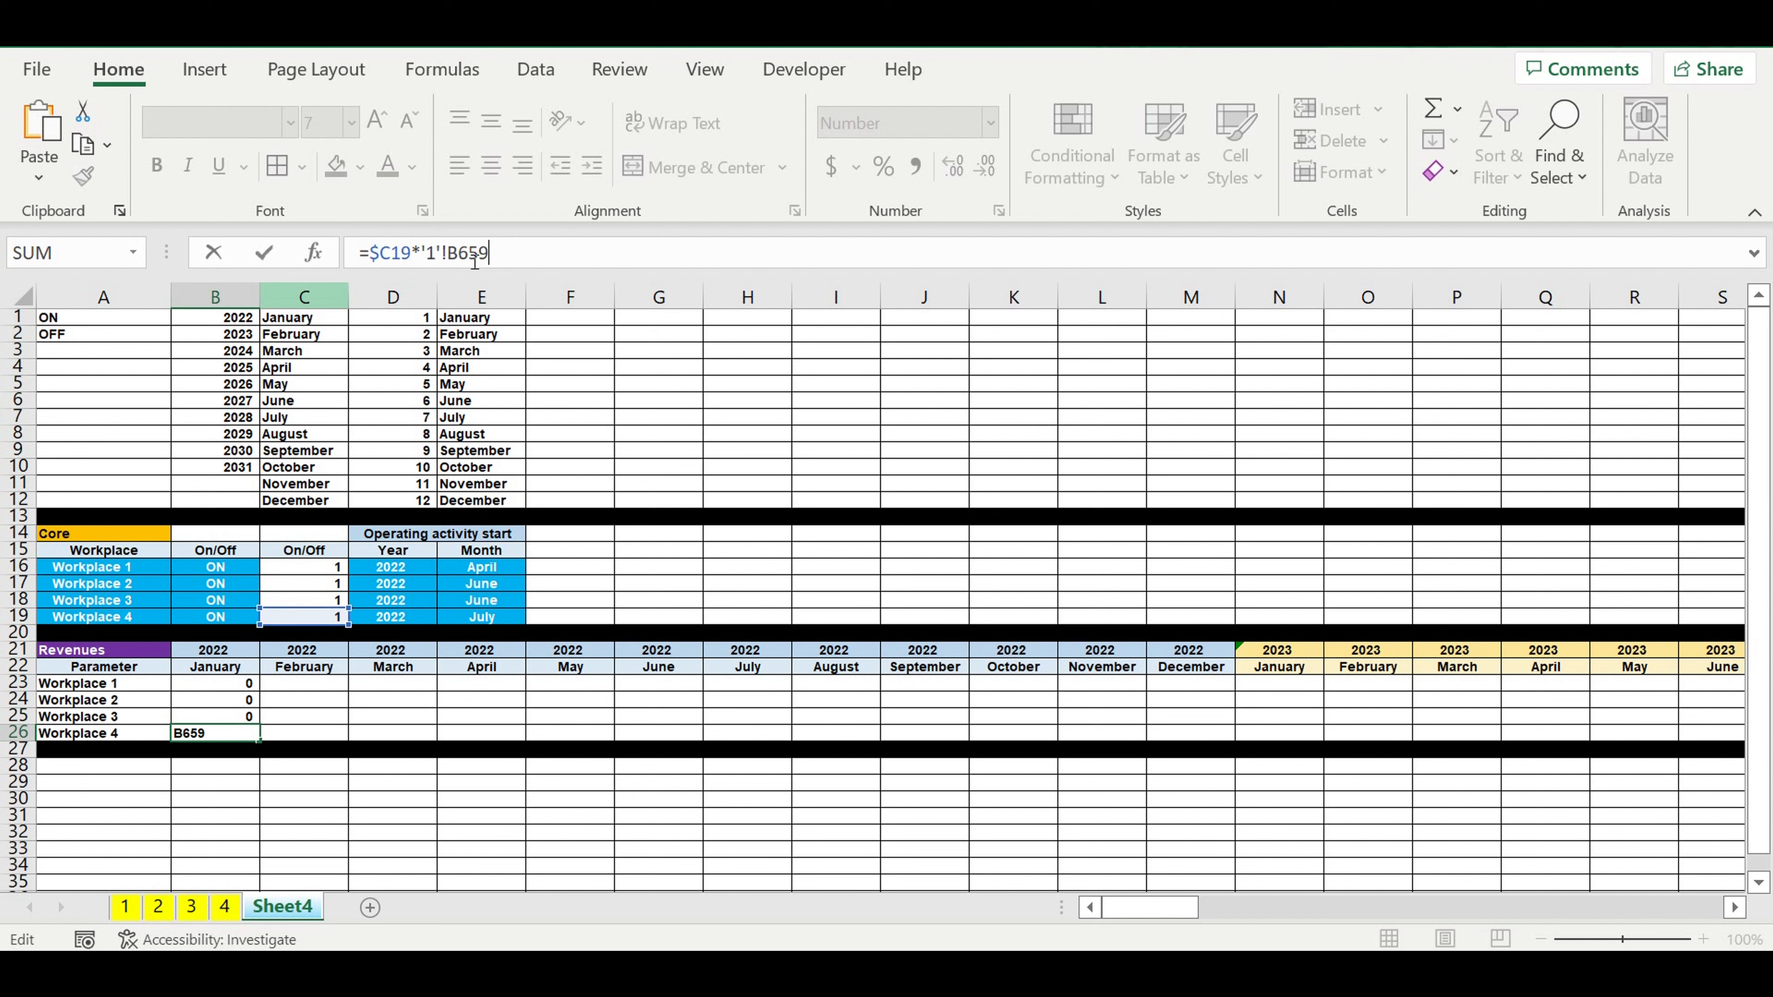
double_click(428, 254)
text(4)
key(Return)
Check the four January formulas, and fill B23:B26 across the months through December 2031 in column DQ.
click(230, 684)
drag(232, 724, 230, 749)
click(227, 687)
key(Down)
key(Down)
key(Down)
drag(230, 688, 488, 733)
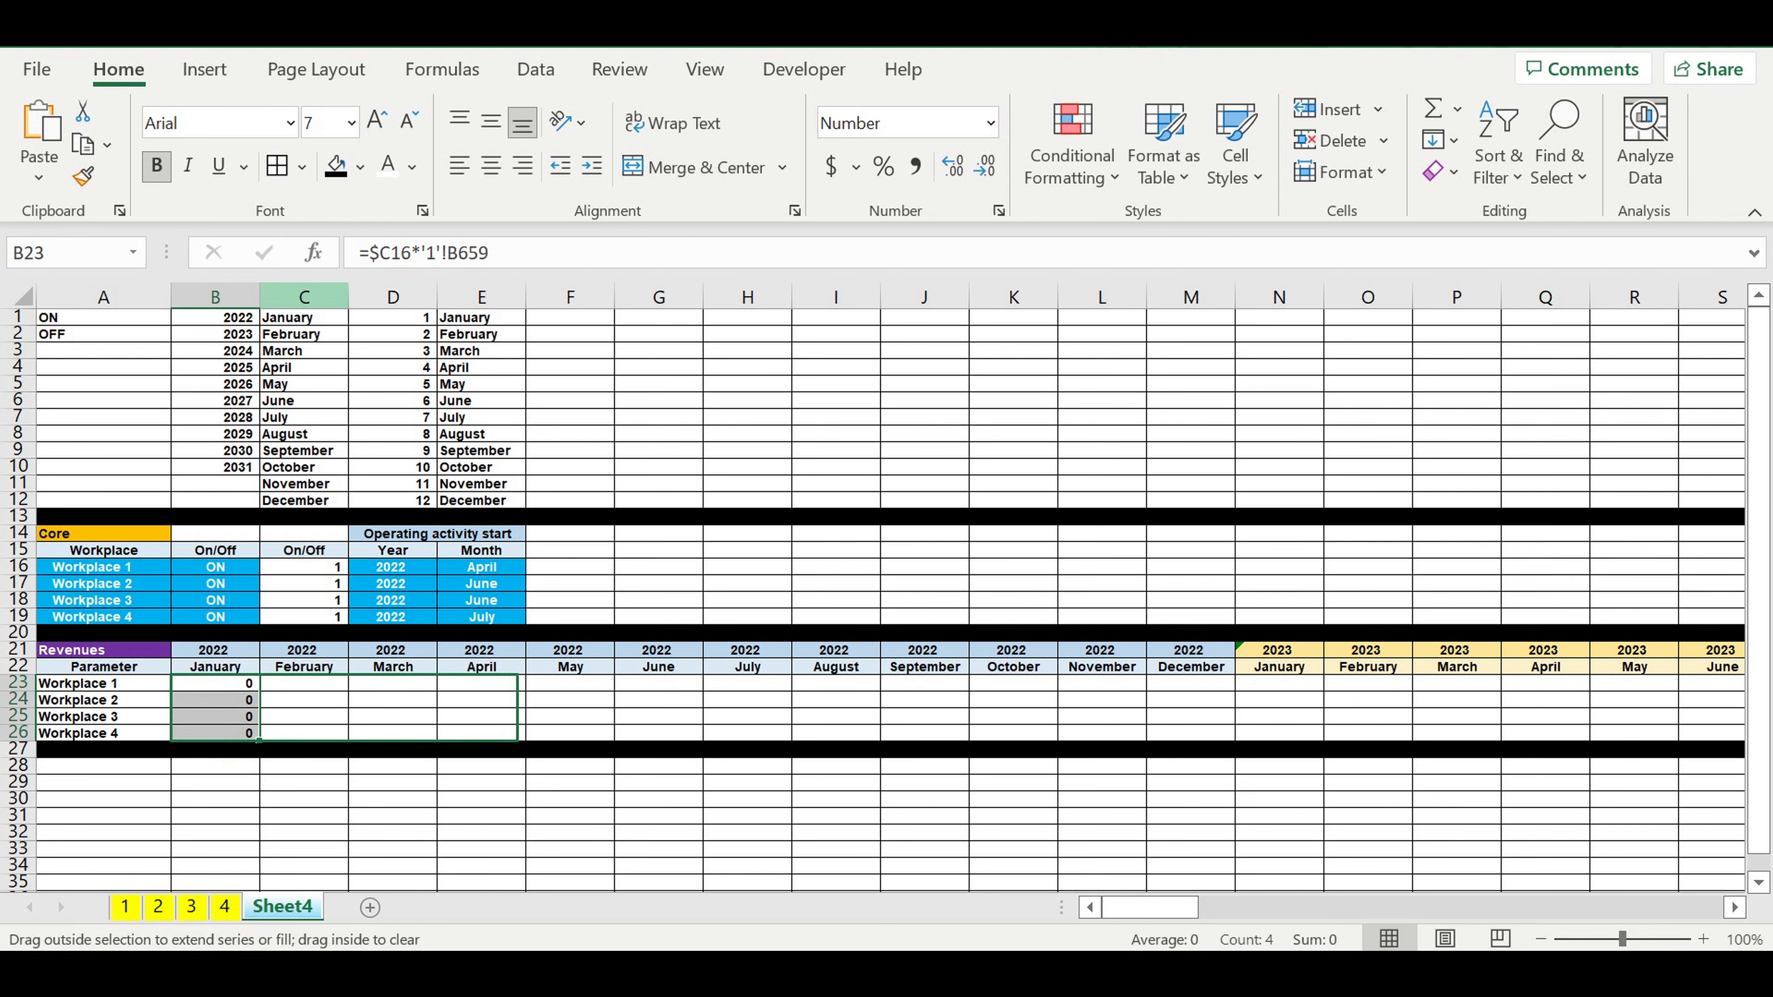
mouse_move(1766, 821)
mouse_down()
mouse_move(1732, 801)
mouse_move(1767, 803)
mouse_up()
drag(1770, 712, 1598, 700)
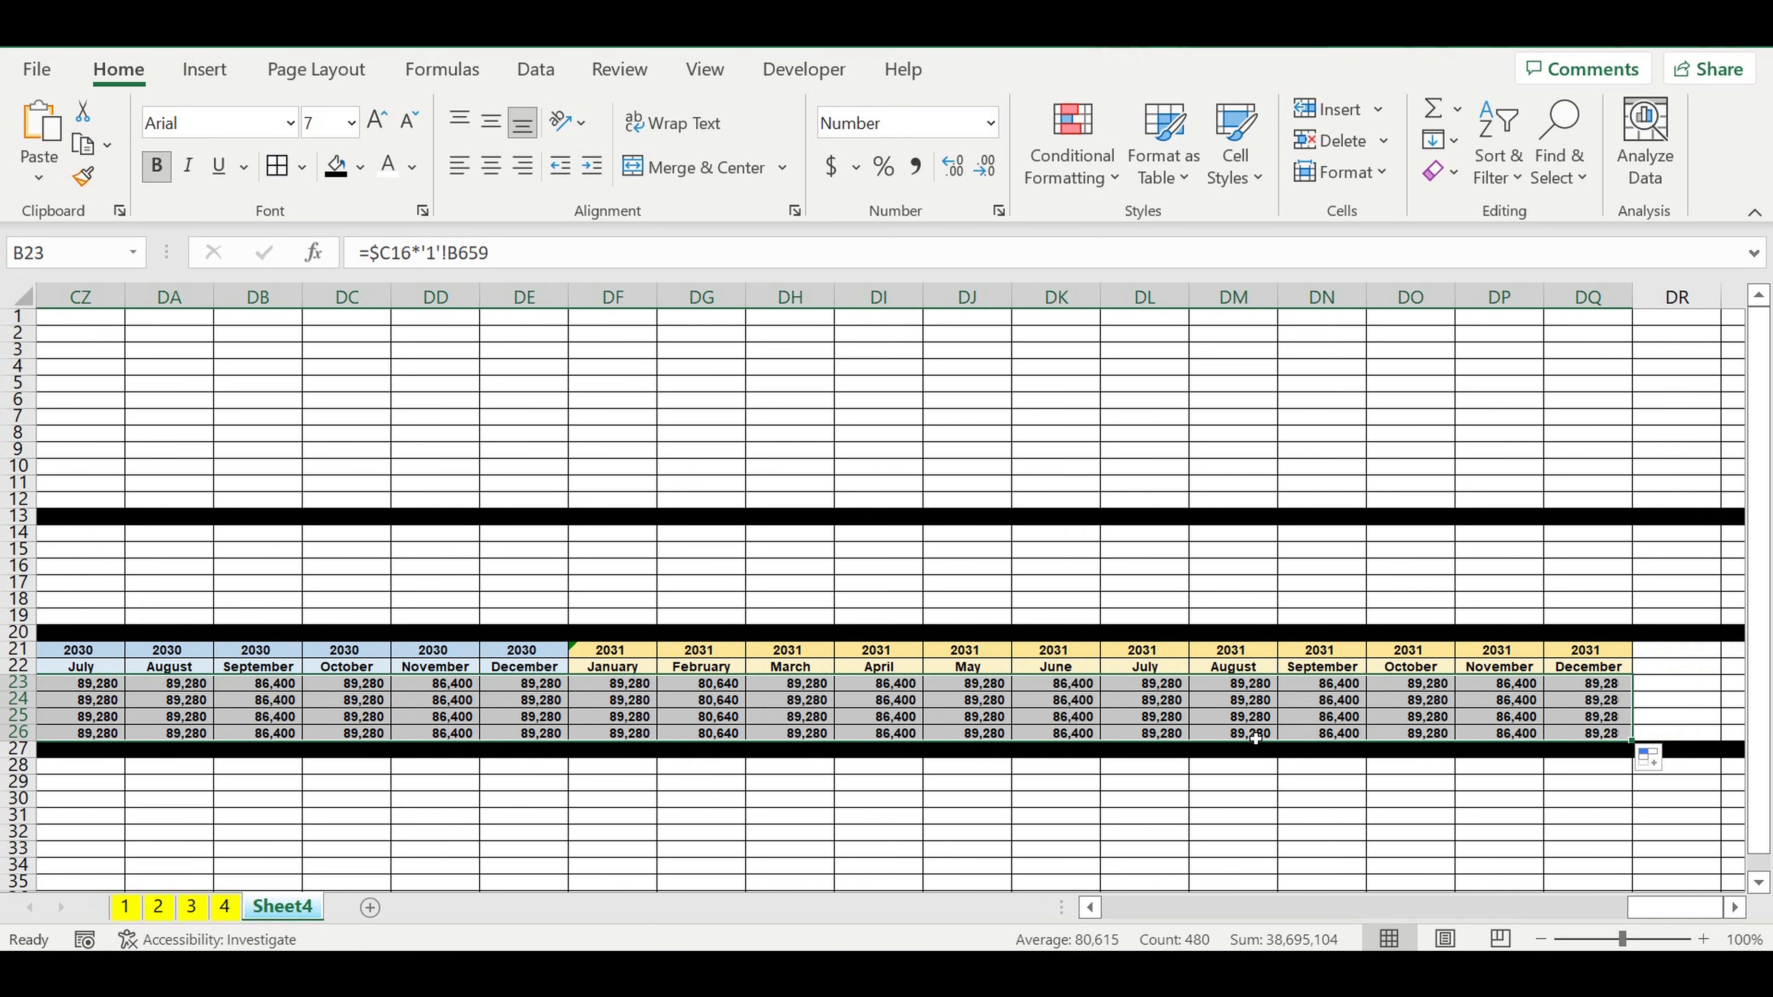
click(1308, 786)
drag(1676, 908, 358, 895)
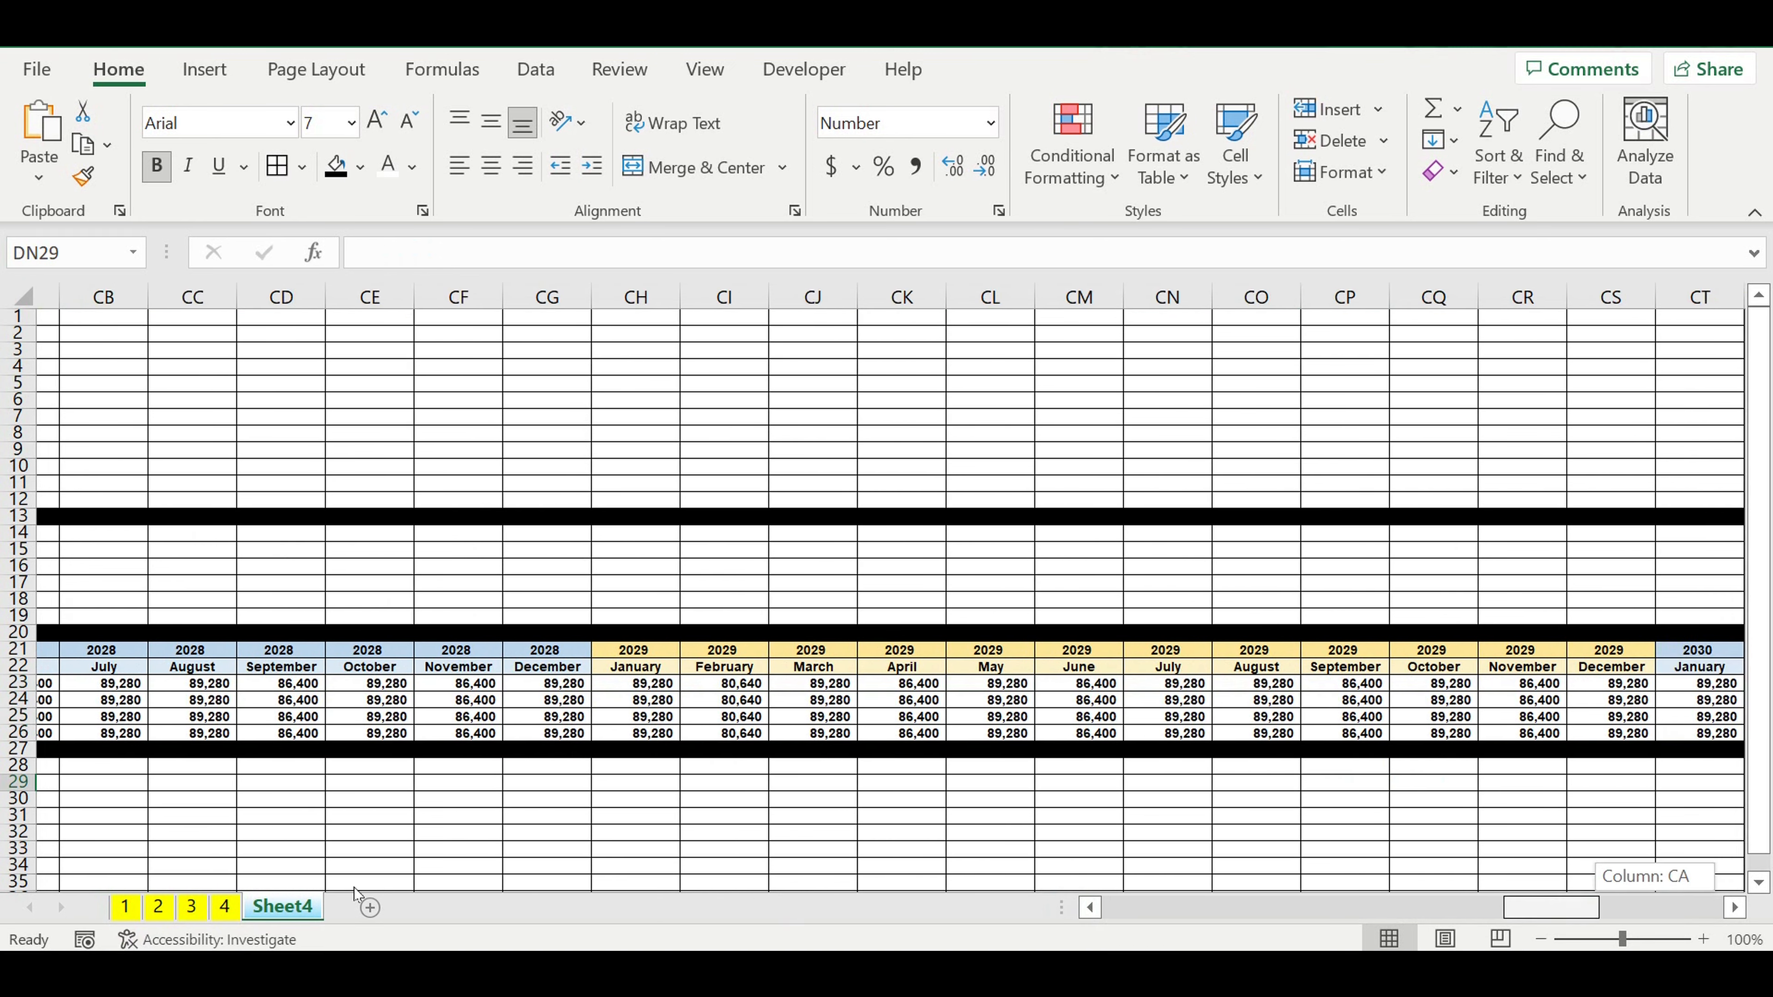
click(160, 800)
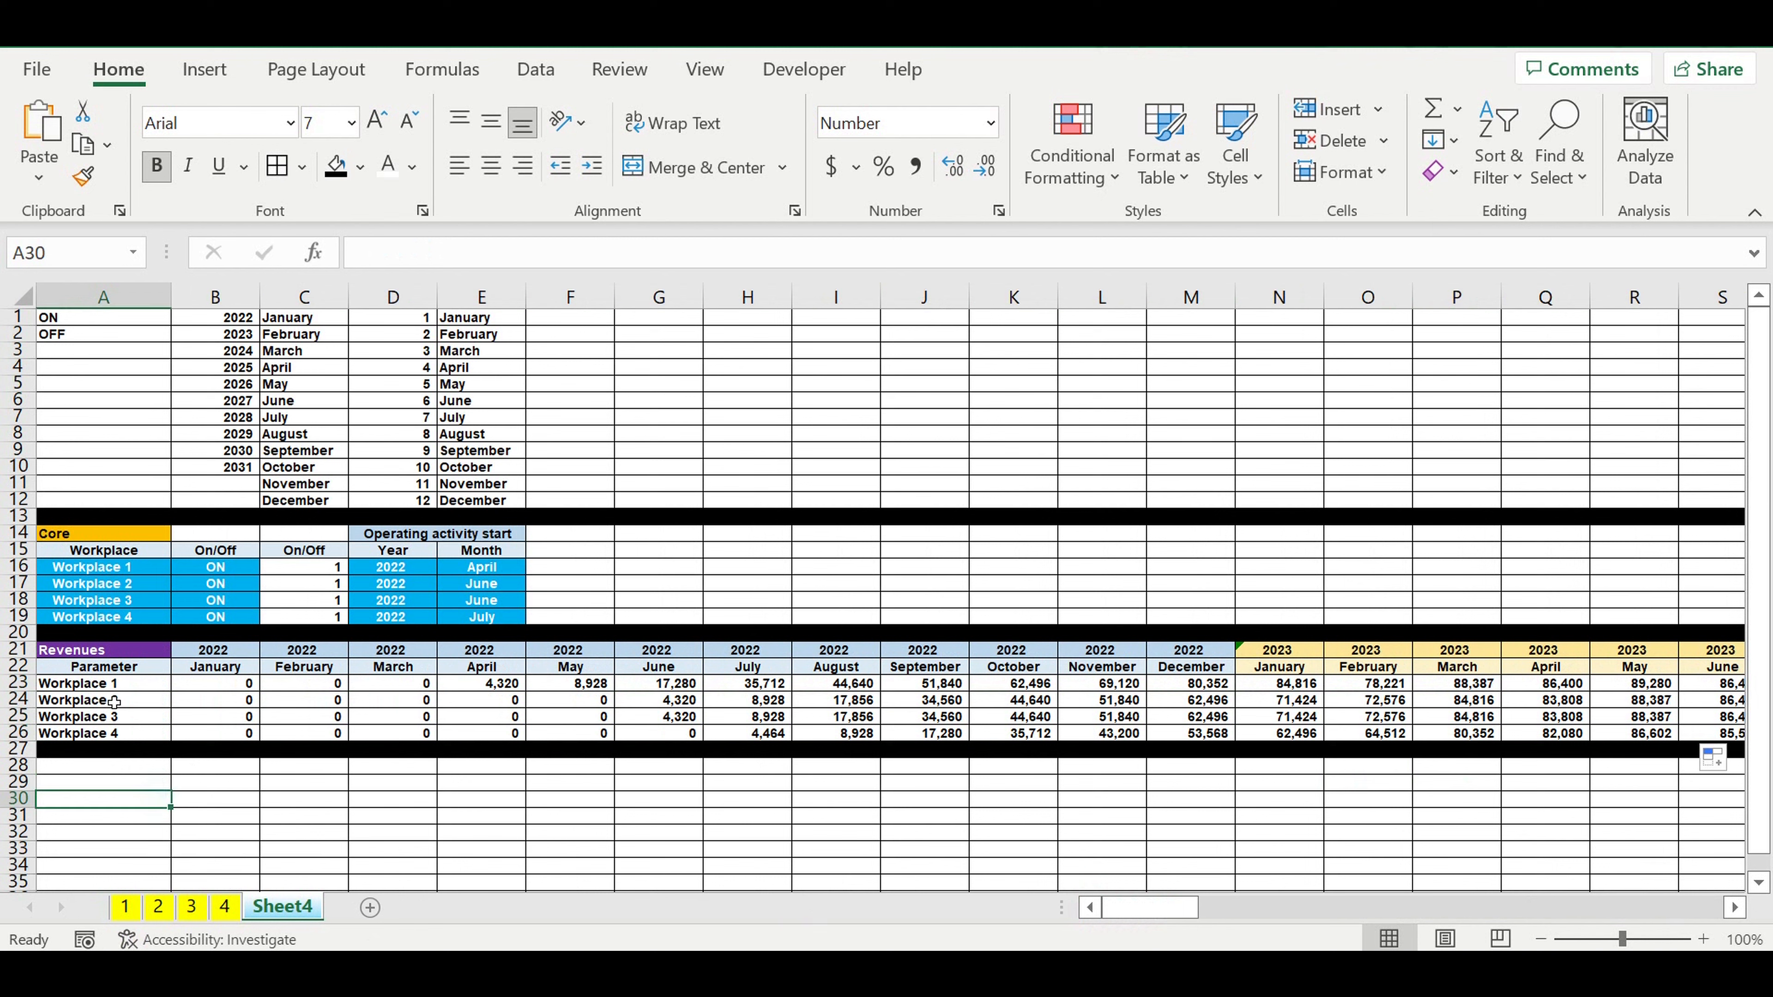
Apply a bright green fill to the whole of rows 23 to 26, the workplace revenue rows.
click(14, 684)
drag(15, 691, 17, 734)
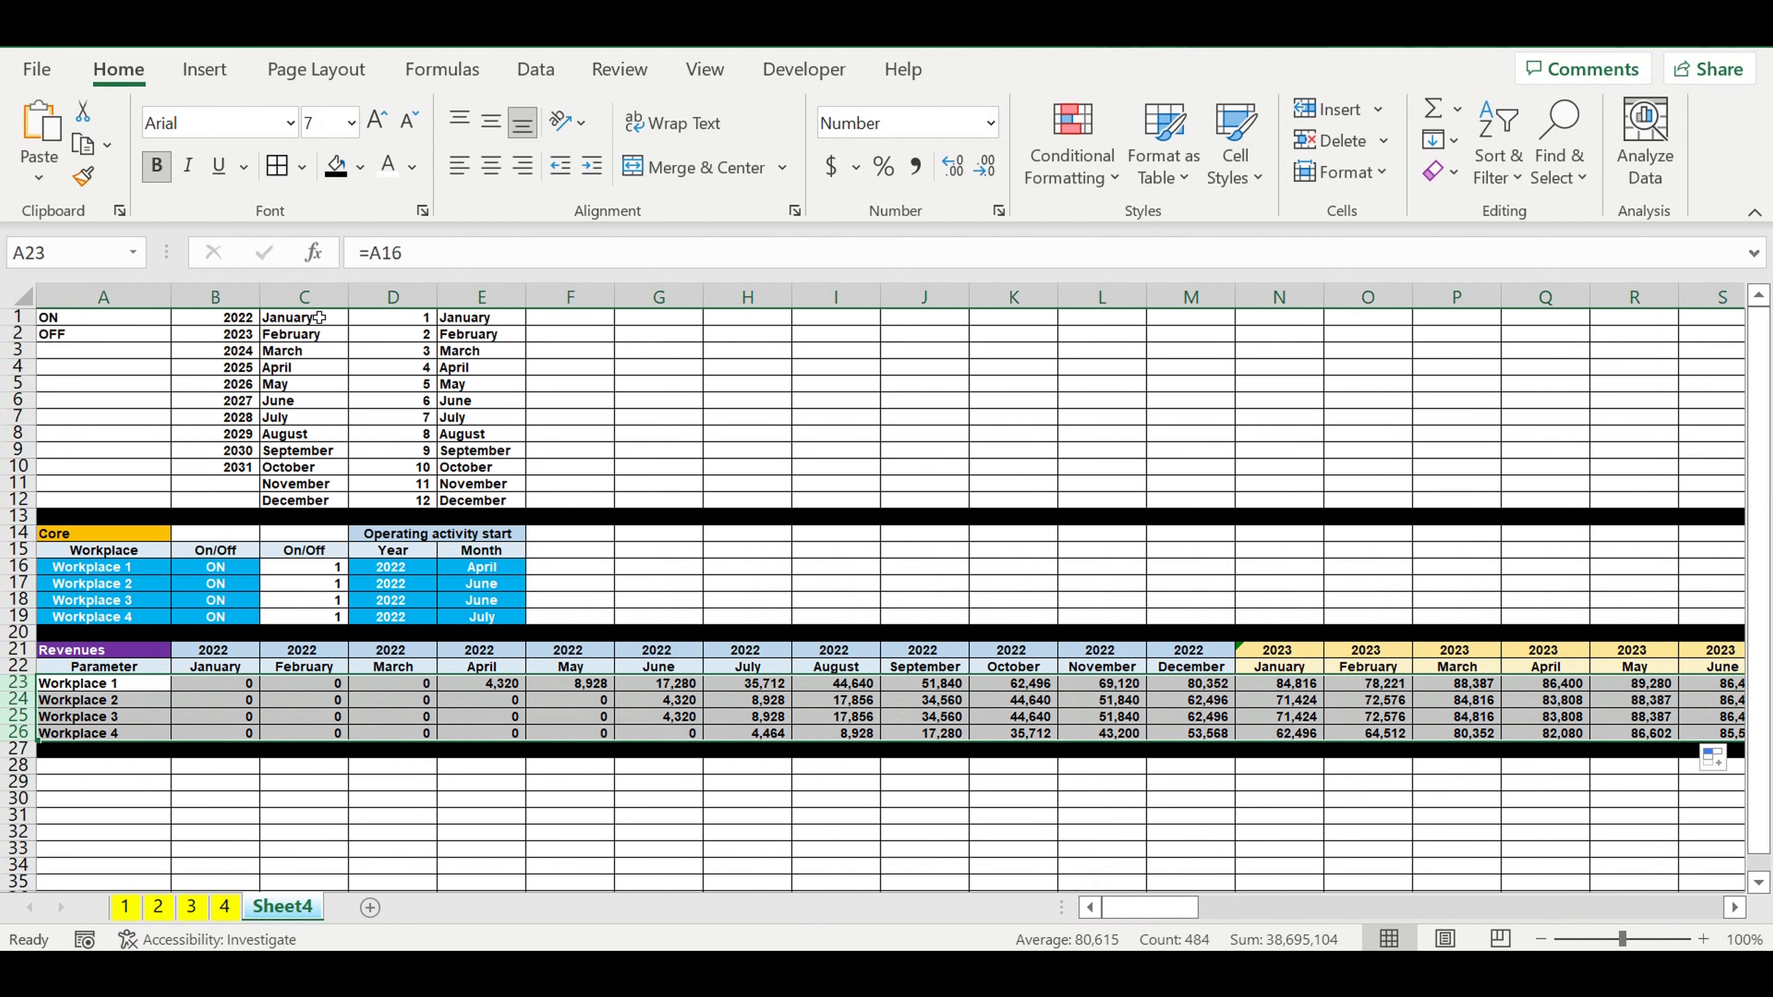
click(364, 166)
click(342, 508)
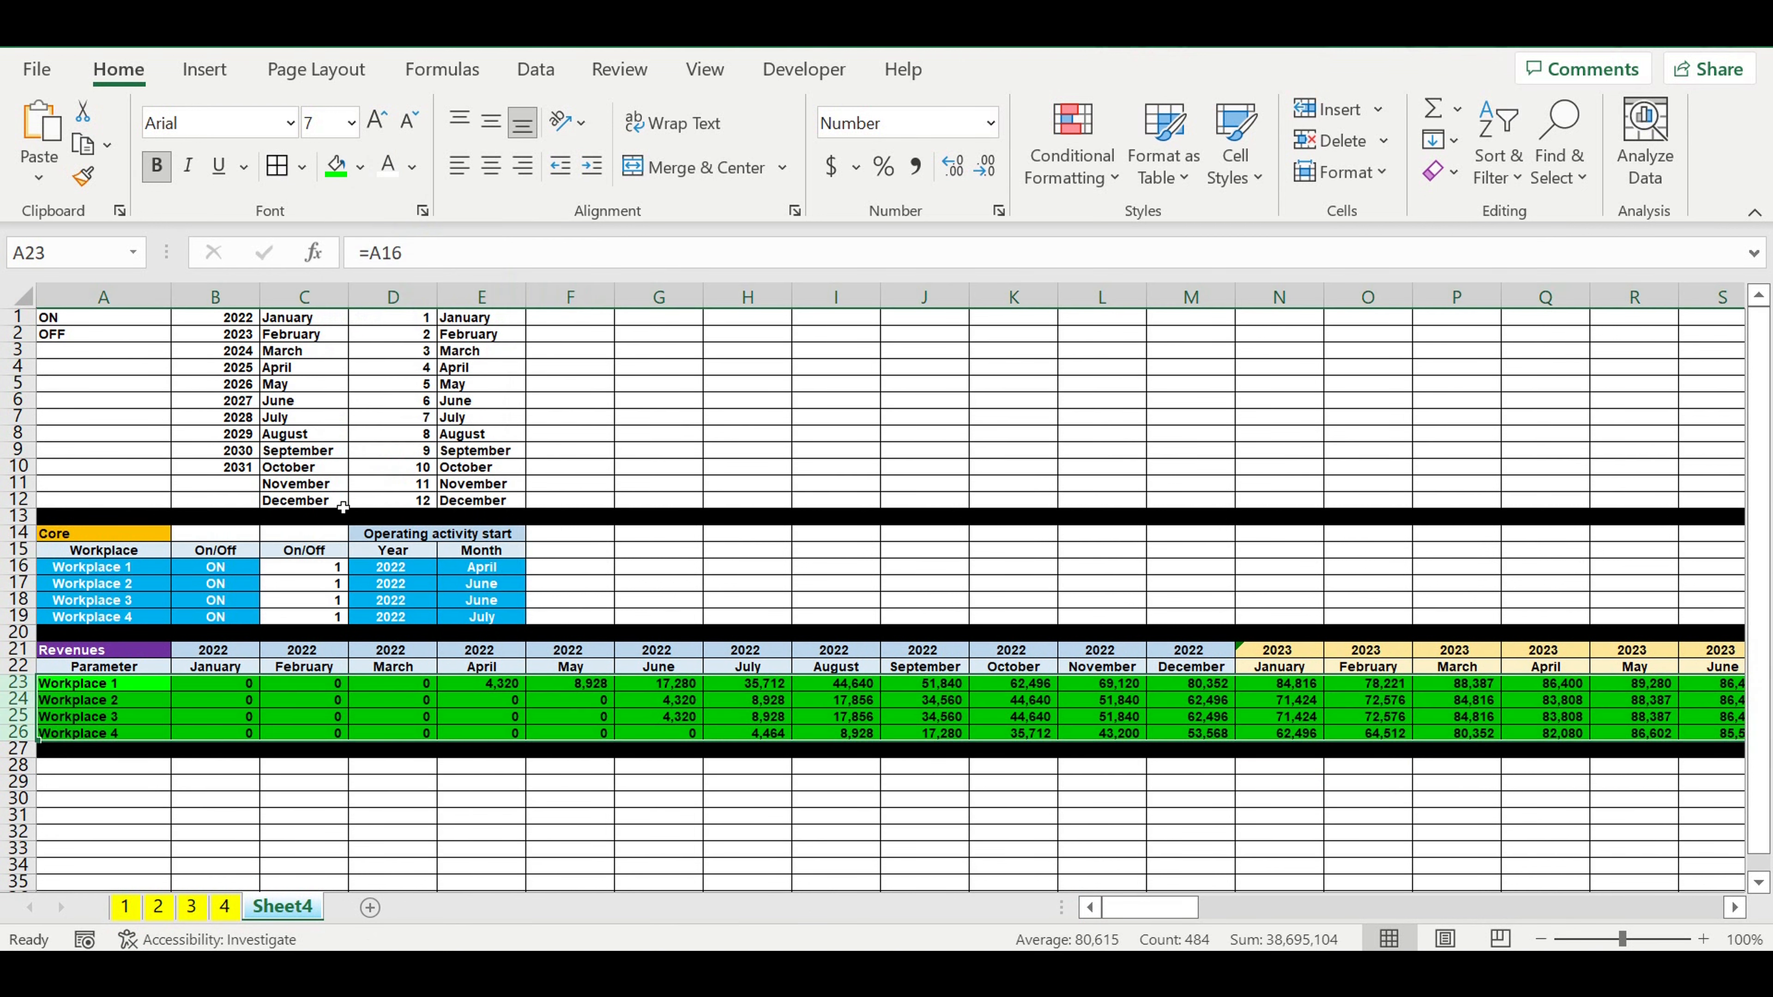
click(799, 754)
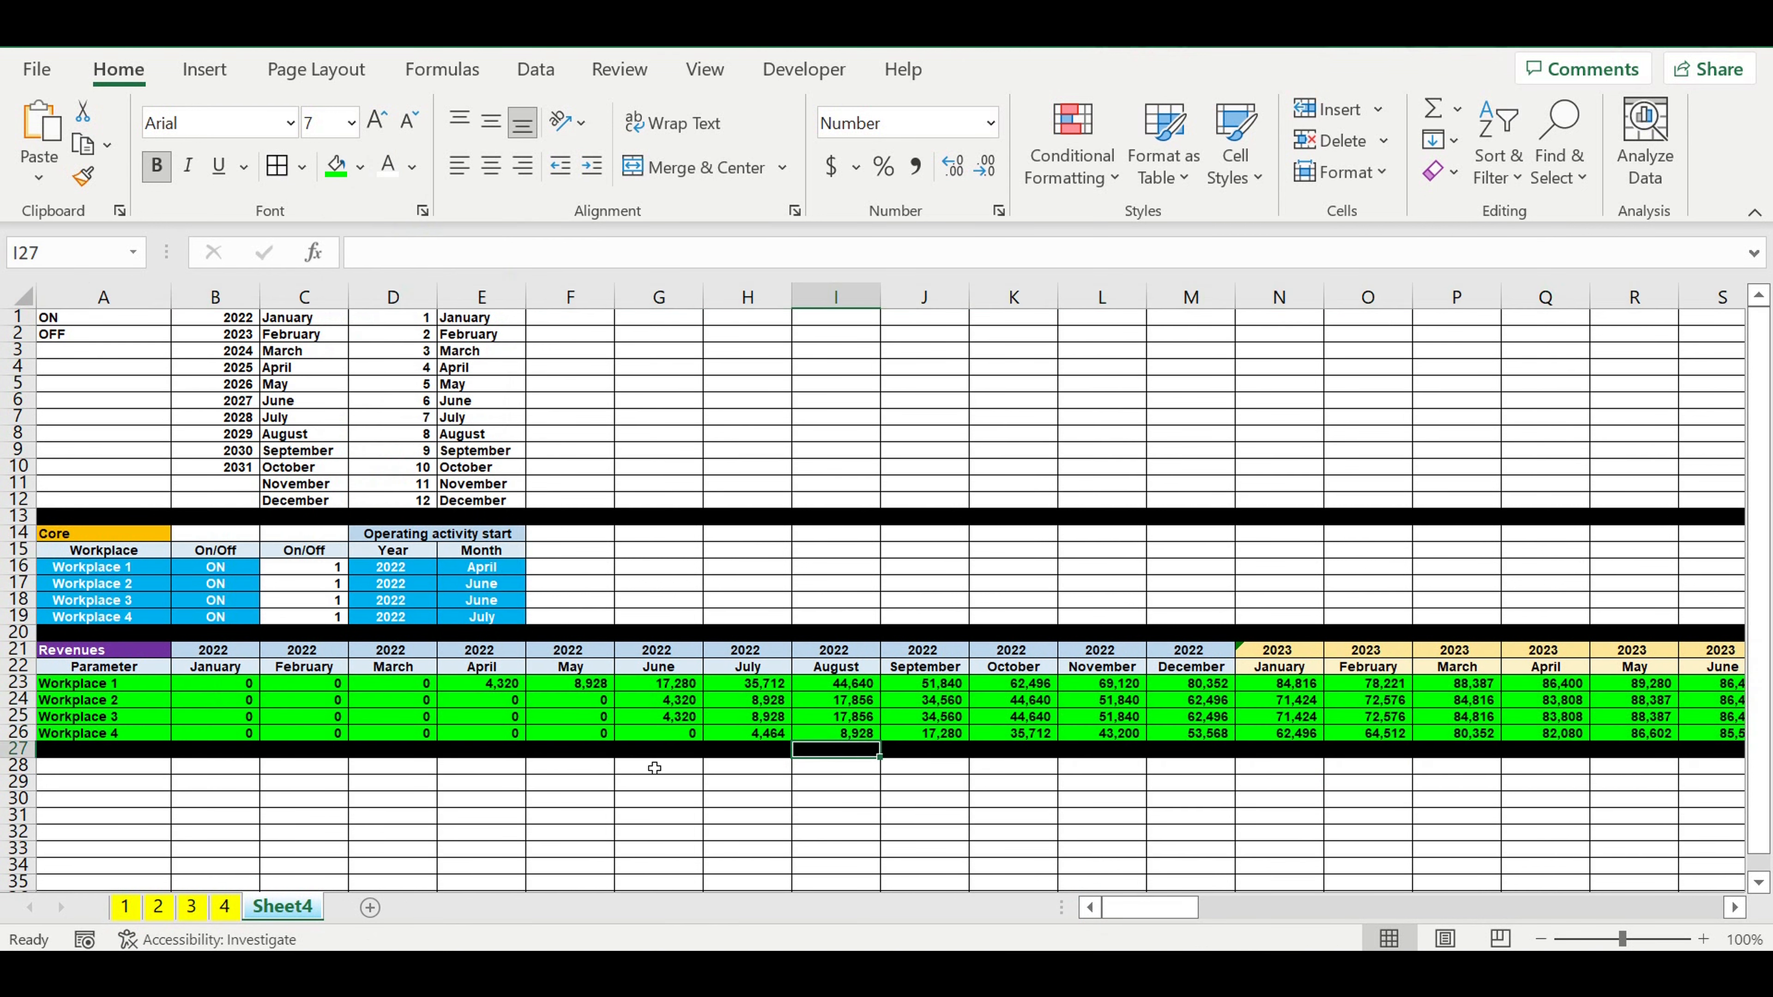
Set Workplace 2's On/Off switch in B17 to OFF and inspect its monthly values in the Revenues block.
click(227, 586)
click(268, 584)
click(225, 622)
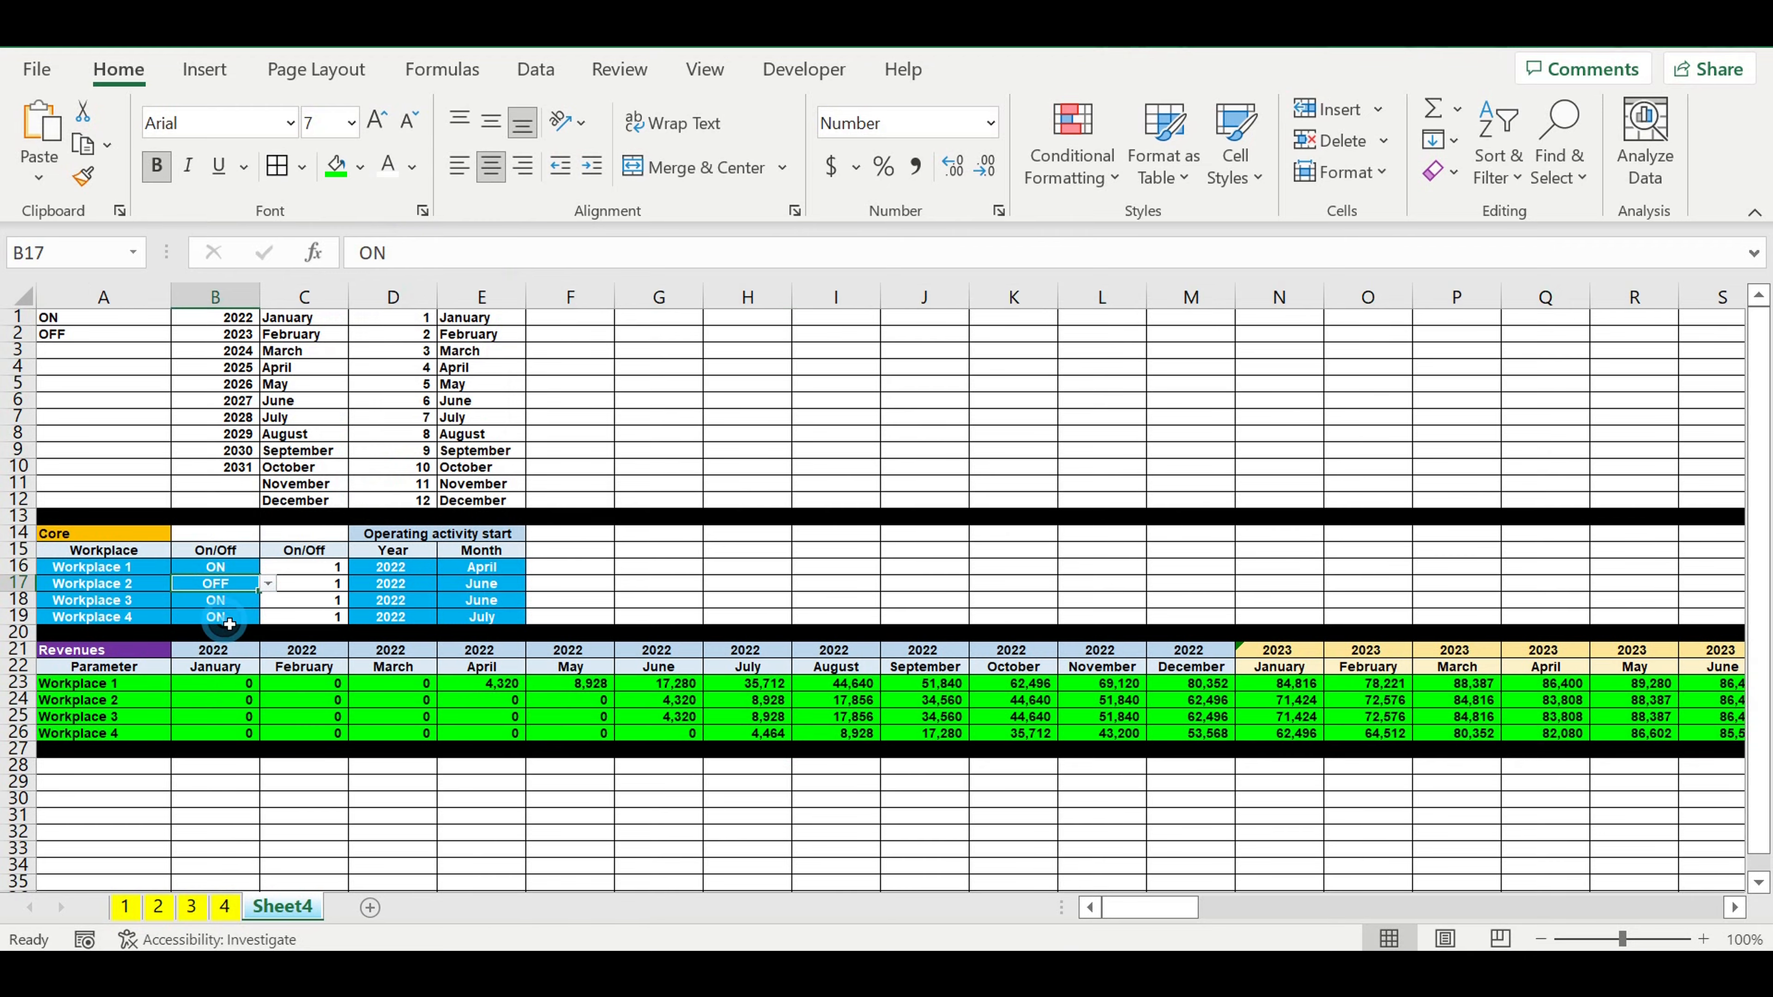
click(1104, 700)
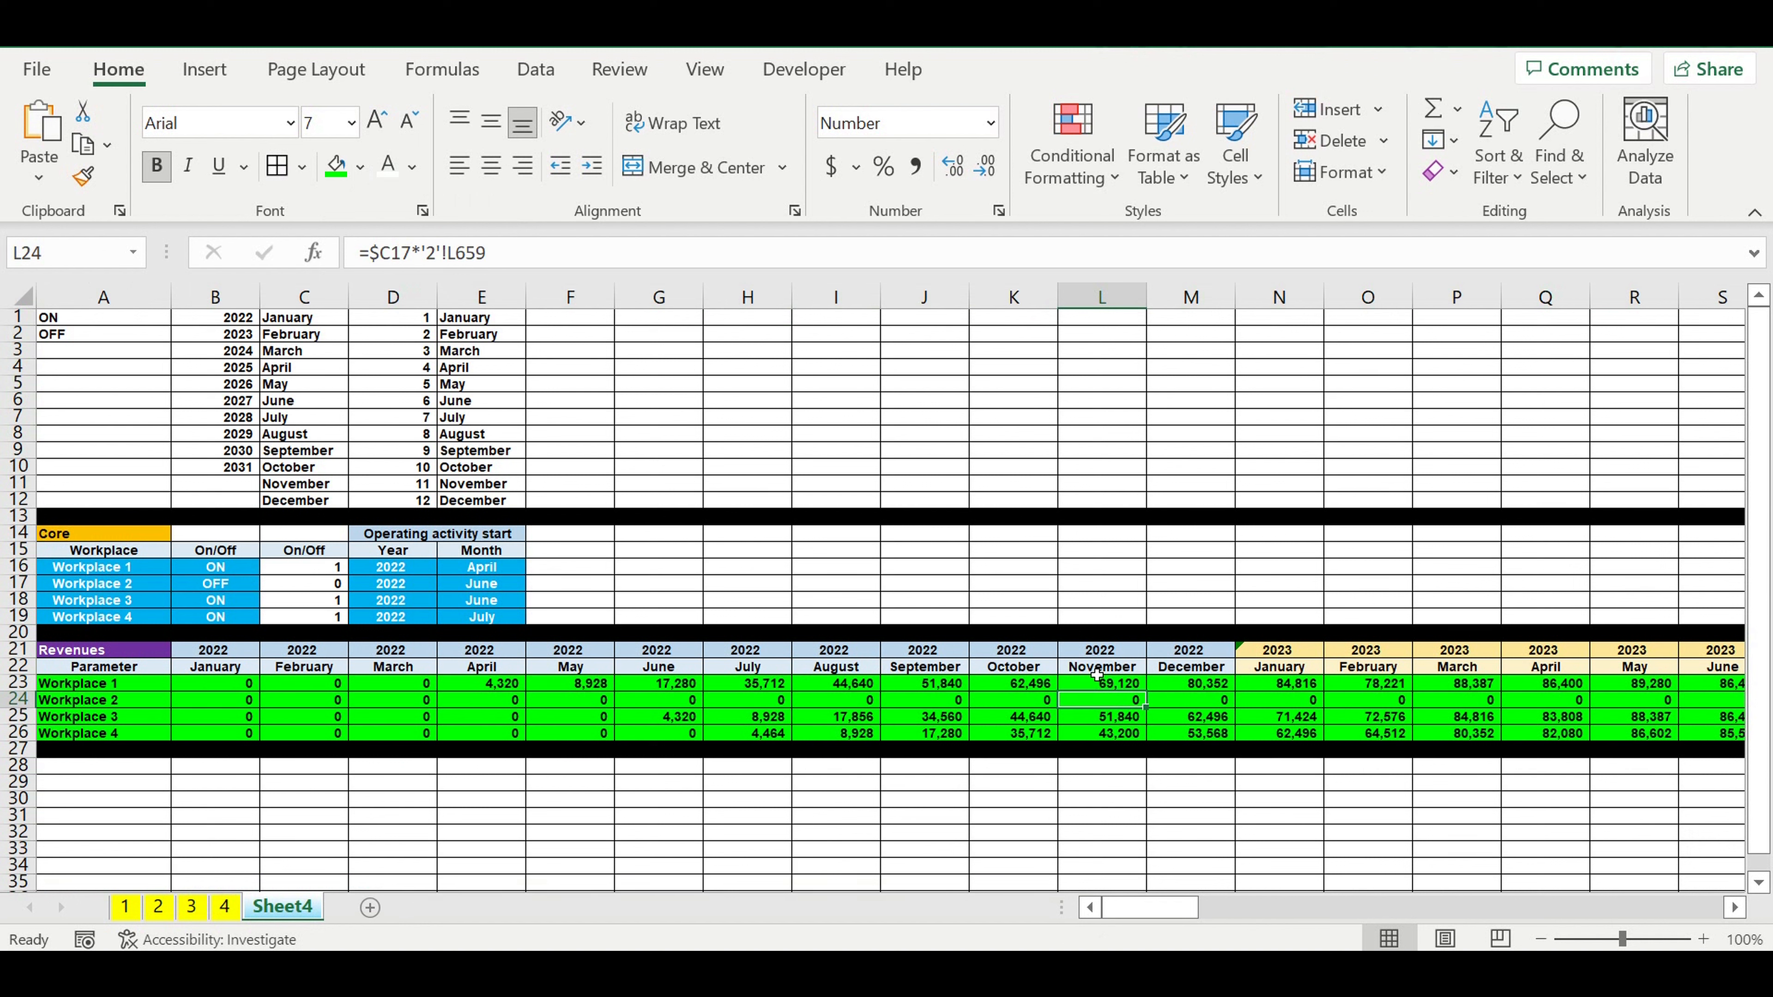
click(900, 705)
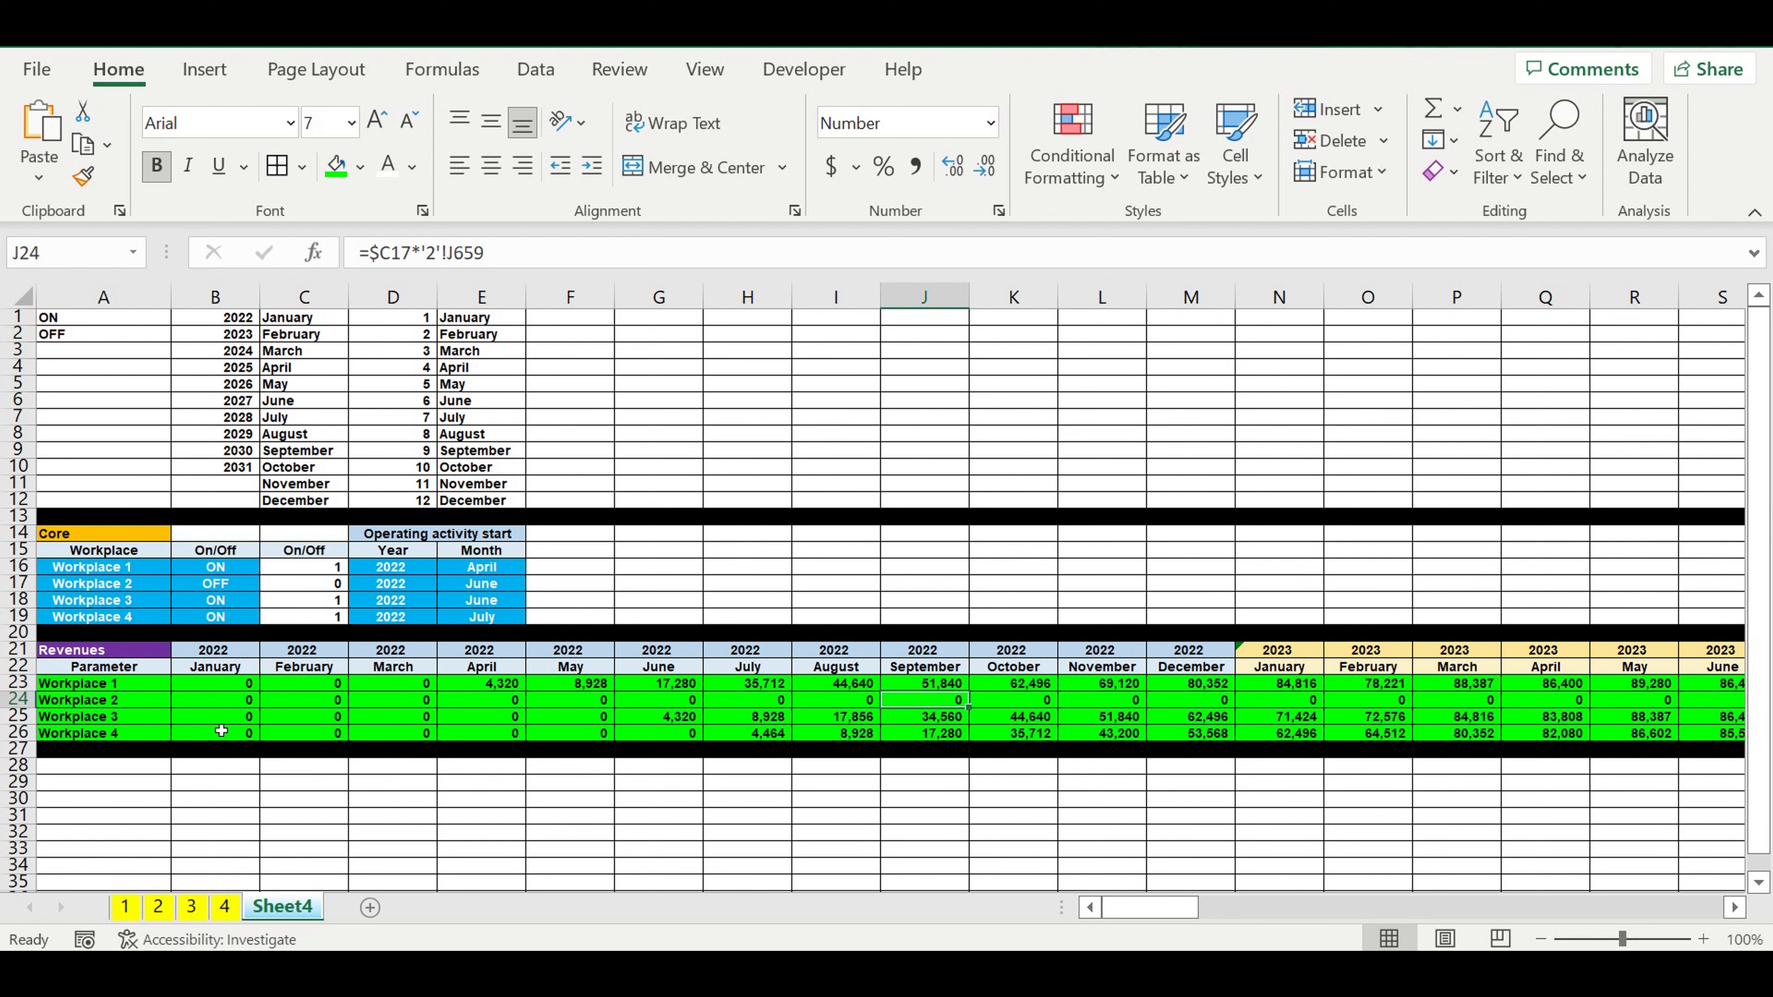
click(102, 700)
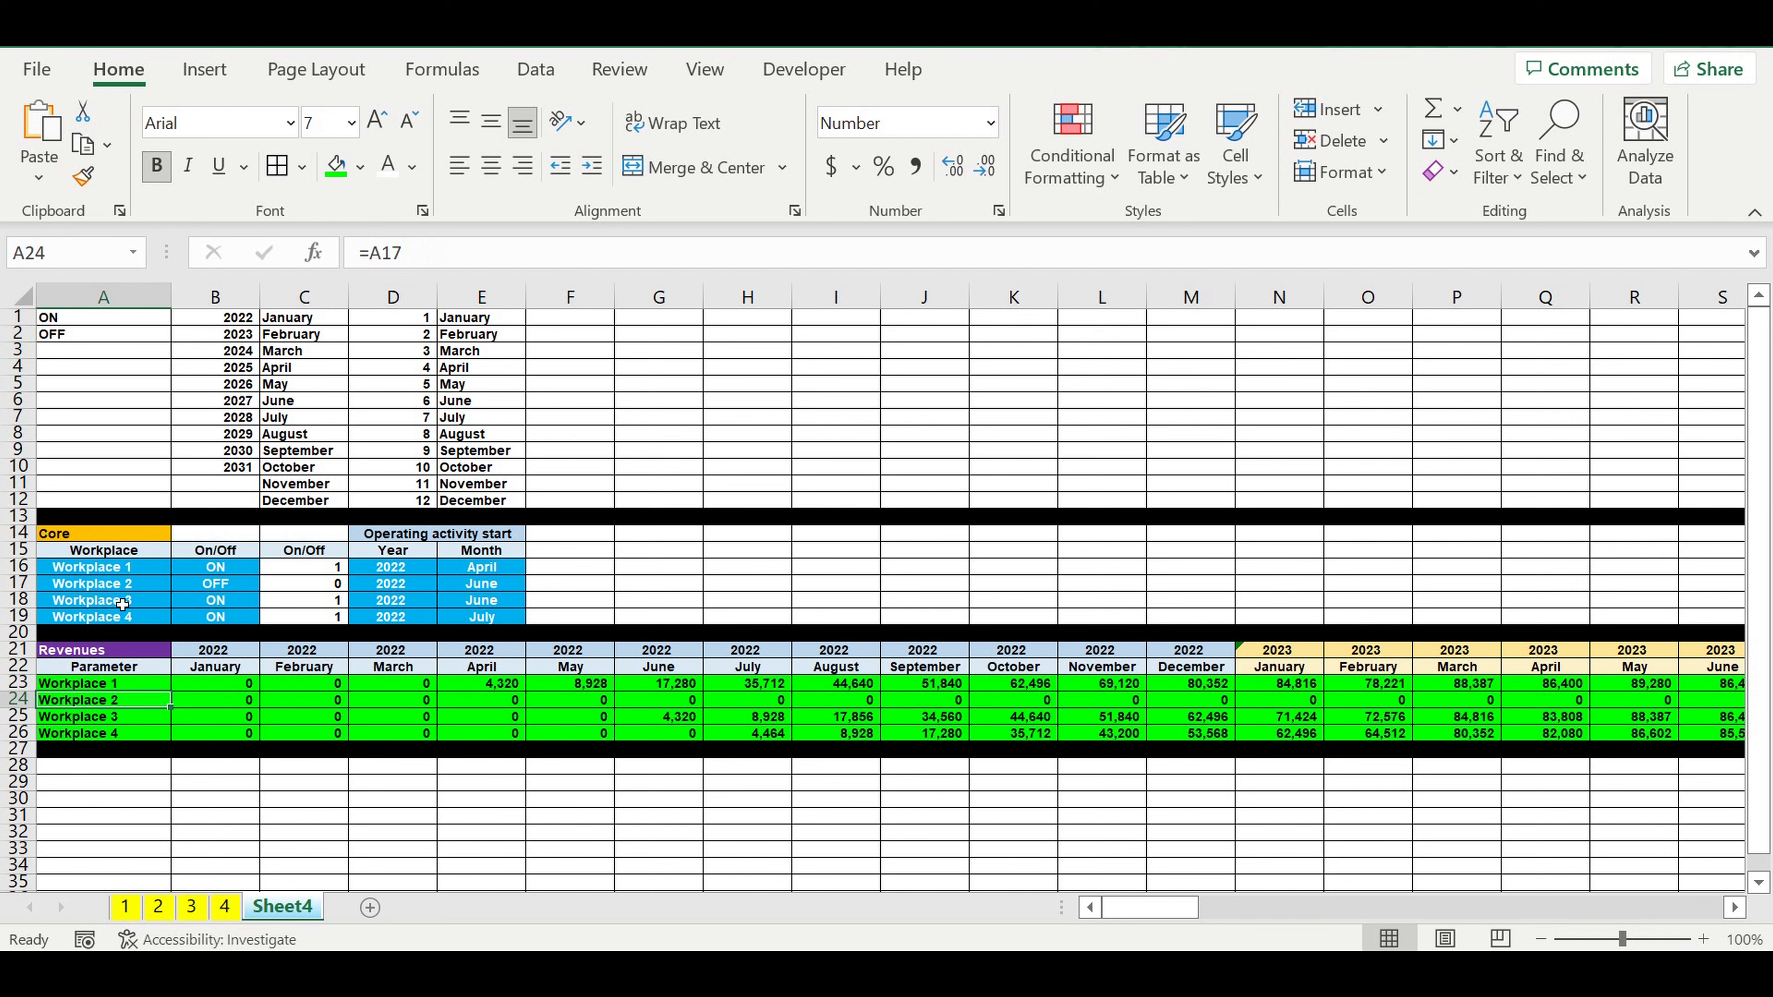
click(223, 586)
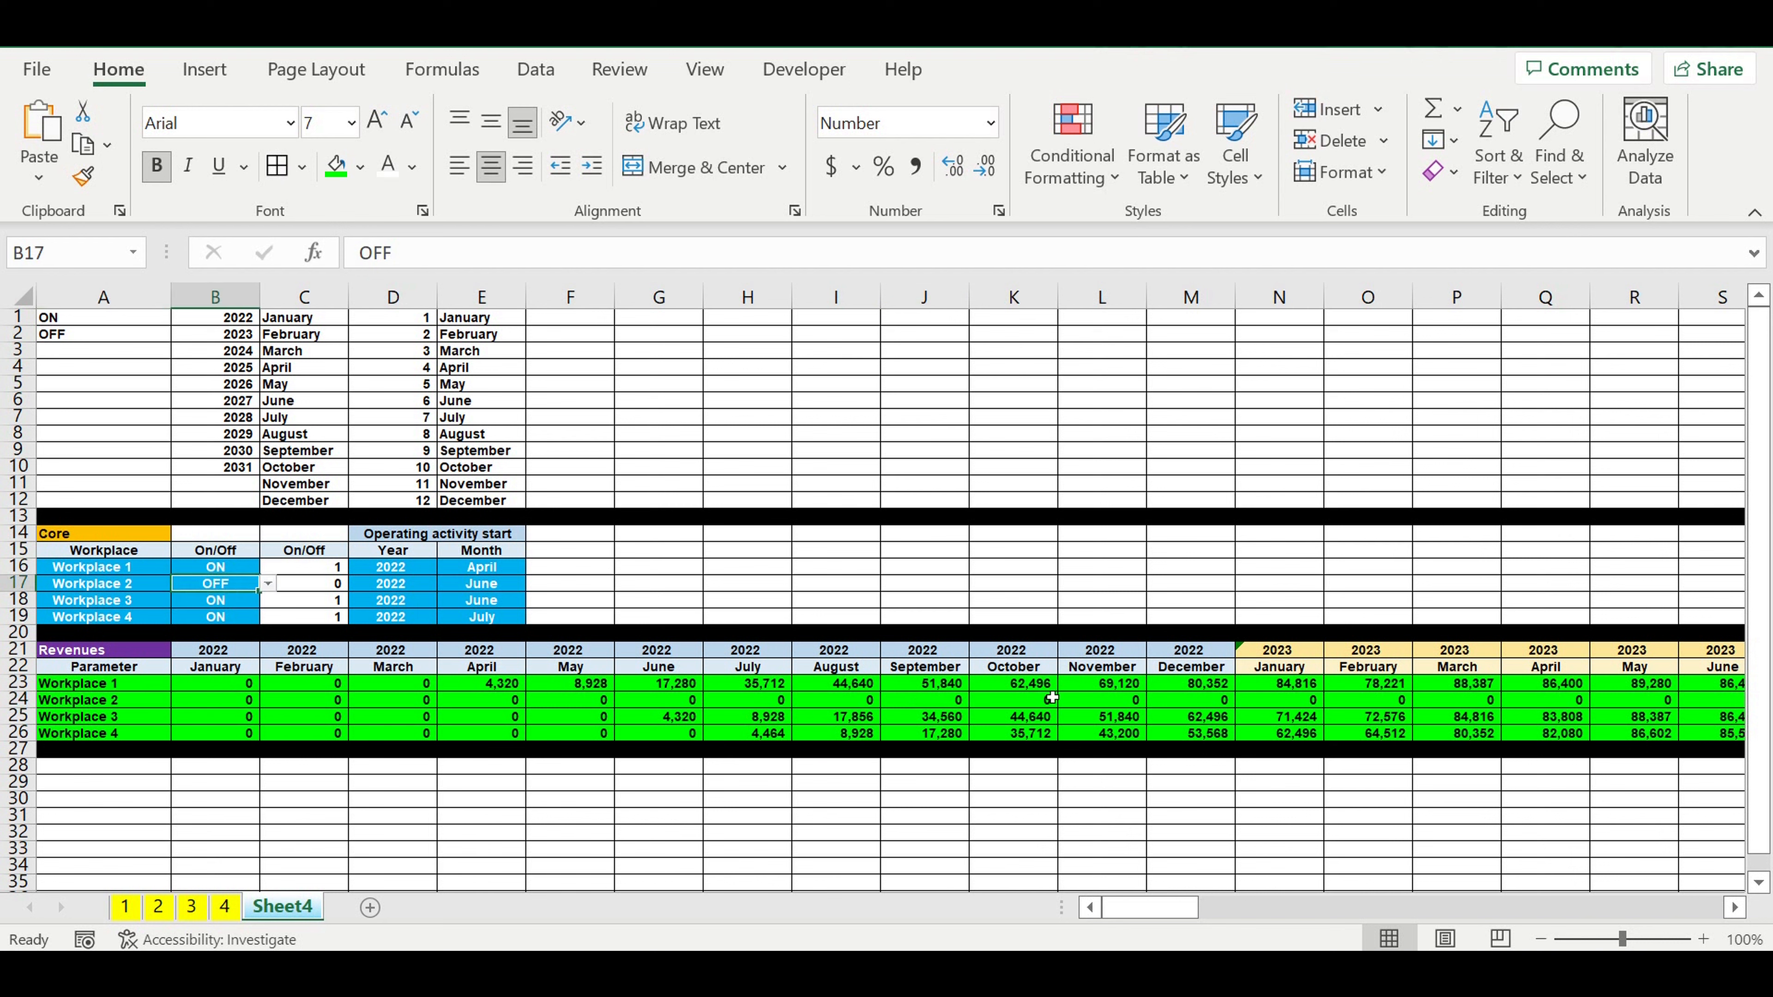
click(922, 702)
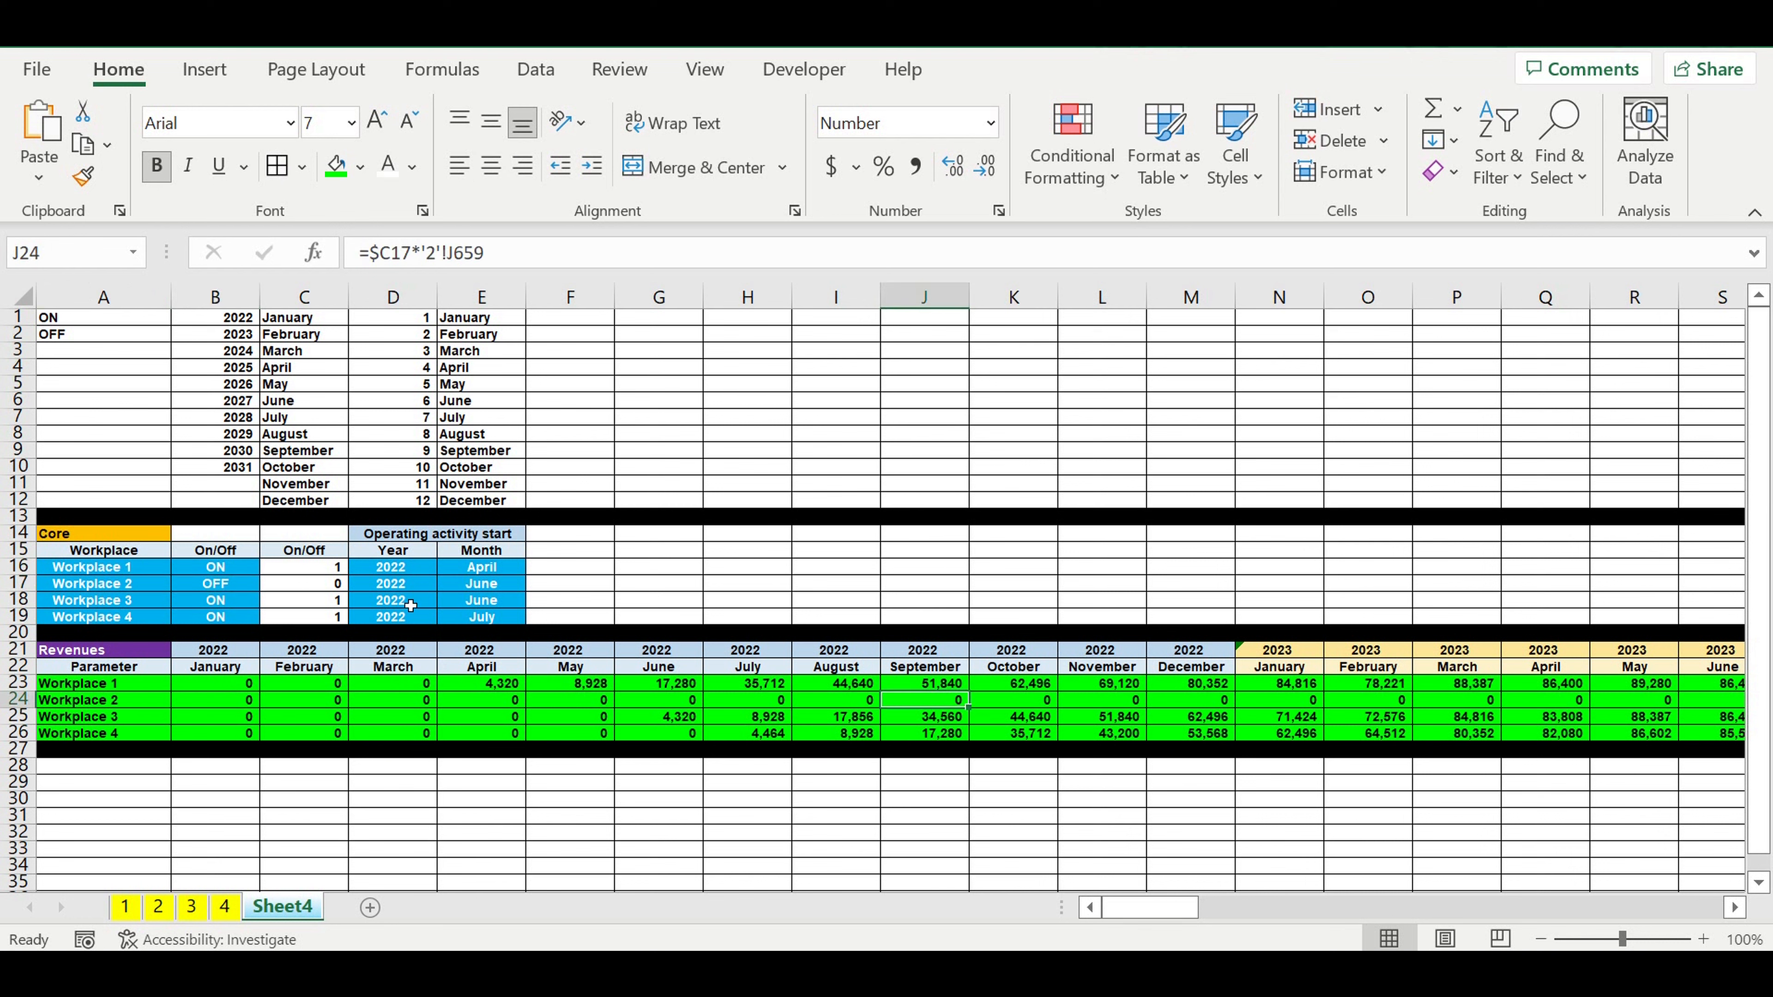
Set Workplace 3's operating activity start month in E18 to October.
click(384, 603)
click(475, 601)
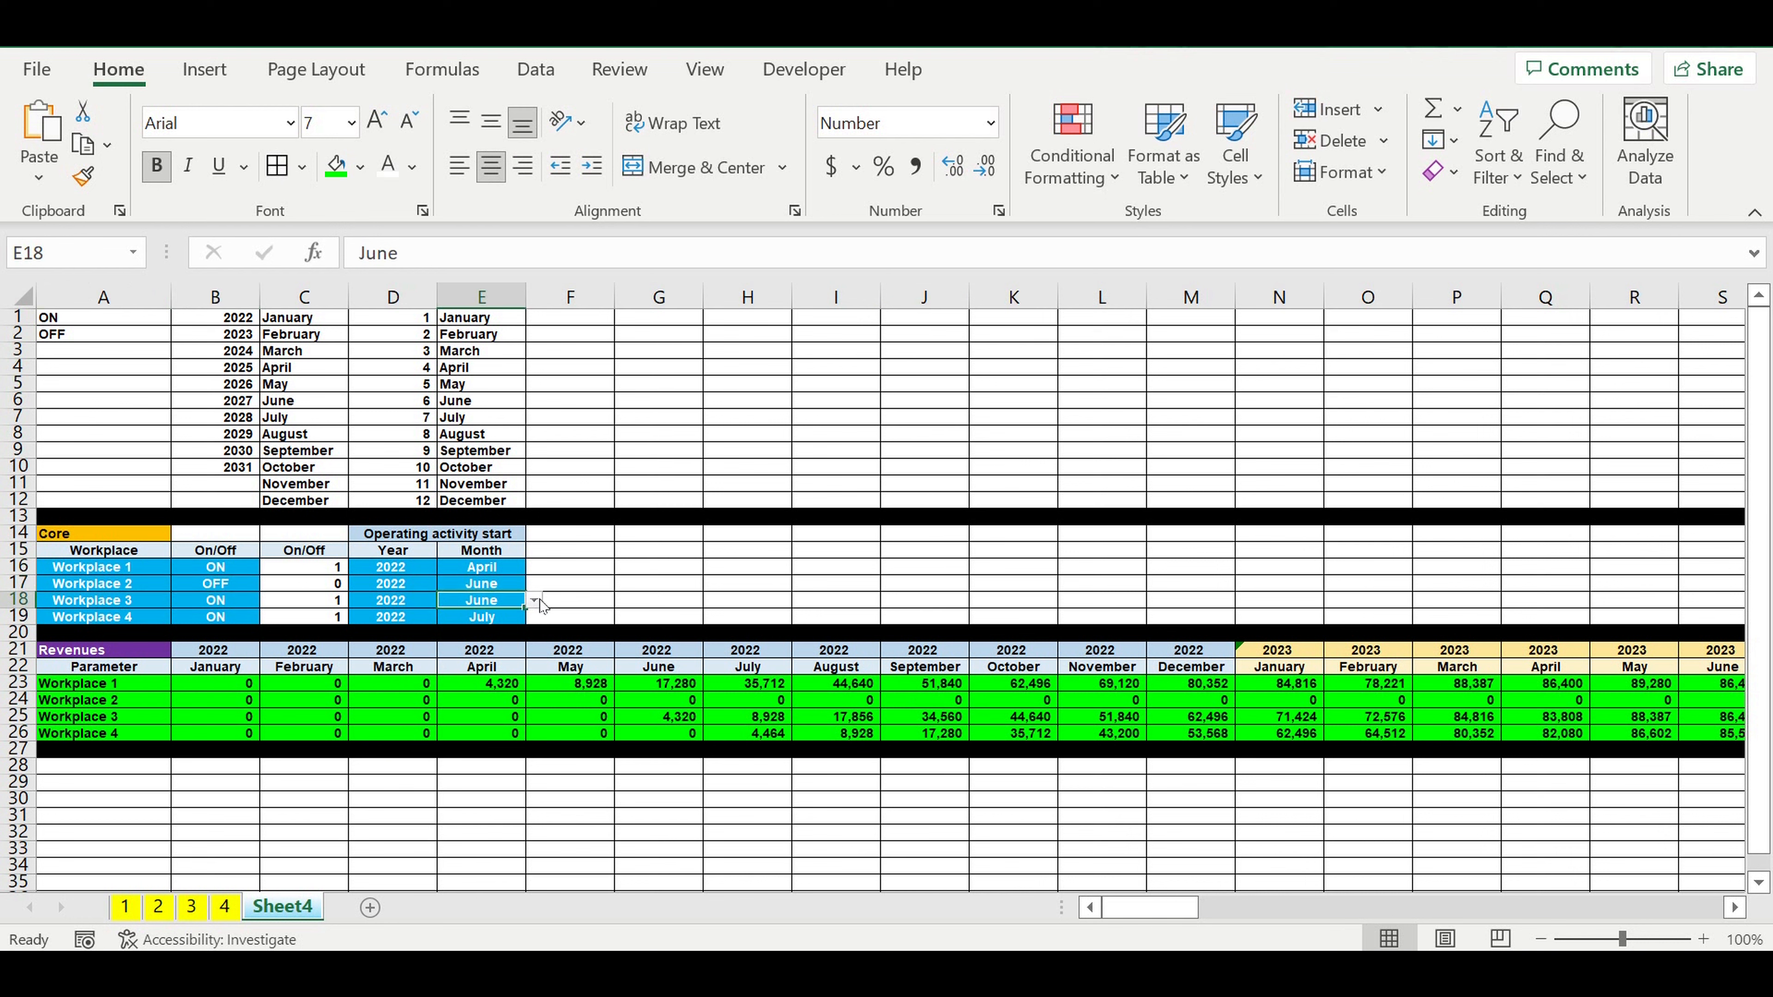
click(533, 600)
click(468, 716)
Compare the first revenue months of Workplaces 3 and 4 with their operating start months in the Core table.
click(1050, 717)
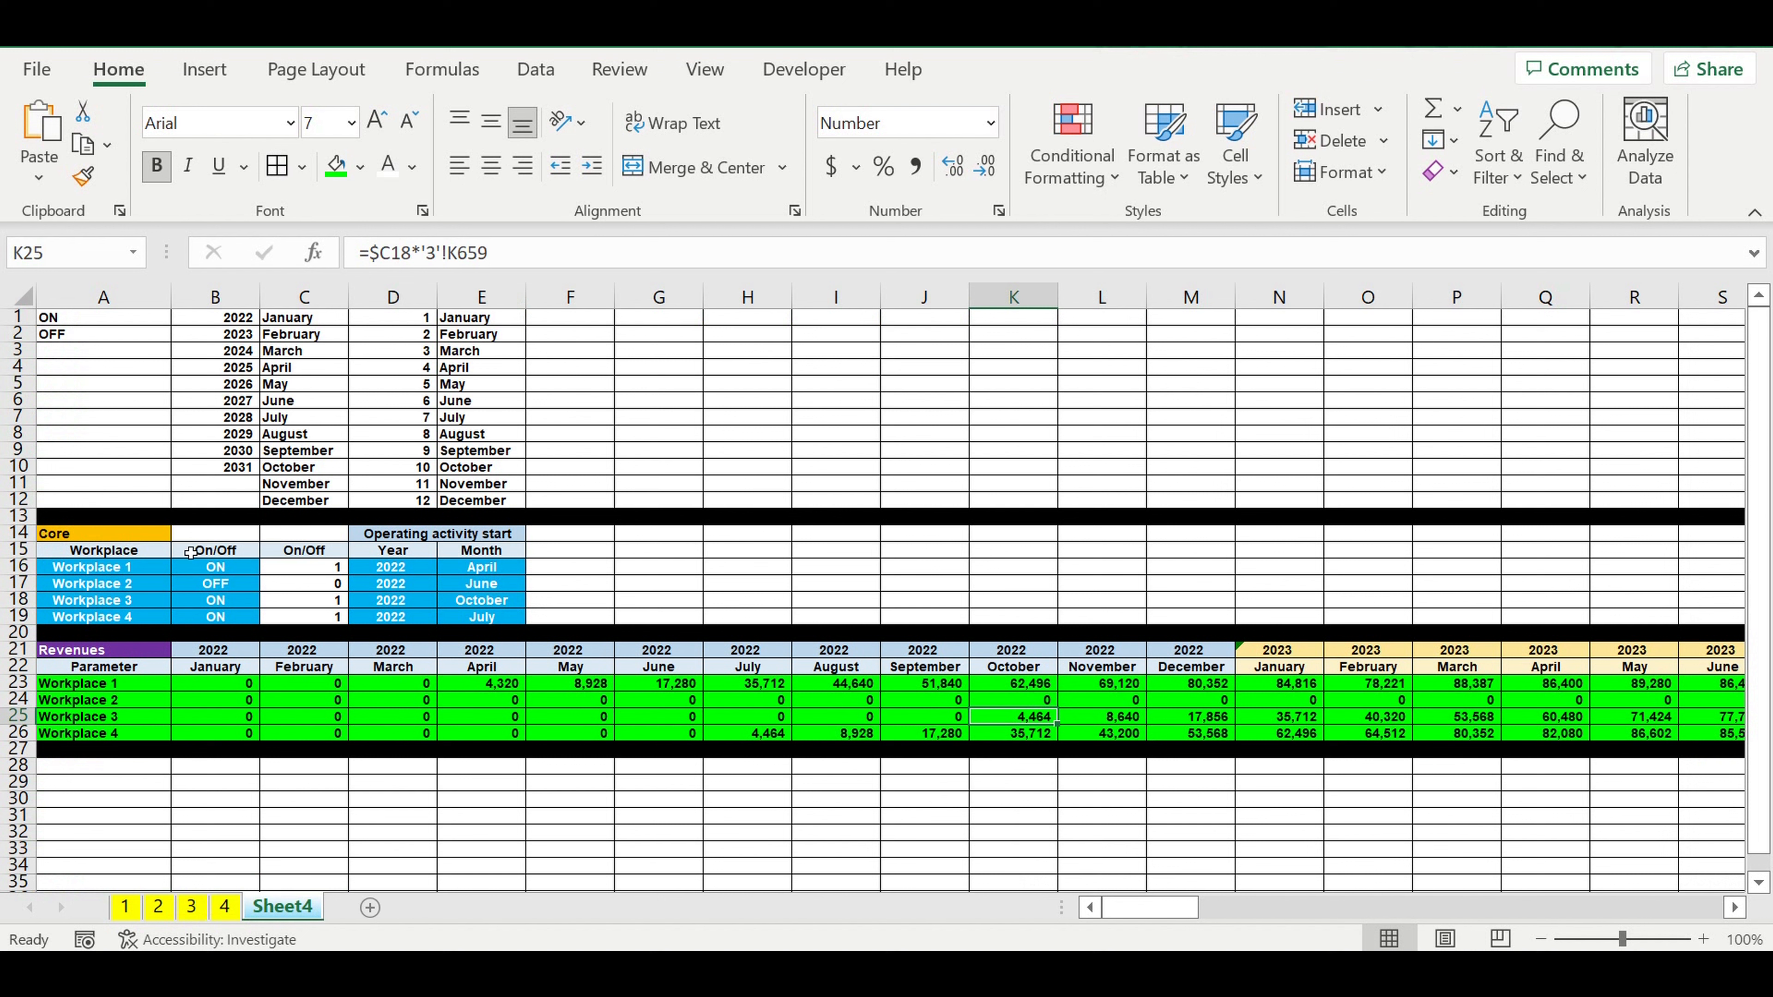
click(105, 602)
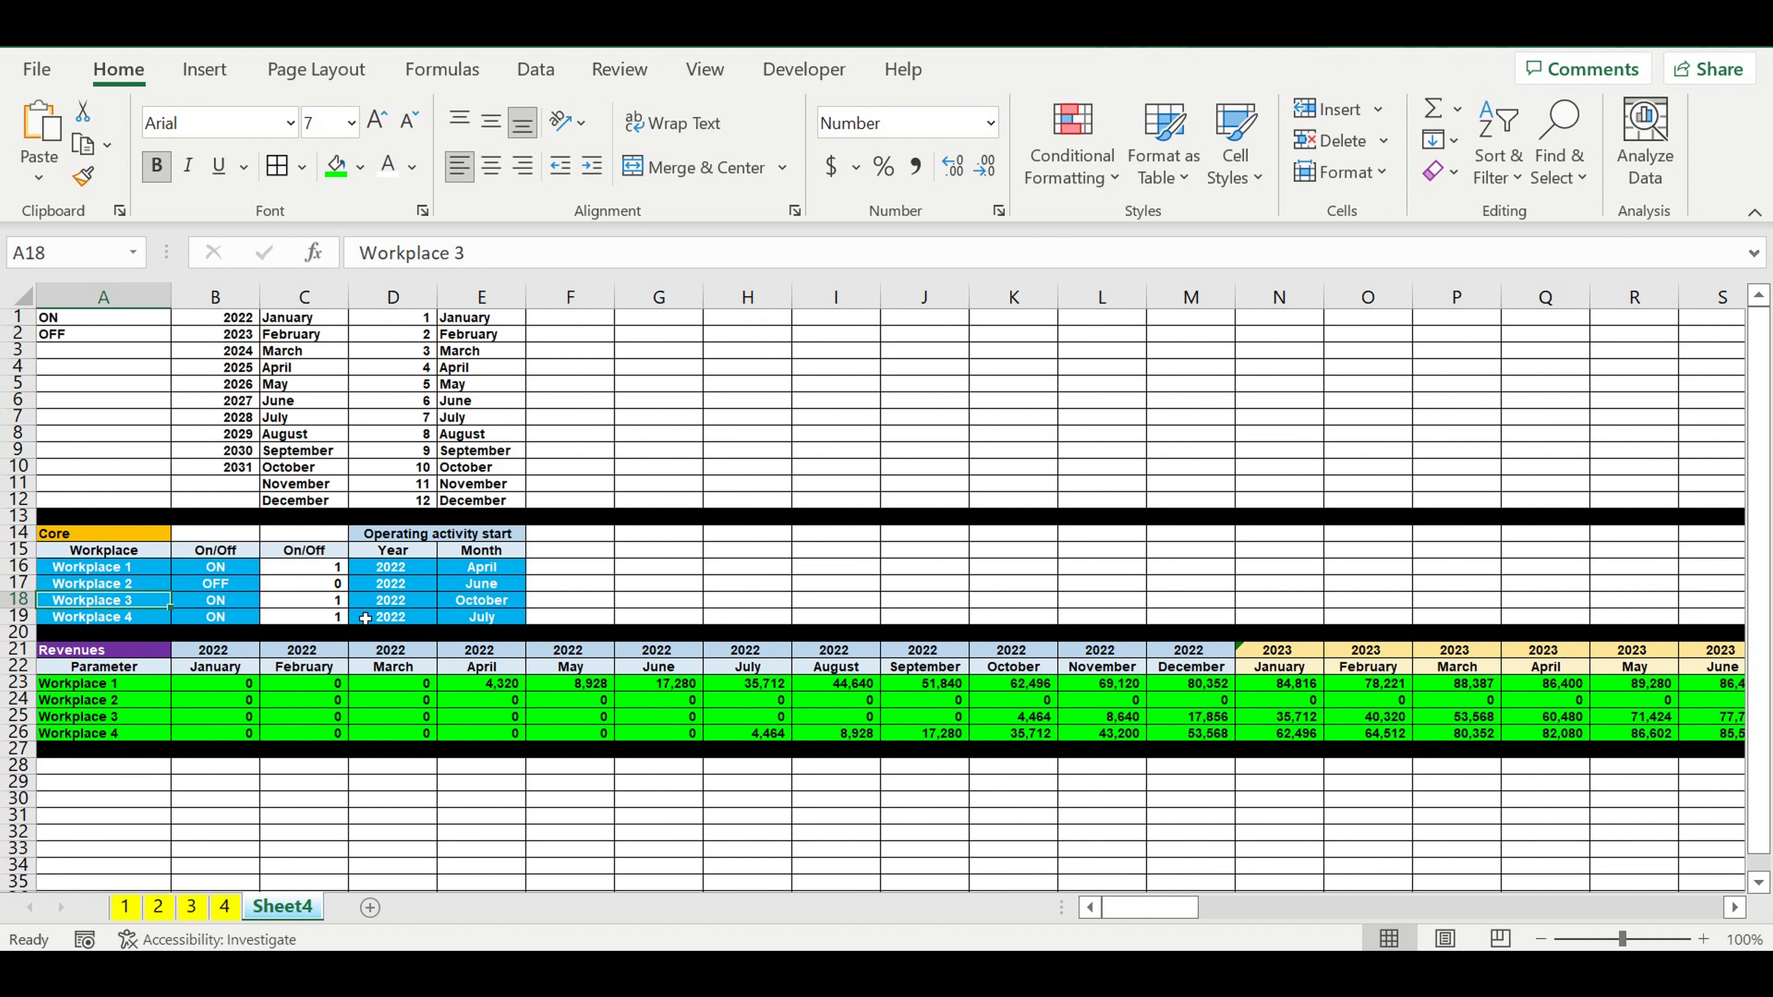
click(480, 605)
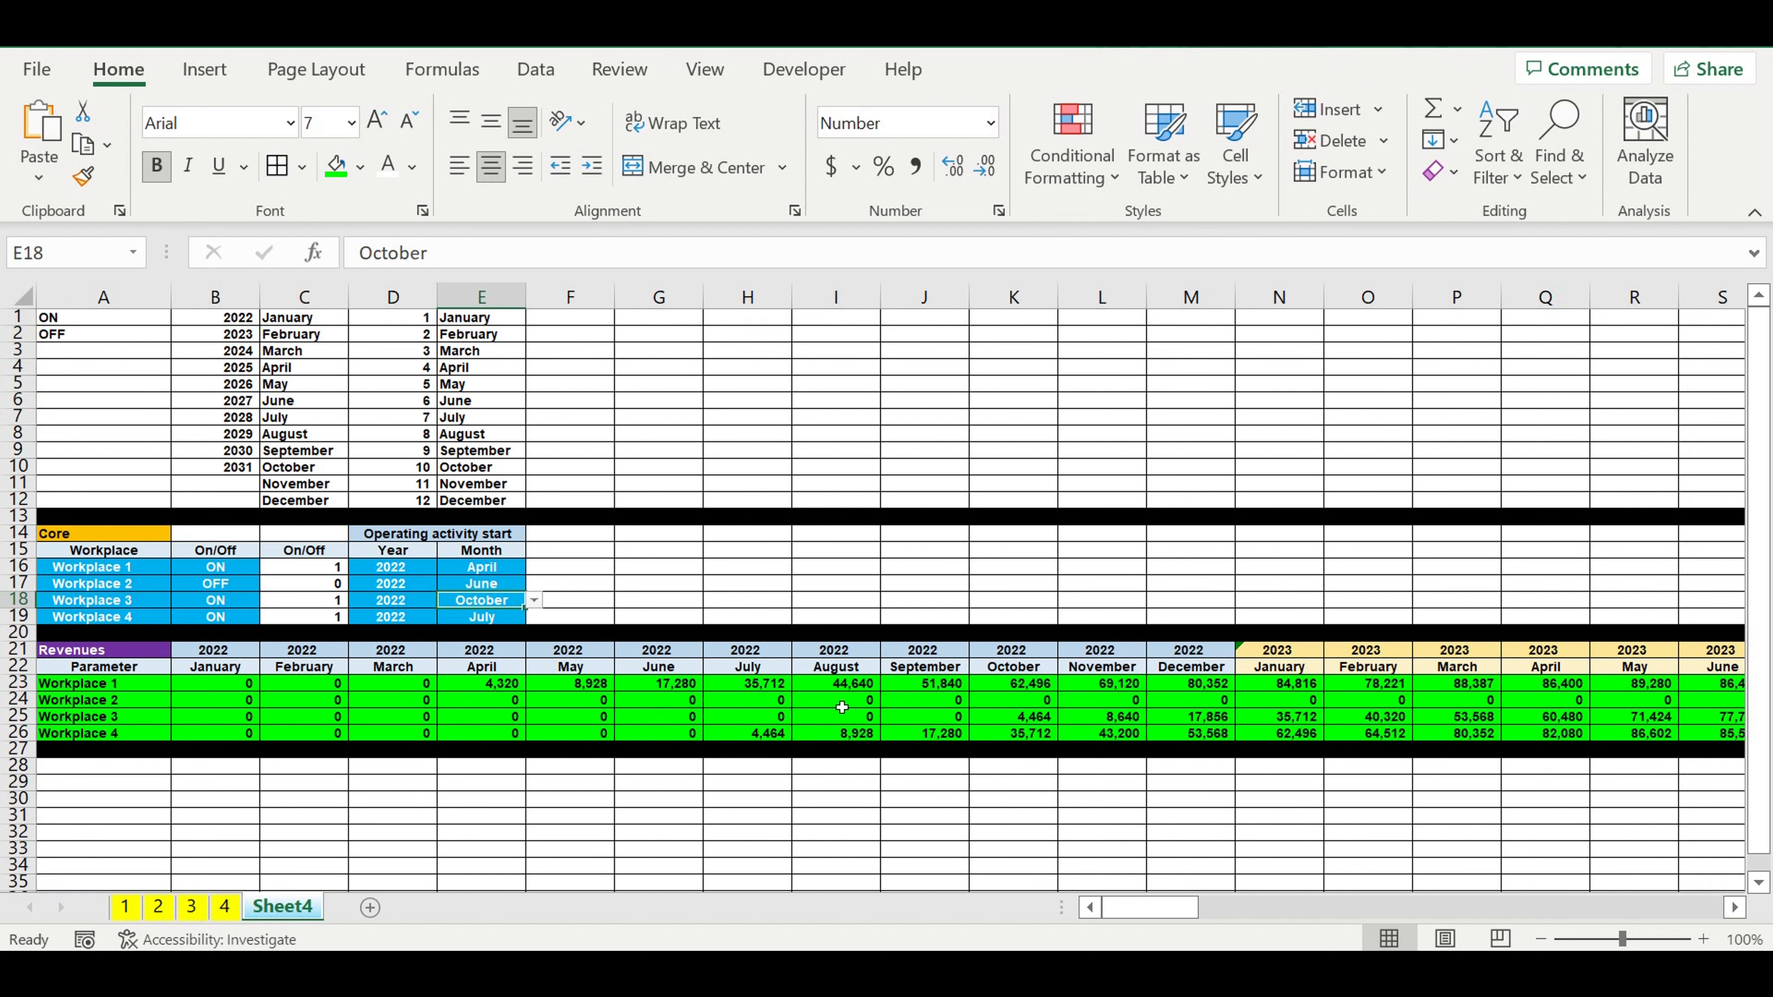
click(1049, 719)
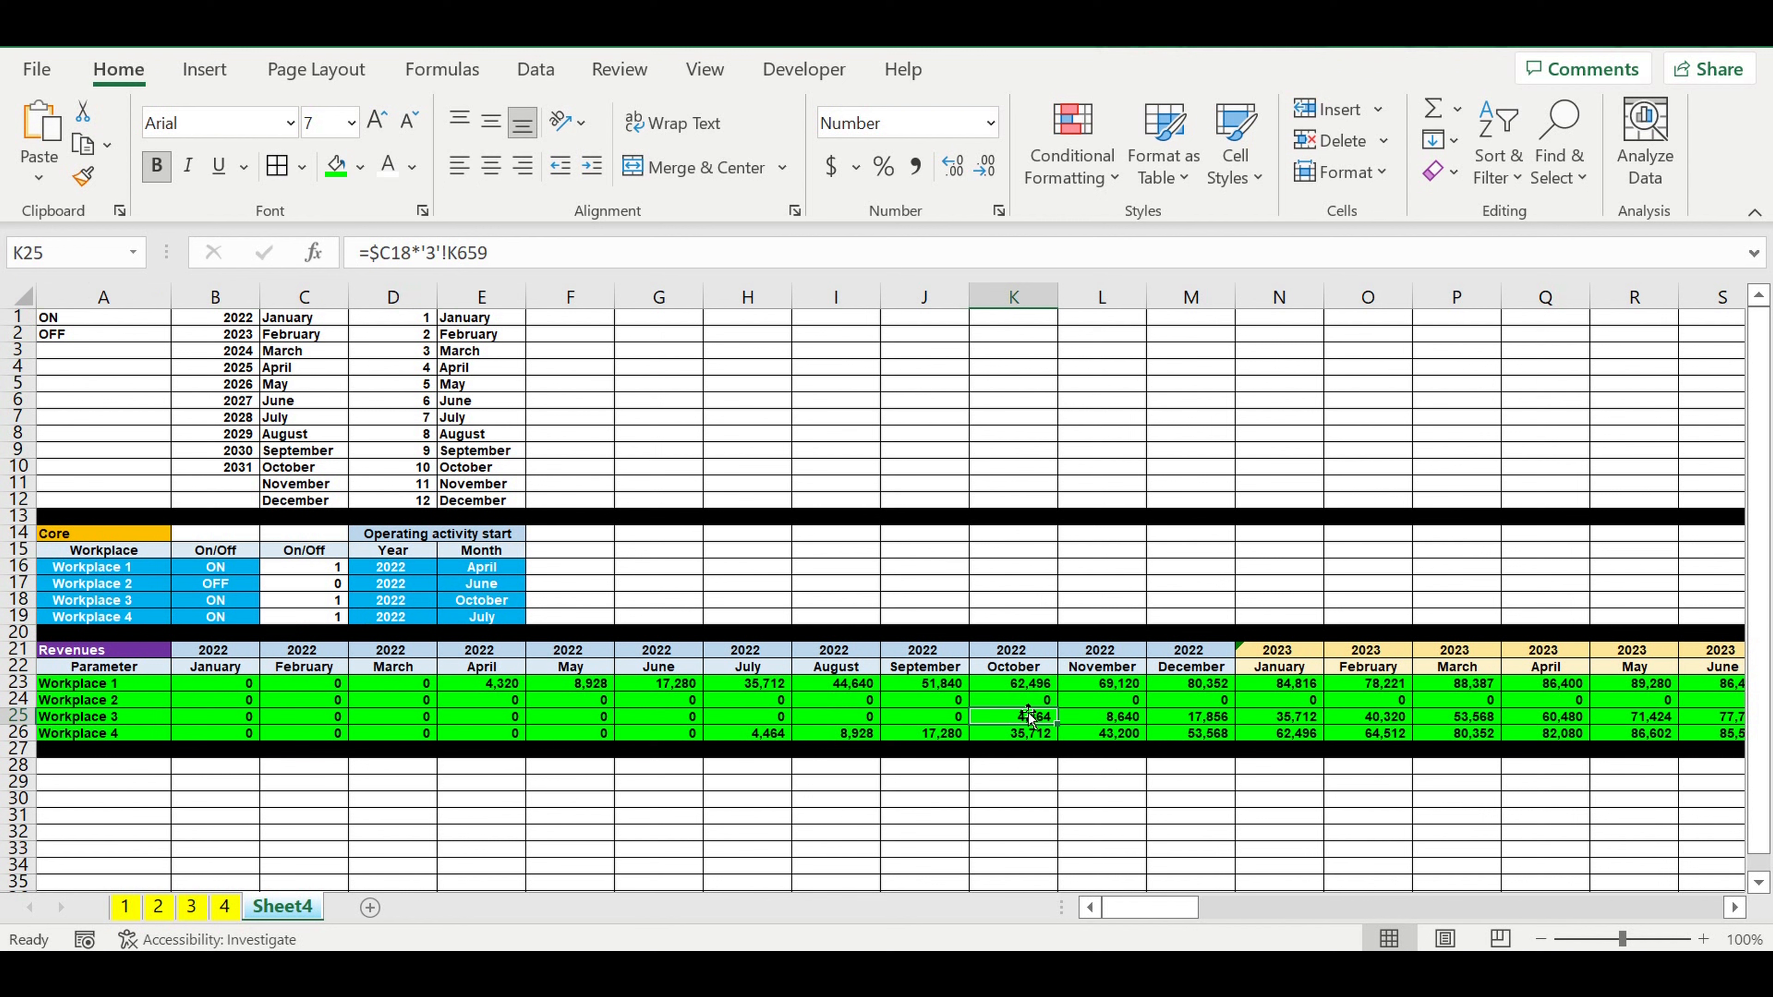
click(1222, 781)
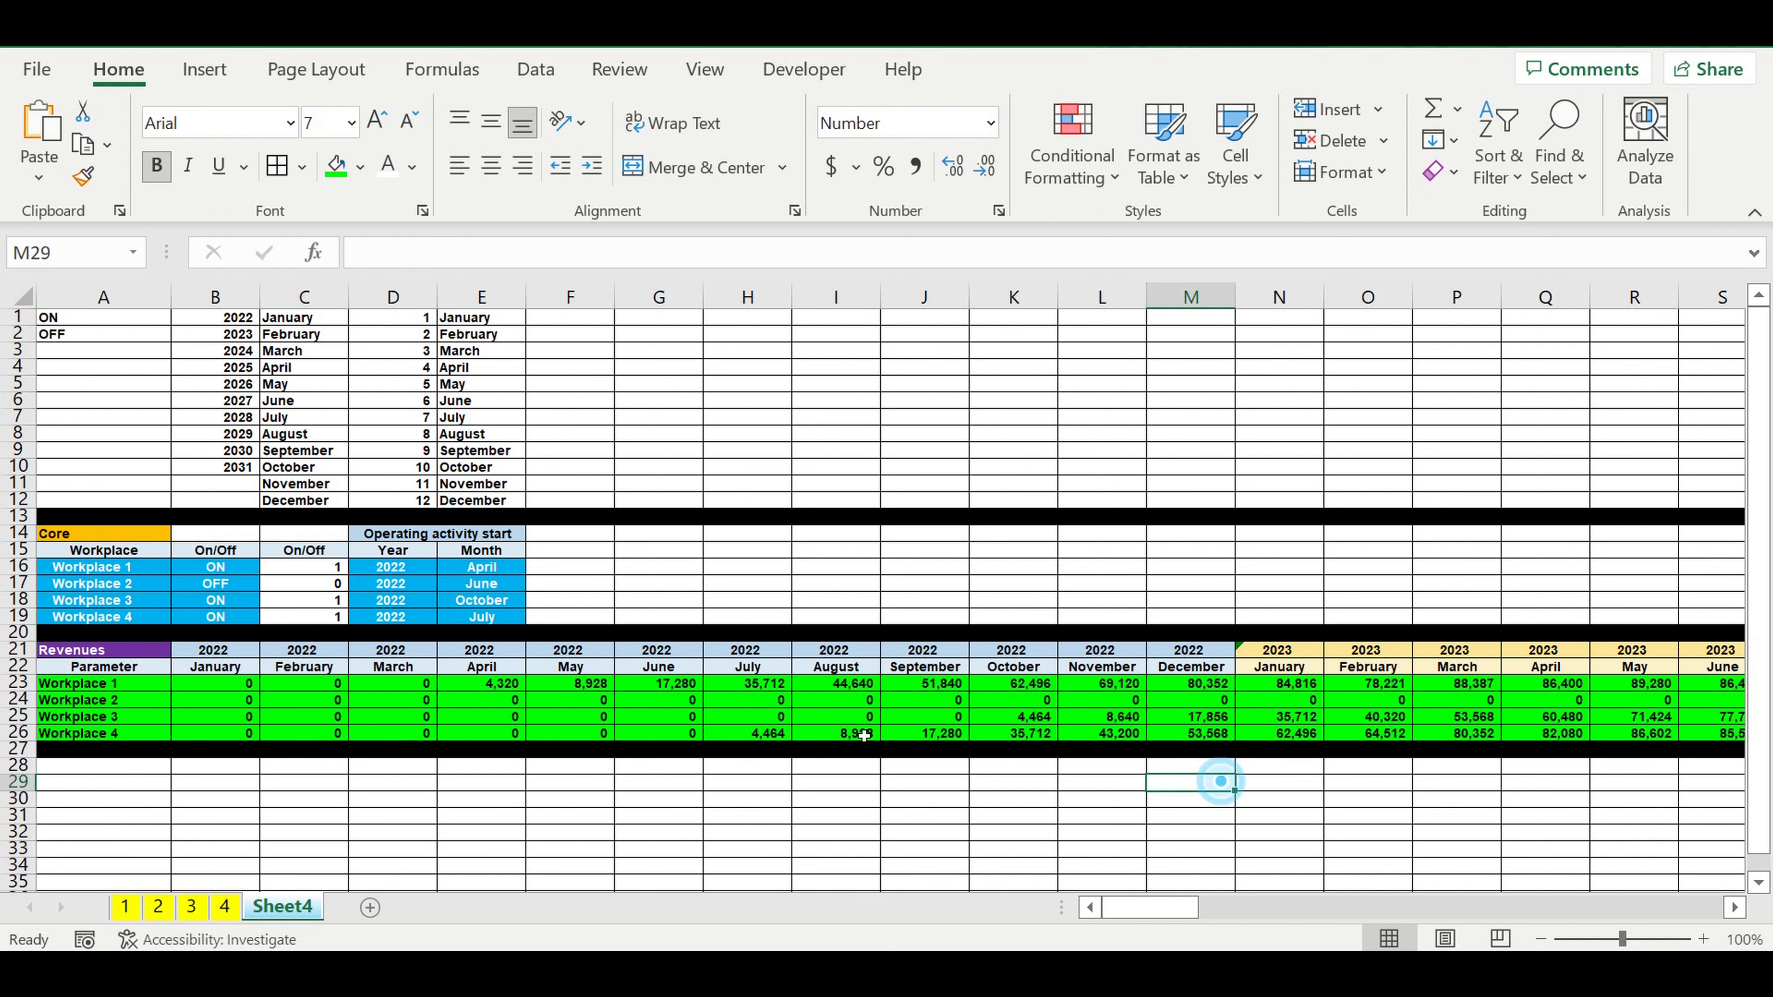
click(751, 731)
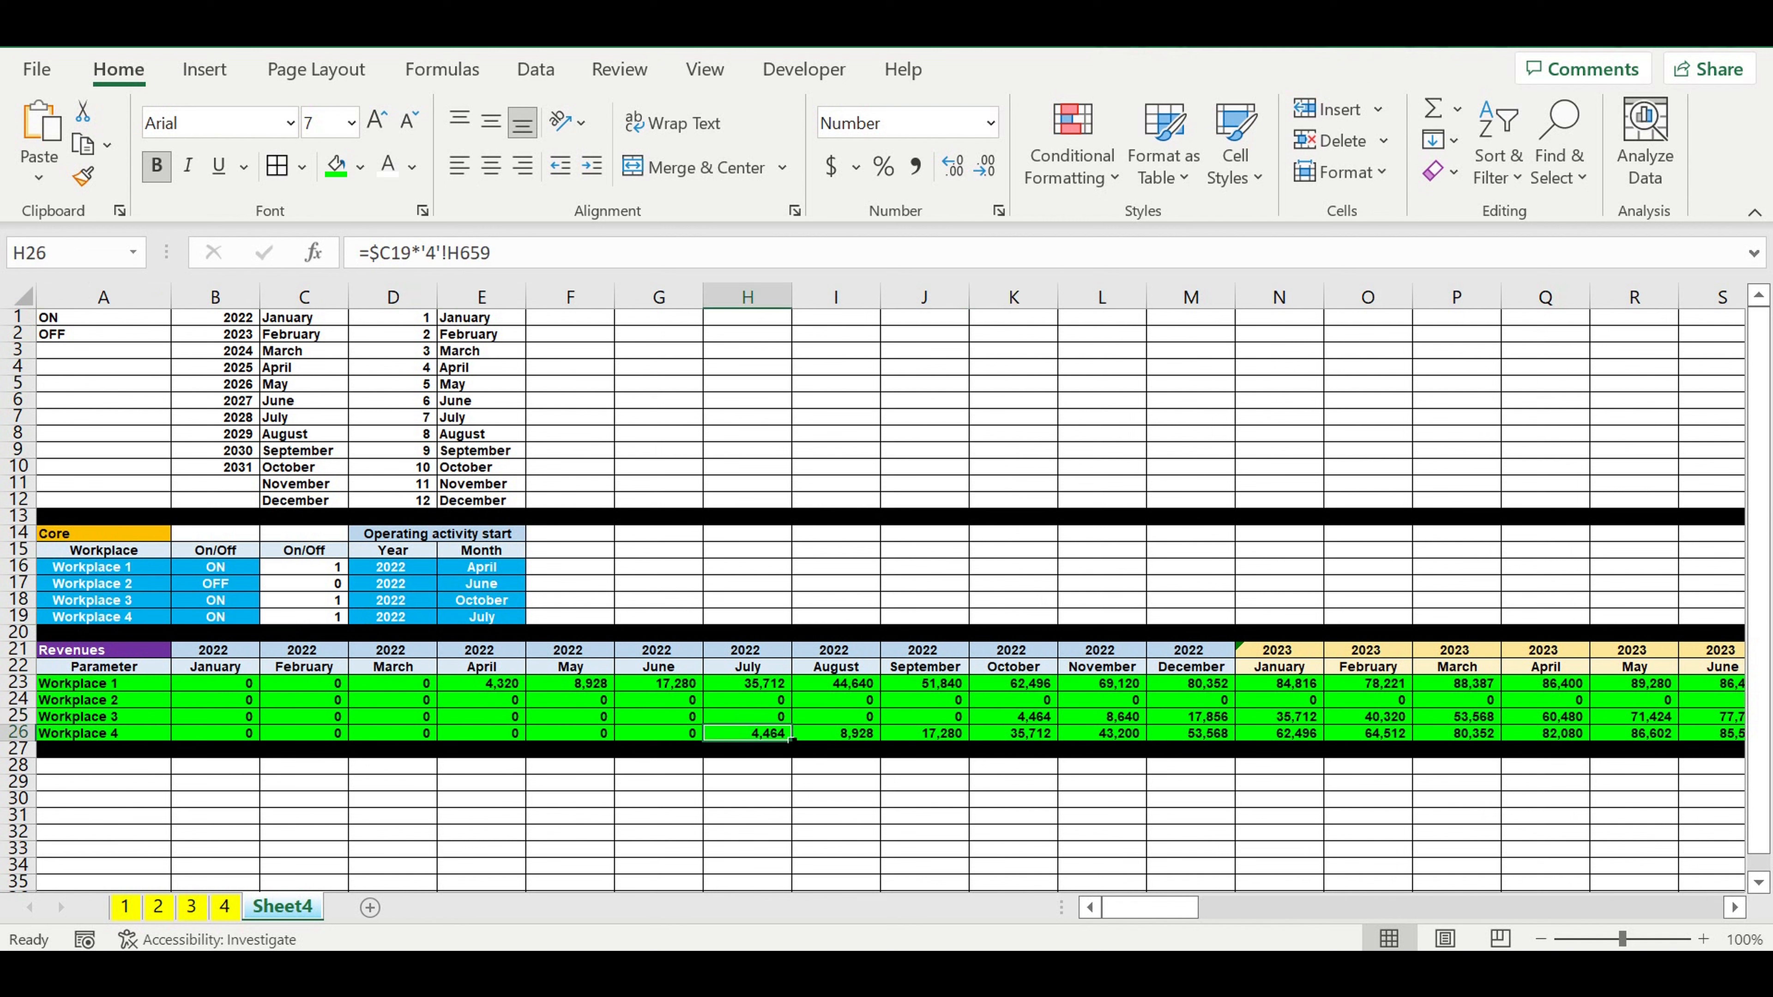
click(492, 618)
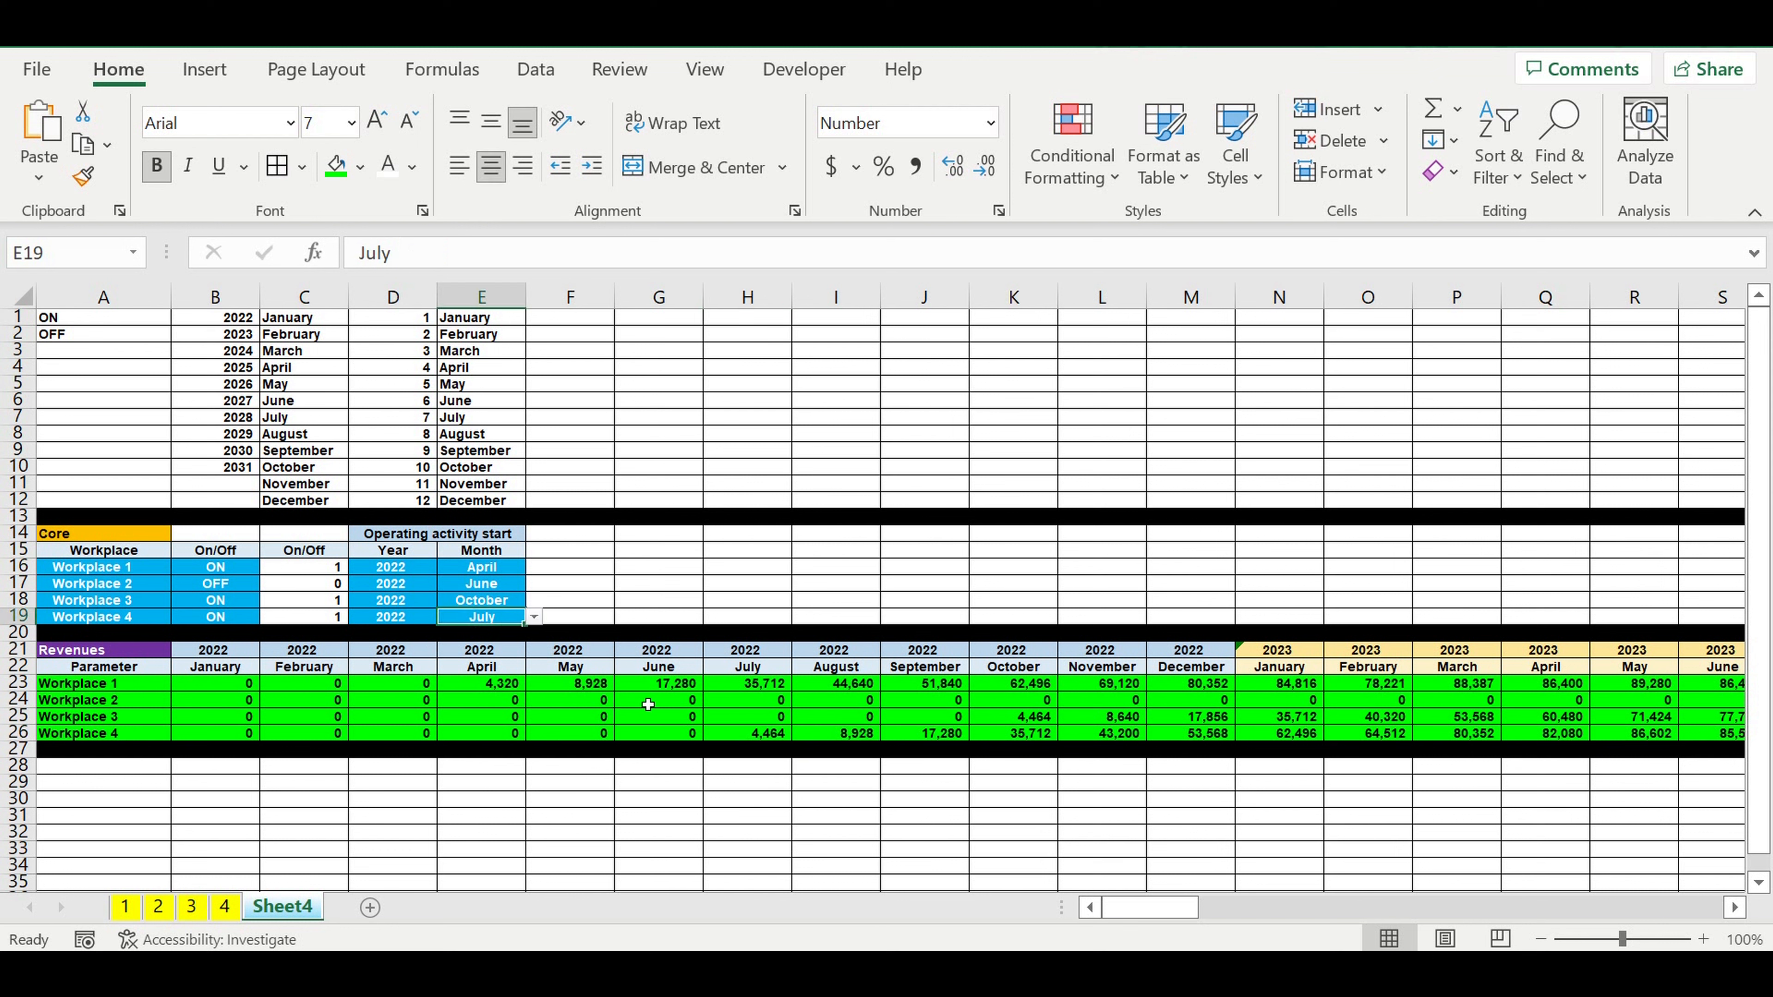
click(756, 738)
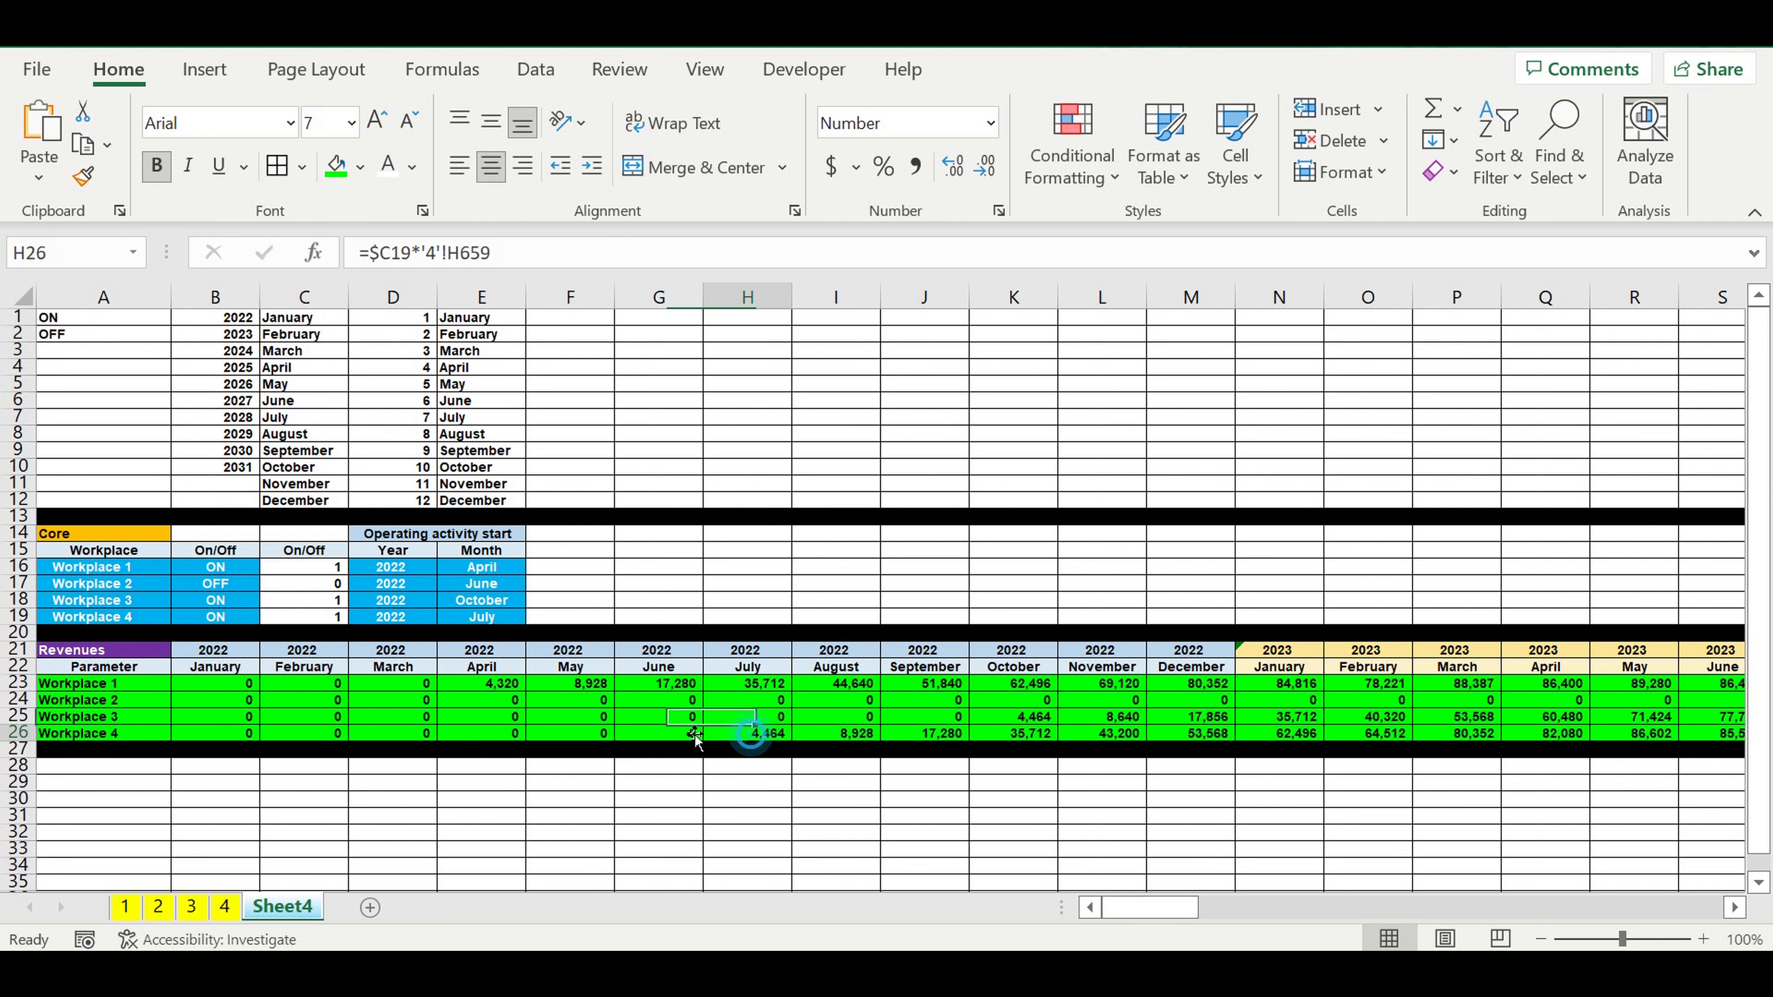
Set Workplace 4's operating activity start month in E19 to May and inspect its May revenue in F26.
click(493, 632)
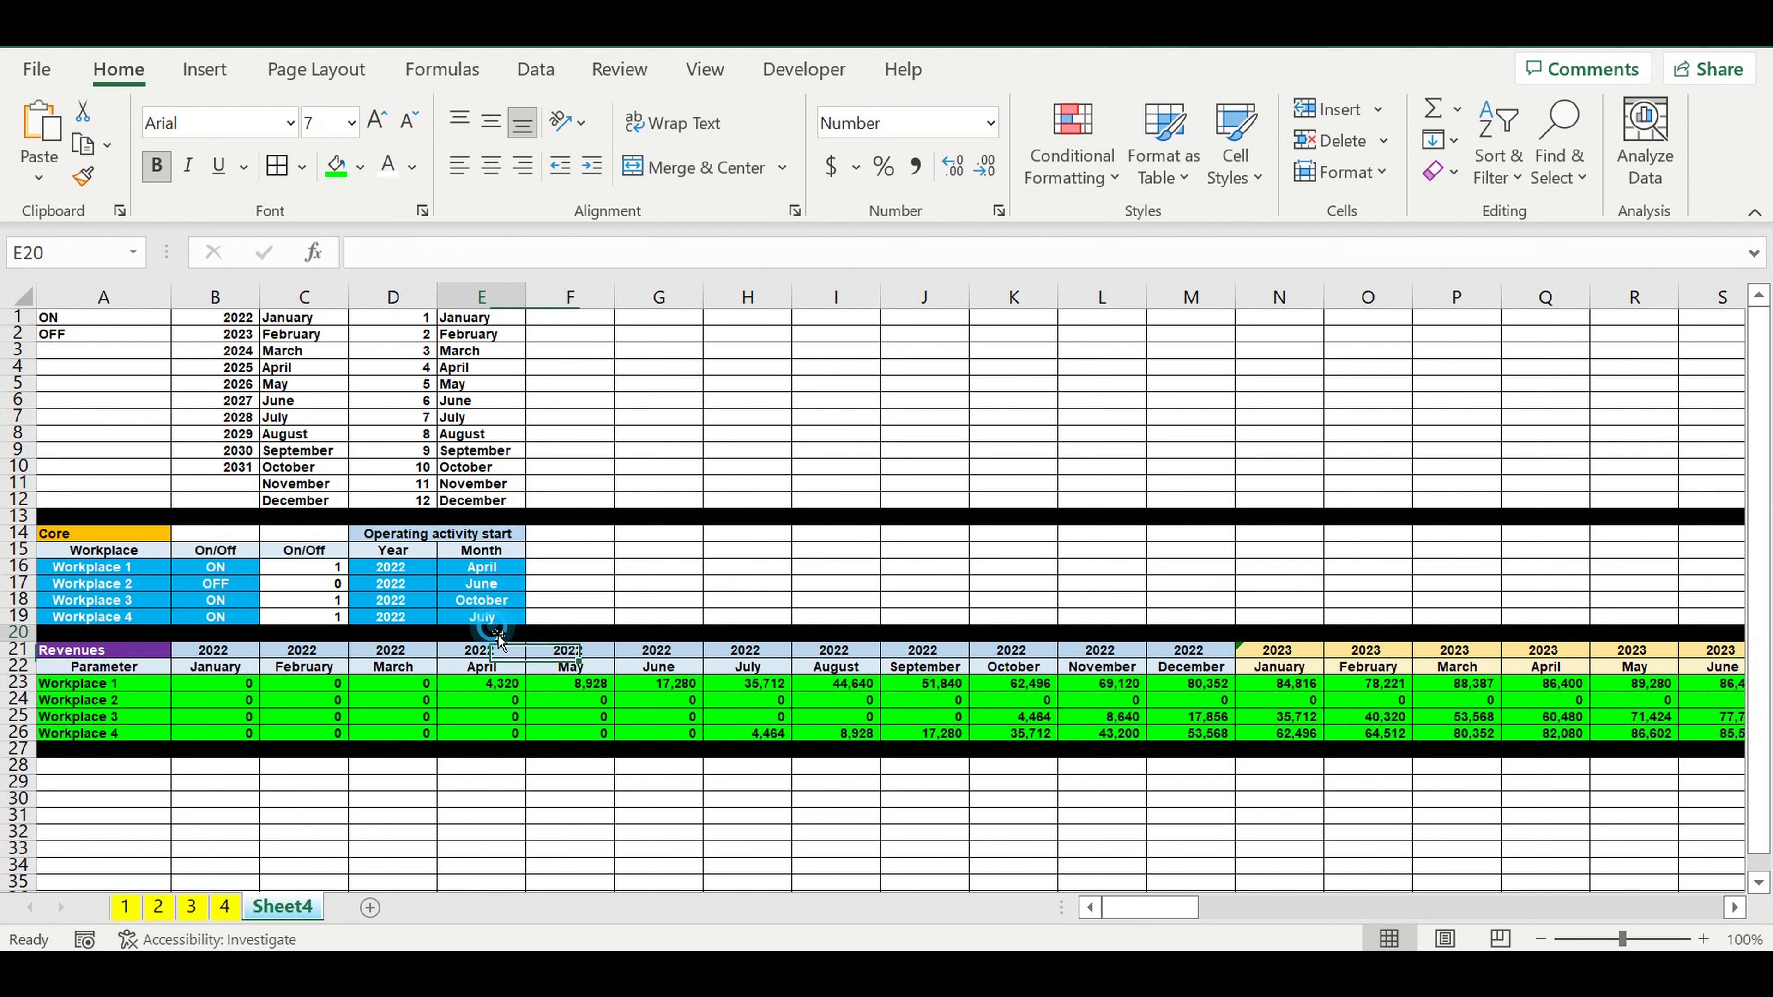
drag(512, 613, 513, 605)
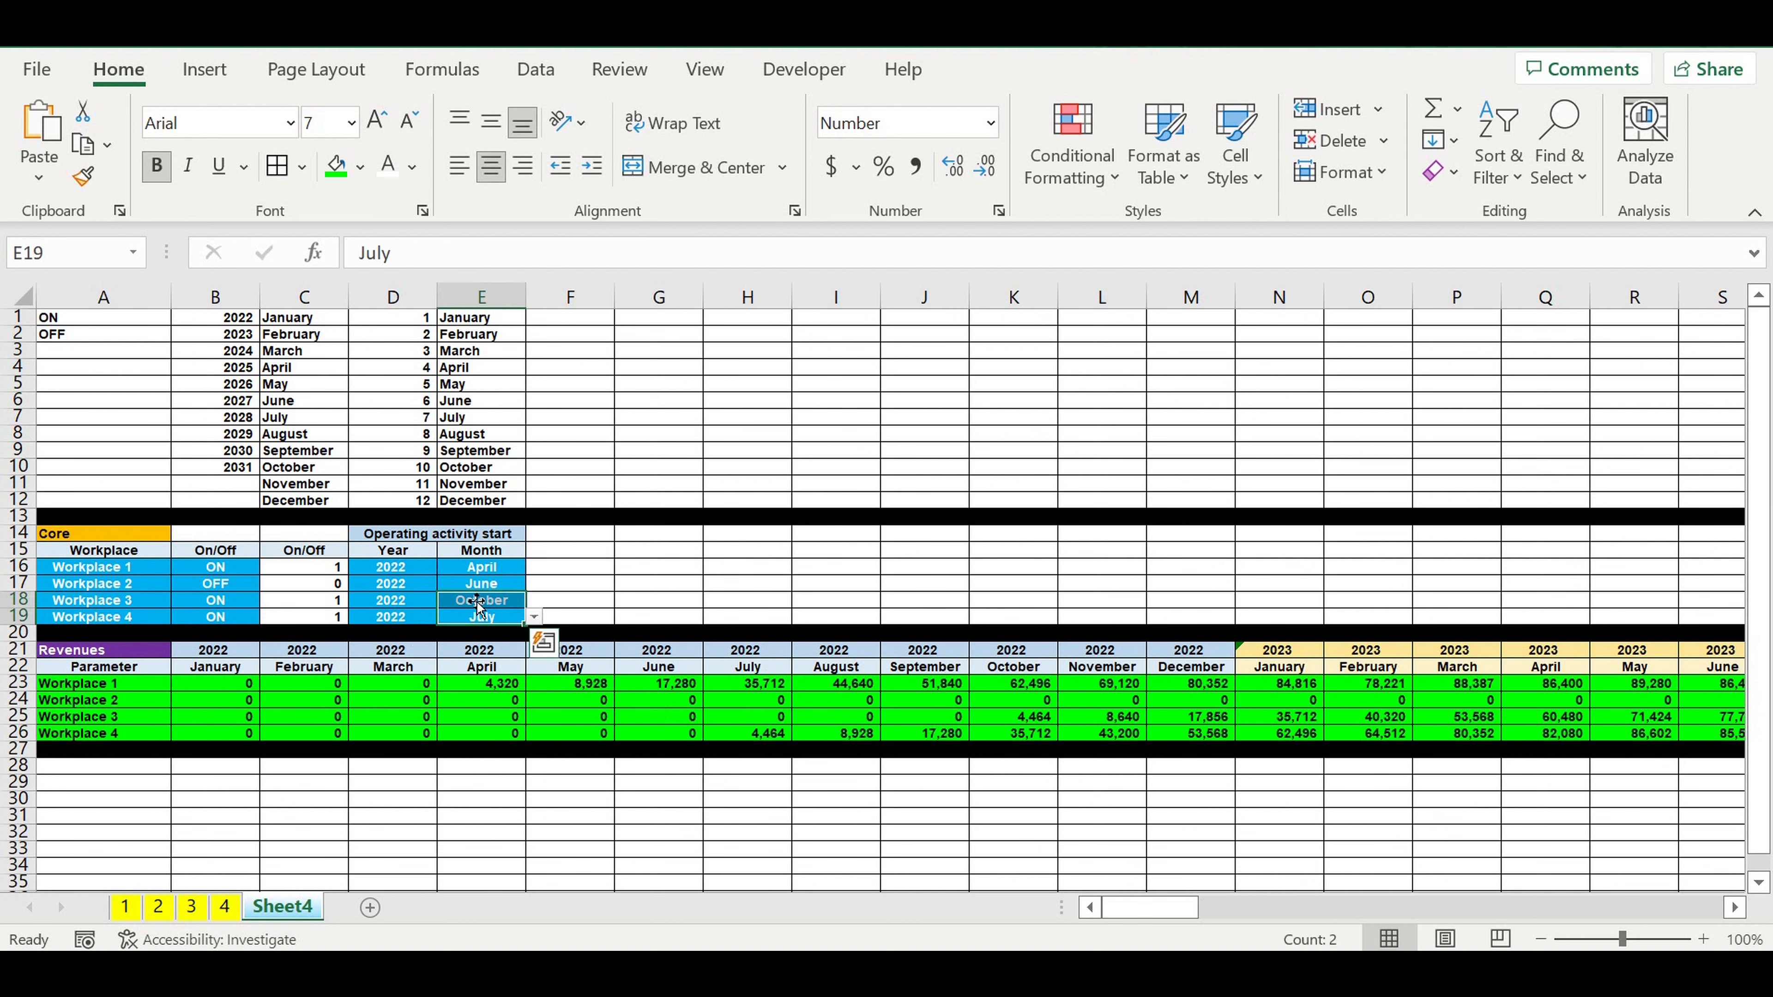
click(488, 621)
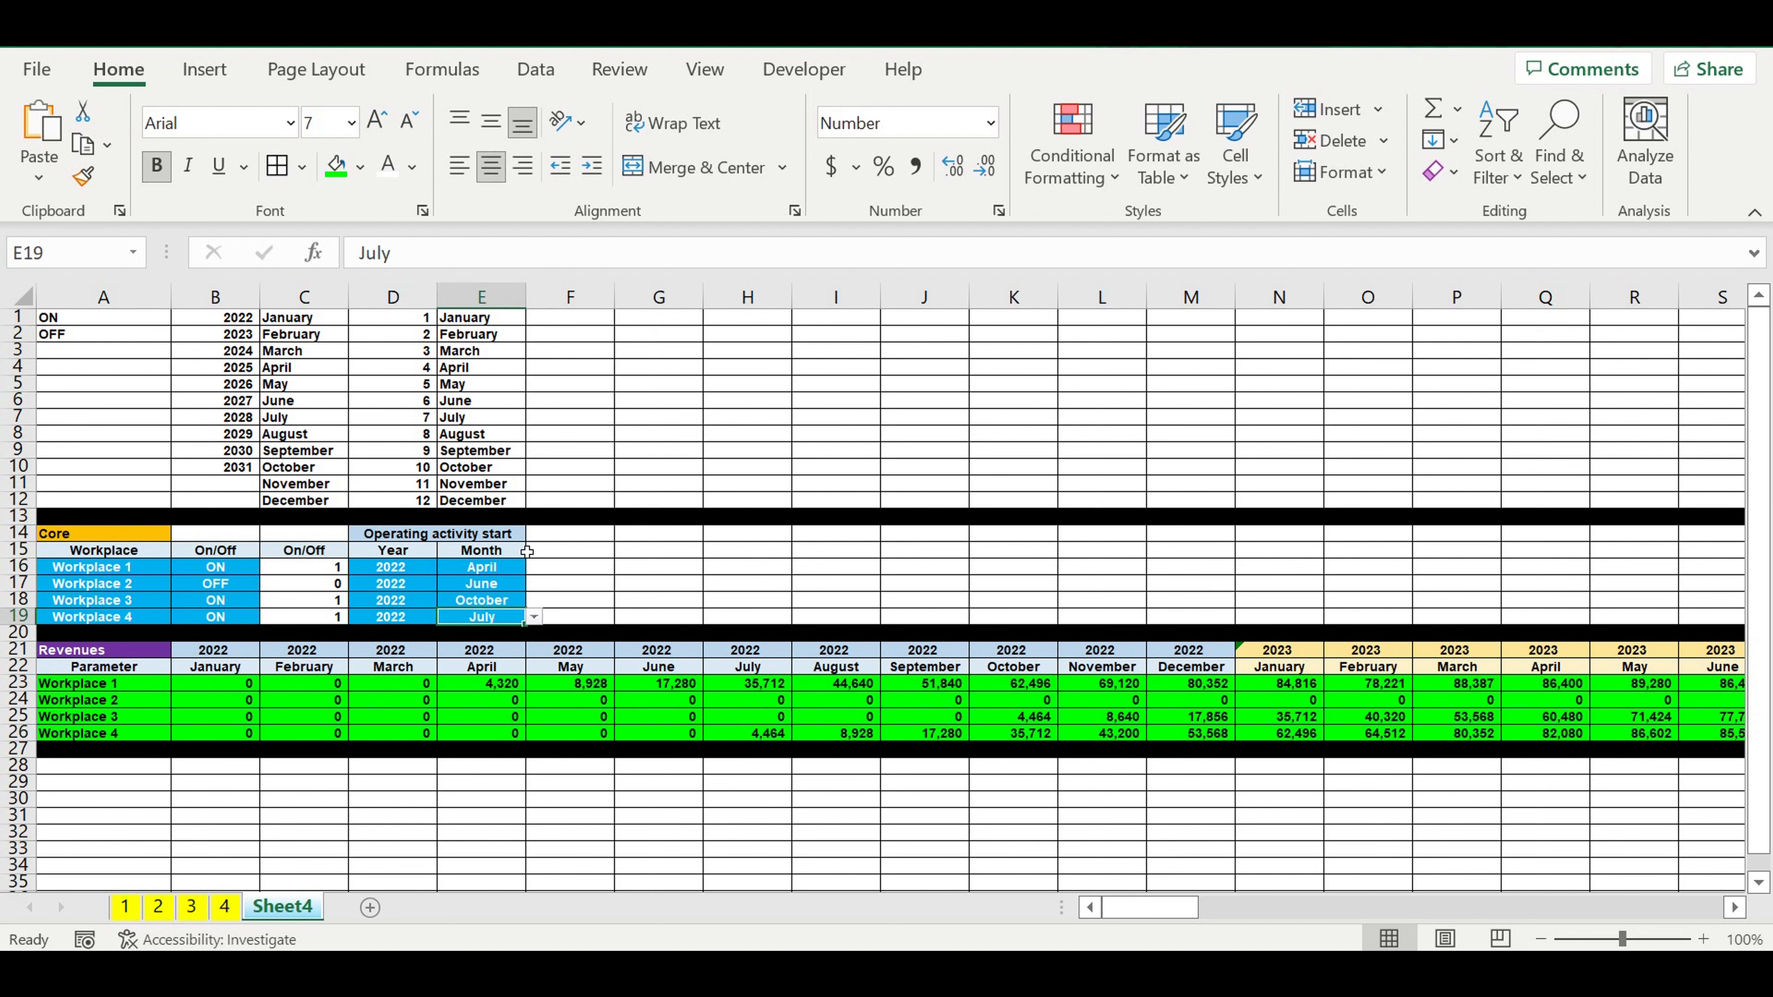
click(533, 617)
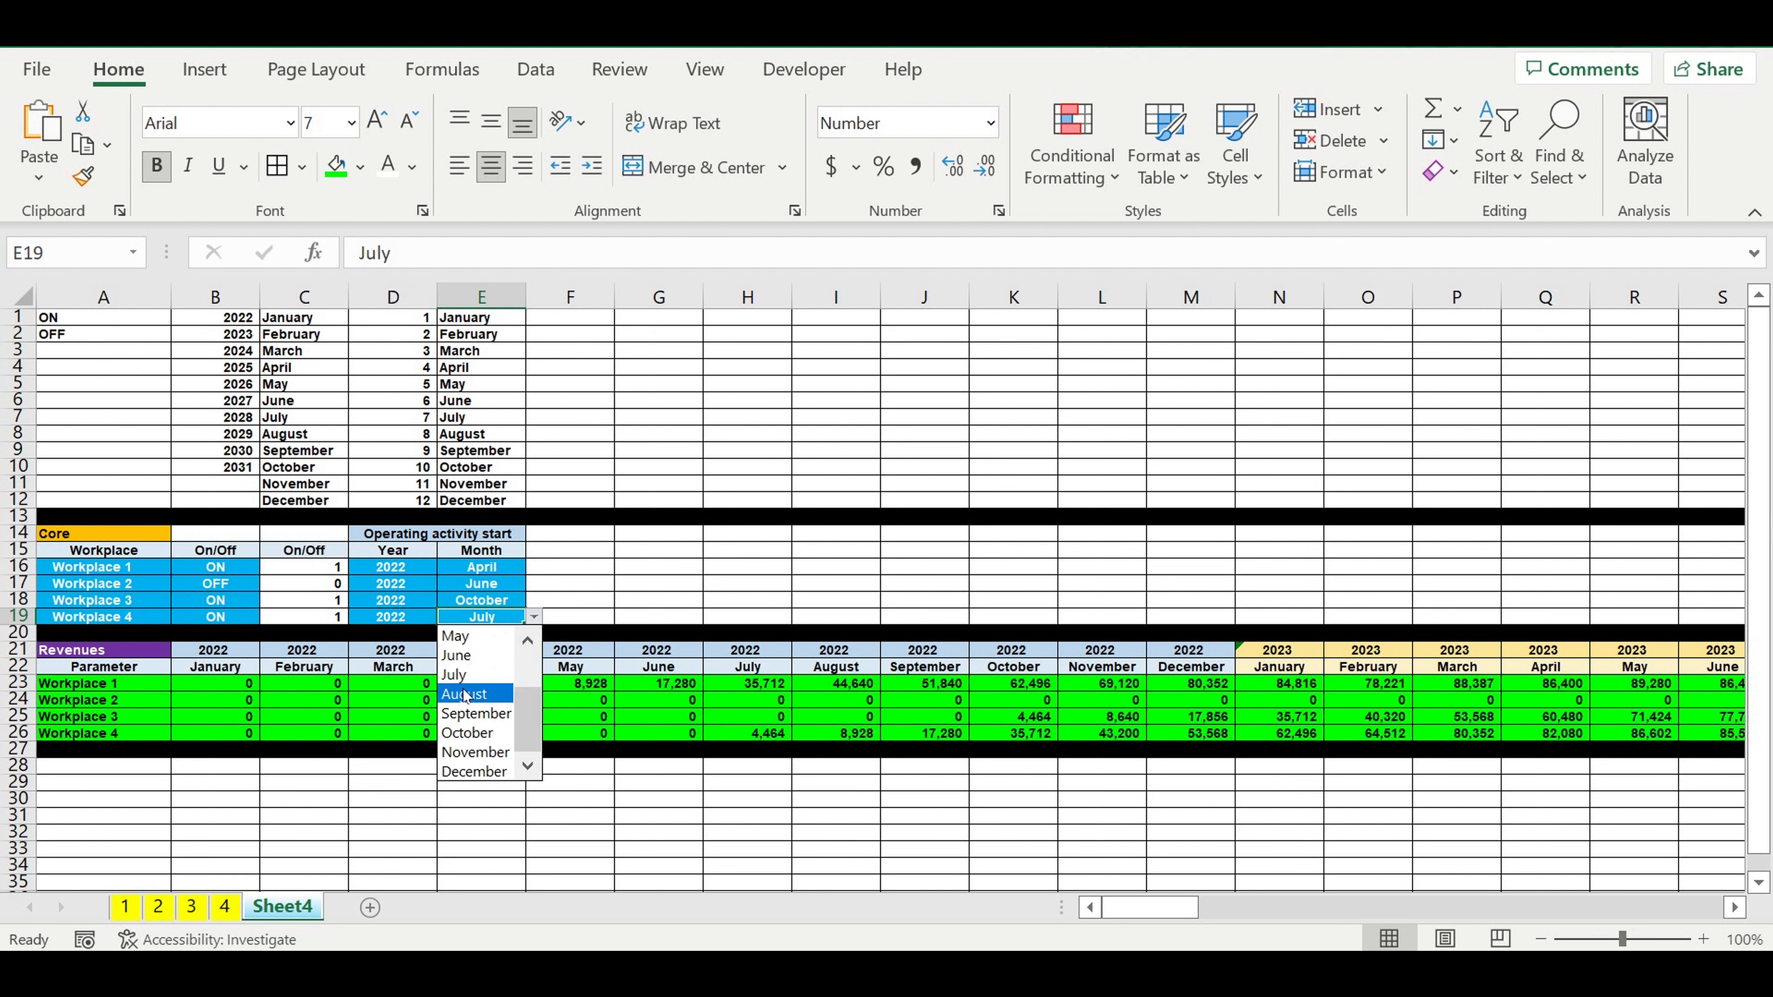
click(458, 636)
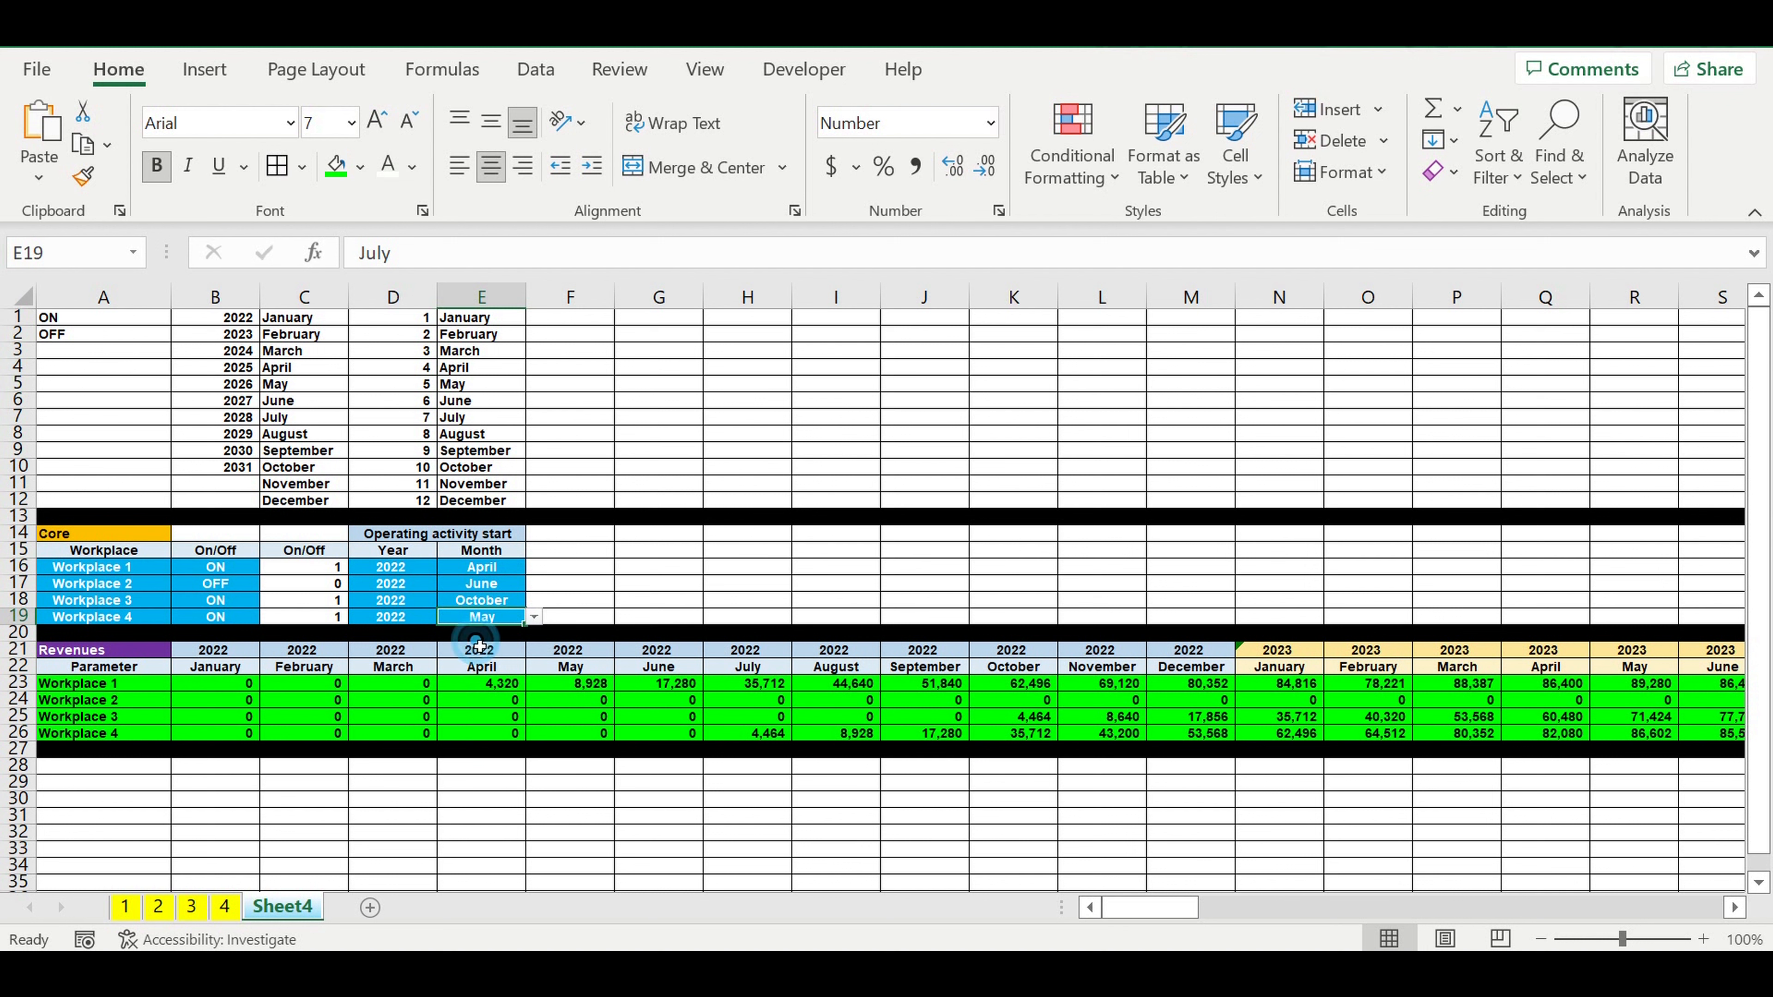
click(559, 735)
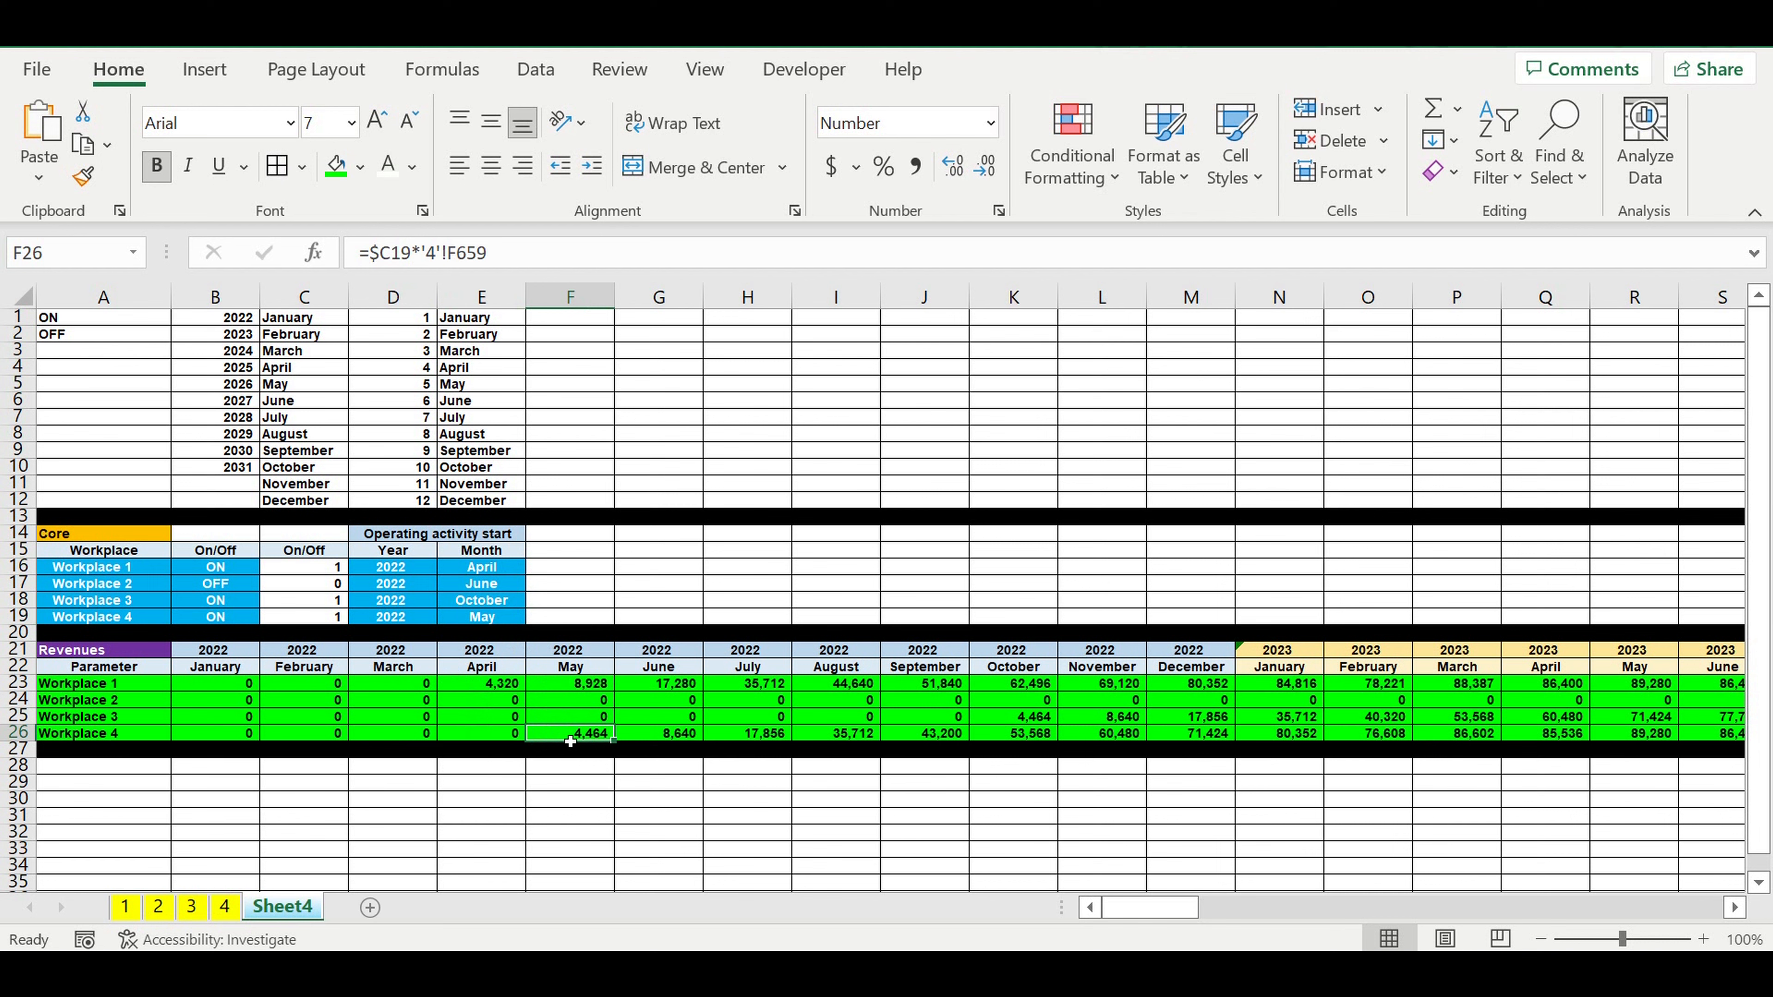
click(682, 768)
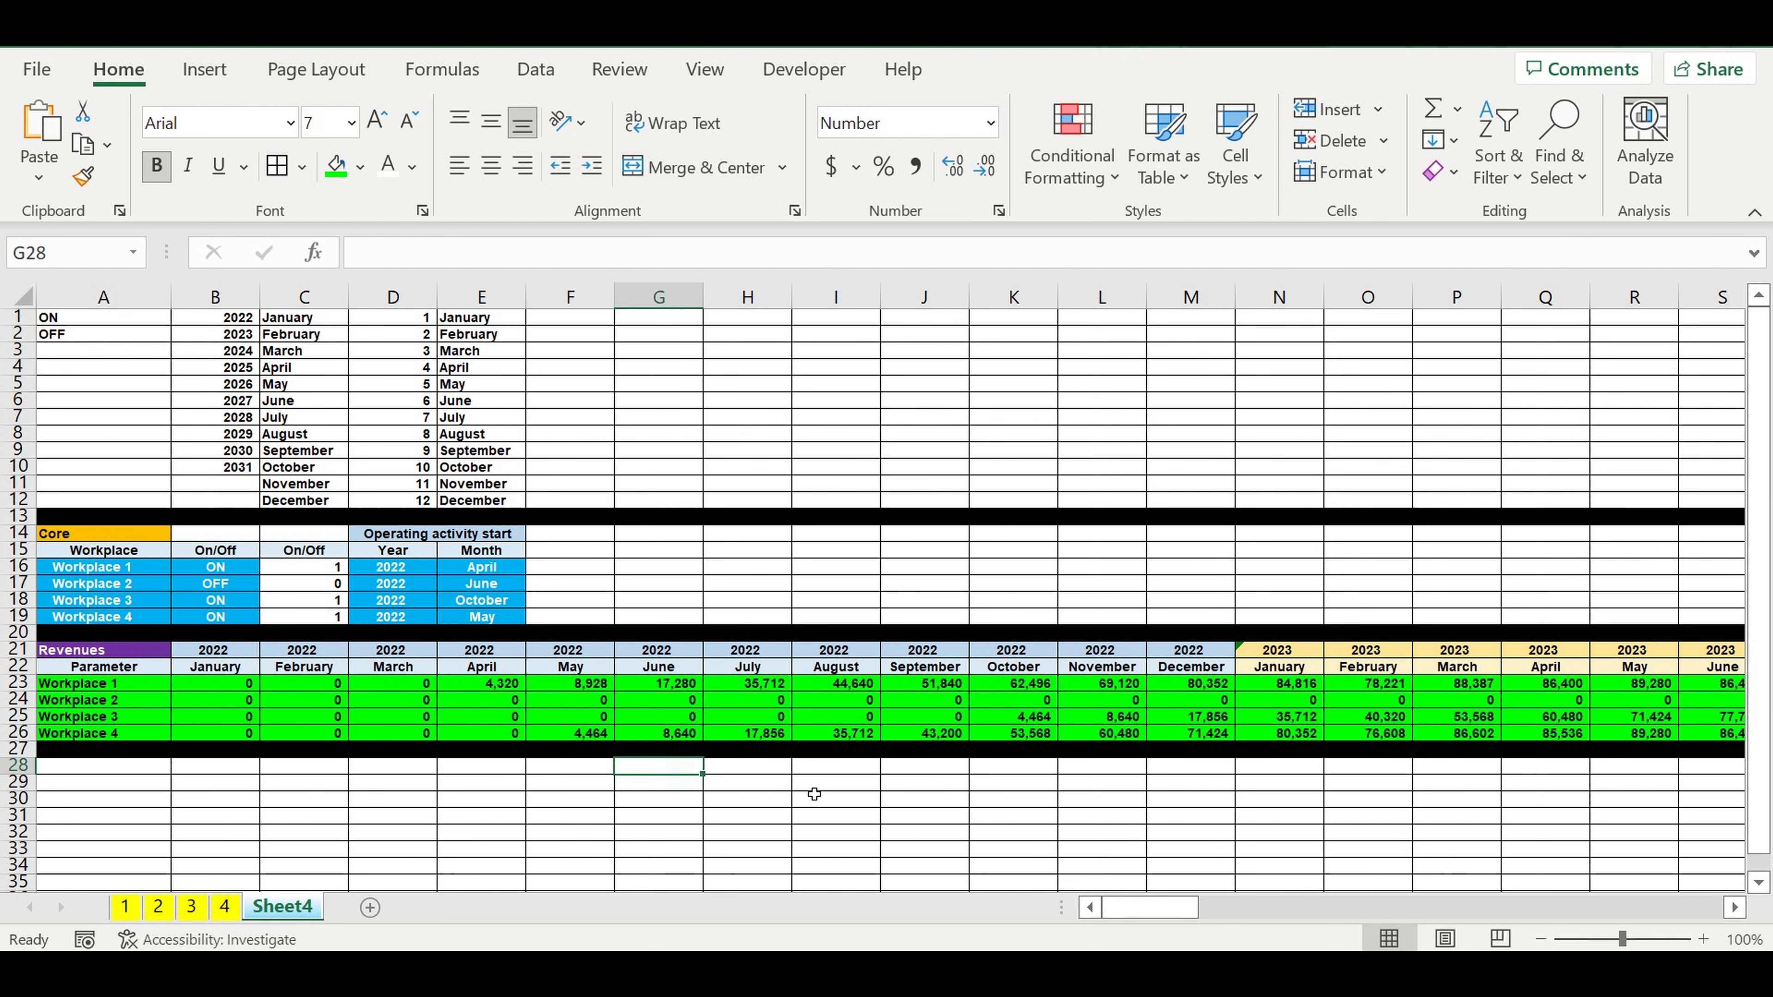
Set Workplace 2's On/Off switch in B17 to ON.
click(246, 589)
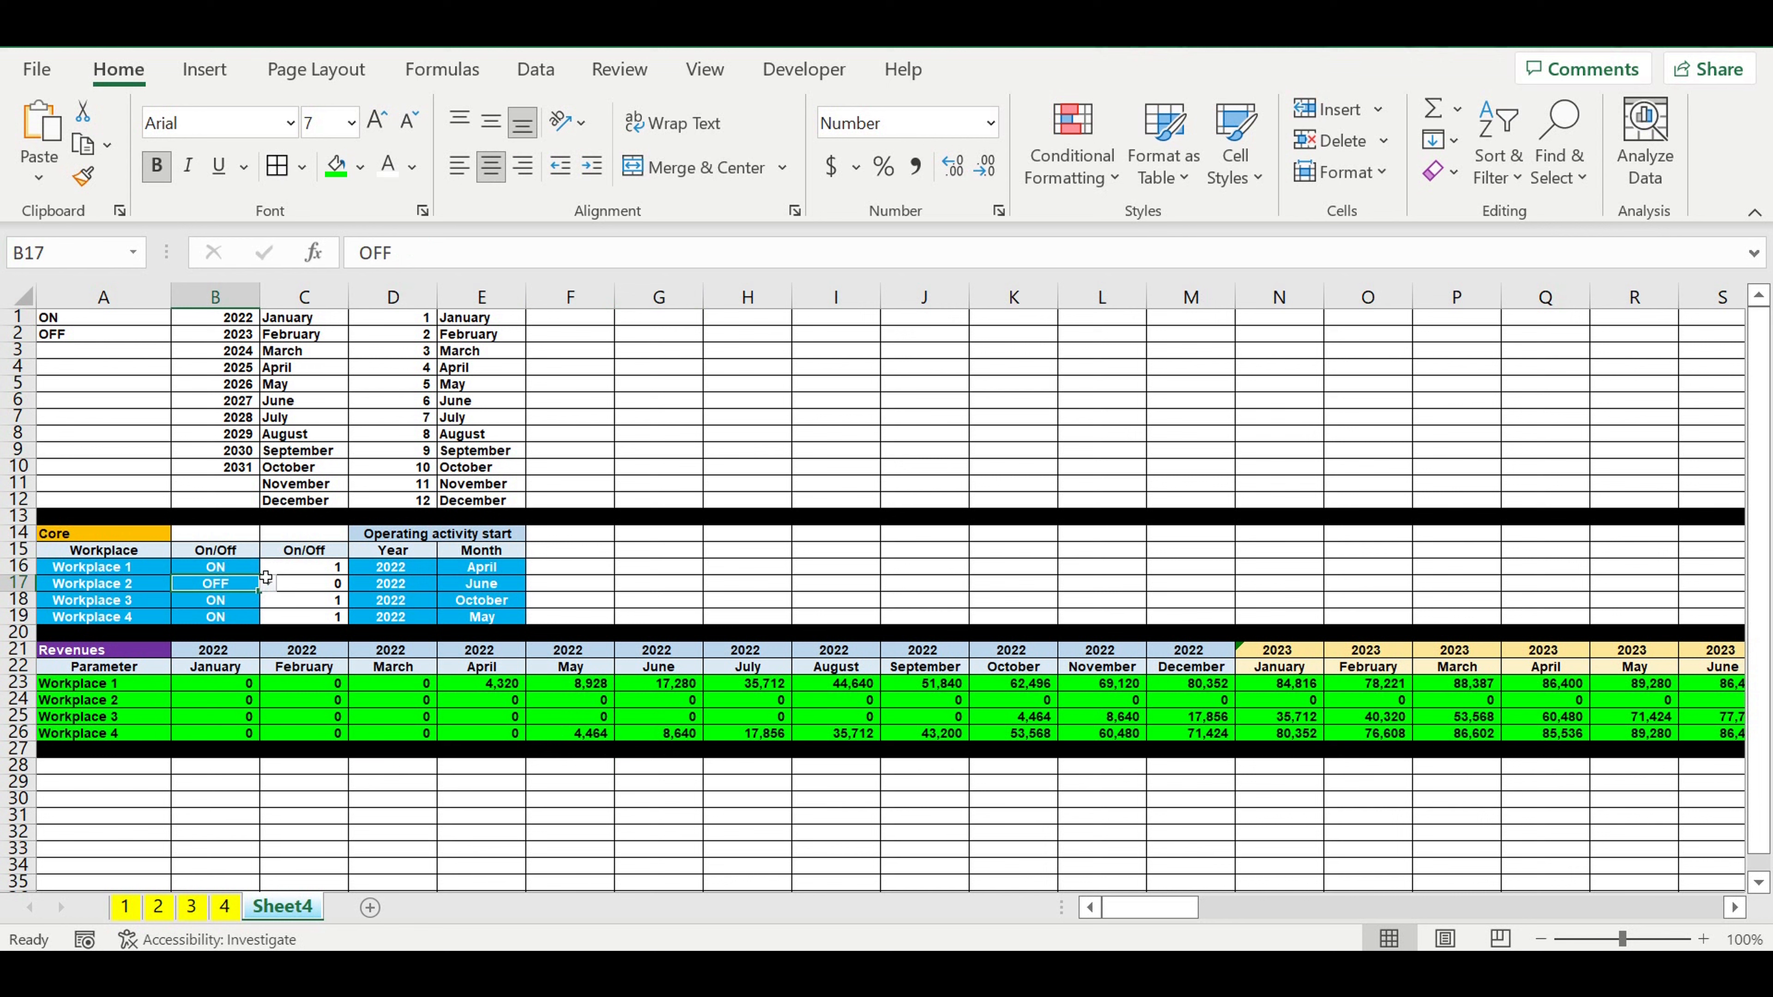
click(267, 583)
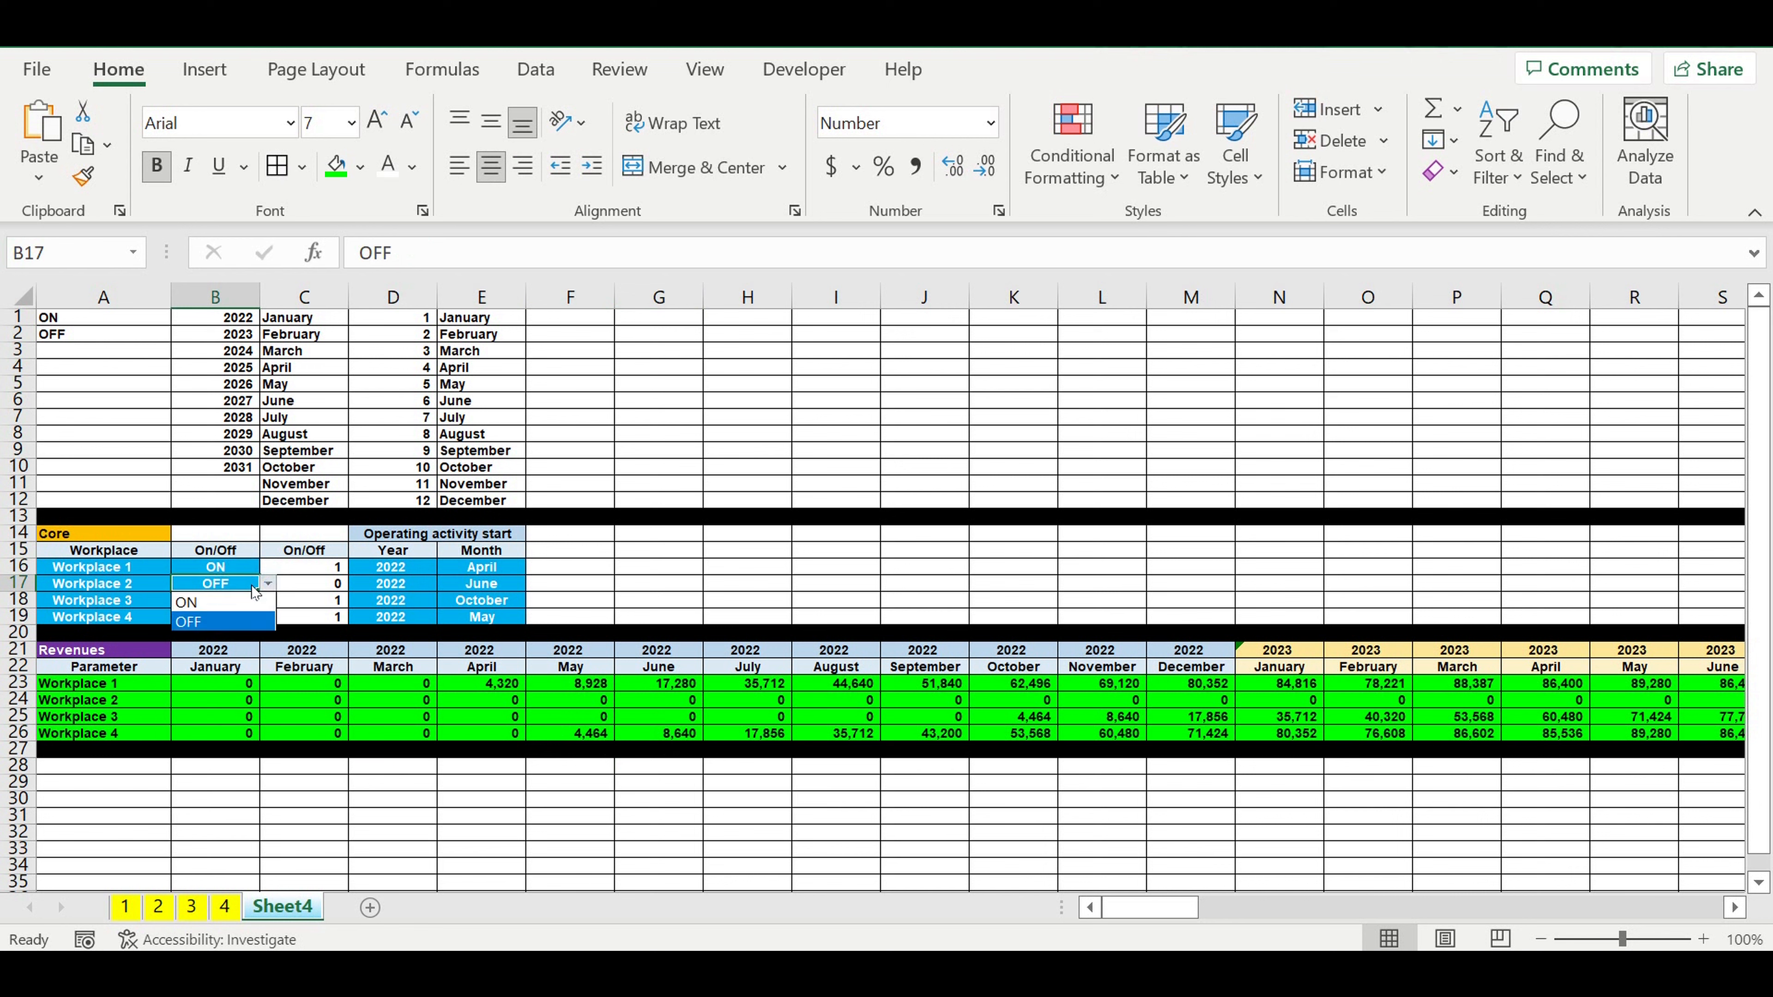
click(231, 601)
click(215, 798)
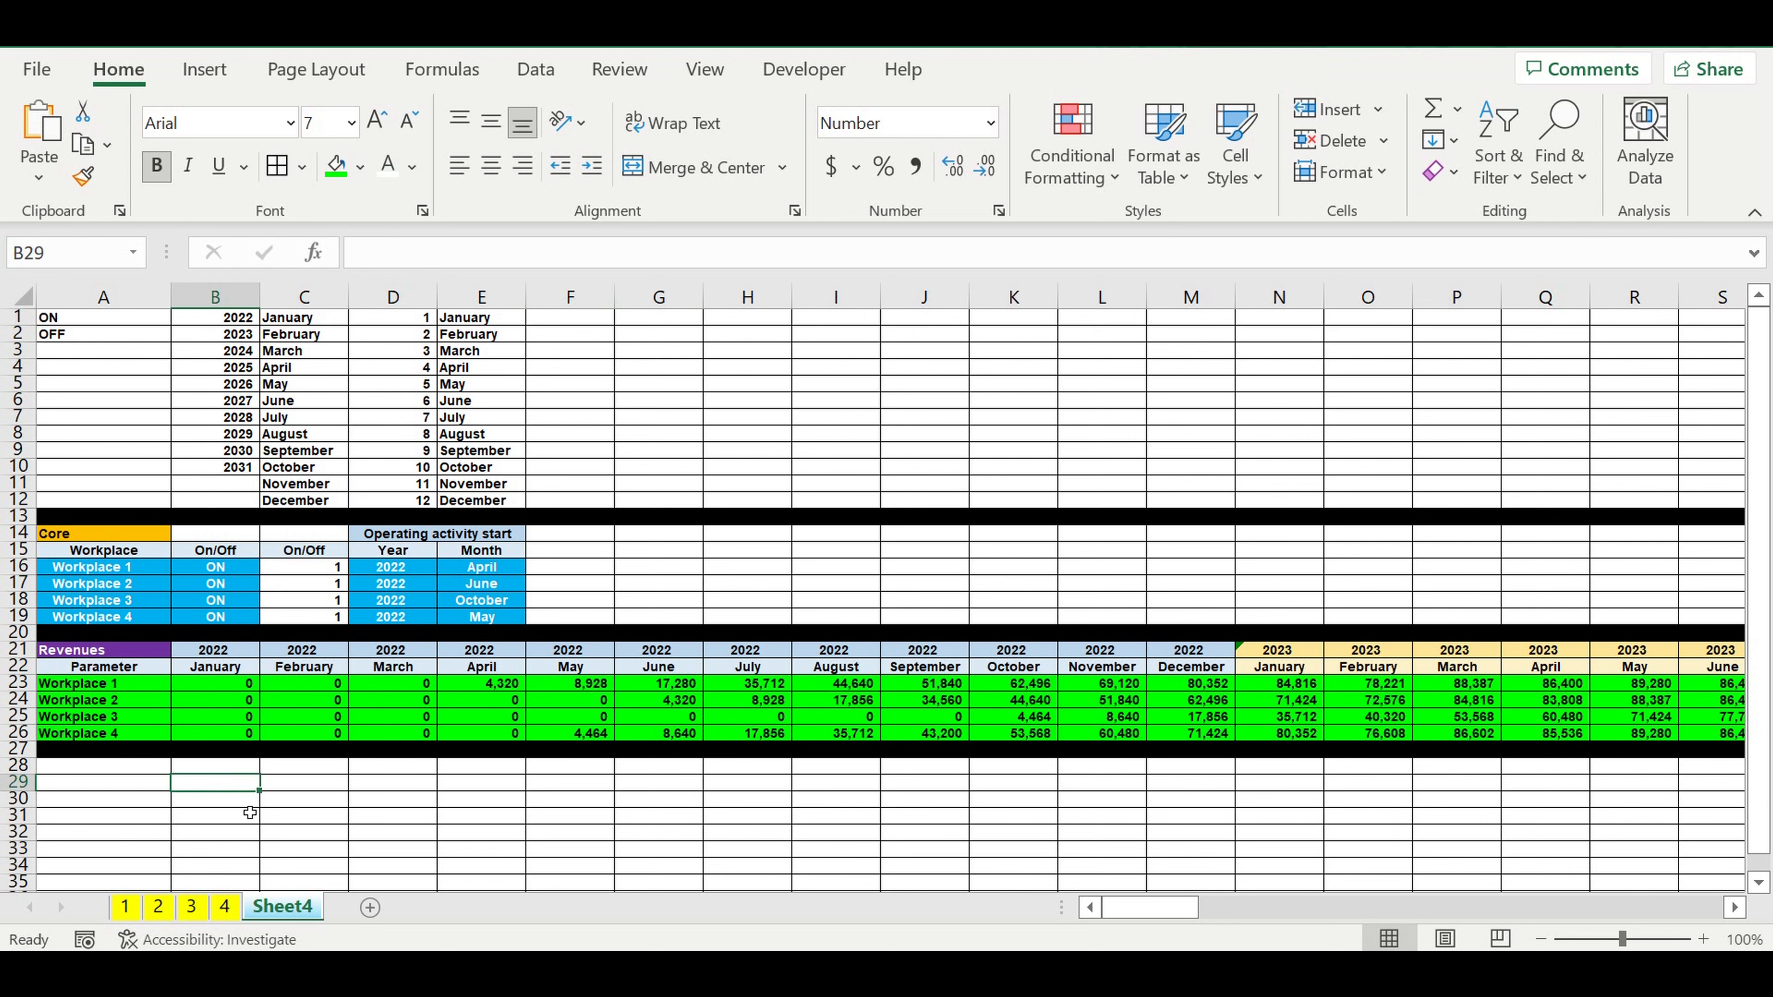
Duplicate the whole Revenues block, rows 21 to 27, directly below itself starting at row 28.
drag(17, 649, 18, 750)
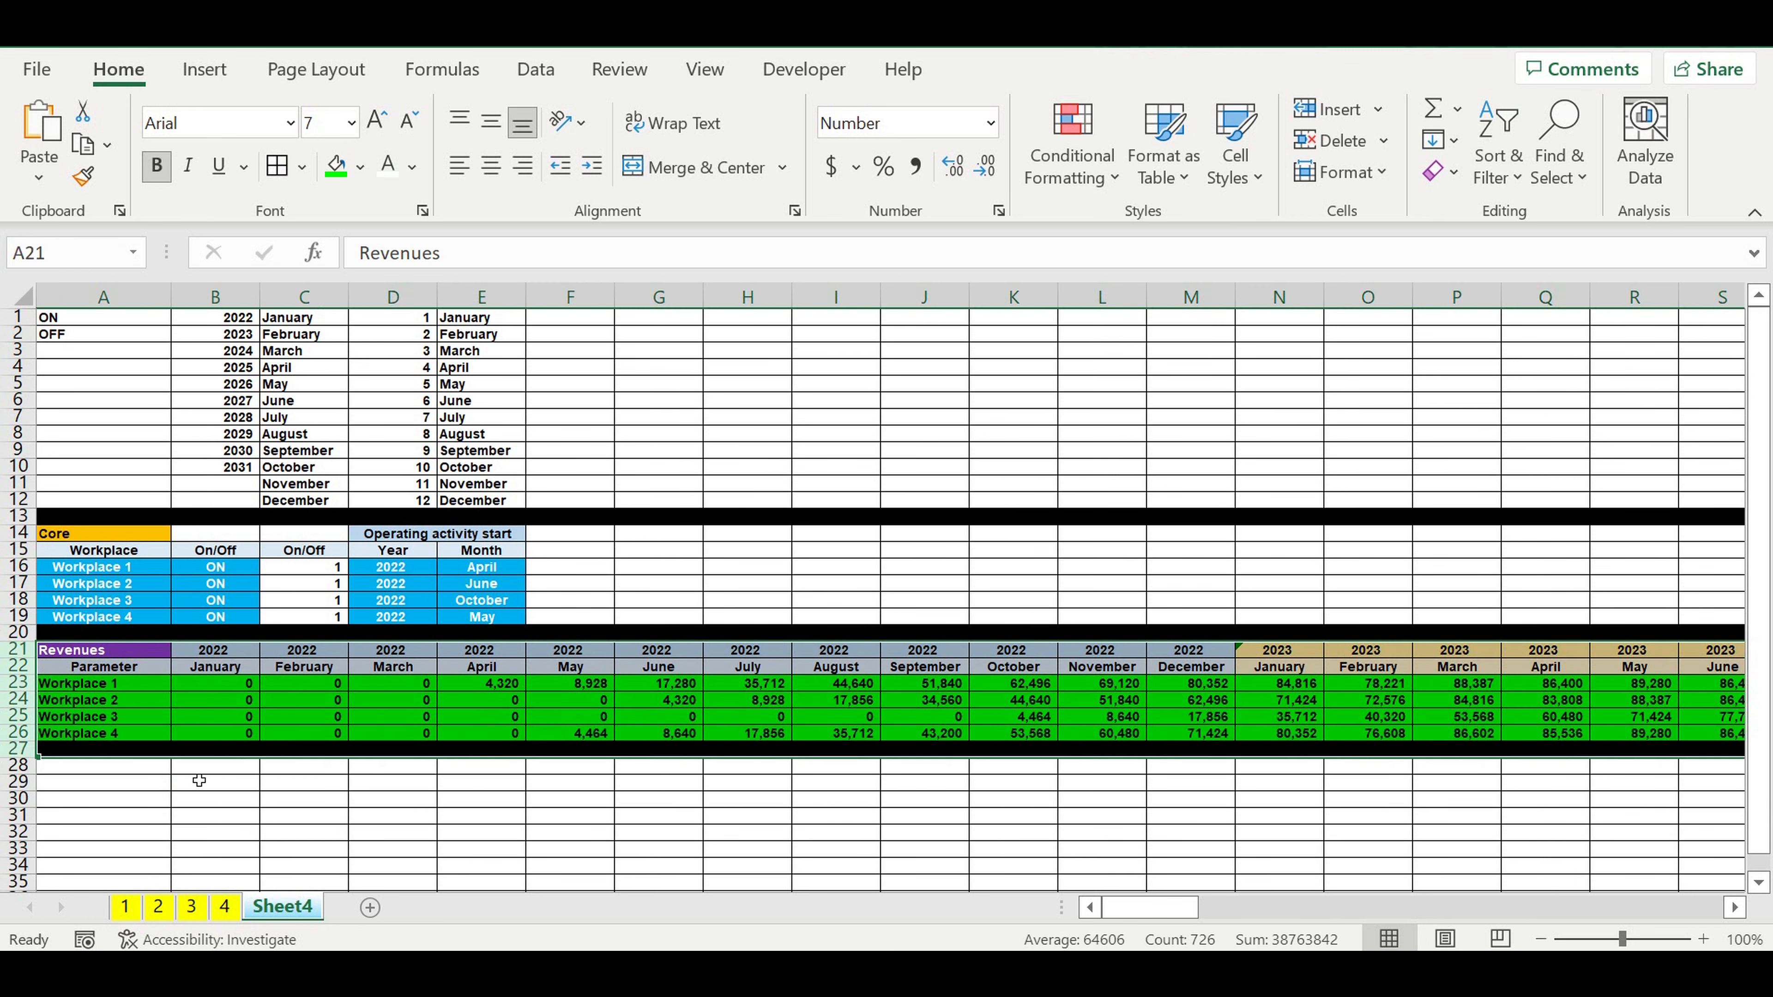
key(ctrl+c)
click(143, 768)
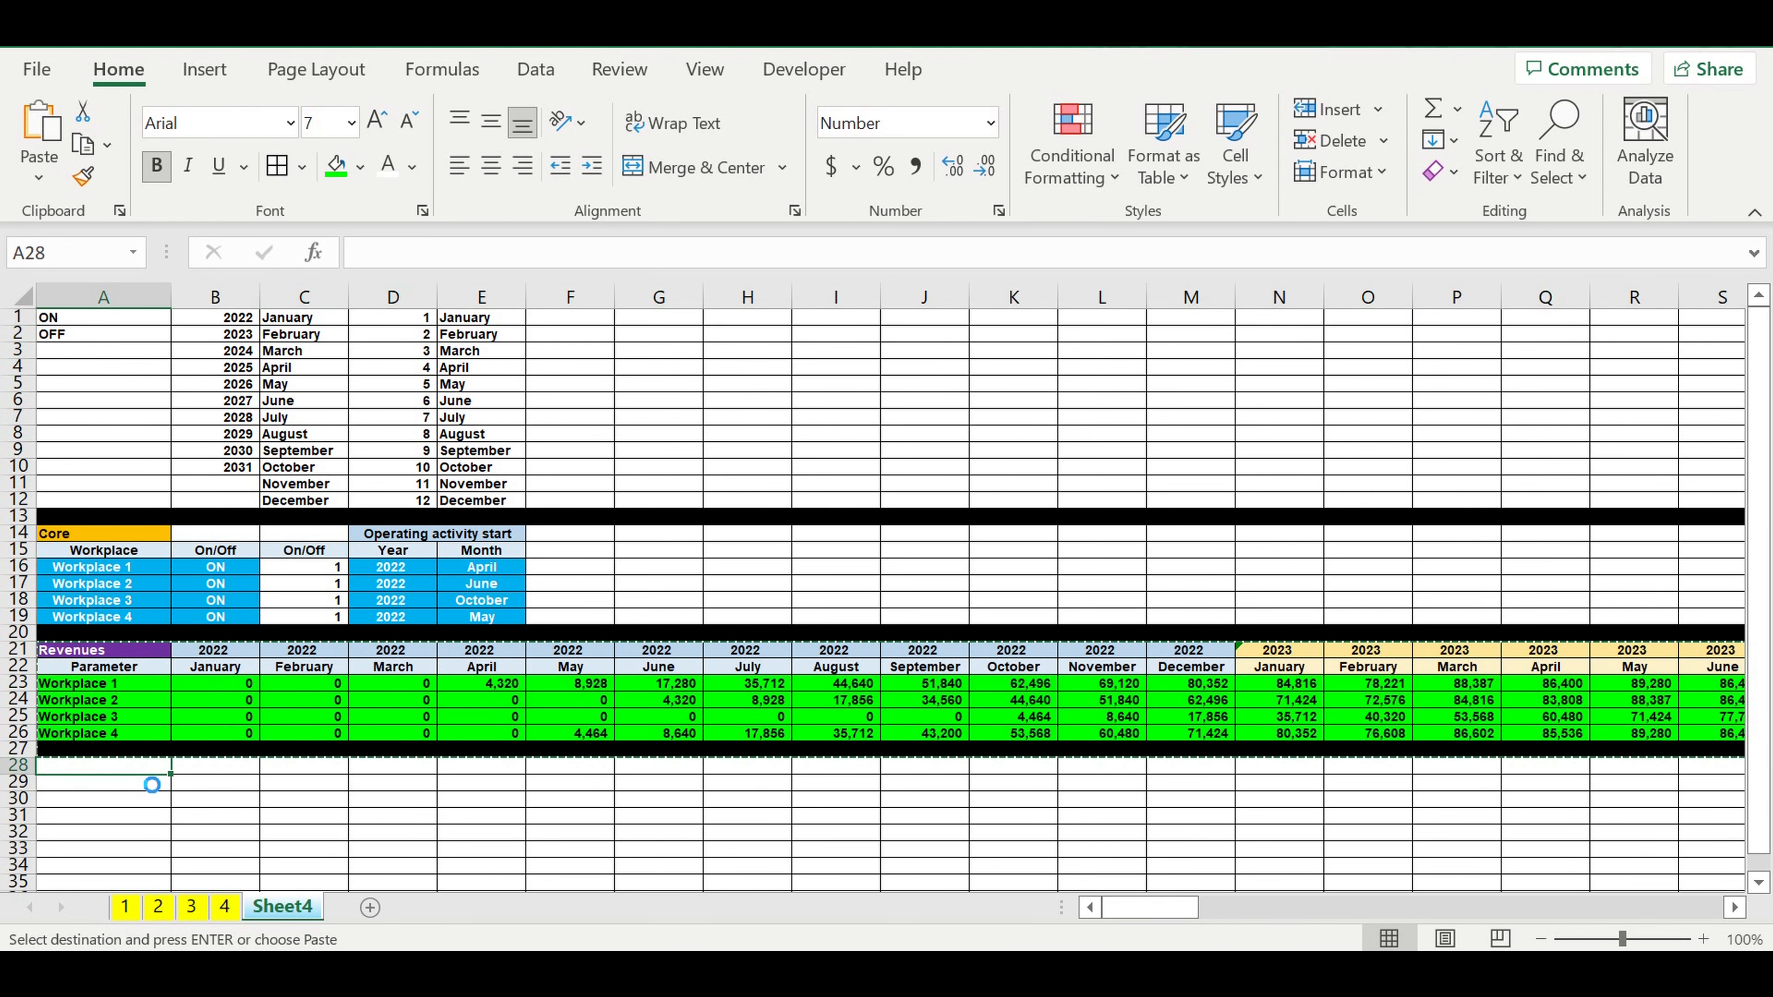
key(ctrl+v)
click(163, 803)
Link the copied block's first year in B28 to B21 and title the block "Direct expenses" in A28.
click(223, 768)
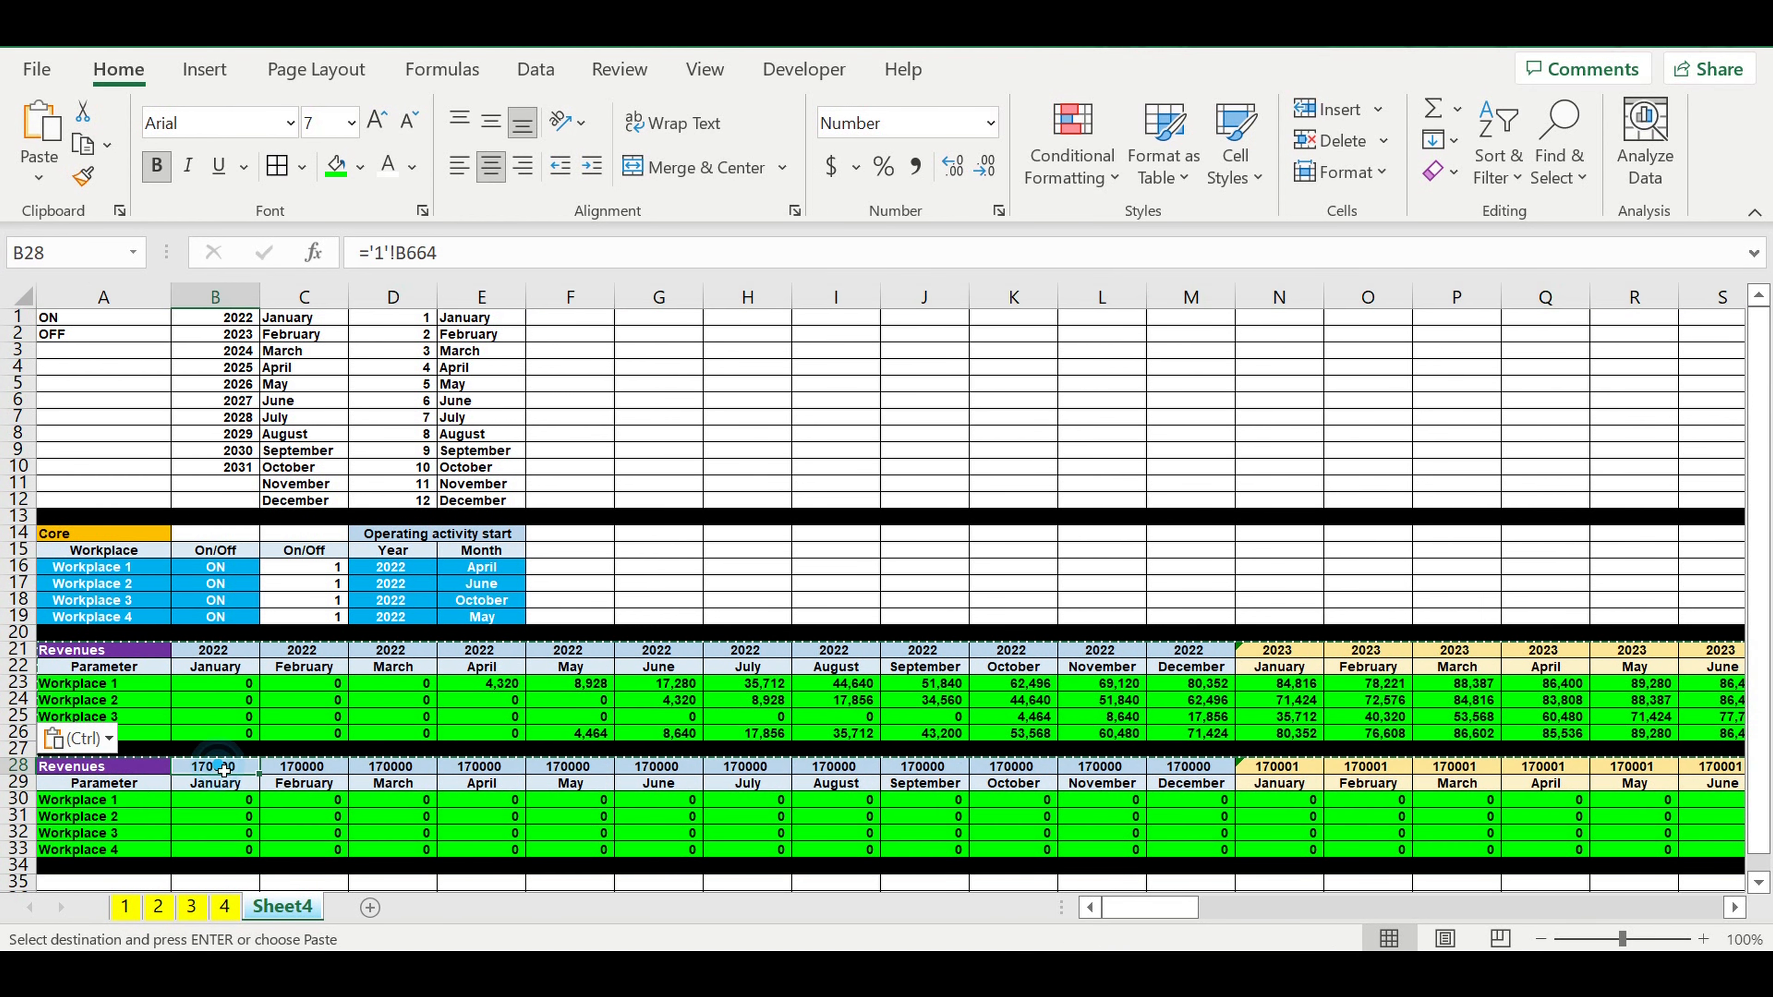
text(=)
click(209, 655)
key(Return)
click(109, 770)
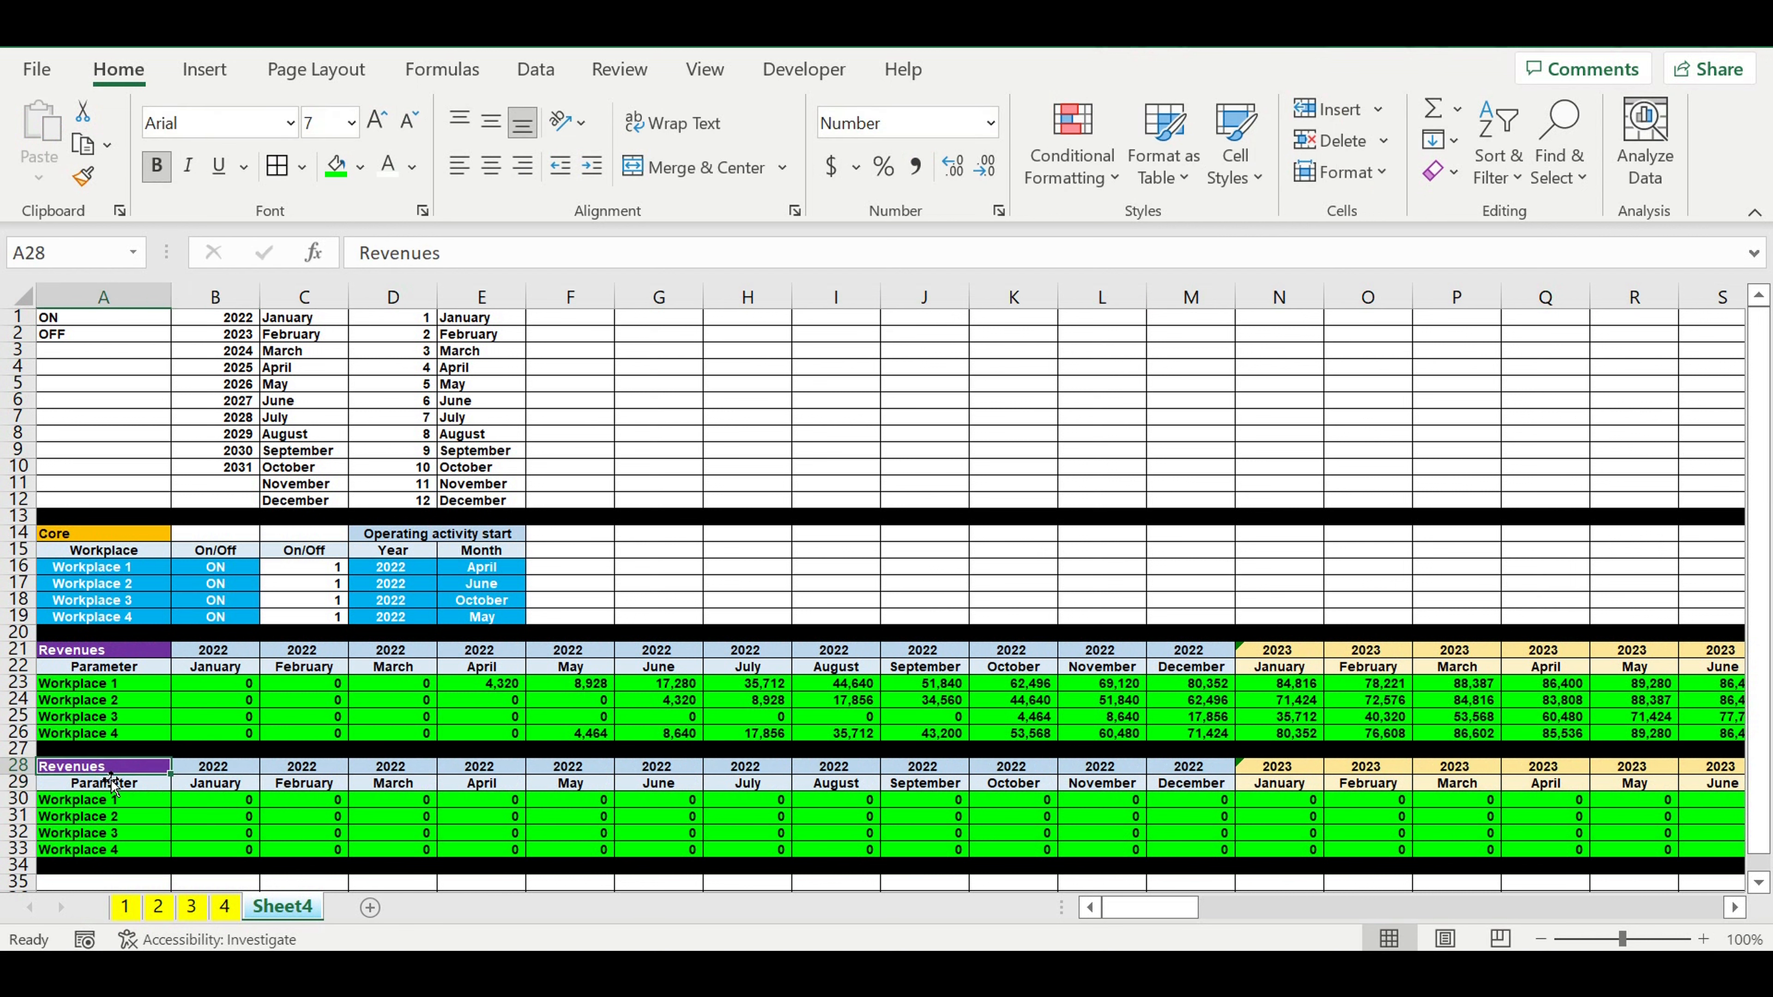
text(Direct expens)
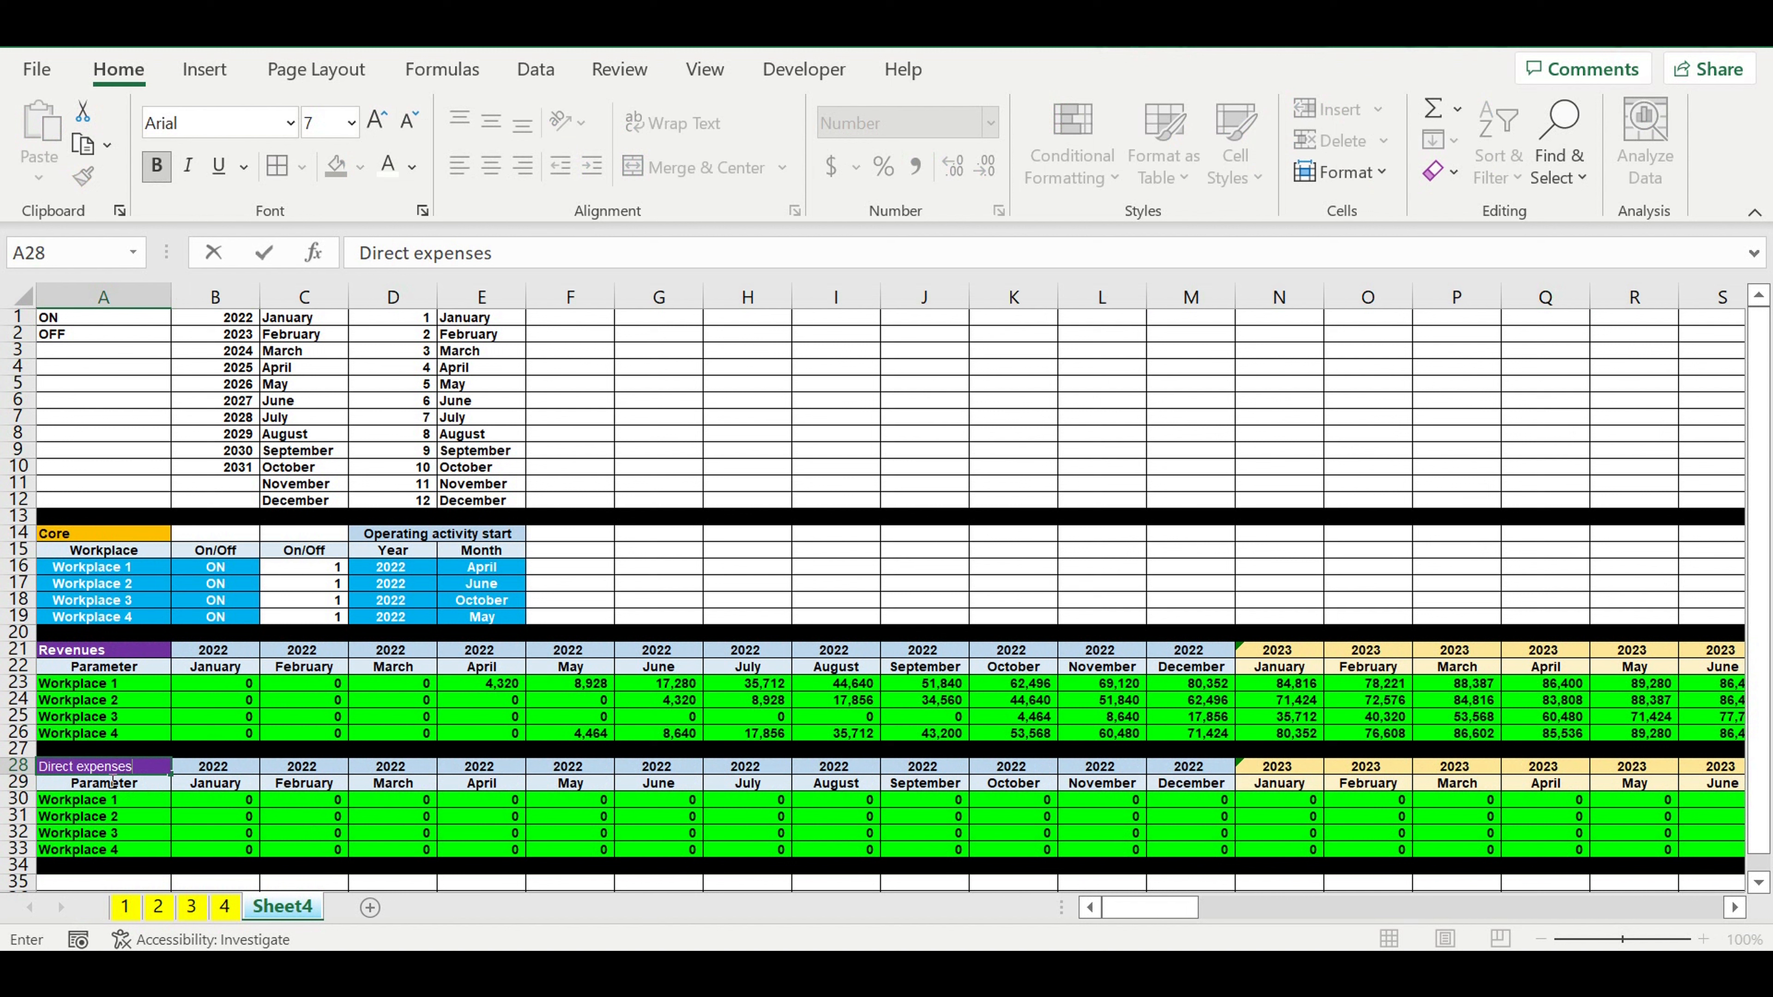
key(Return)
Link the Workplace 1 label in A30 to A23 and fill the link down to A33.
click(99, 802)
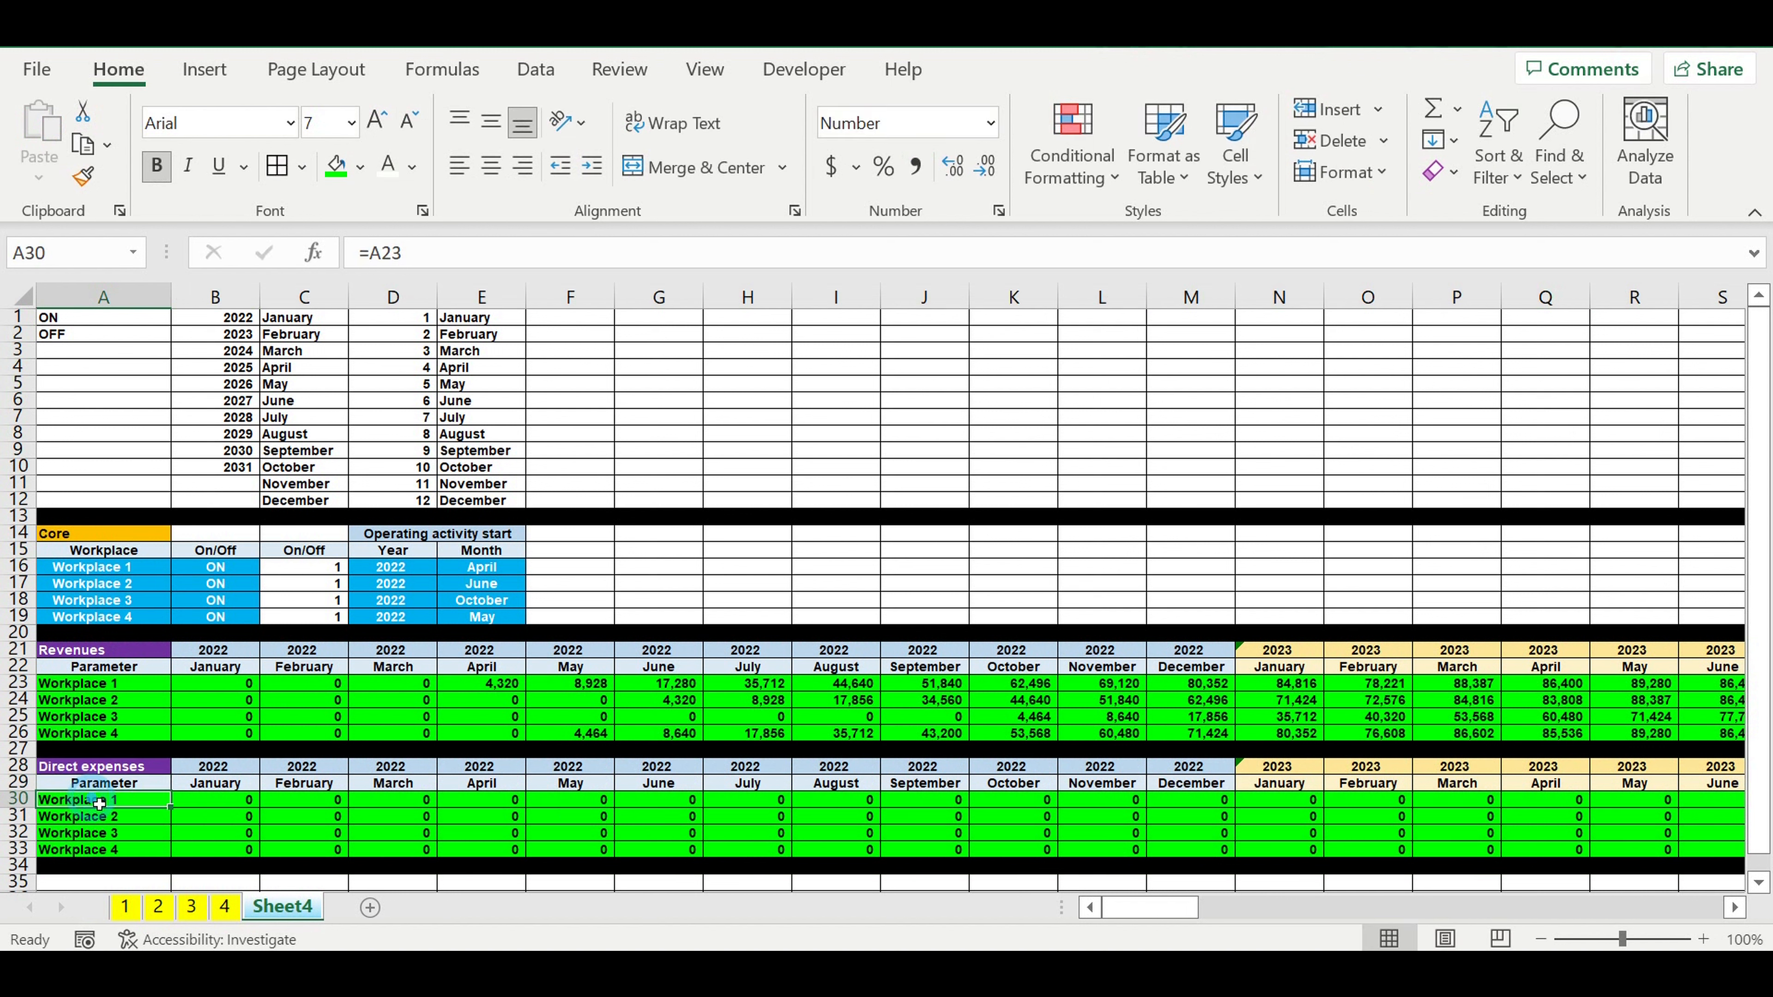
text(=)
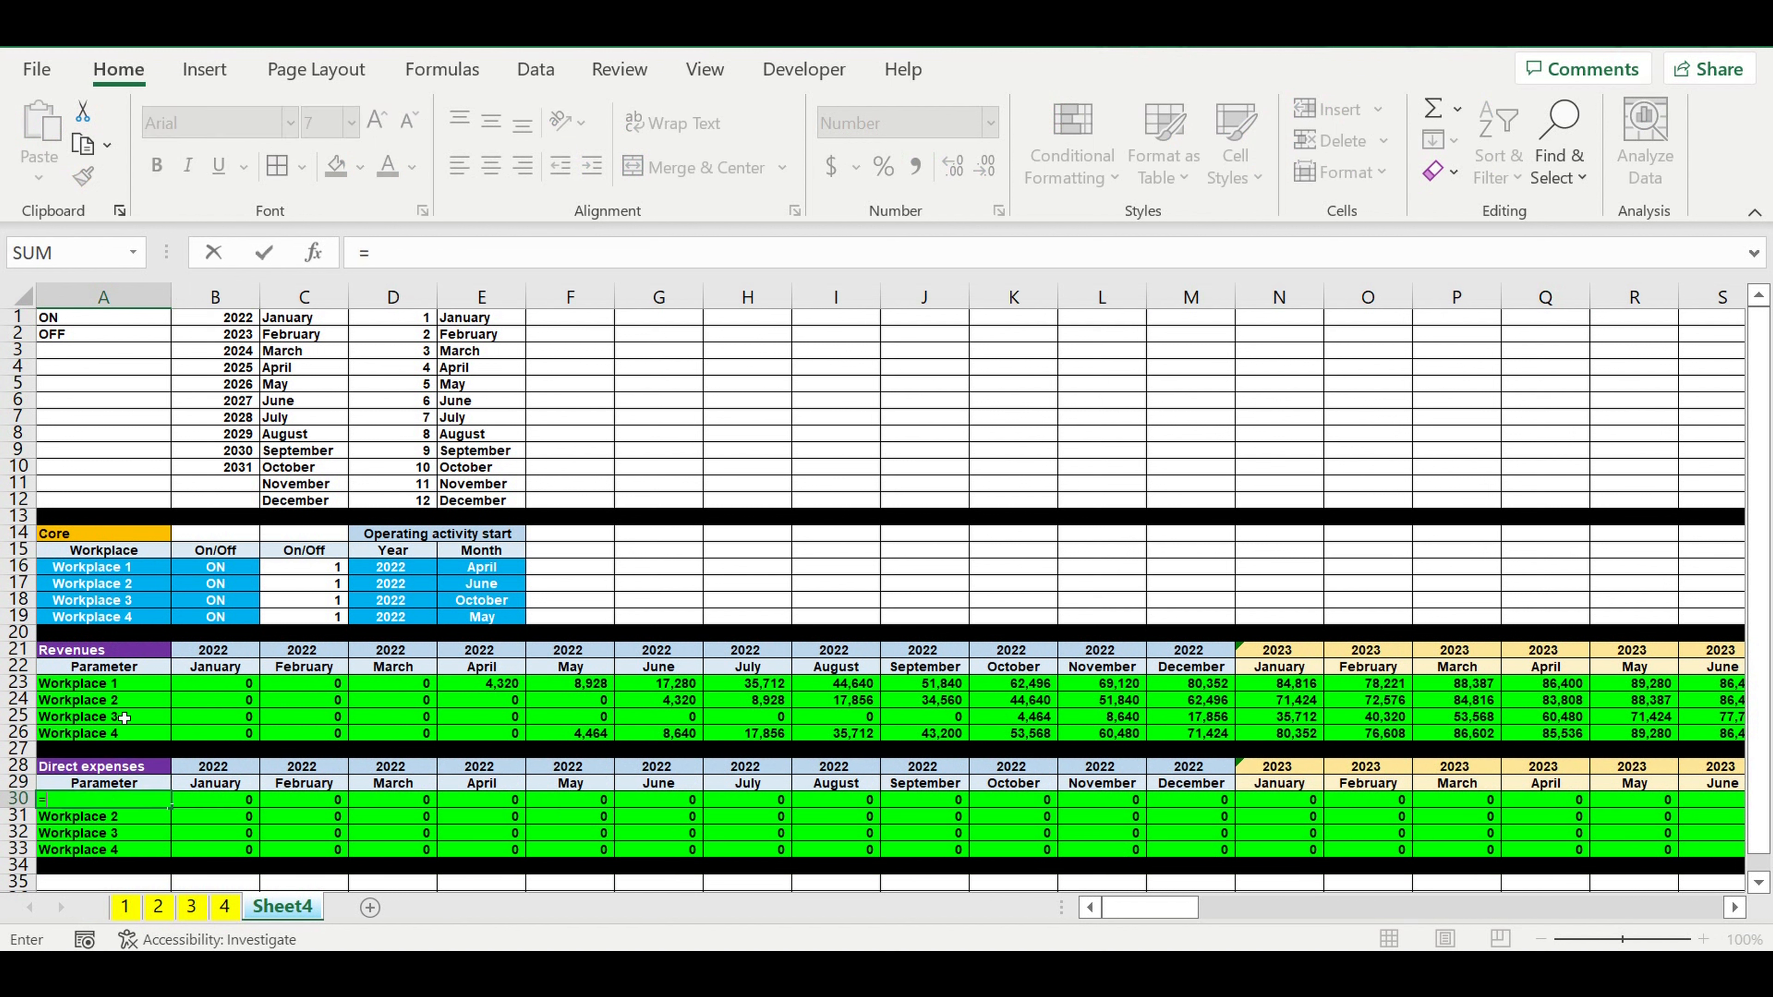
click(102, 688)
key(Return)
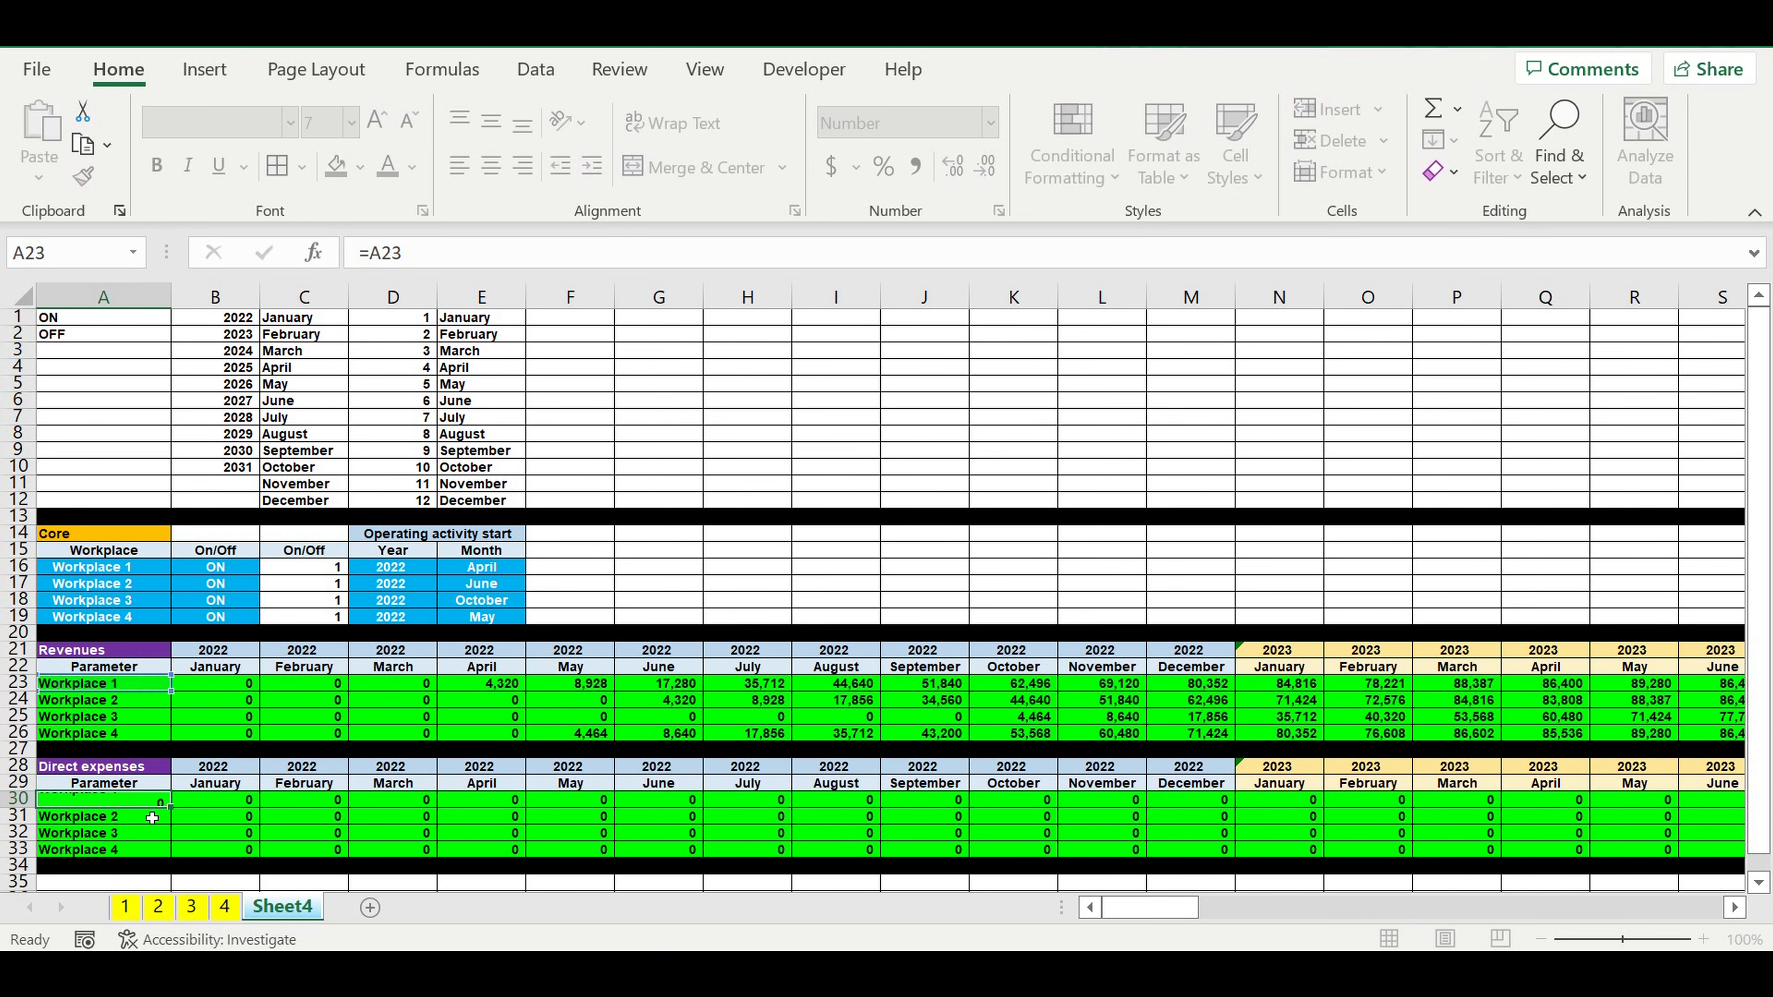
click(150, 803)
drag(179, 812, 180, 855)
Enter =$C16*'1'!B660 in B30 for Workplace 1's January direct expenses, copying the *'1'!B660 part of the formula for reuse.
click(241, 805)
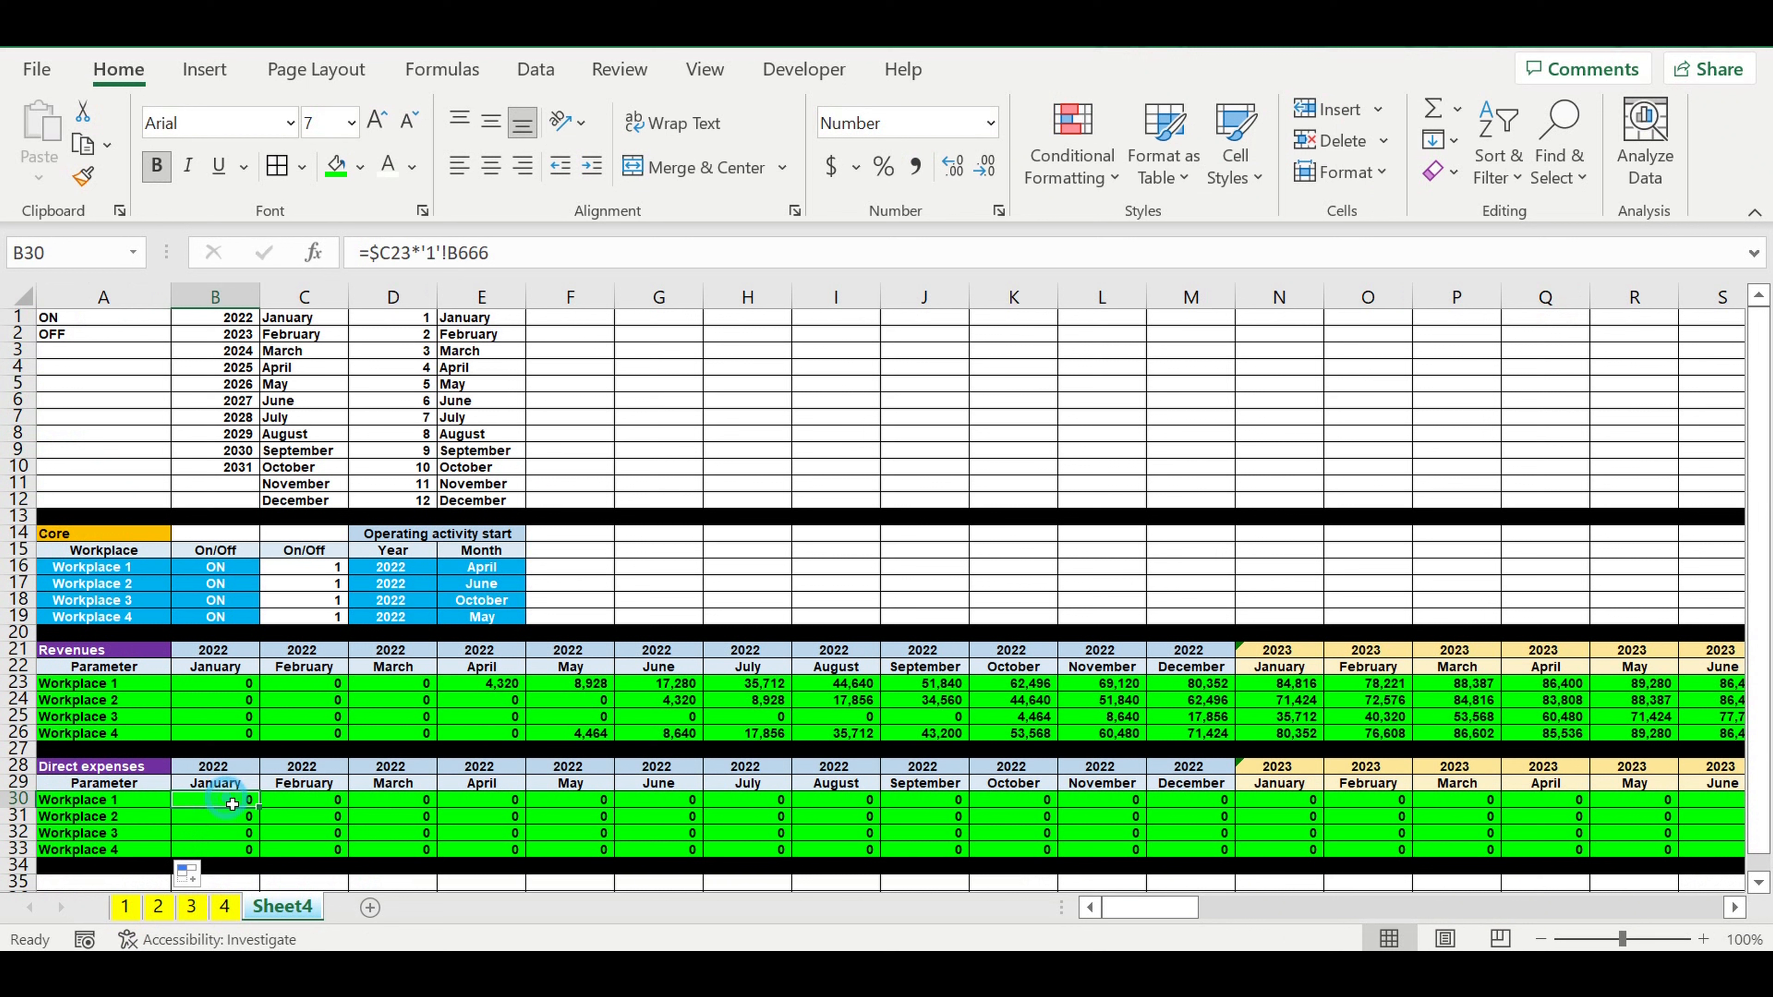
click(318, 573)
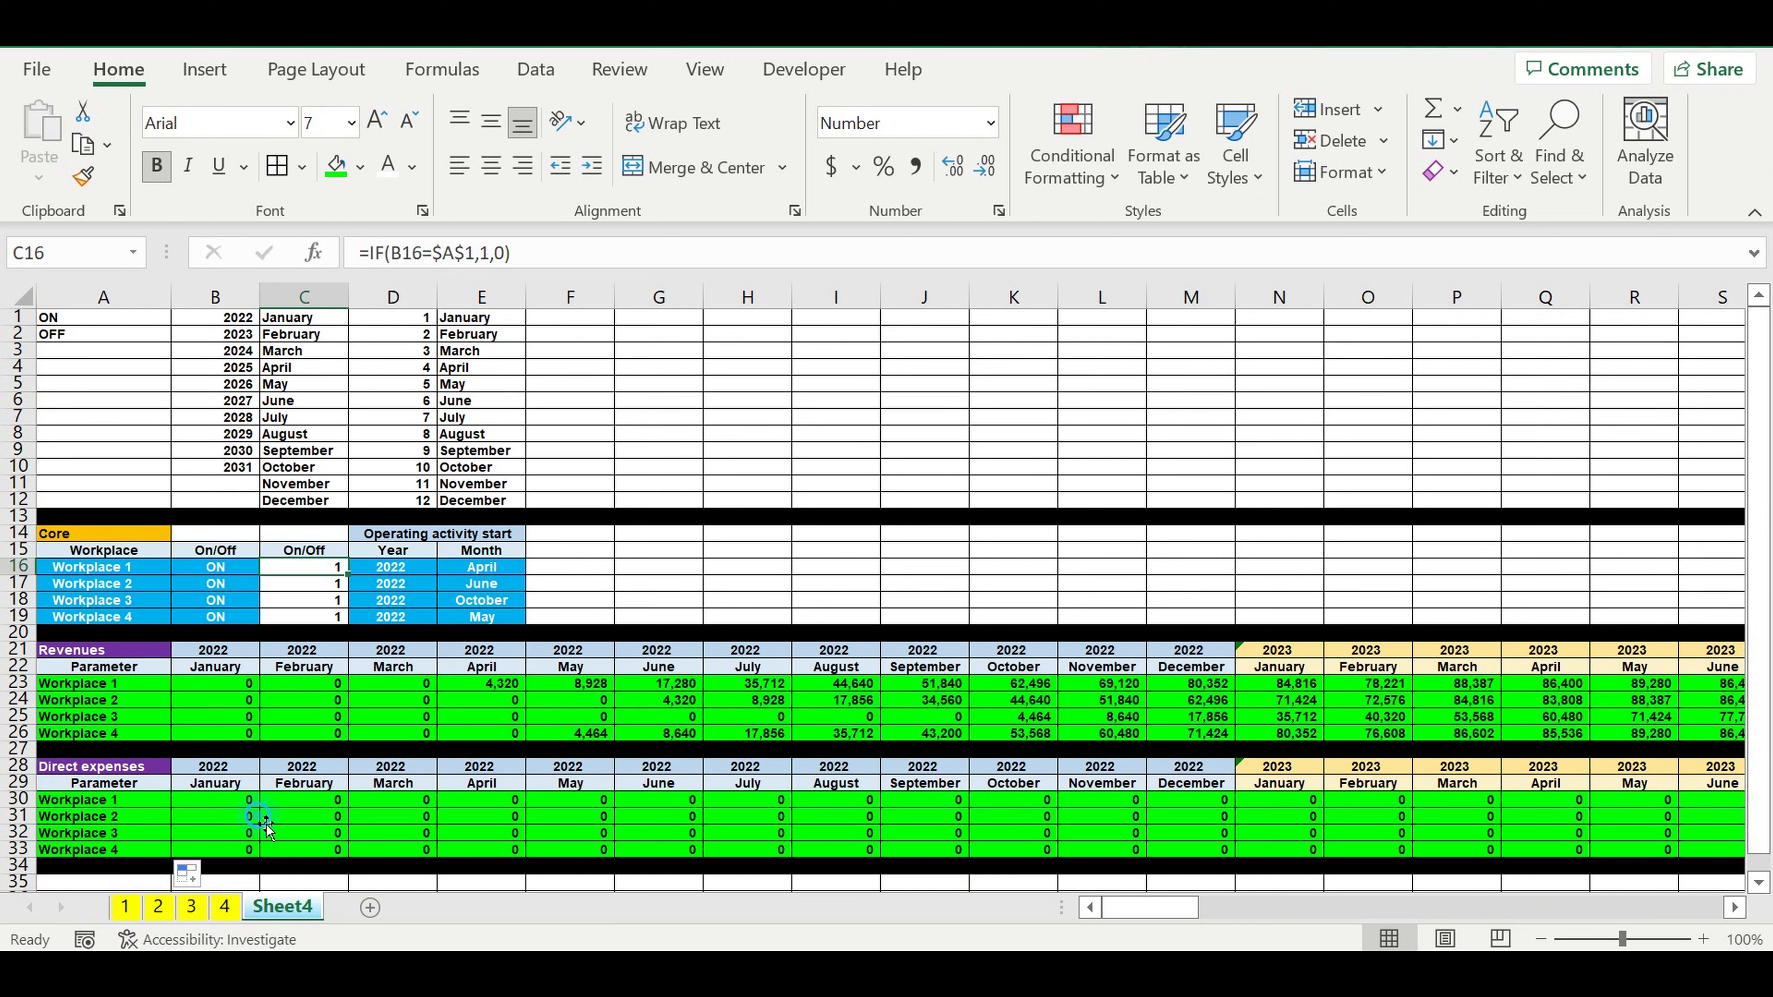
click(241, 803)
text(=)
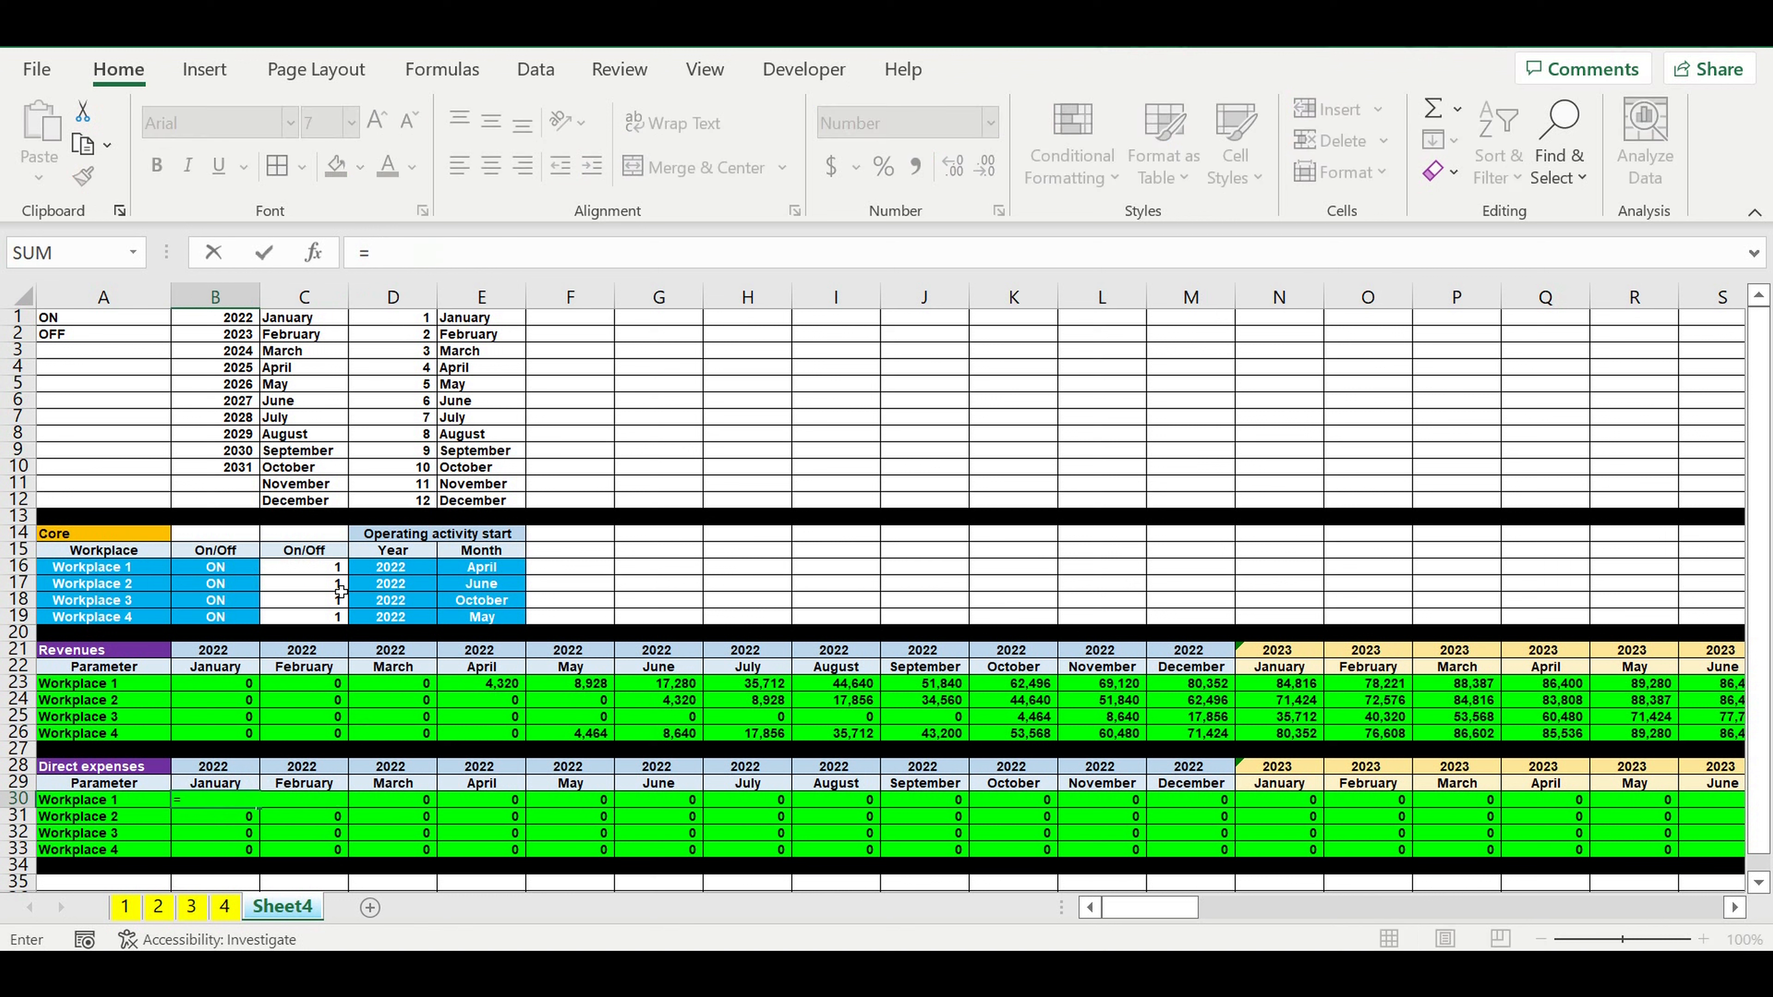
click(307, 569)
click(389, 258)
text($C16)
click(427, 255)
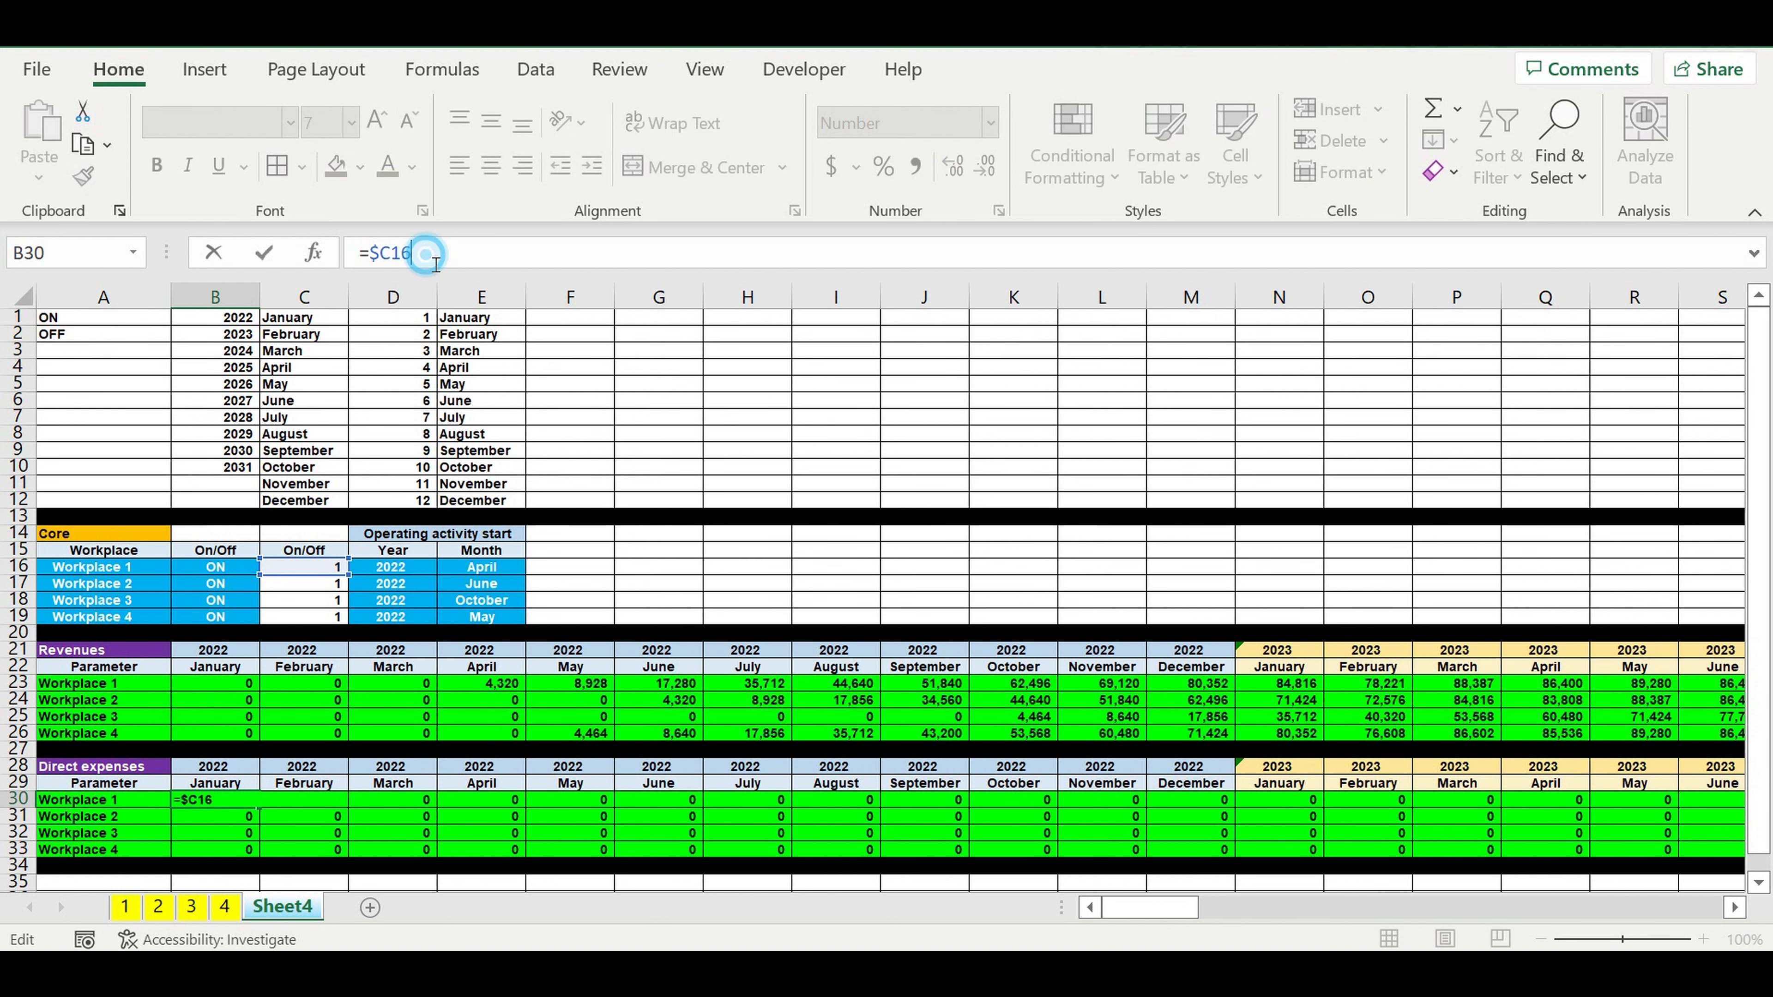
text(*)
click(125, 906)
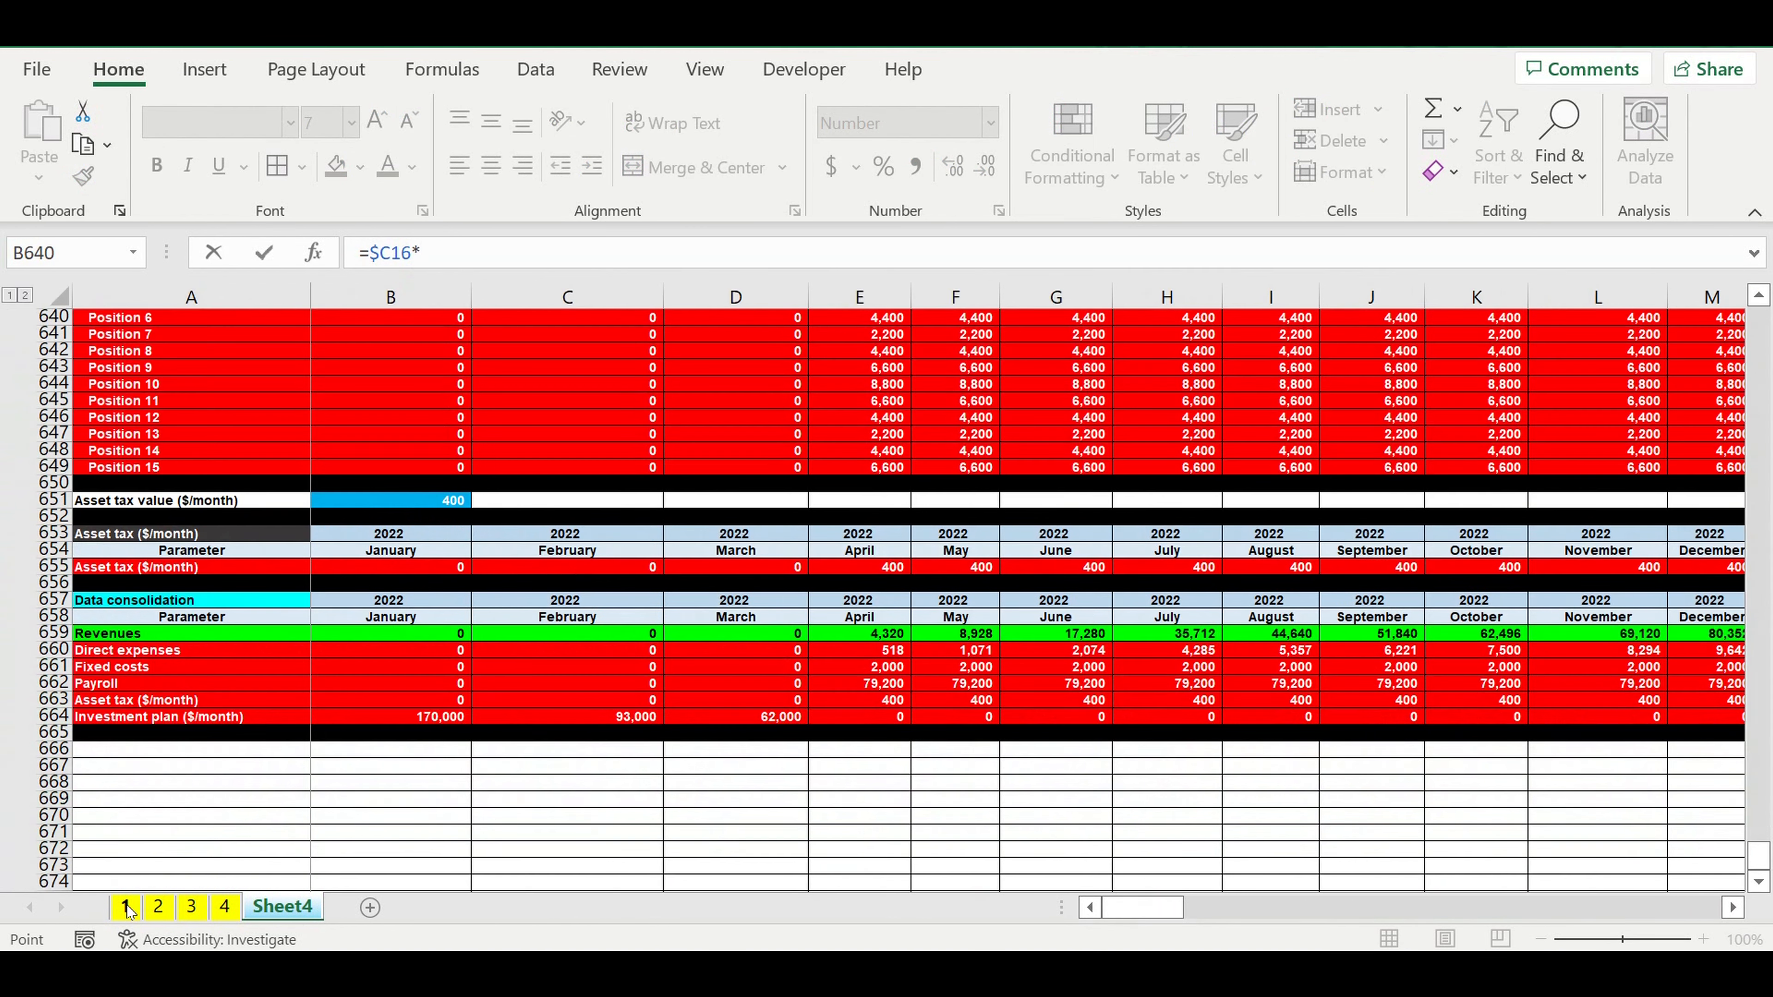
click(402, 654)
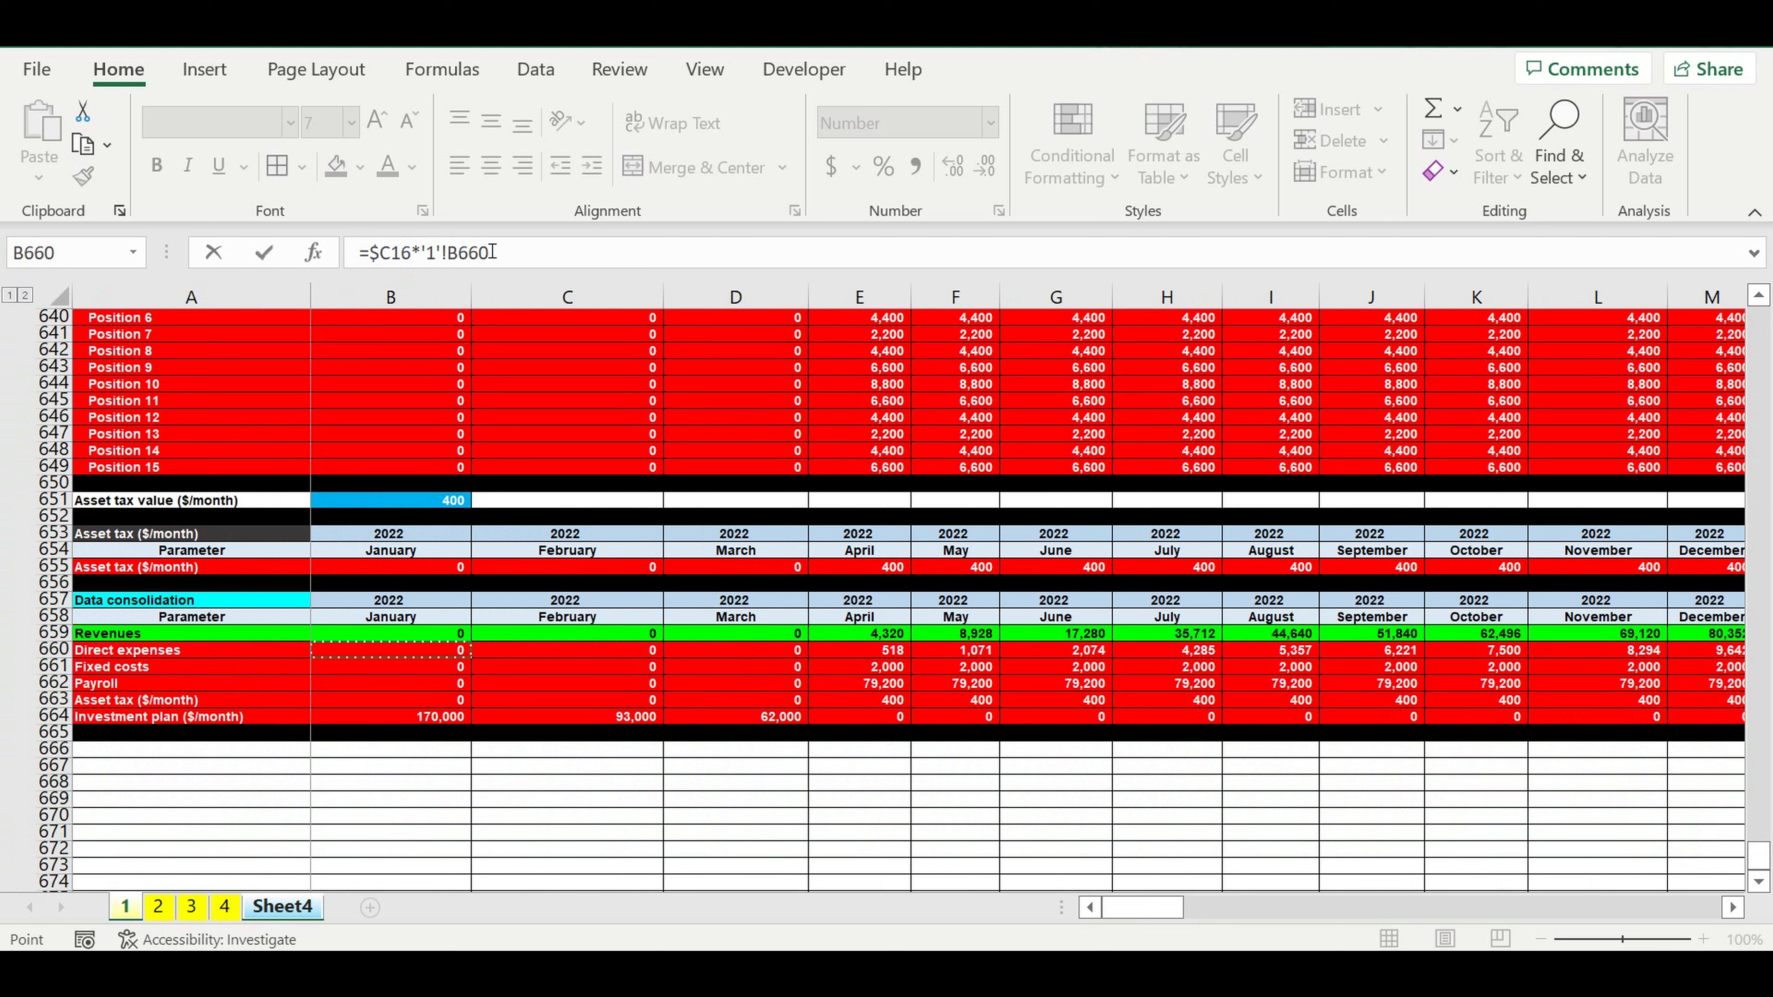
drag(411, 253, 538, 272)
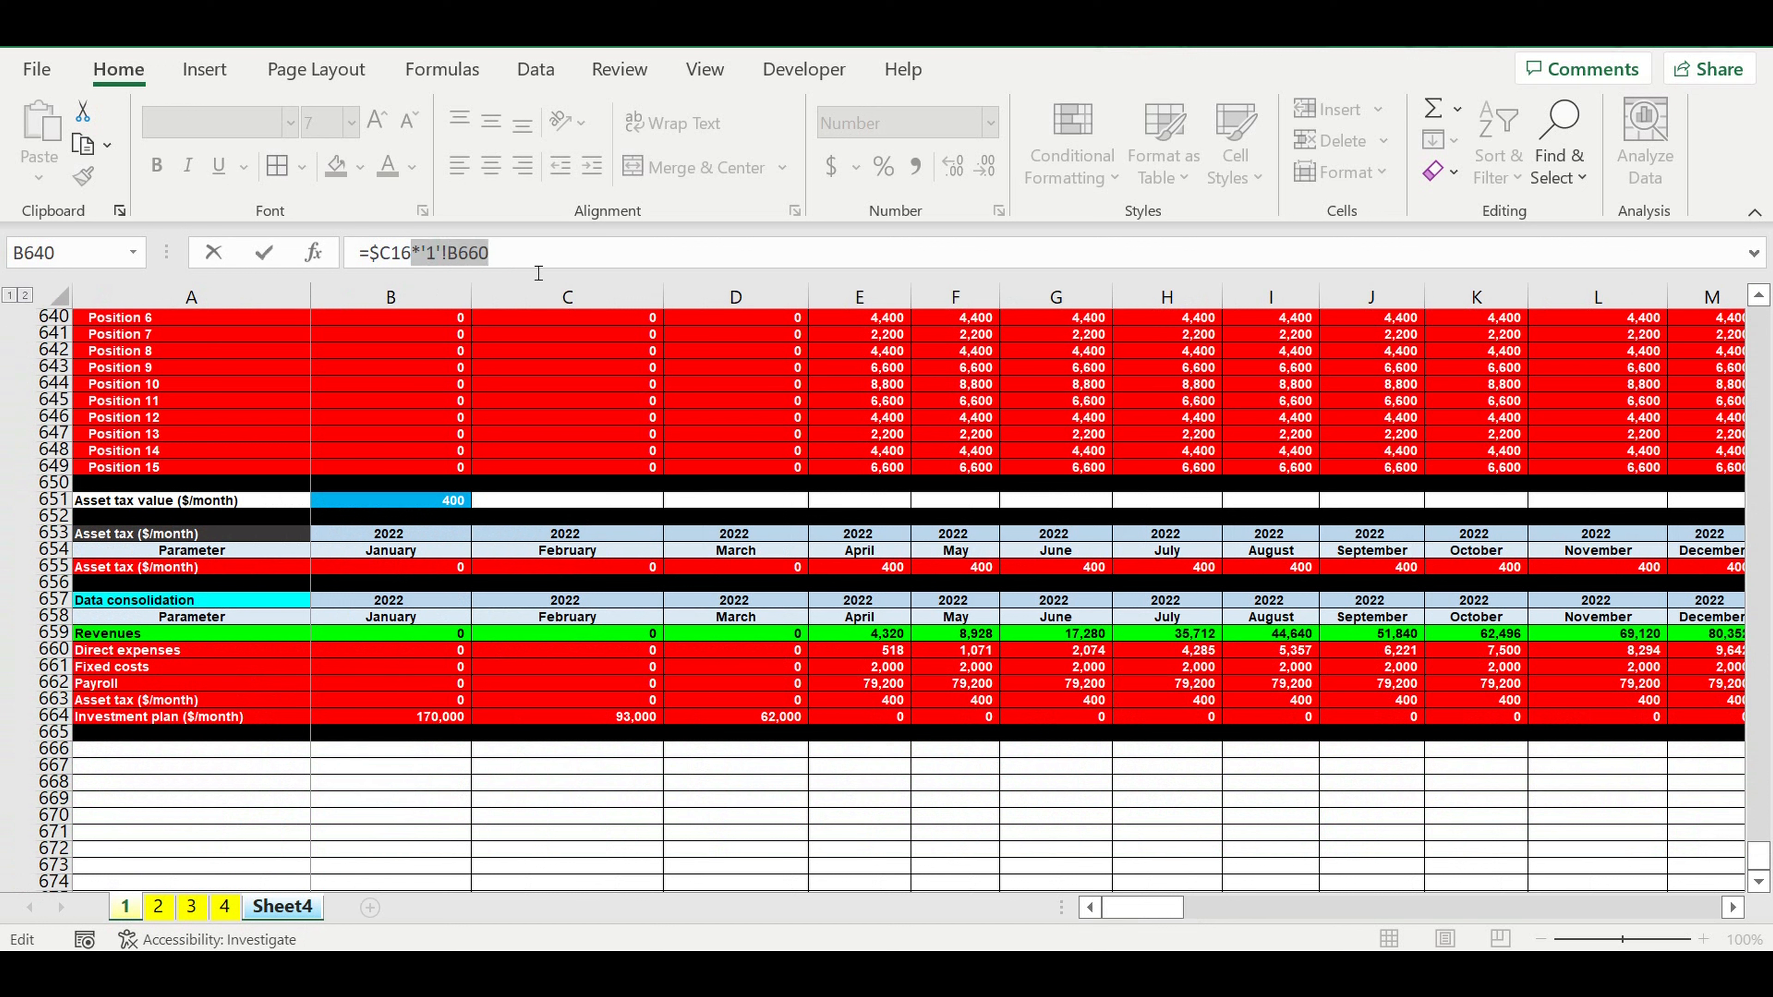
key(ctrl+c)
key(Return)
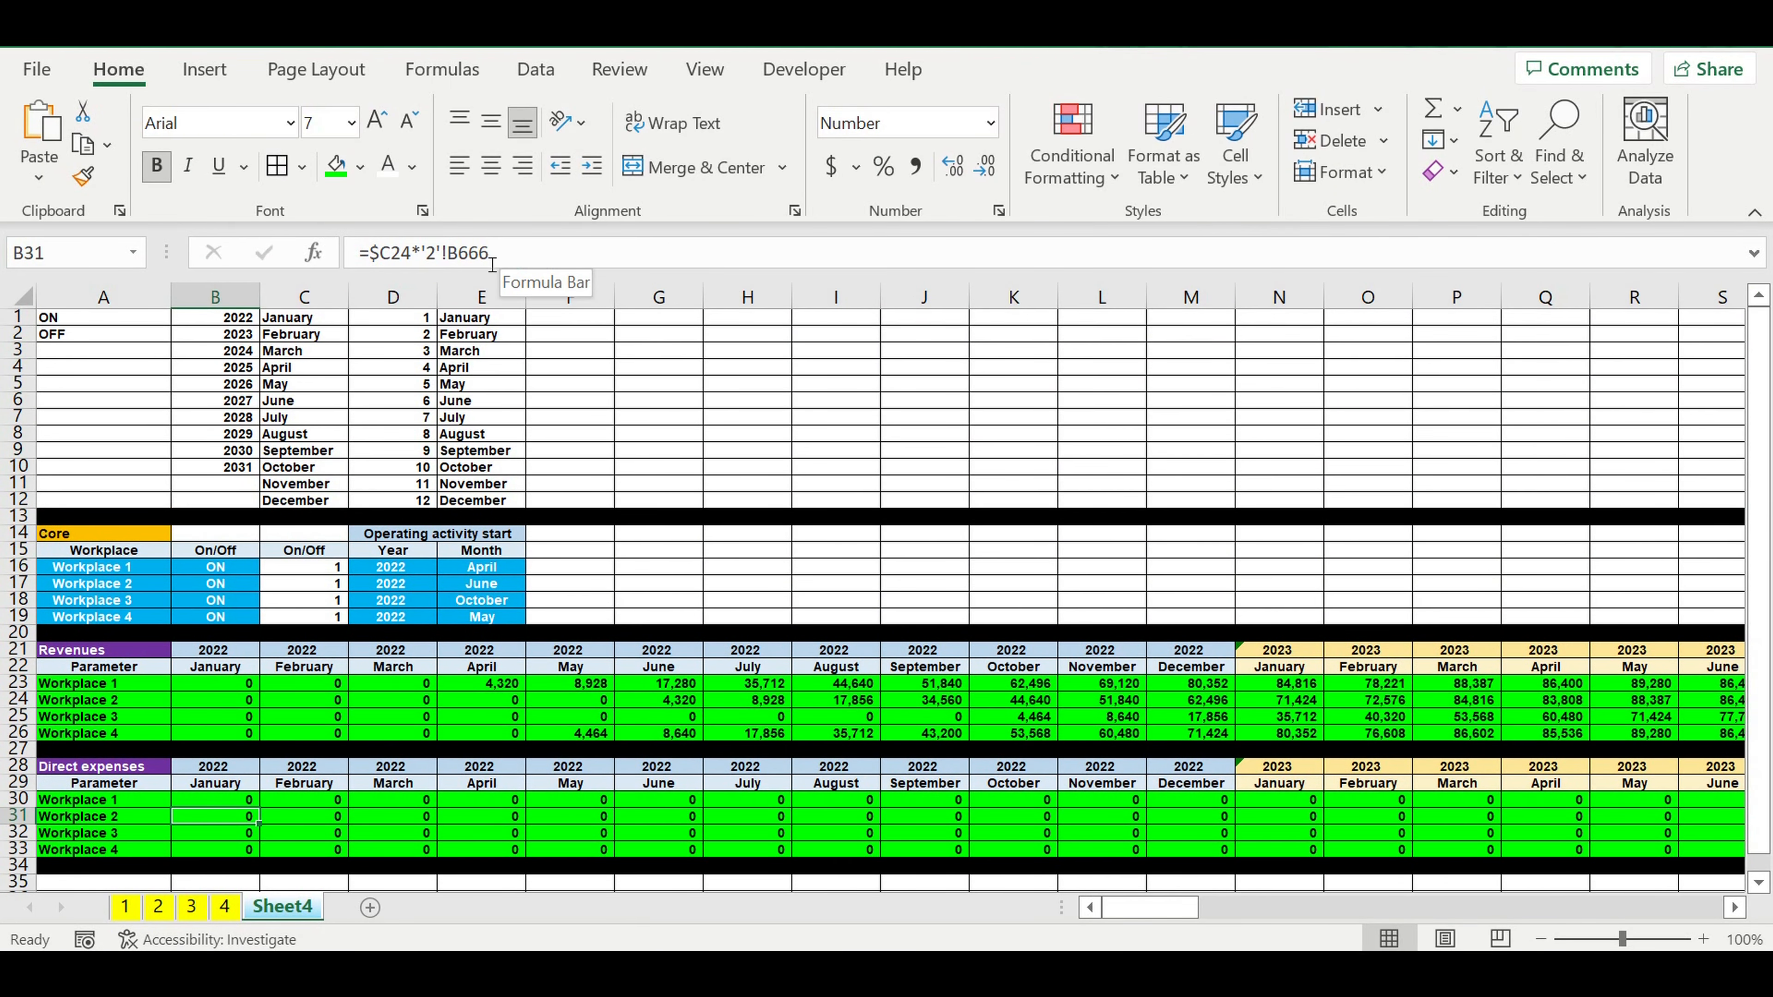
Replace the sheet reference in Workplace 2's formula in B31 with the direct expenses cell B660 of that workplace's sheet.
drag(511, 253, 422, 255)
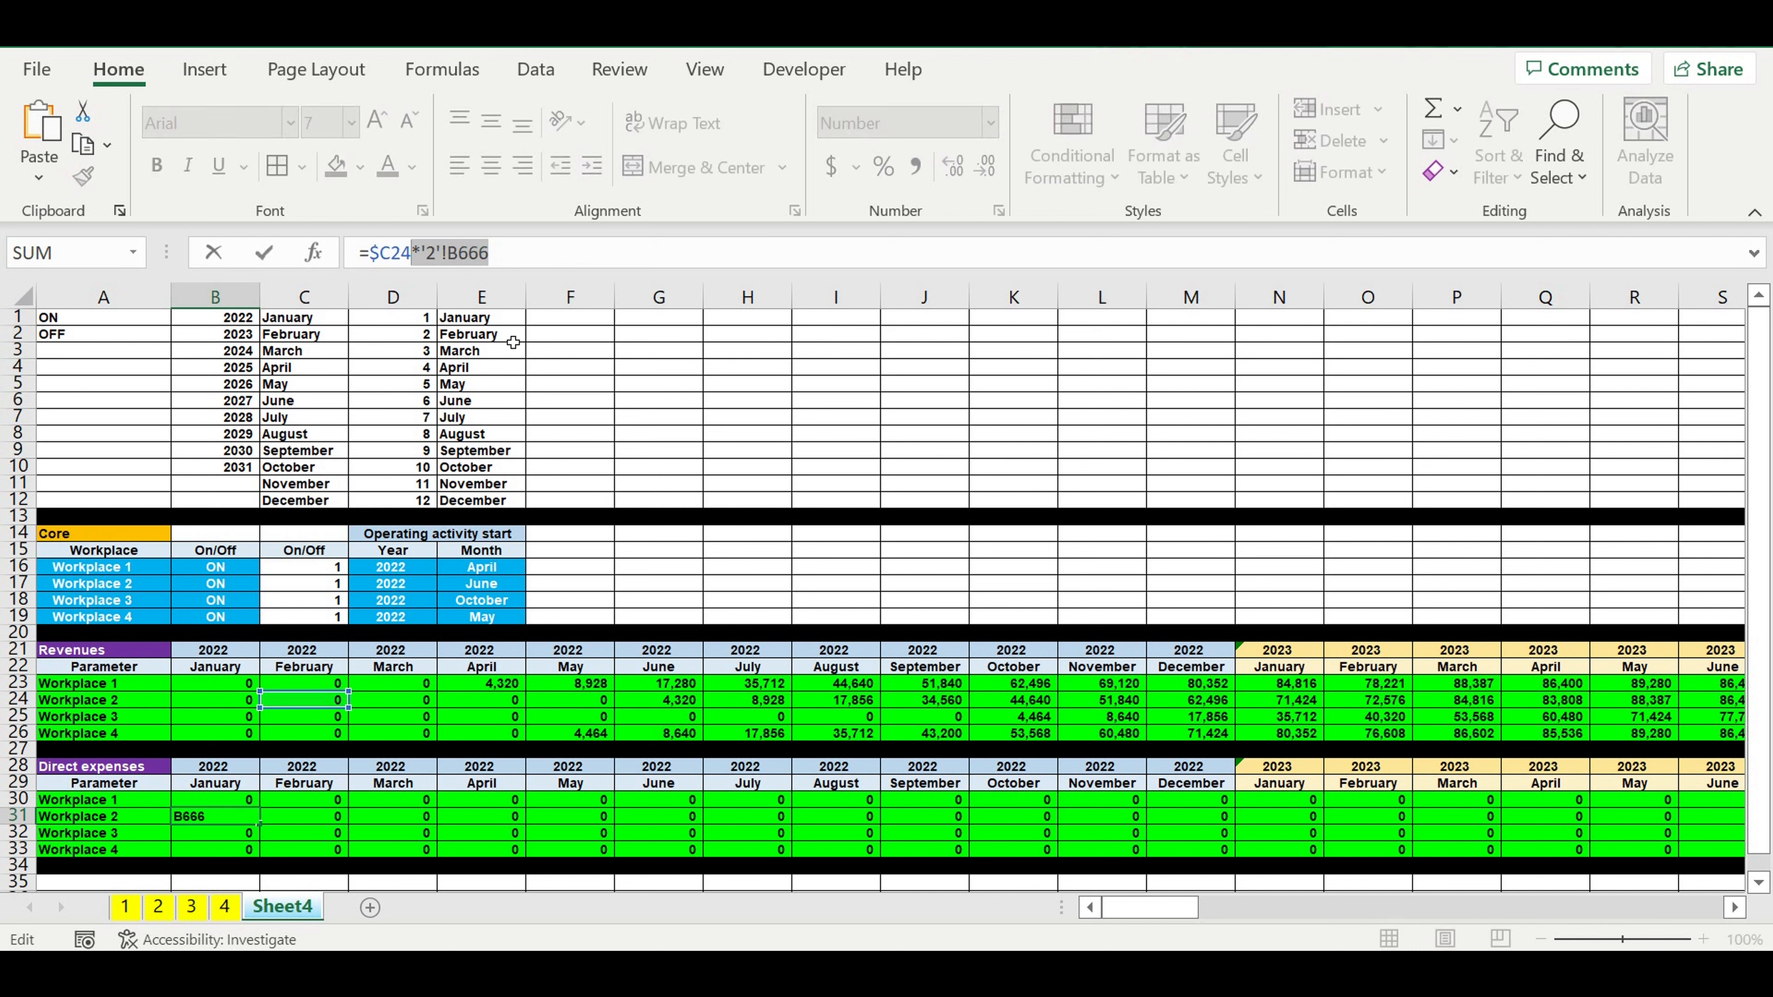
key(ctrl+v)
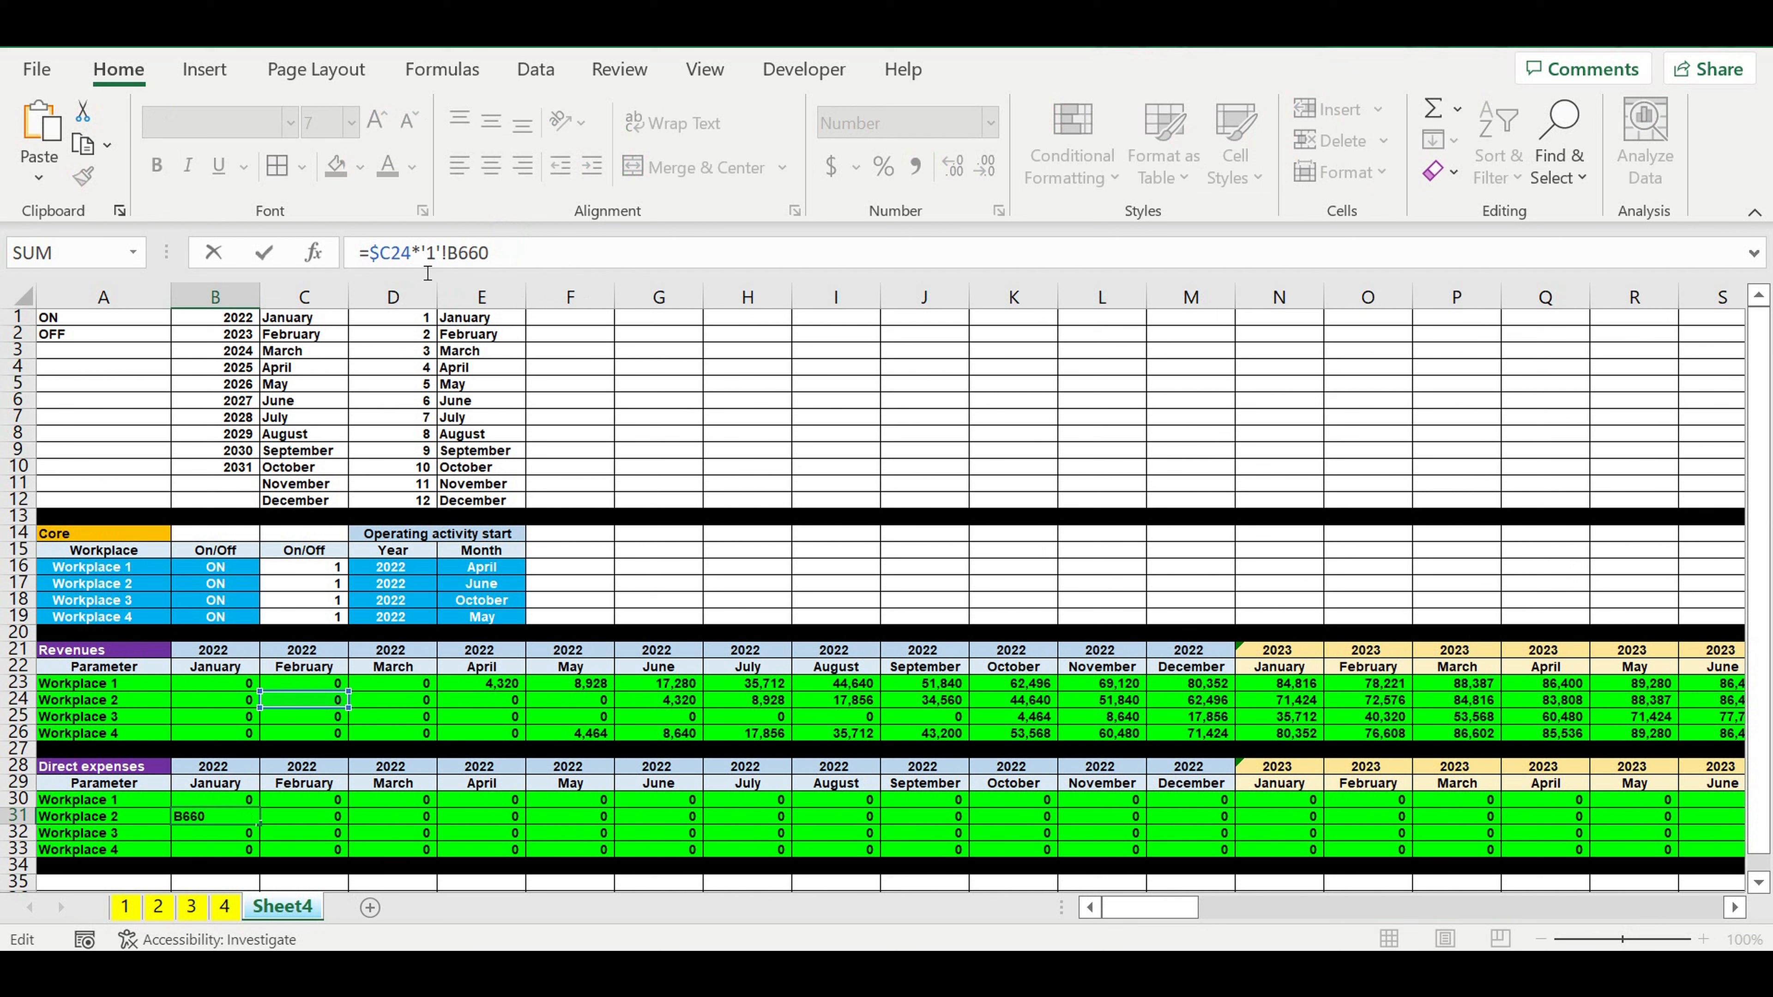
double_click(431, 253)
key(Return)
Change the sheet reference in Workplace 3's formula in B32 to '3'!B660.
drag(489, 253, 427, 259)
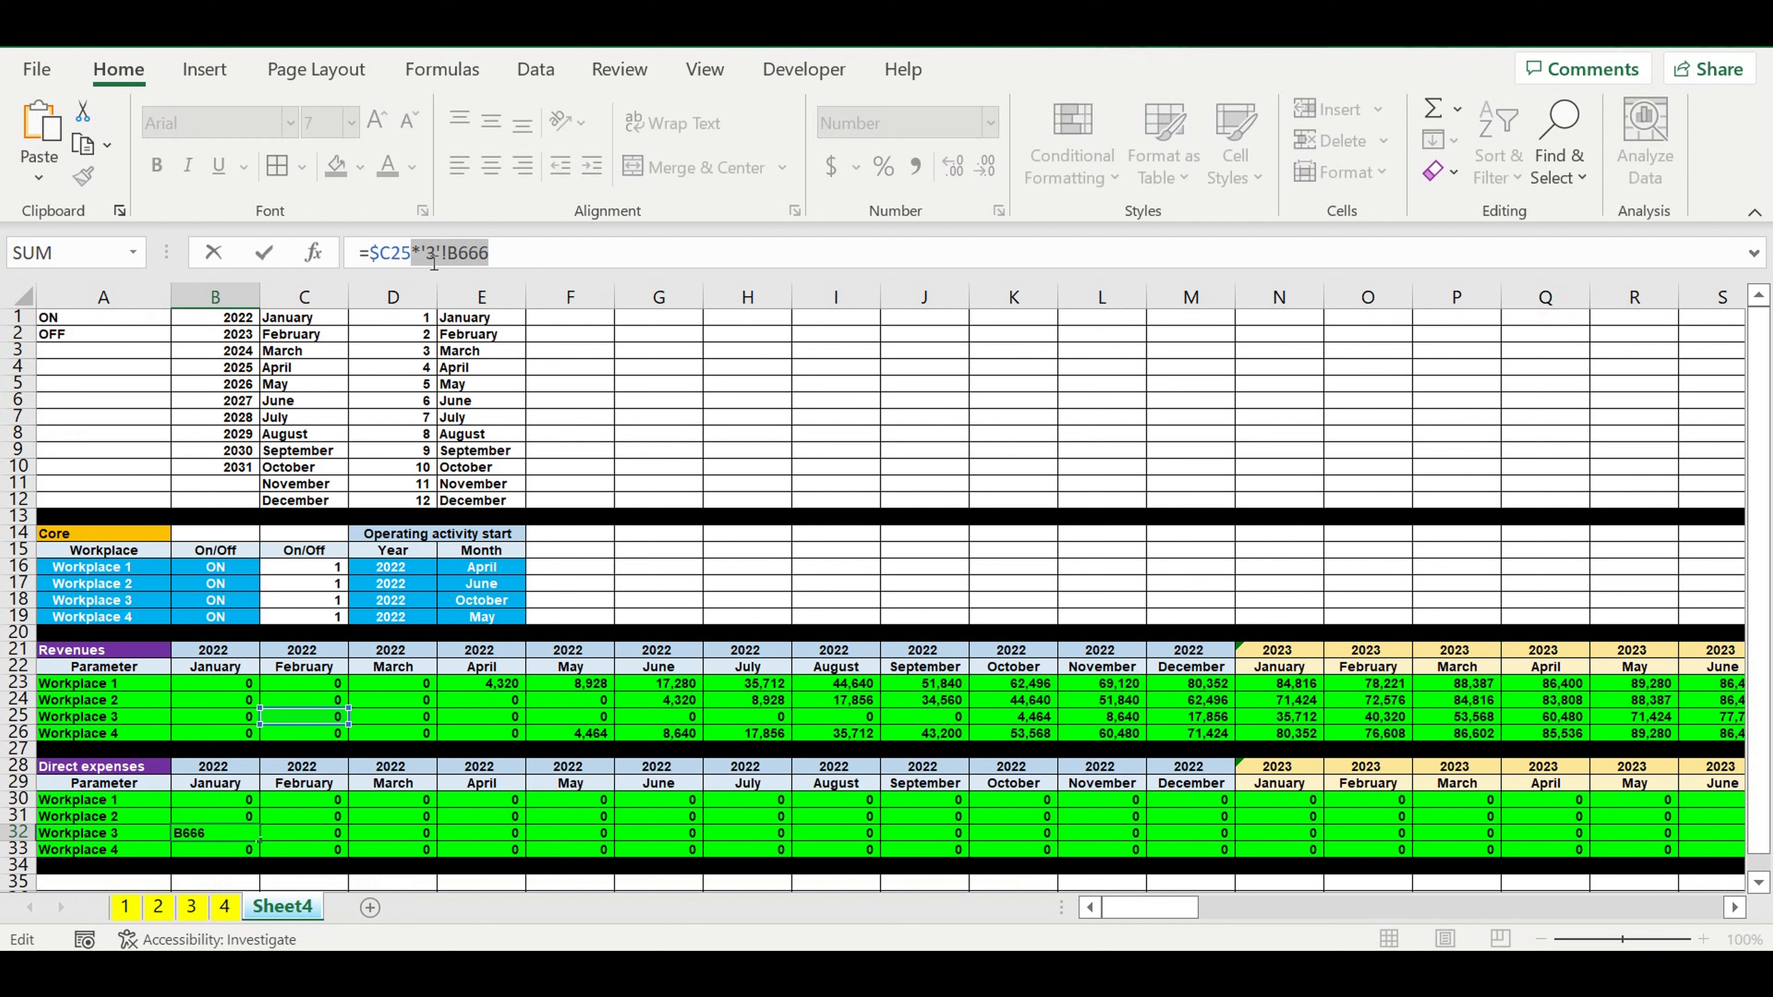
key(ctrl+v)
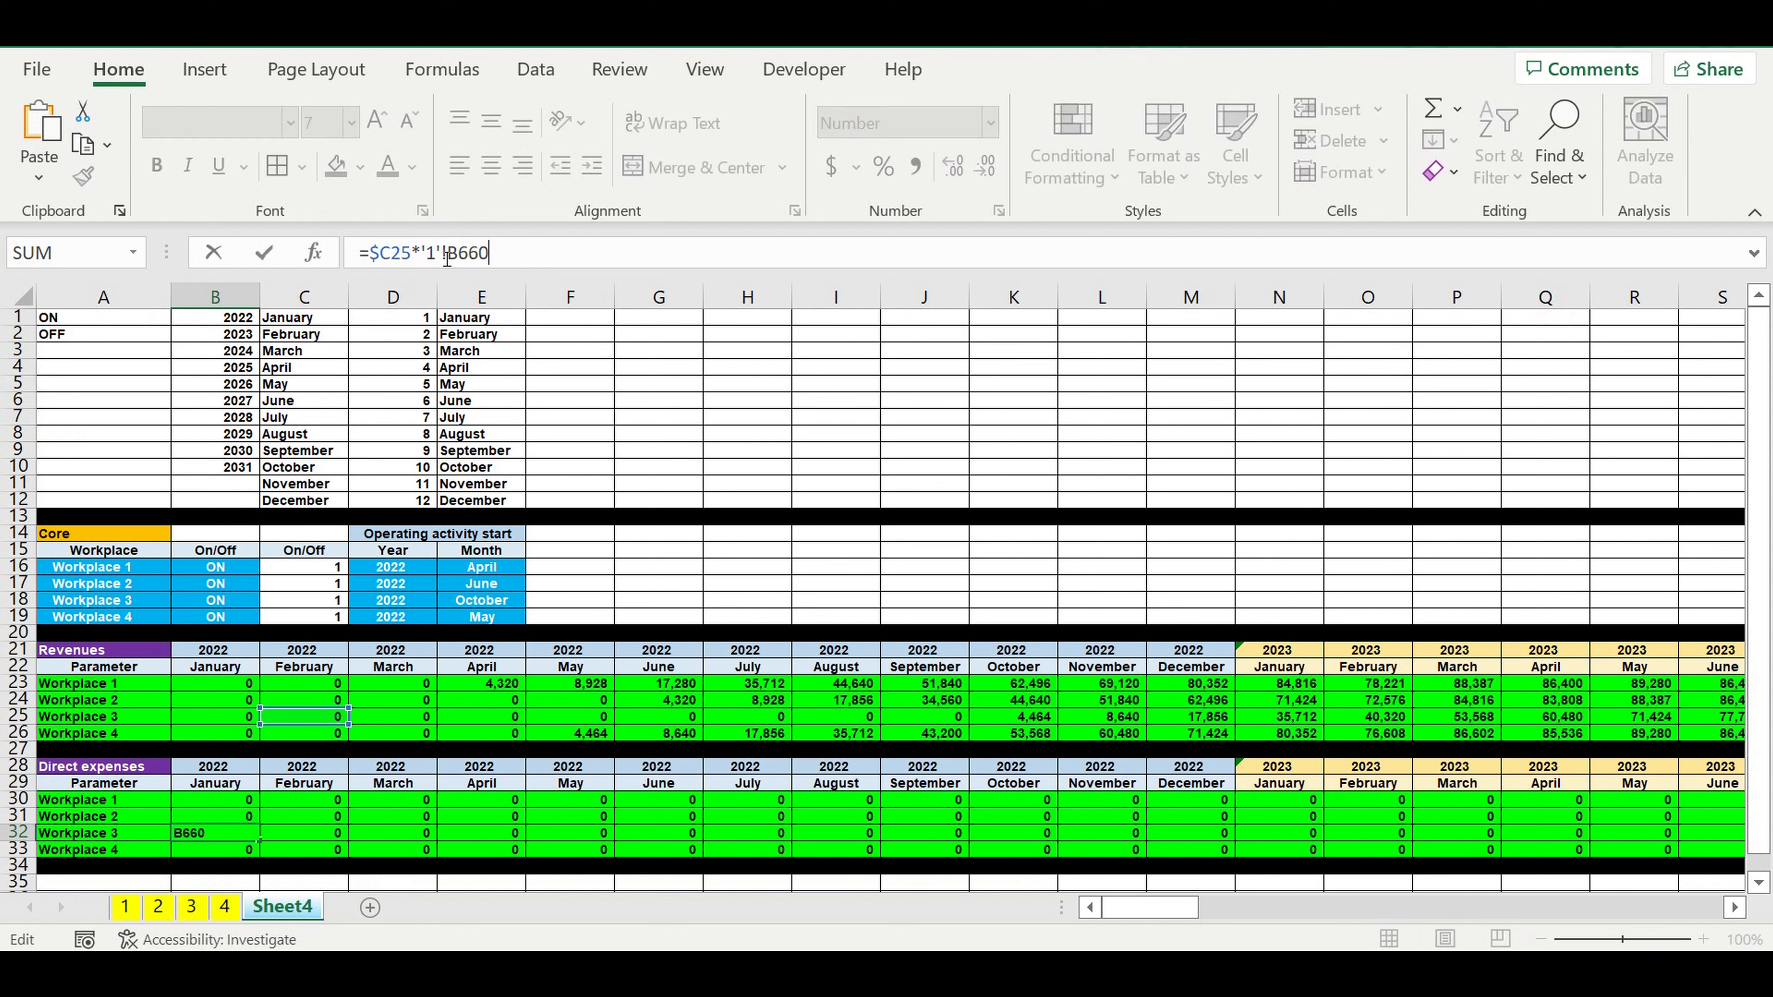
drag(437, 252, 427, 252)
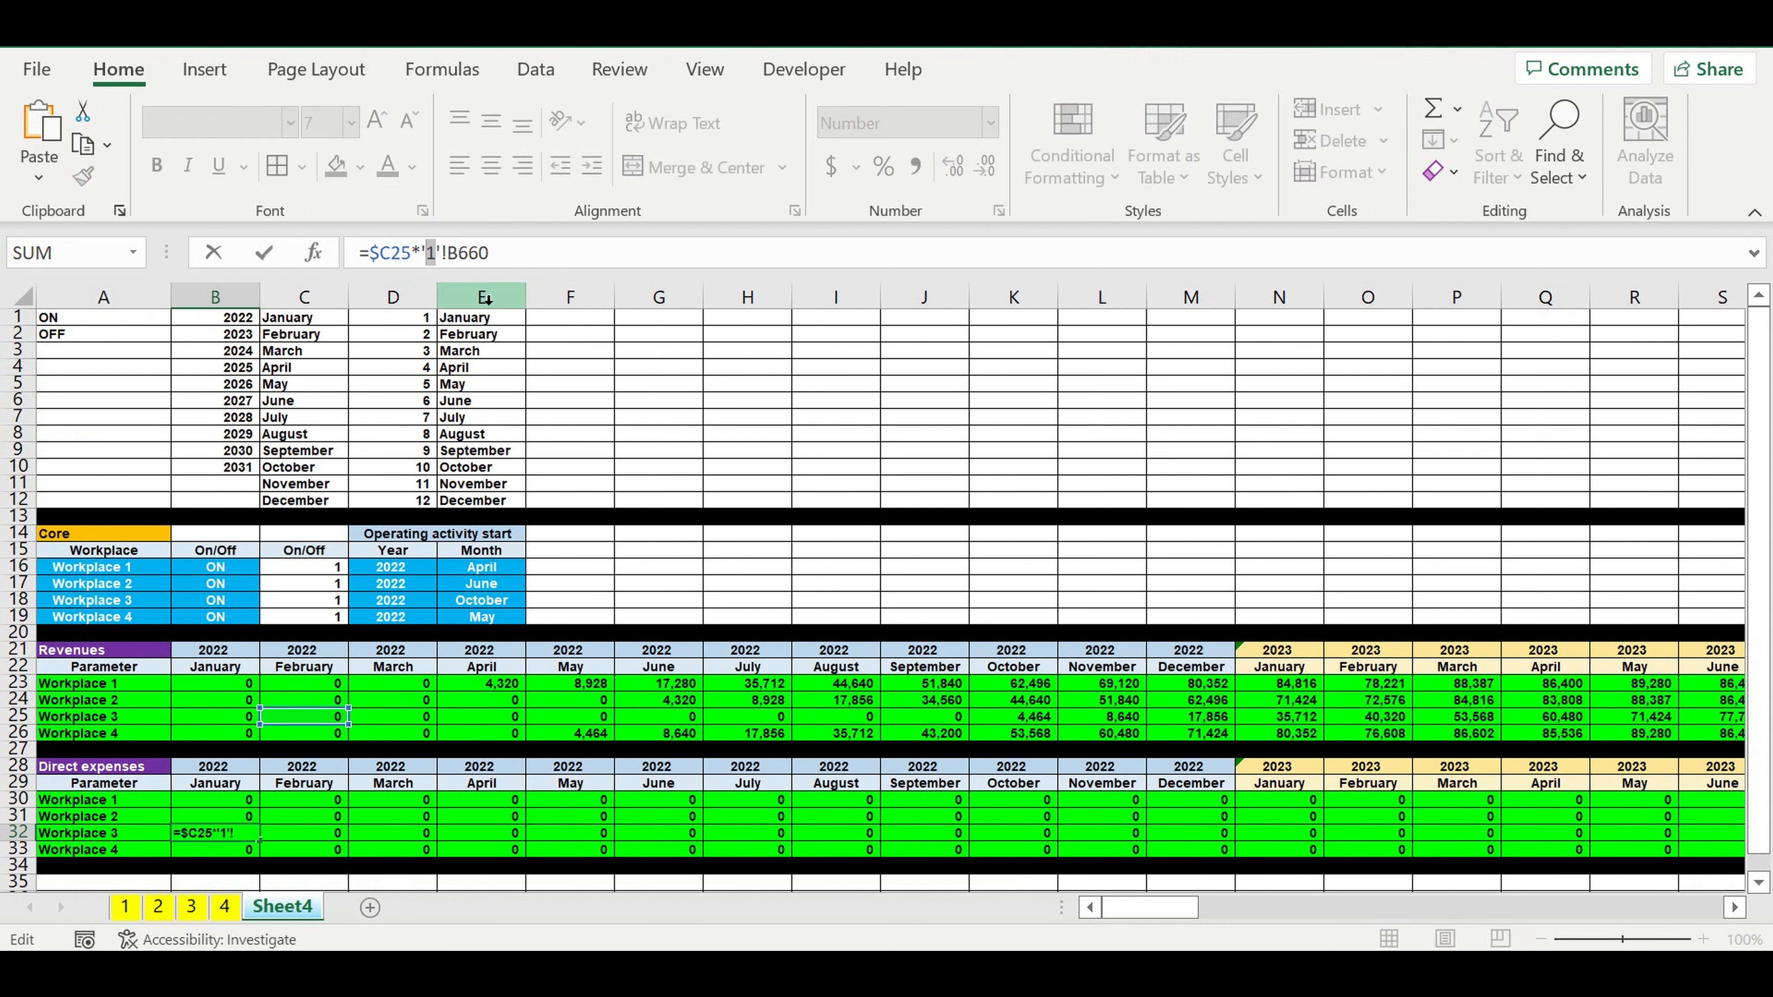
text(3)
key(Return)
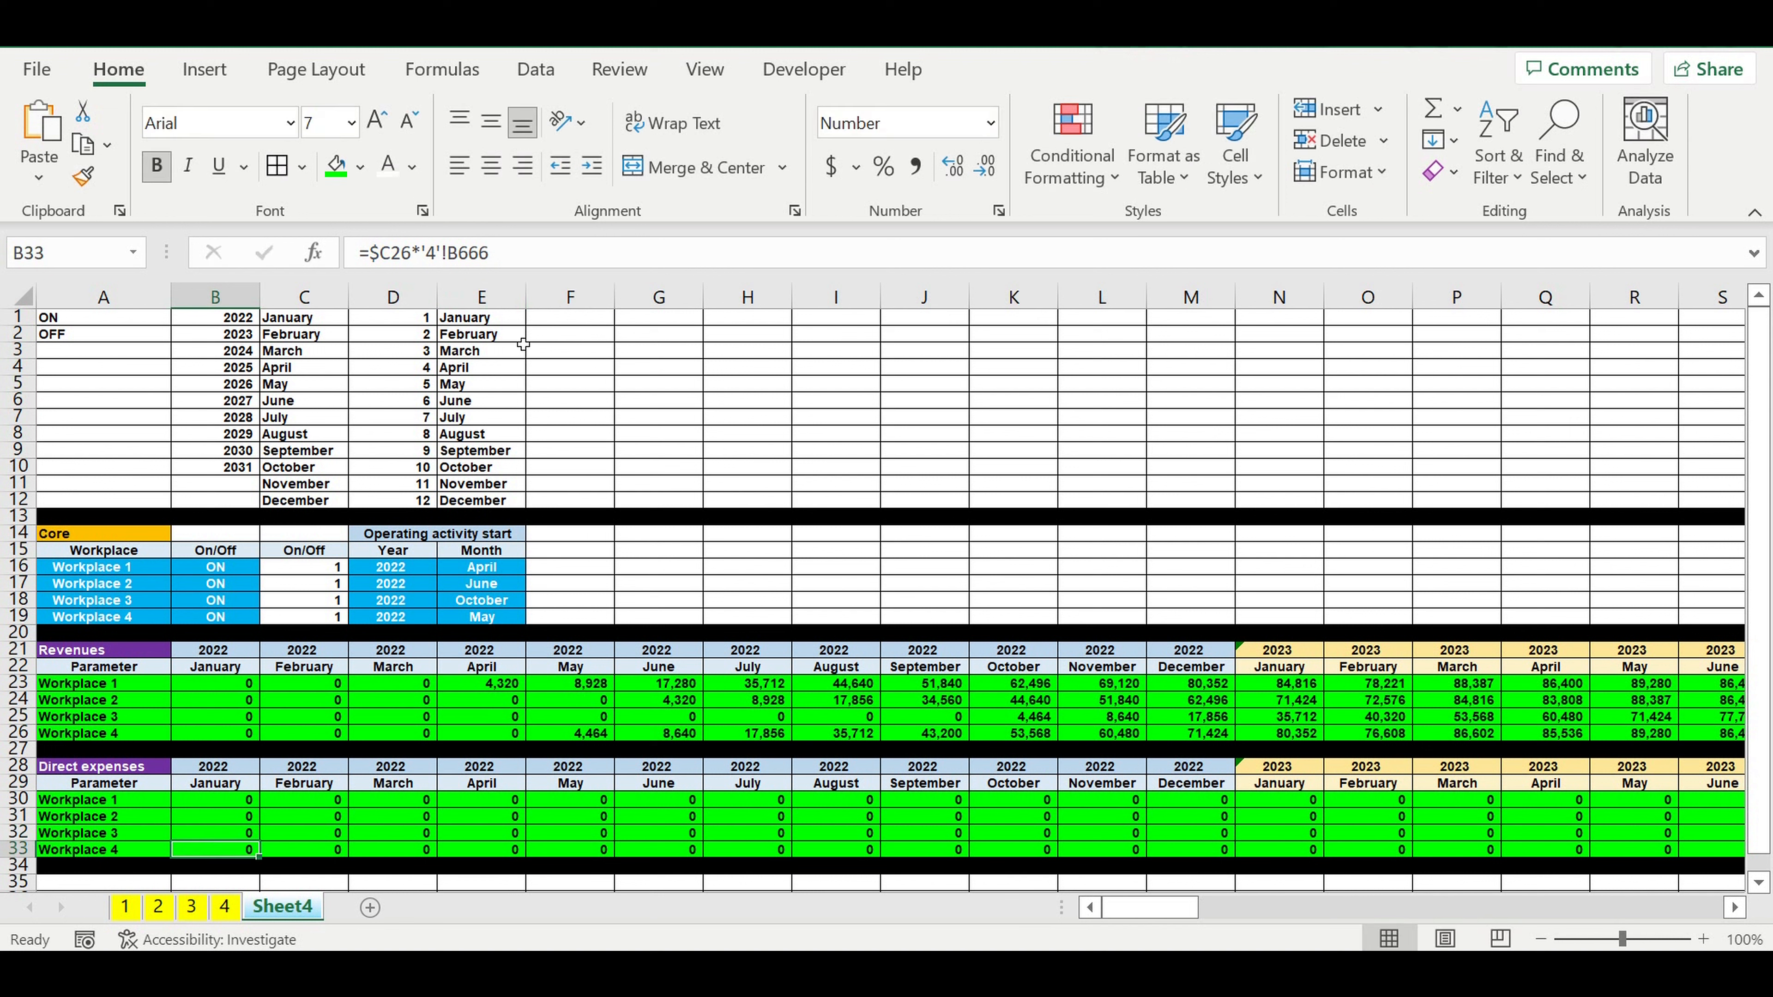
Replace the sheet reference in Workplace 4's formula in B33 with the direct expenses cell B660 of that workplace's sheet.
drag(511, 259, 413, 254)
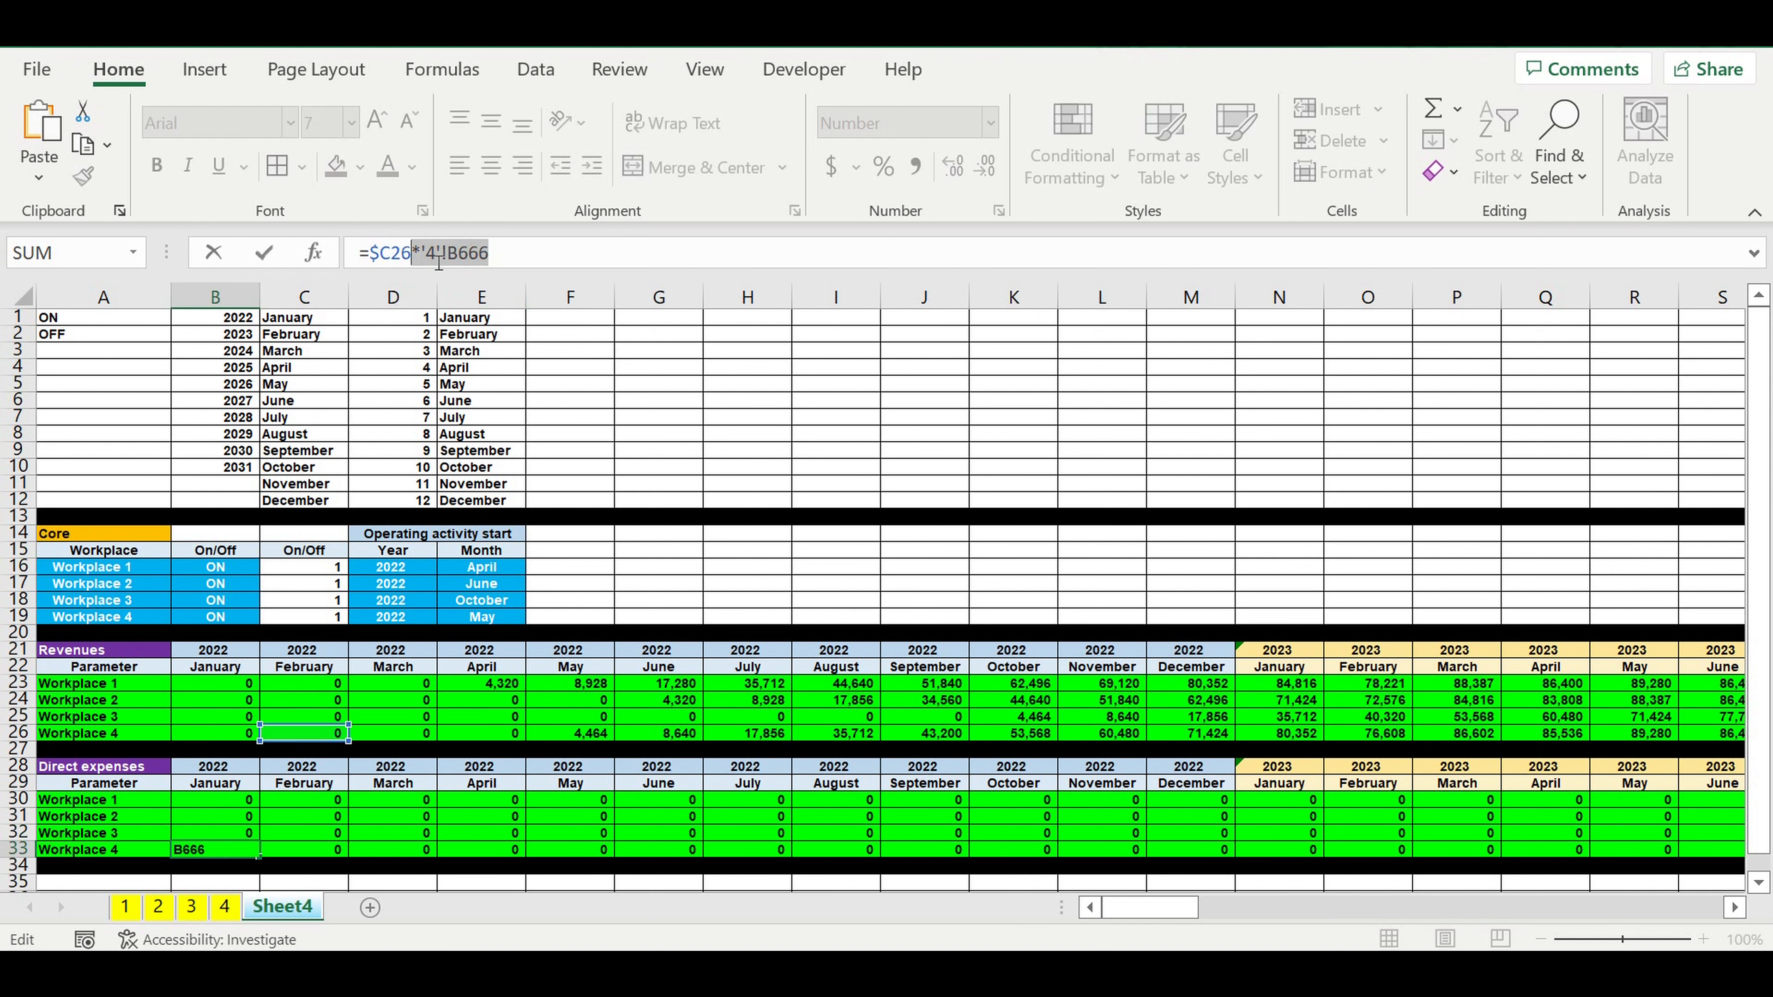
text(*'1'!B660)
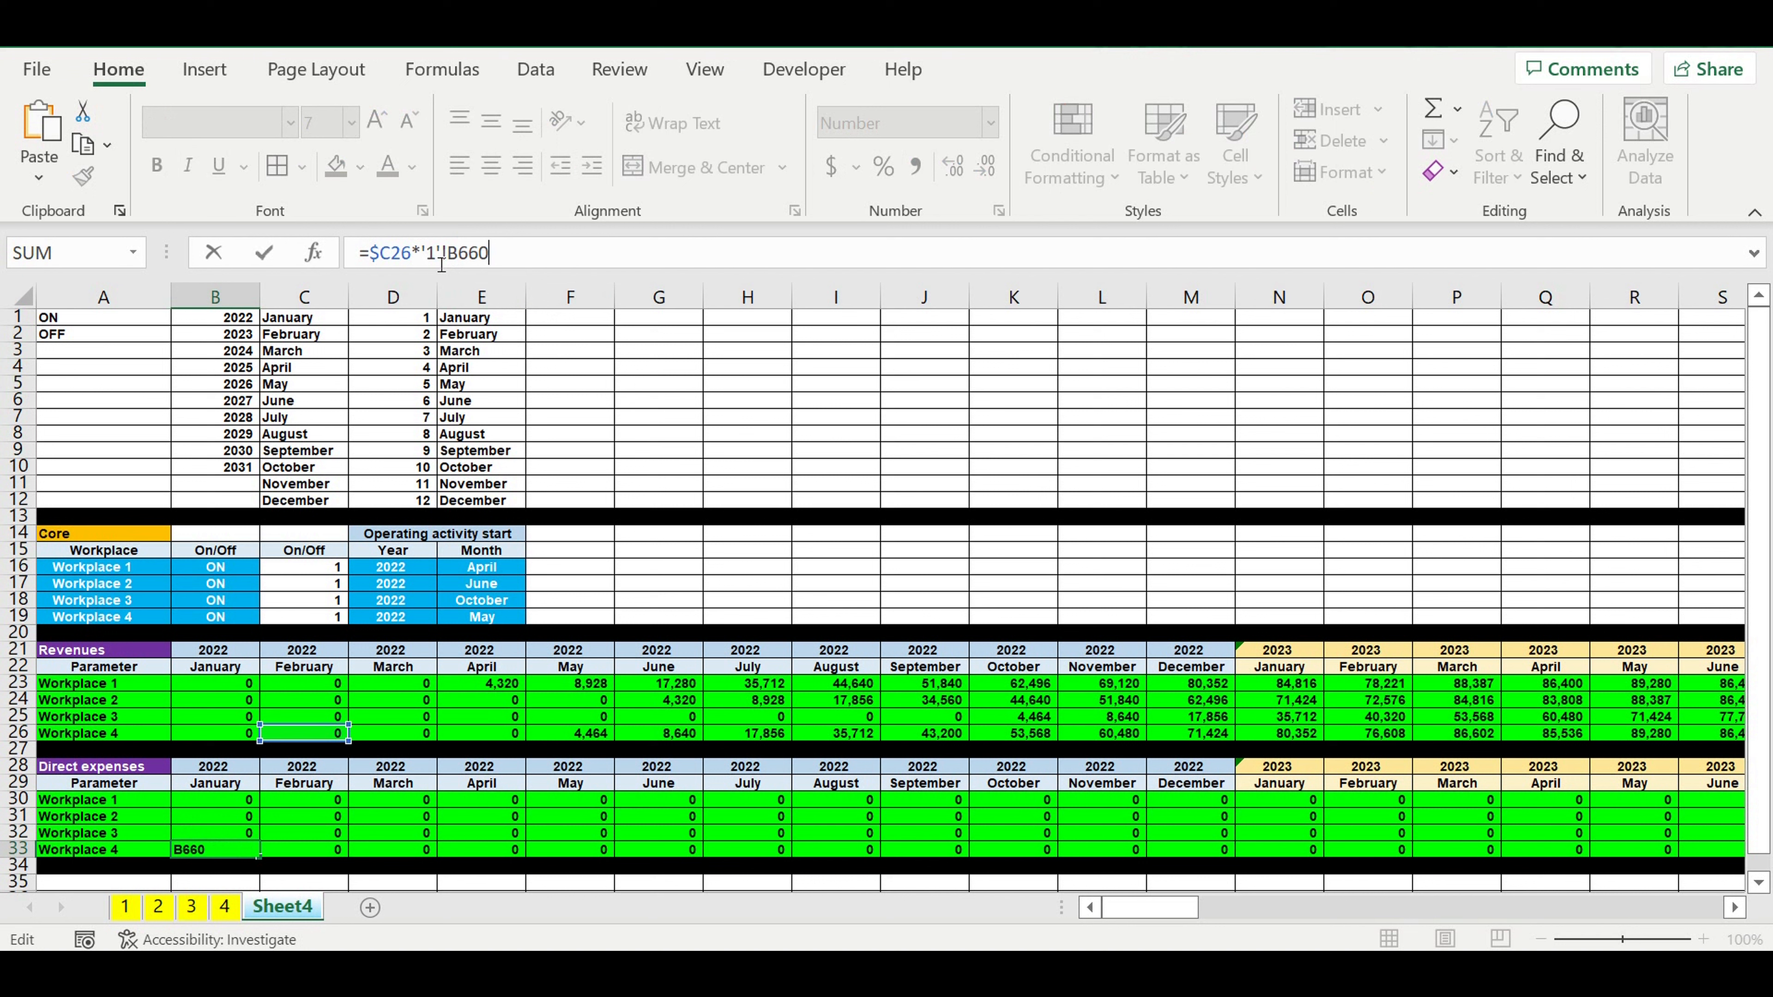
double_click(431, 253)
key(ctrl+Return)
Repoint the switch reference in Workplace 2's direct expenses formula in B31 to $C17 in the Core table.
key(Up)
key(Up)
key(Up)
click(439, 257)
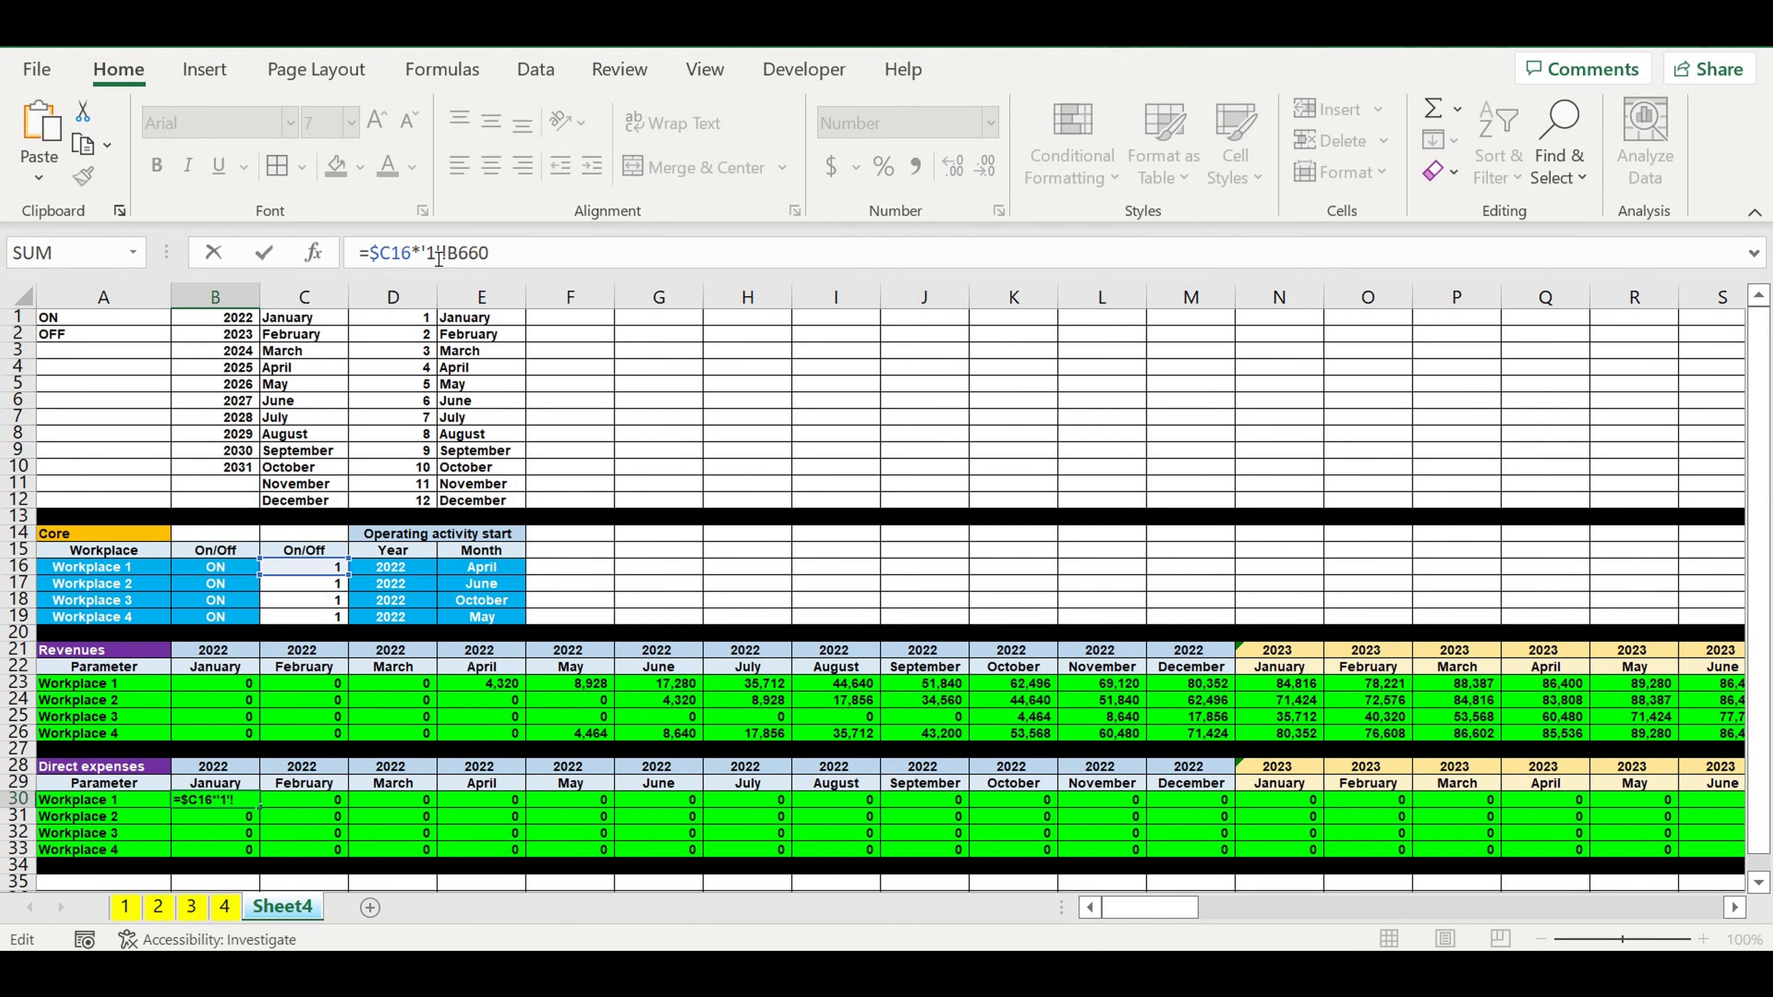
key(Return)
click(438, 258)
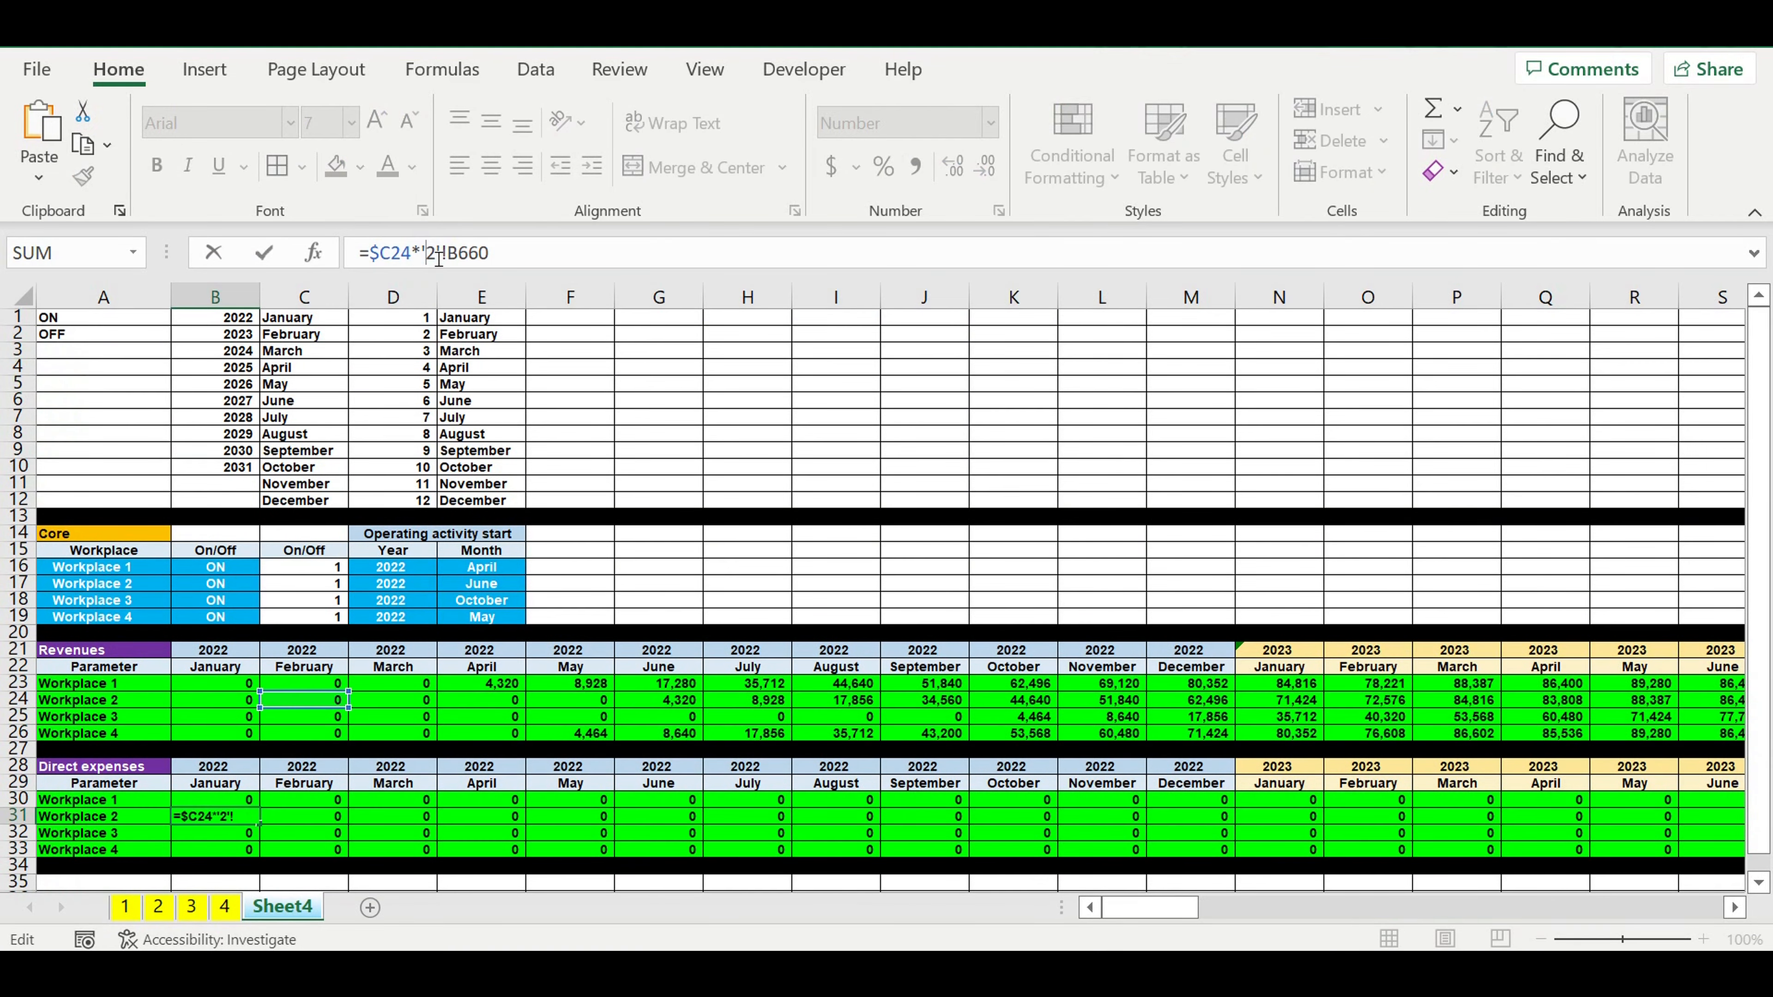
key(Return)
key(Up)
click(466, 257)
drag(335, 693, 339, 584)
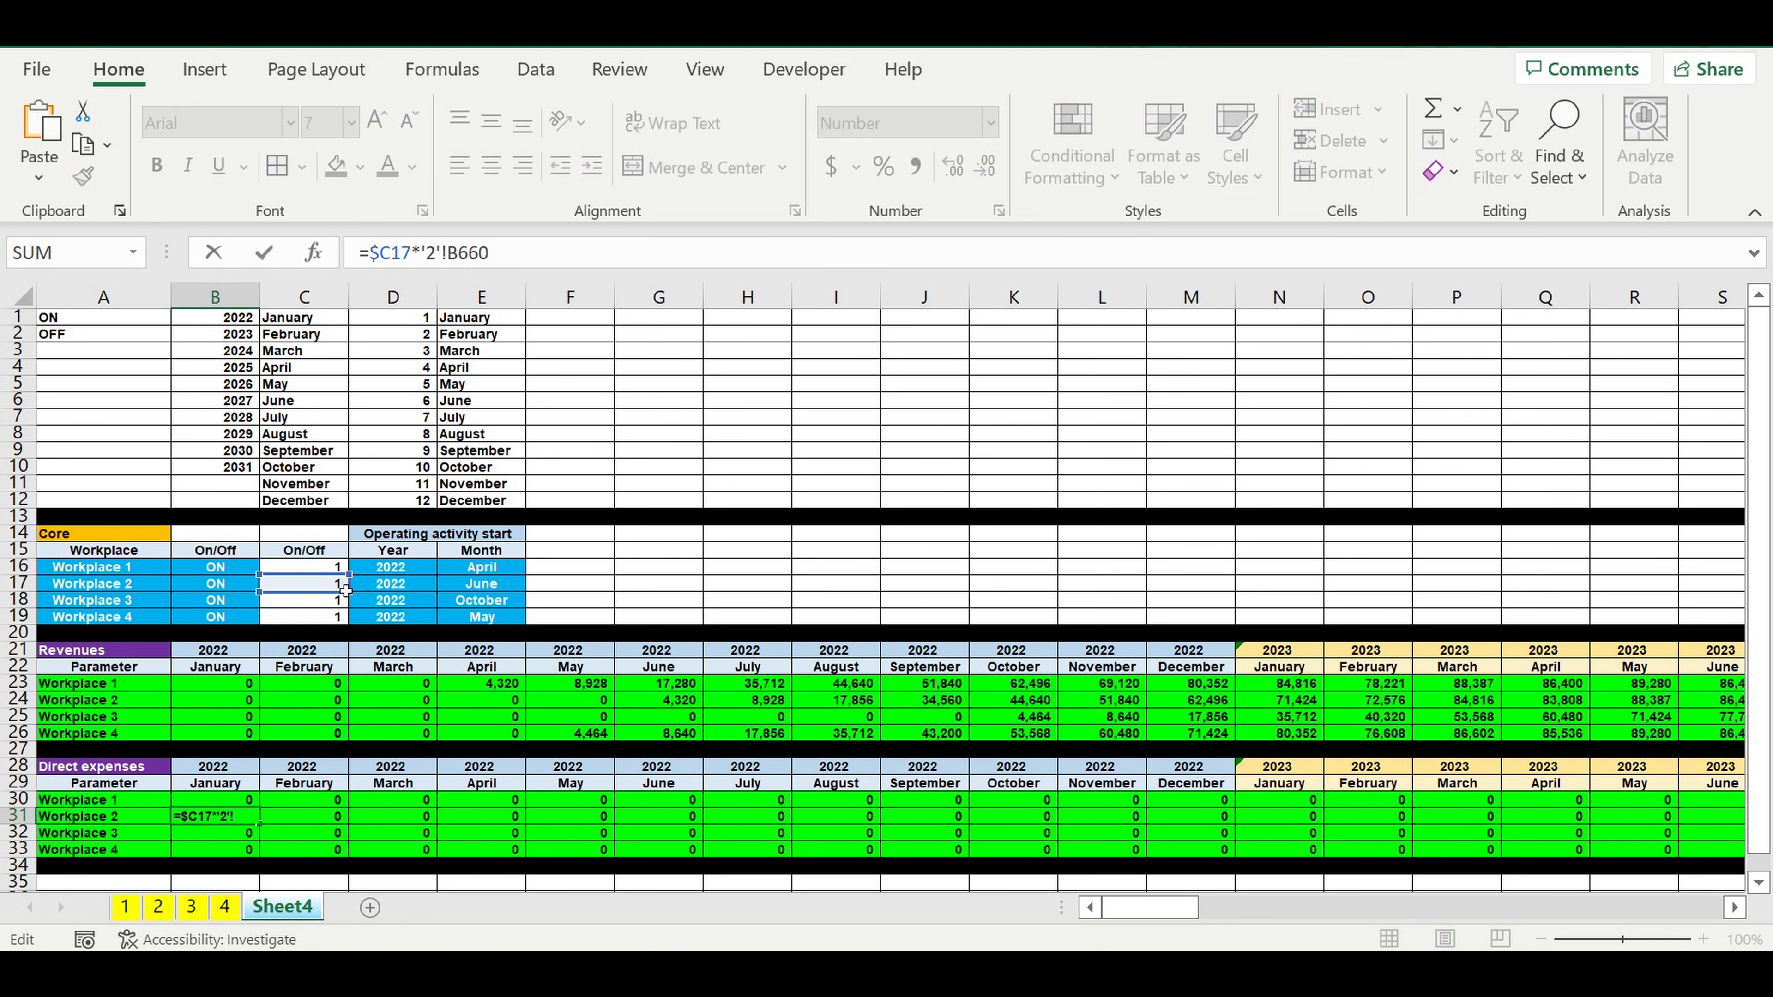
key(Return)
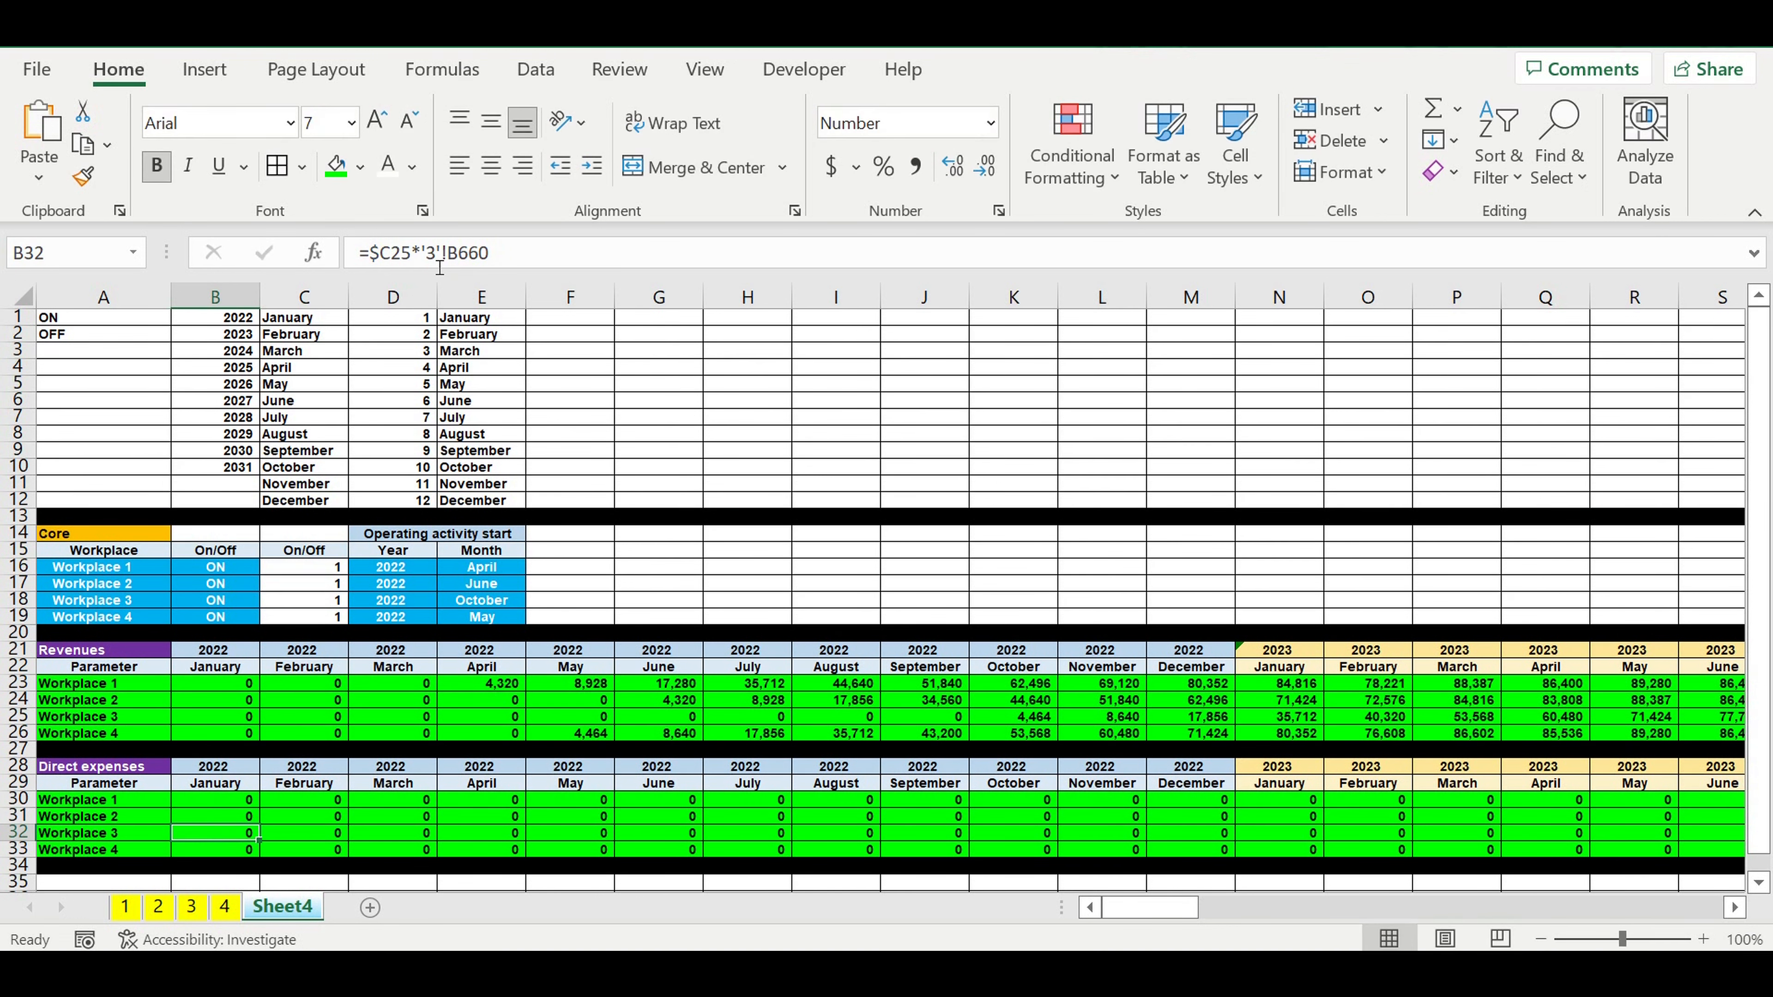
Repoint the switch references in the direct expenses formulas of Workplaces 3 and 4 (B32, B33) to $C18 and $C19.
click(427, 253)
drag(314, 726, 321, 608)
key(Return)
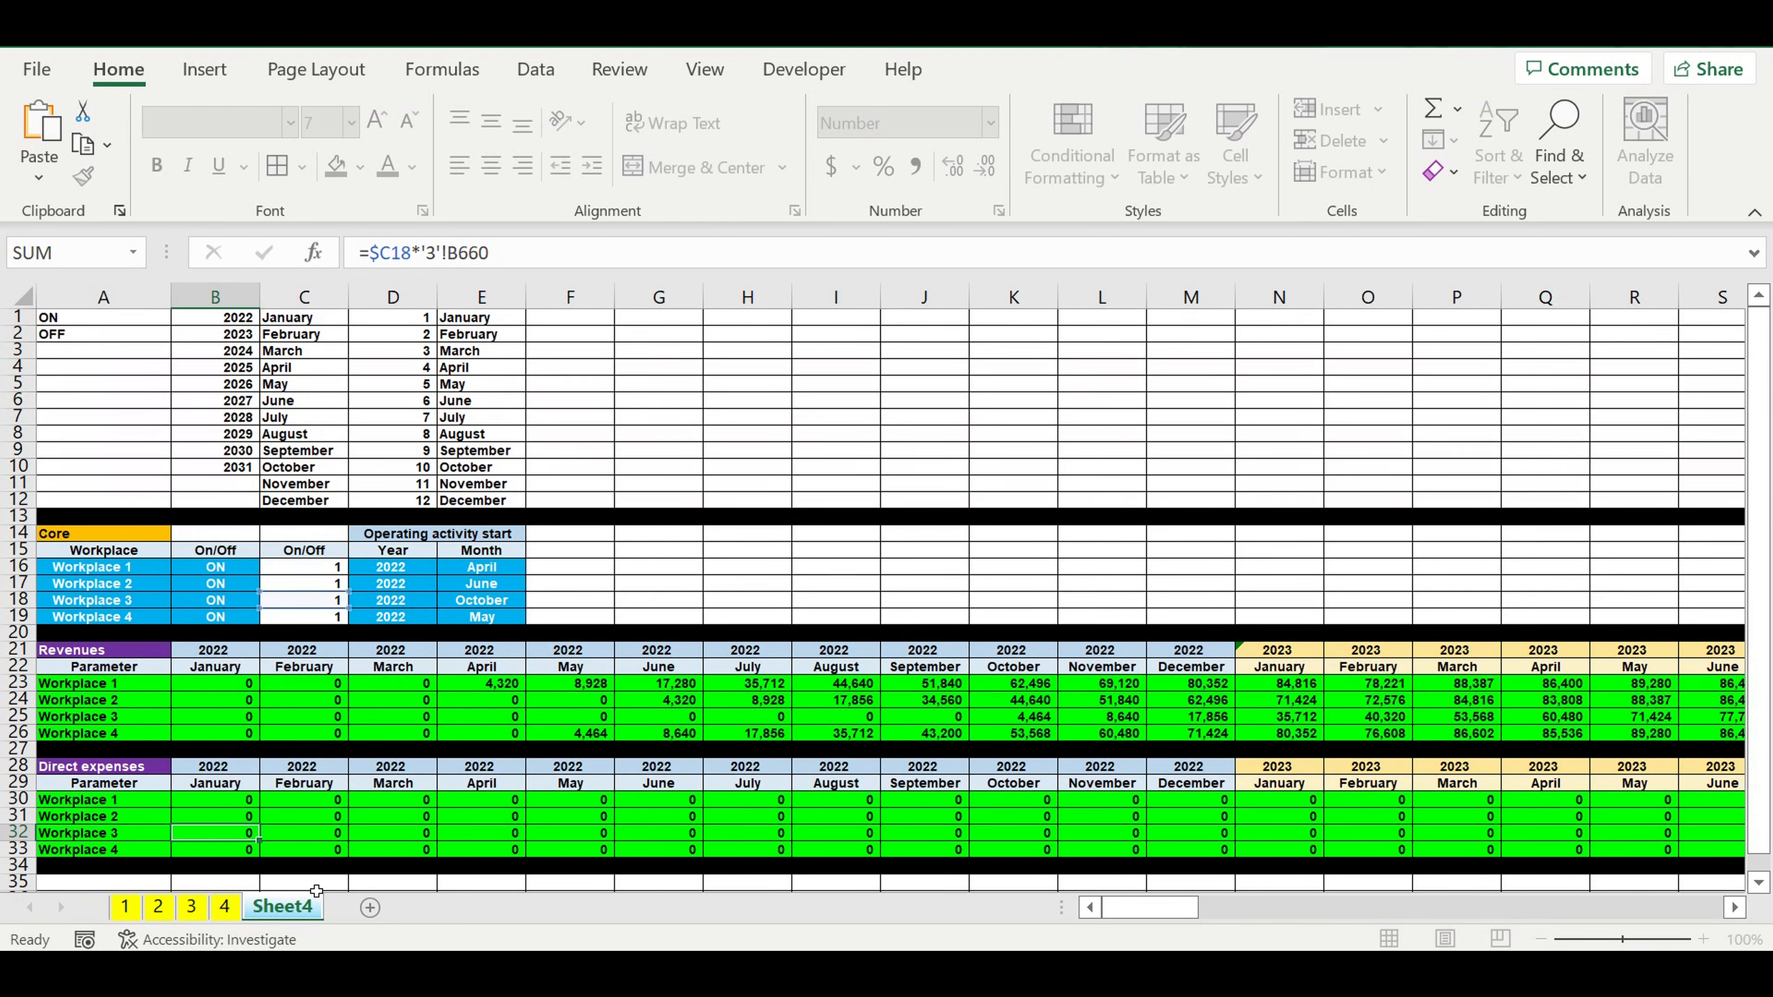
click(410, 252)
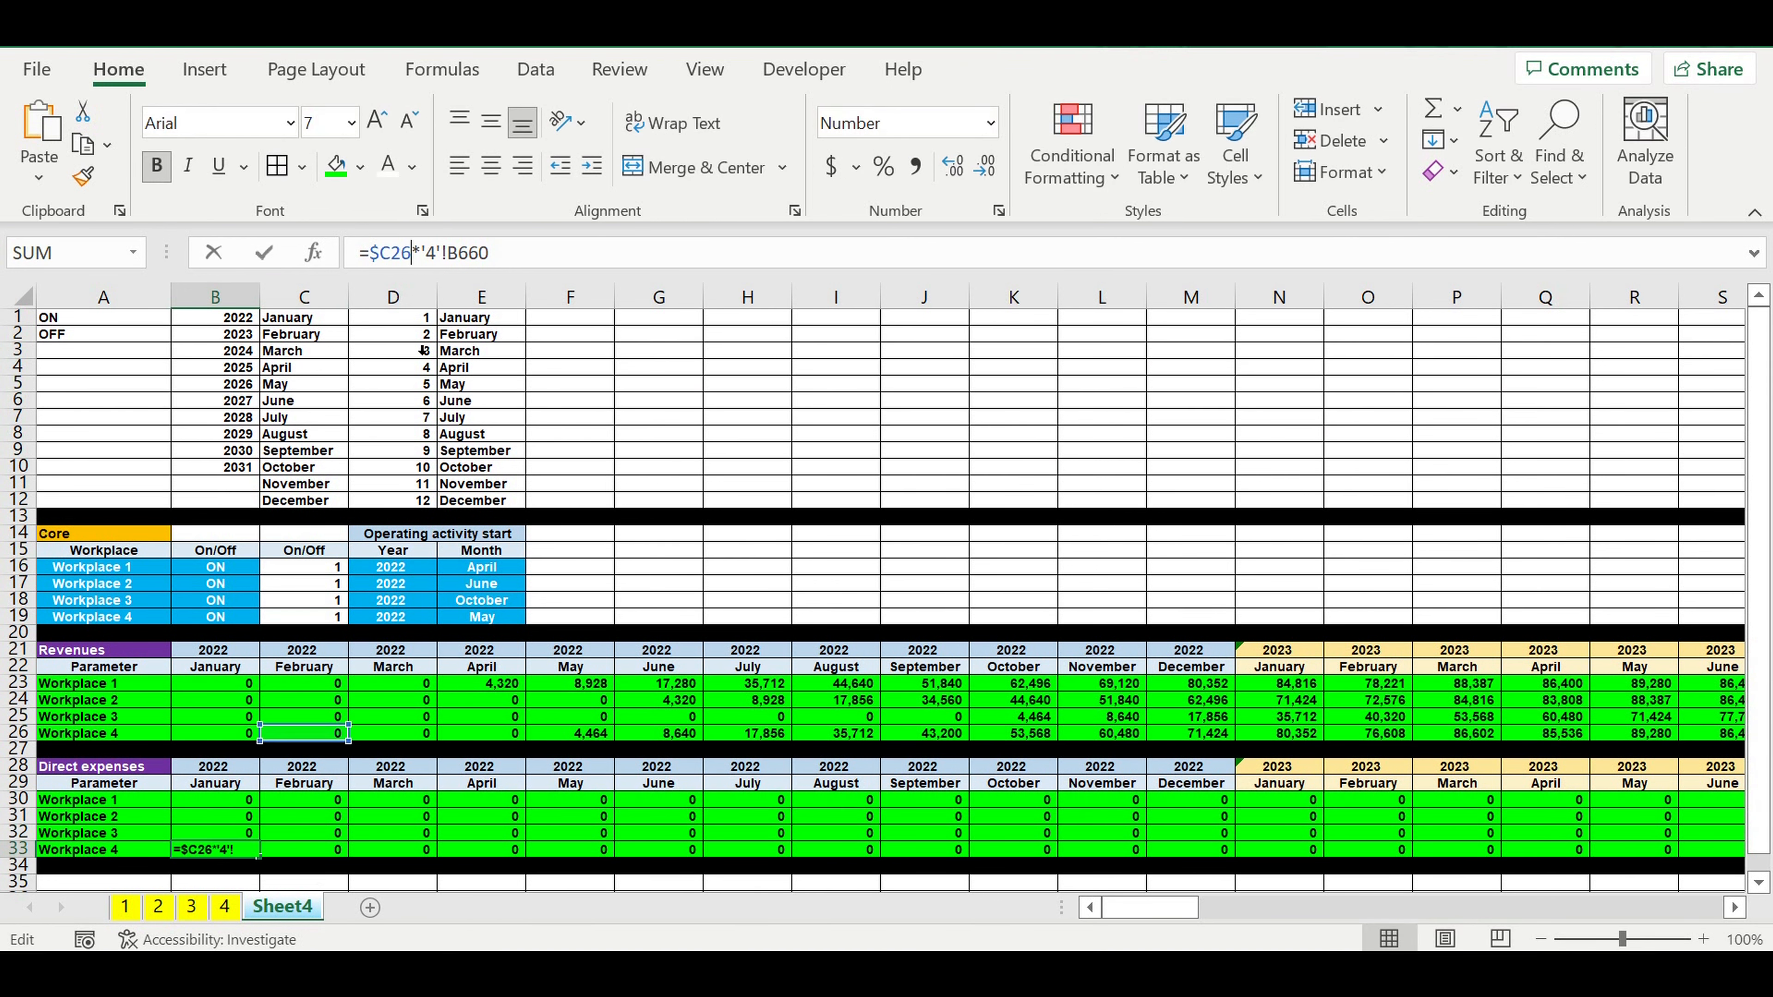
drag(320, 737, 321, 618)
key(Return)
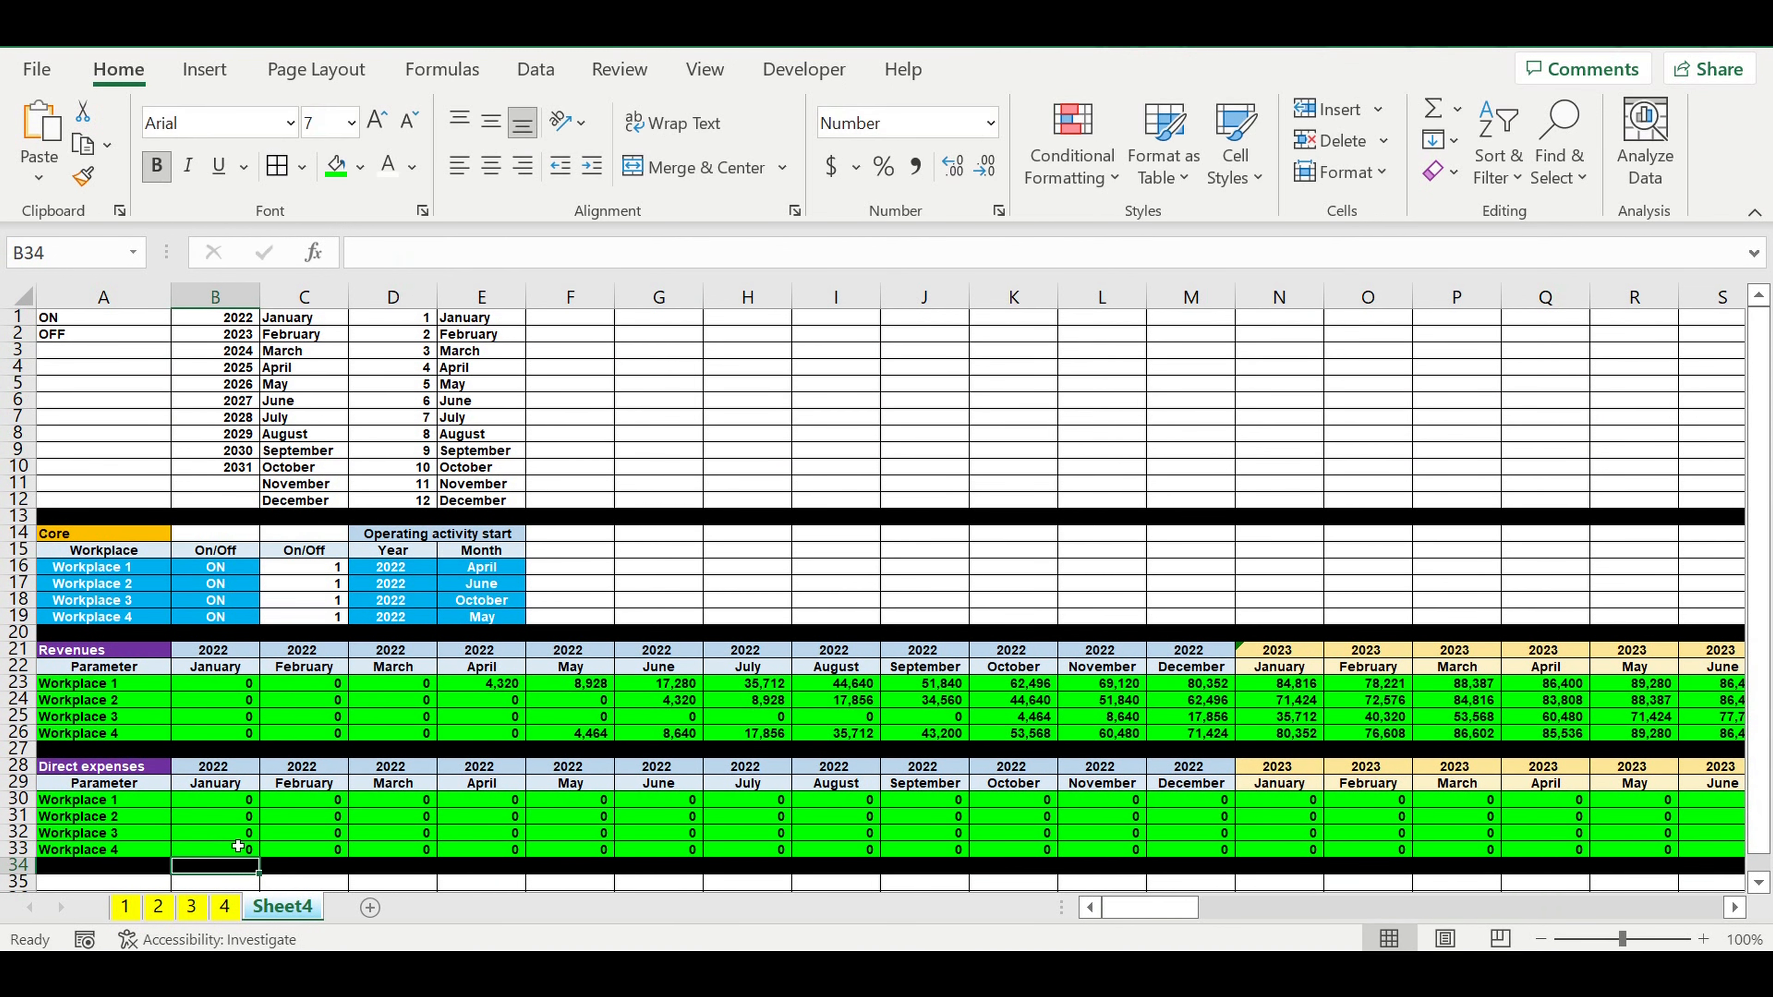
Check the January direct expenses formulas and fill B30:B33 across all the month columns.
click(232, 805)
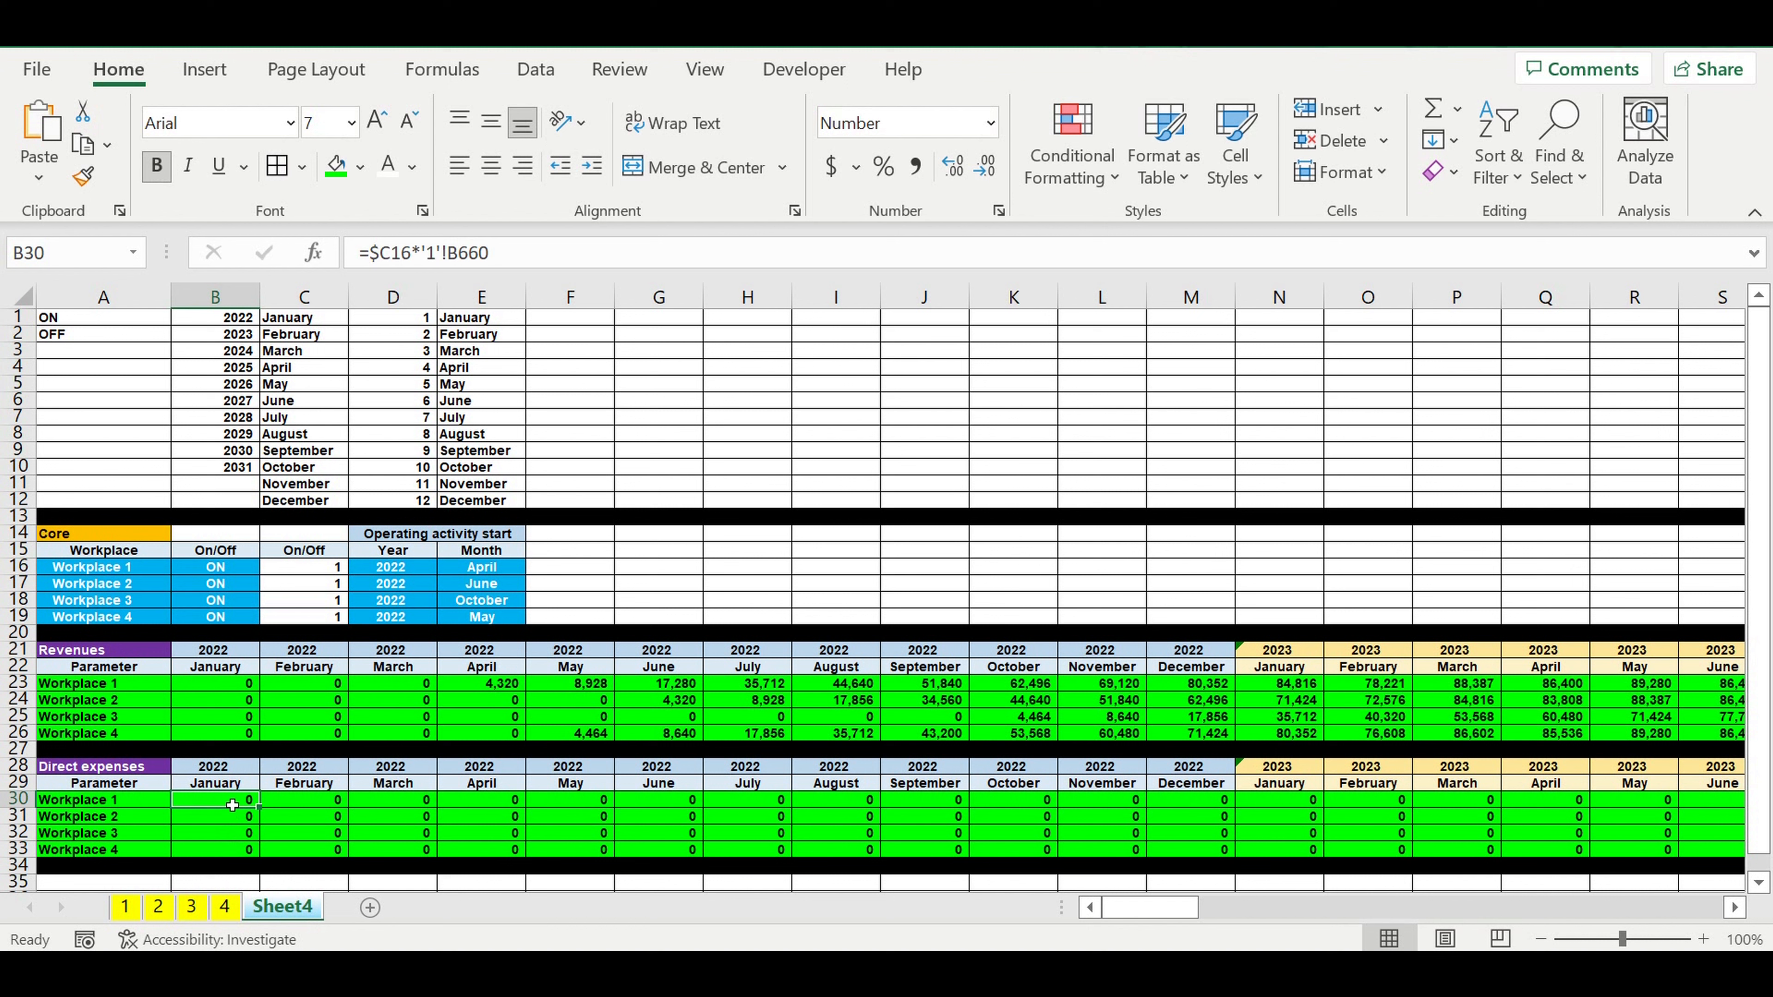
key(Down)
key(Down)
key(Down)
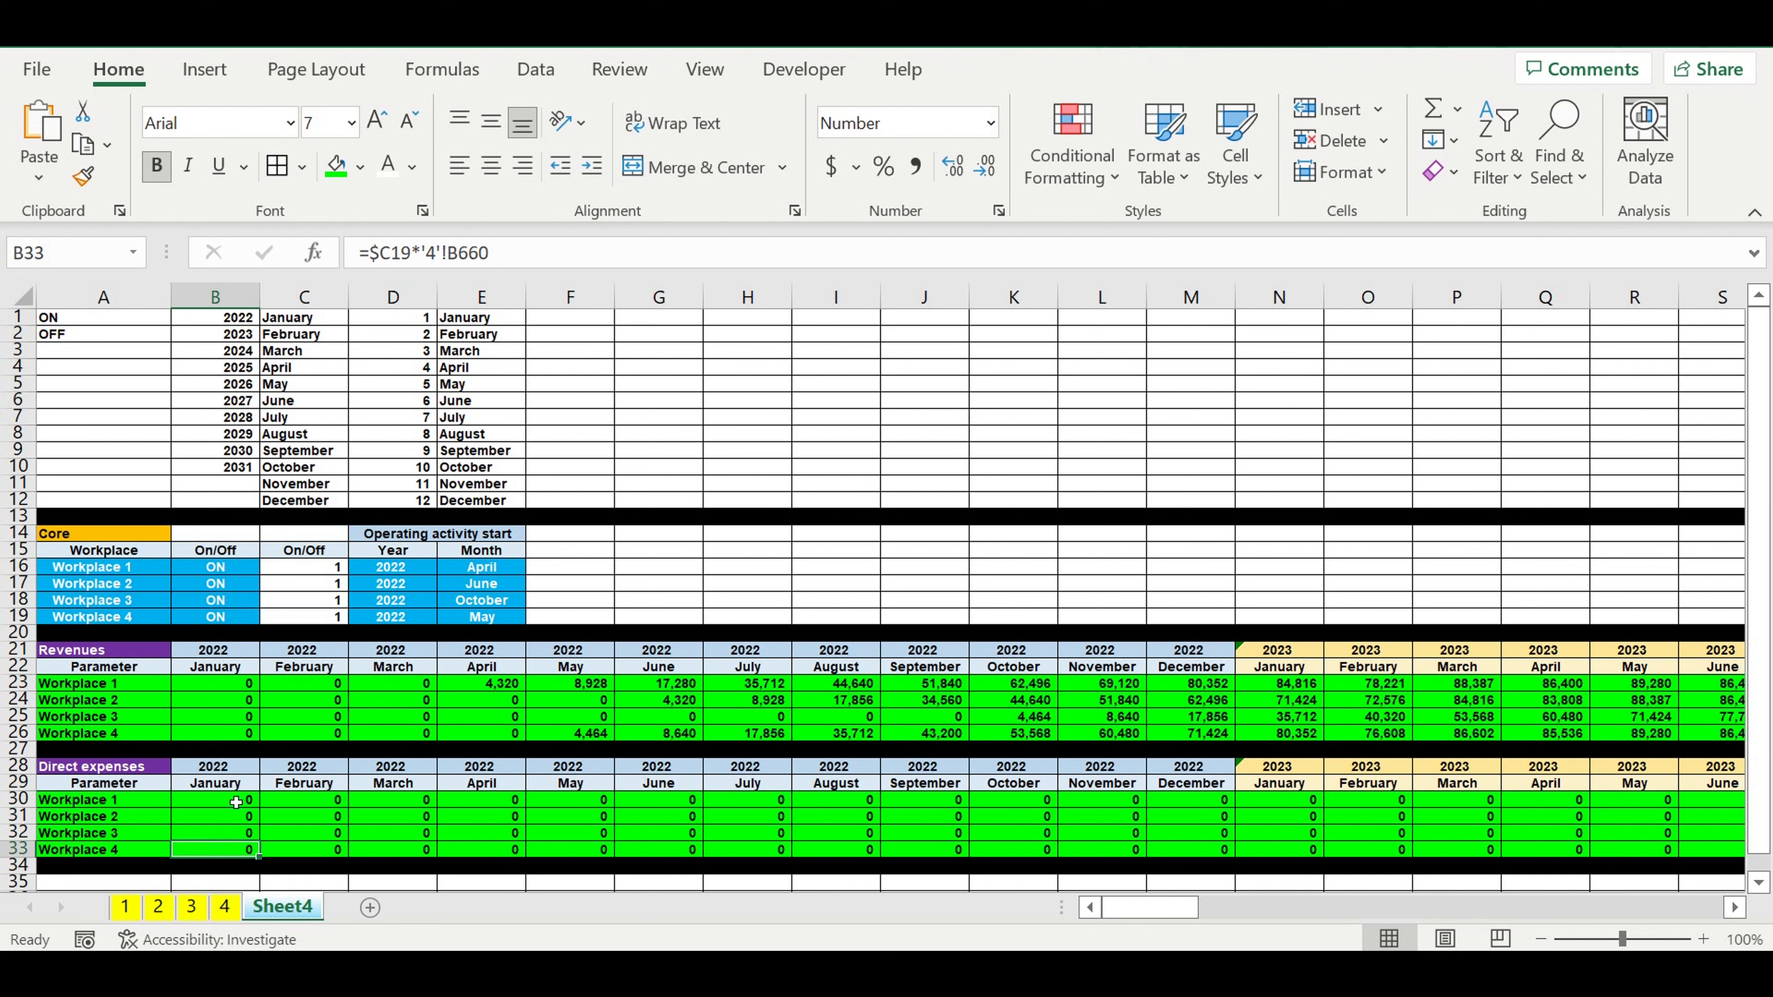
click(216, 809)
drag(259, 815, 1562, 705)
drag(1668, 896, 1145, 906)
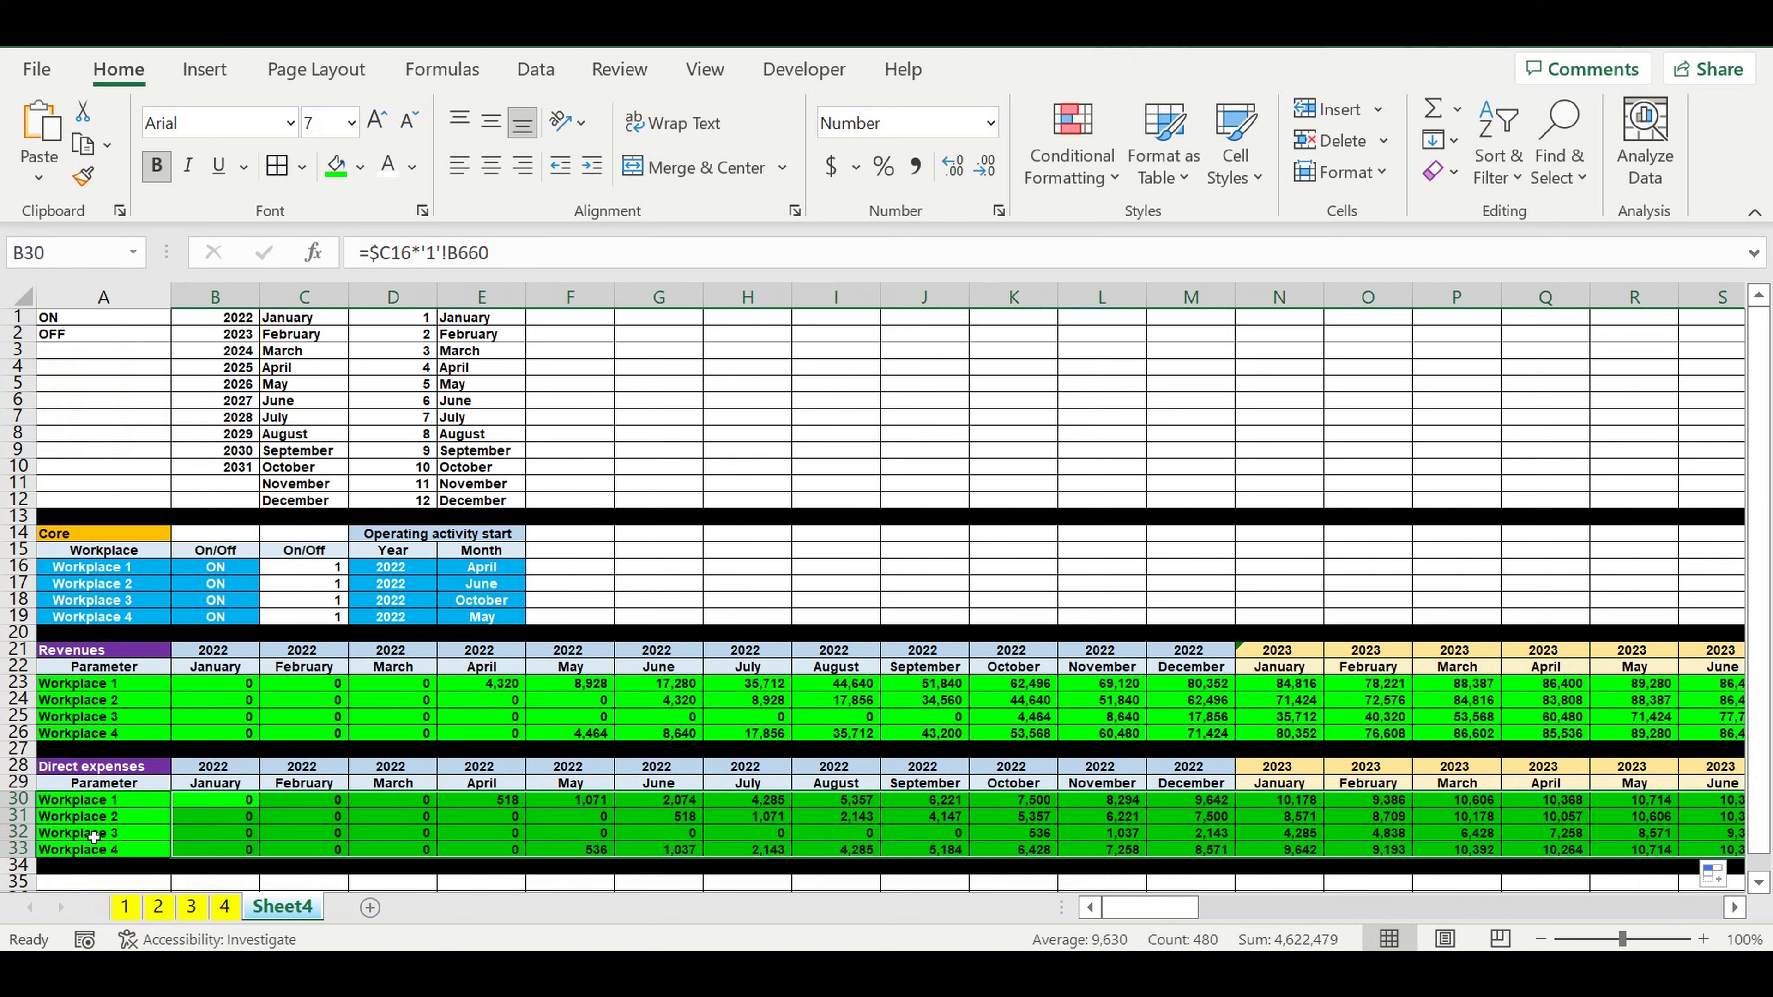
Apply a red fill to the Direct expenses workplace rows 30 to 33.
drag(17, 799, 21, 853)
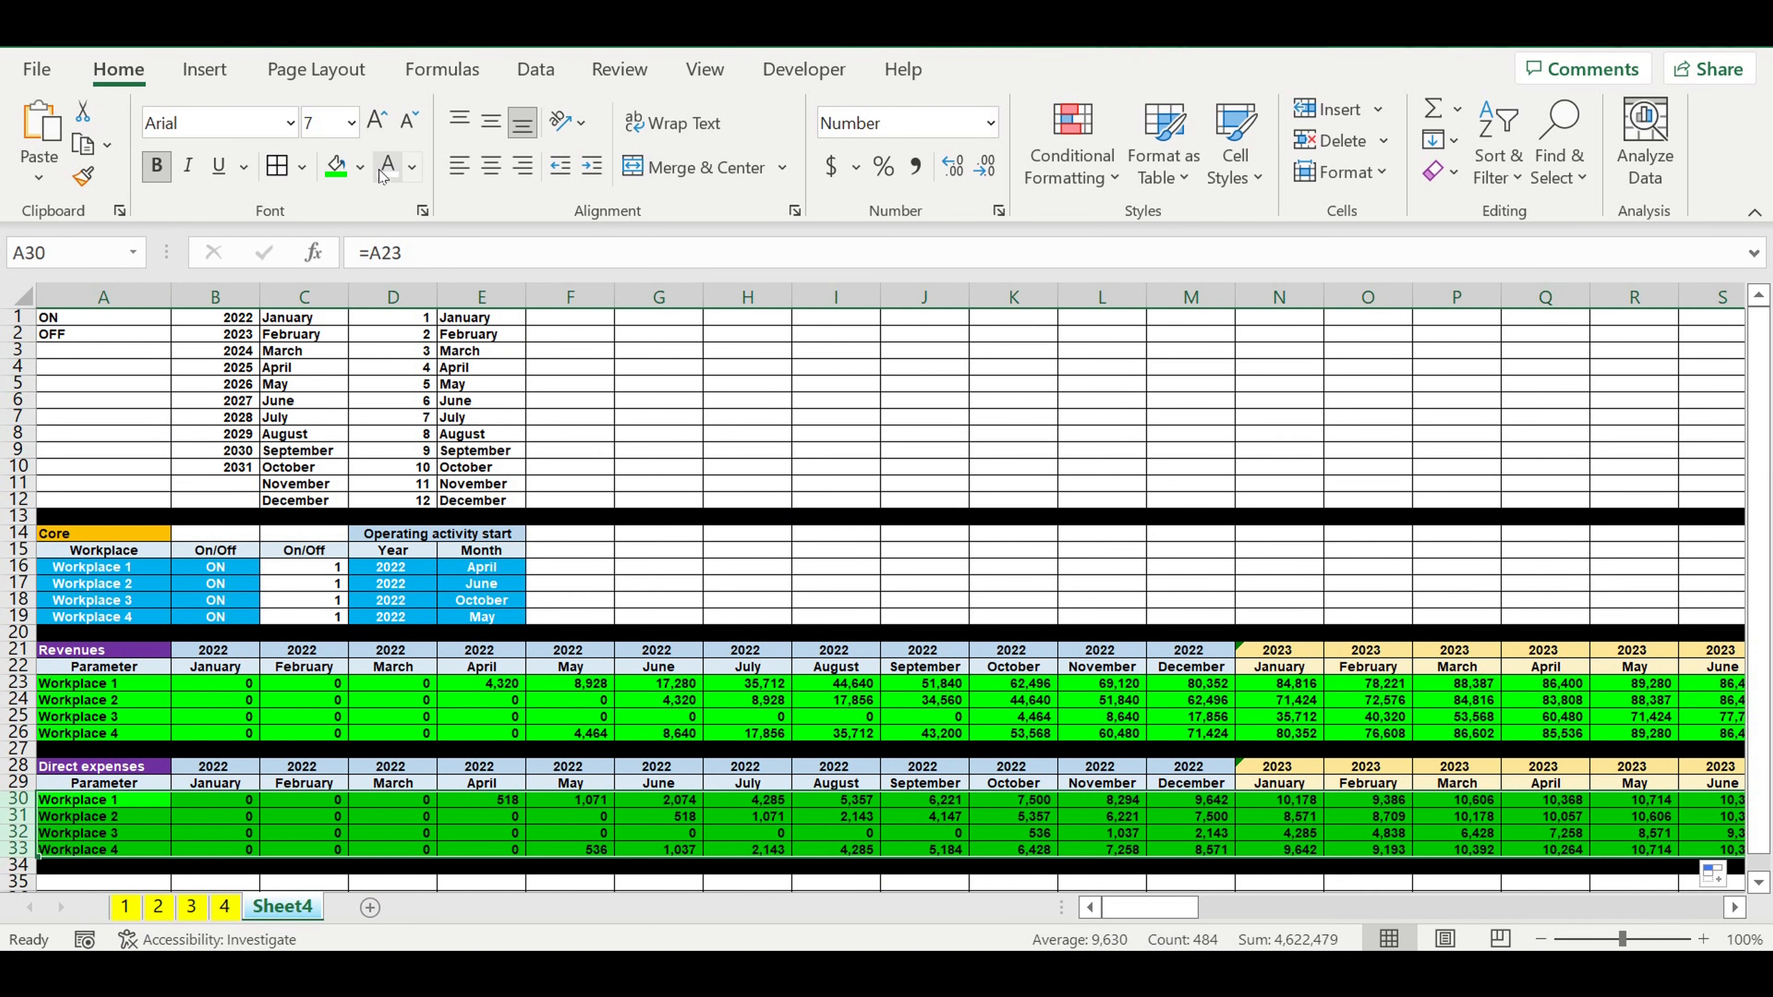
click(364, 173)
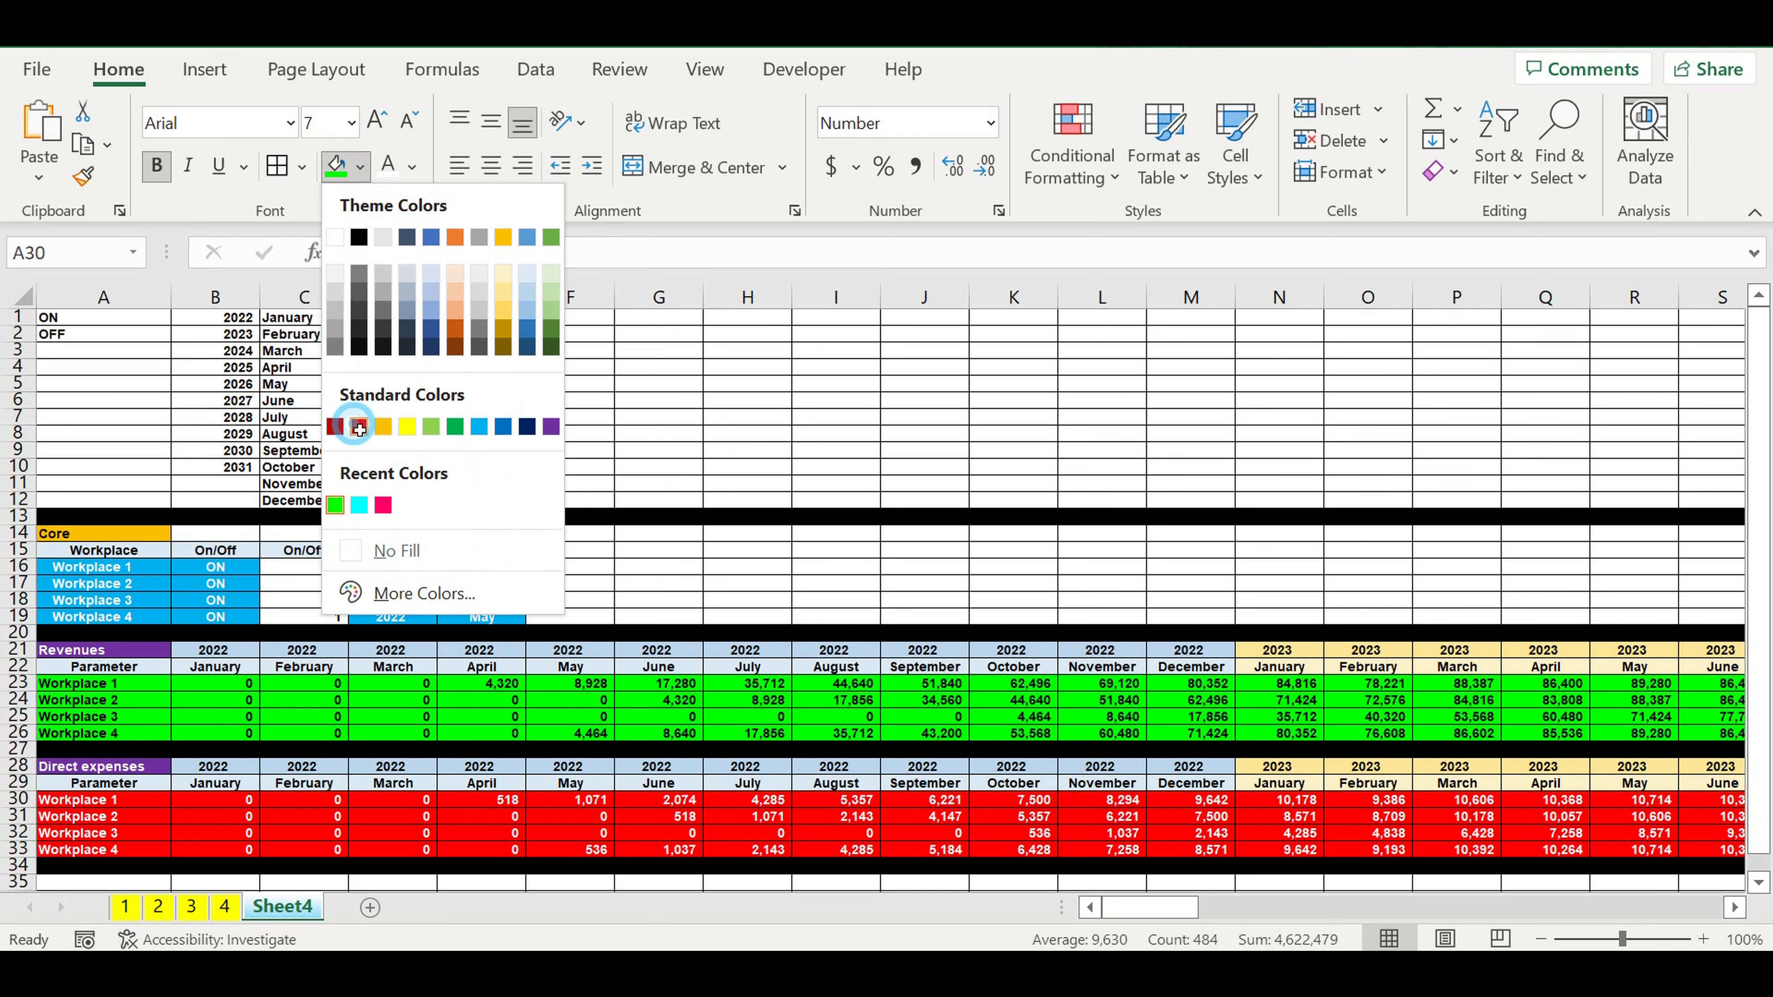
click(365, 425)
click(581, 576)
Check the next consolidation item on sheet 1, and duplicate Sheet4's Direct expenses block (rows 28 to 34) starting at A35.
scroll(582, 576, down, 4)
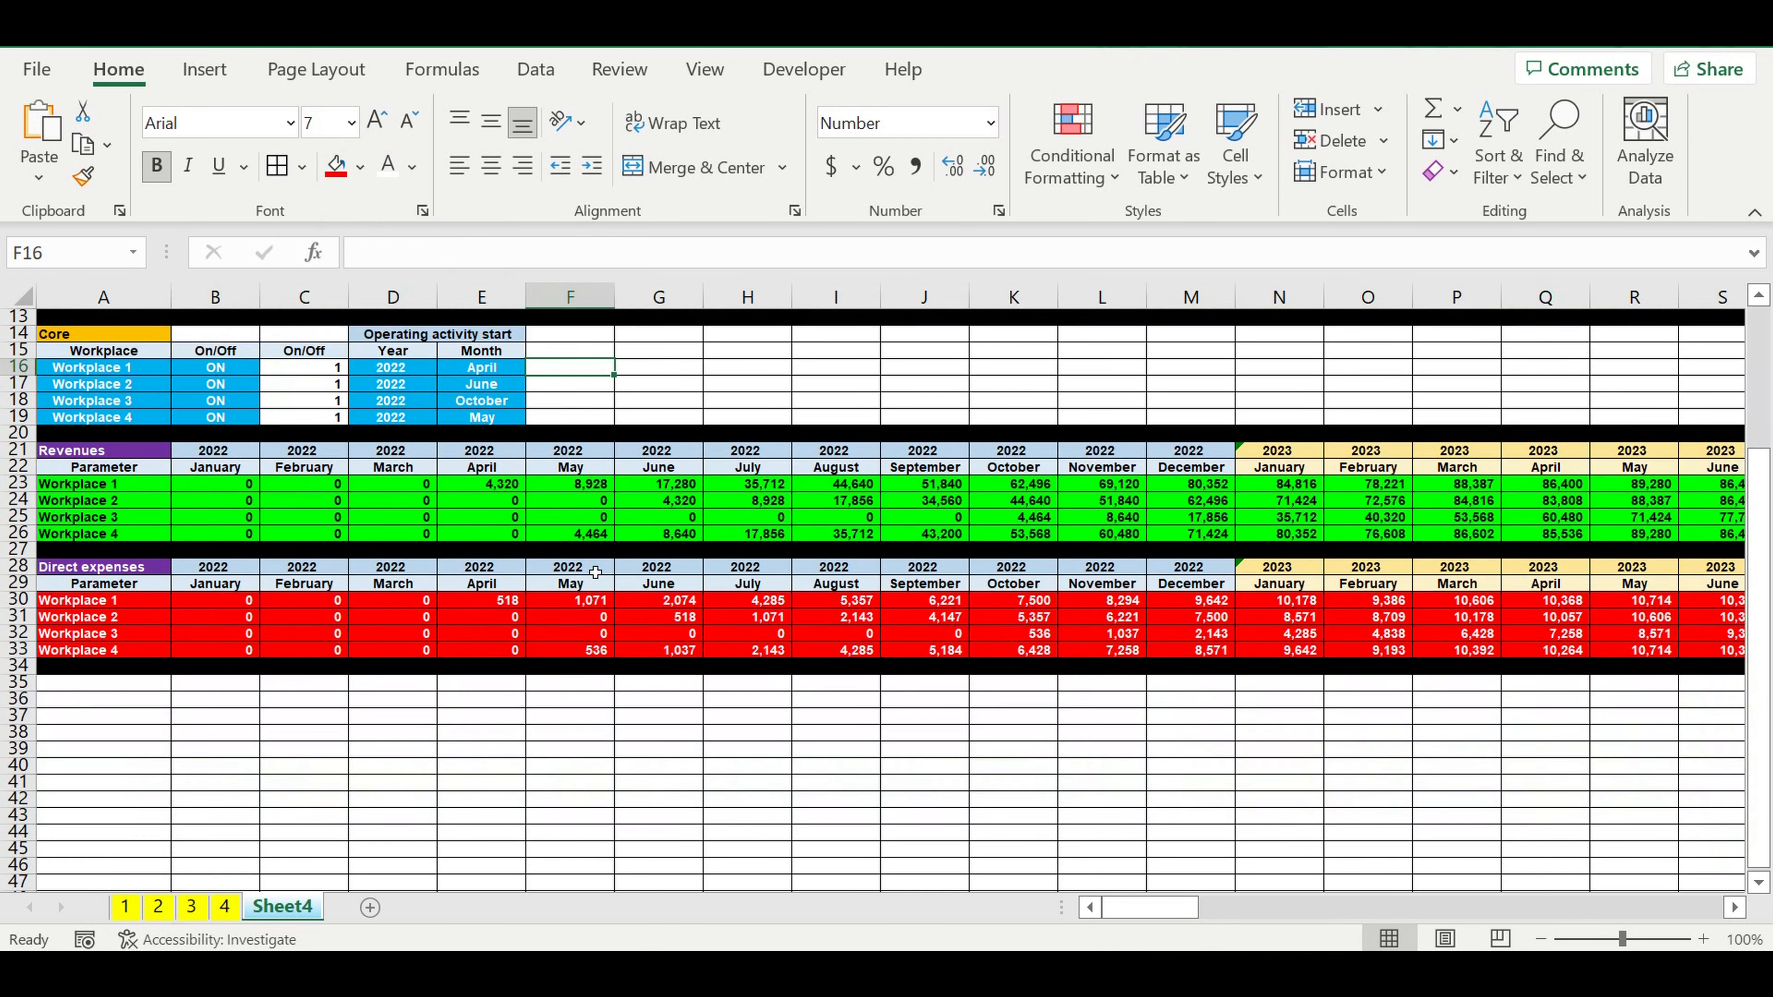
click(251, 717)
click(132, 916)
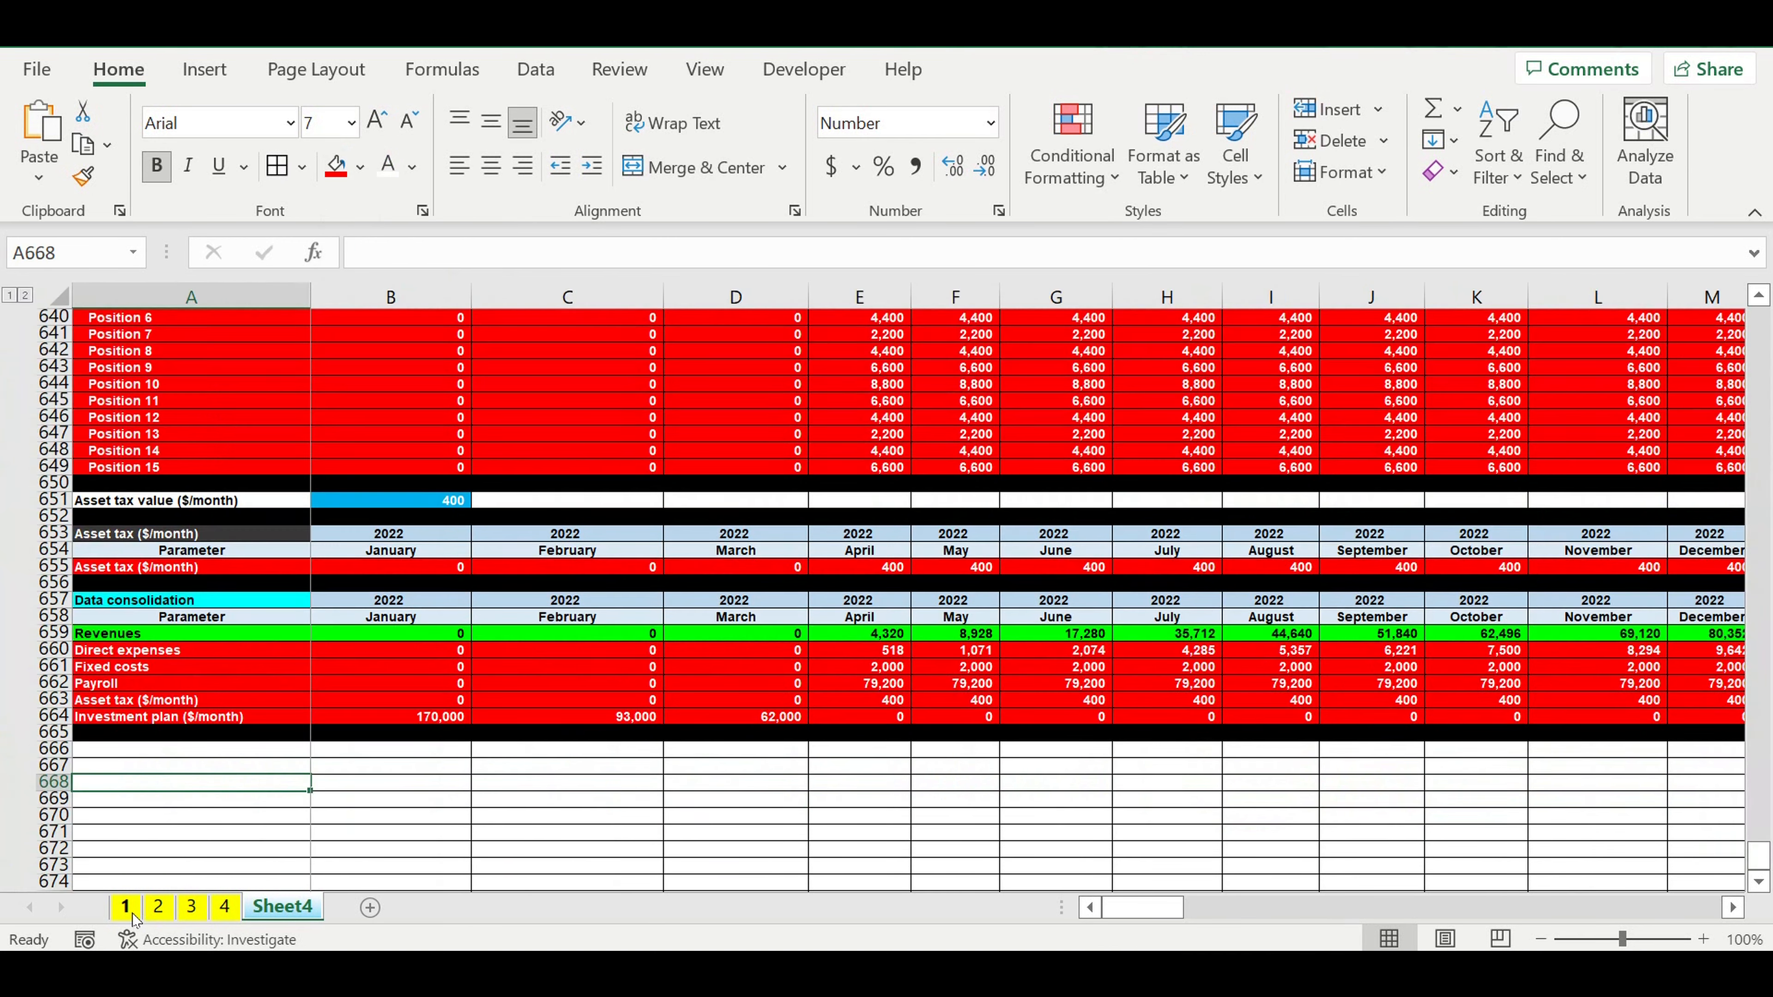
click(136, 672)
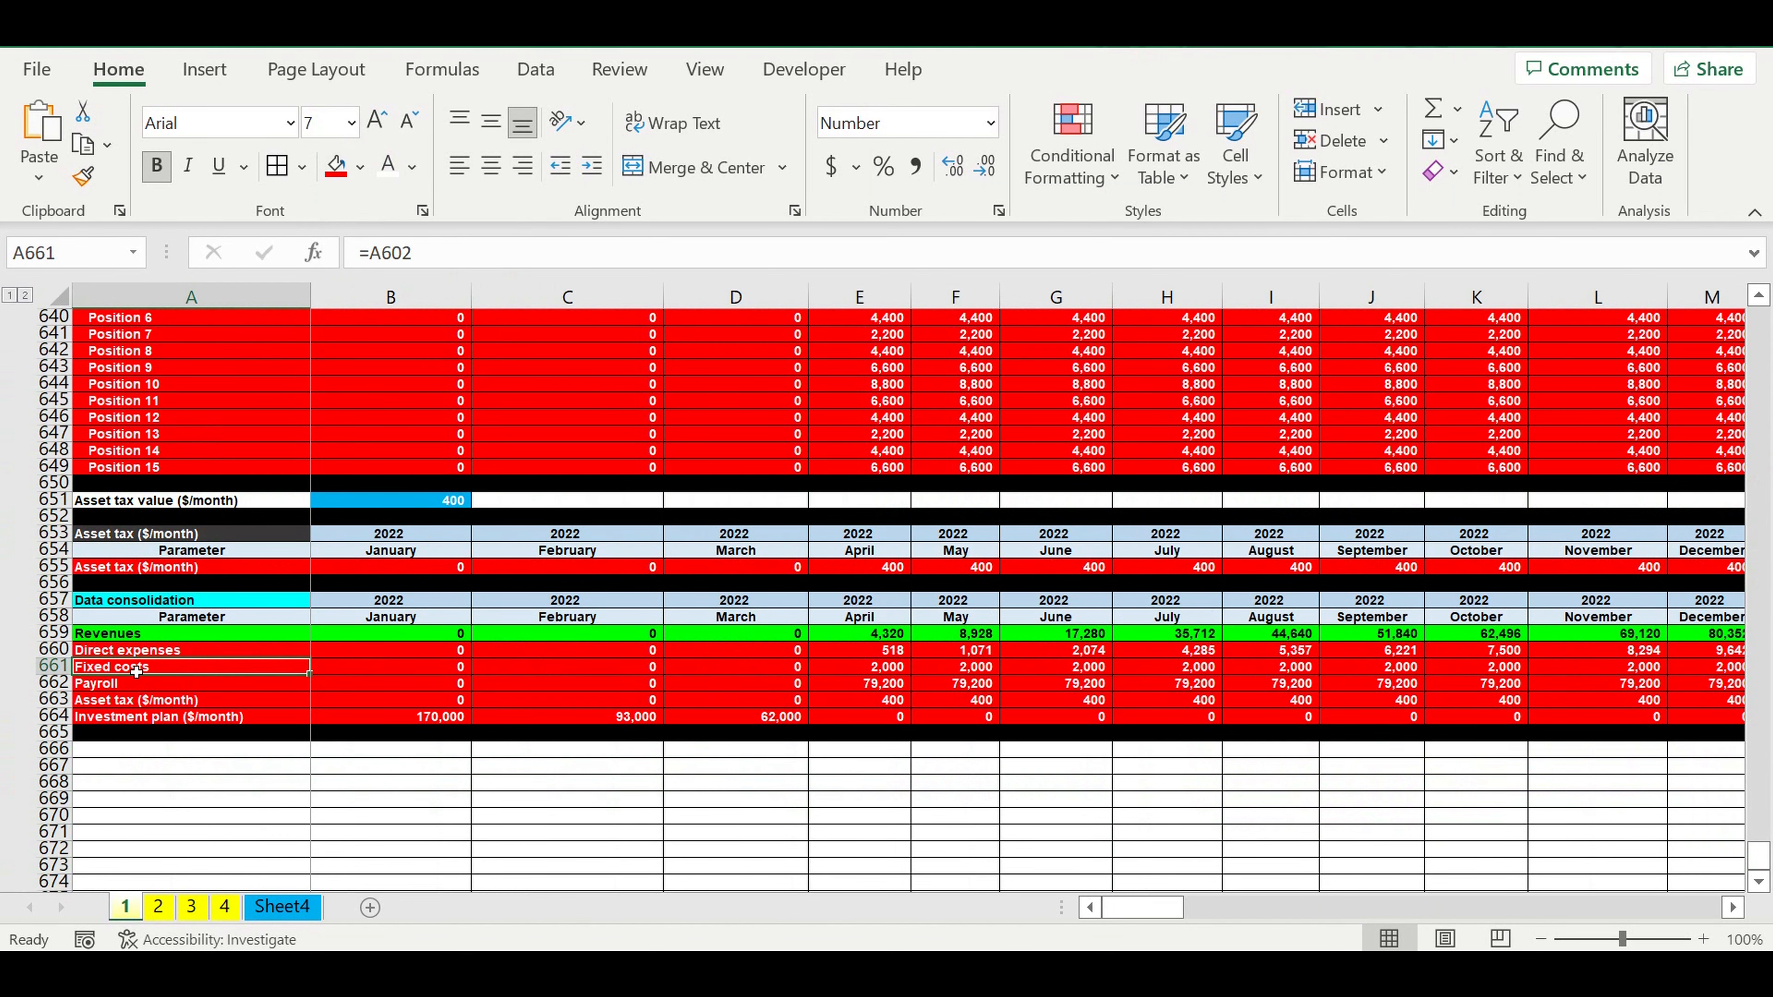
click(281, 905)
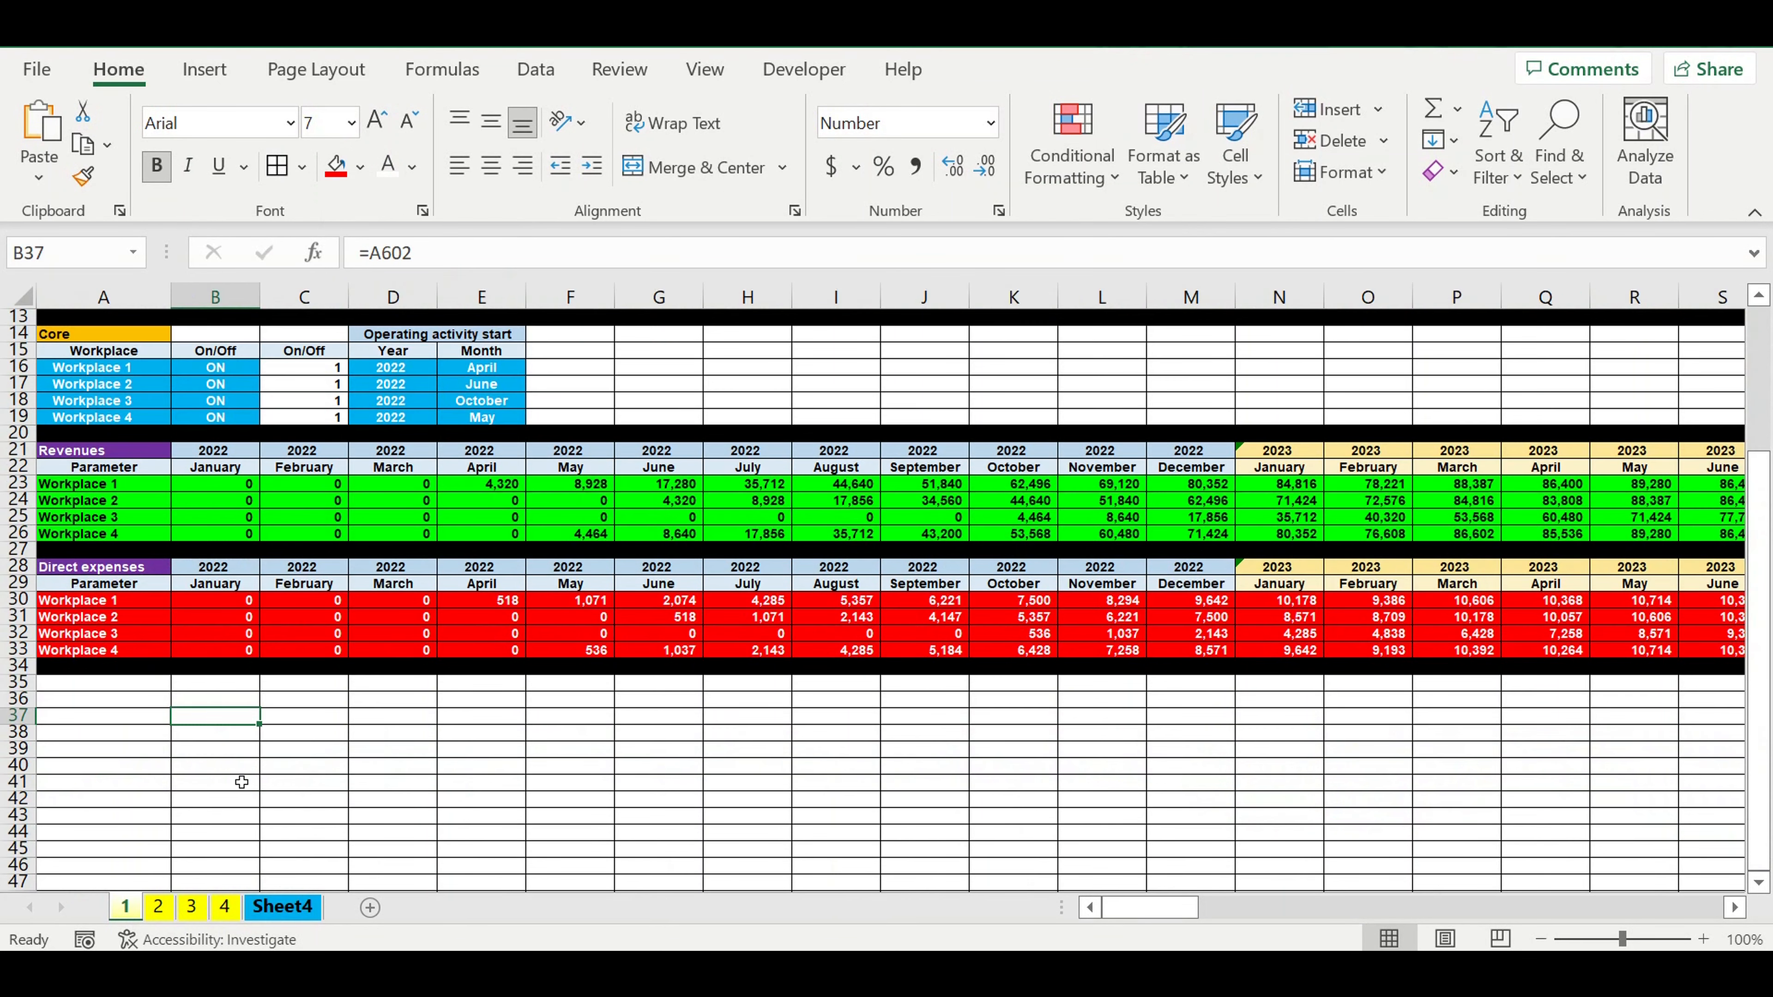
drag(13, 571, 35, 669)
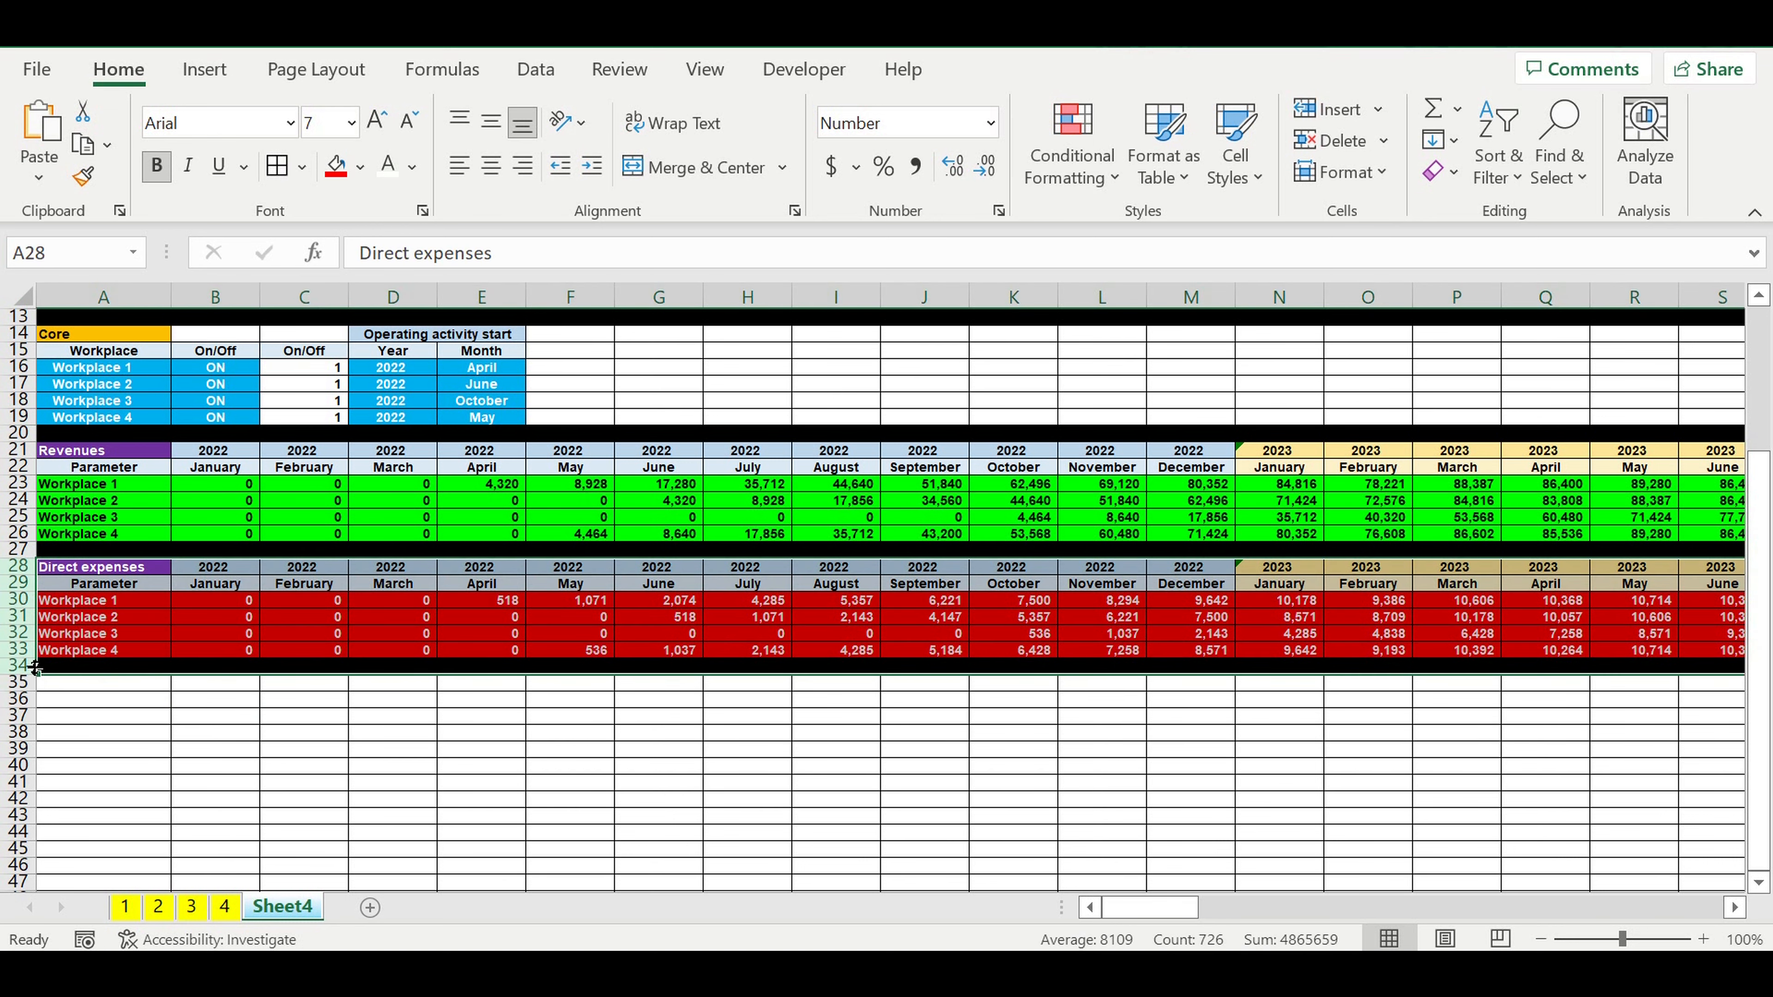
key(ctrl+c)
click(103, 684)
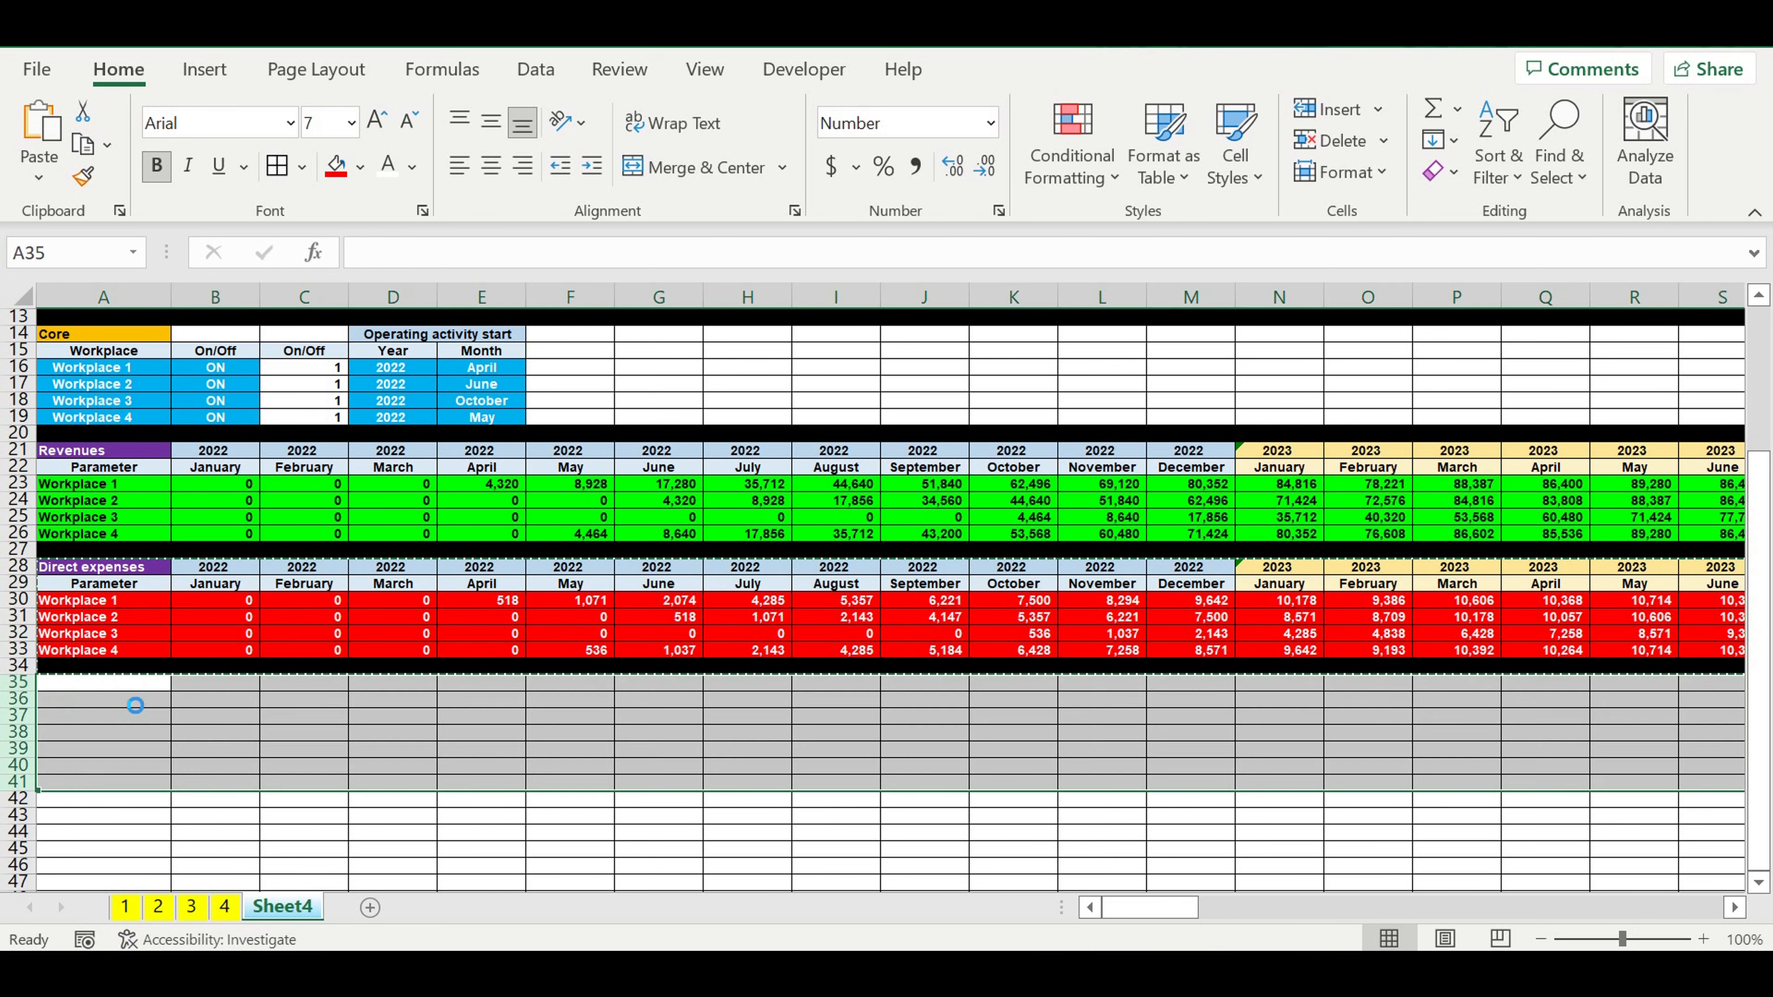
key(ctrl+v)
click(133, 788)
Rename the copied block's heading in A35 to Fixed expenses.
click(112, 688)
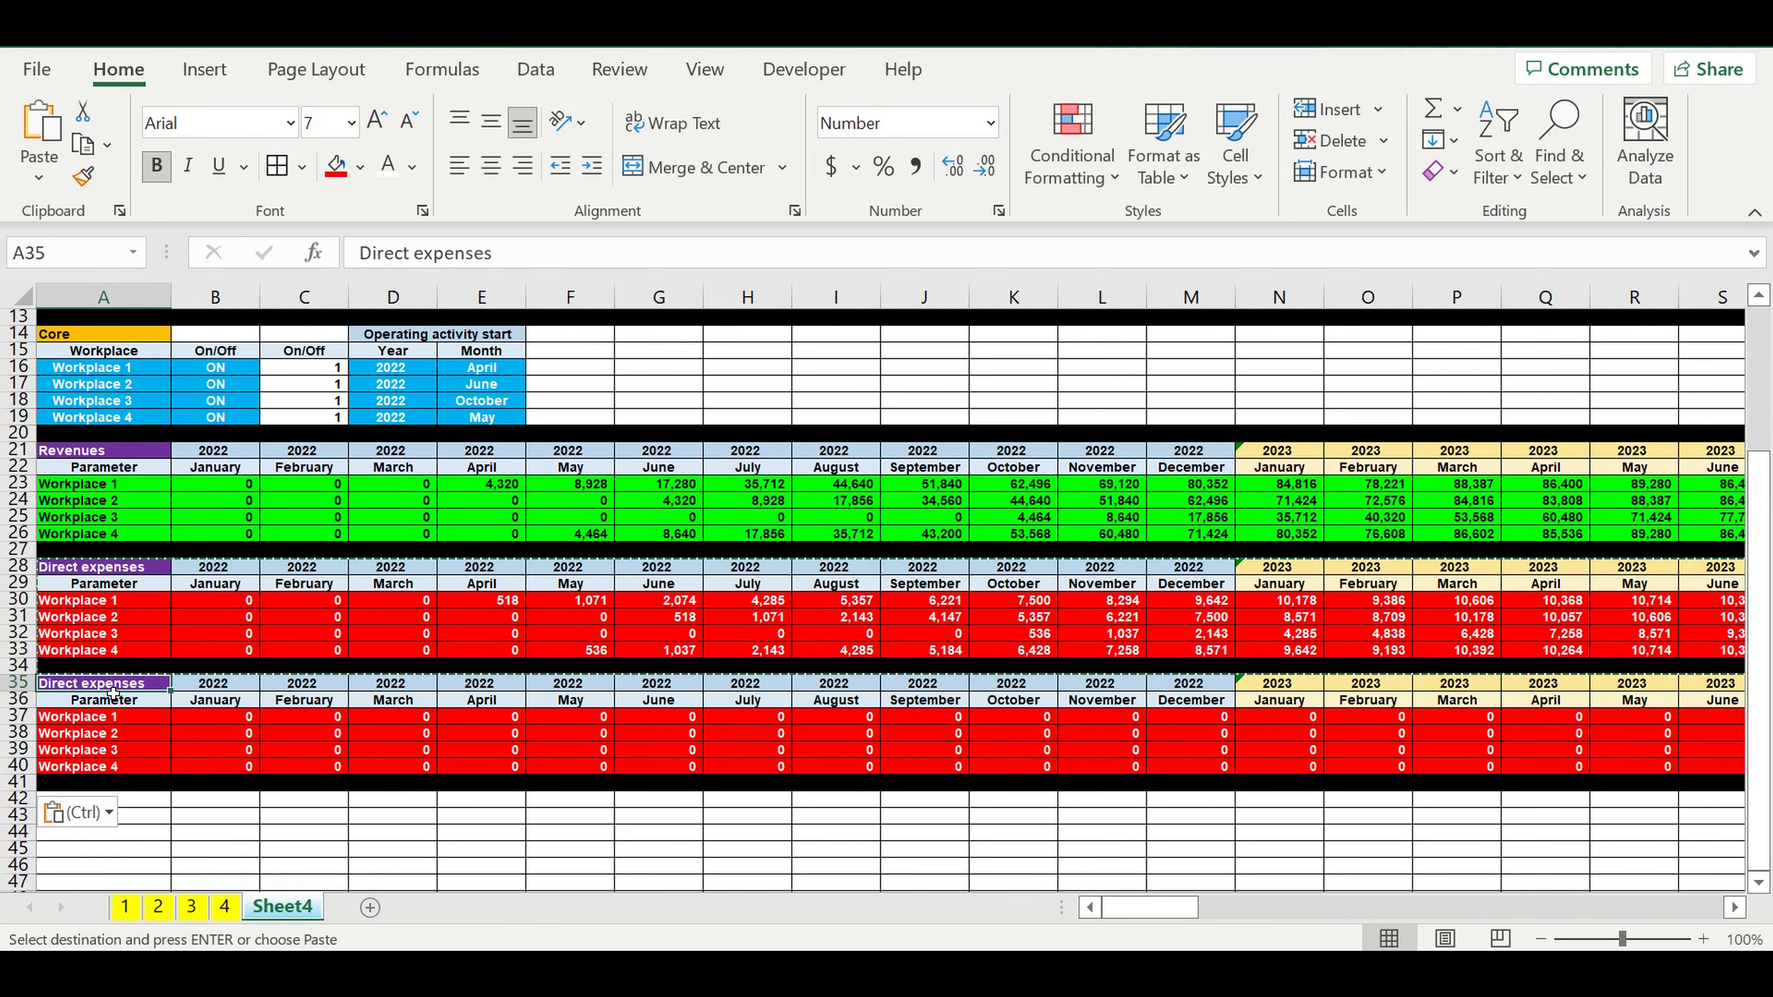
double_click(405, 255)
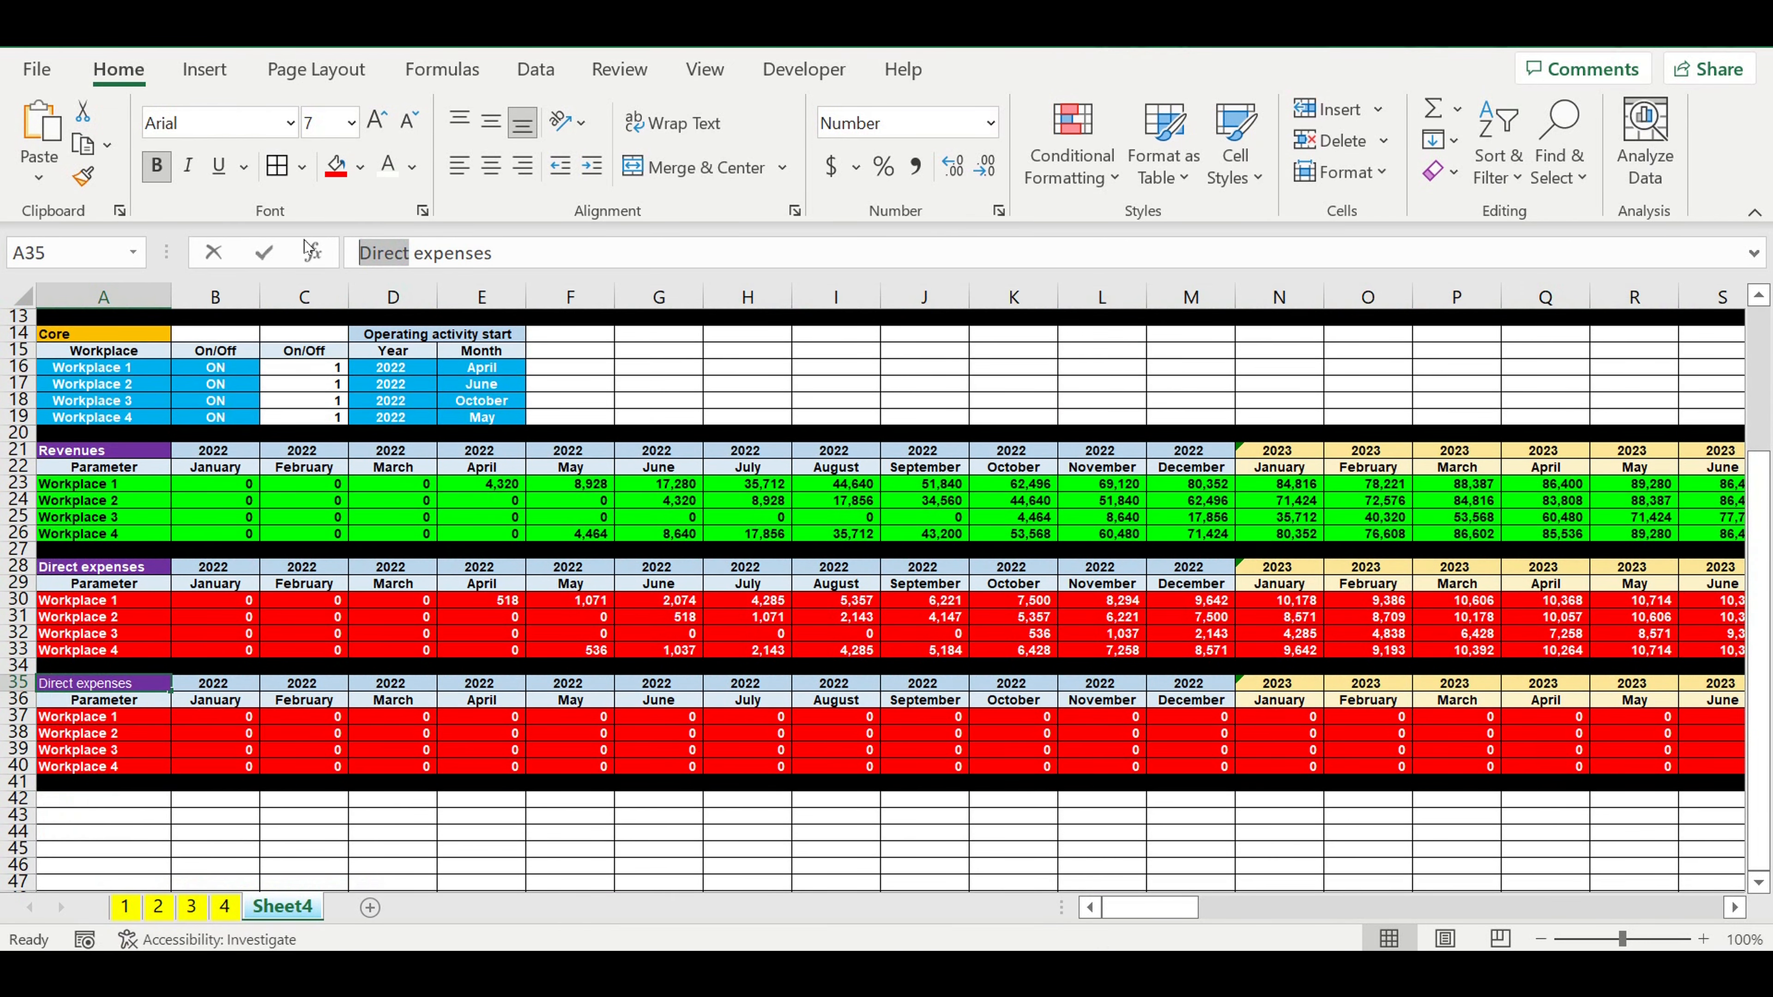
text(Fixed)
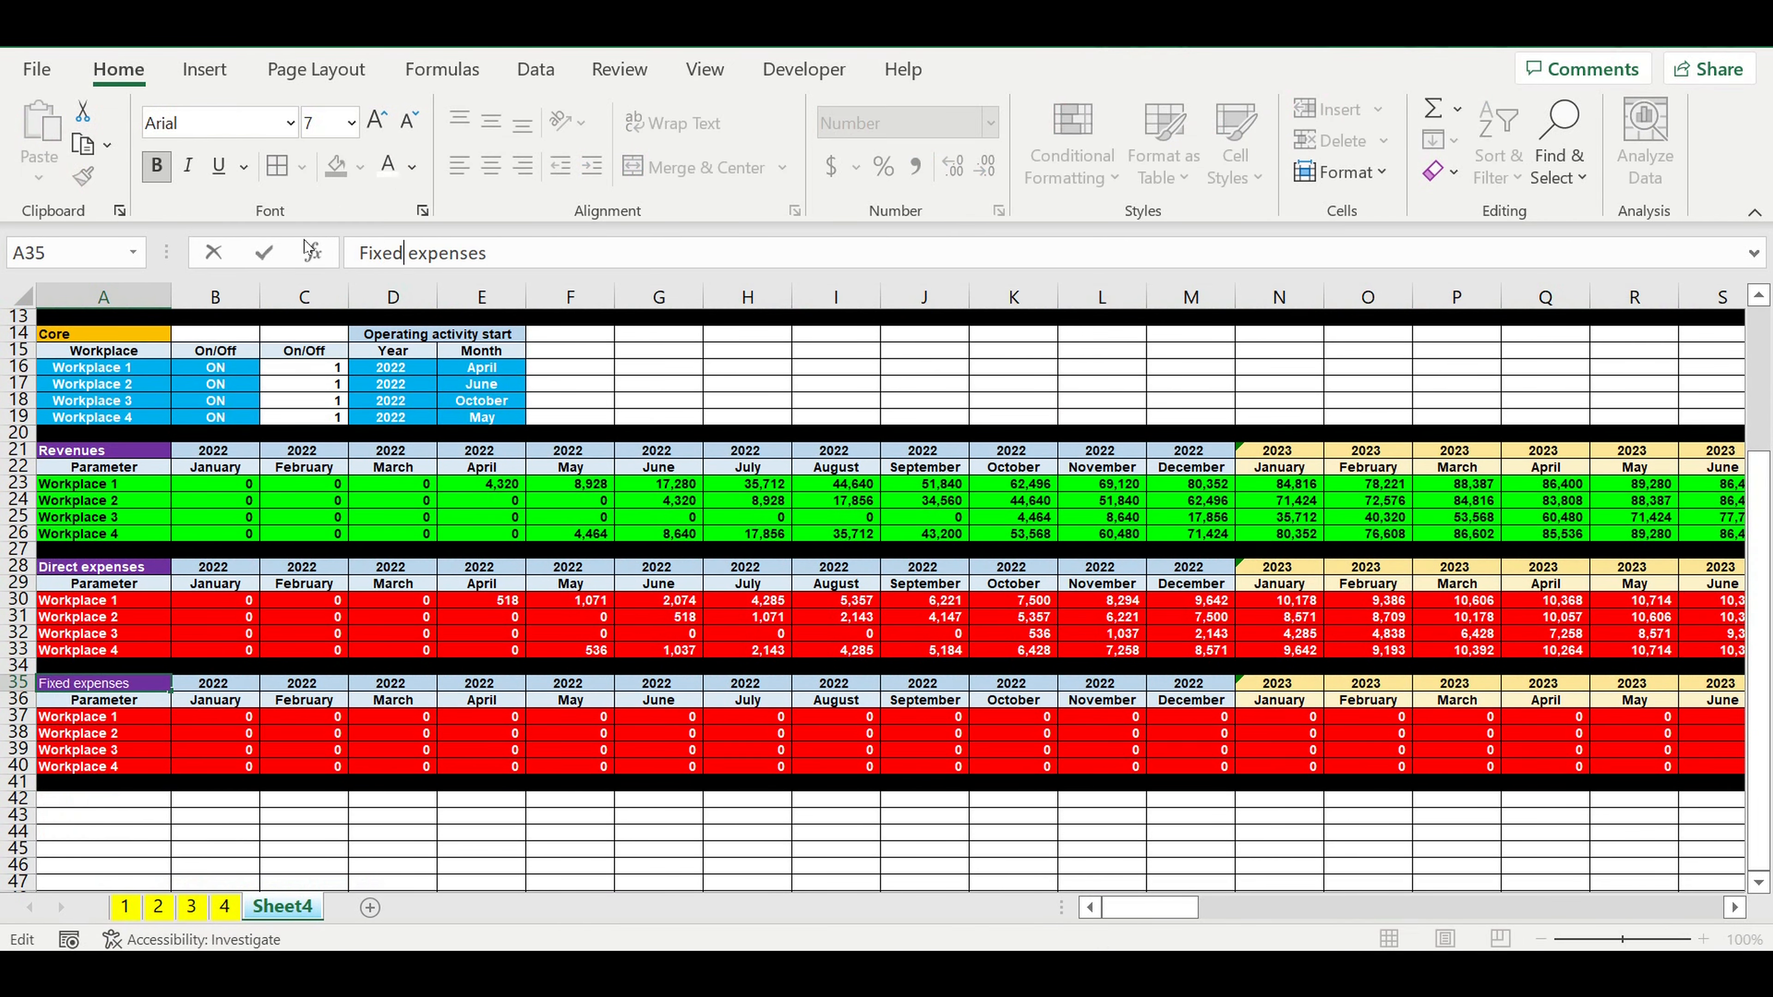
key(Return)
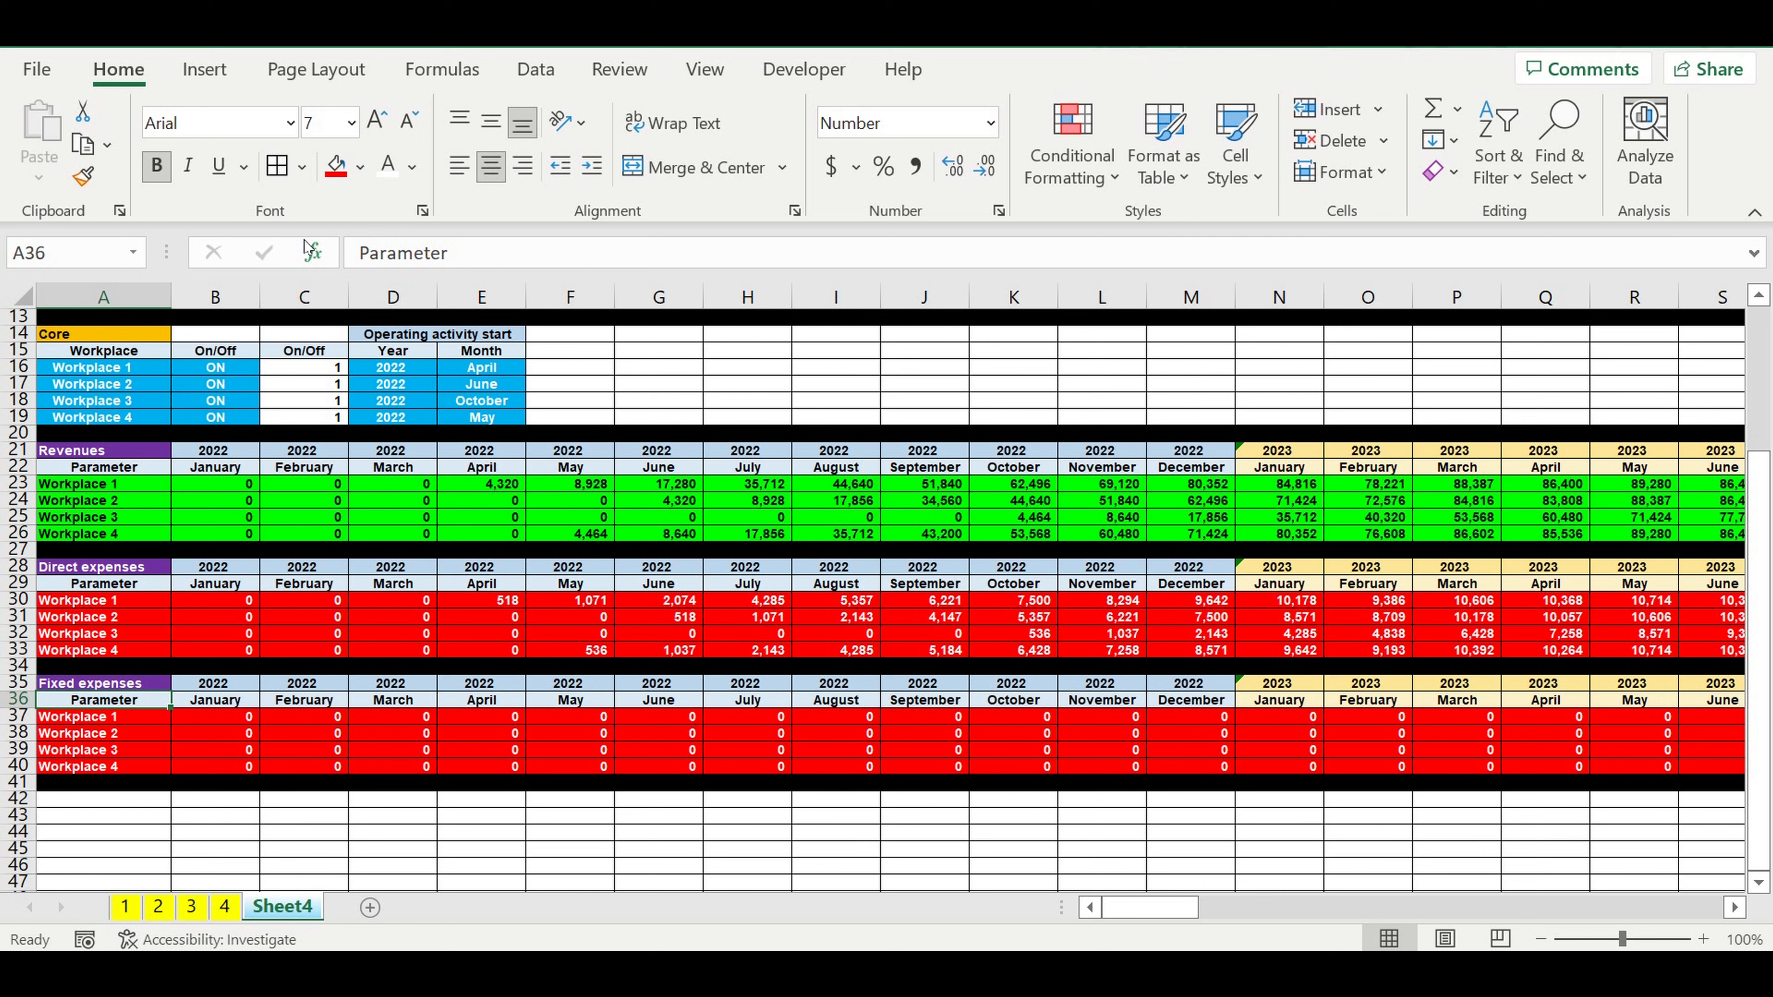
Enter =$C16*'1'!B661 in B37 for Workplace 1's January fixed expenses, copying the *'1'!B661 part of the formula for reuse.
click(218, 717)
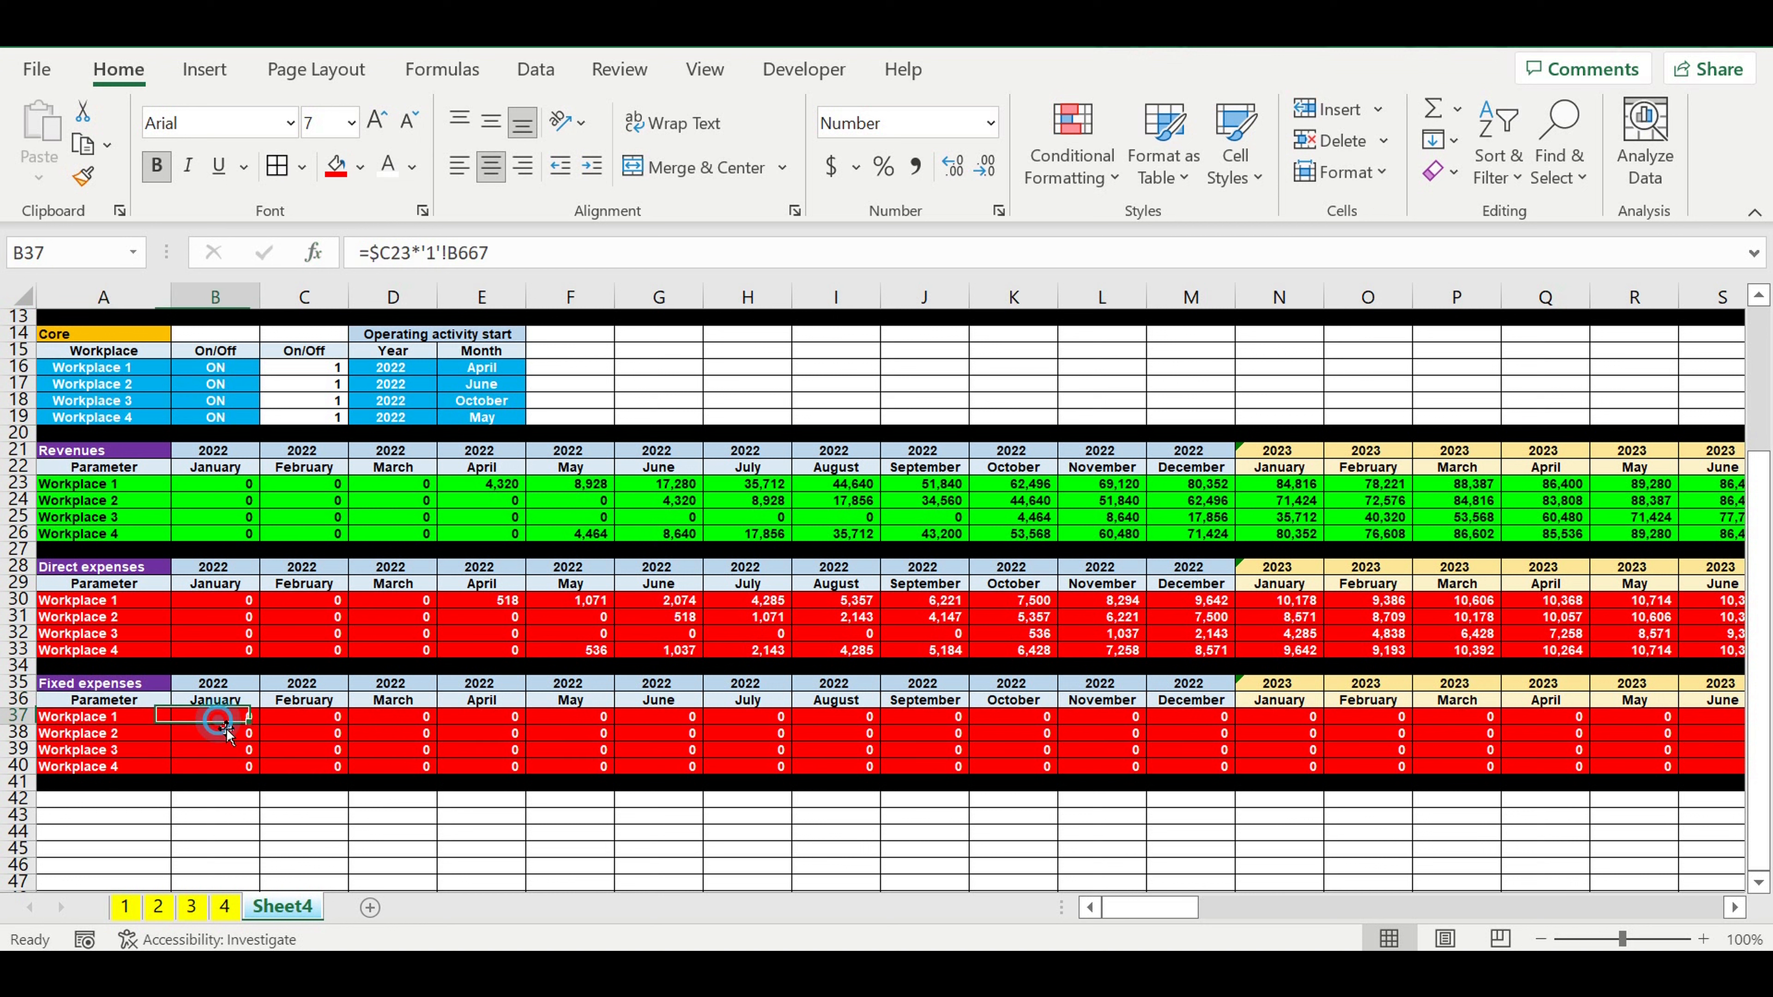
text(=)
click(318, 368)
click(417, 264)
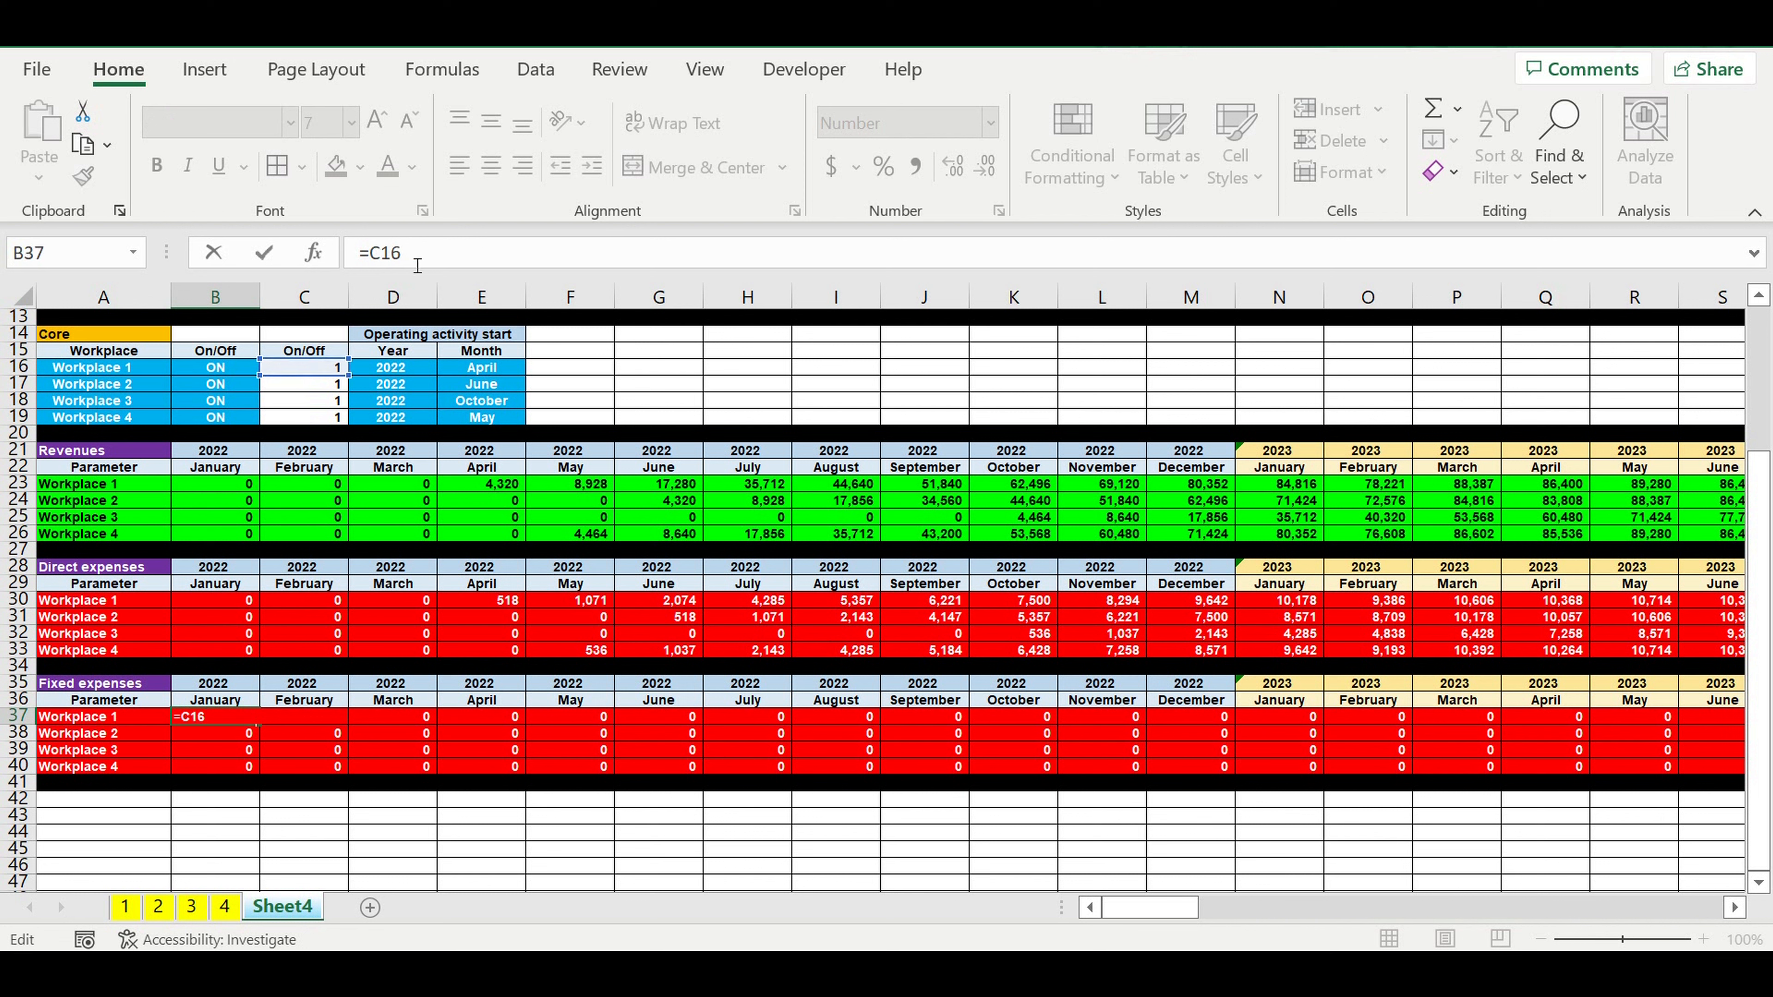
text($)
click(437, 264)
text(*)
click(127, 908)
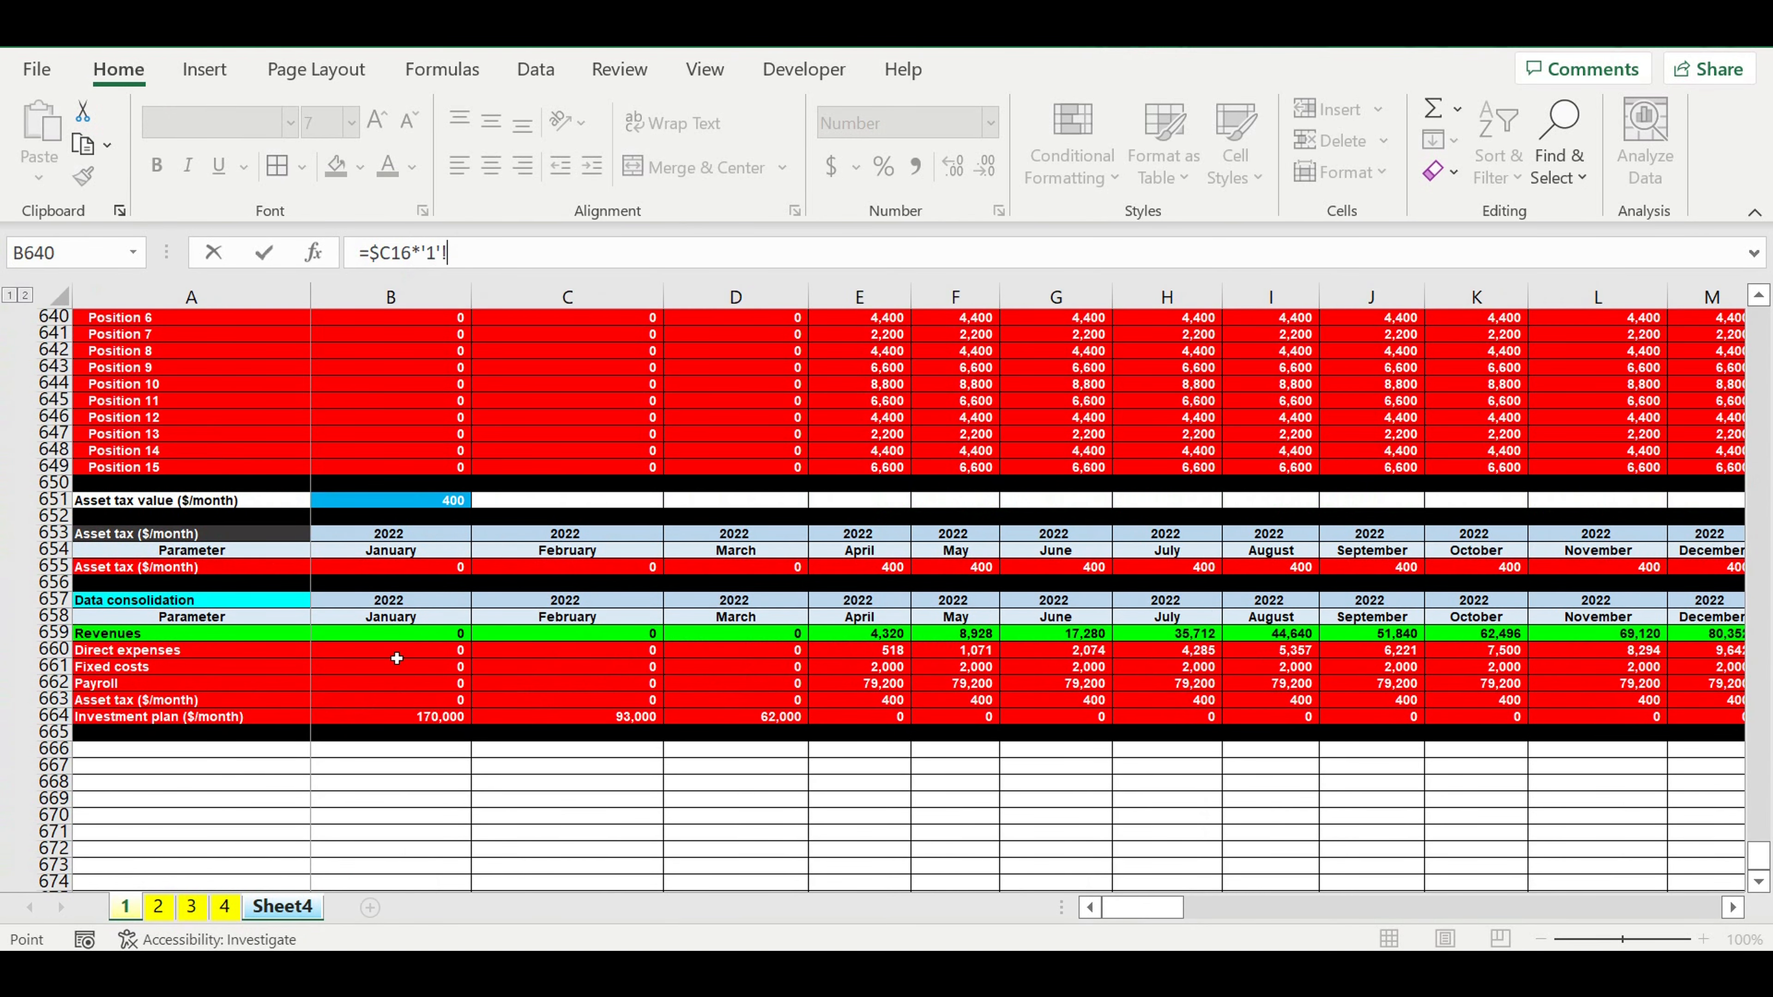
click(420, 668)
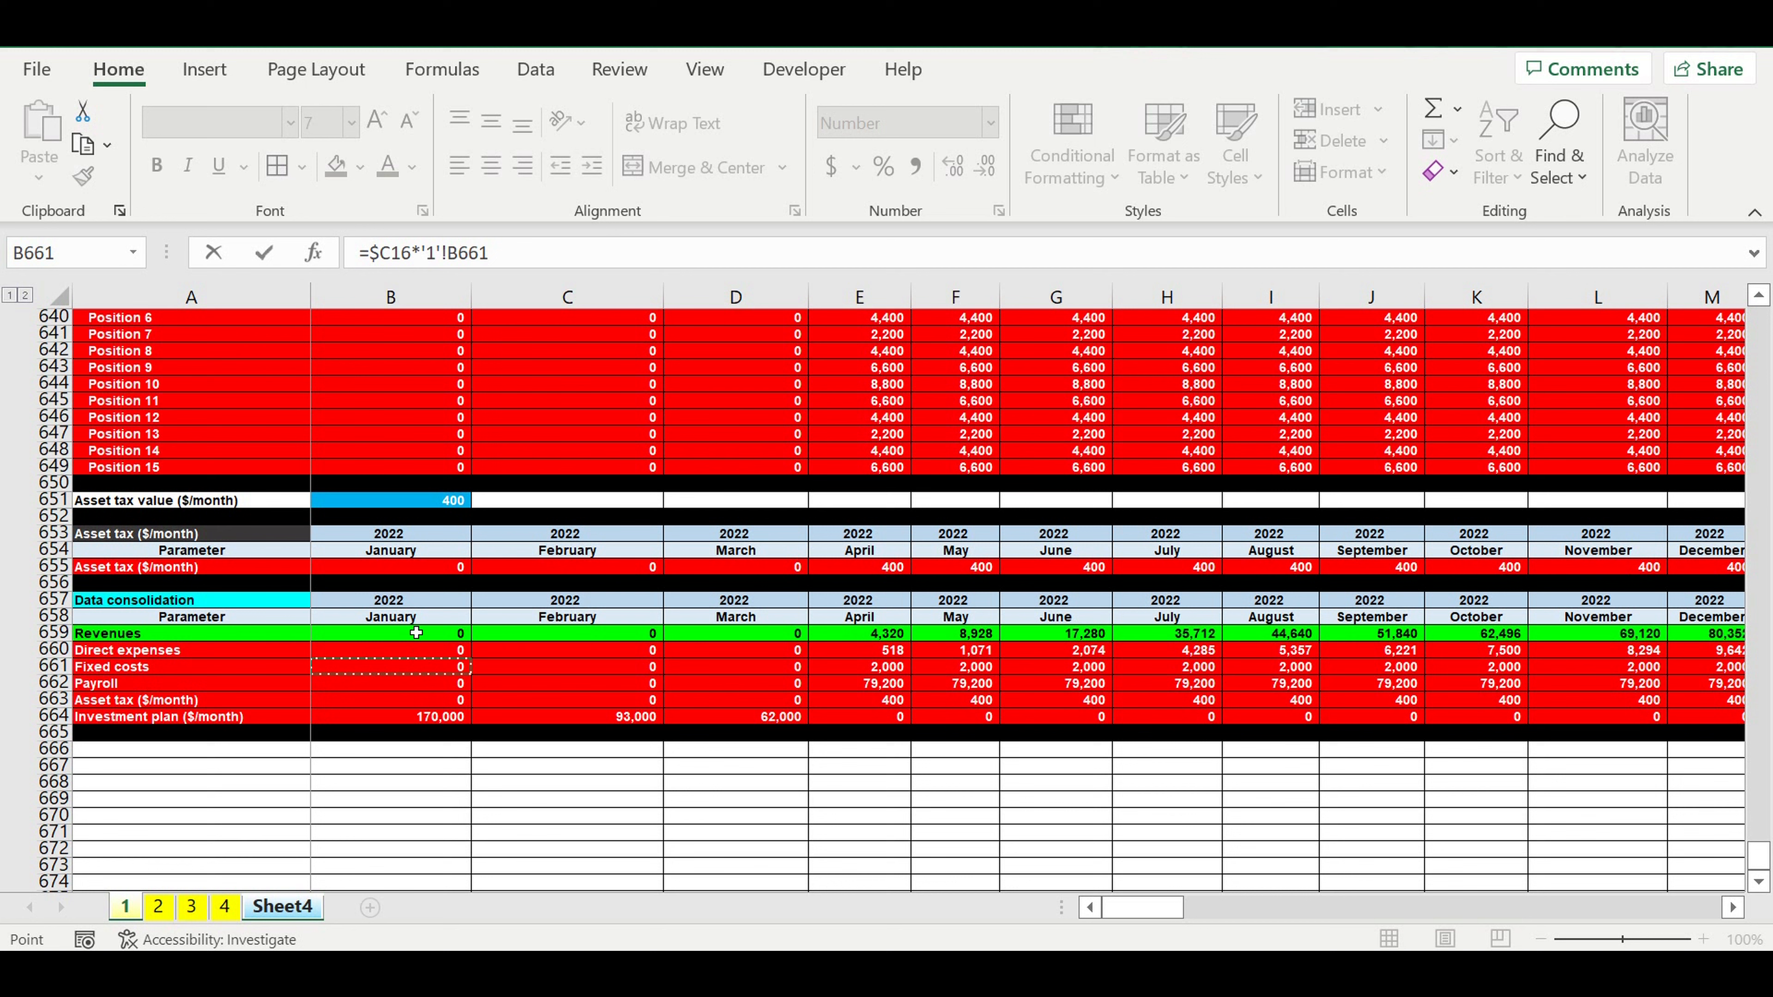
drag(530, 253, 412, 253)
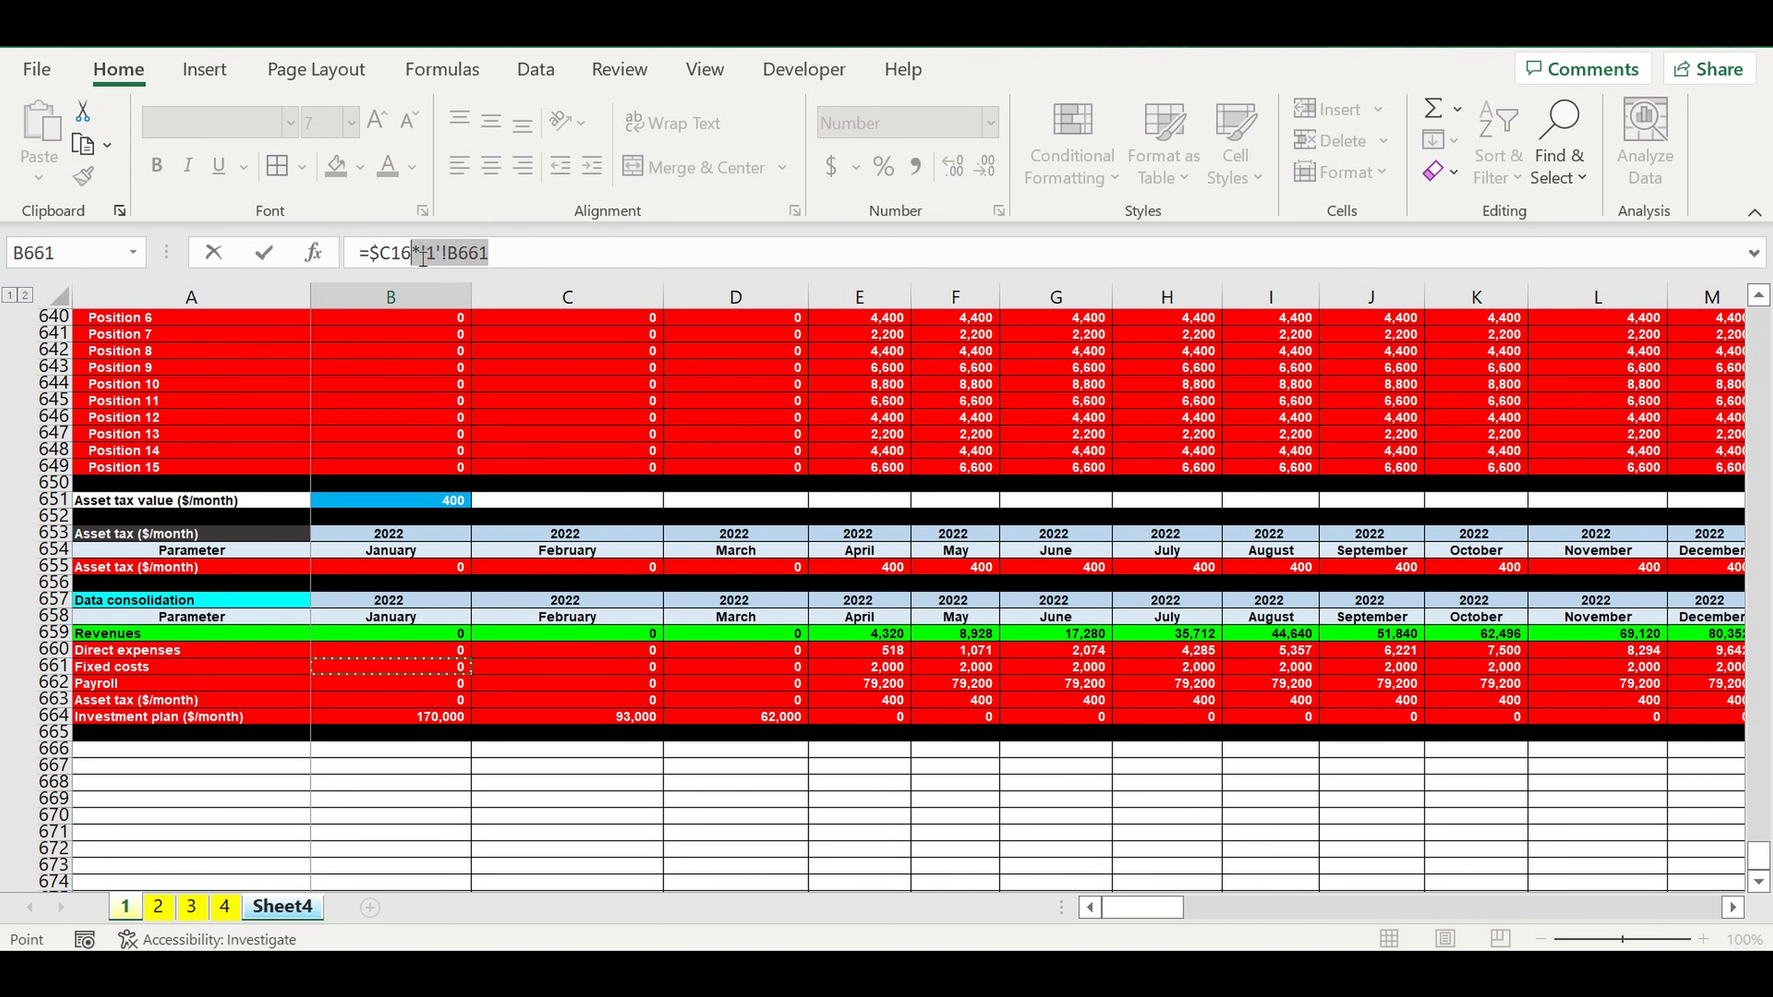
key(ctrl+c)
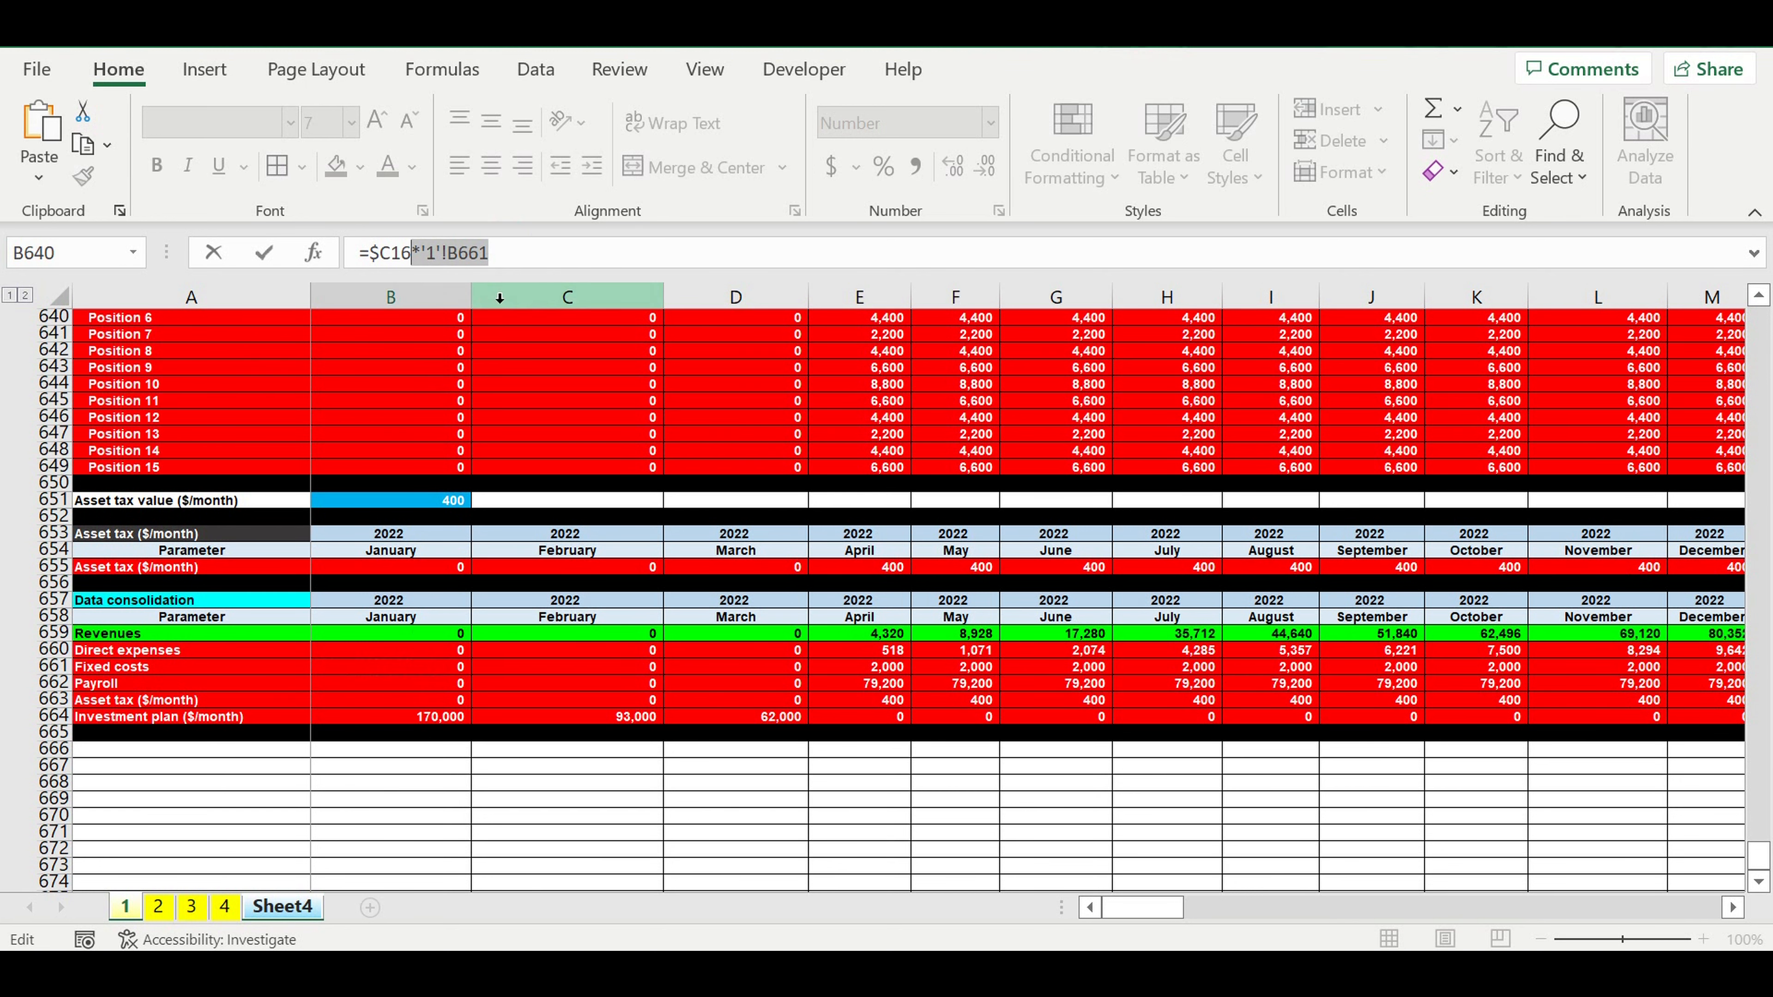
key(Return)
Fill Workplace 1's fixed expenses formula from B37 down to B40 and check the resulting references.
click(232, 724)
drag(259, 725, 294, 766)
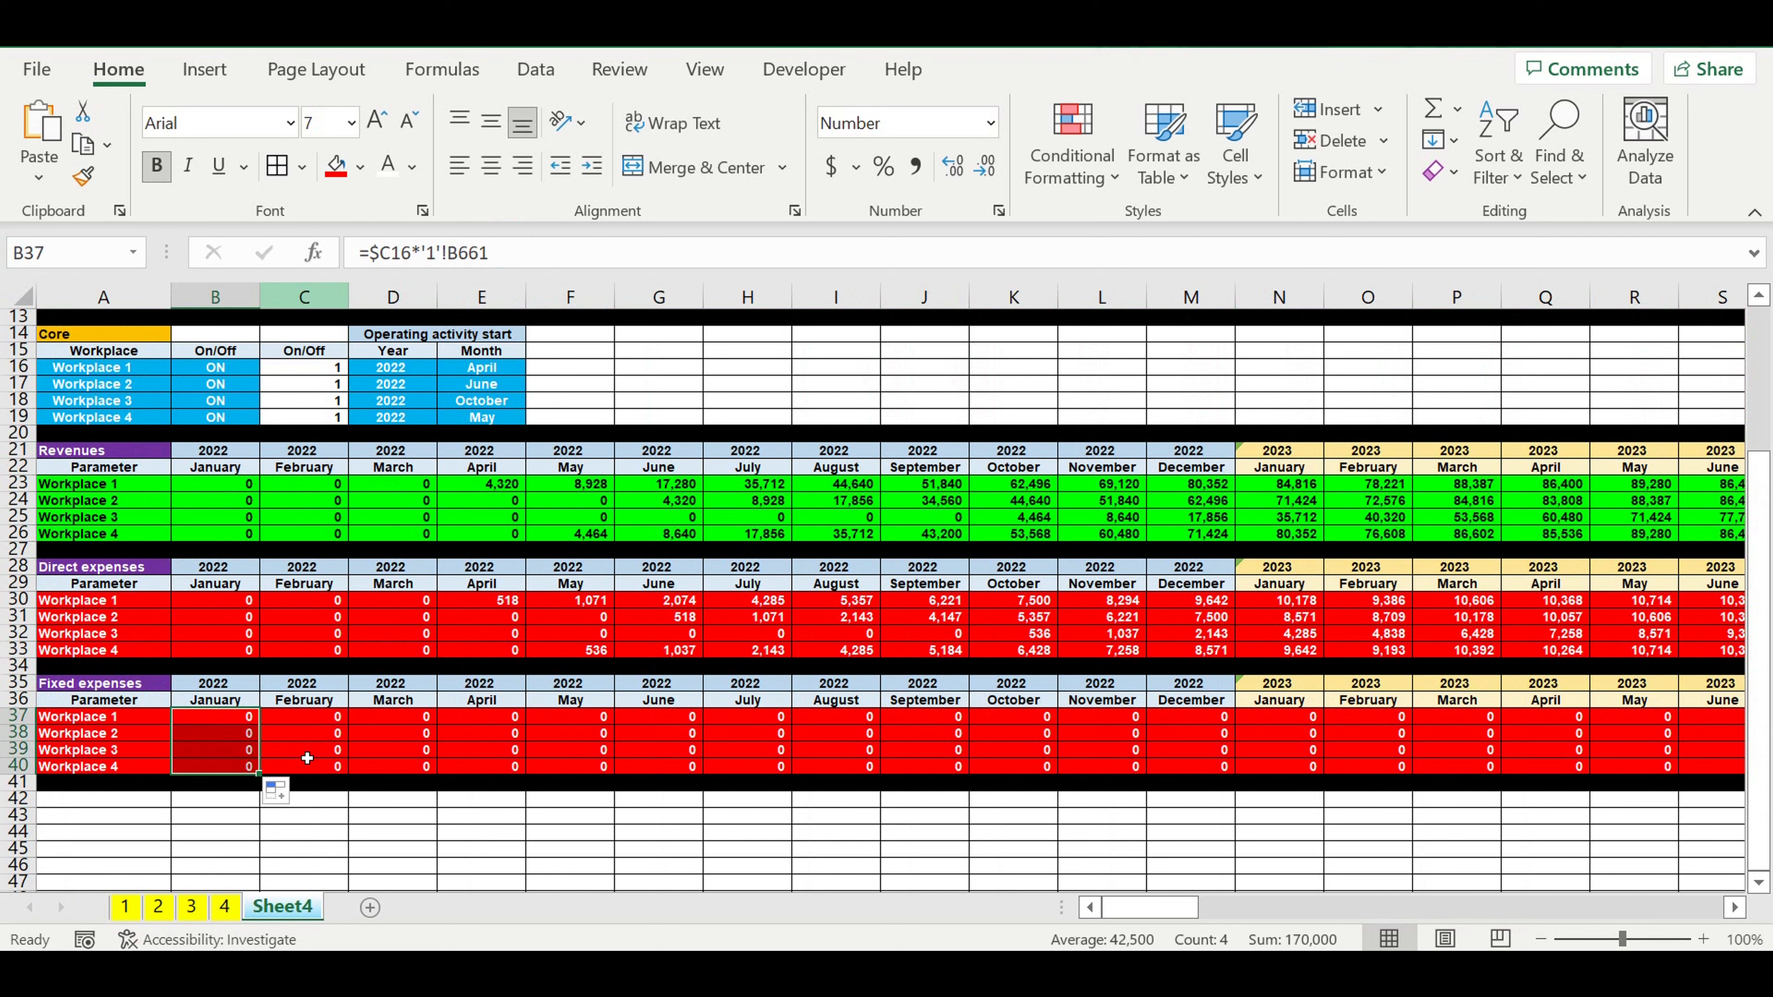
click(239, 725)
key(Down)
key(Down)
key(Down)
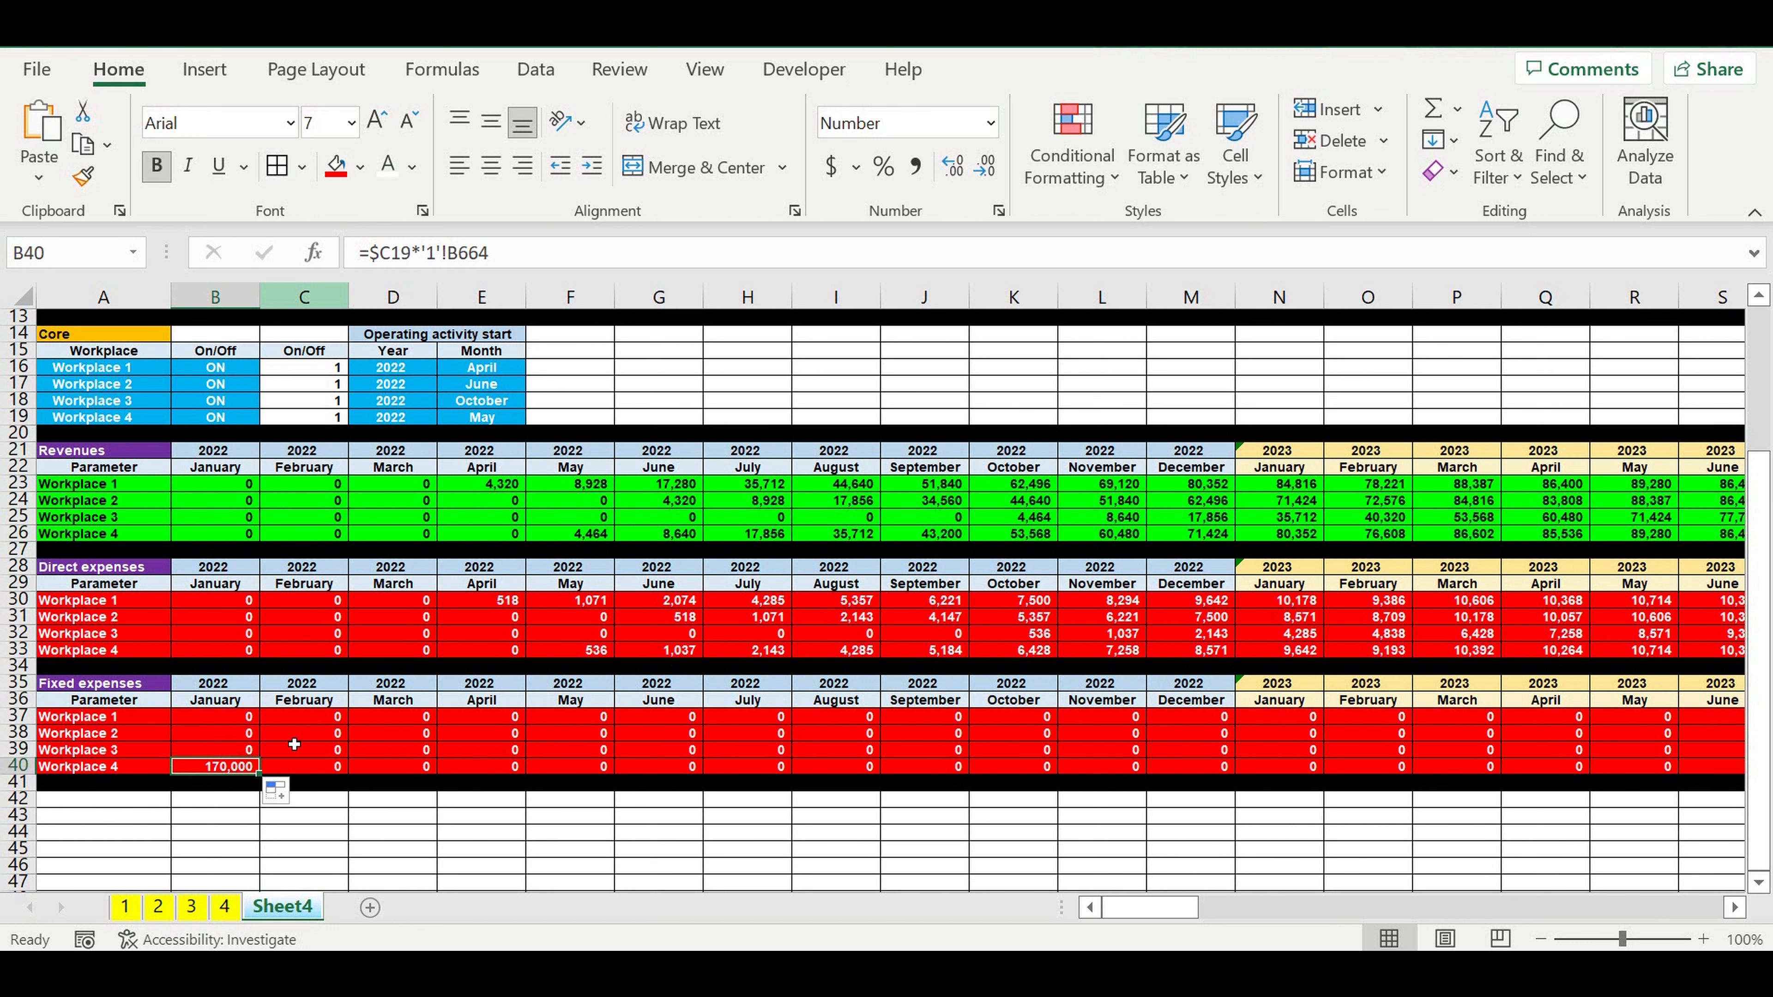
click(233, 725)
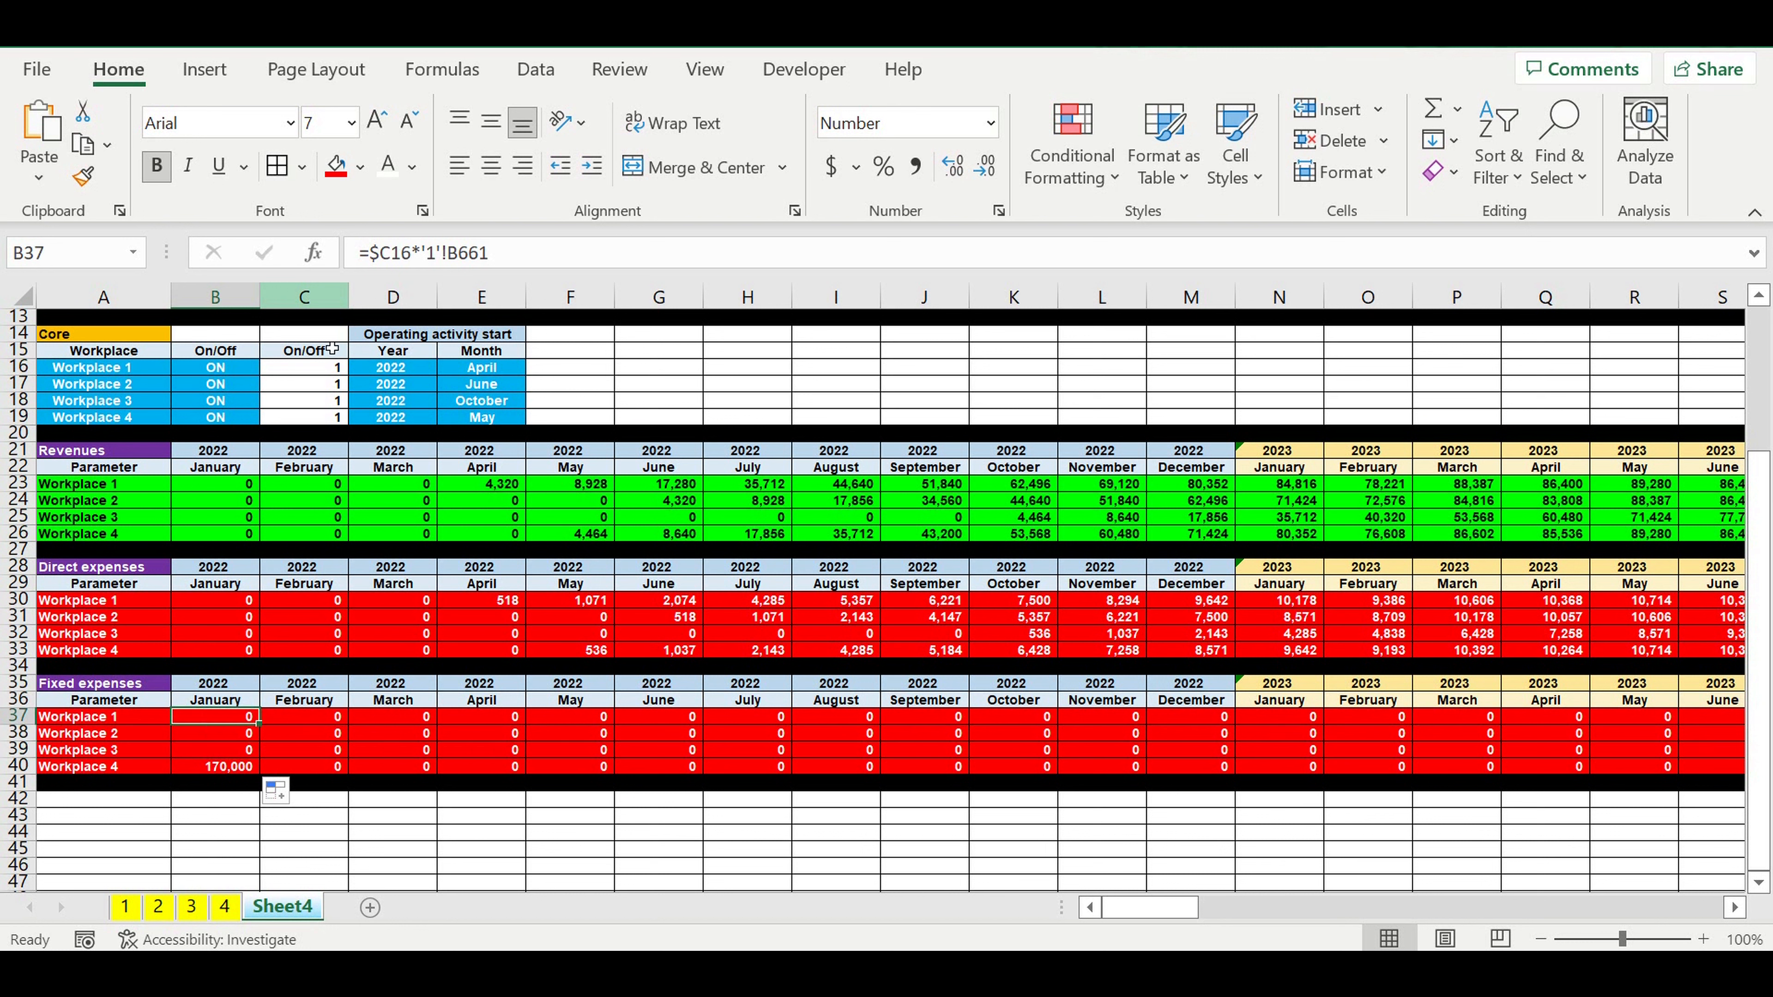
Replace the sheet reference in Workplace 2's fixed expenses formula in B38 with '2'!B661.
click(517, 257)
key(Return)
drag(497, 253, 416, 254)
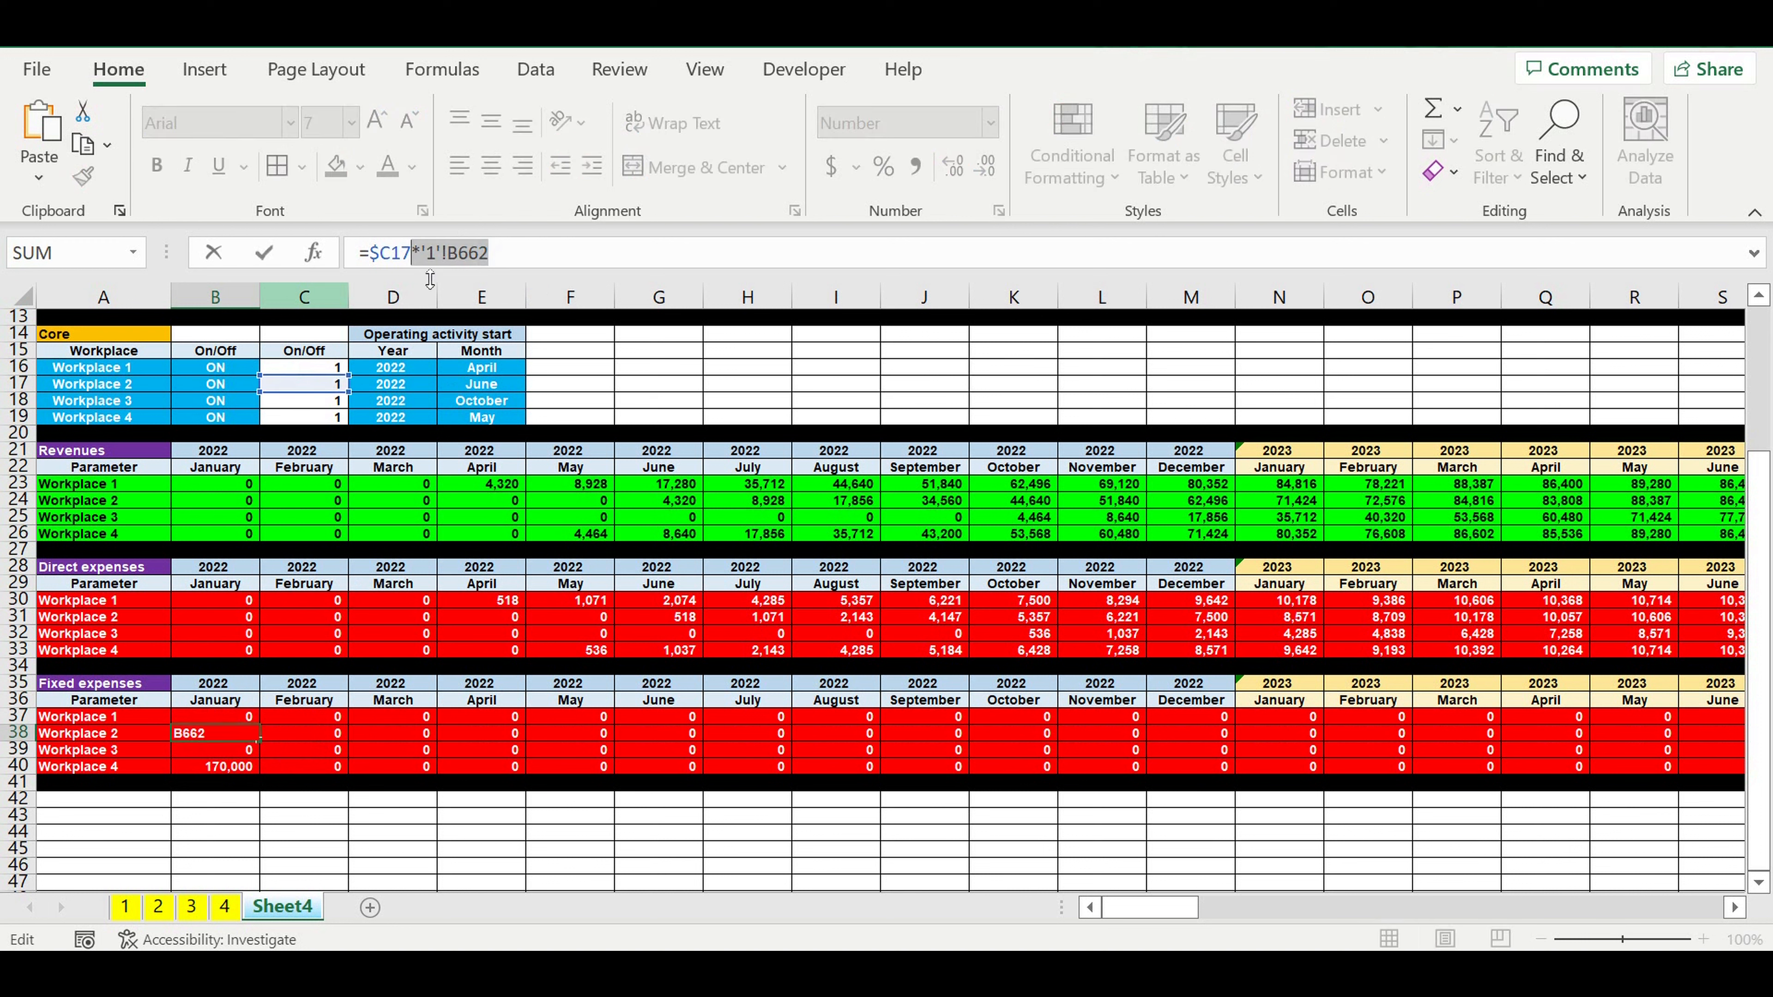
text(*'1'!B661)
double_click(434, 252)
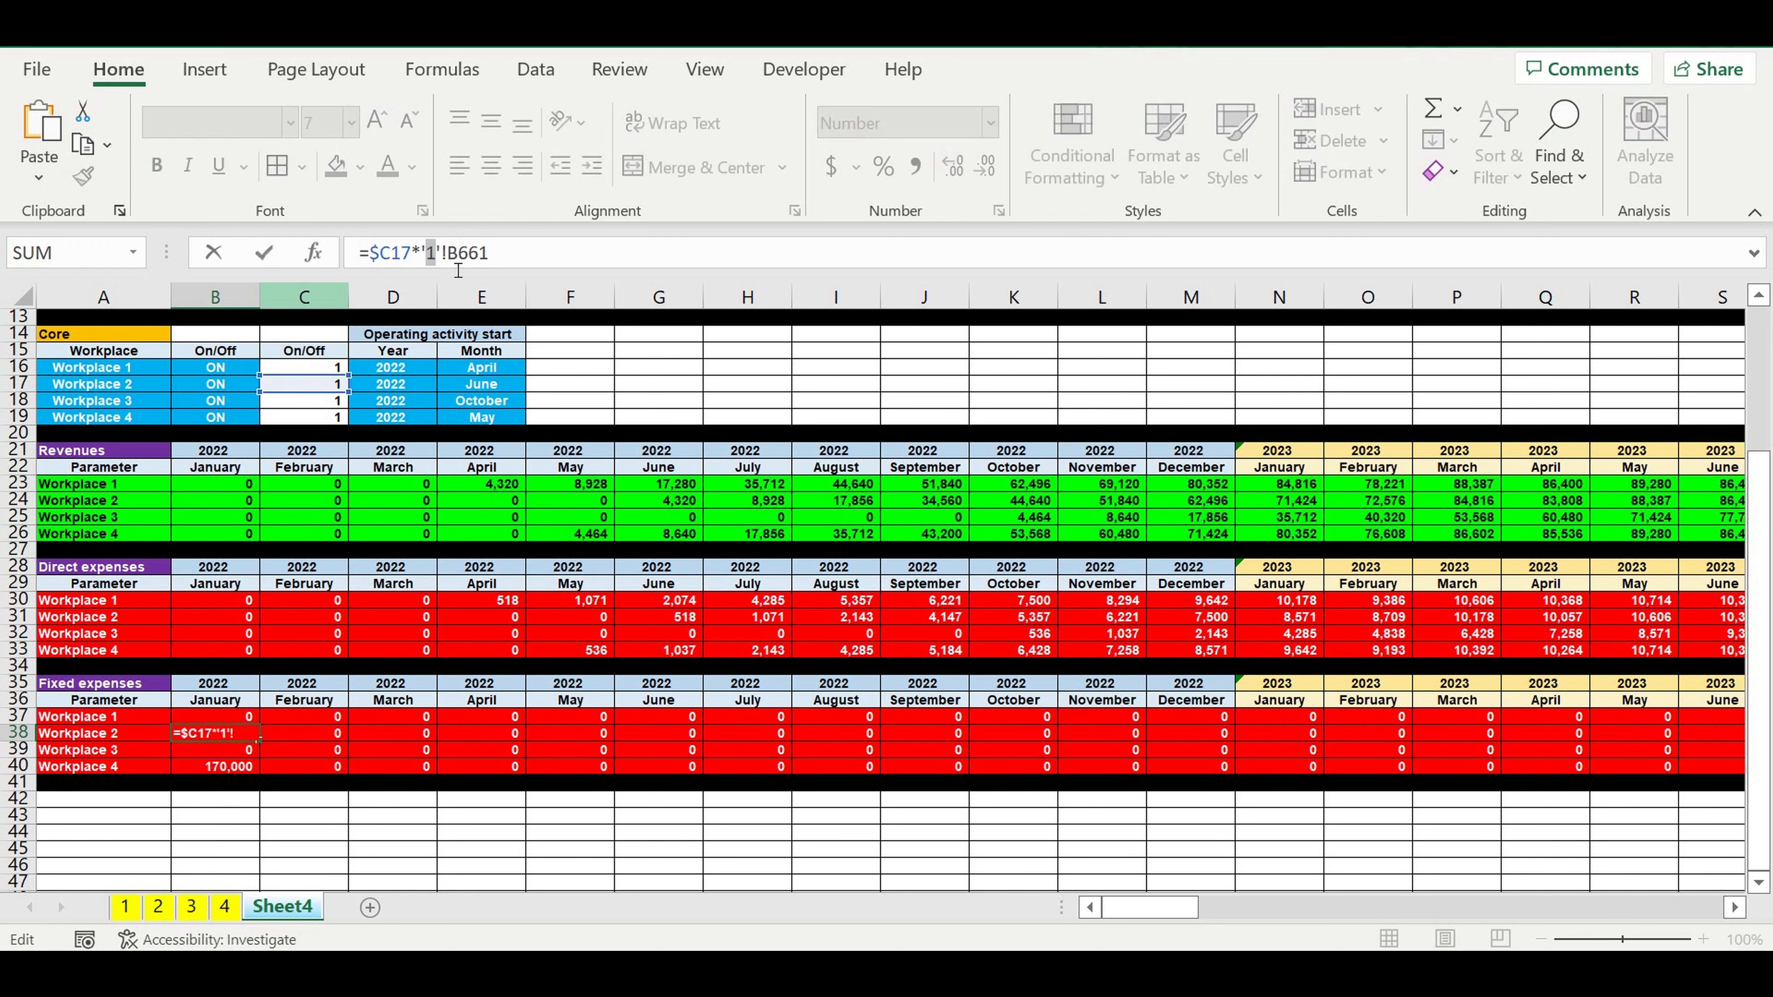
text(2)
key(Return)
Replace the sheet reference in Workplace 3's fixed expenses formula in B39 with '3'!B661.
drag(538, 261, 427, 256)
text(*'1'!B661)
text(3)
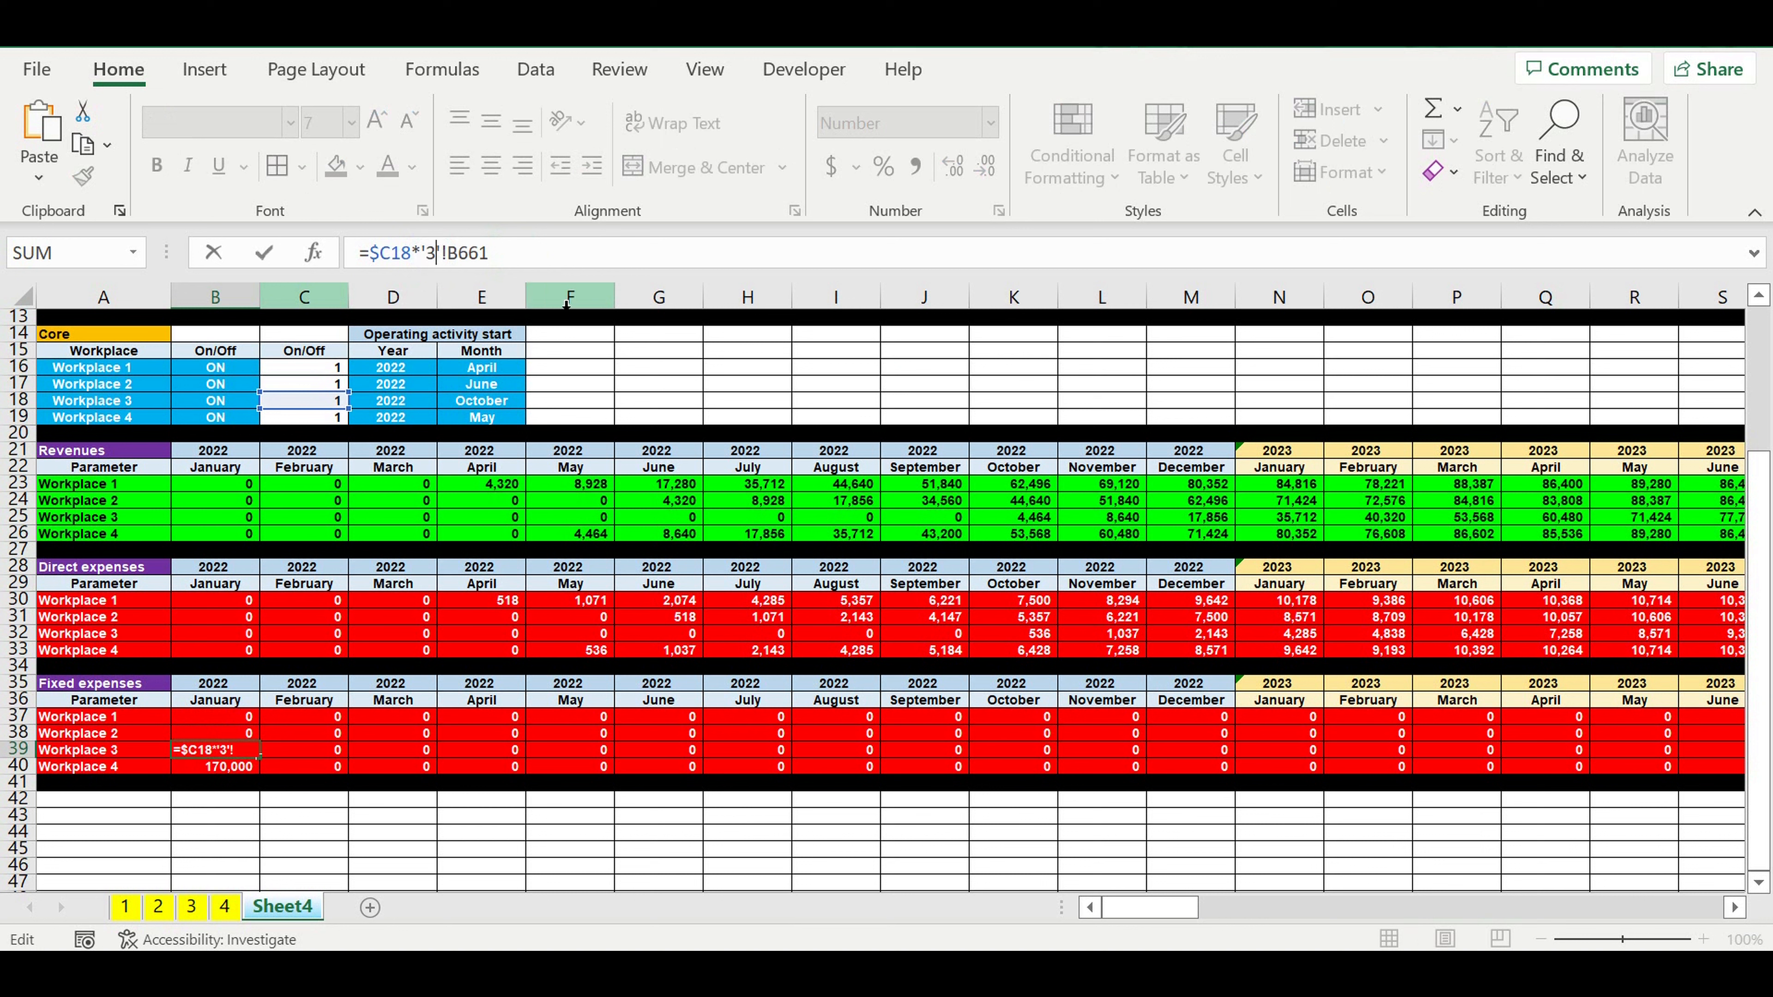
key(Return)
Replace the sheet reference in Workplace 4's fixed expenses formula in B40 with '4'!B661.
drag(494, 256, 424, 258)
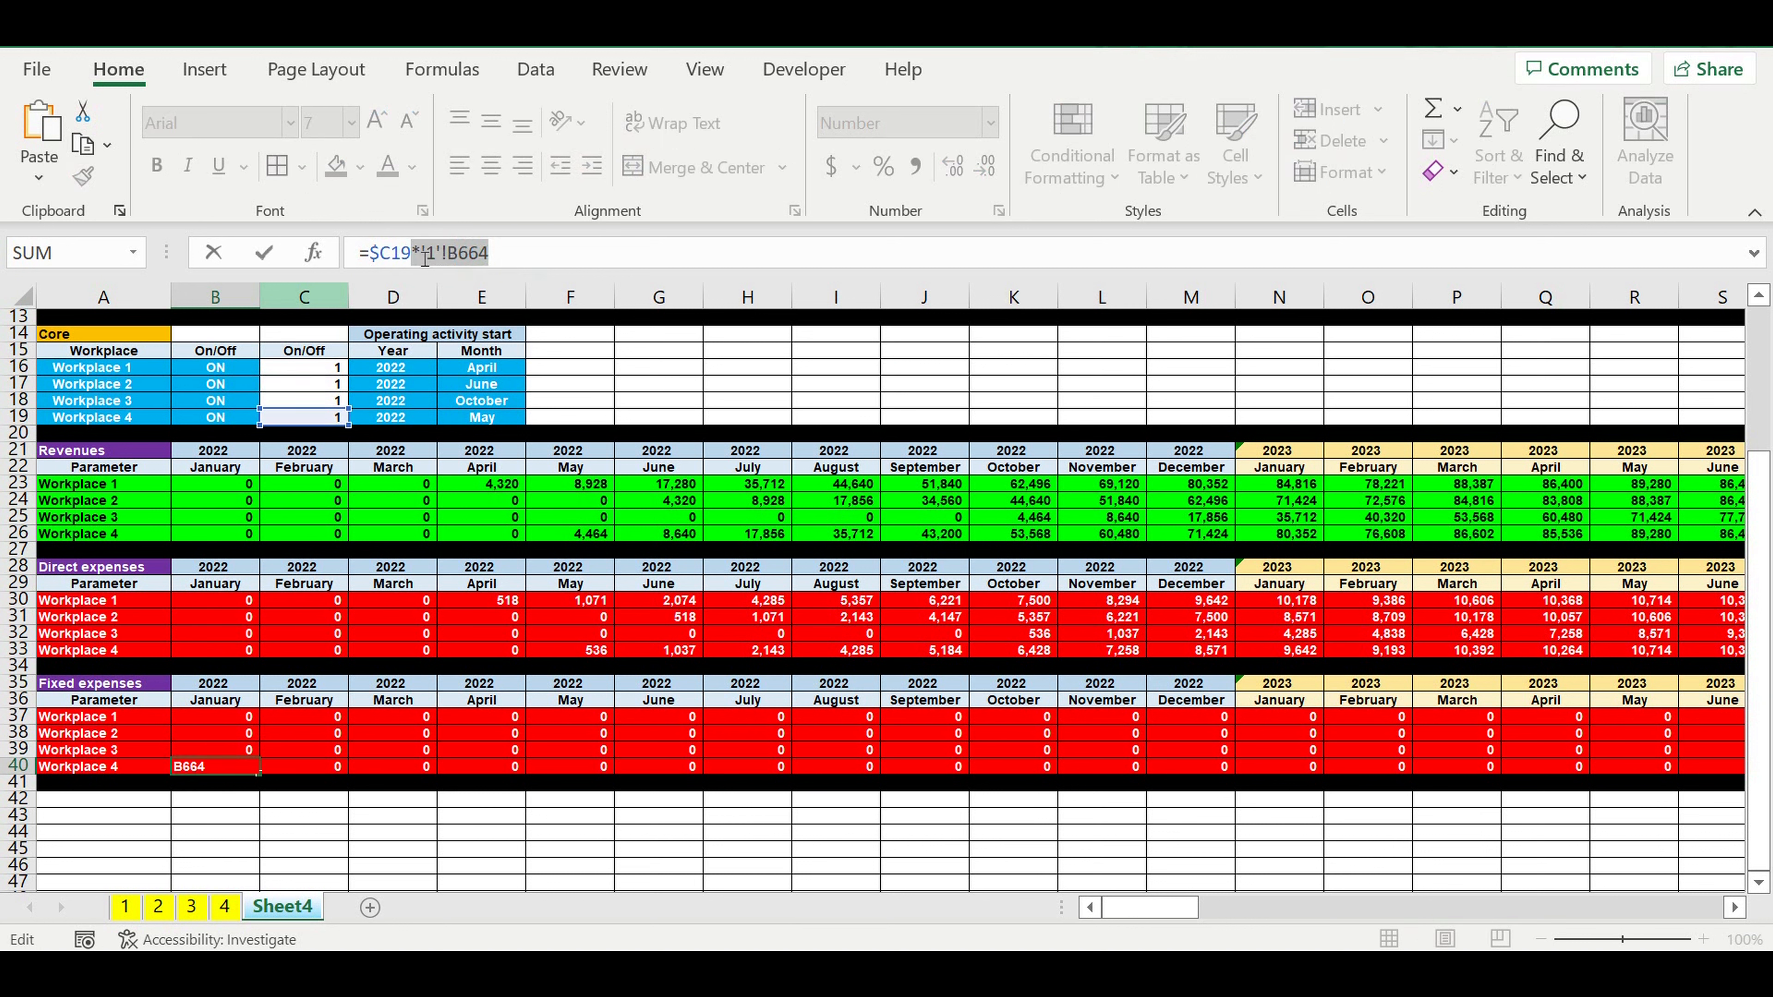
text(*'1'!B661)
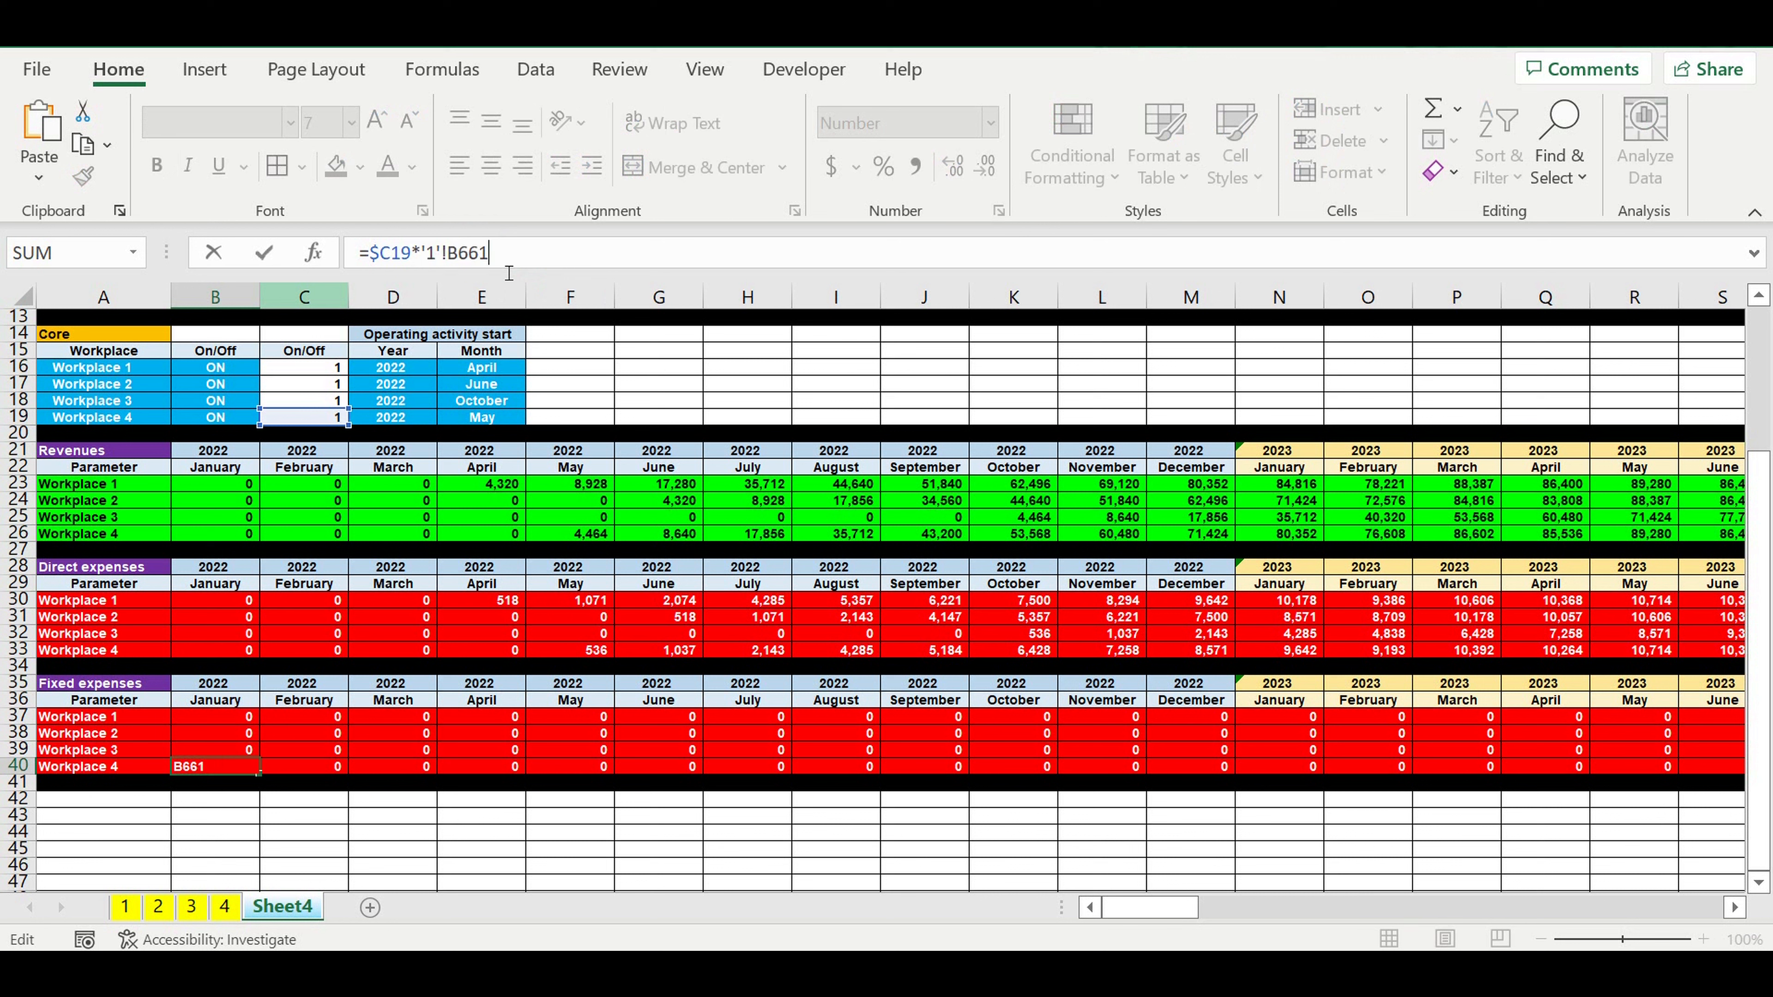
double_click(432, 254)
text(4)
key(Return)
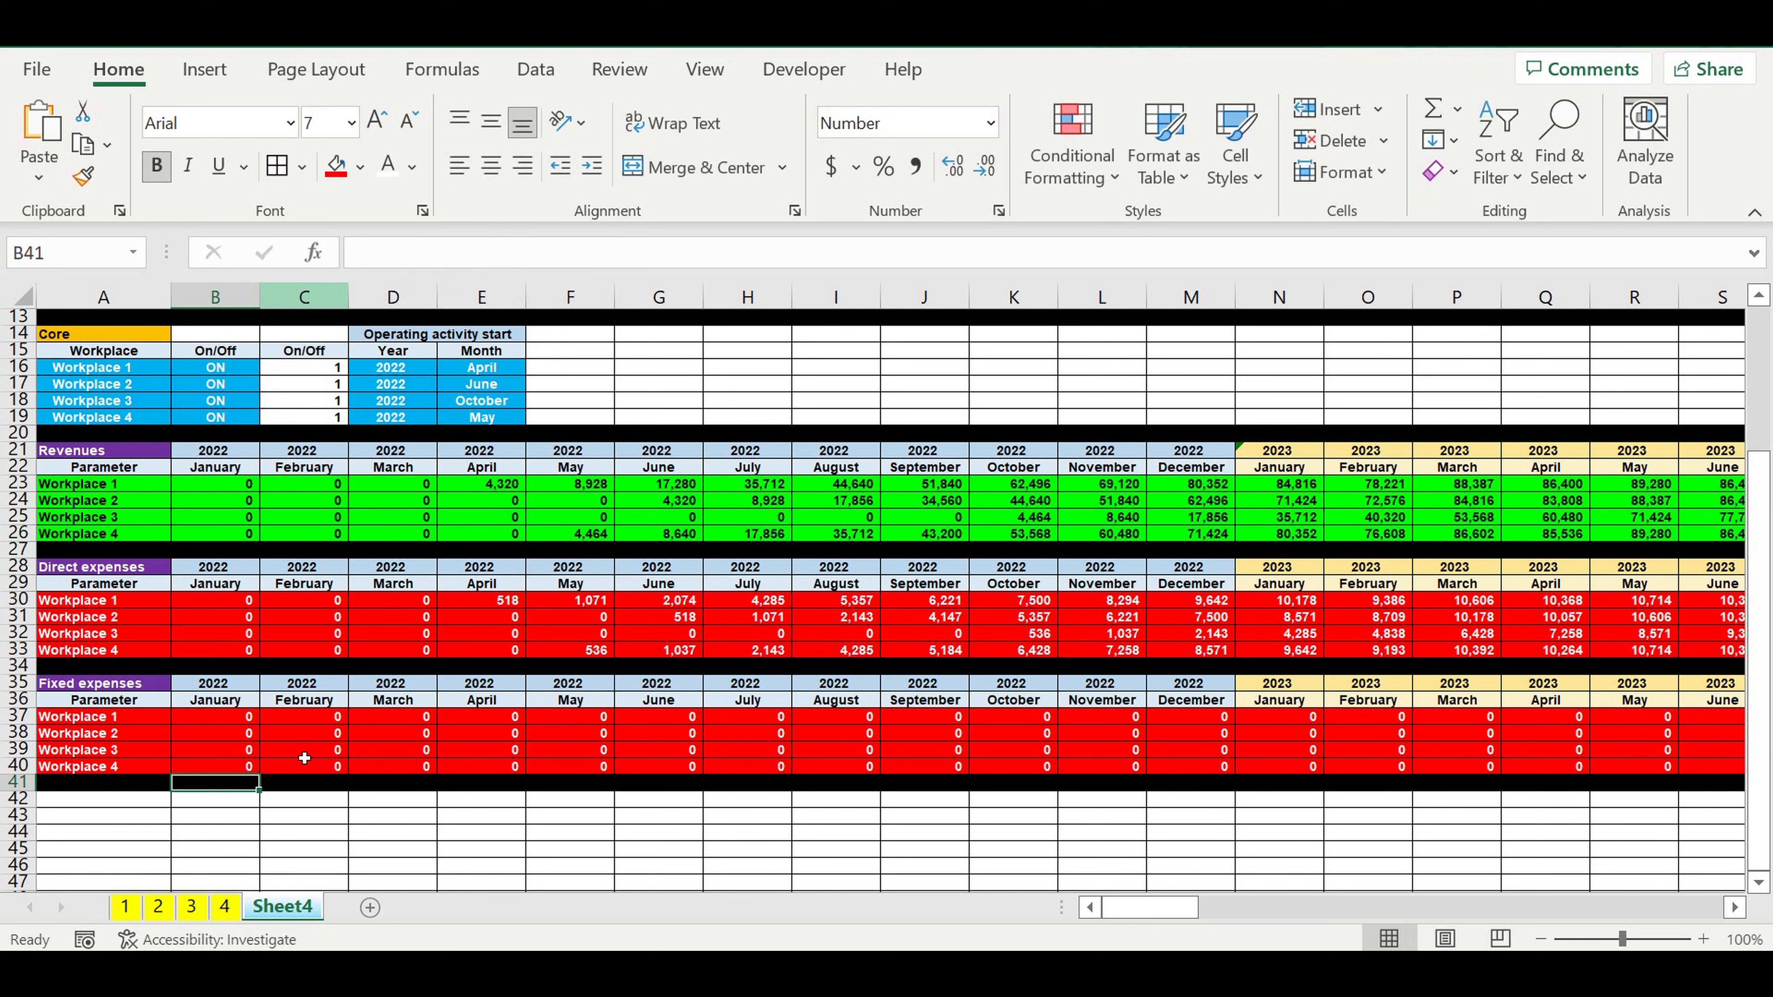
Check the January fixed expenses formulas in B37:B40 and fill them across all months through December 2031 in column DQ.
drag(245, 724, 246, 766)
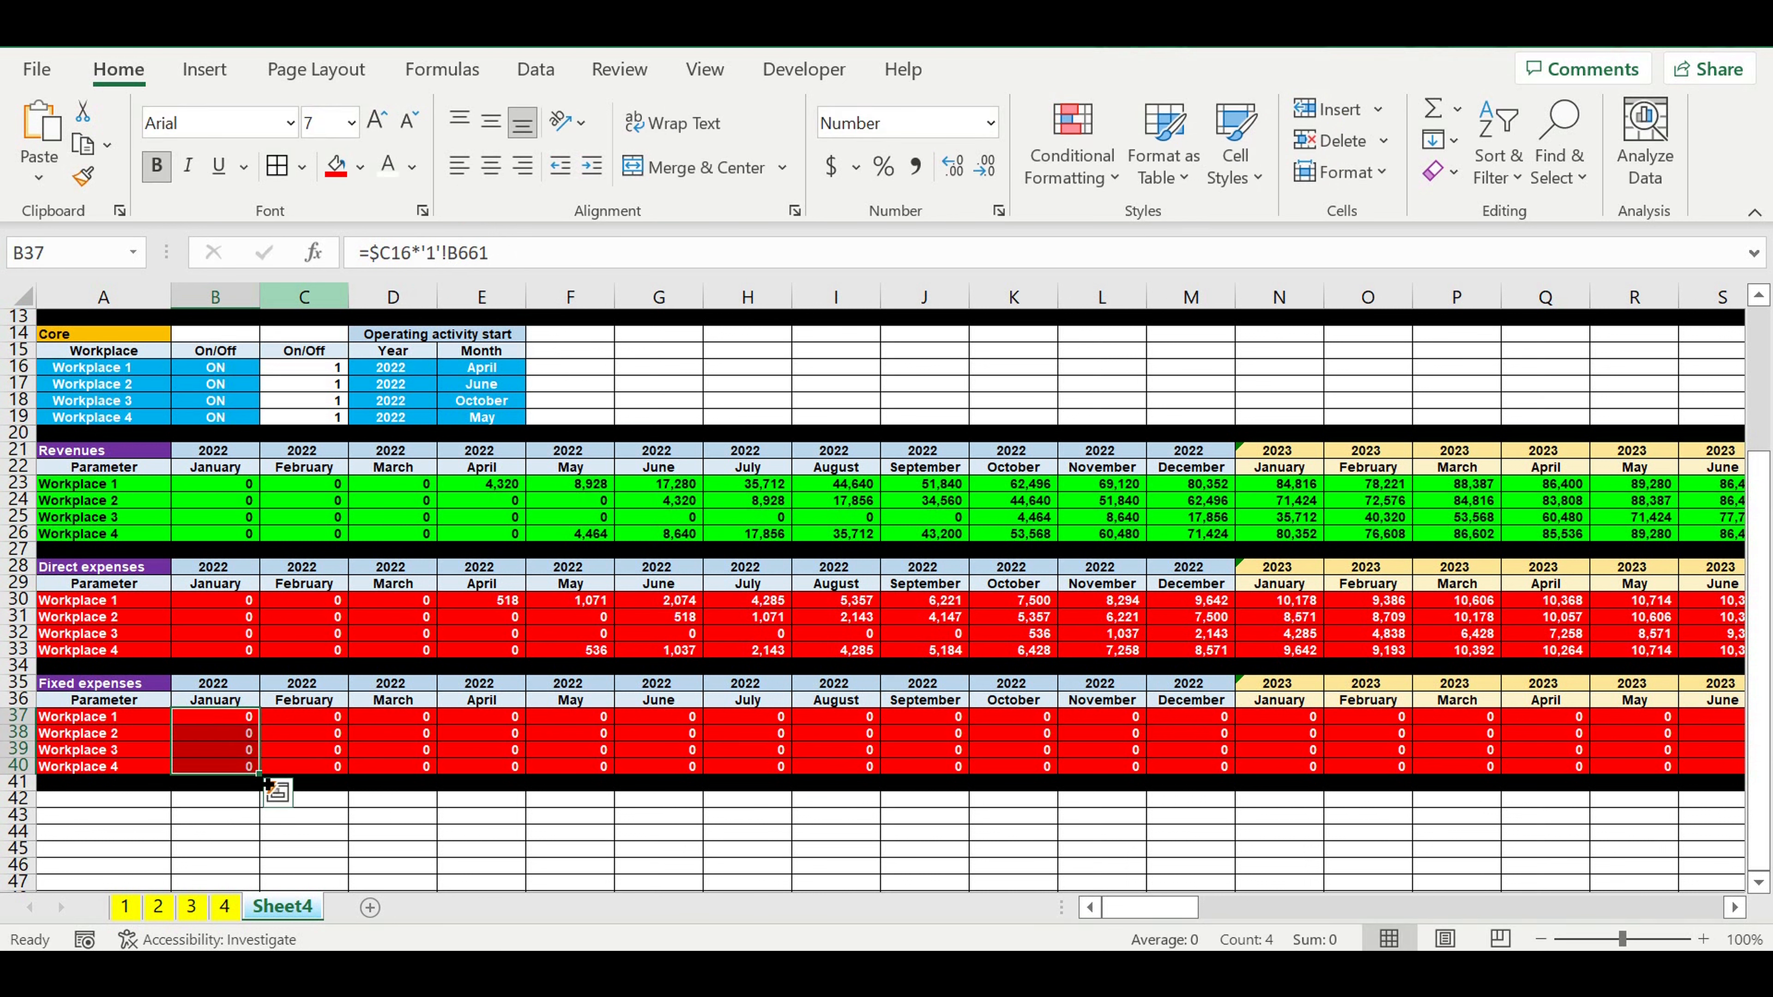
click(239, 720)
key(Down)
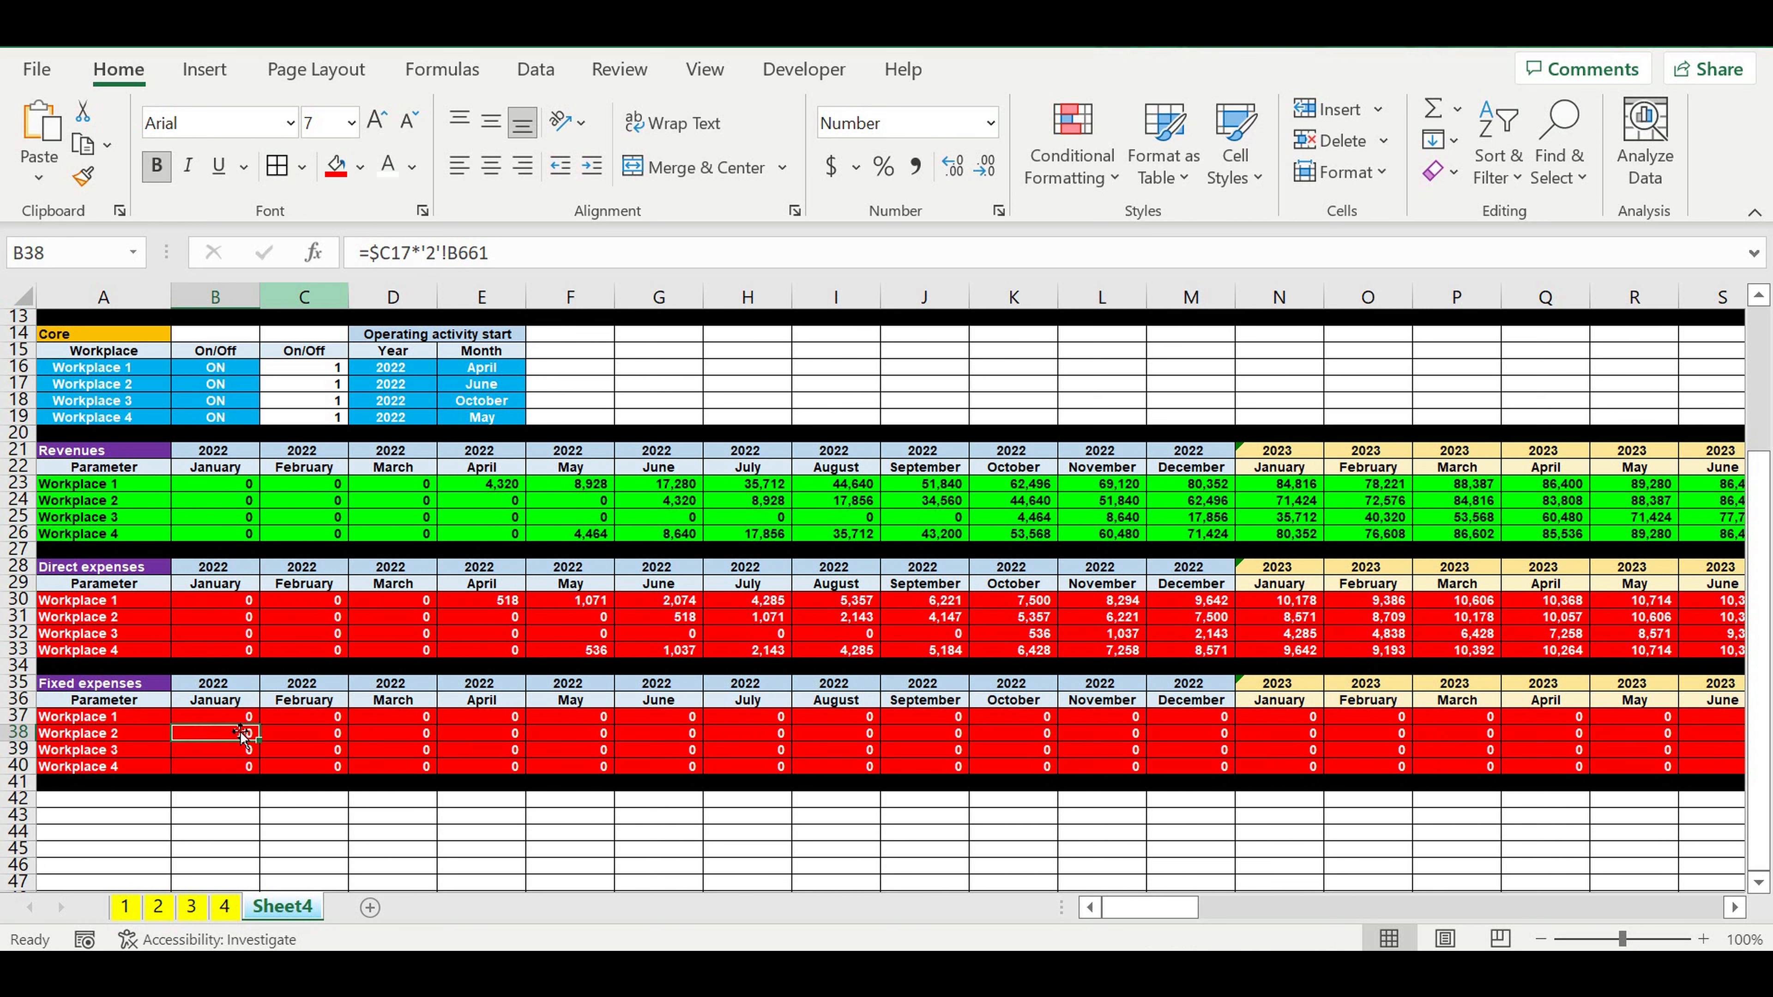
key(Down)
key(Down)
key(Down)
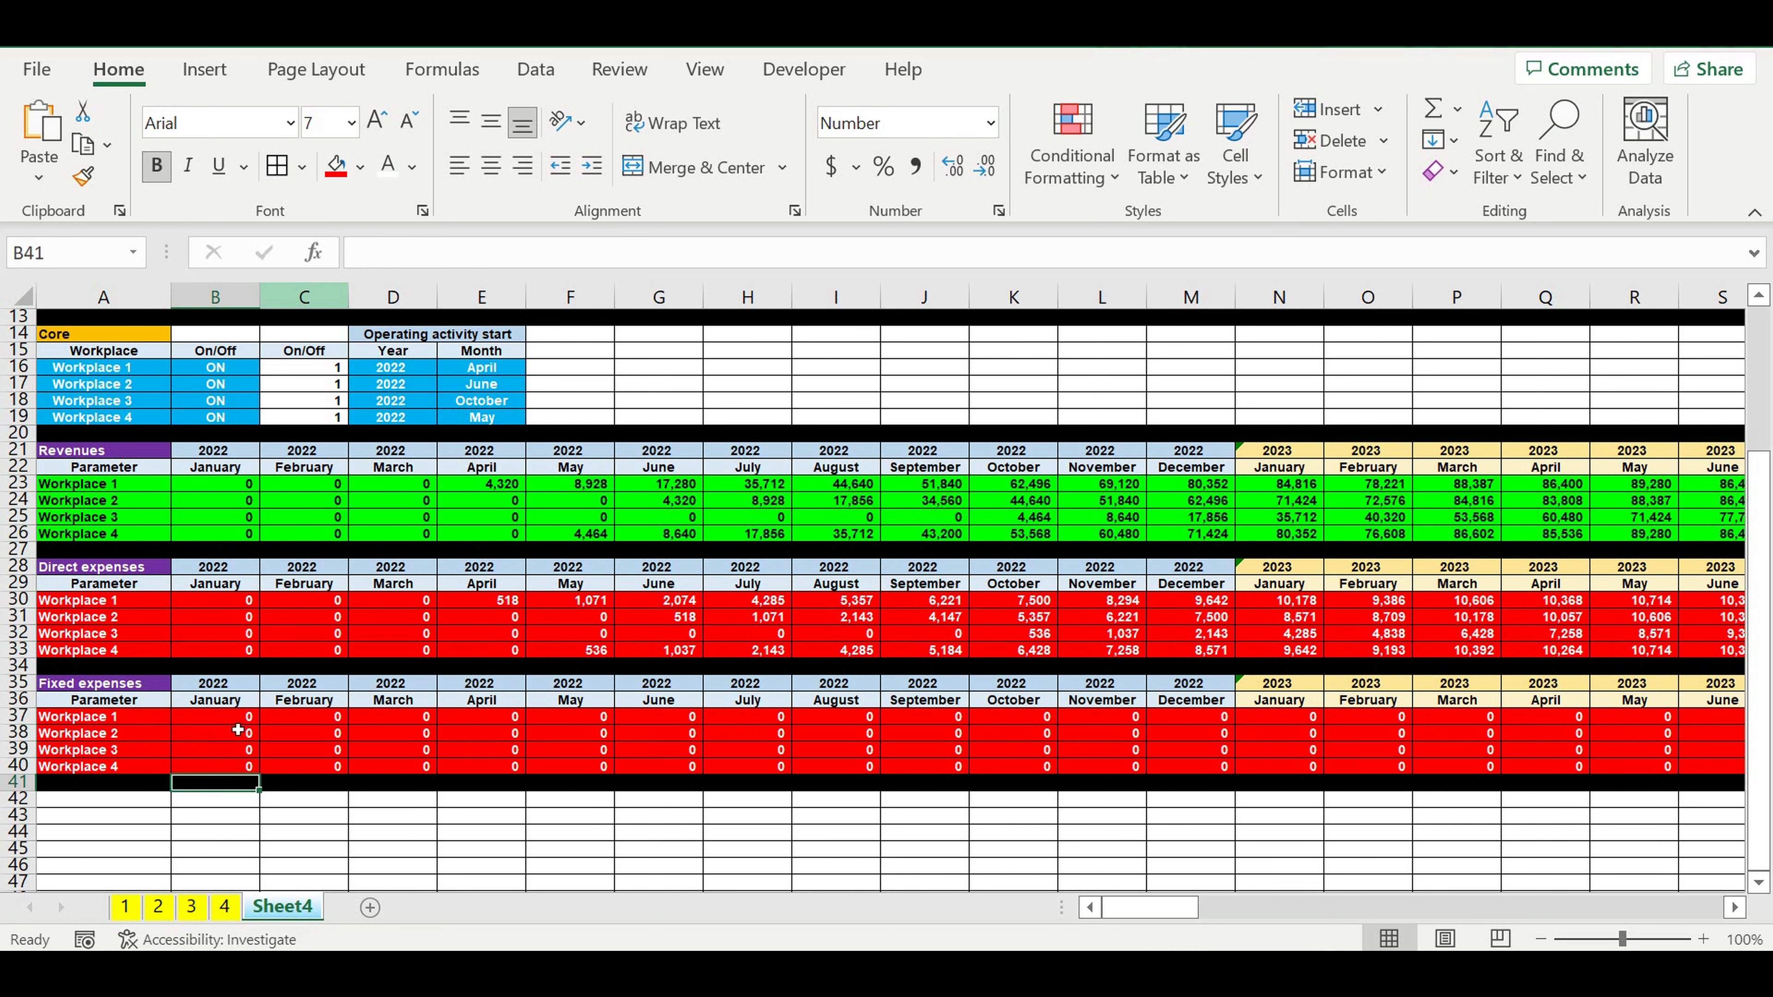
drag(241, 718, 1508, 490)
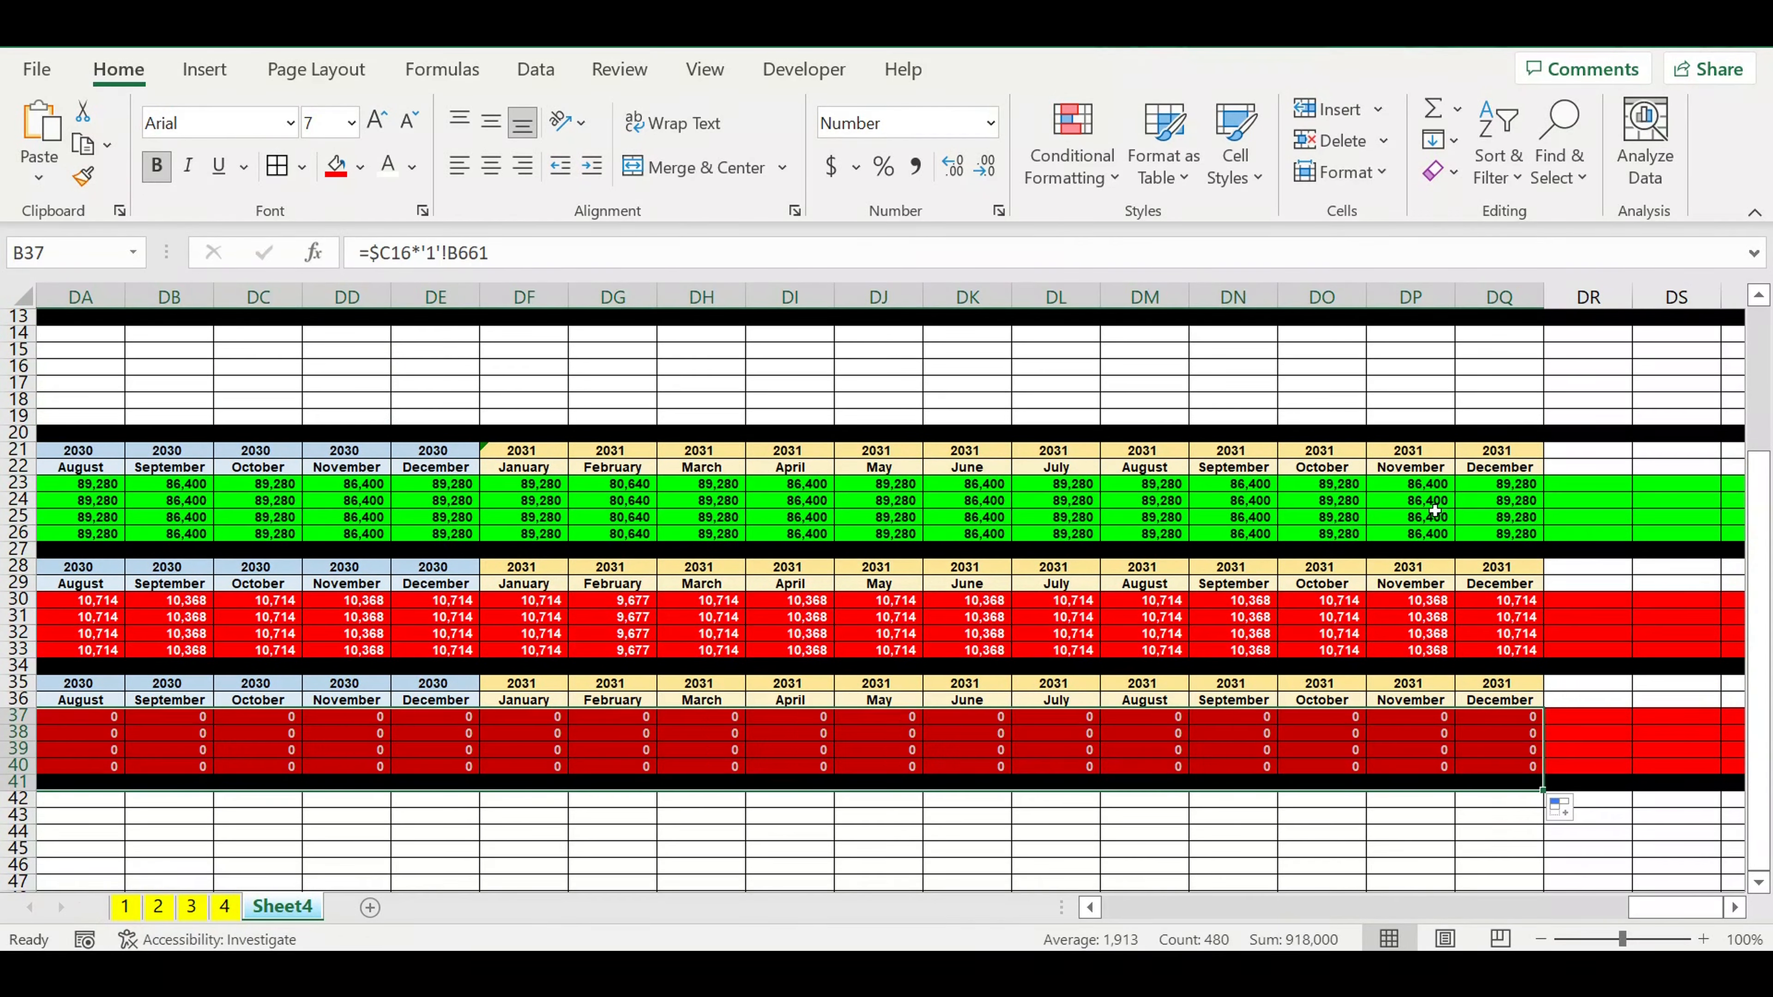
click(1260, 852)
drag(1676, 907, 1145, 906)
click(300, 816)
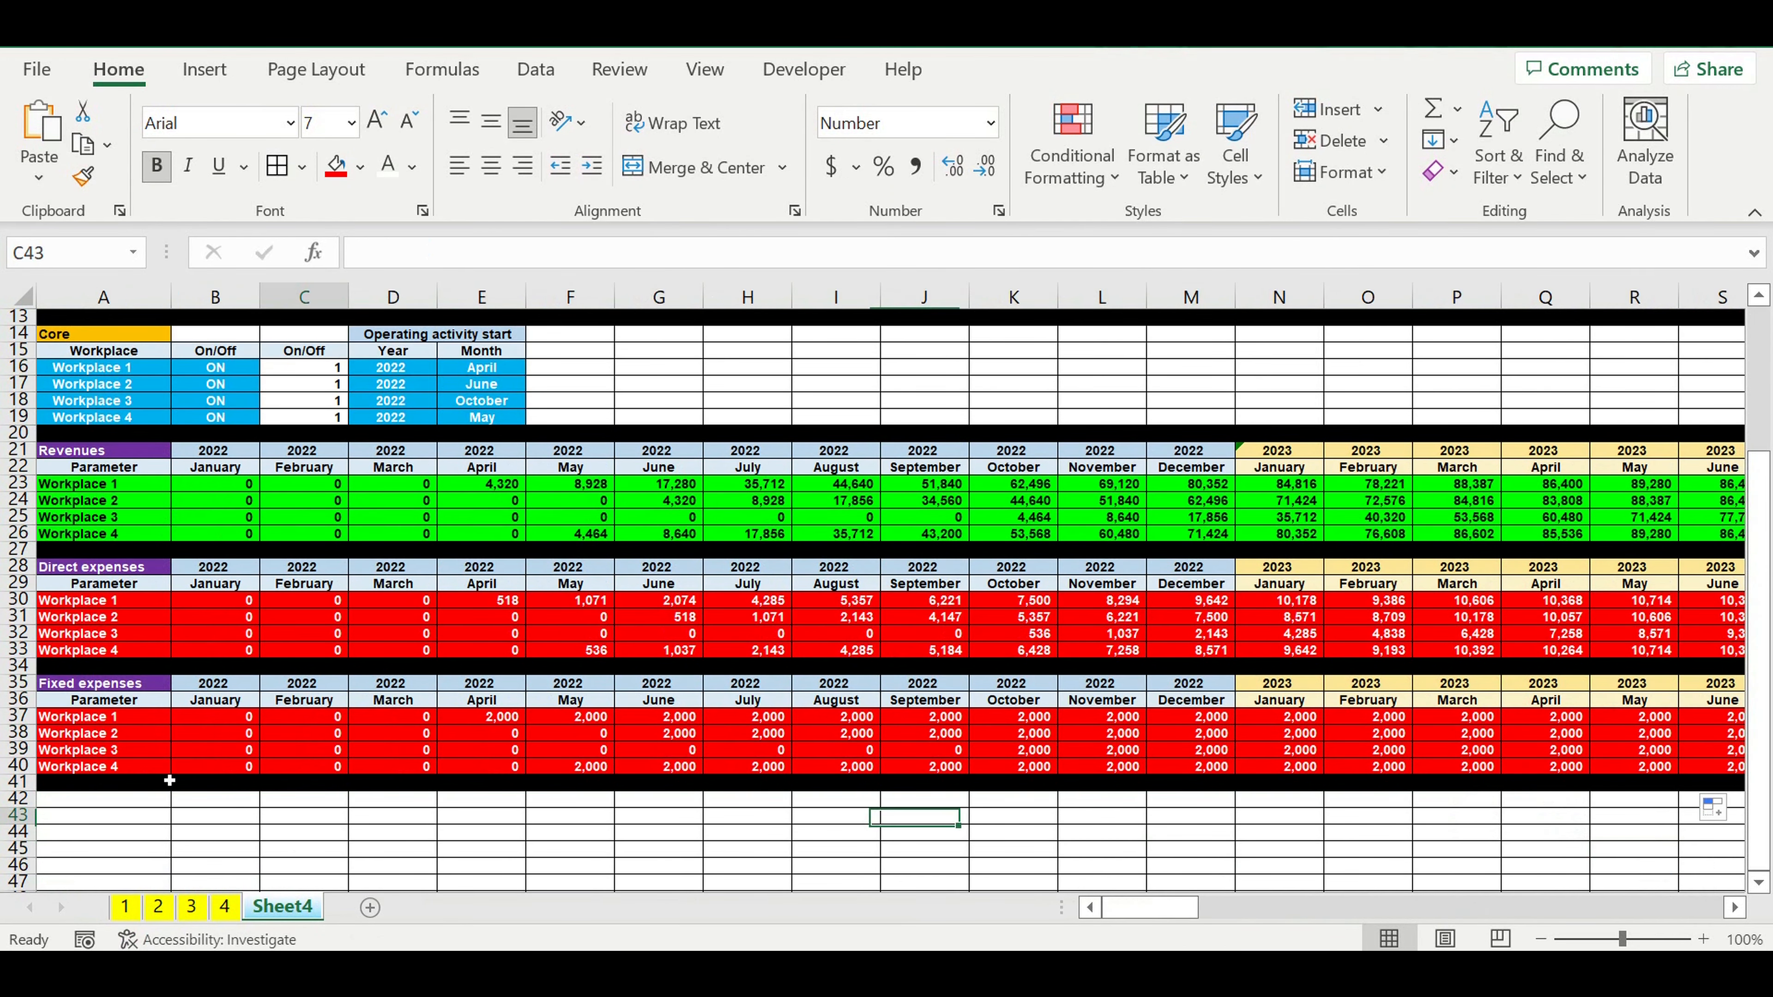
Switch Workplace 4 to OFF in the Core table and check its rows in the Revenues, Direct expenses and Fixed expenses blocks.
click(136, 733)
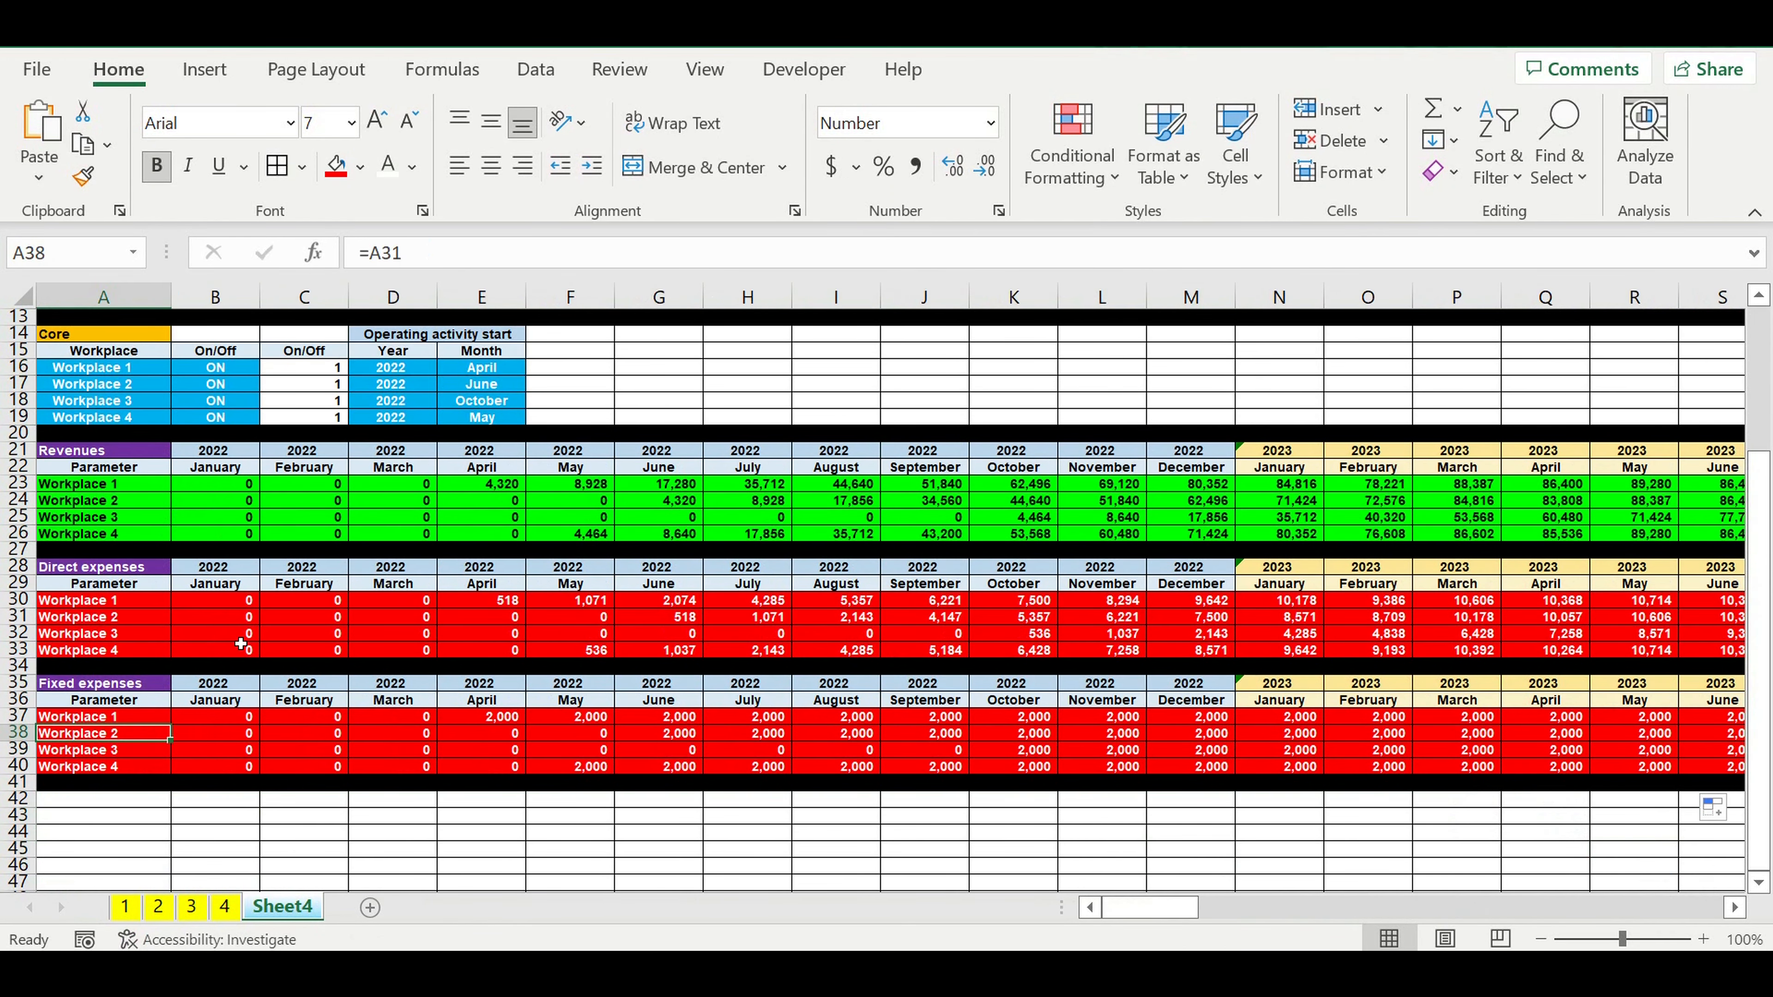
click(230, 419)
click(267, 417)
click(237, 447)
click(897, 632)
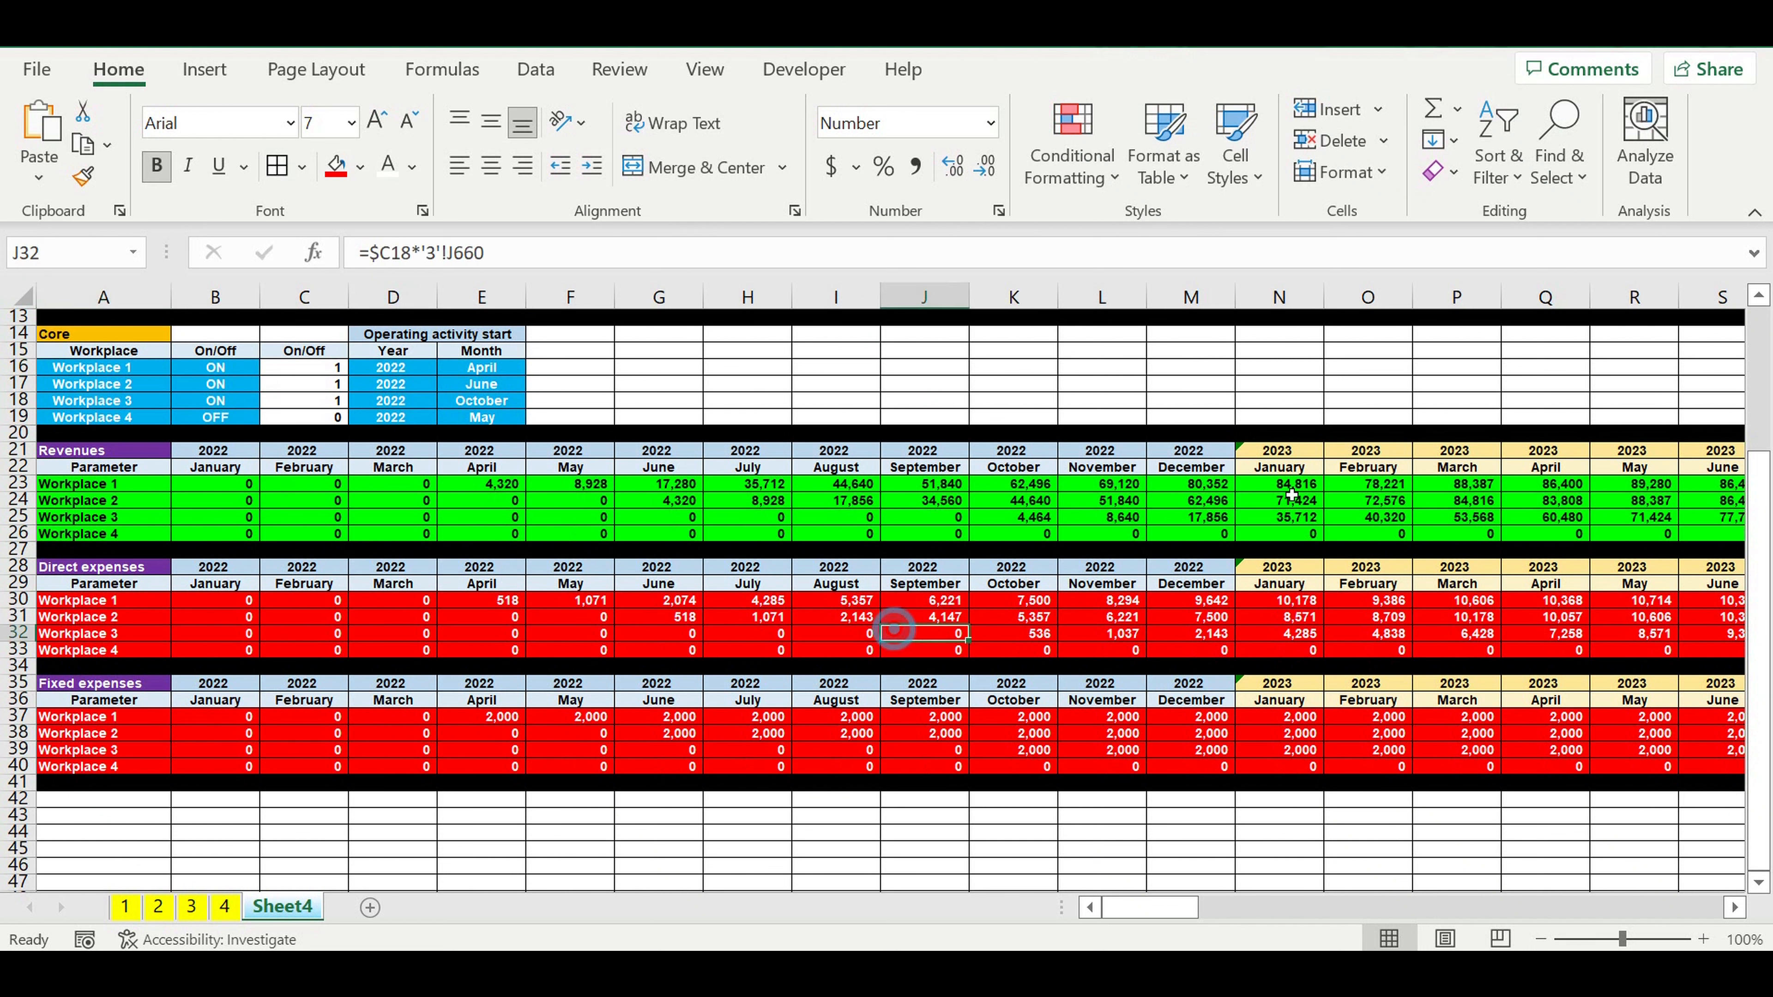
click(1194, 534)
click(1212, 653)
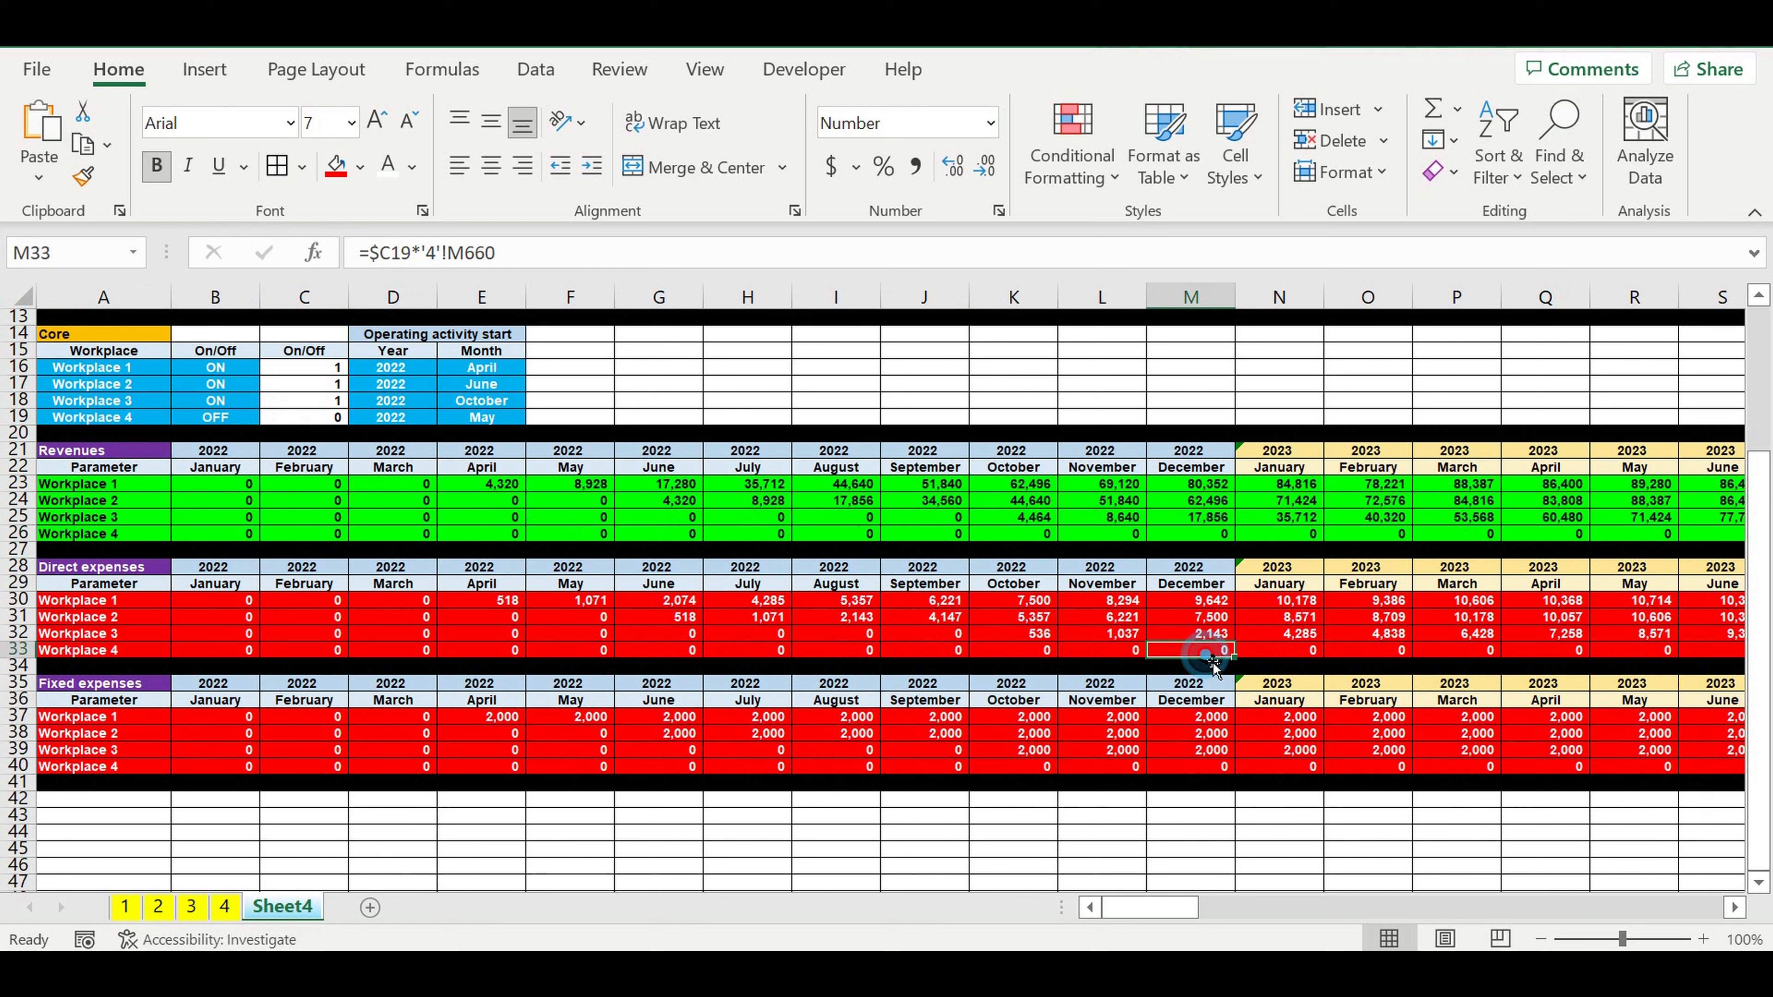
click(1208, 769)
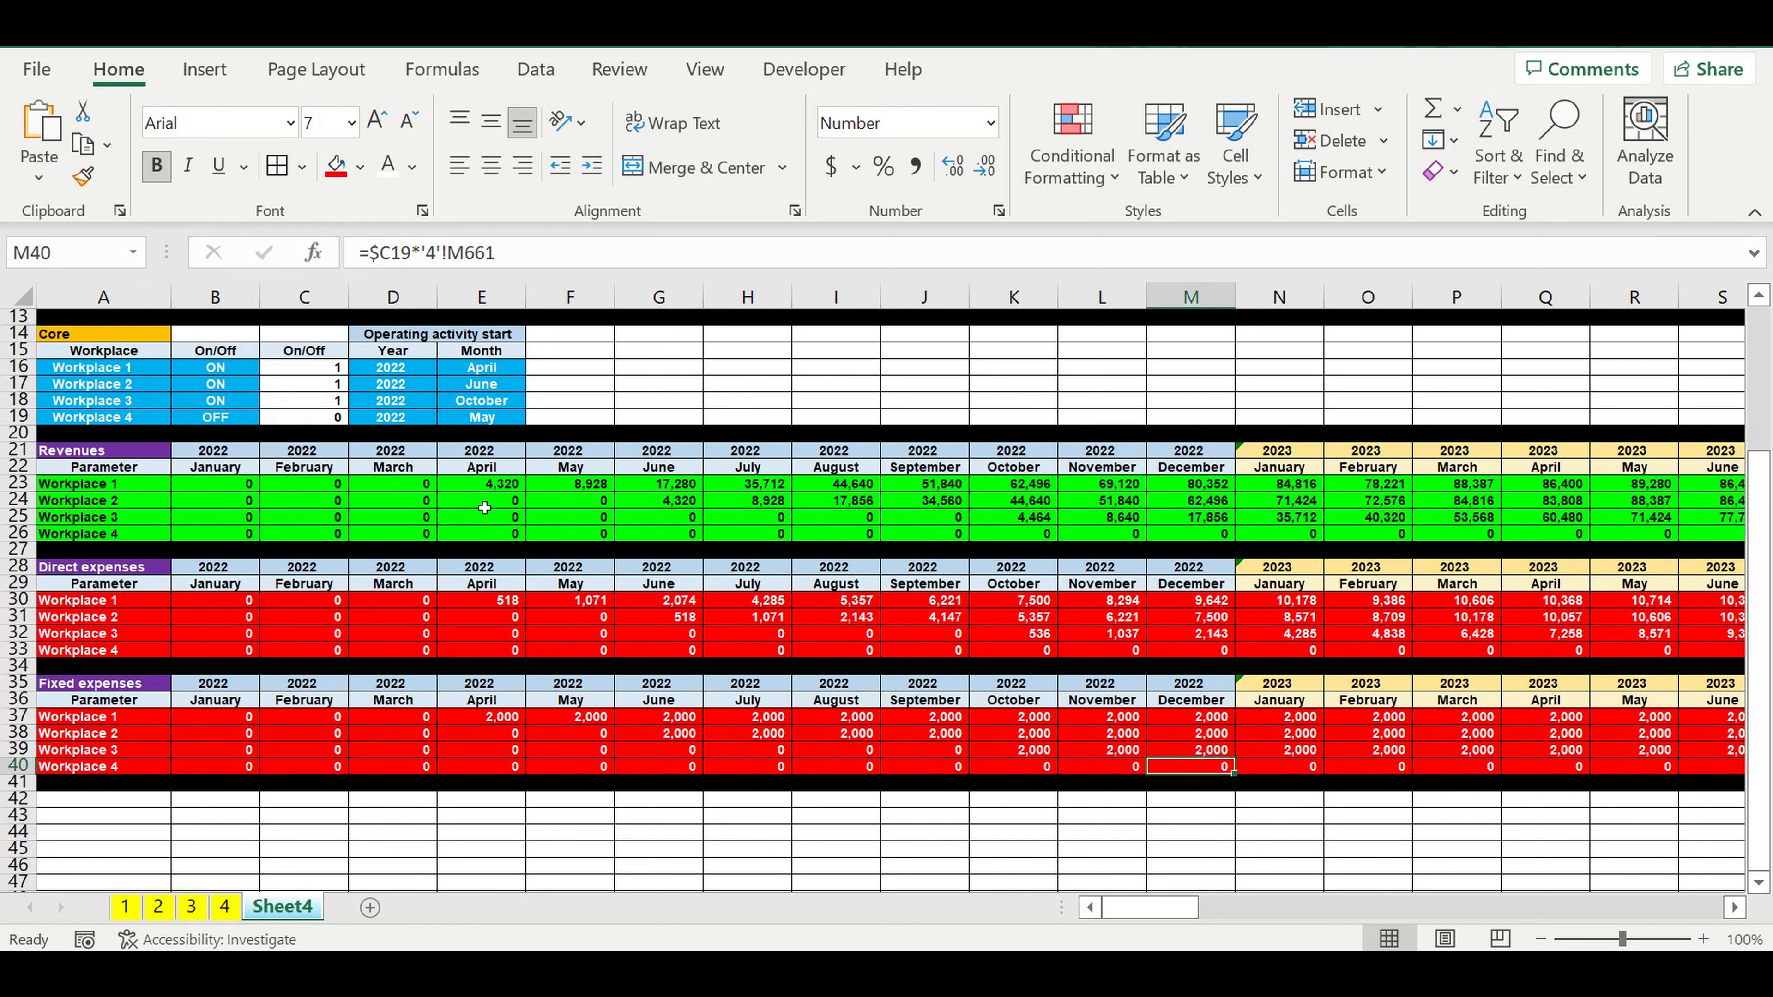
Switch Workplace 4 back to ON in the Core table.
click(223, 425)
click(268, 417)
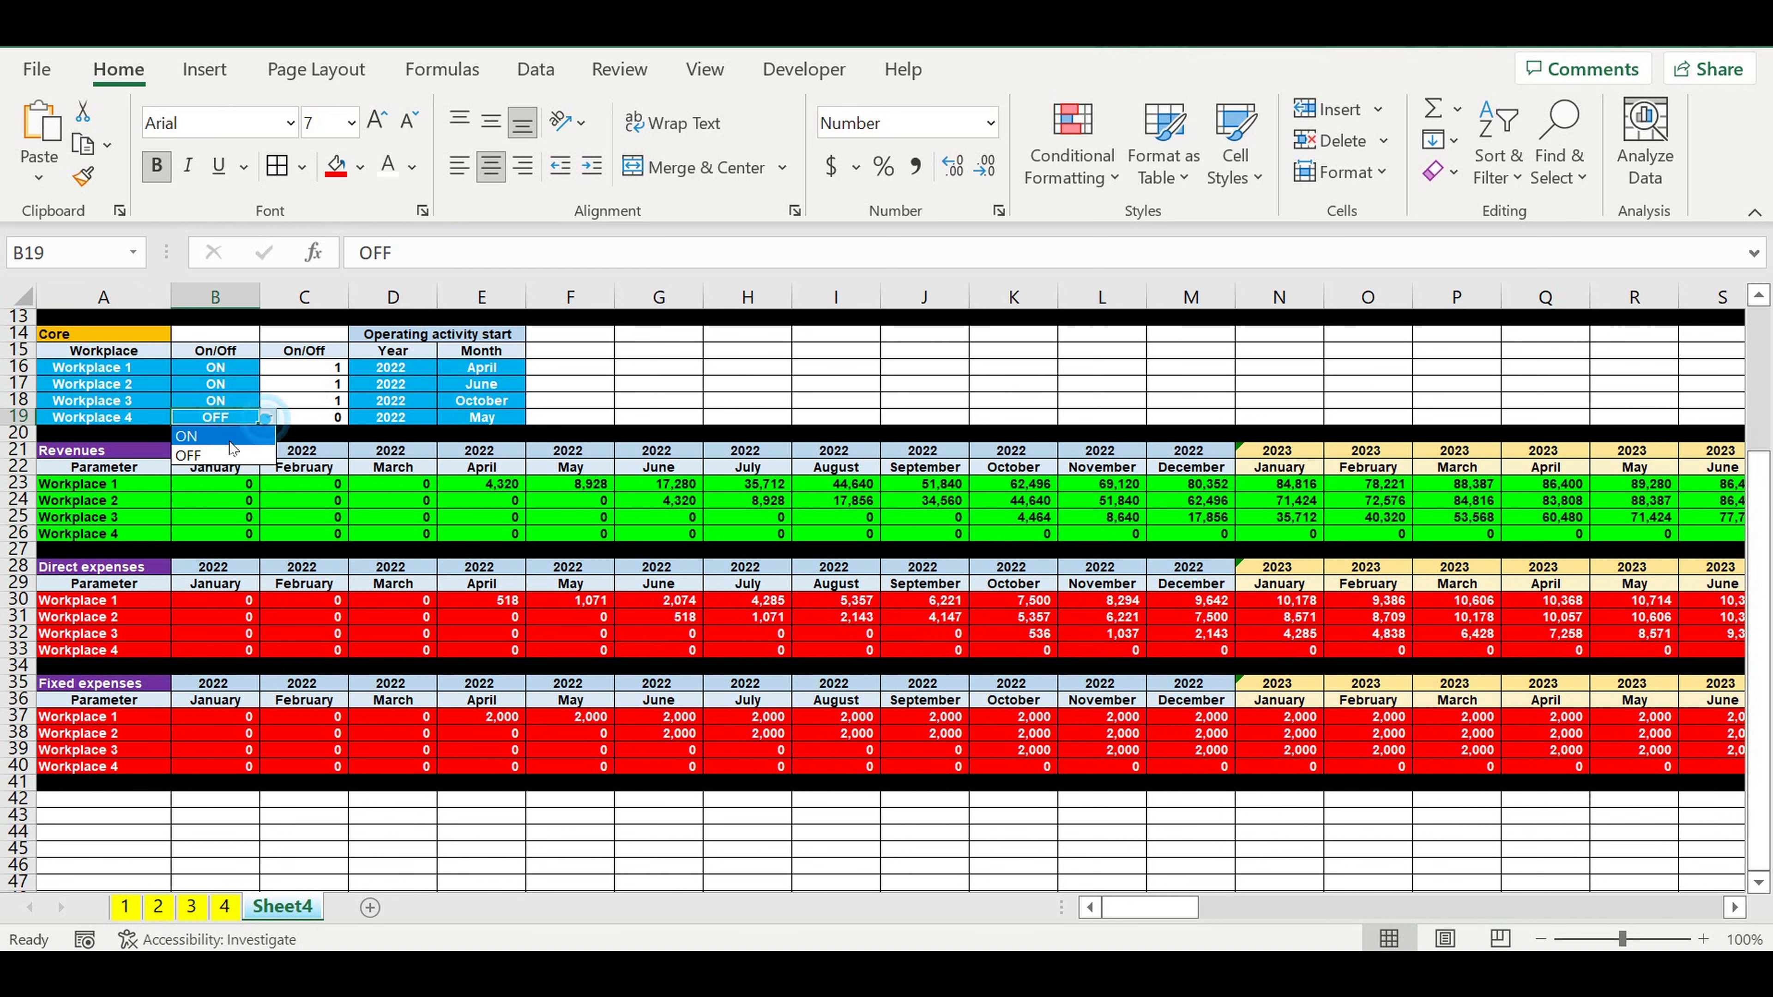
click(213, 433)
Set Workplace 4's operating activity start year to 2023 and check its monthly values around May 2023.
click(407, 418)
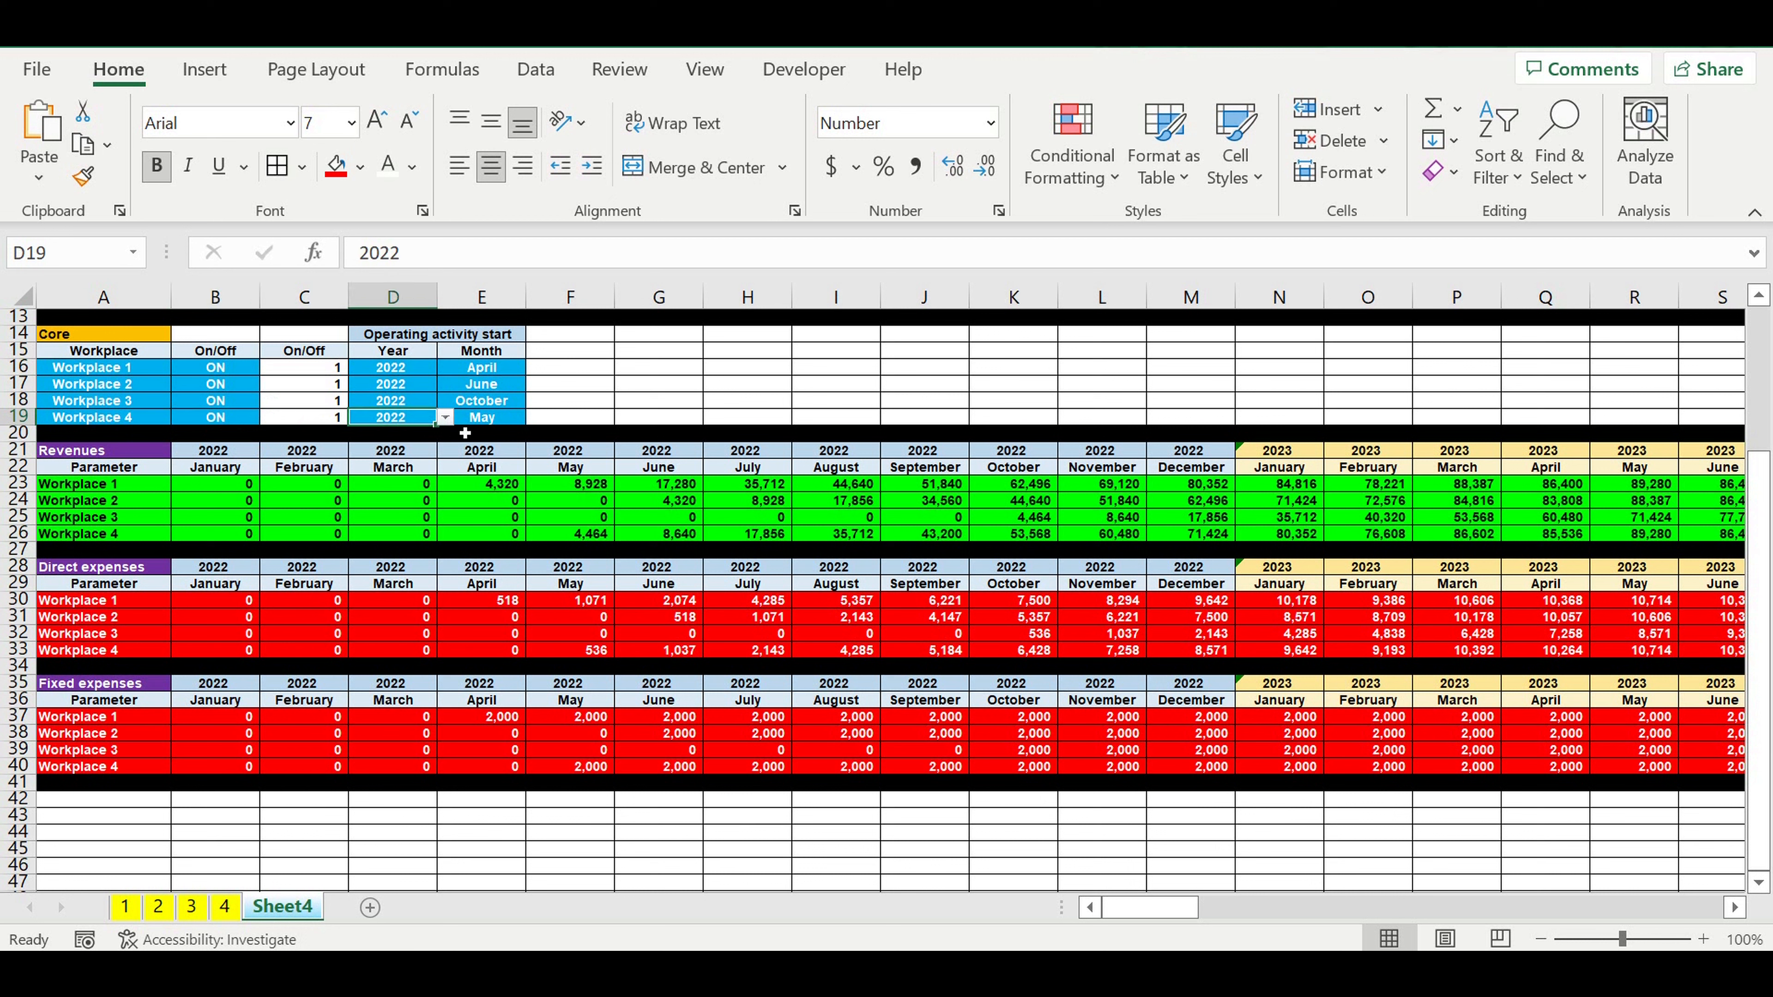
click(445, 419)
click(405, 460)
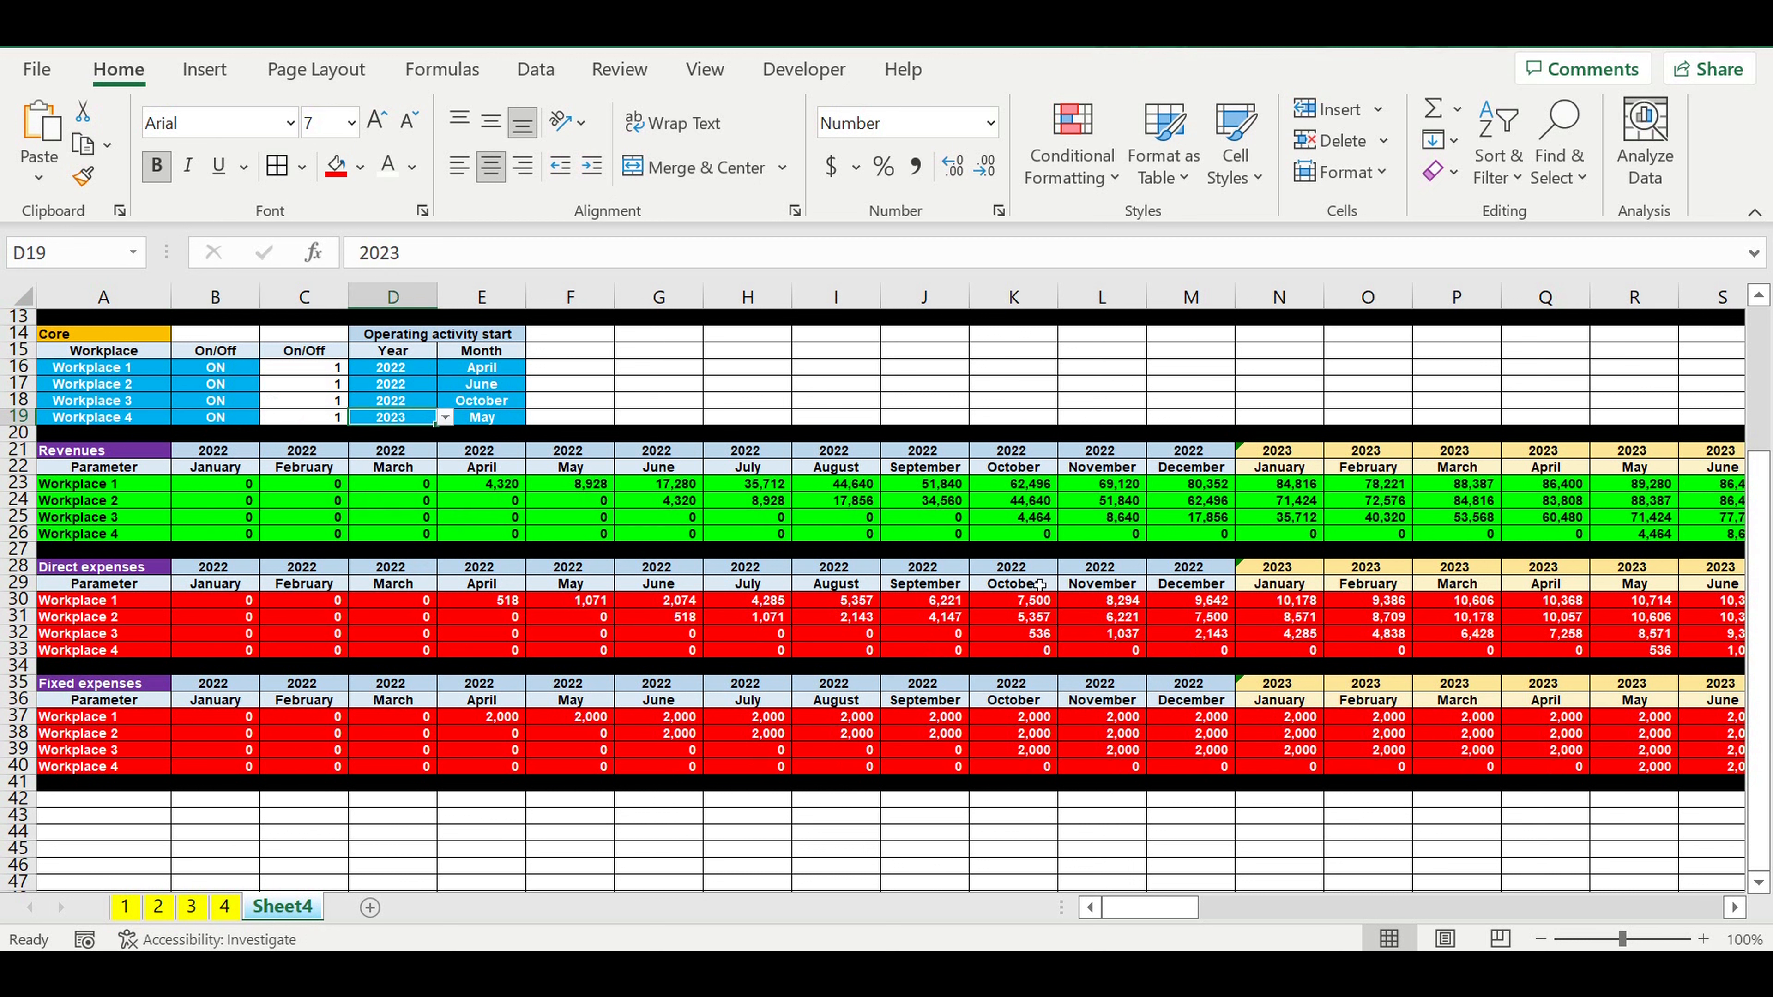
drag(1201, 906, 1217, 907)
click(1348, 538)
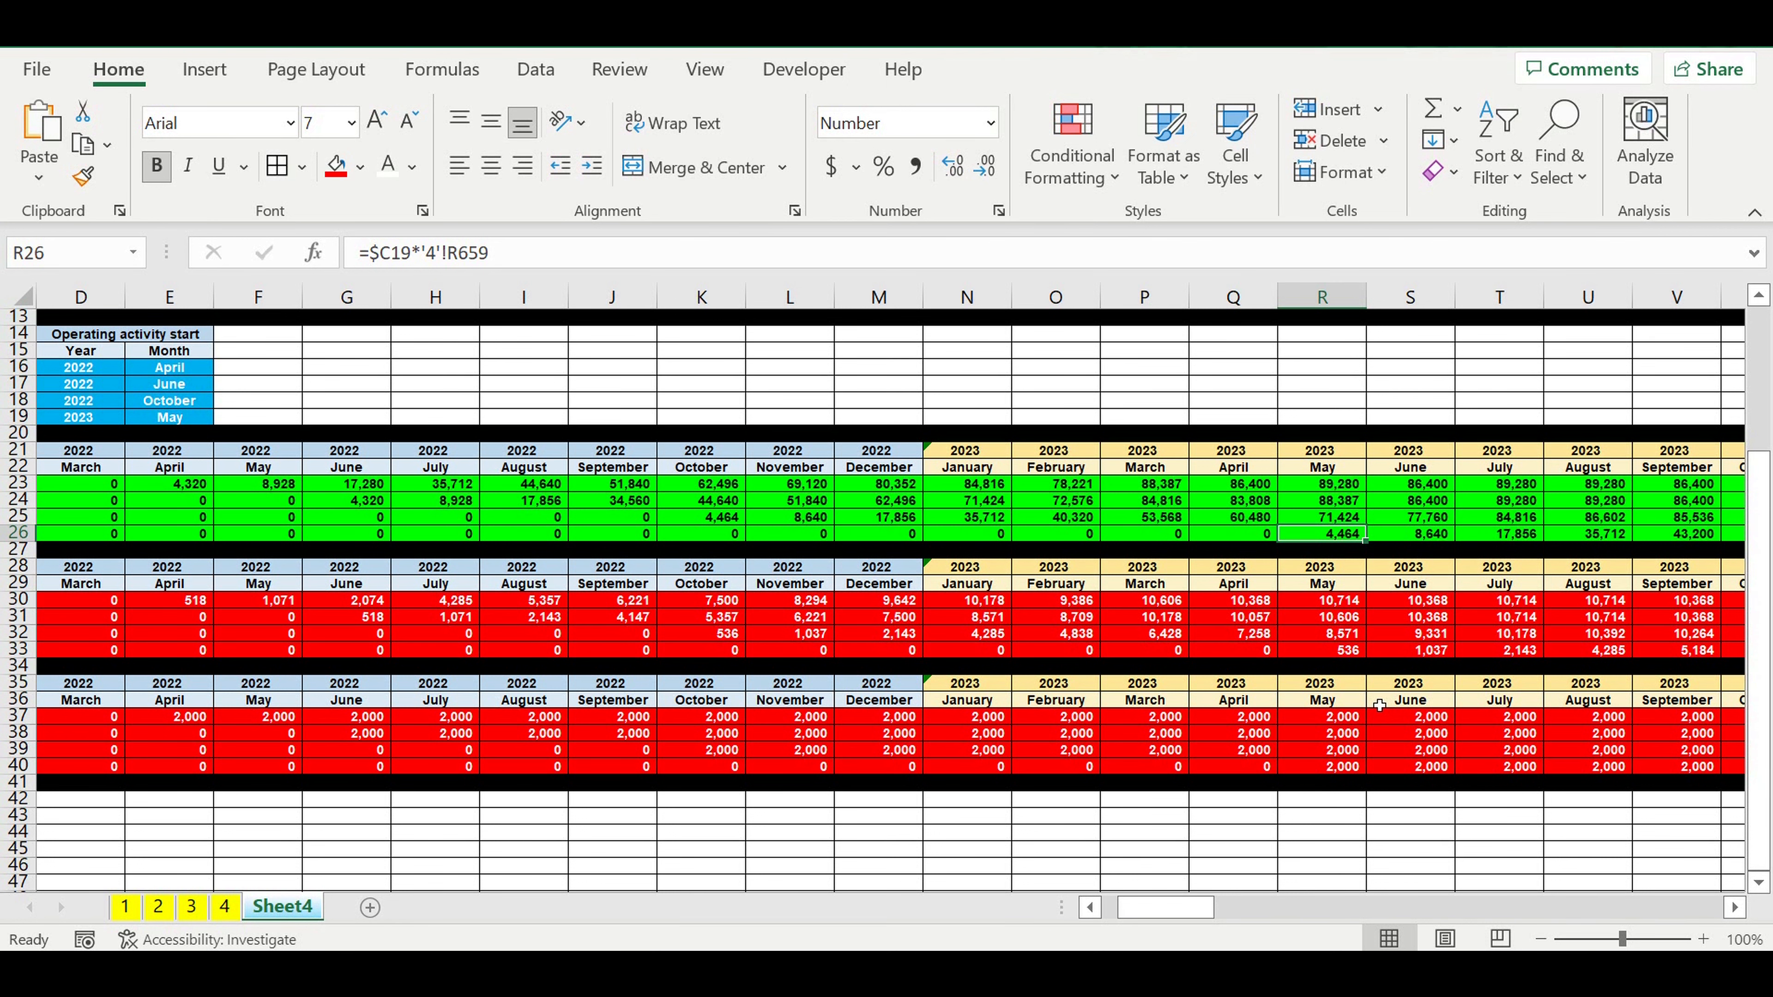
click(1082, 747)
drag(1142, 908, 1060, 910)
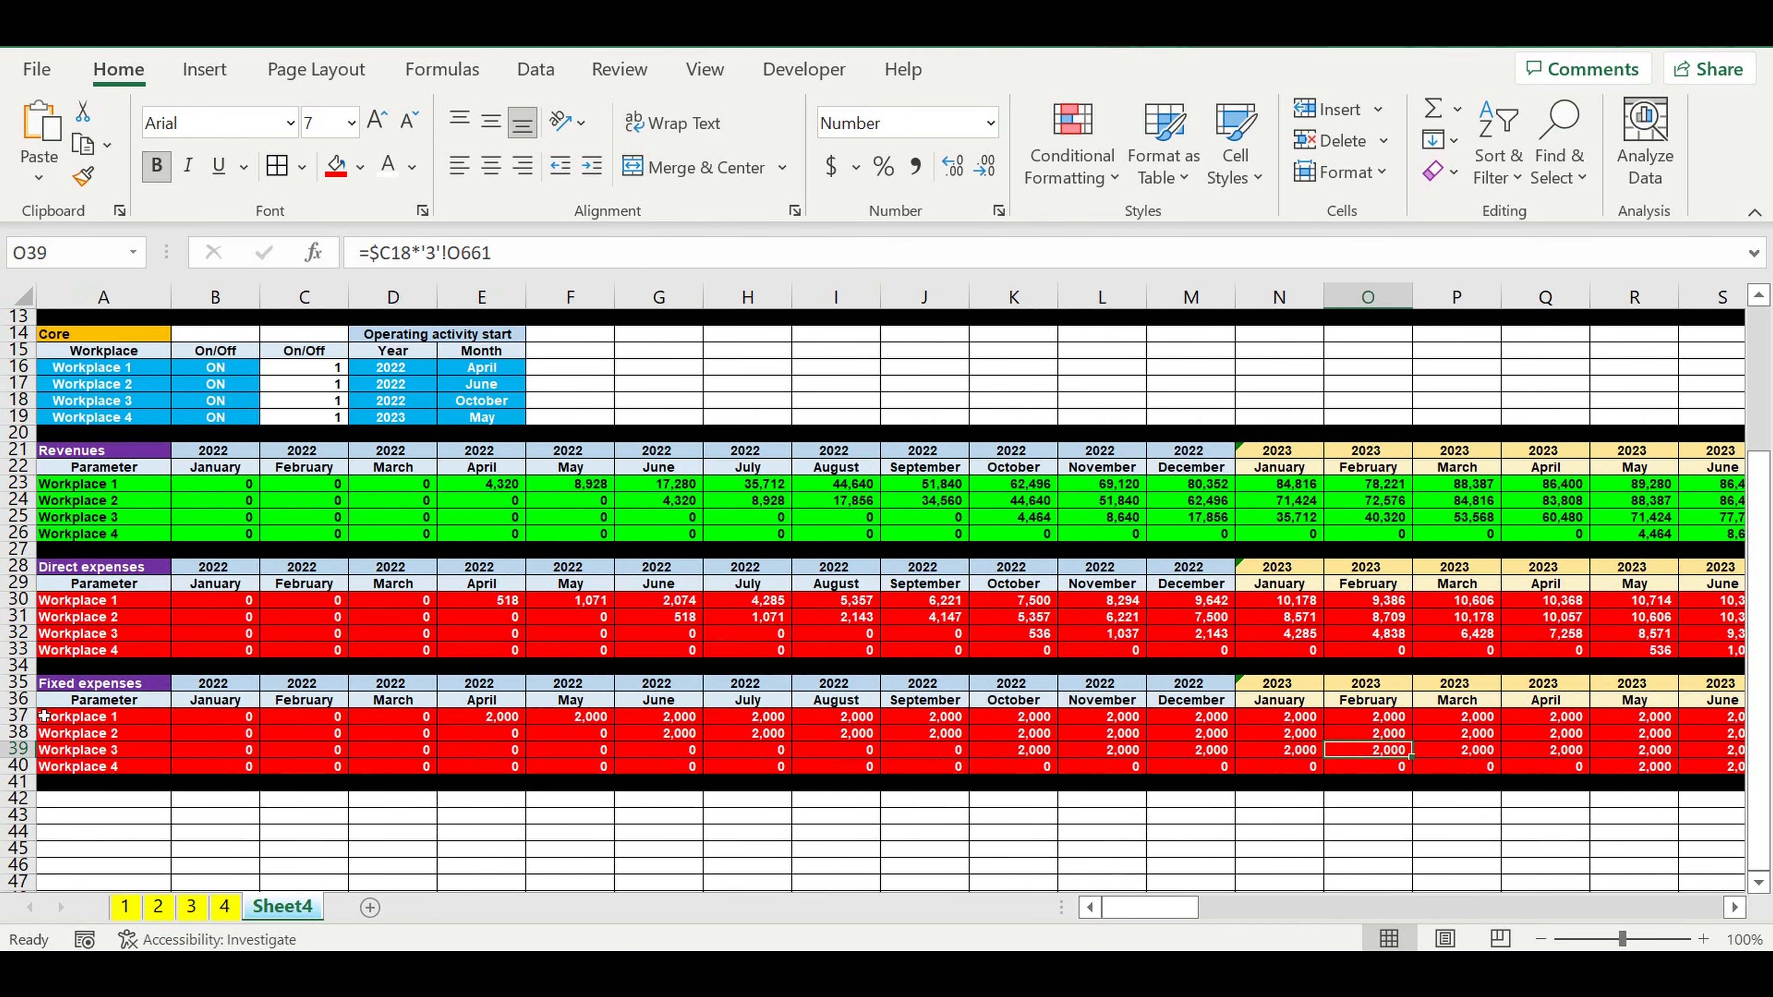
Review sheet 1's Data consolidation categories, and duplicate Sheet4's Fixed expenses block from rows 35–41 starting at A42.
click(211, 702)
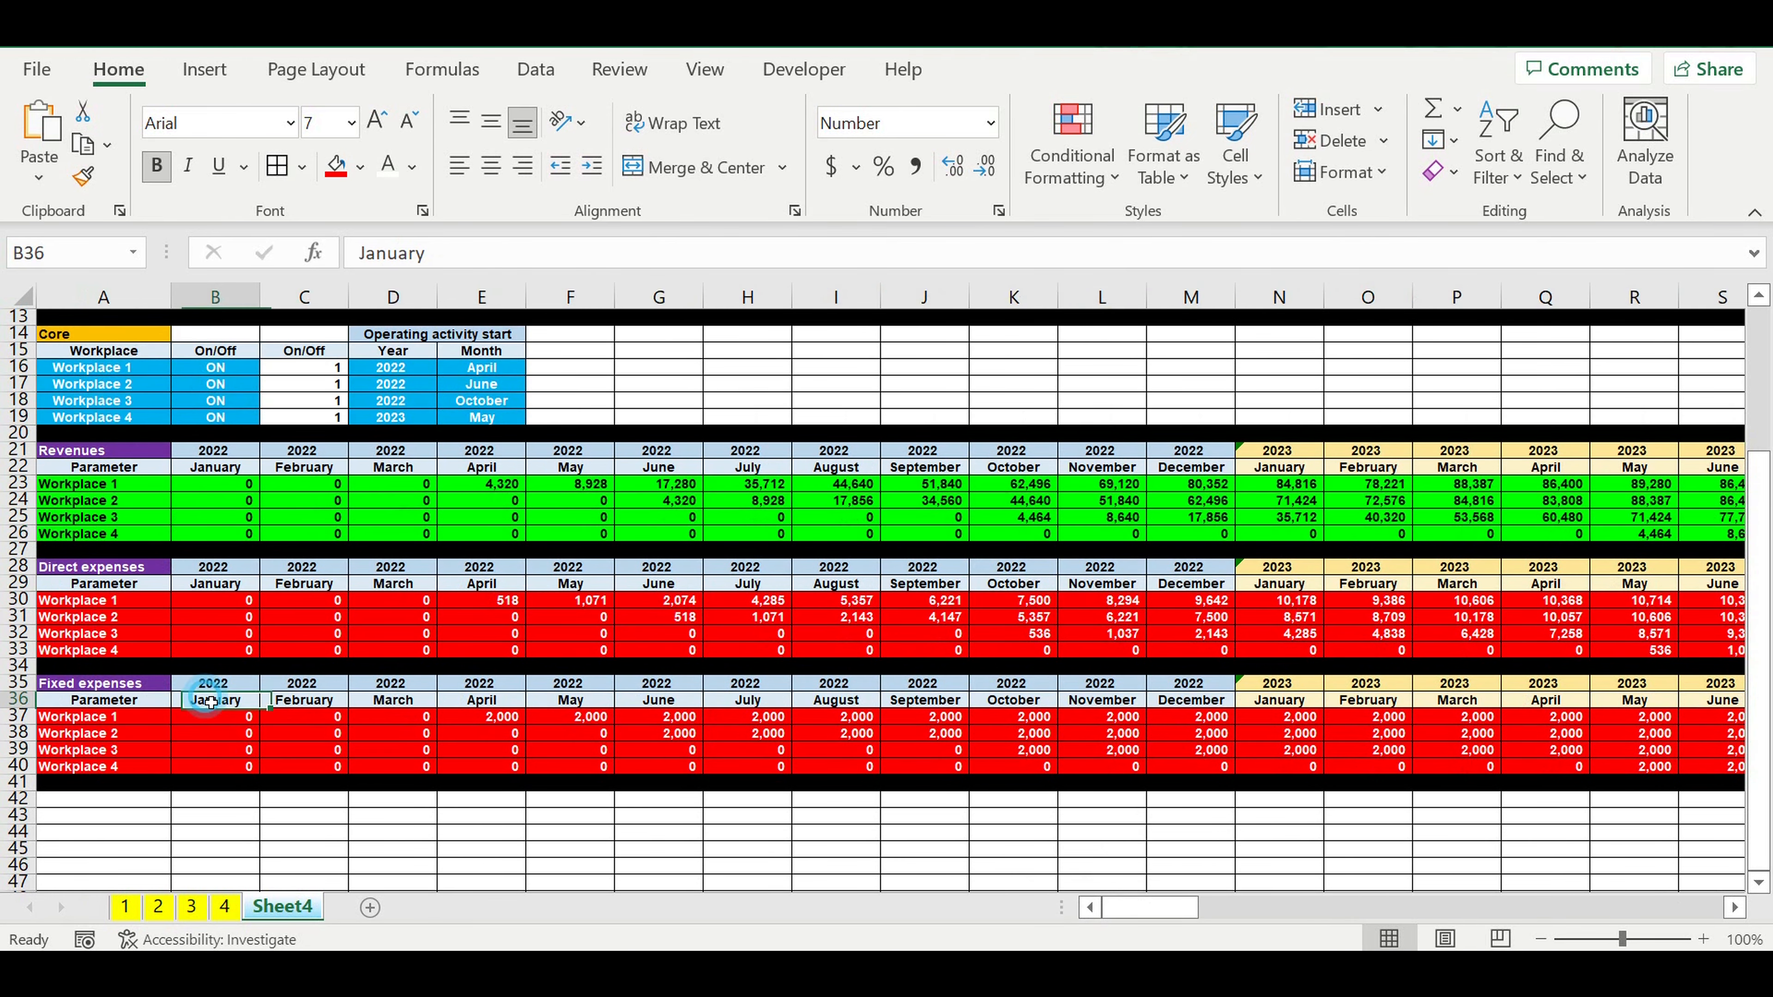
click(126, 908)
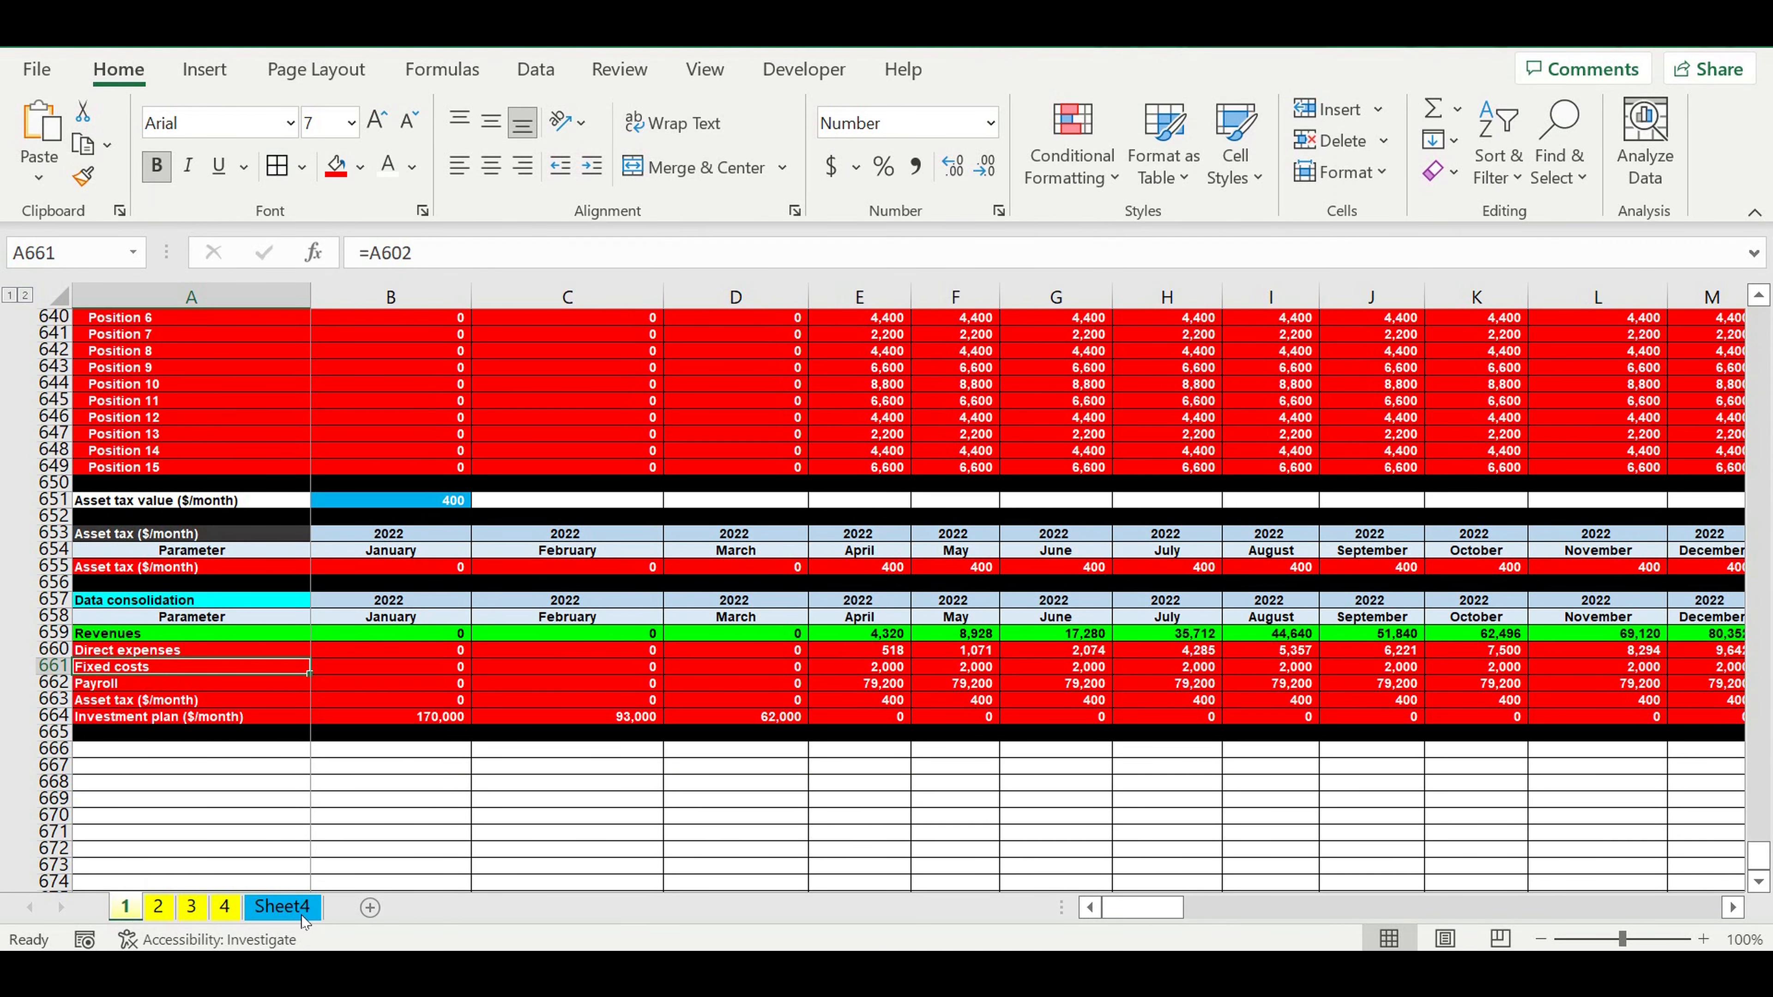
click(285, 907)
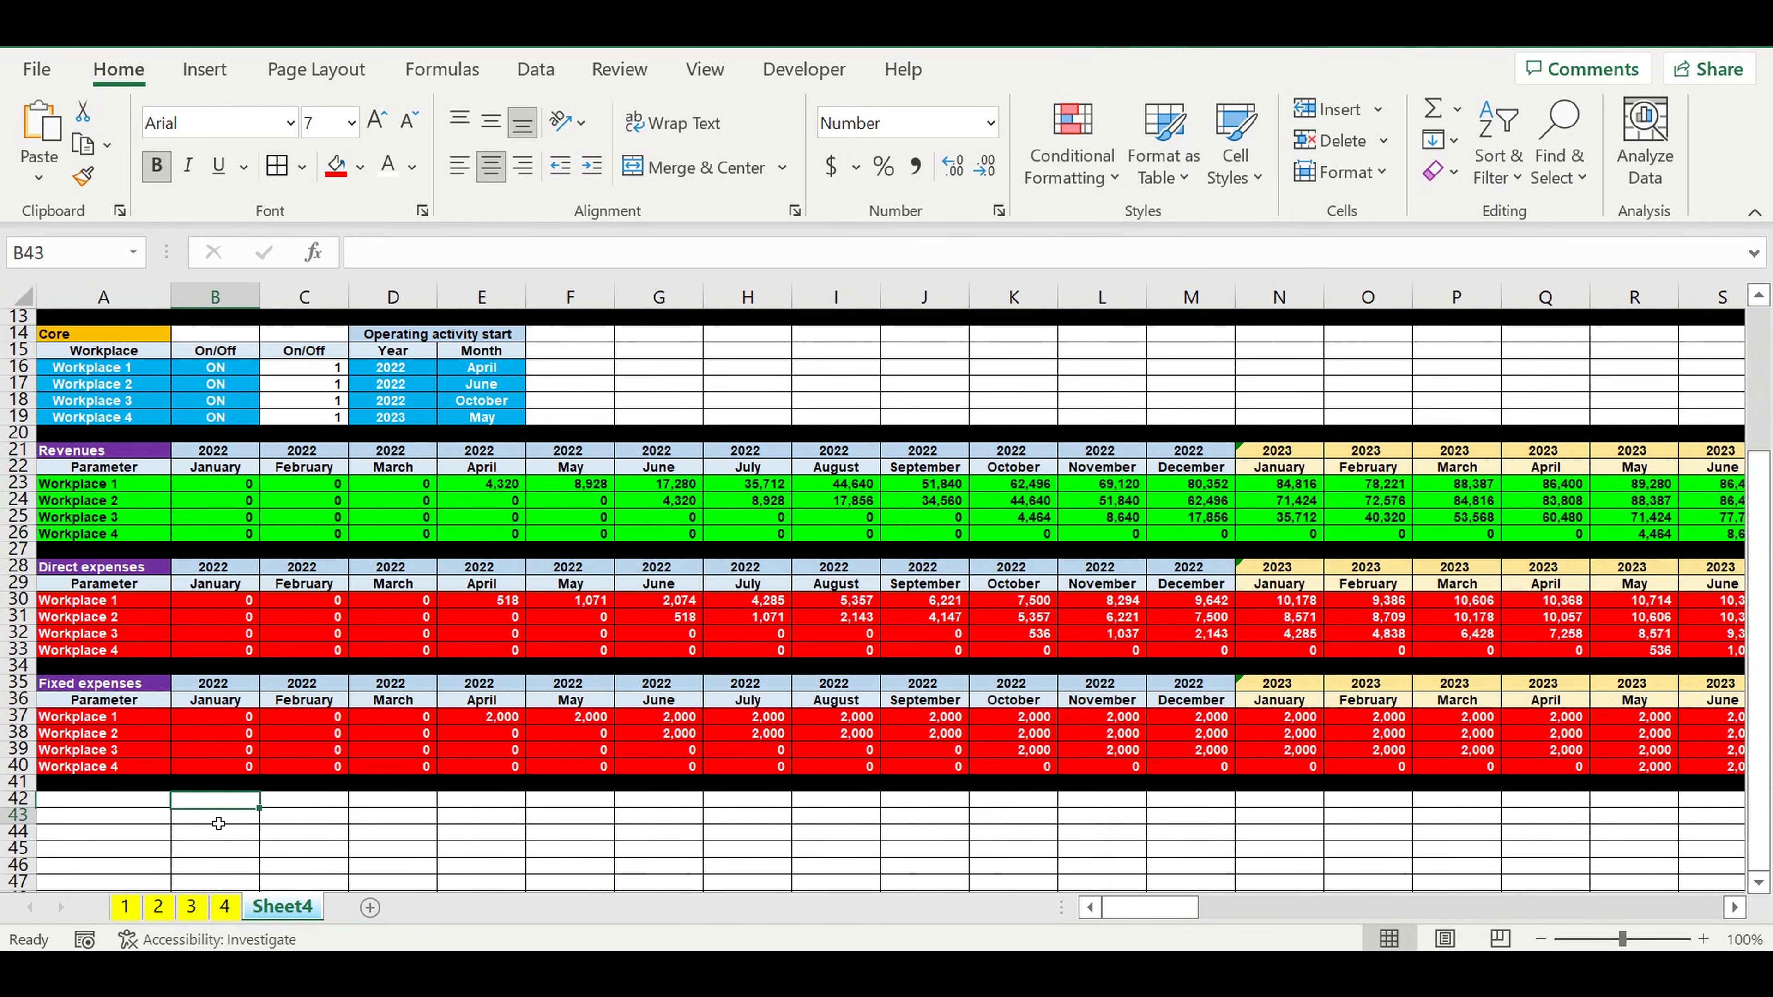
drag(18, 683, 21, 782)
key(ctrl+c)
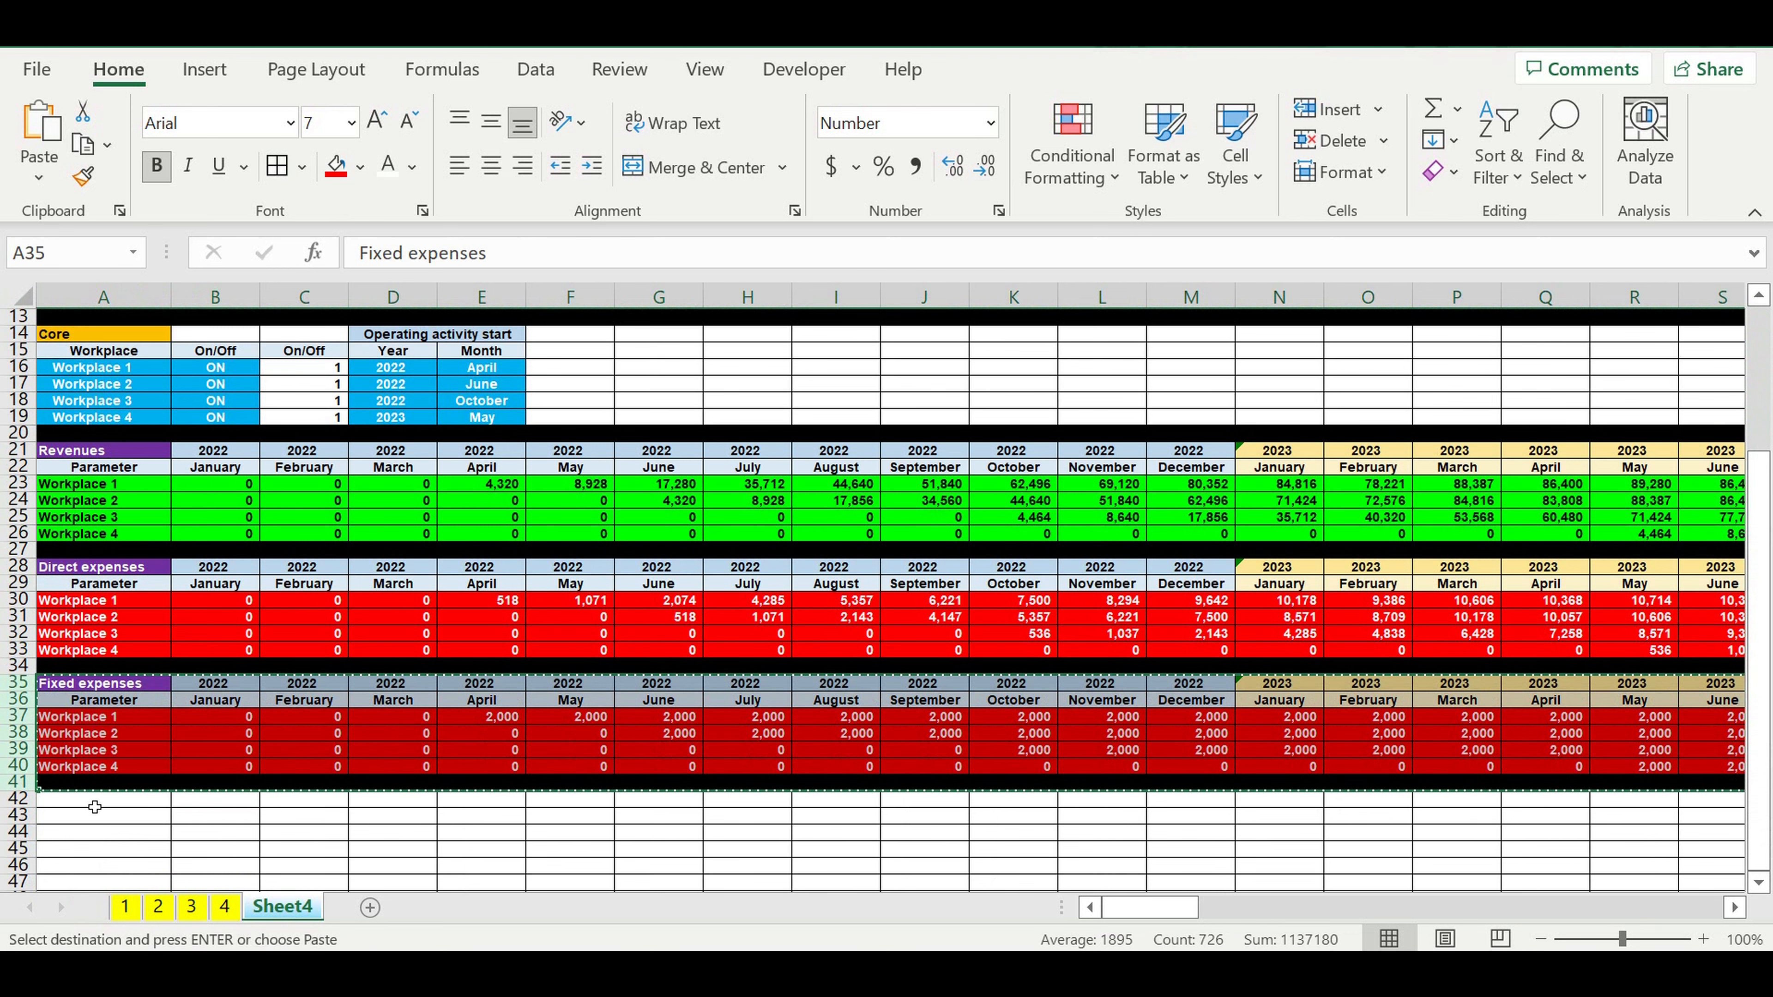
click(95, 806)
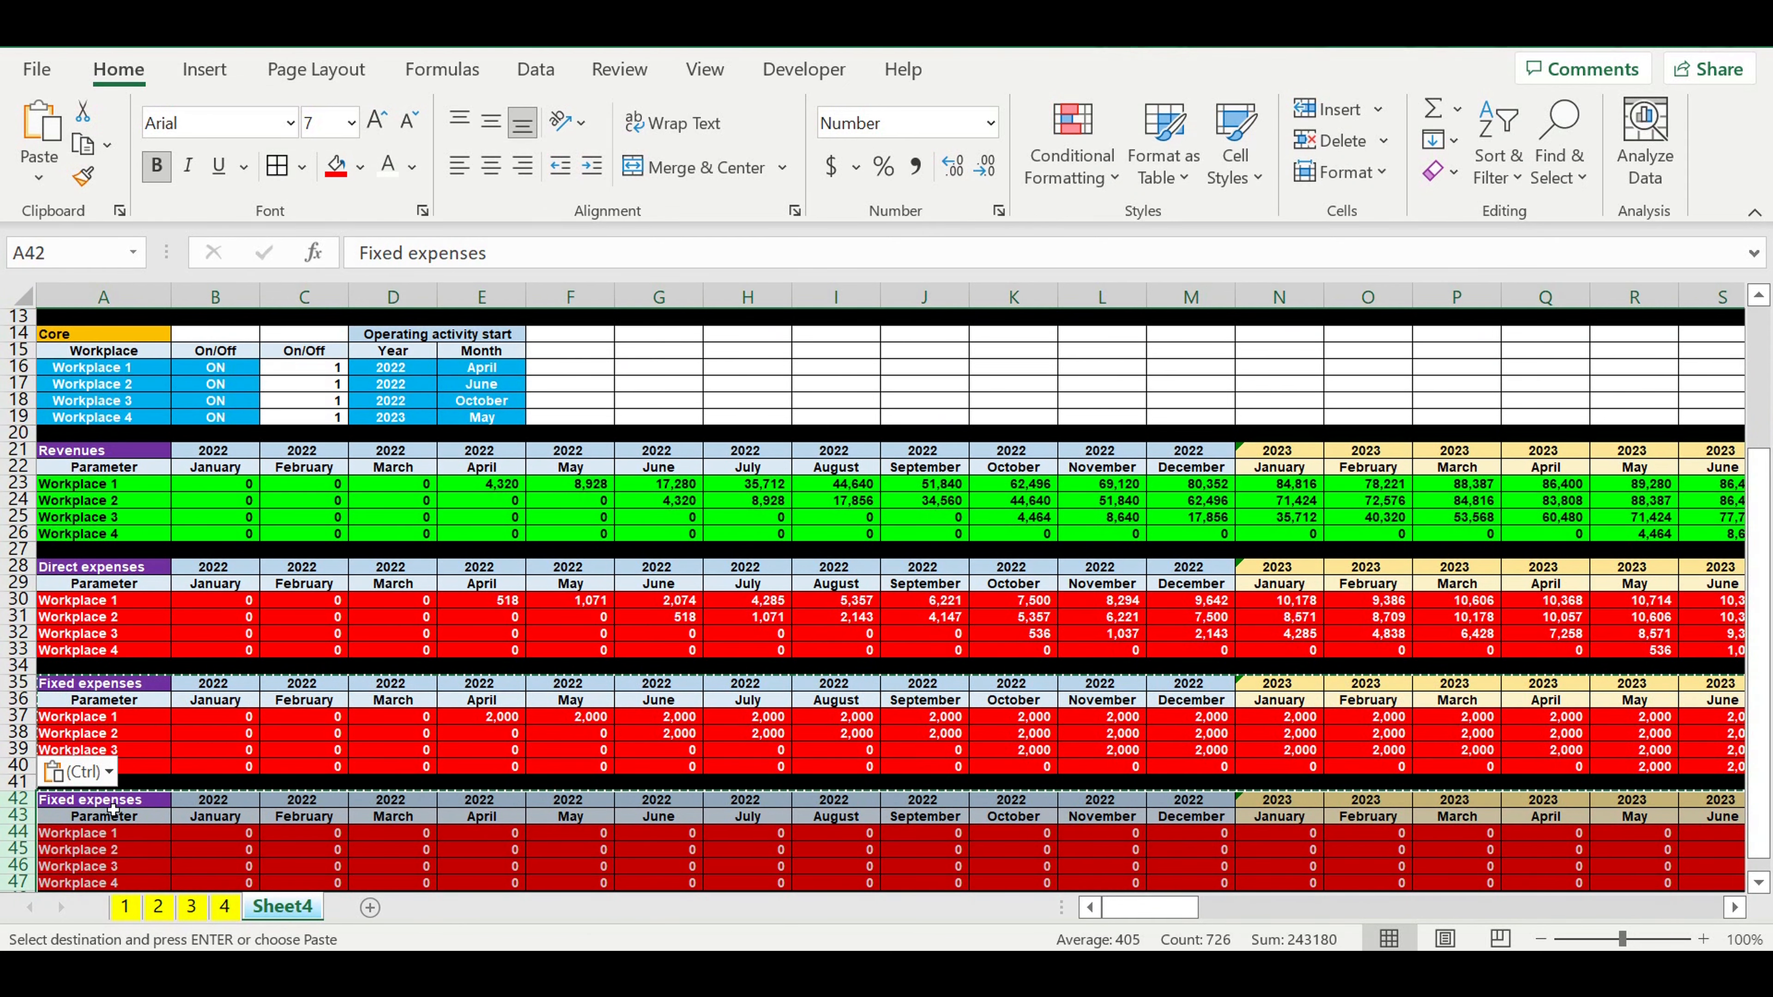
Rename the duplicated block's heading in A42 to Payroll.
click(136, 799)
drag(535, 261, 343, 253)
text(Payroll)
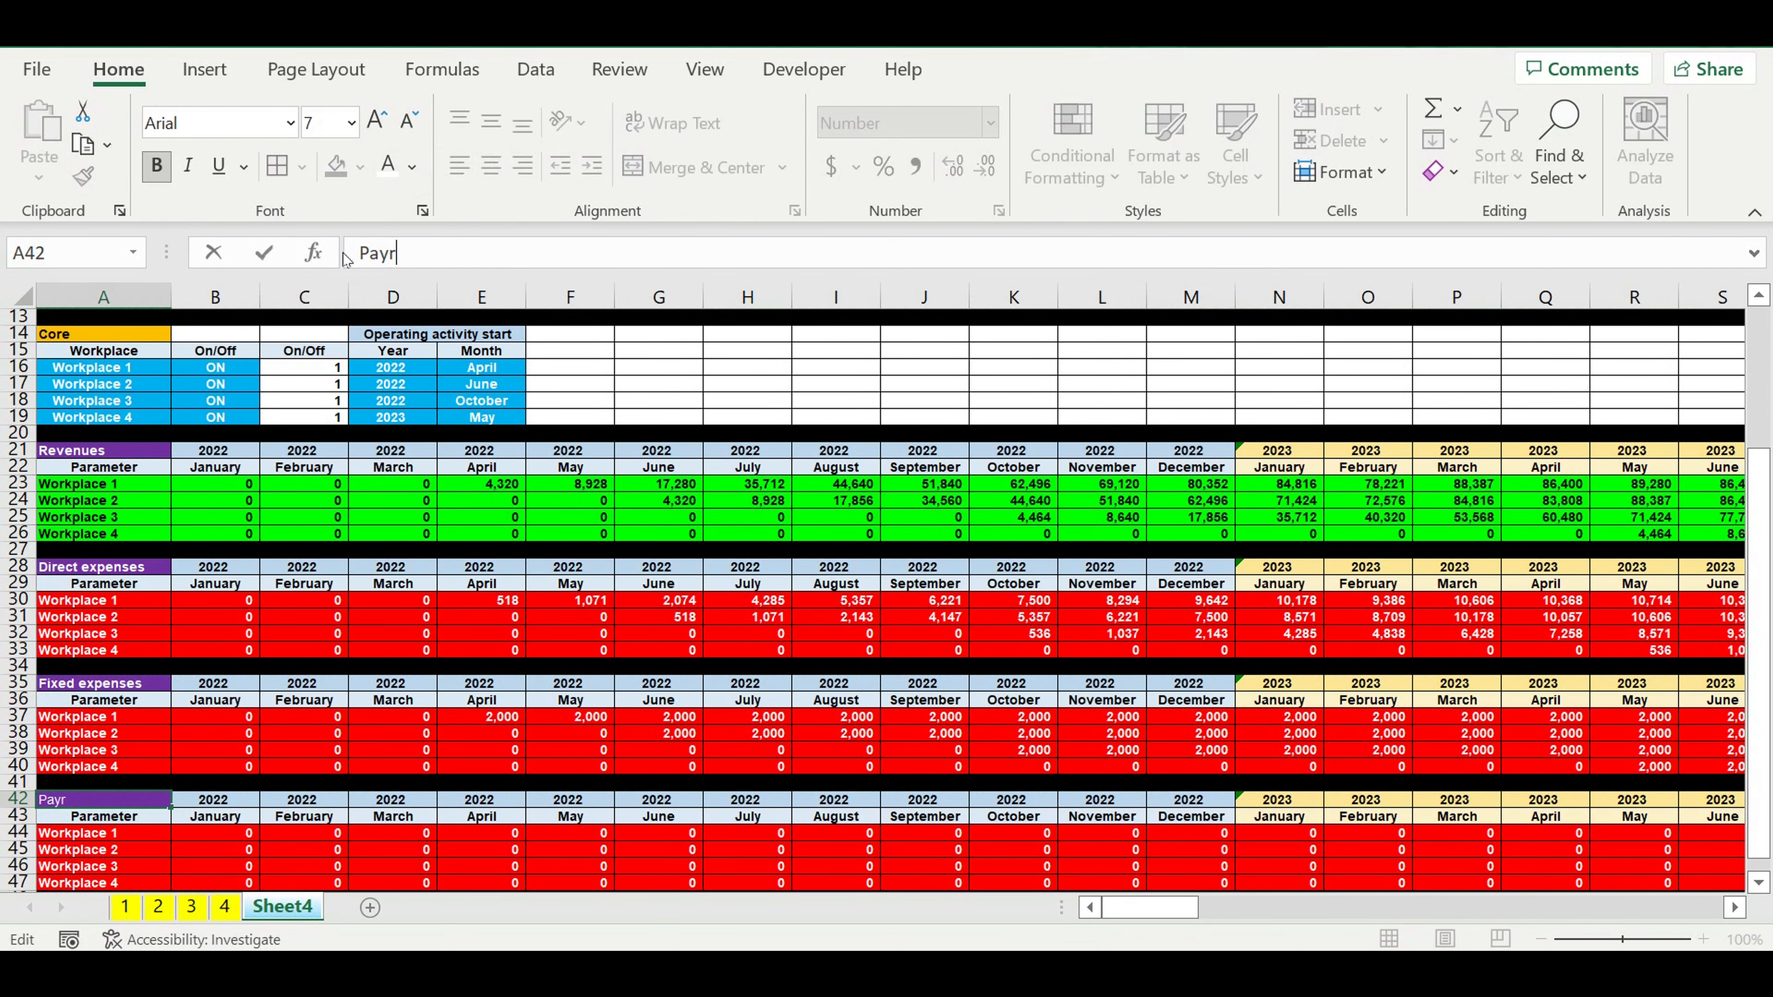
click(429, 518)
Start Workplace 1's January payroll formula in B44 with =$C16*, locking the column of its Core table switch.
scroll(394, 629, down, 1)
scroll(394, 629, down, 4)
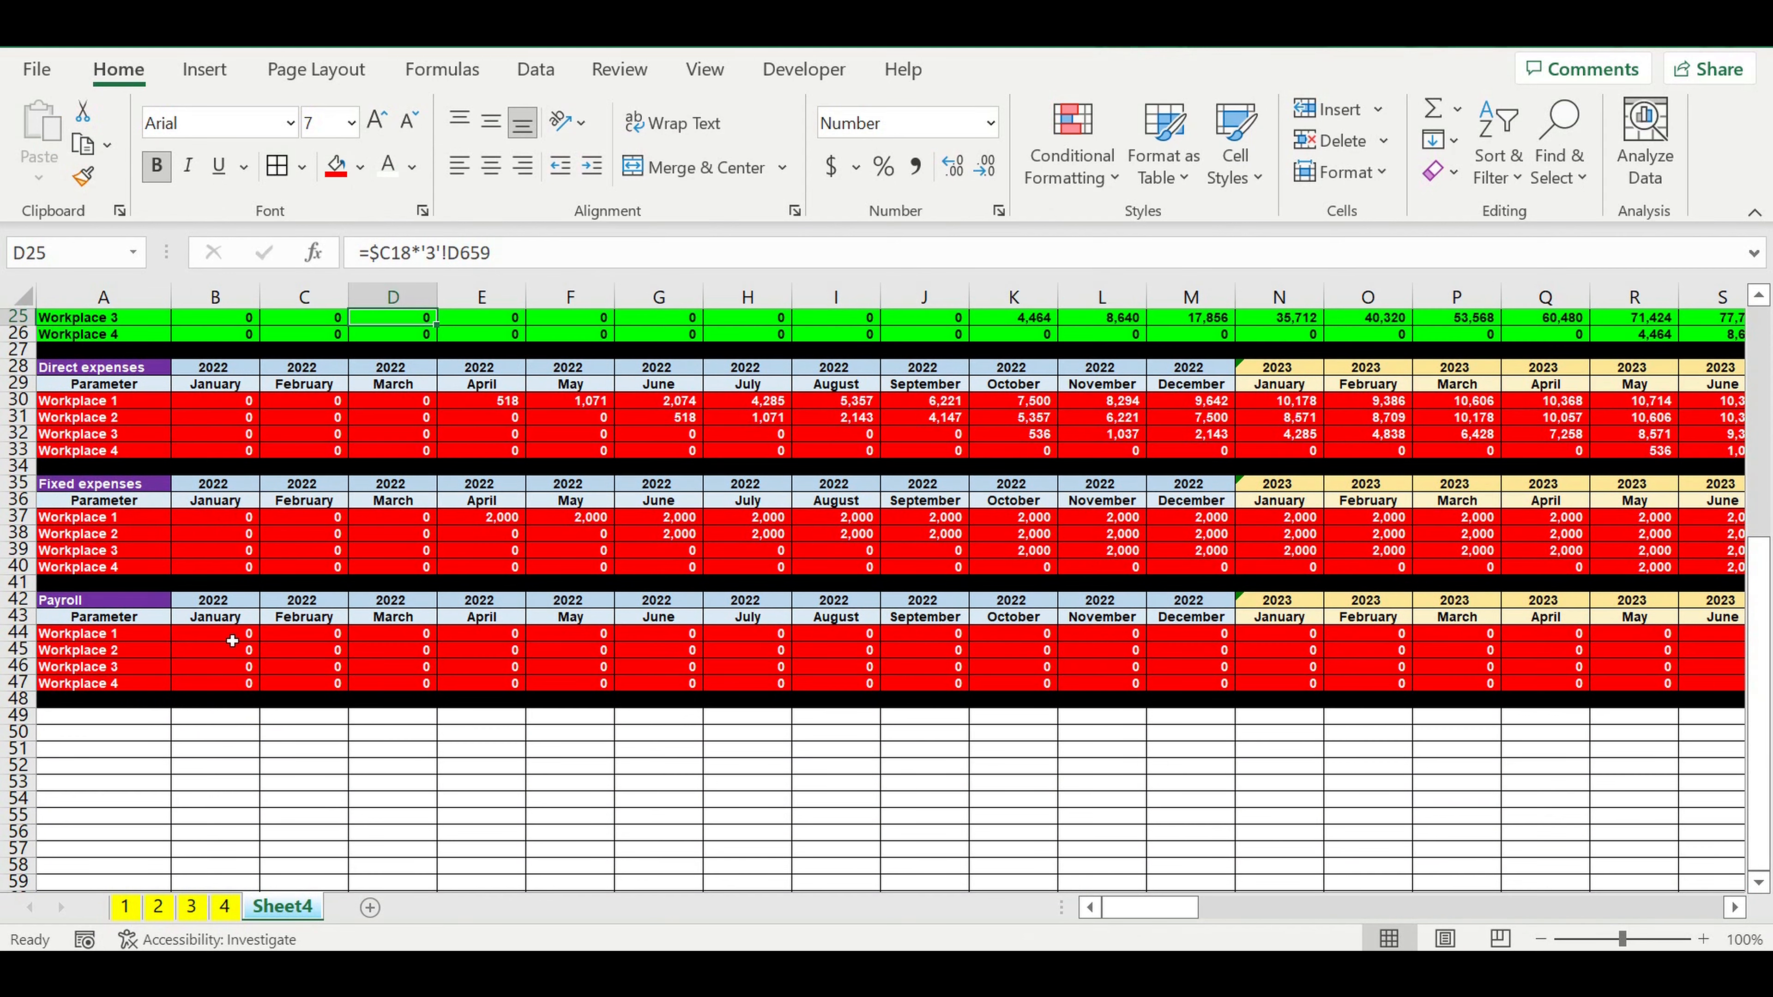
click(213, 641)
text(=)
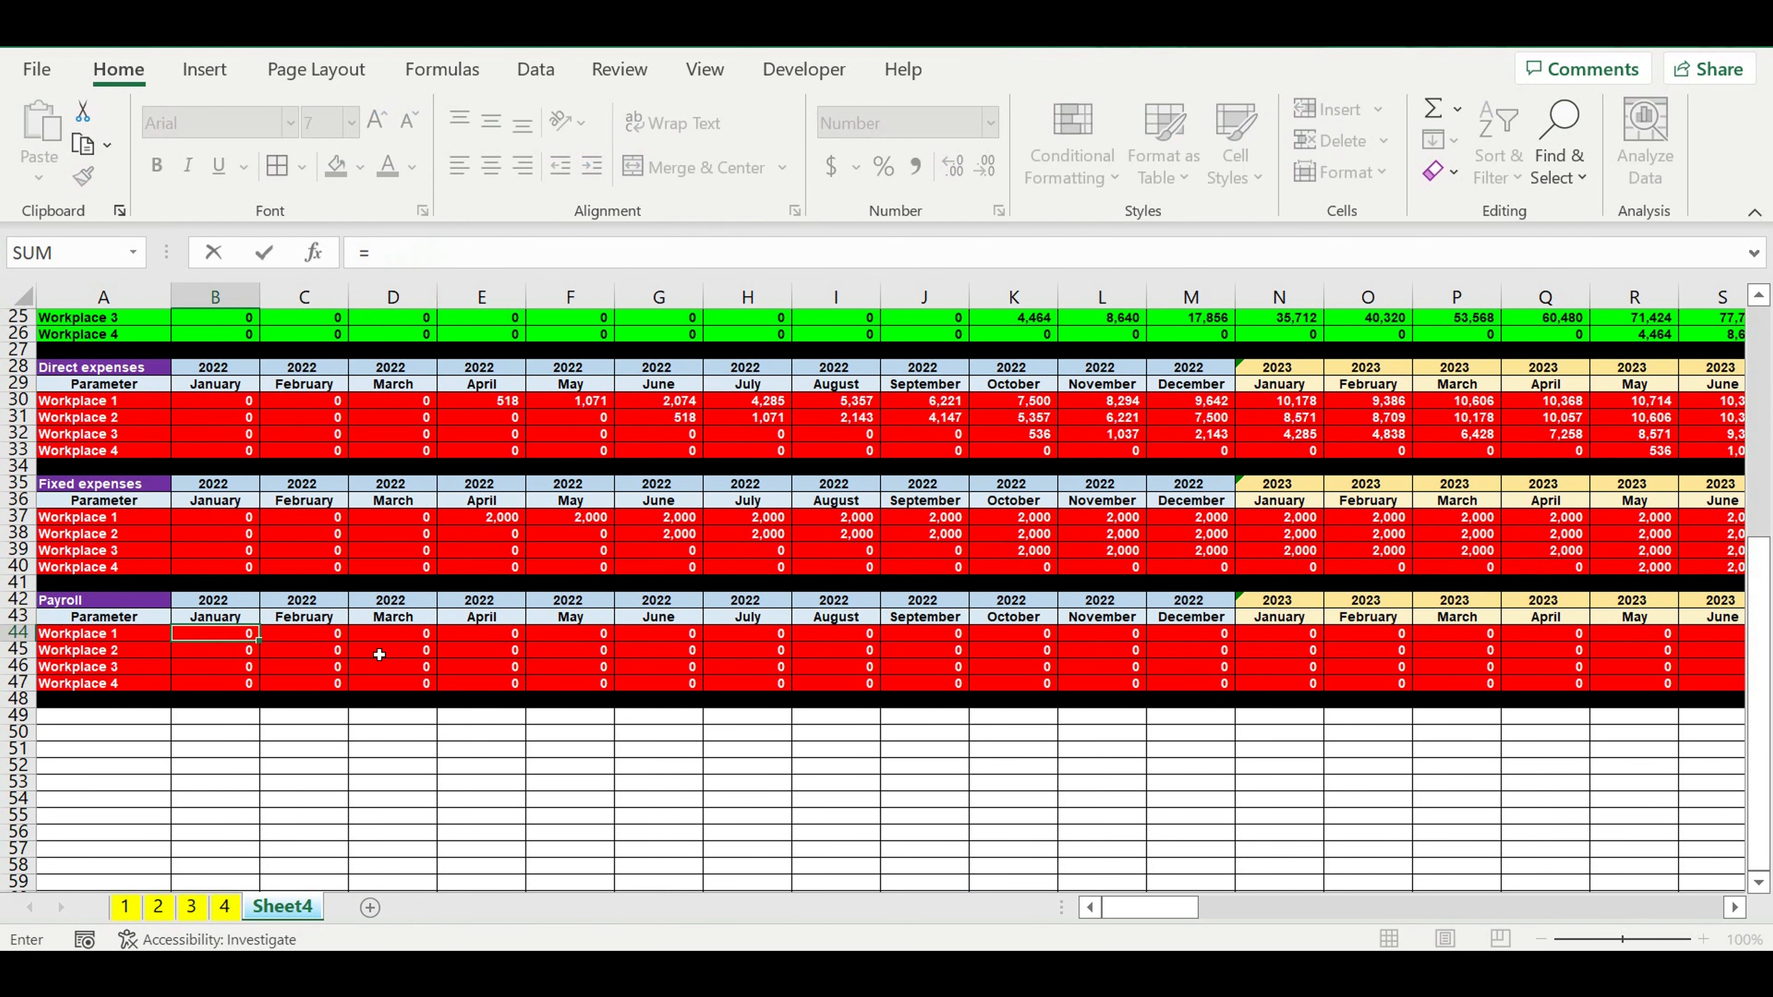
scroll(379, 654, up, 6)
click(331, 468)
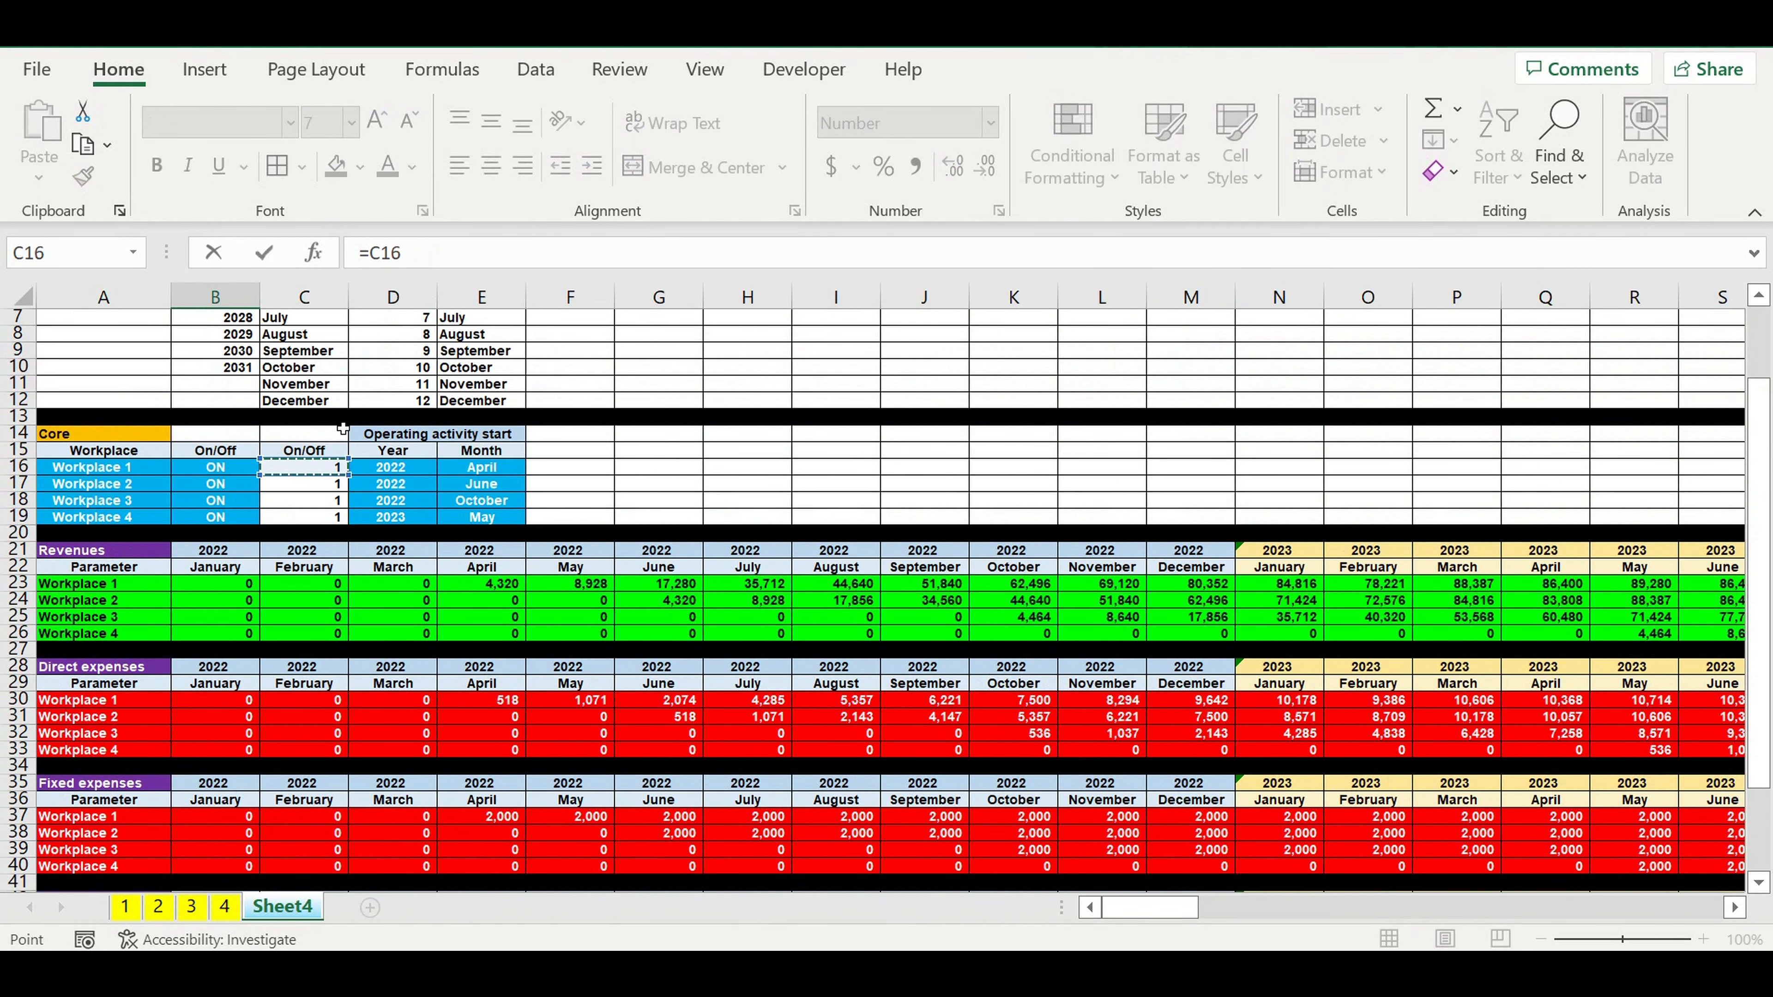
click(400, 264)
text($)
click(444, 255)
text(*)
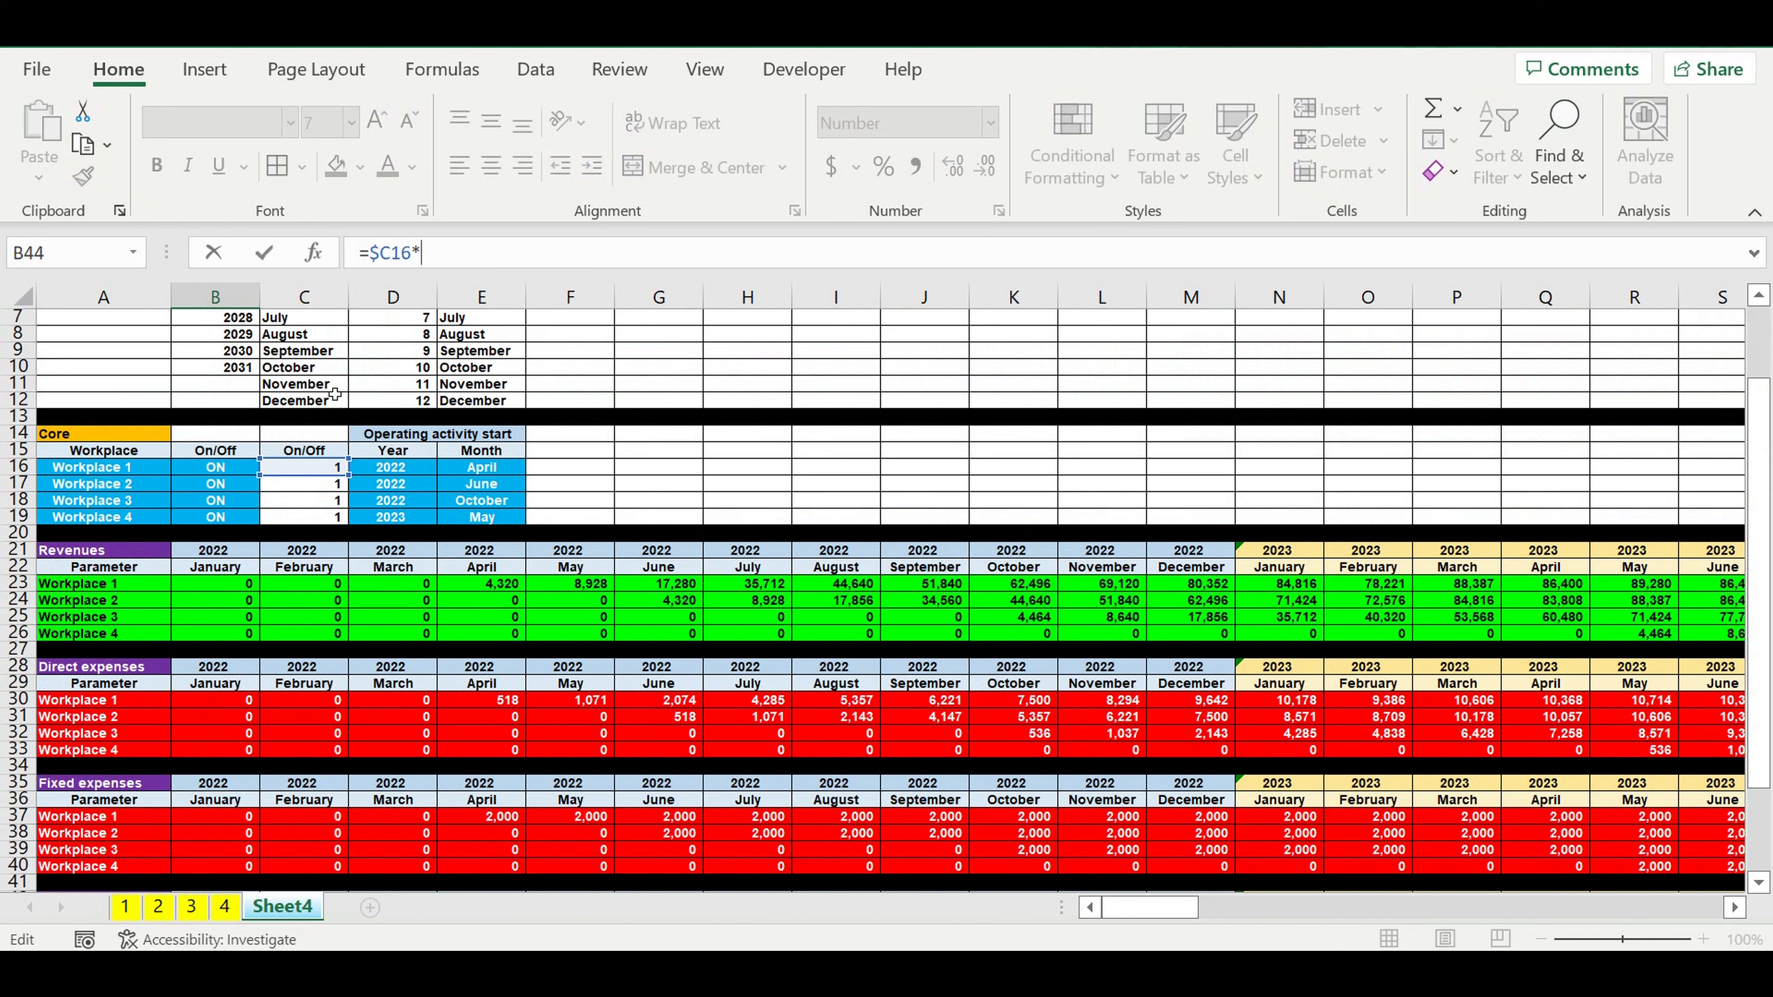
Complete the B44 payroll formula with '1'!B662, copying its *'1'!B662 part for reuse.
click(124, 908)
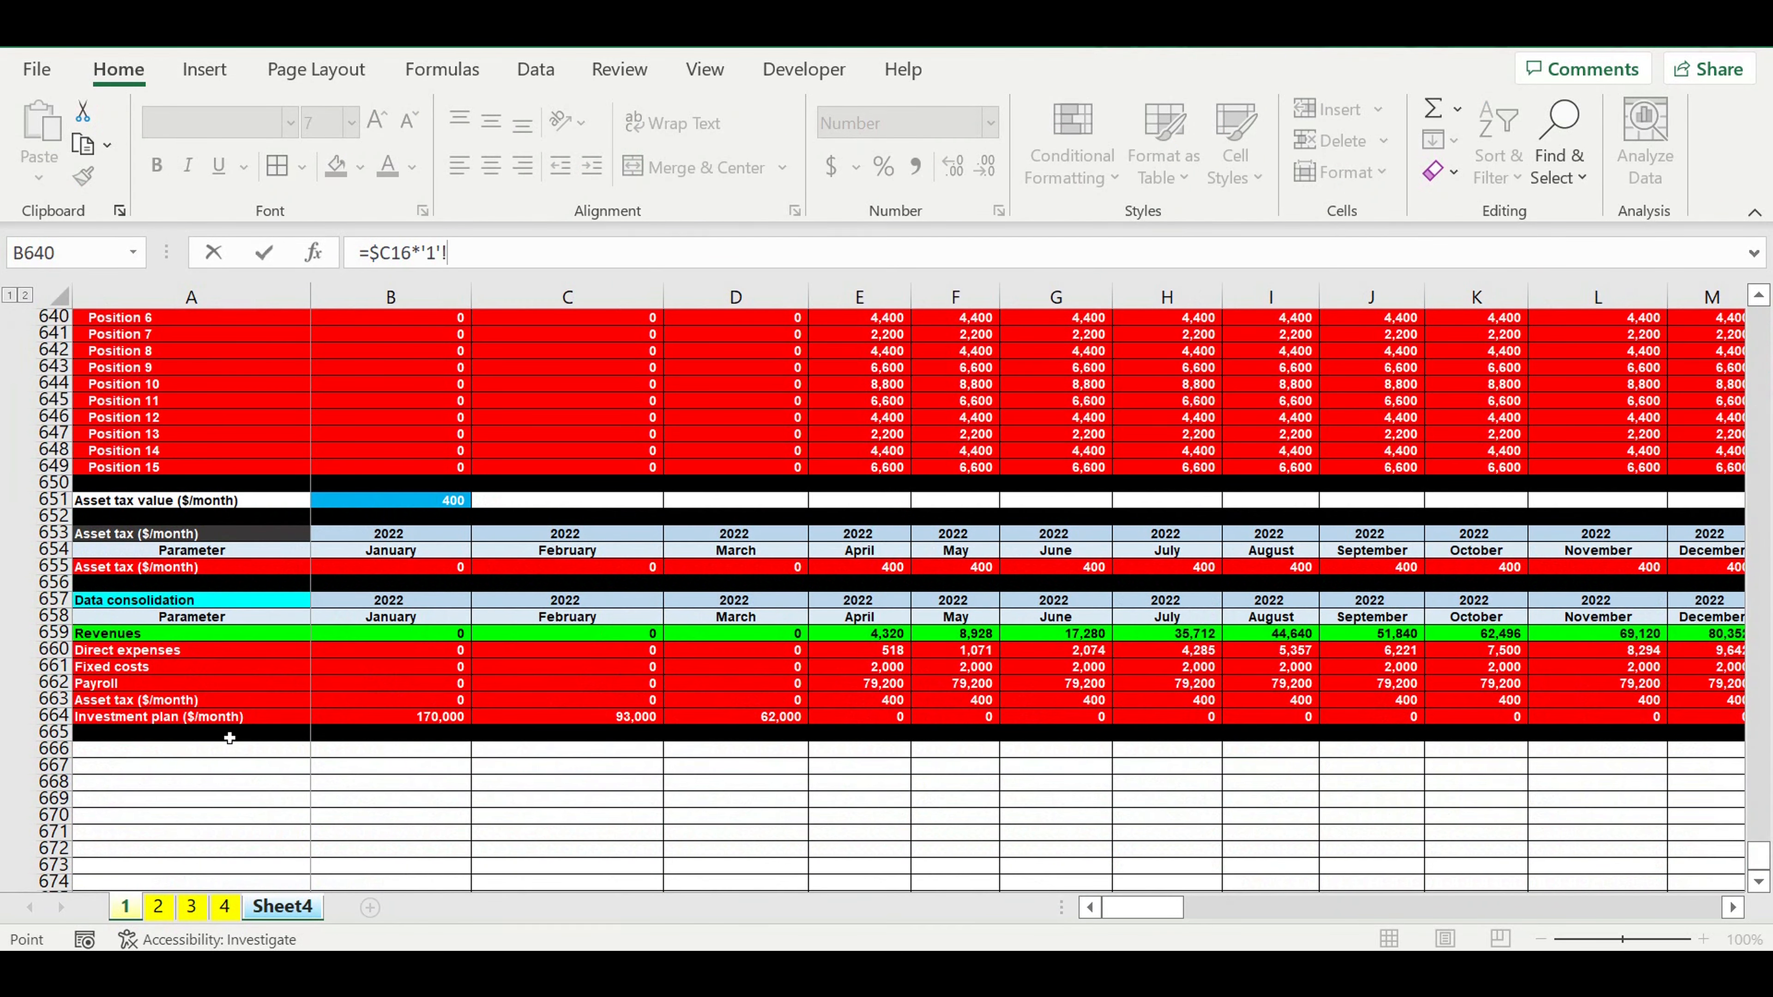
click(343, 683)
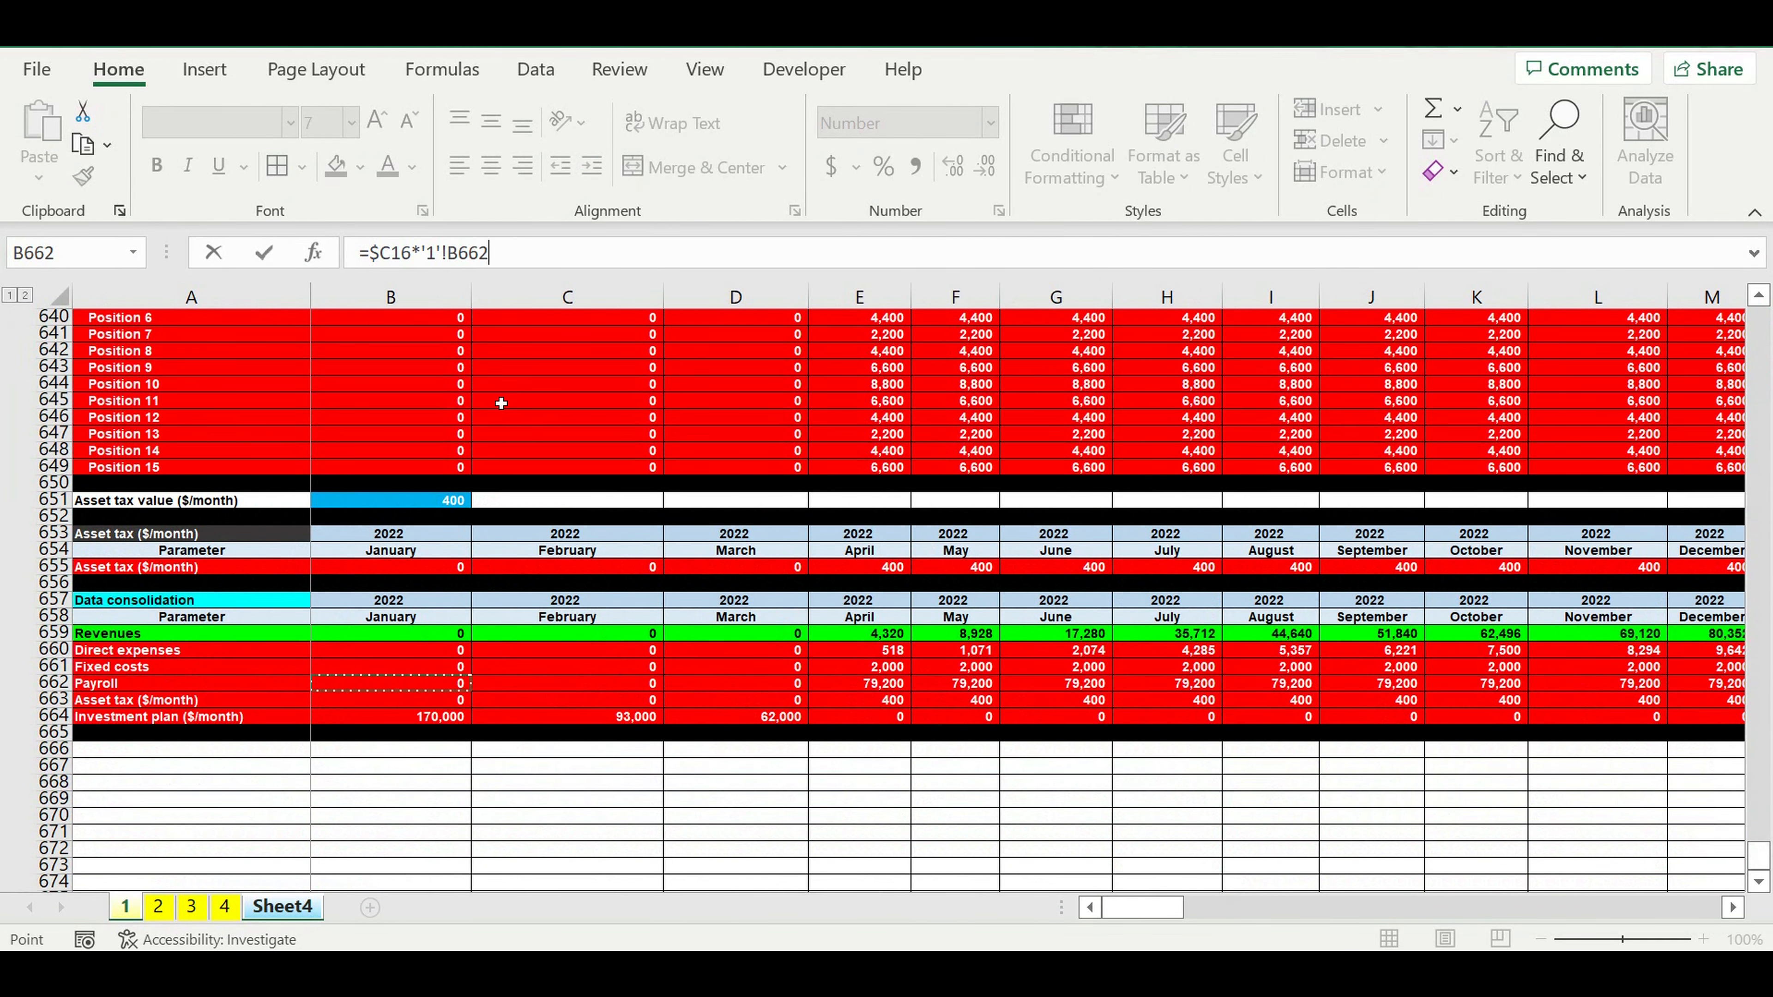
drag(529, 255, 412, 255)
key(ctrl+c)
key(Escape)
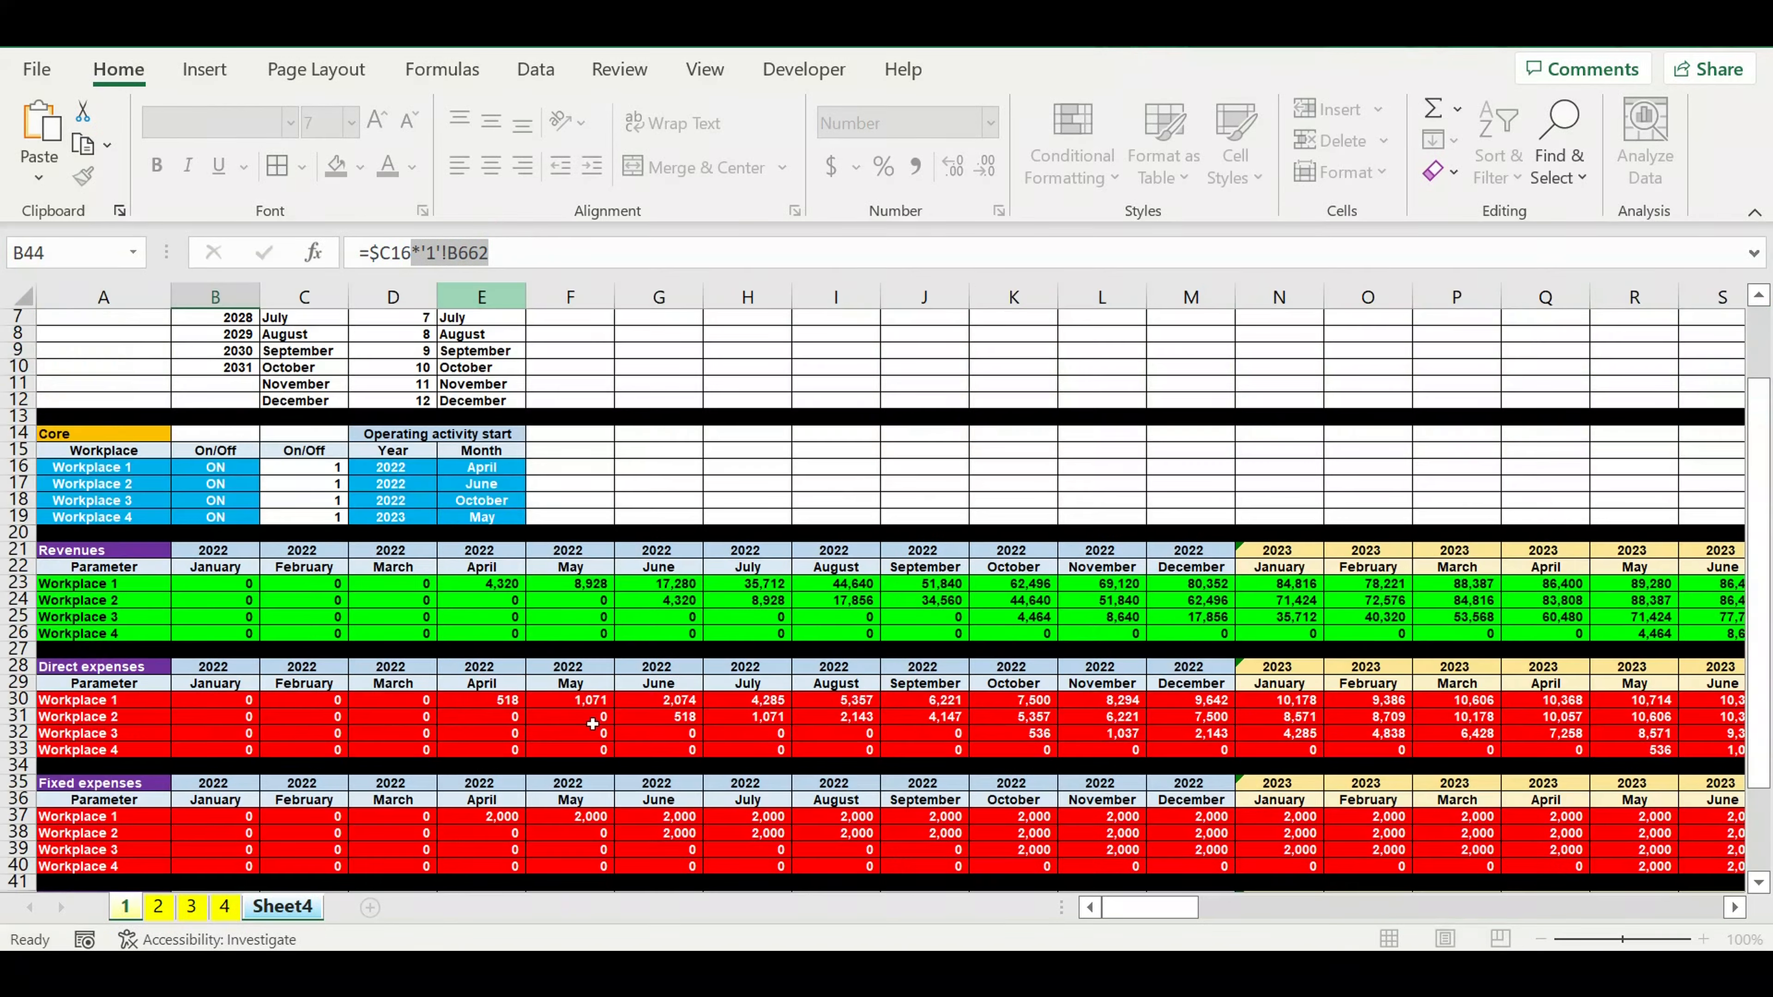
Fill Workplace 1's January payroll formula from B44 down to B47.
key(Down)
scroll(301, 741, down, 2)
click(235, 668)
drag(259, 675, 270, 717)
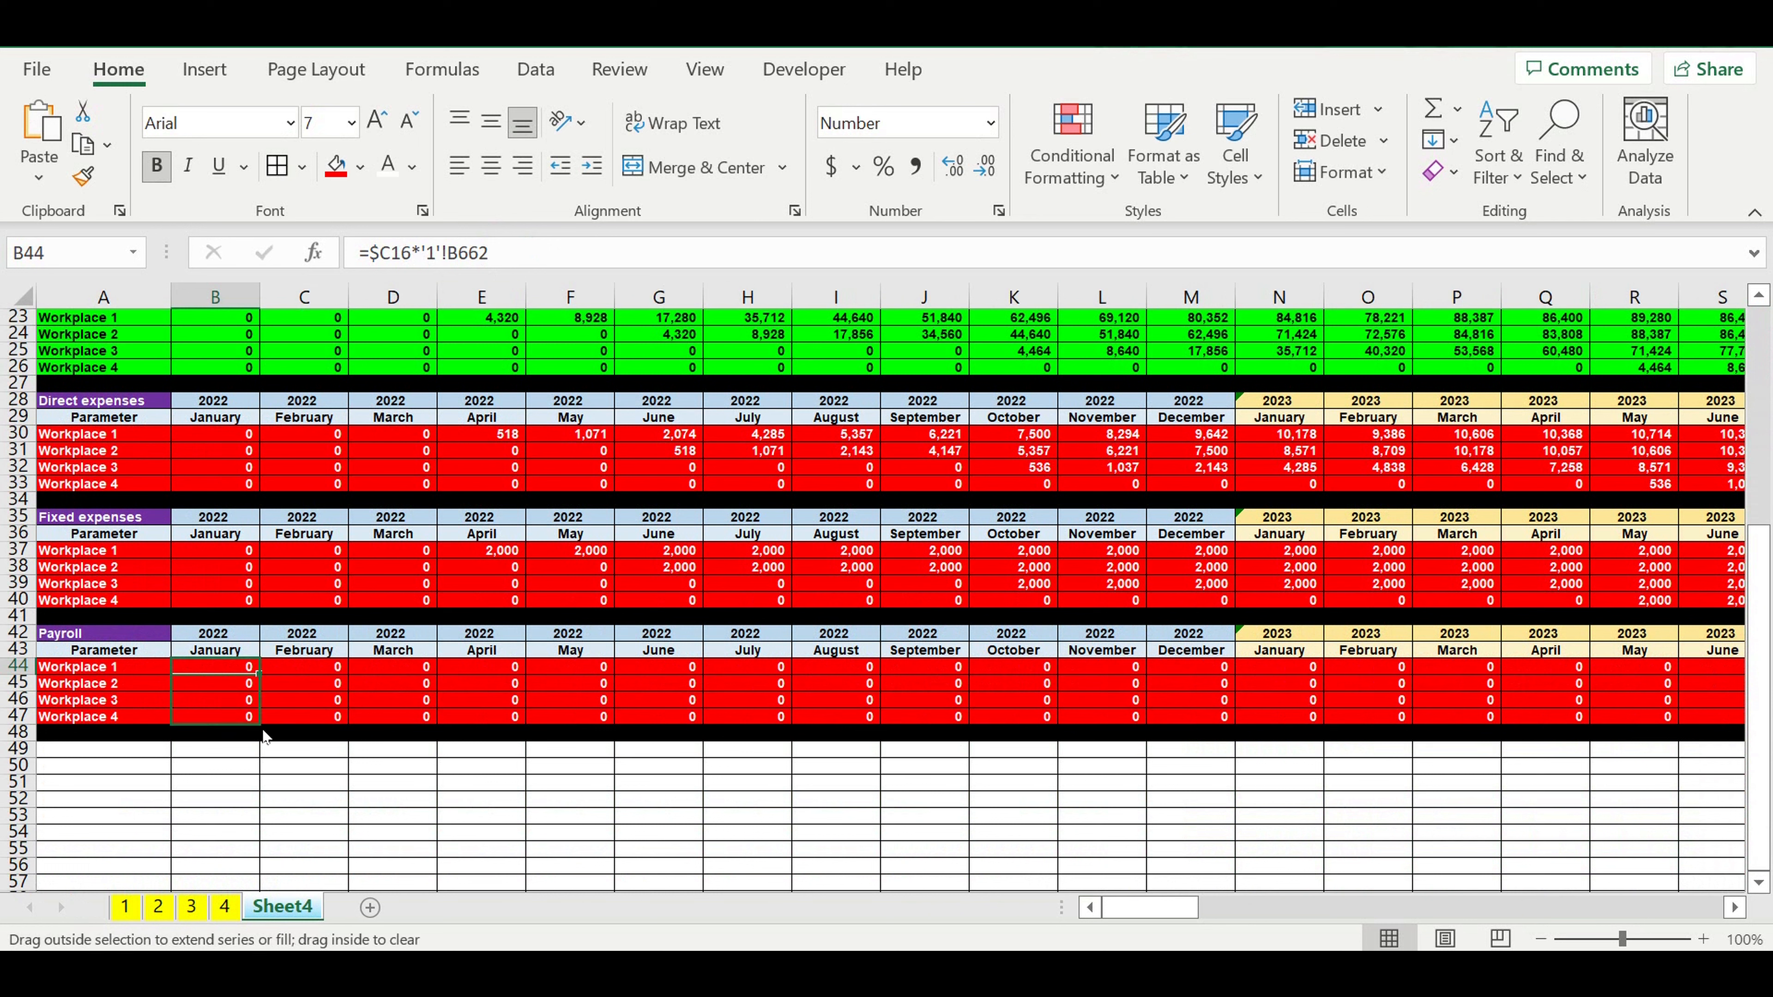
Replace the sheet reference in Workplace 2's payroll formula in B45 with '2'!B662.
click(245, 689)
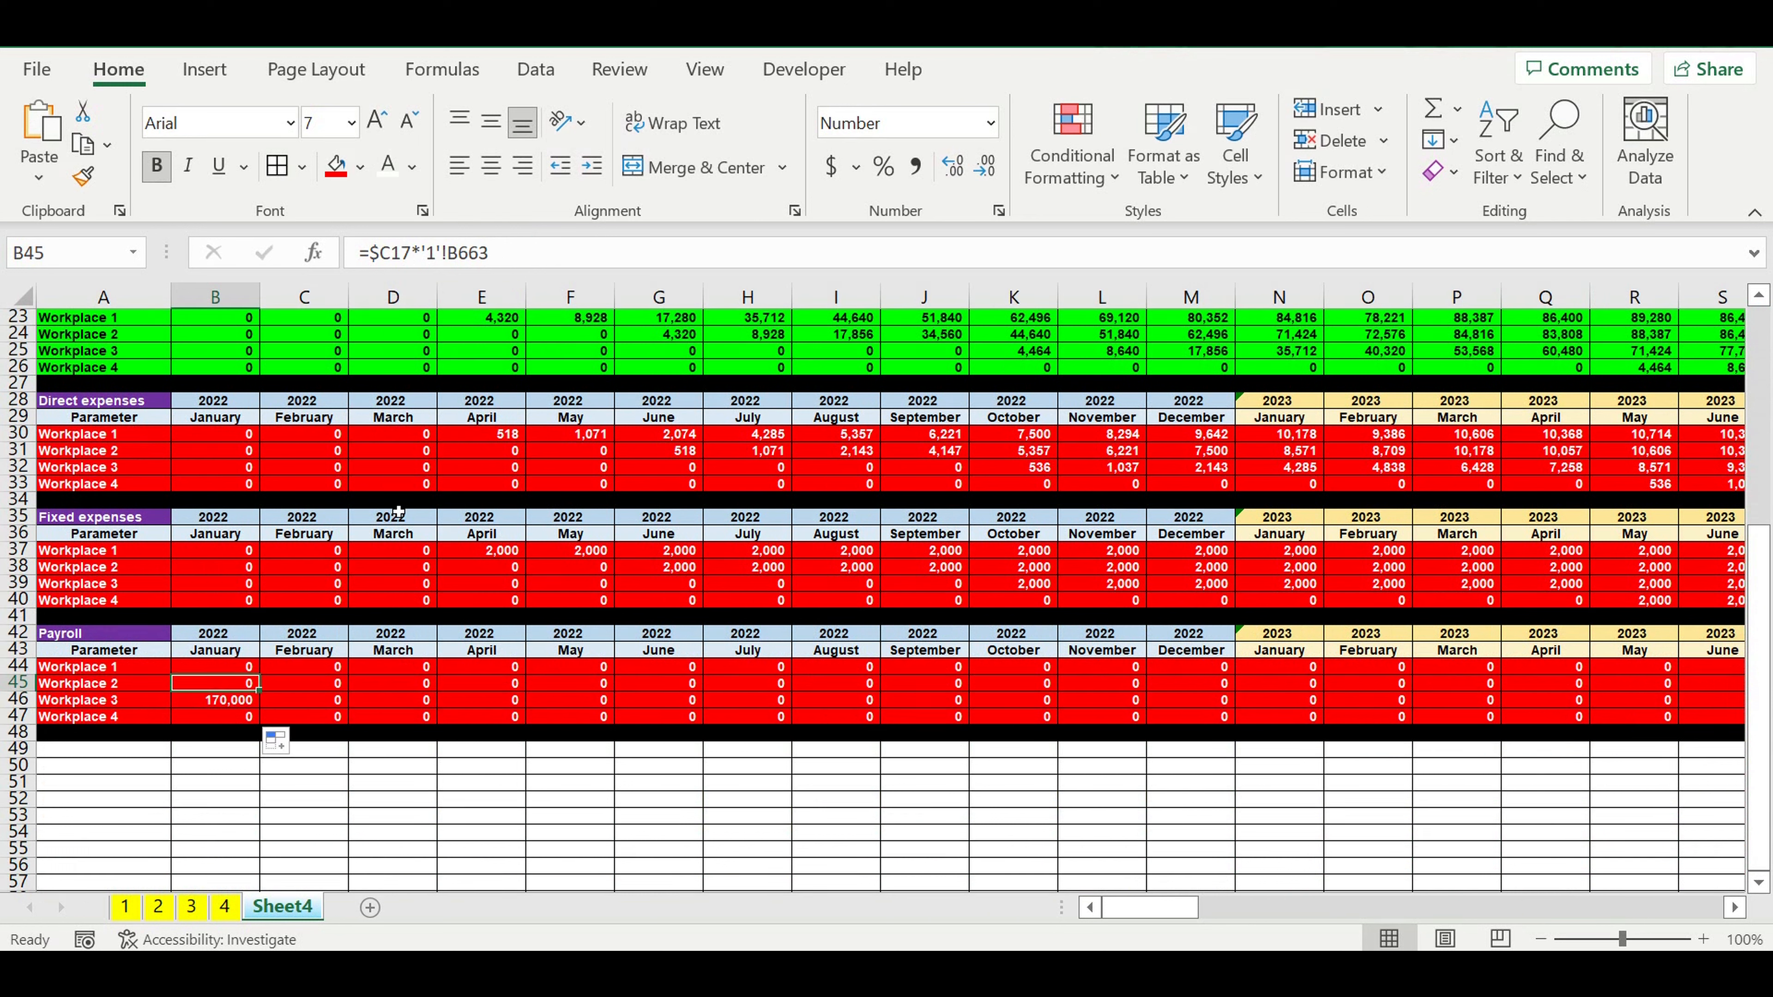
drag(489, 253, 424, 260)
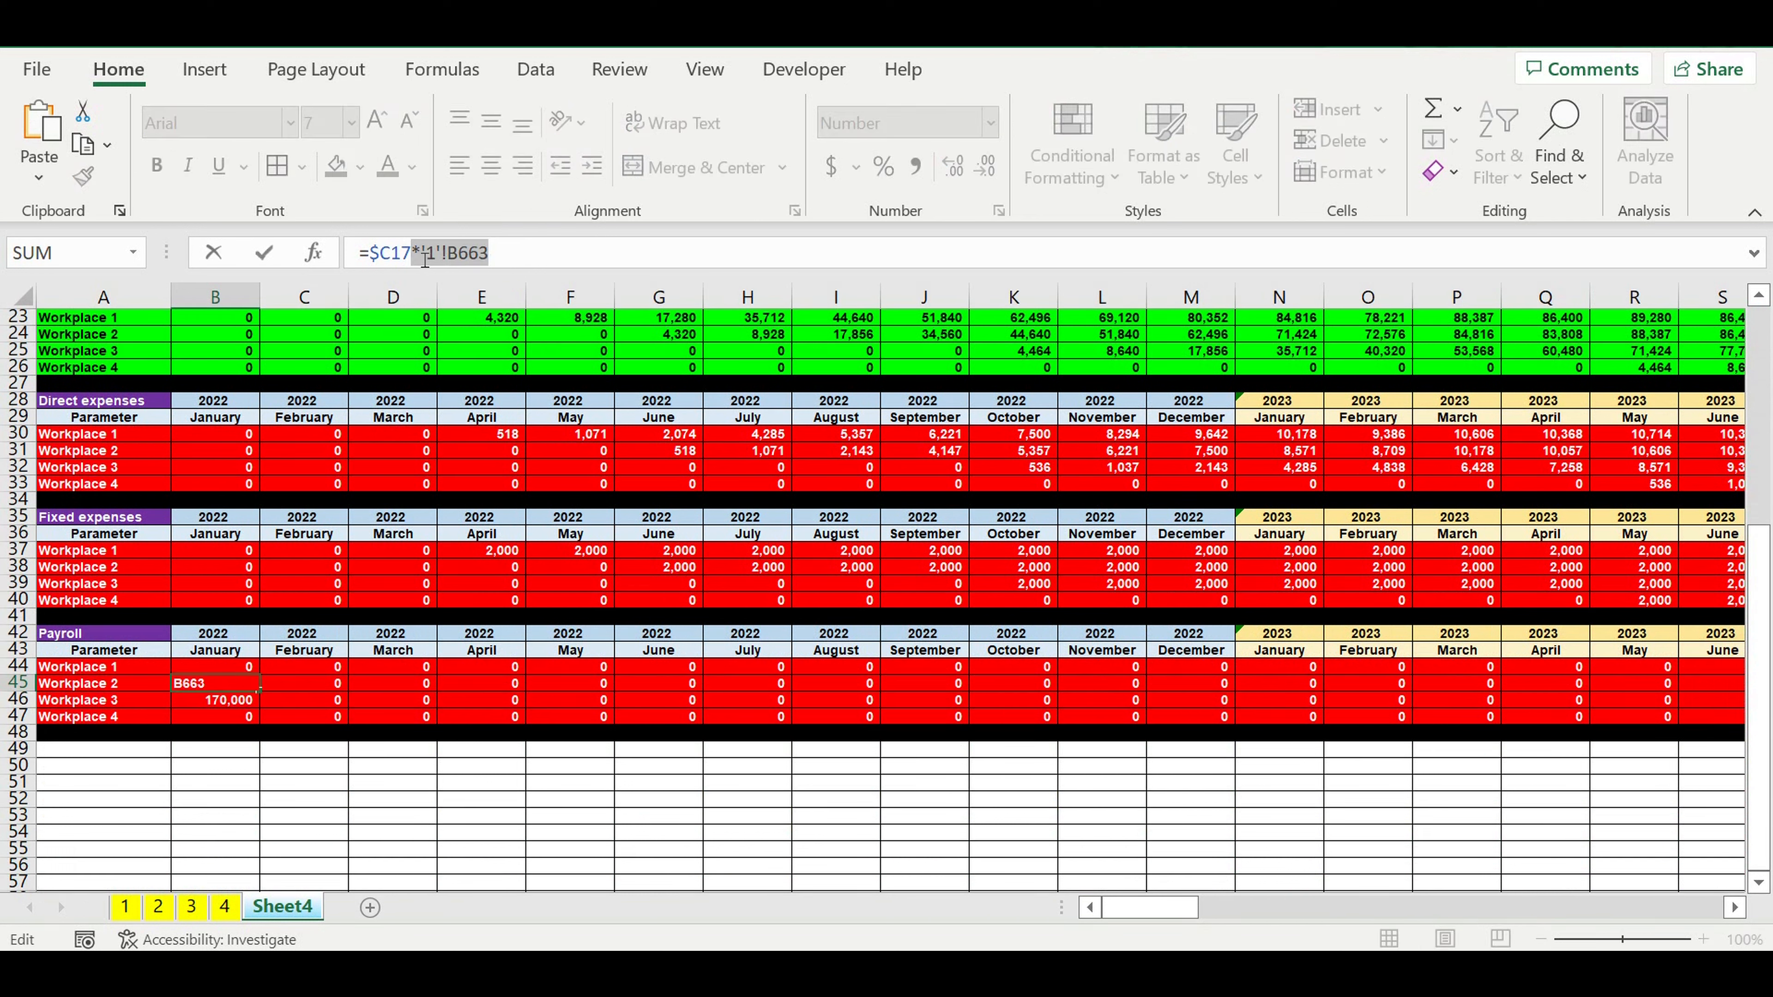
key(ctrl+v)
double_click(432, 254)
text(2)
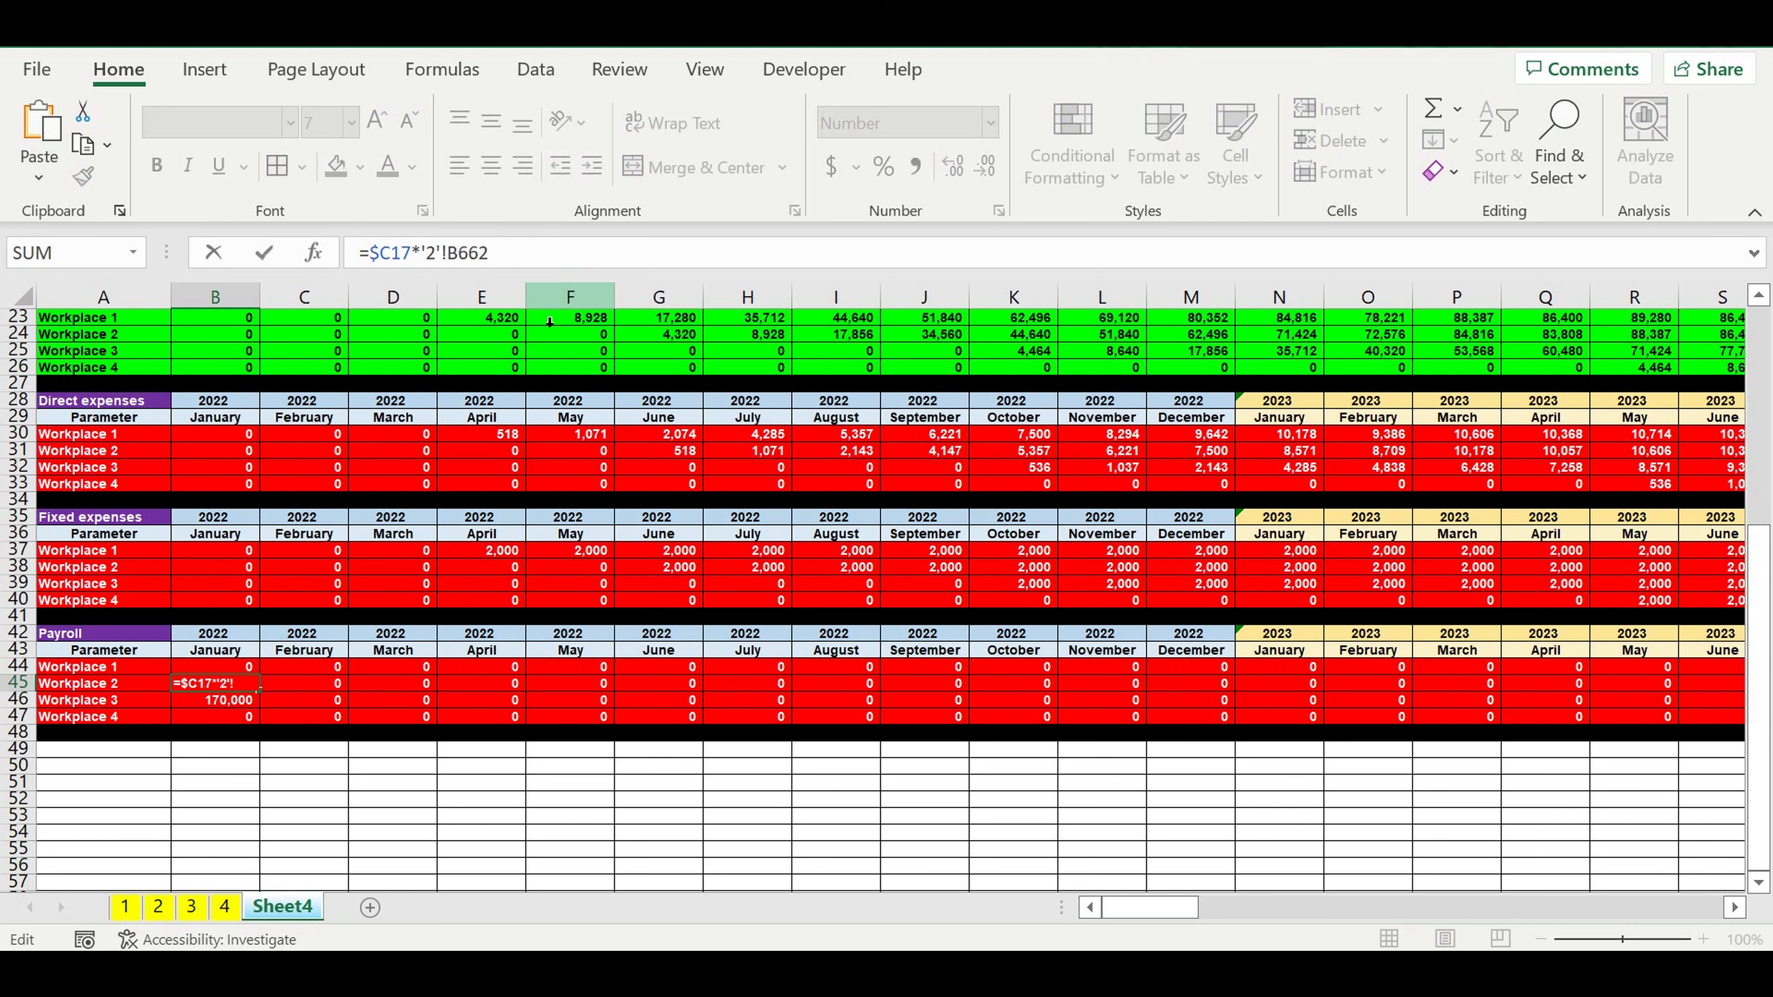
key(Return)
Replace the sheet reference in Workplace 3's January payroll formula in B46 with '3'!B662.
click(493, 255)
drag(492, 255, 426, 260)
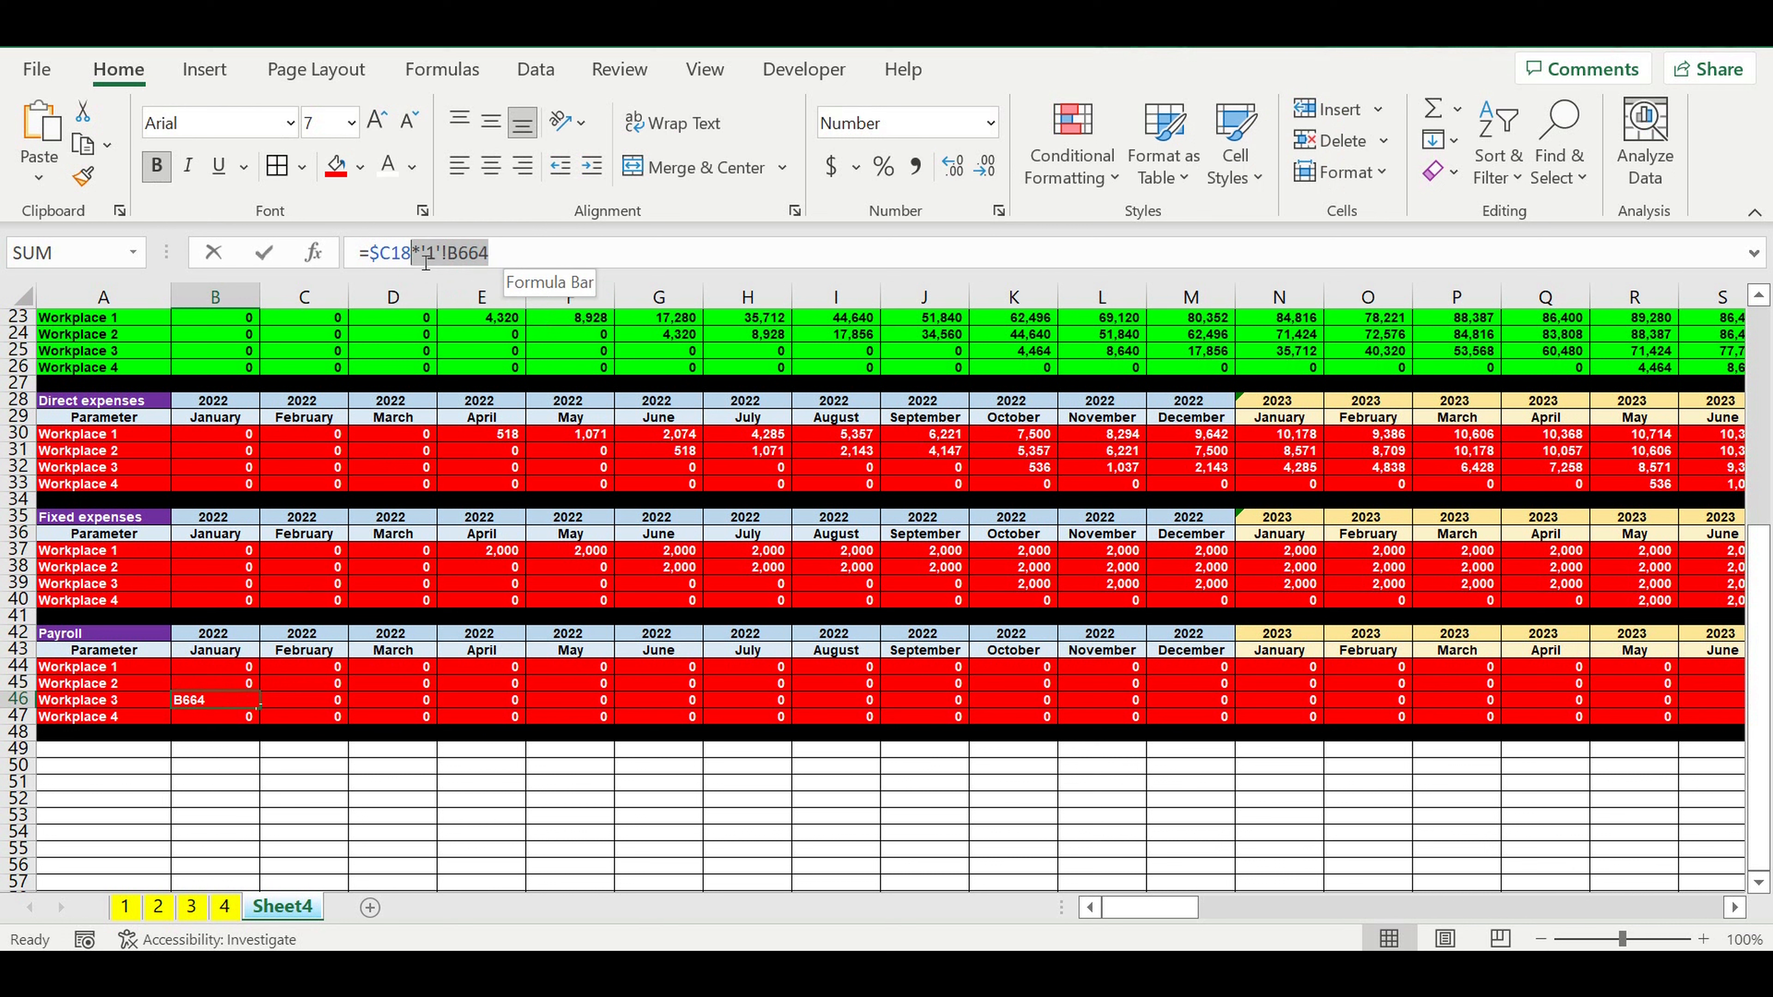
text(*'1'!B662)
double_click(447, 253)
text(3)
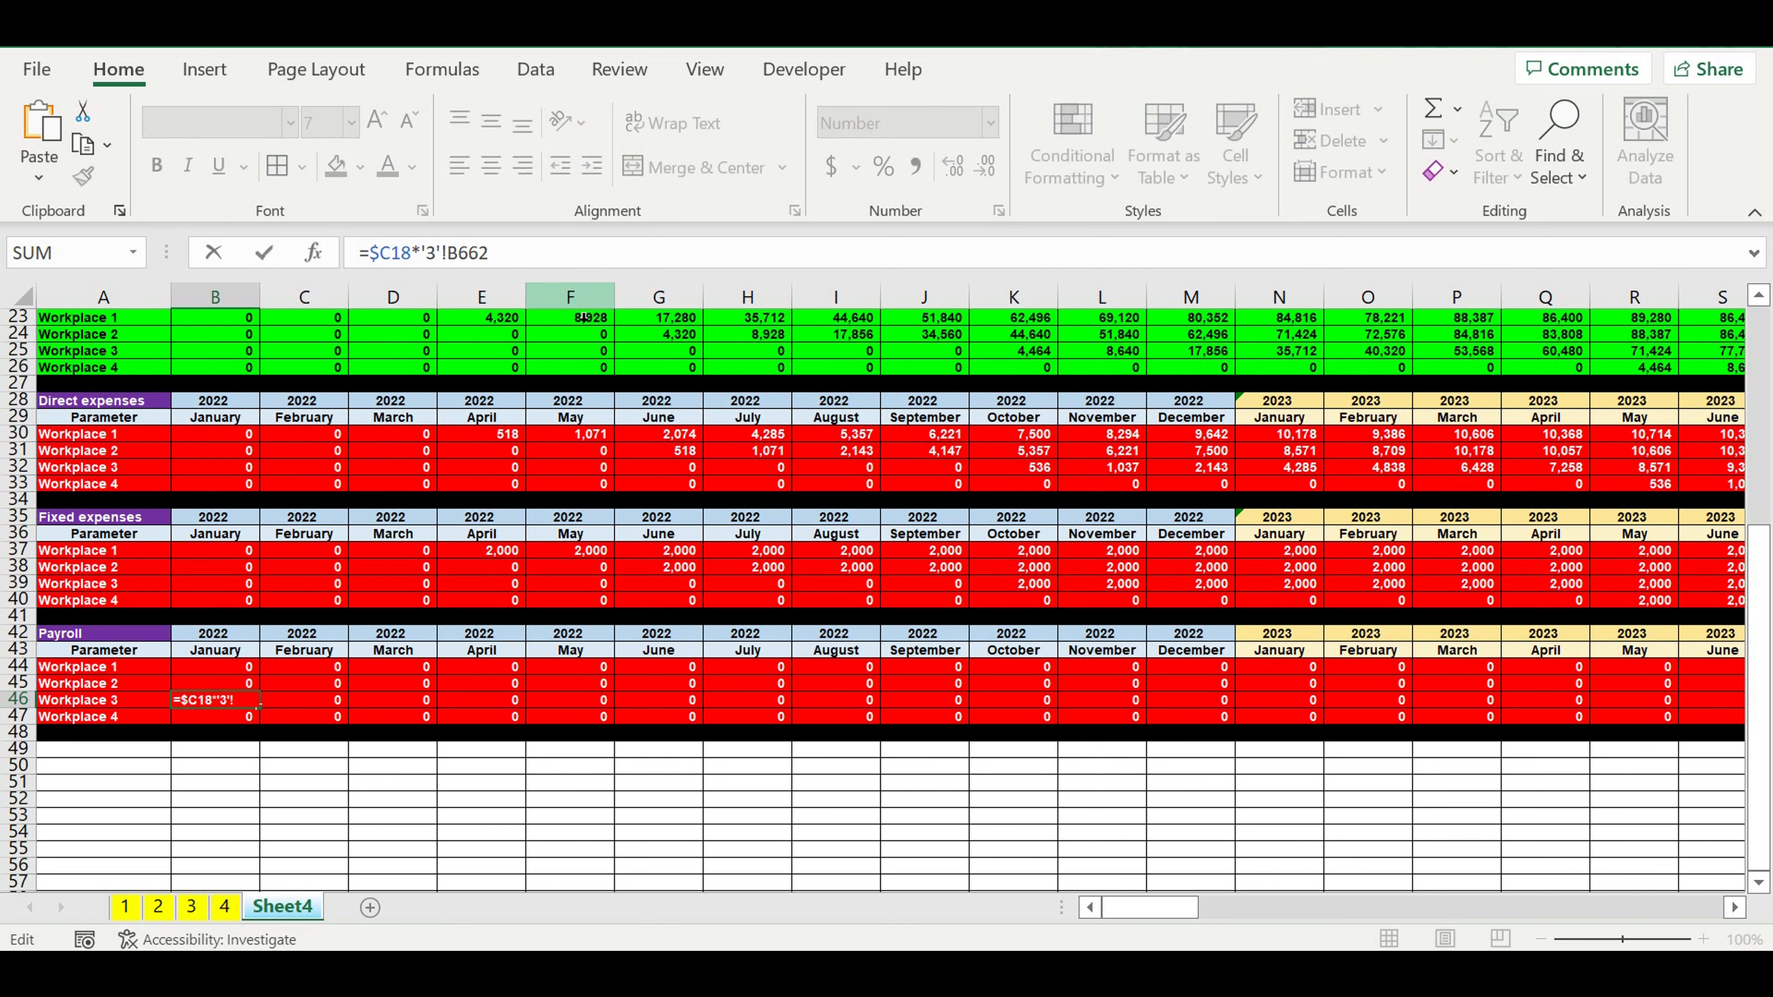
key(Return)
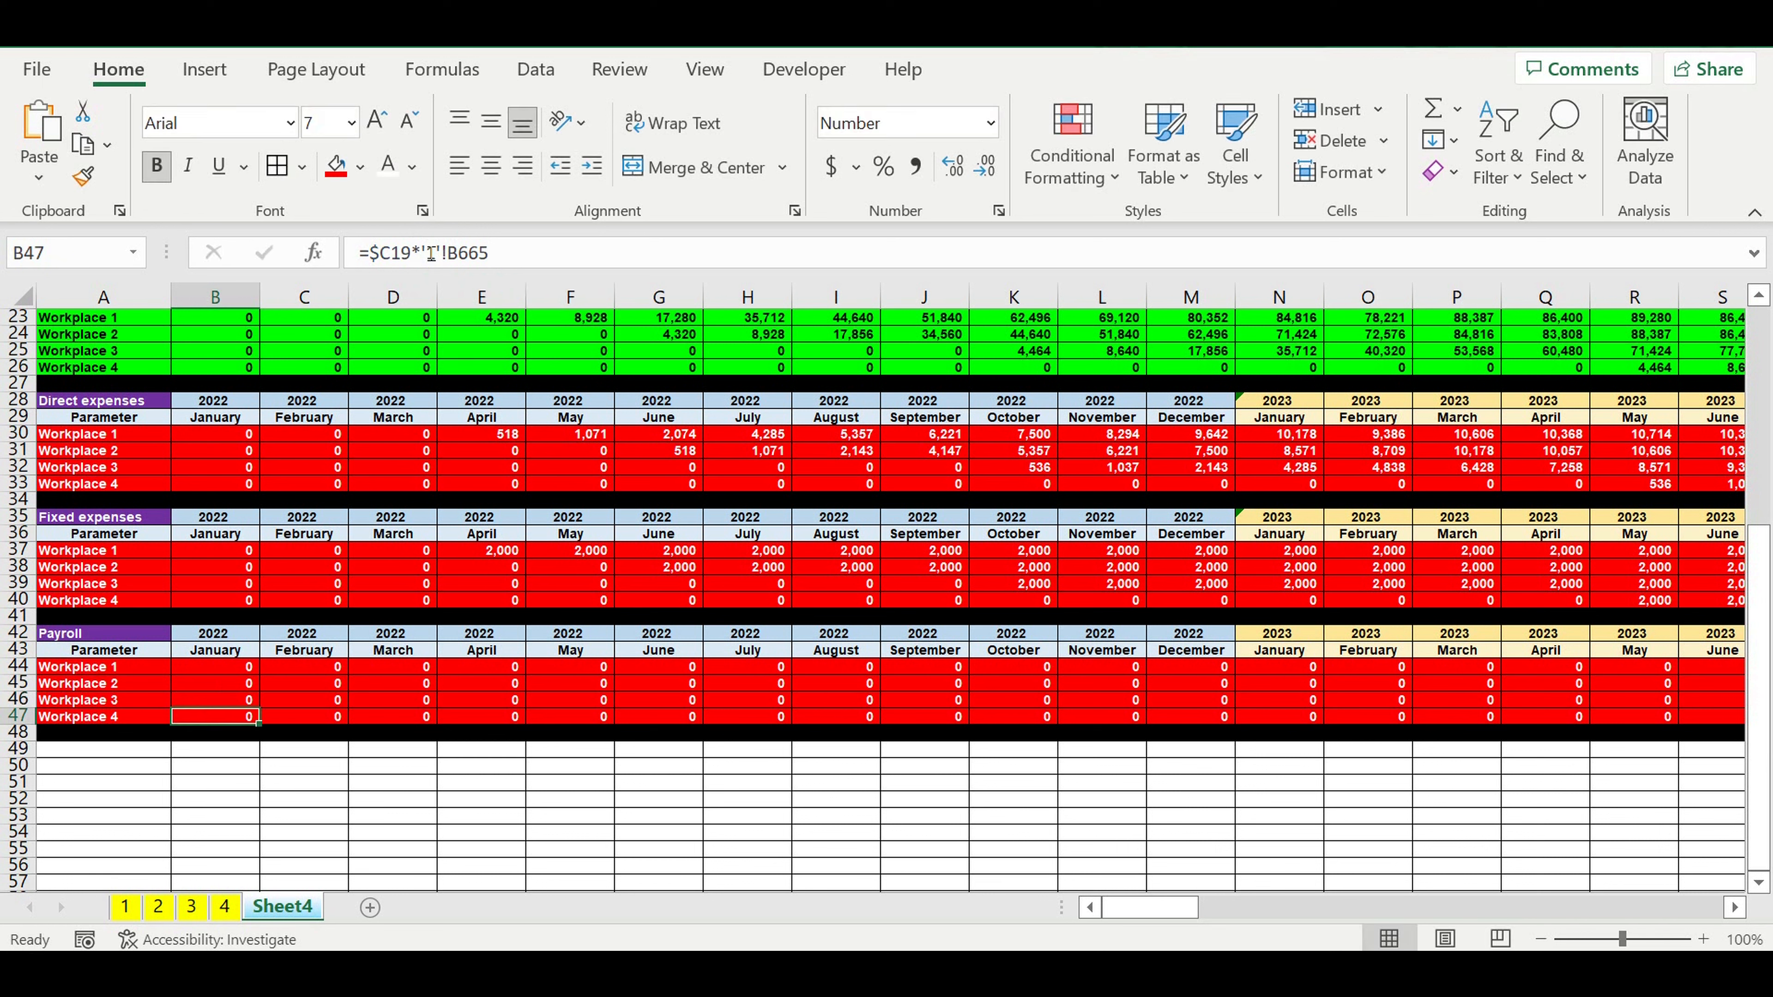
Replace the sheet reference in Workplace 4's payroll formula in B47 with '4'!B662, and fill B44:B47 across all the months.
drag(518, 262, 408, 264)
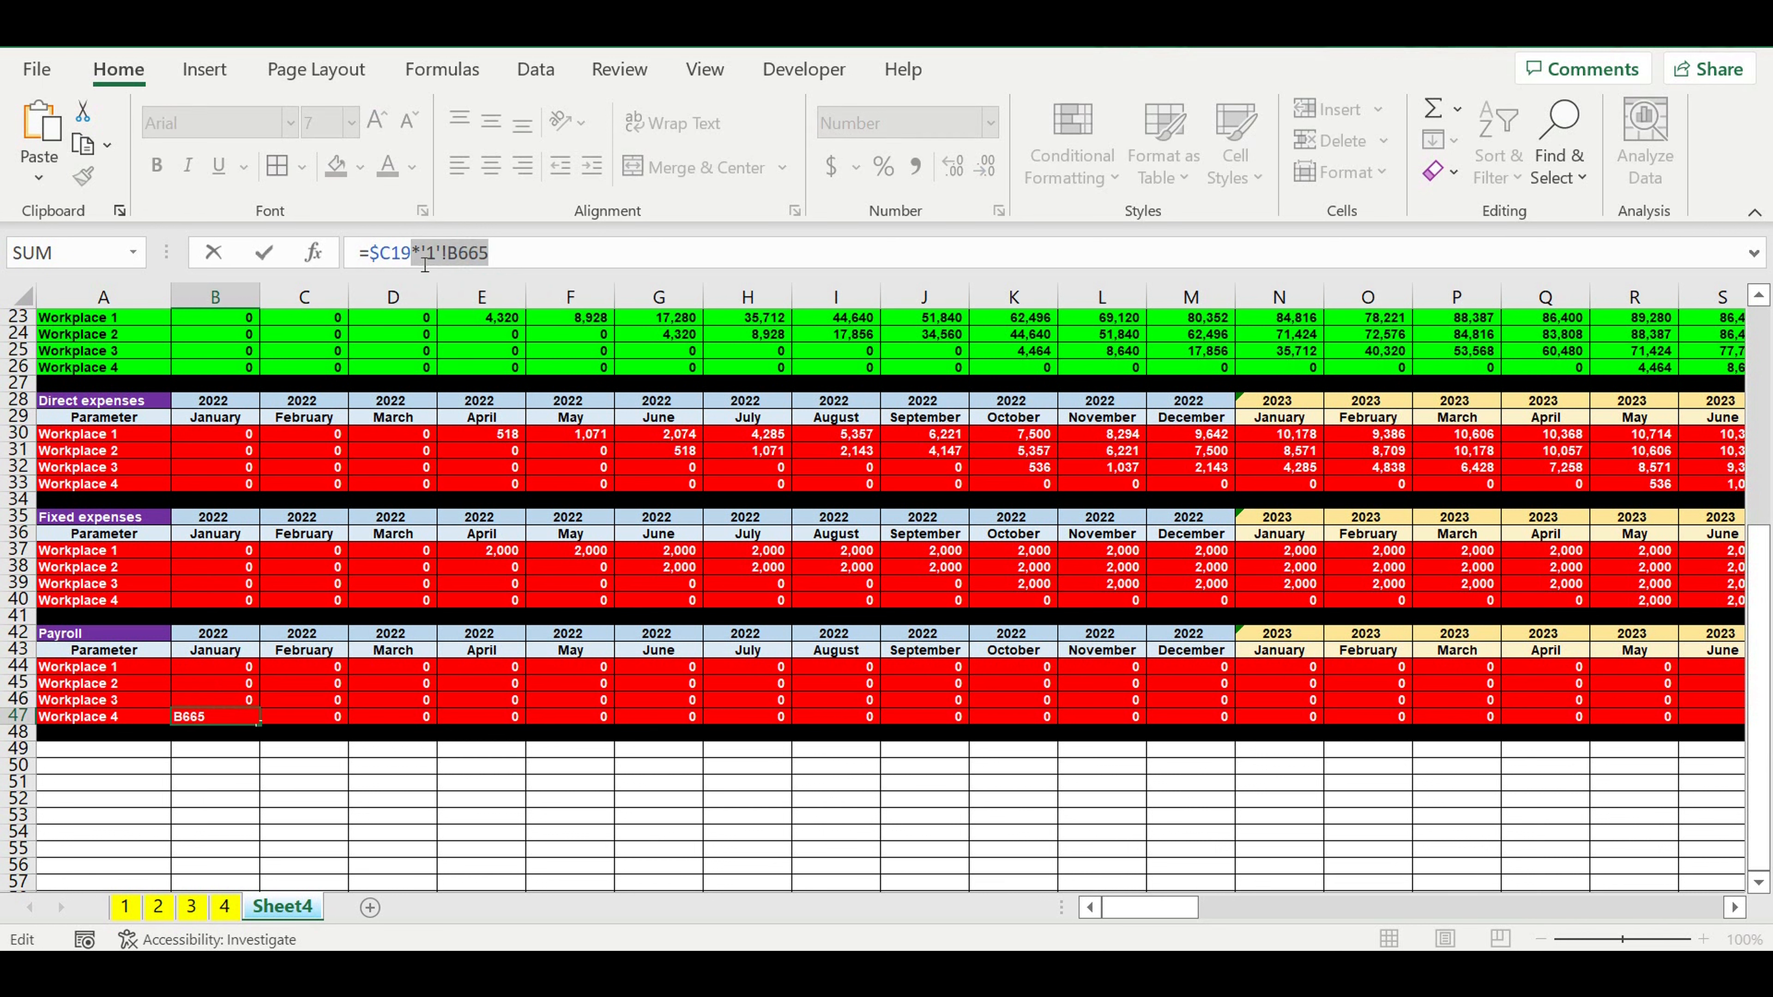
text(*'1'!B662)
double_click(431, 253)
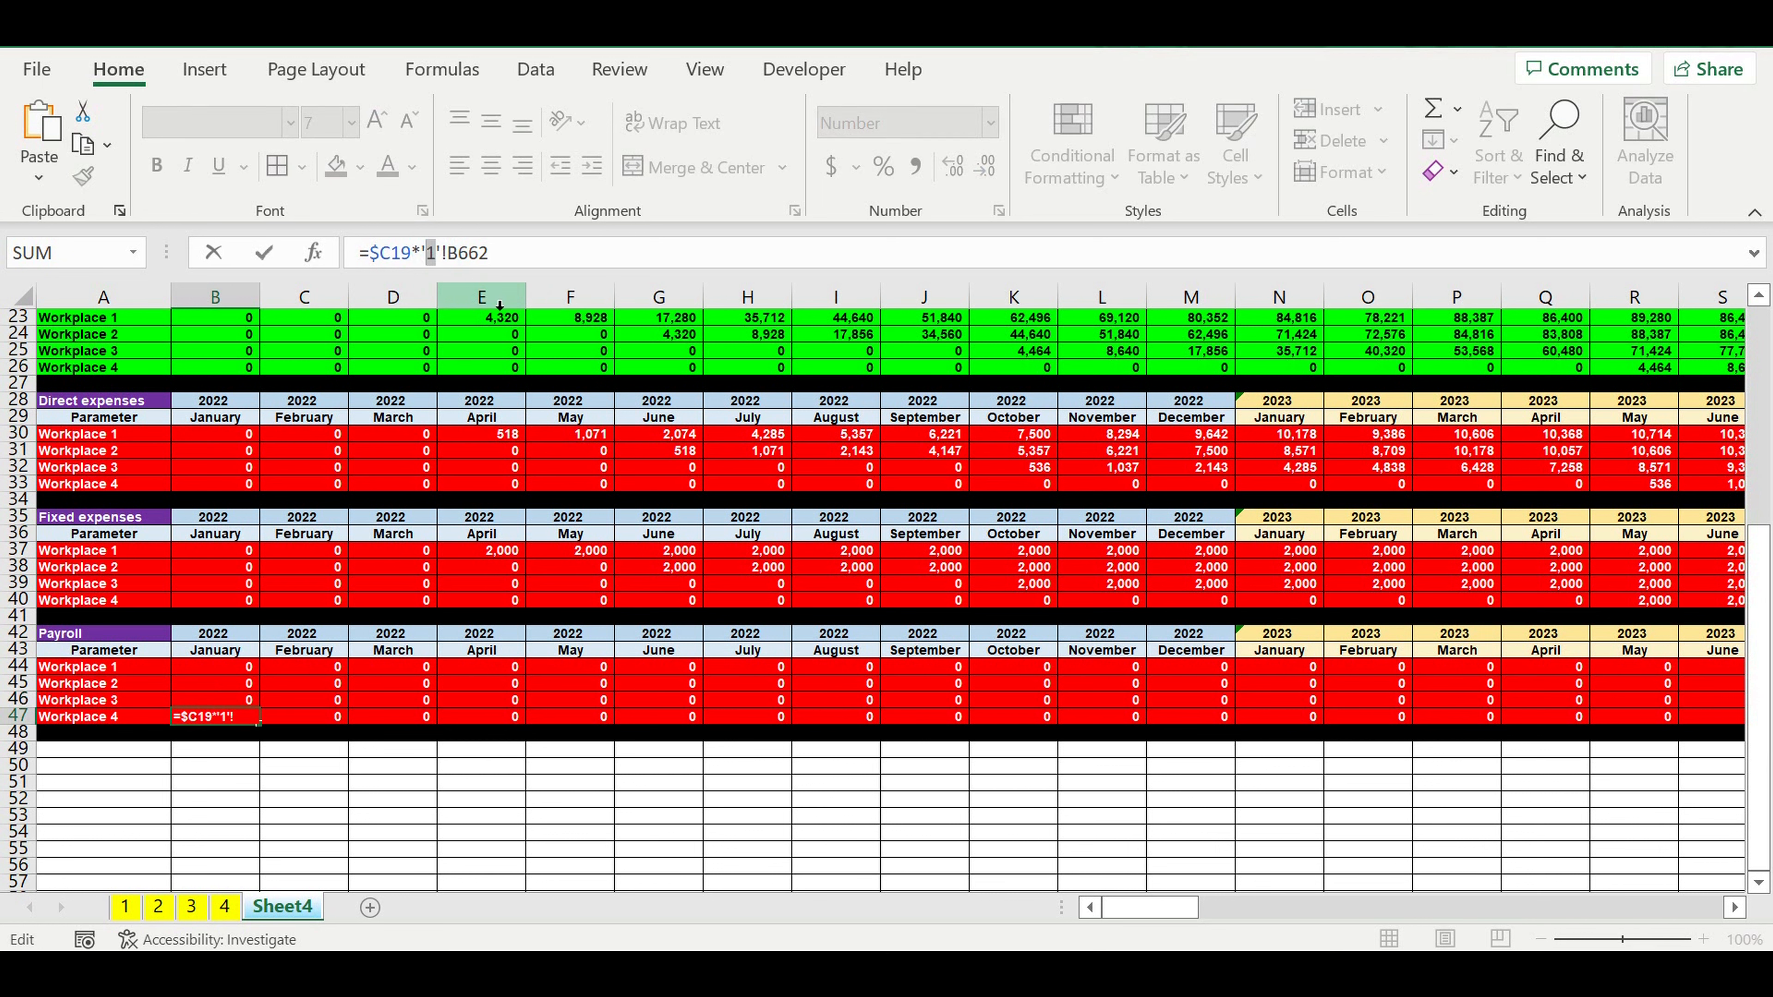
text(4)
key(Return)
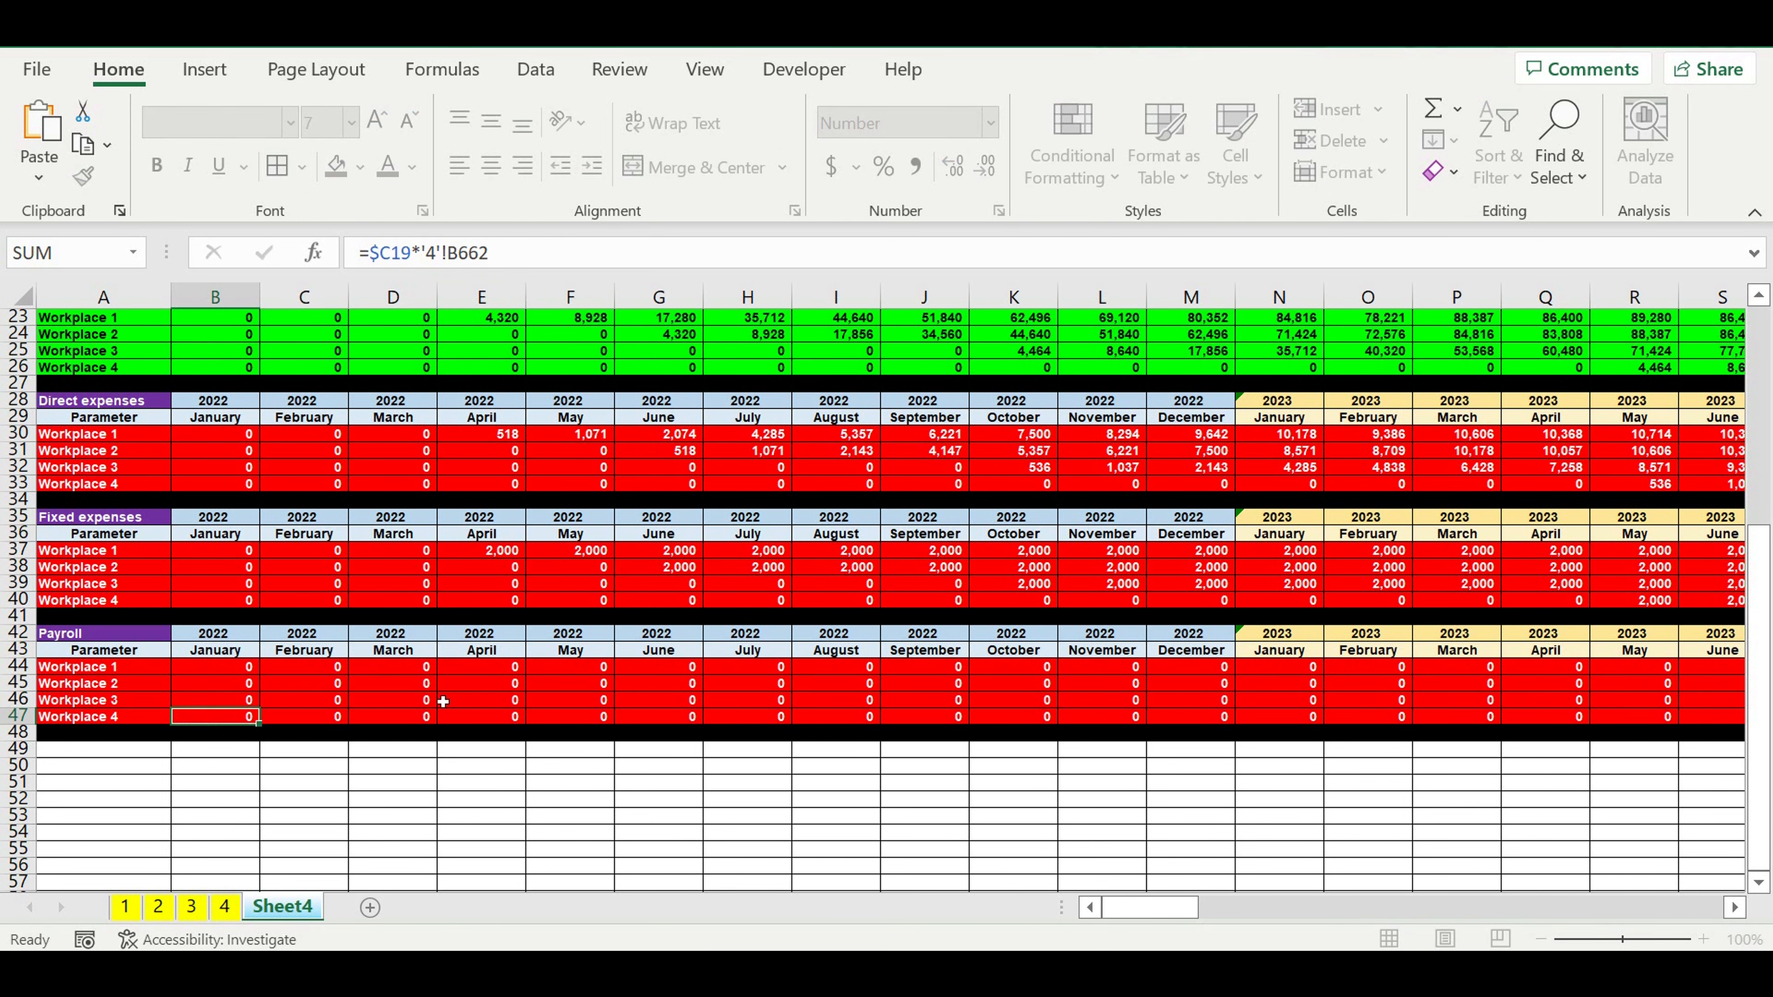
drag(230, 667, 1566, 654)
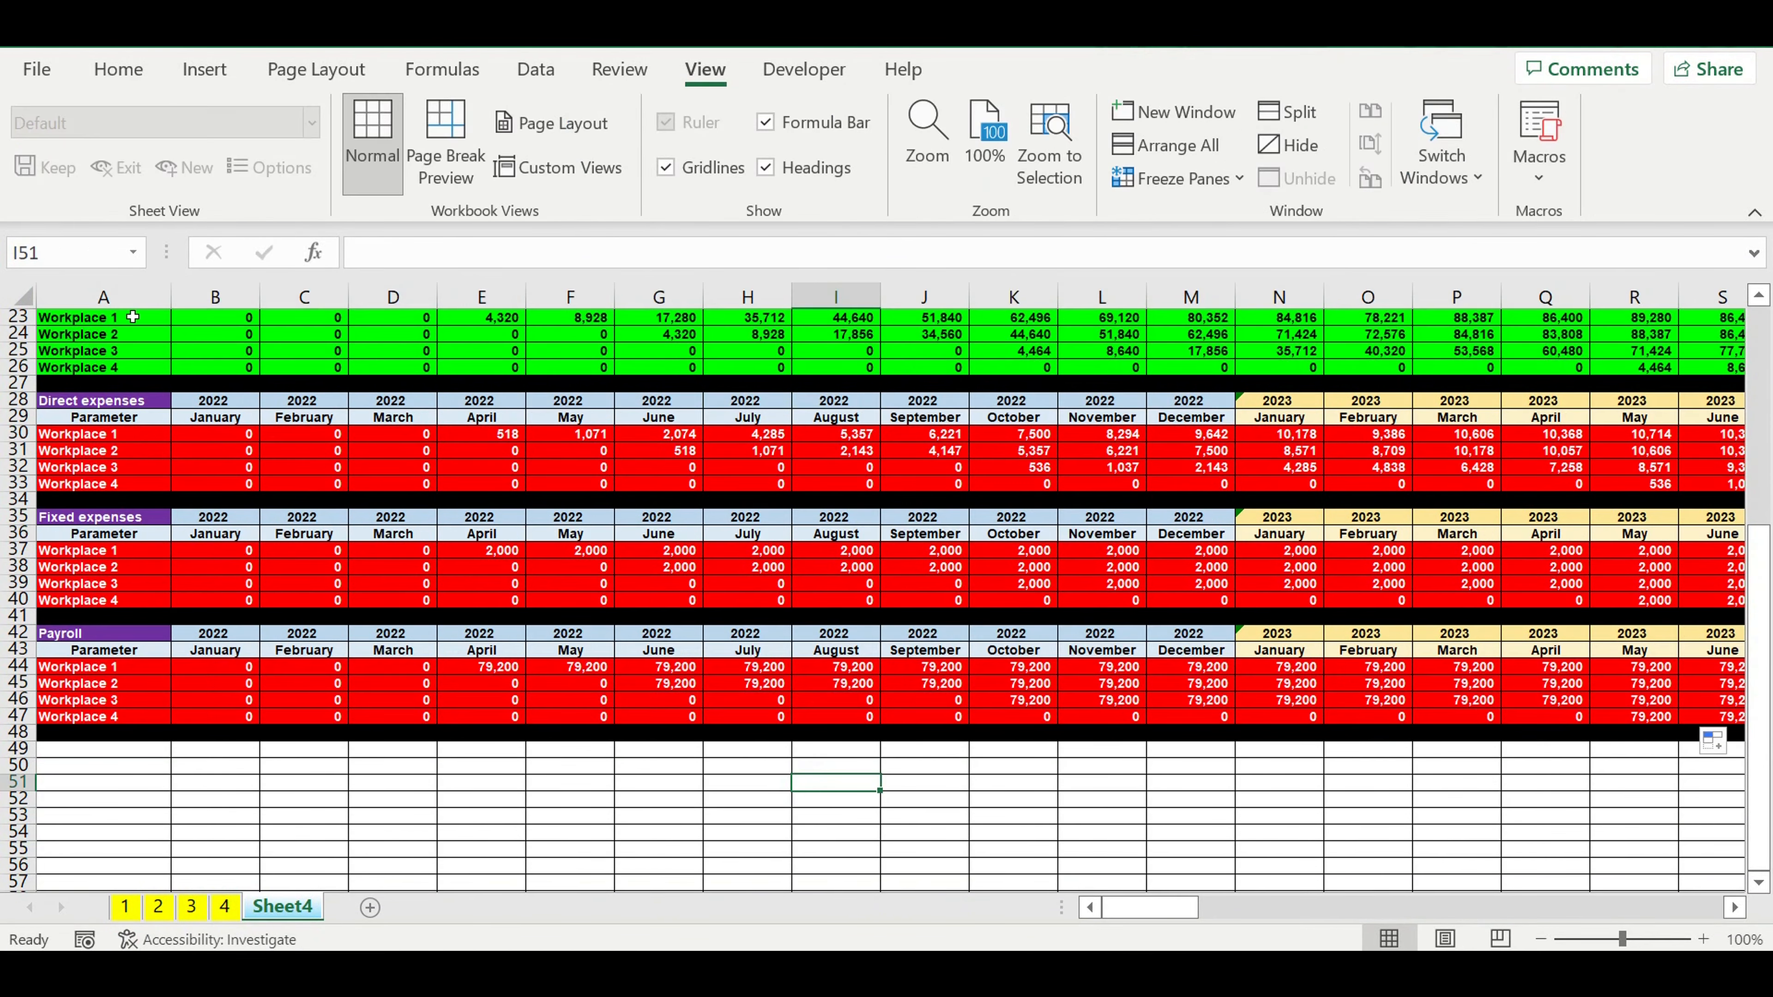
Freeze the first column of Sheet4 so the row labels stay in view.
click(138, 316)
click(1179, 178)
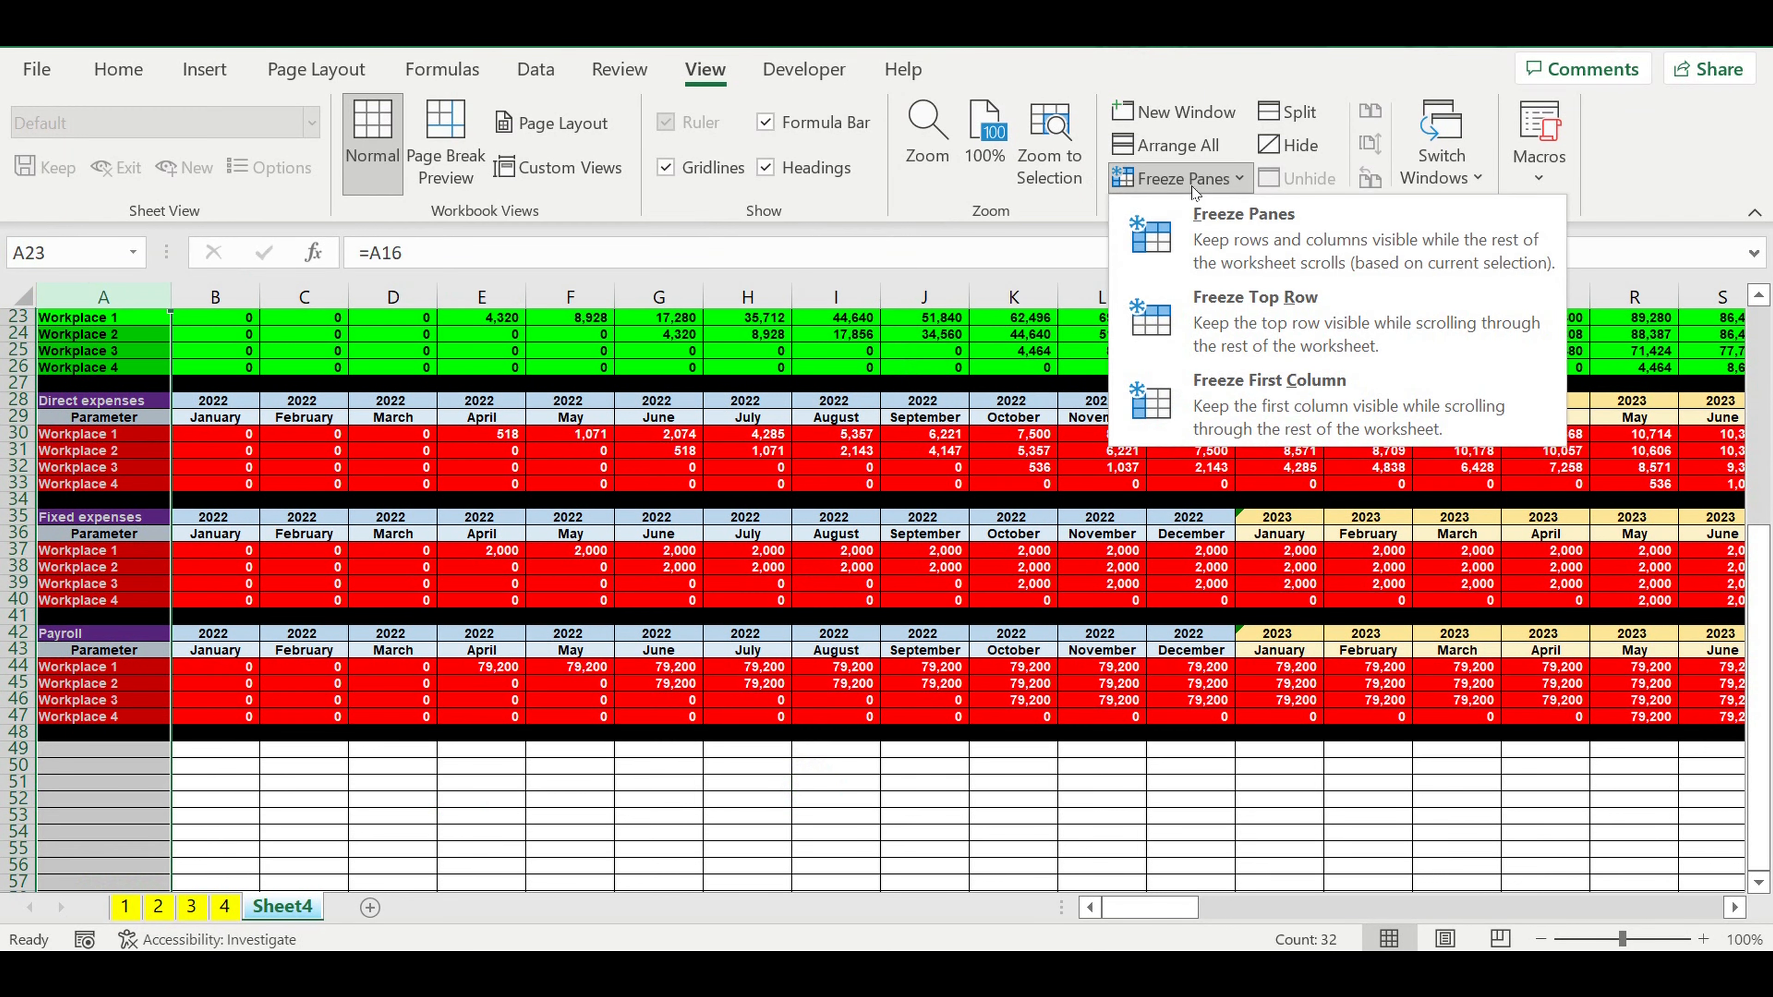
click(1238, 401)
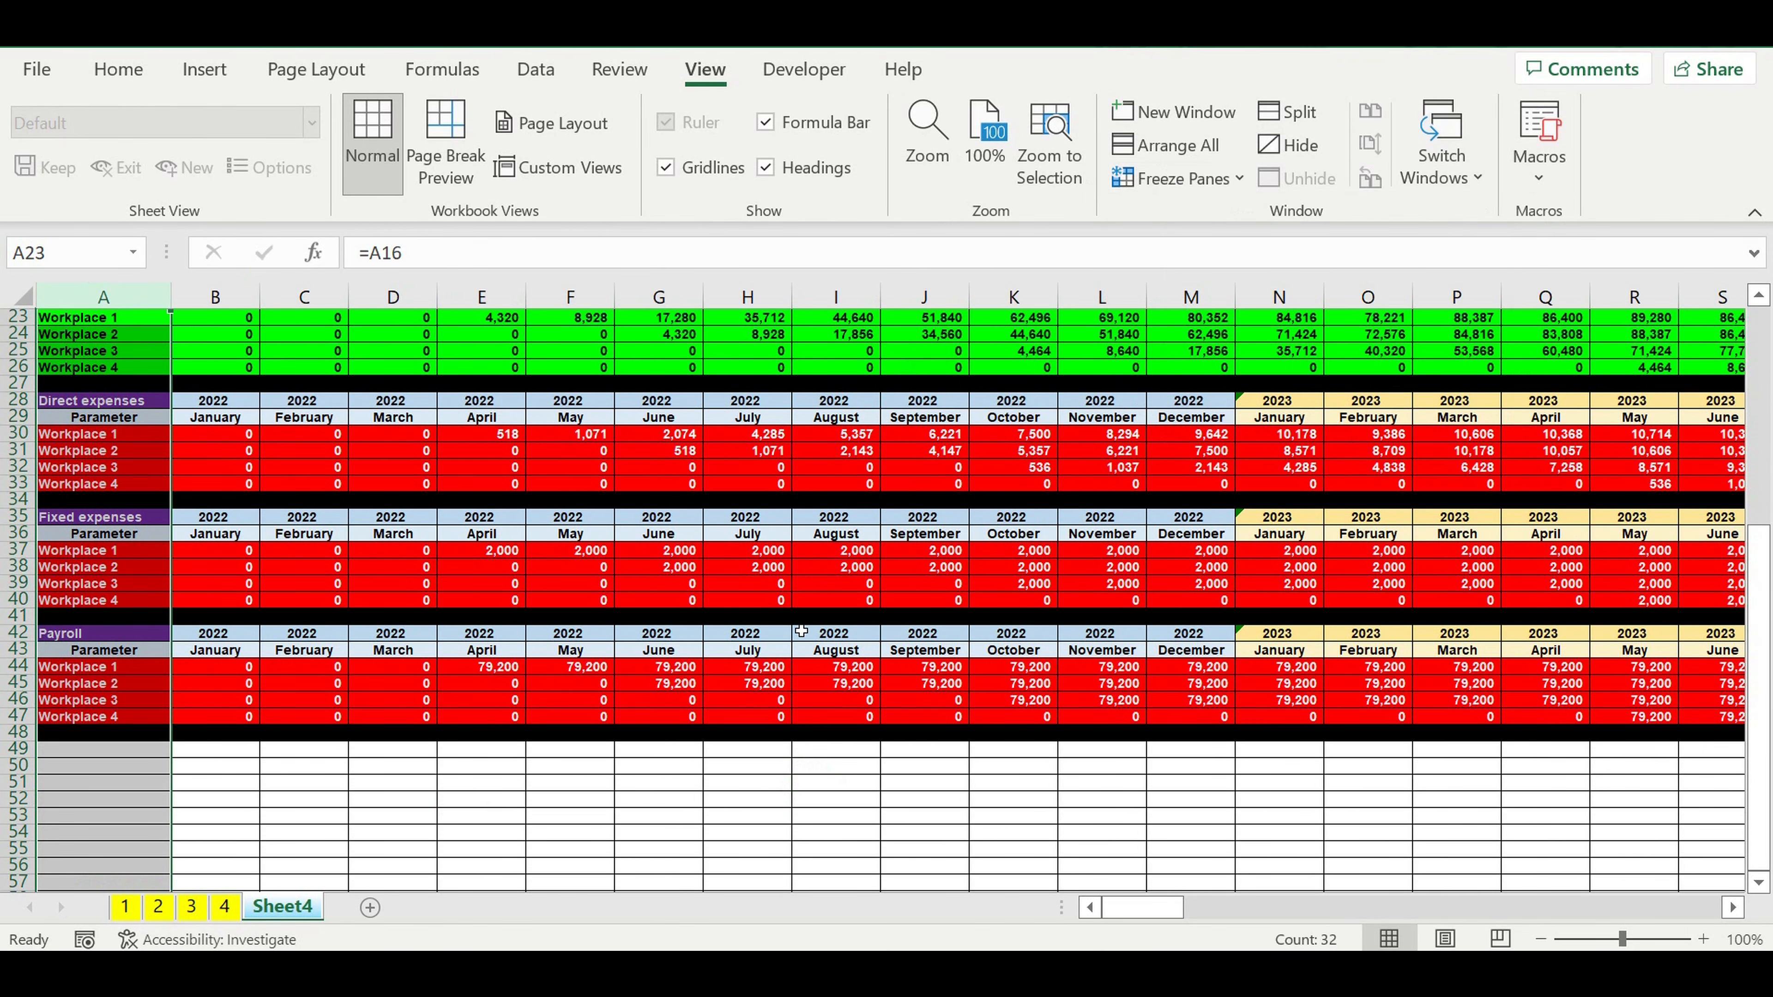
click(608, 784)
Check the Data consolidation rows on sheet 1, and duplicate Sheet4's Payroll block from rows 42:48 directly below it at row 49.
click(126, 916)
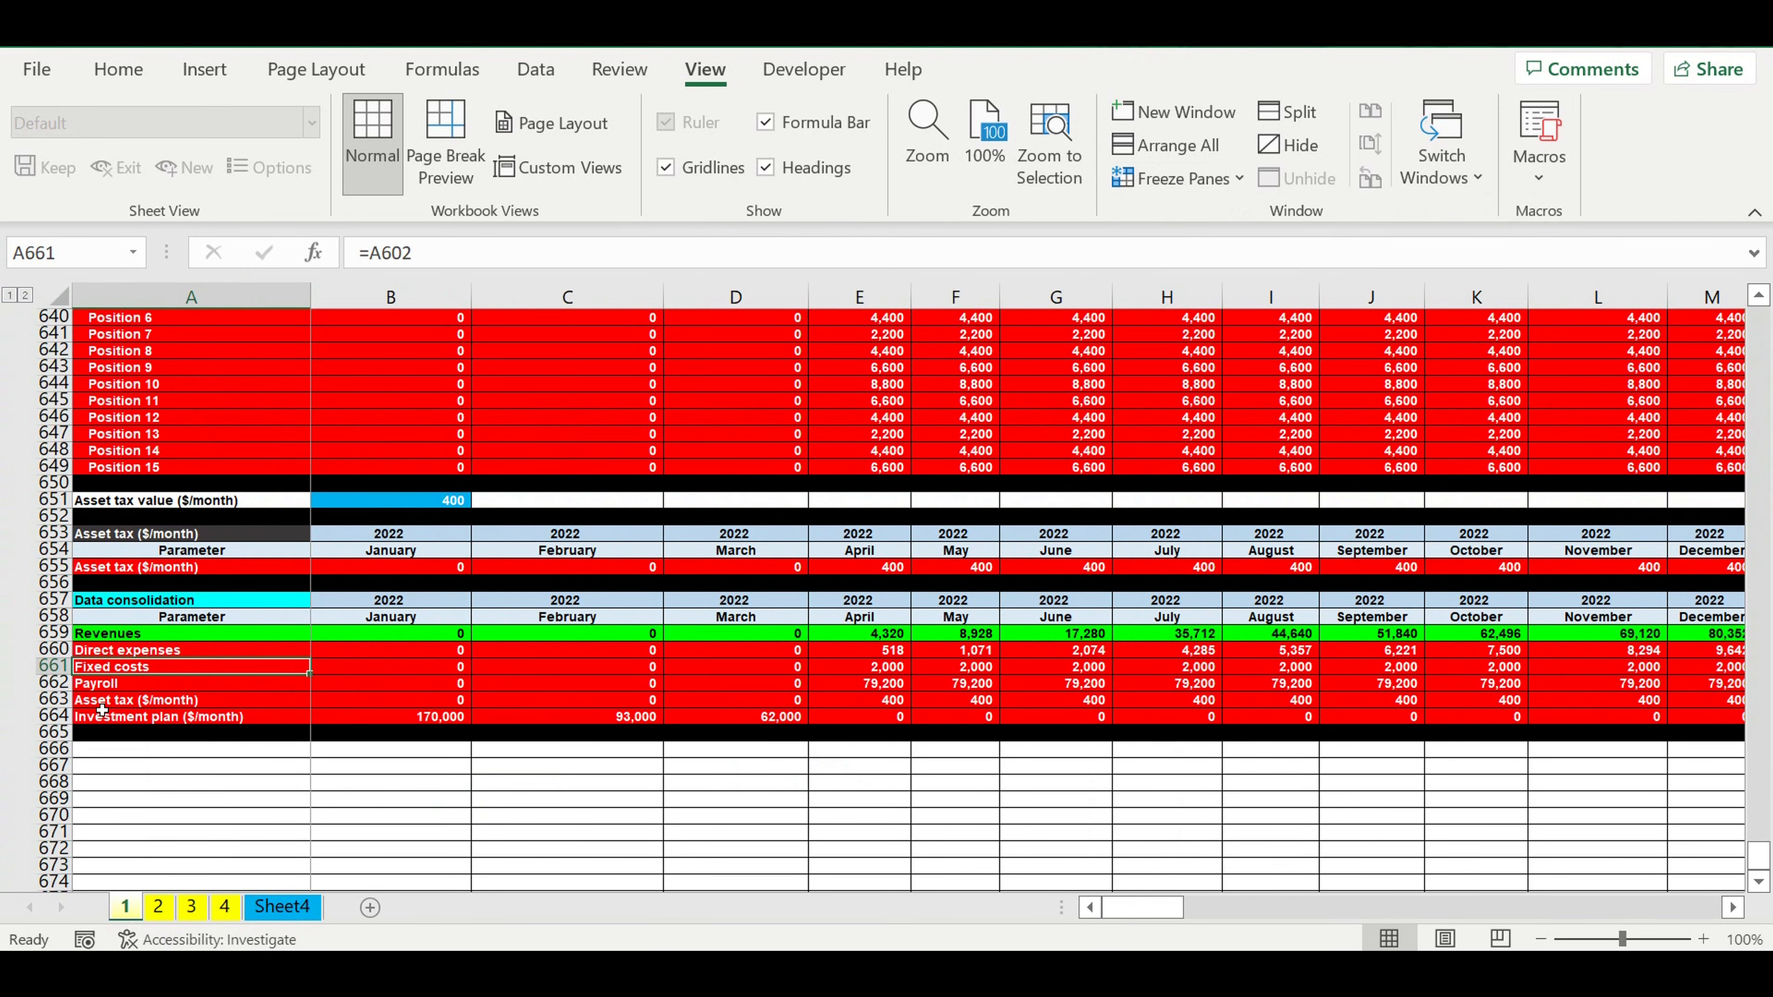
click(292, 909)
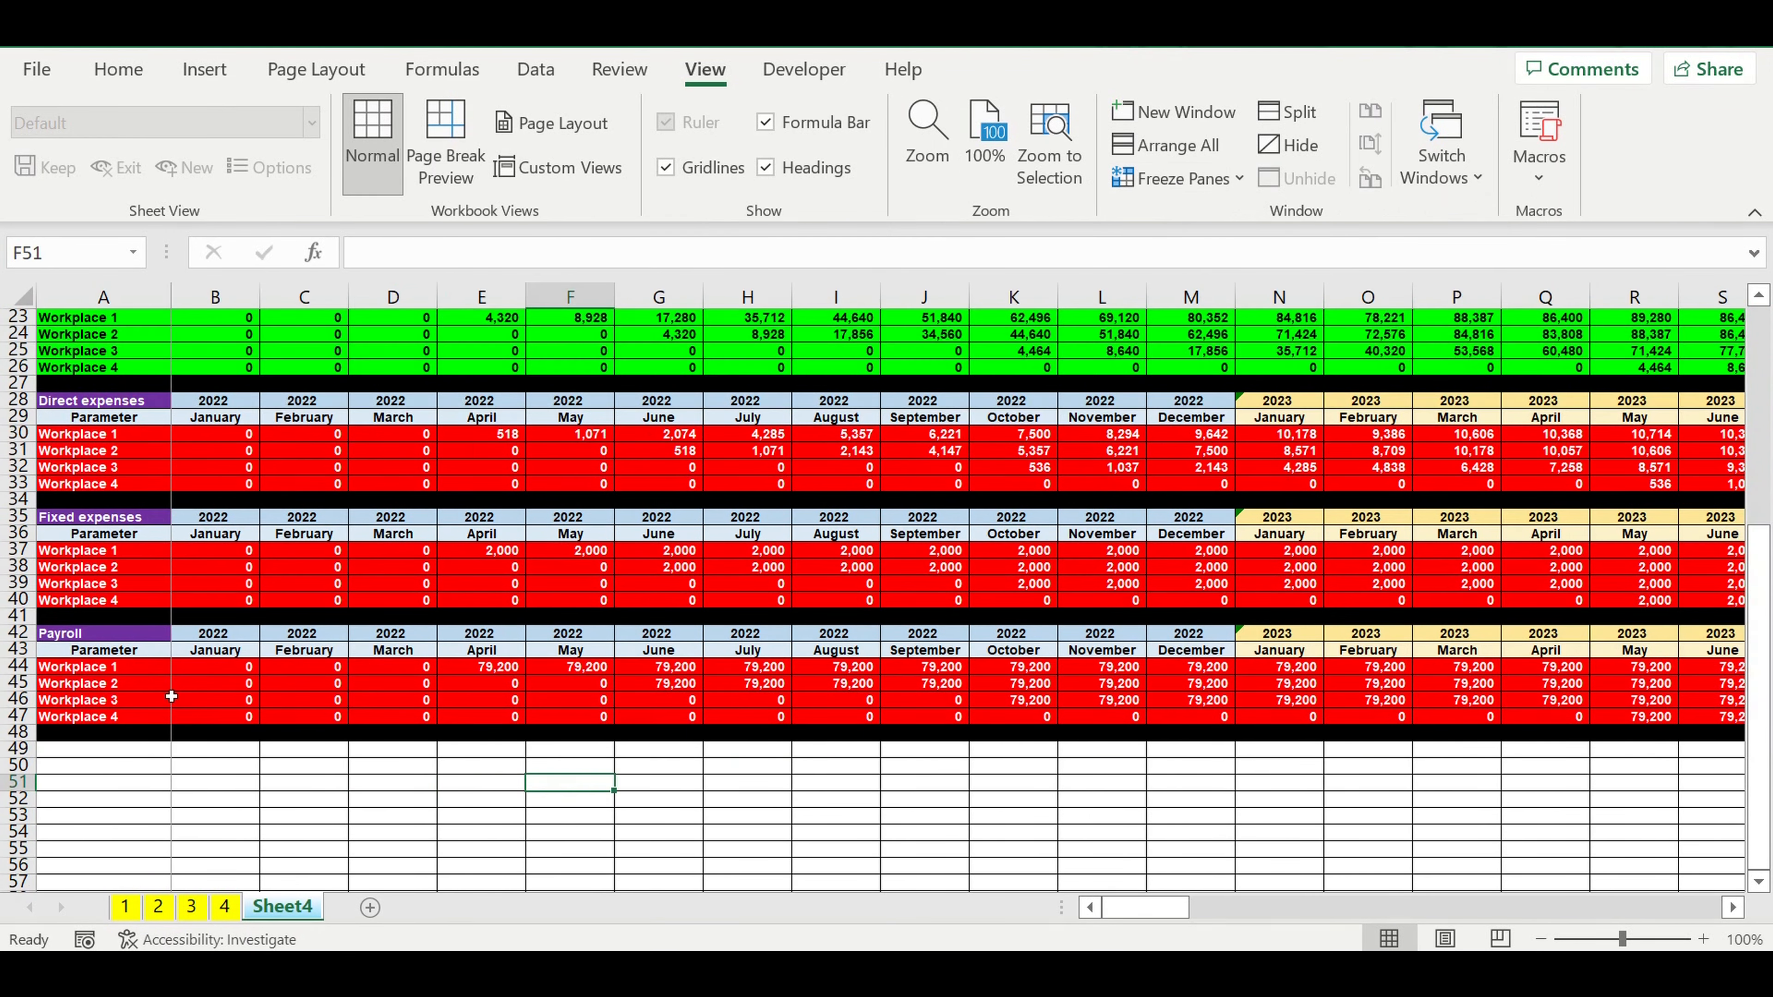
click(166, 698)
drag(15, 634, 24, 748)
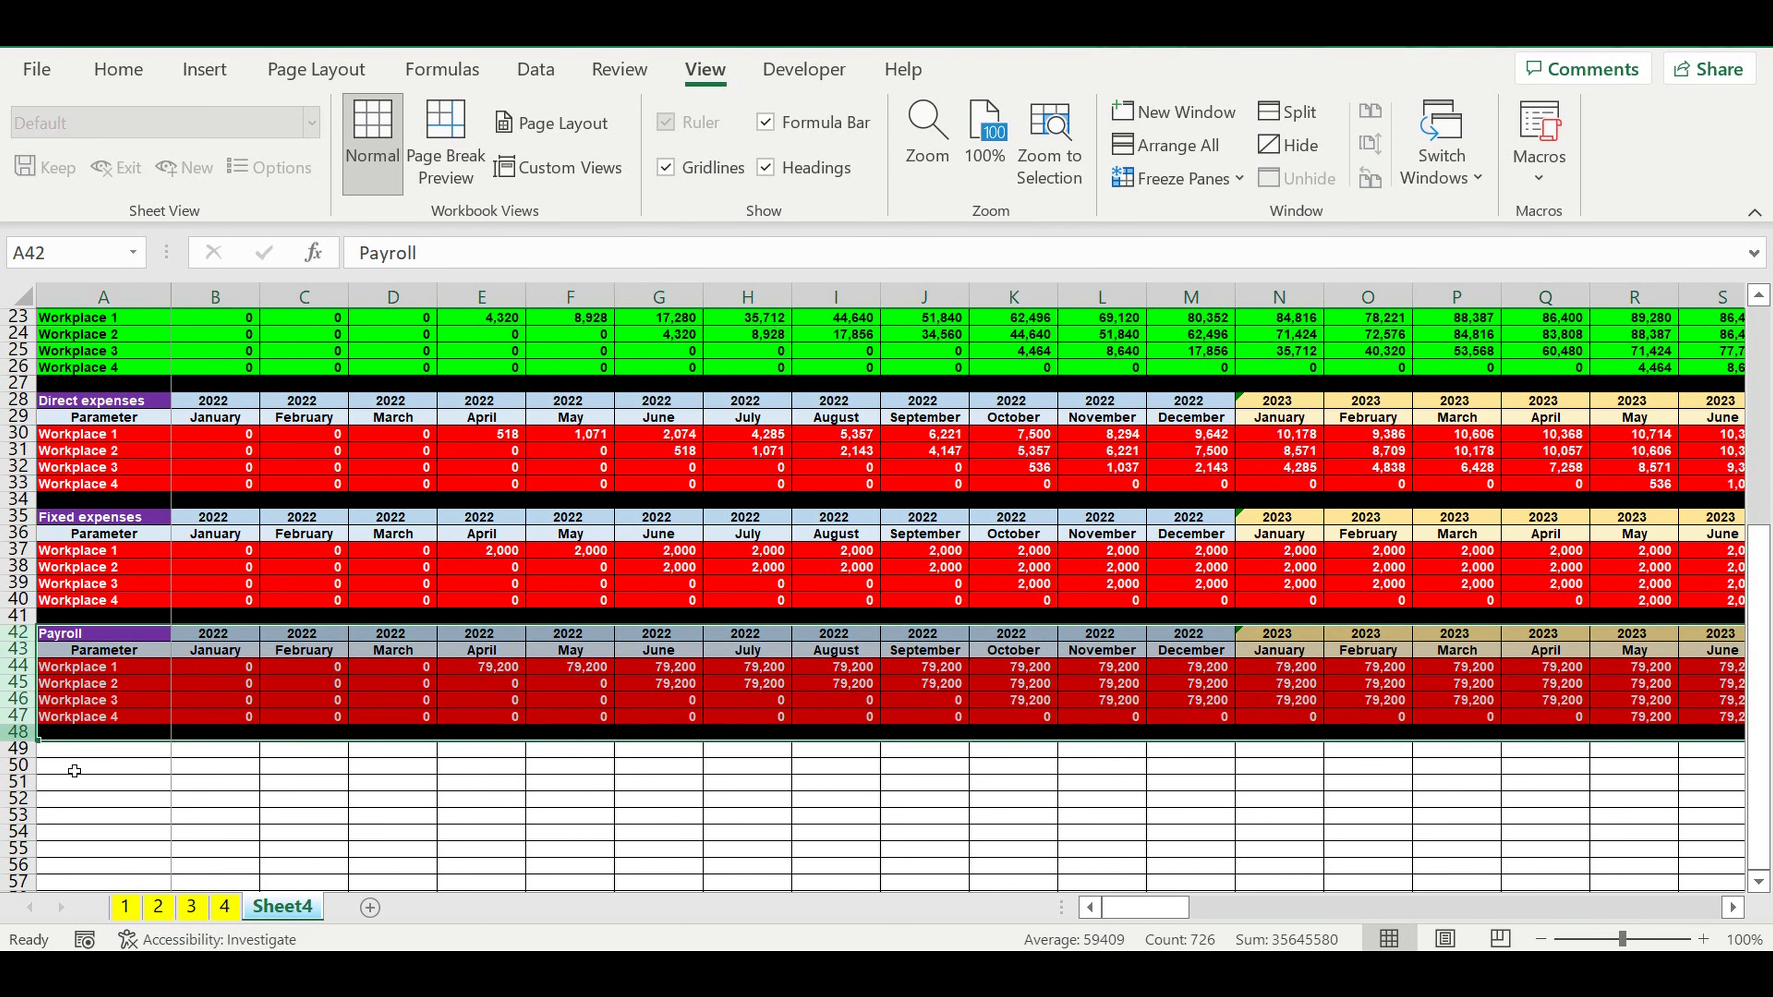
key(ctrl+c)
click(105, 746)
key(ctrl+v)
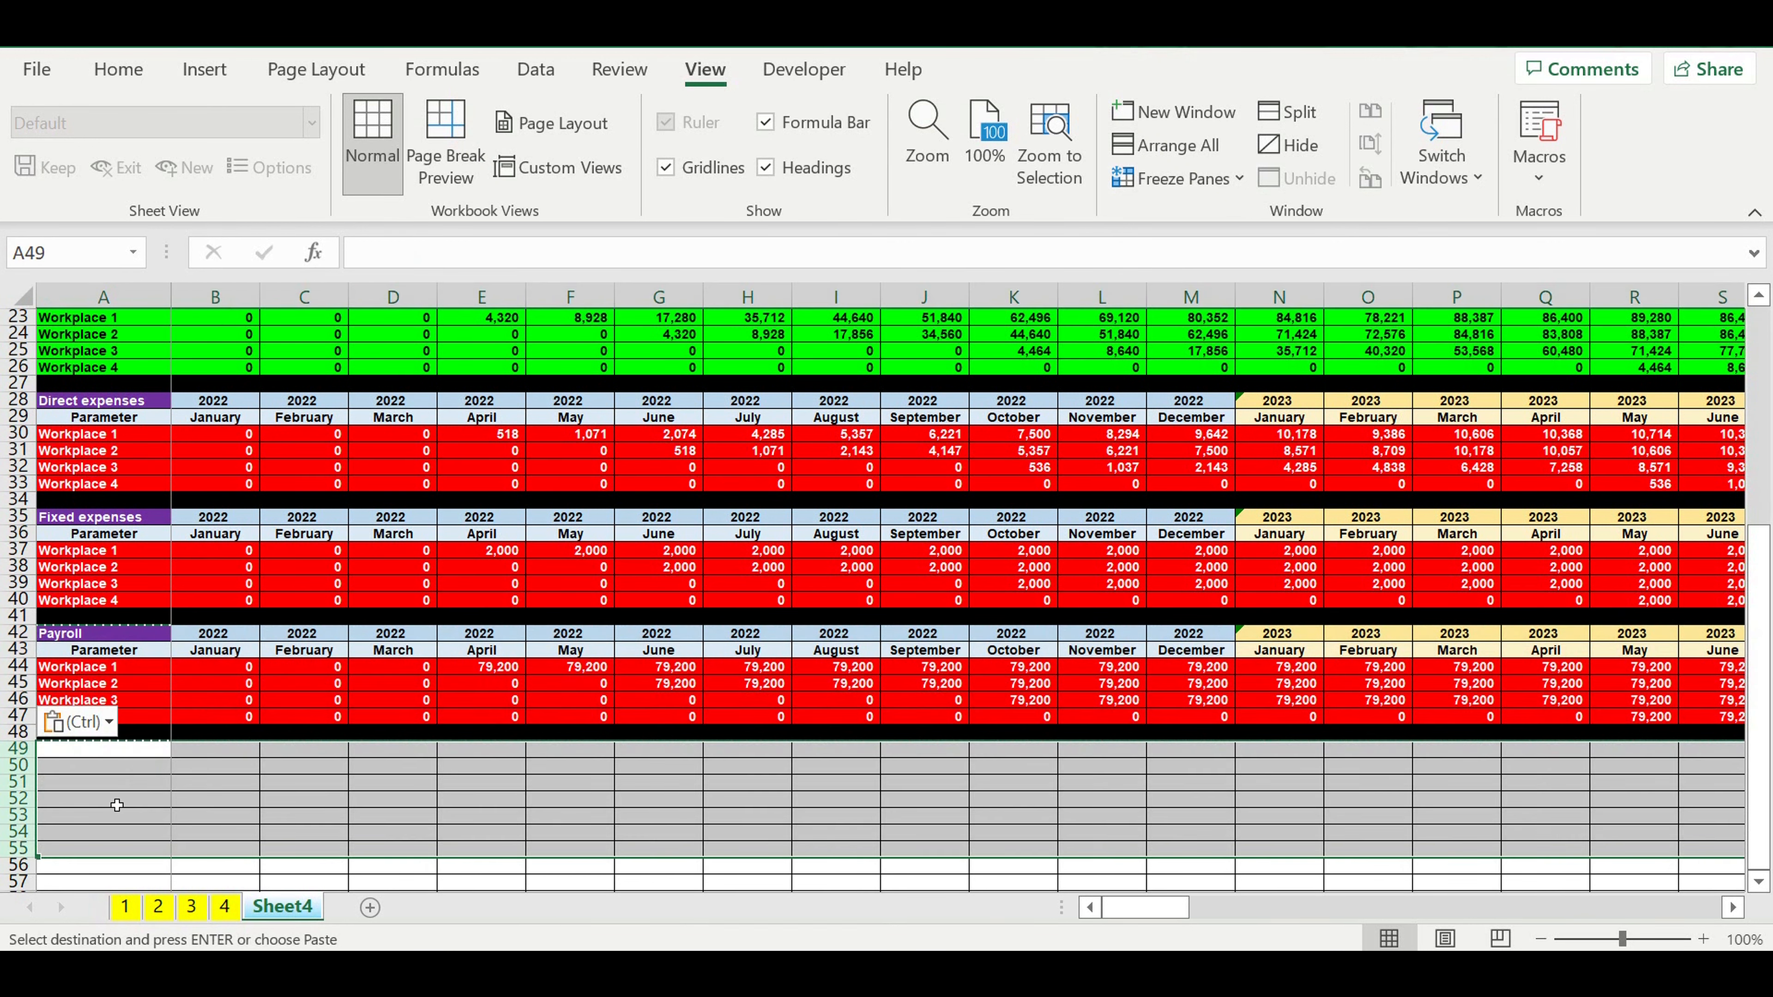
click(117, 803)
Retitle the duplicated block's heading in A49 as Asset tax.
click(99, 753)
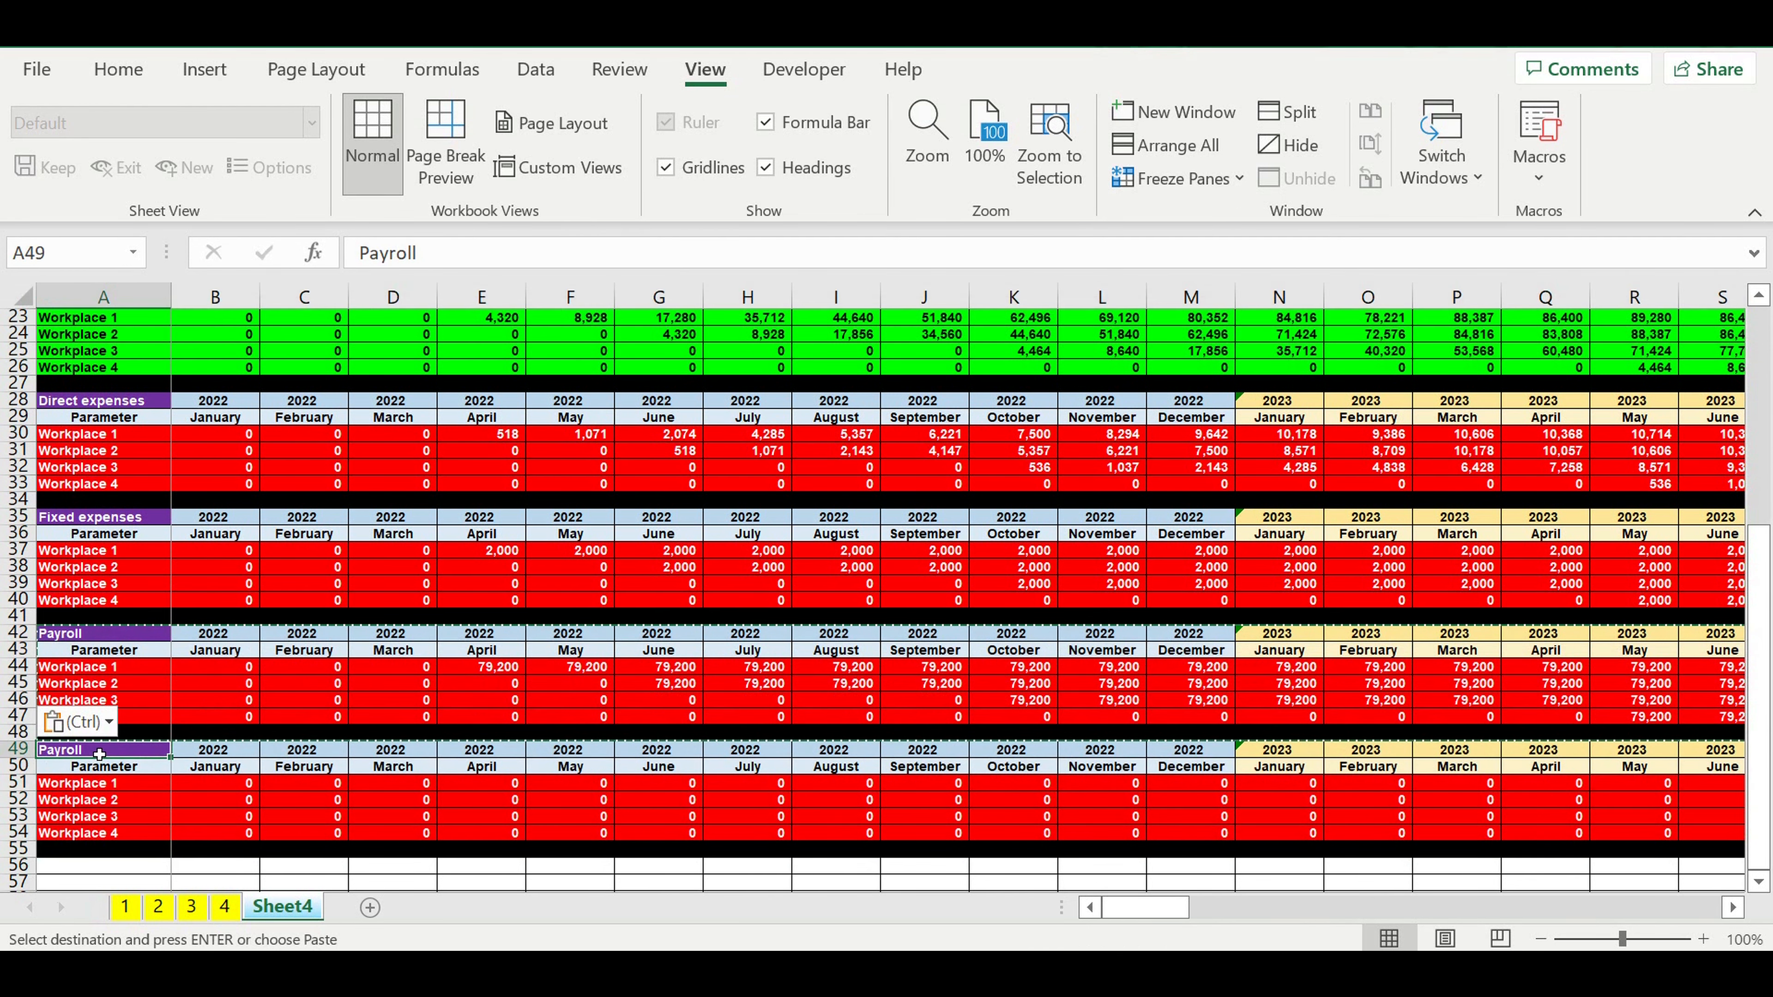
key(Escape)
text(Asset tax)
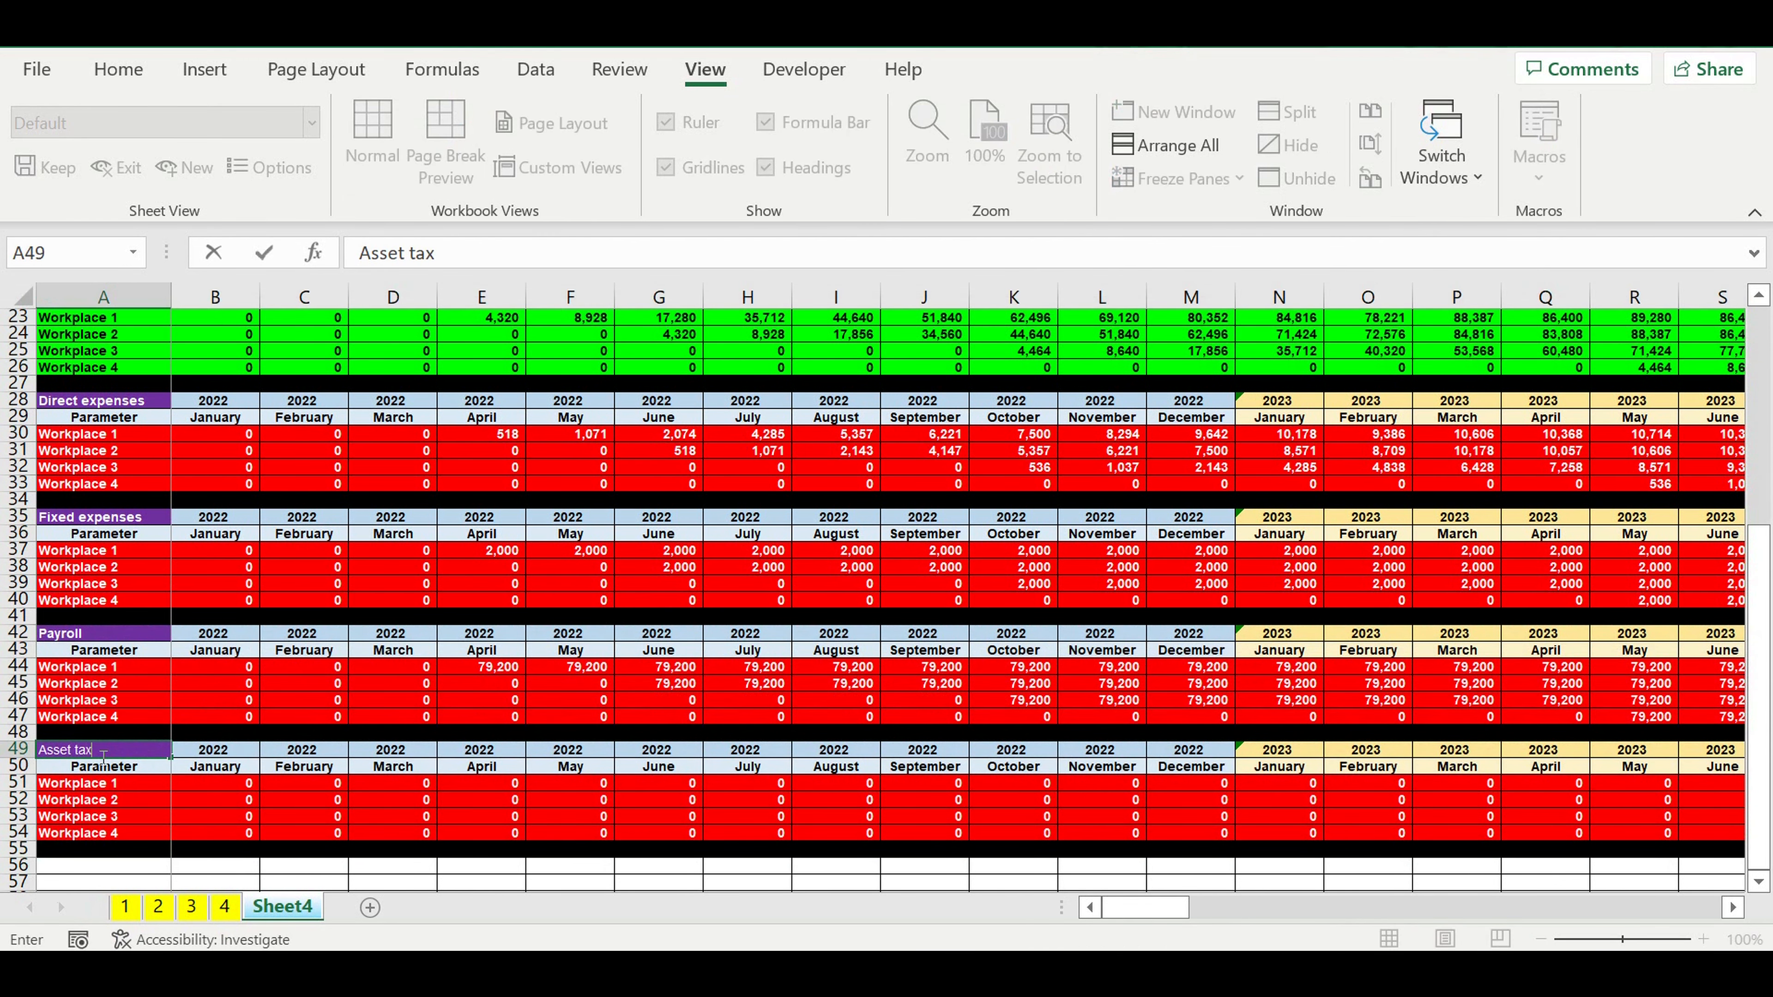
key(Return)
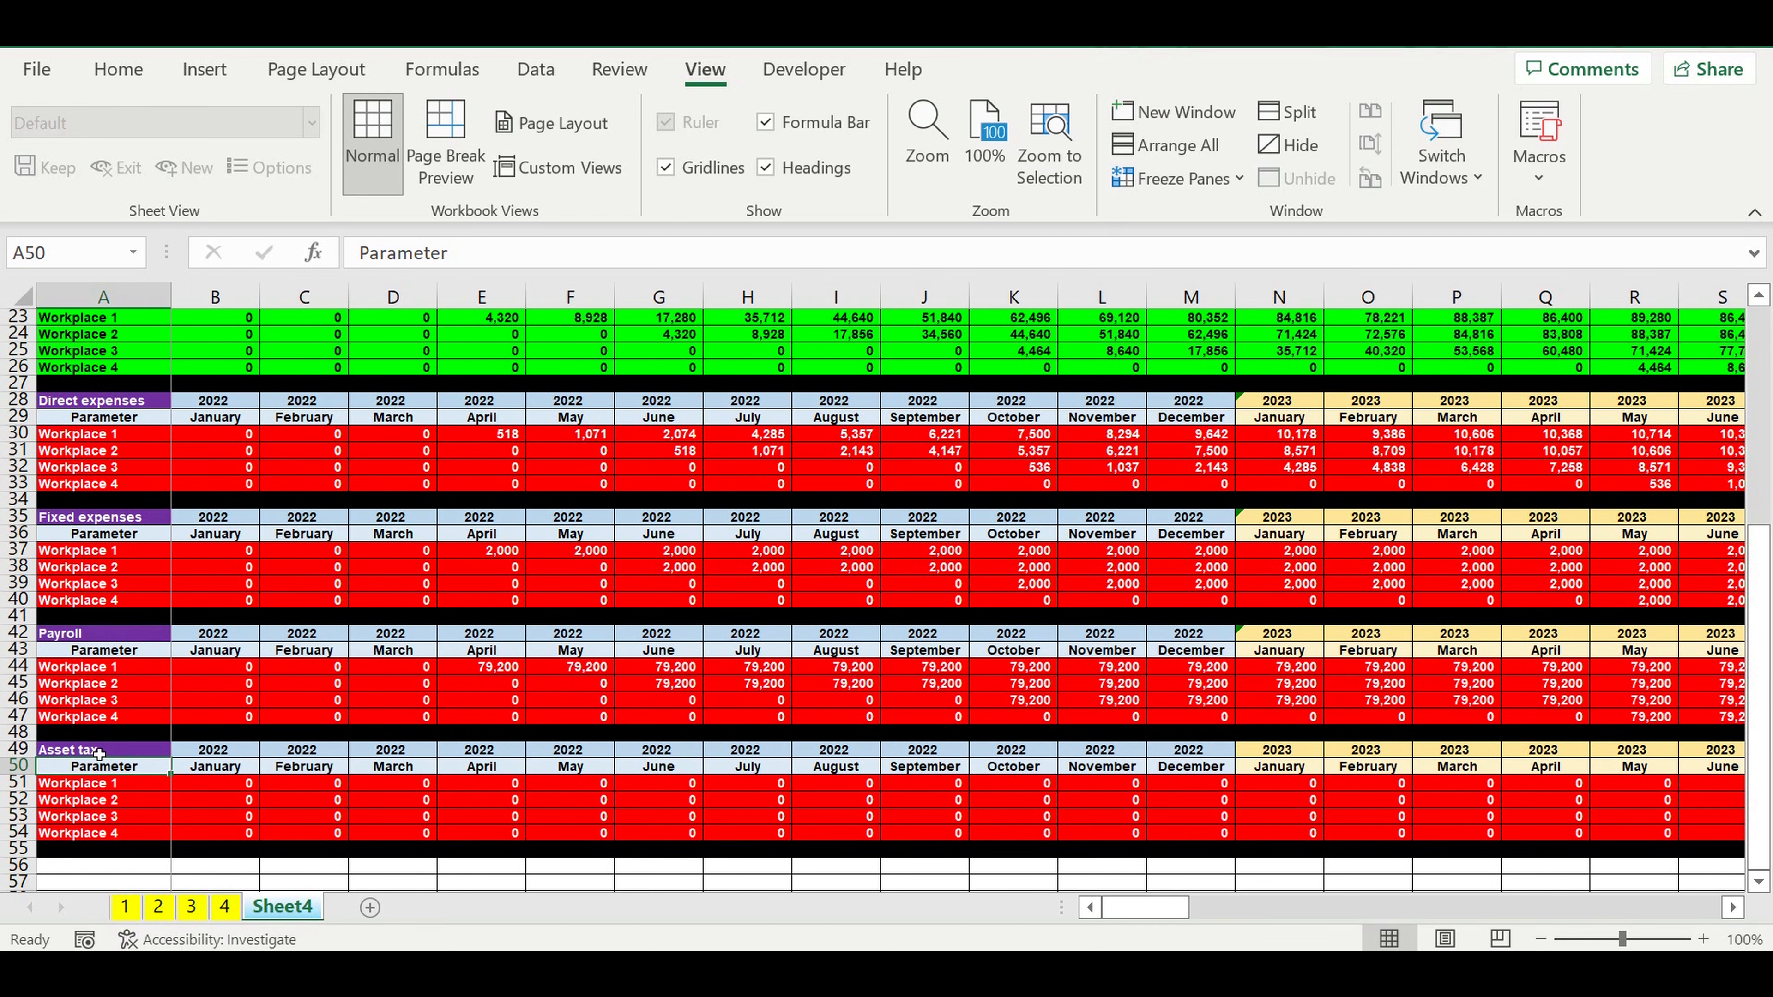
Start Workplace 1's January asset tax formula in B51 with =$C16*, locking the column of its Core table switch.
click(213, 794)
text(=)
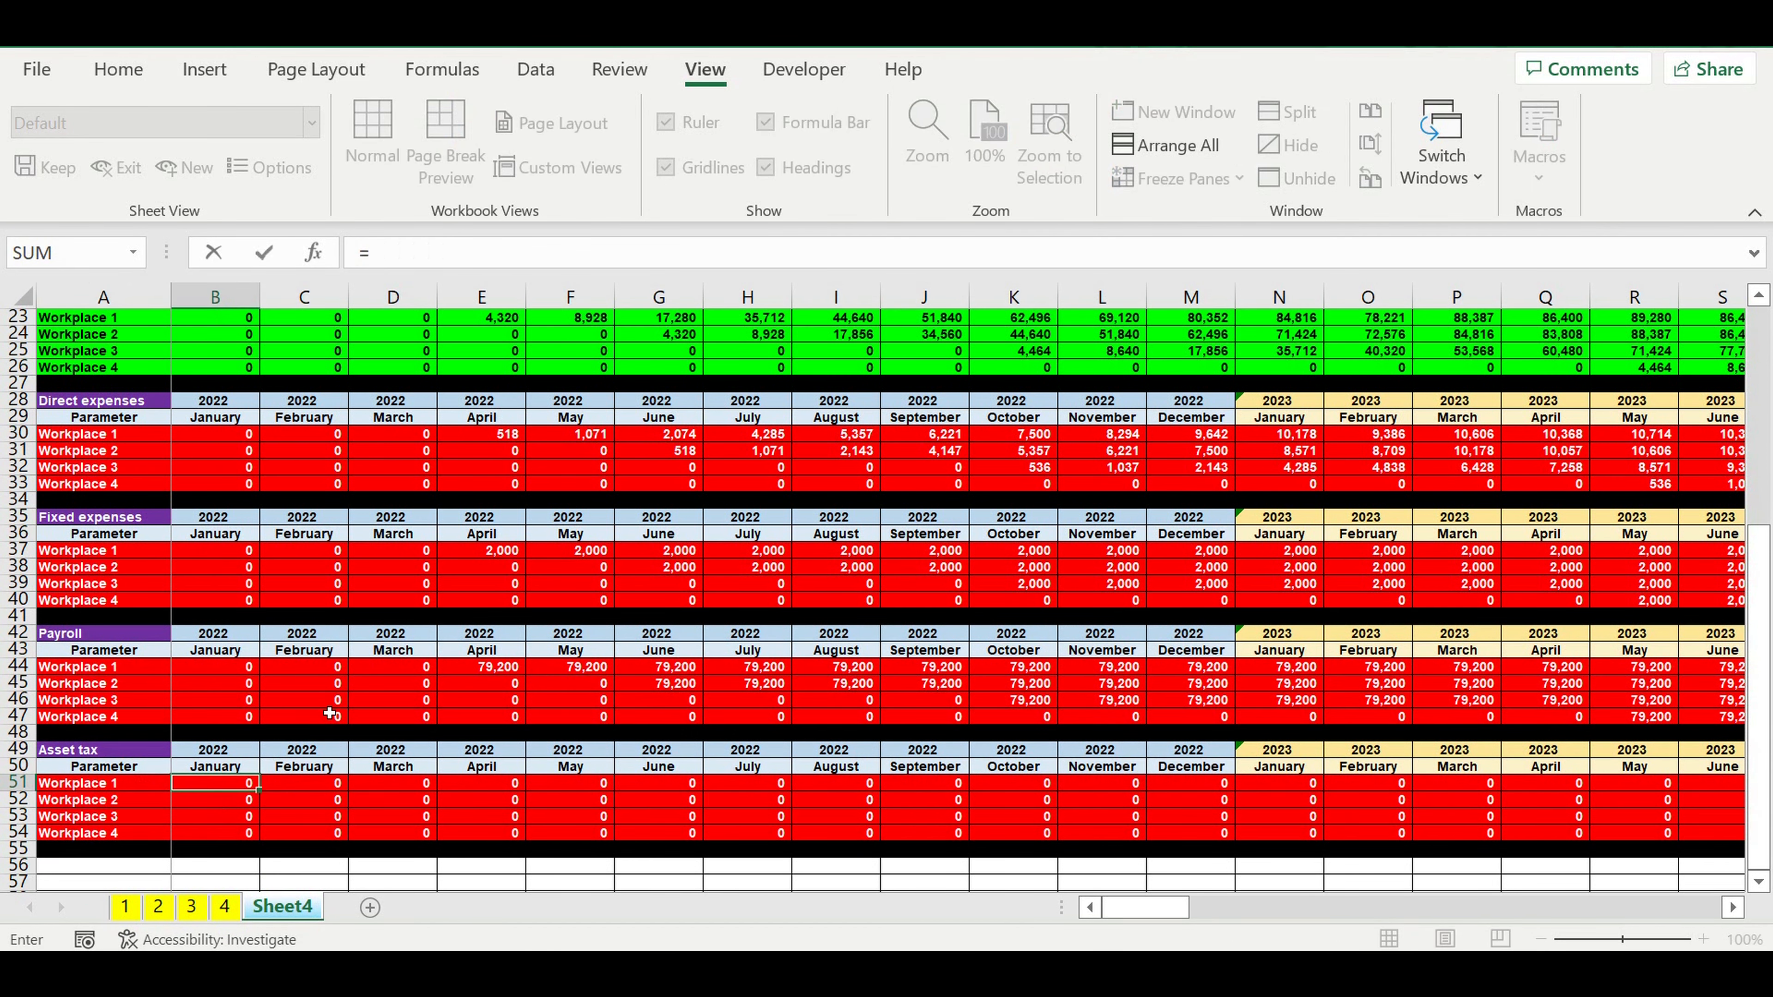
scroll(324, 712, up, 3)
scroll(323, 618, up, 3)
click(307, 500)
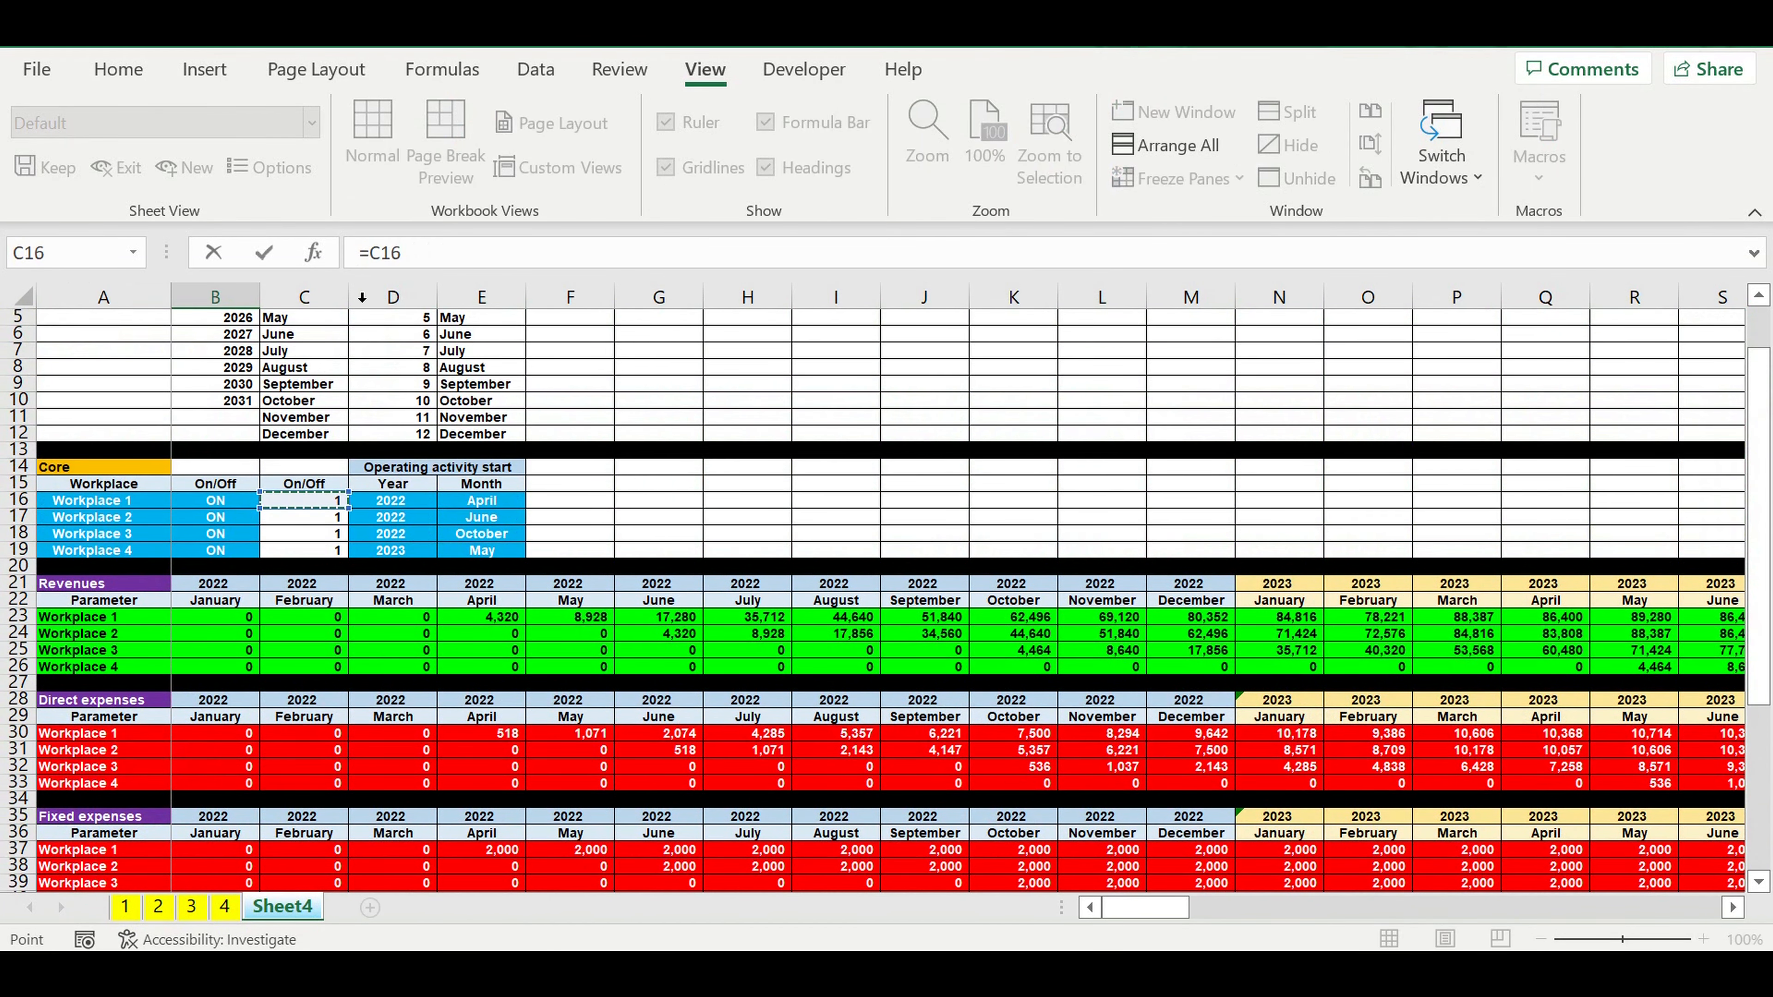
click(380, 265)
text($)
click(451, 253)
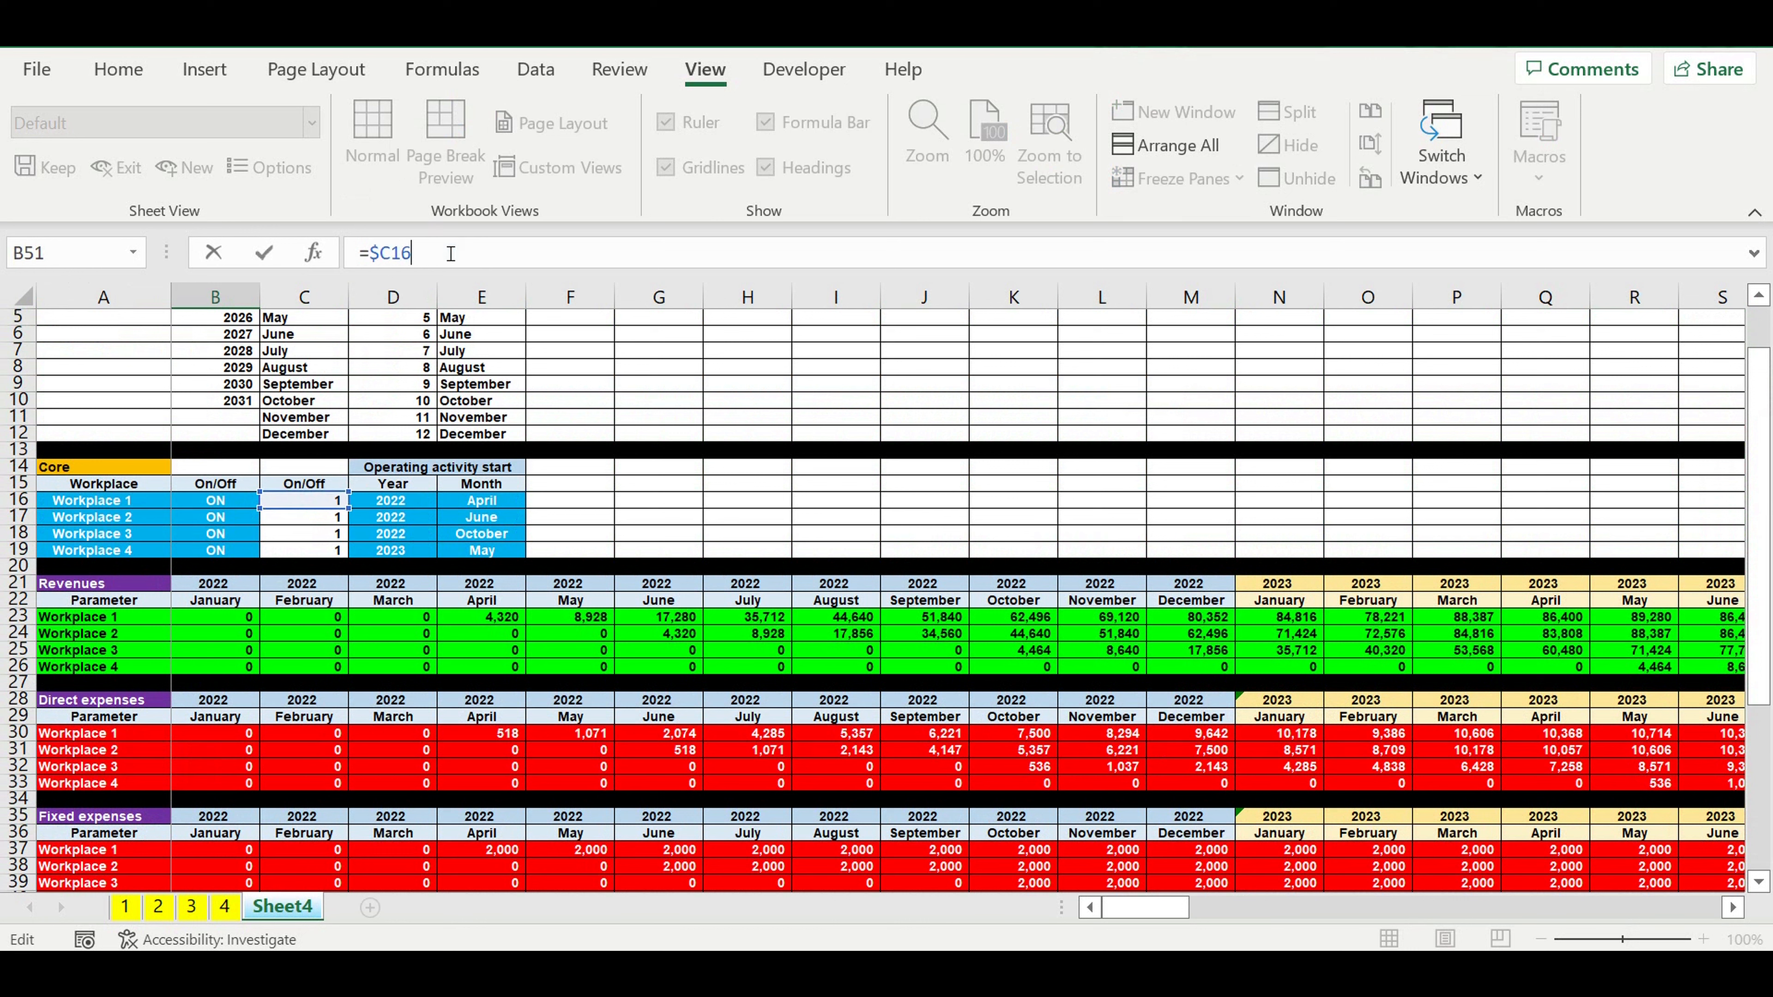
text(*)
Complete the B51 asset tax formula with '1'!B663, copying its *'1'!B663 part for reuse.
click(127, 907)
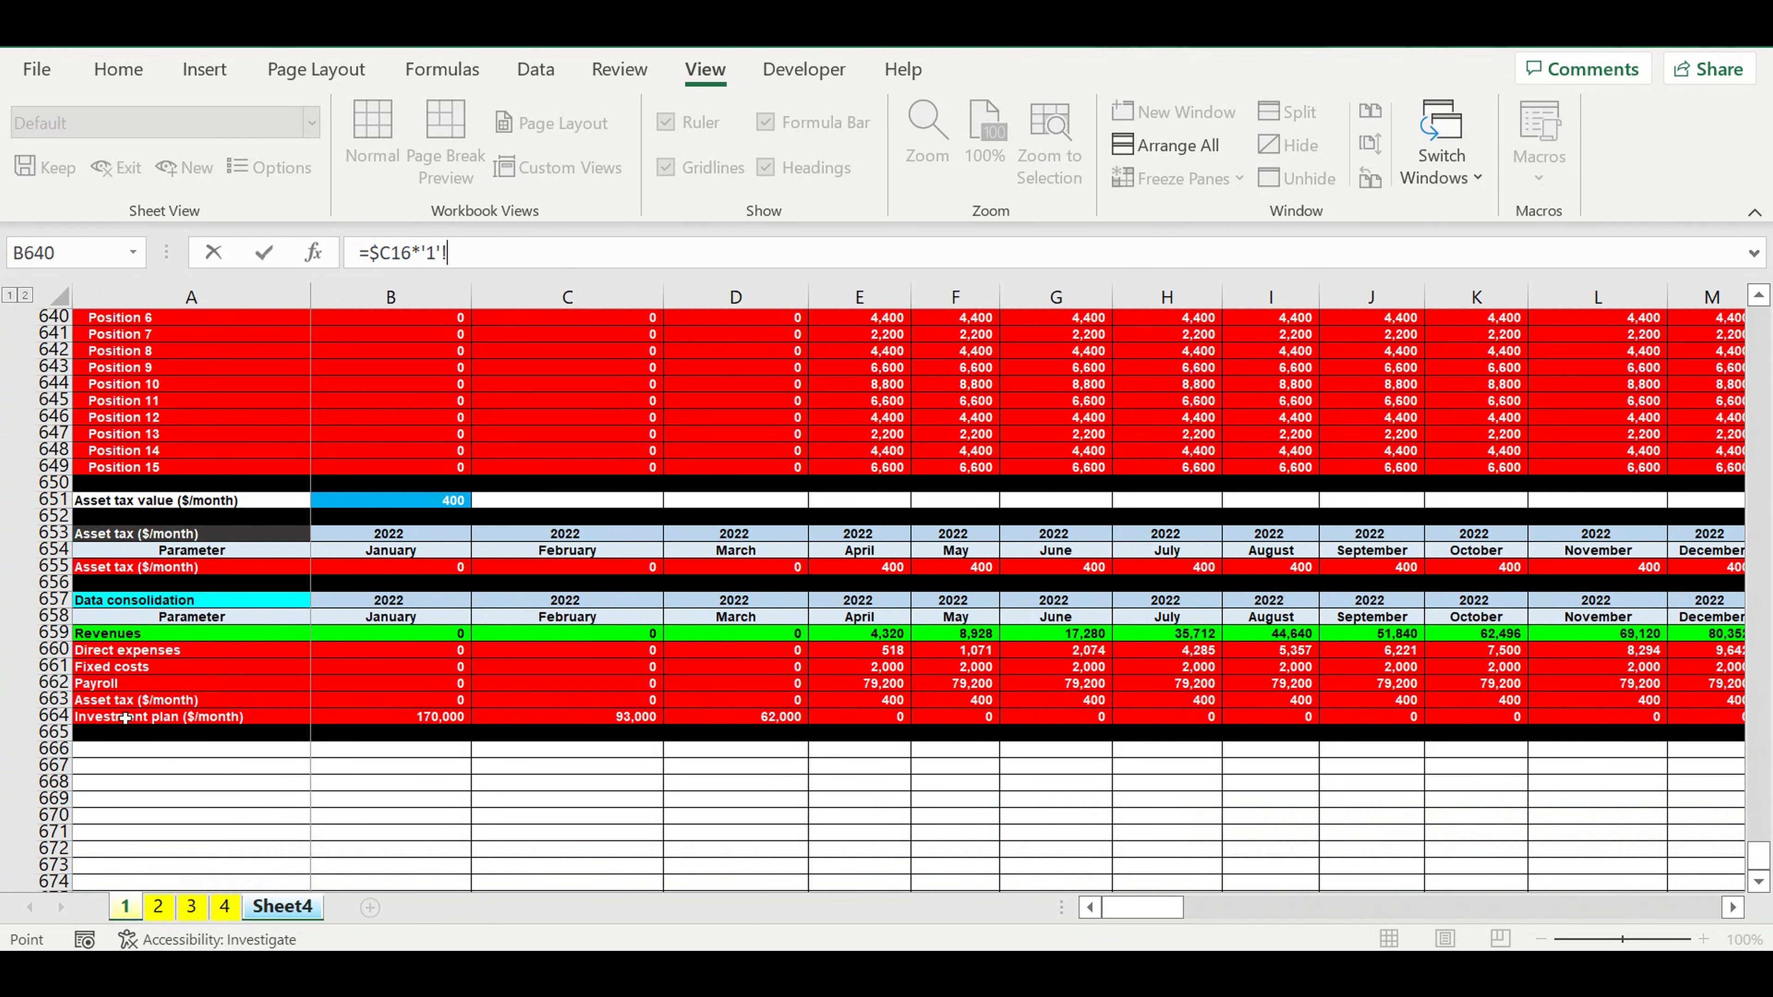
click(380, 700)
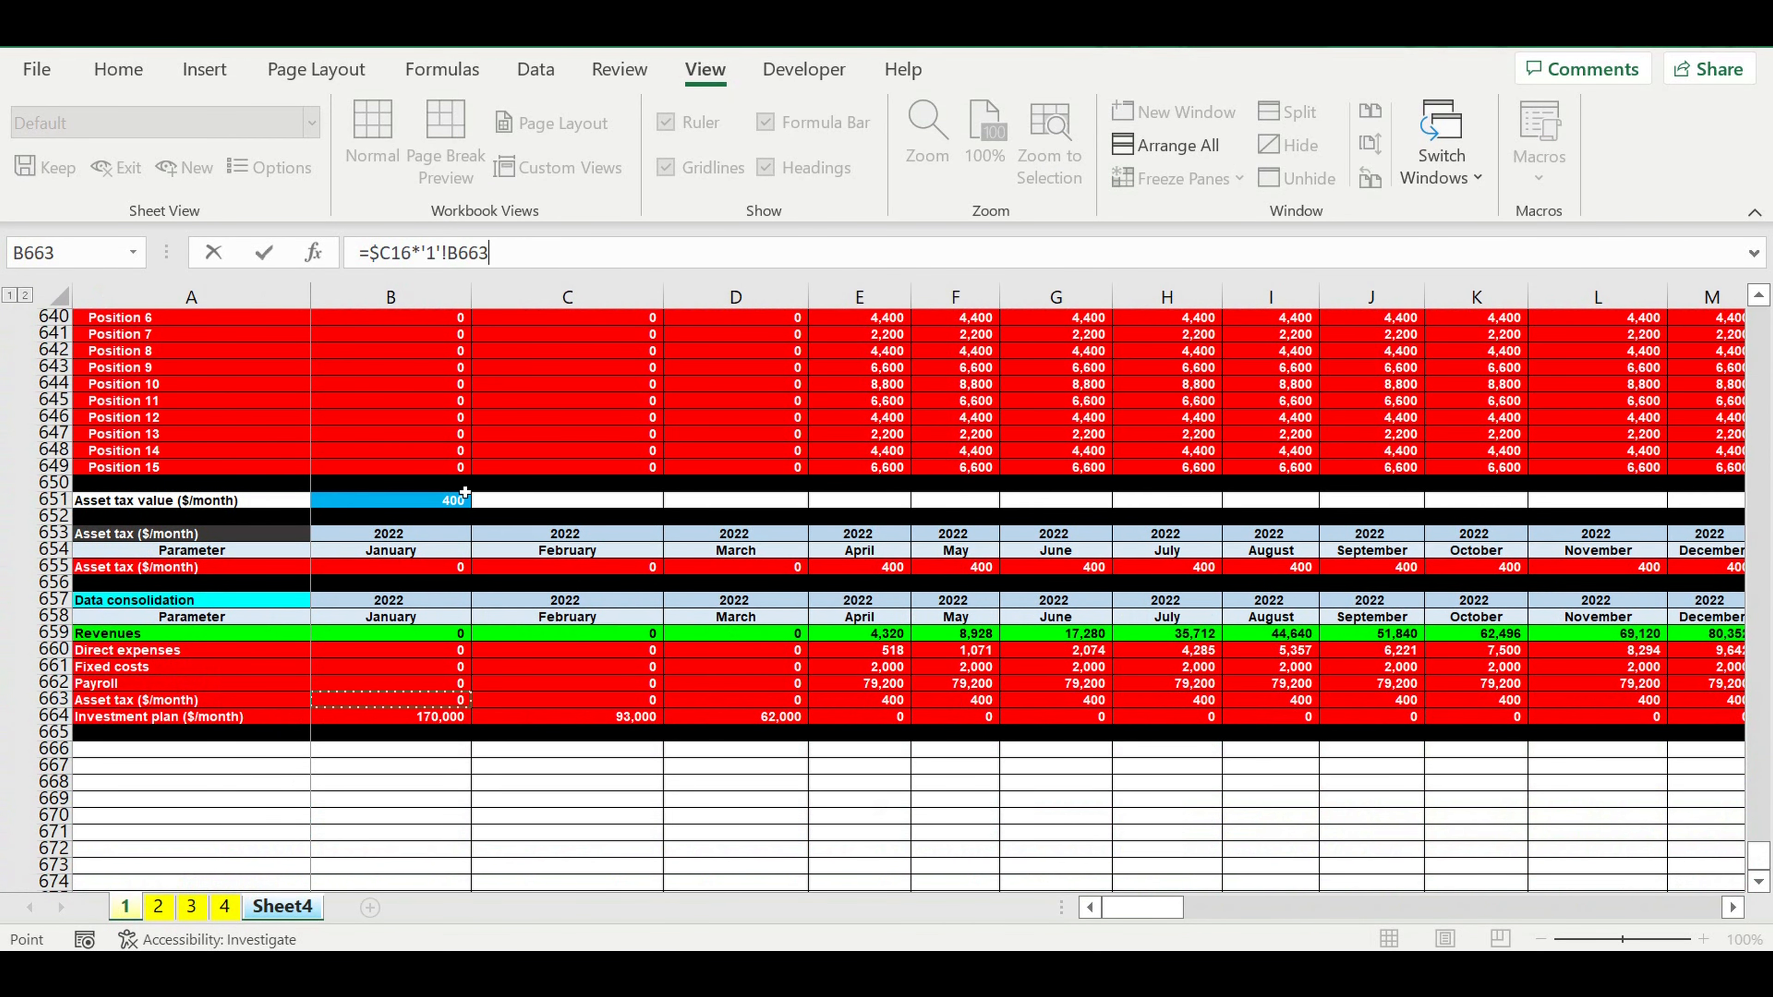
click(512, 254)
drag(491, 262, 411, 259)
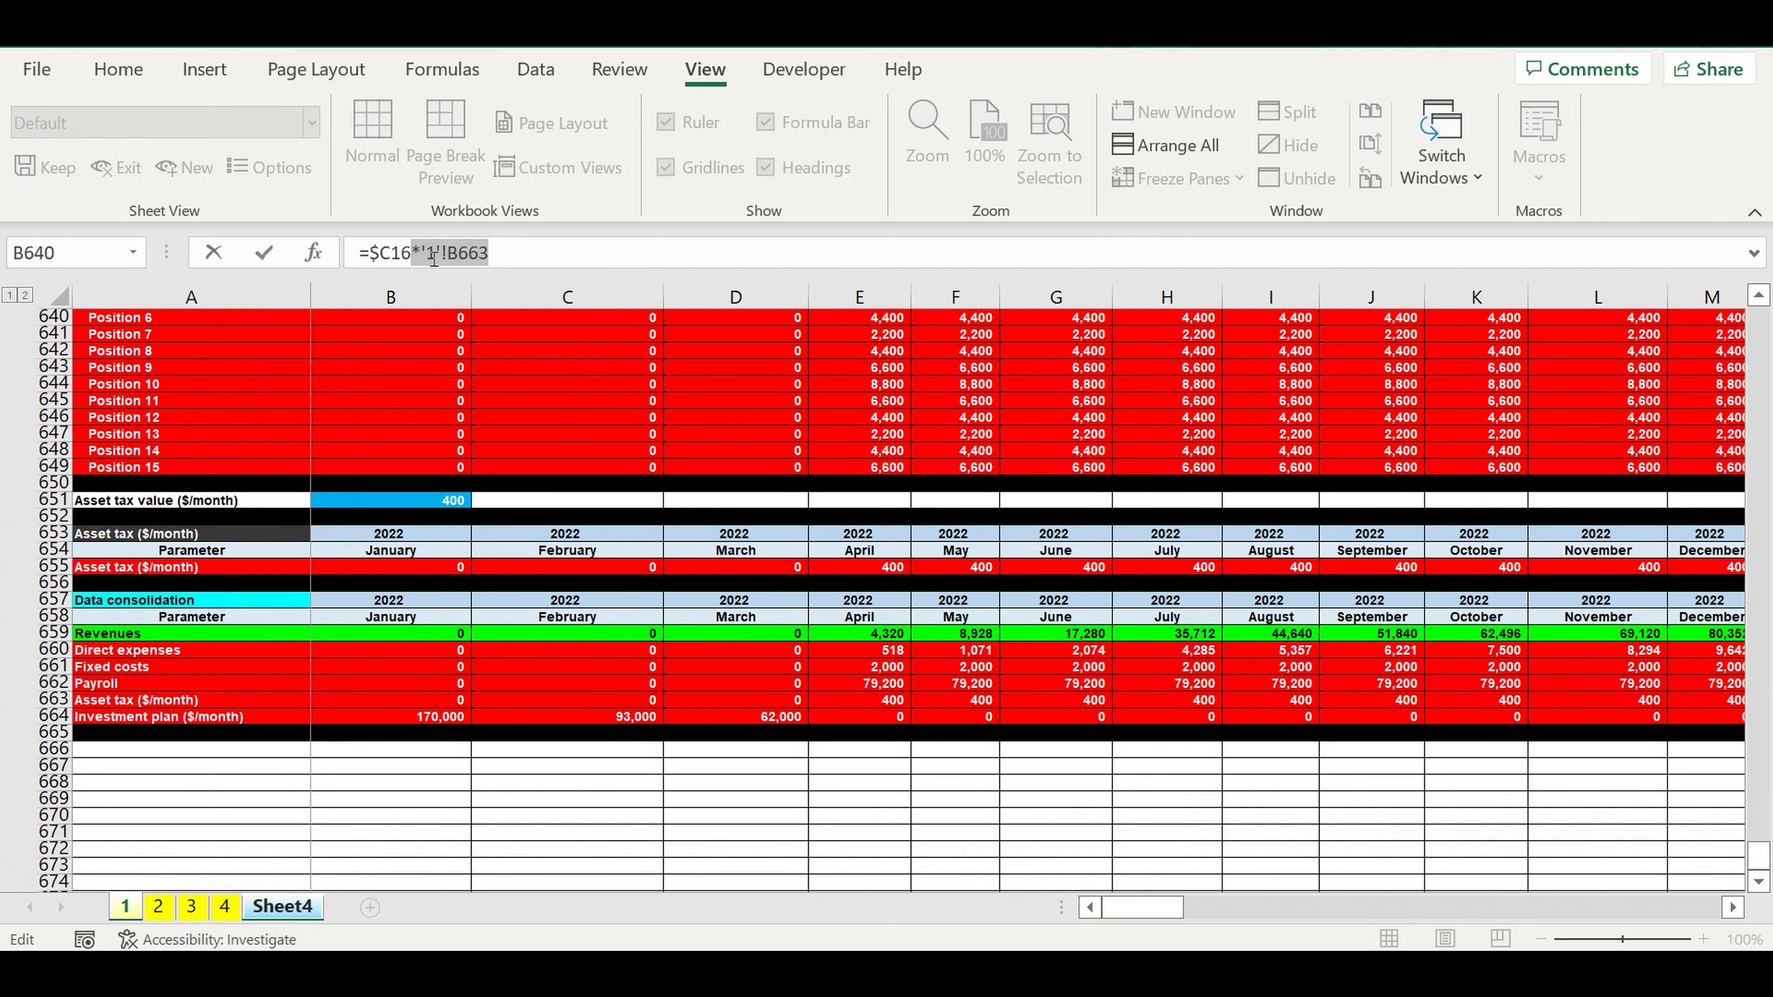
key(Return)
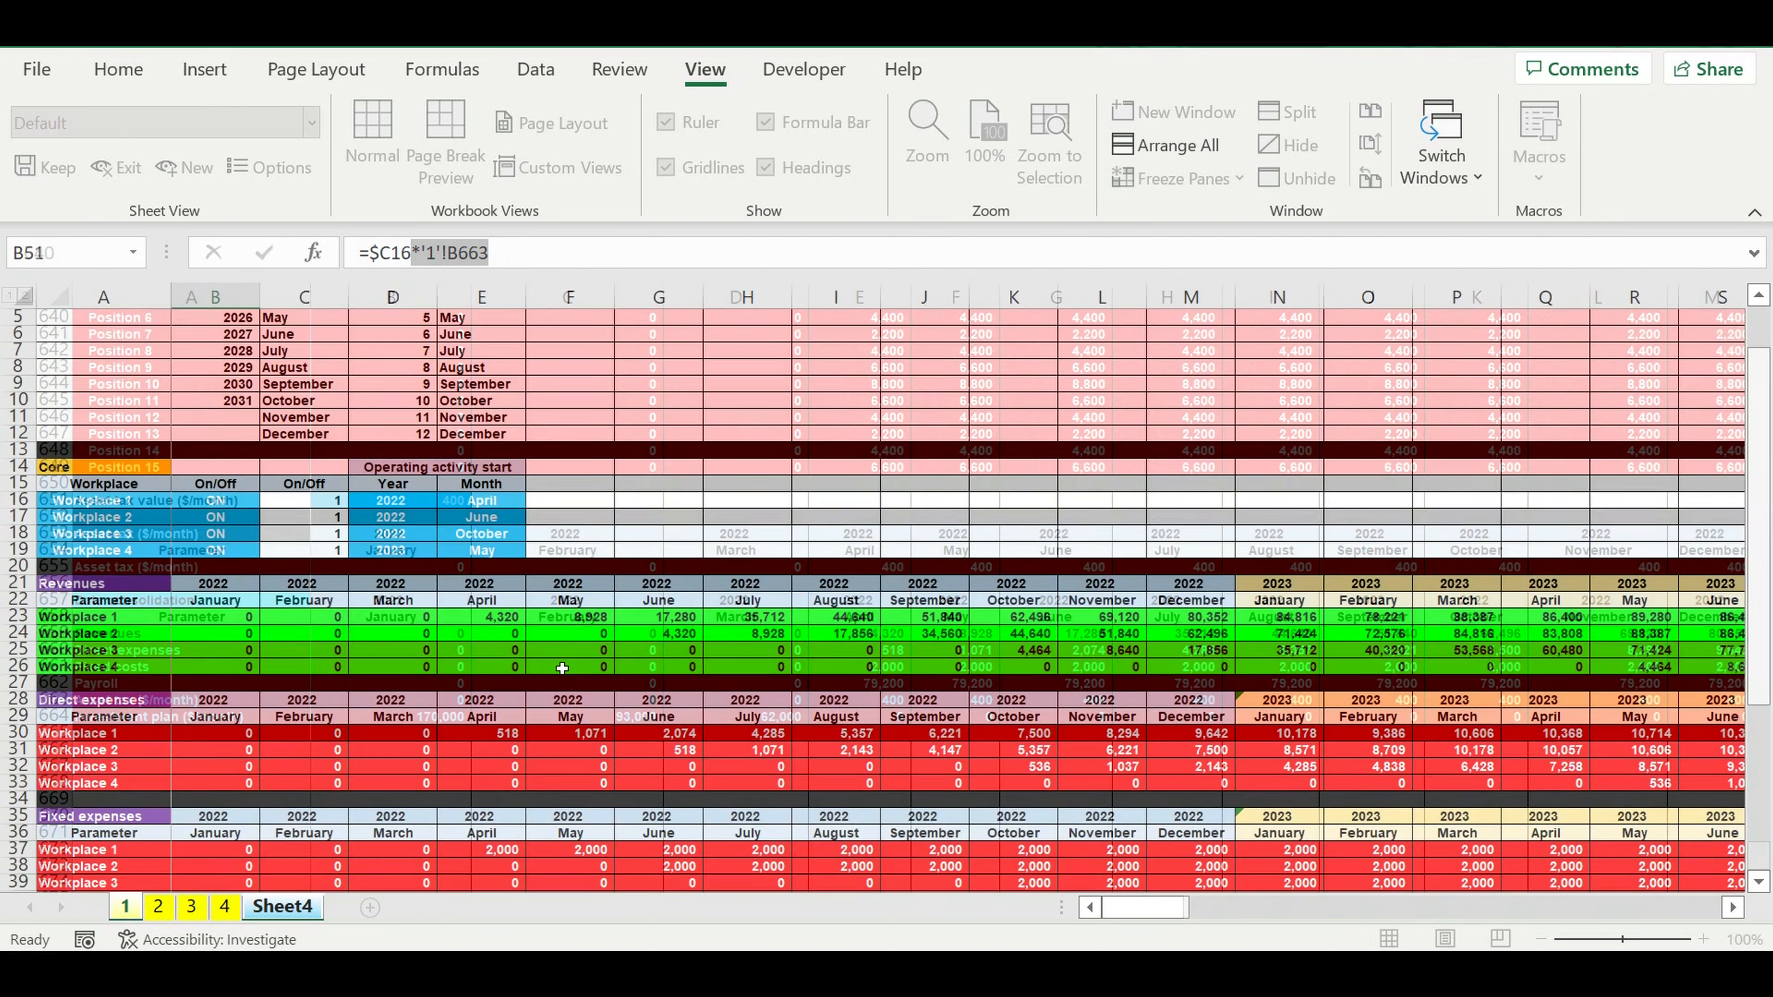
Fill Workplace 1's January asset tax formula from B51 down to B54.
scroll(573, 690, down, 3)
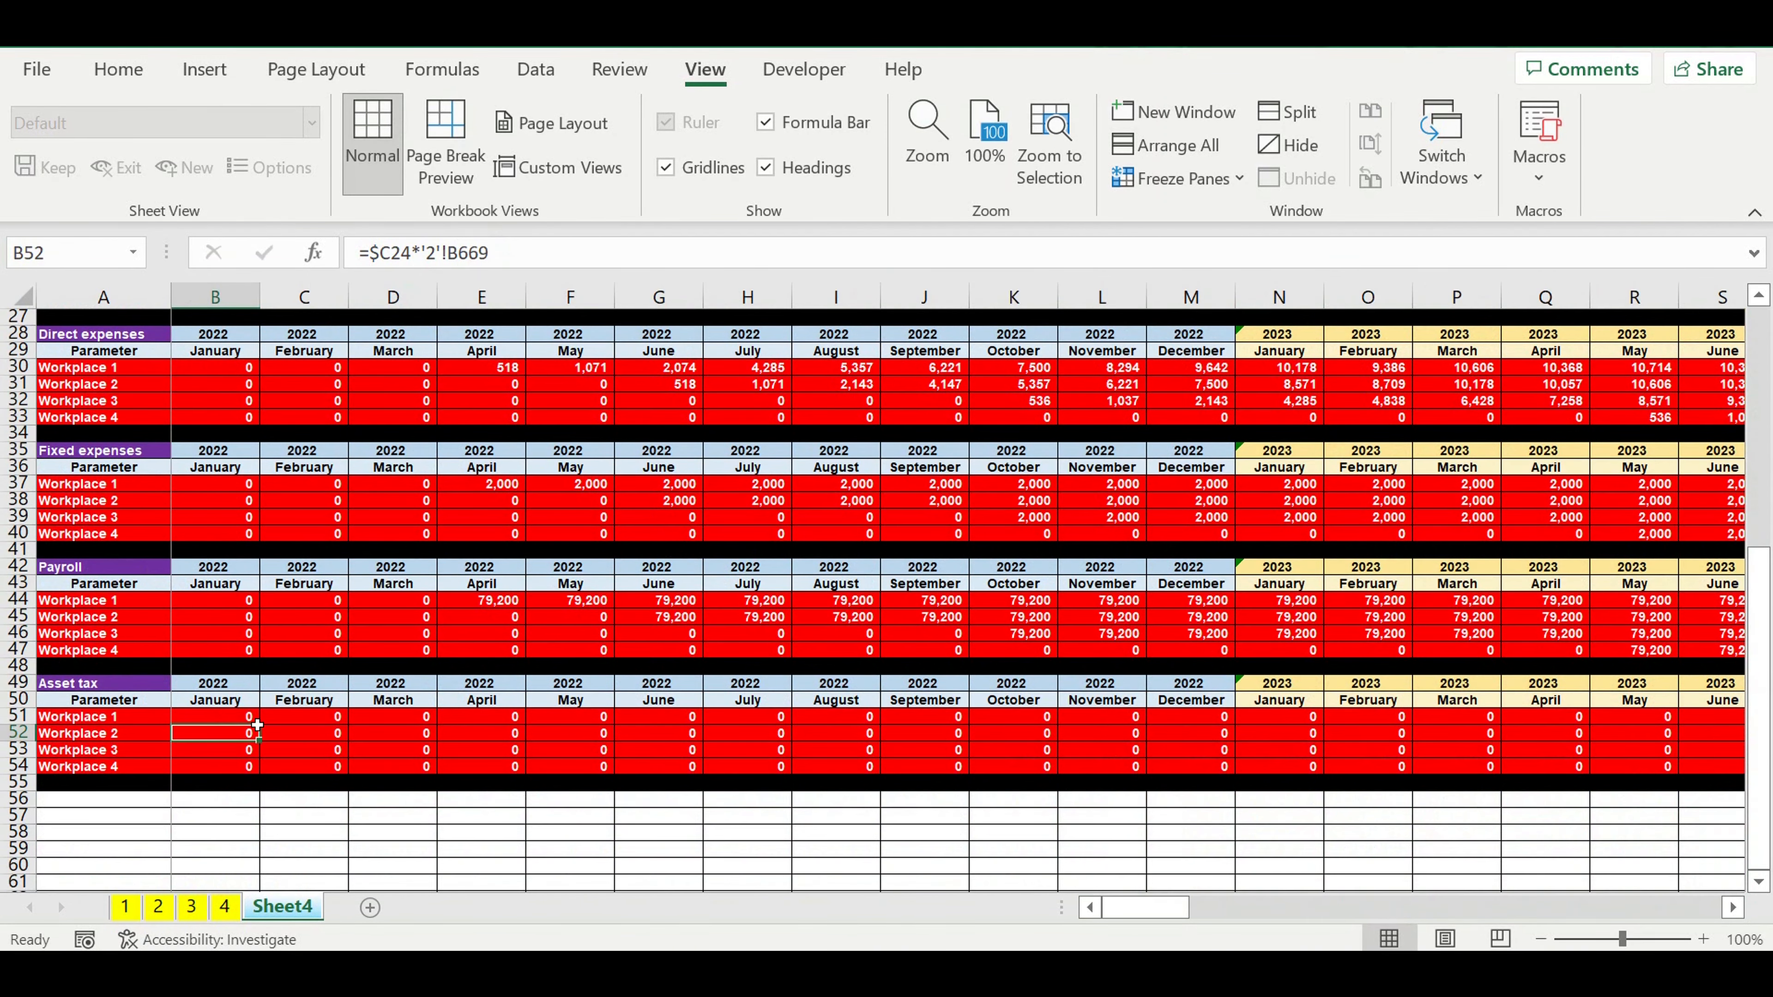
click(219, 721)
drag(265, 732, 262, 770)
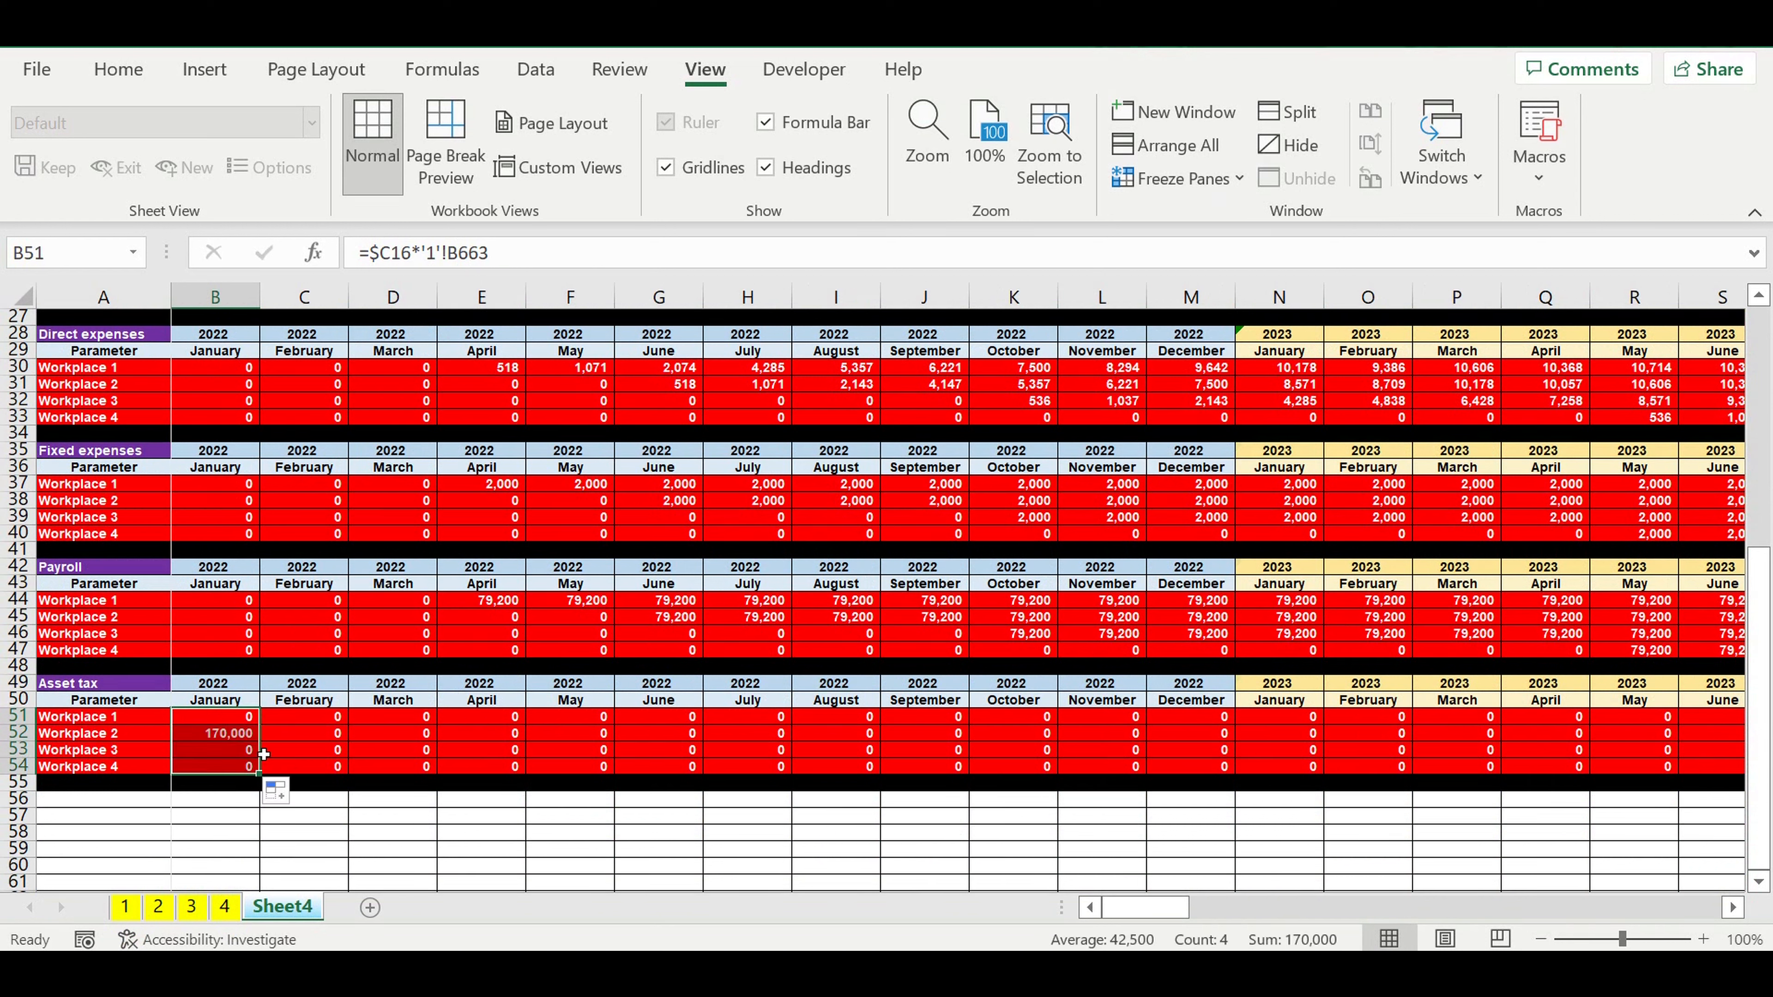
Replace the sheet reference in Workplace 2's asset tax formula in B52 with '2'!B663.
click(238, 741)
drag(509, 259, 410, 259)
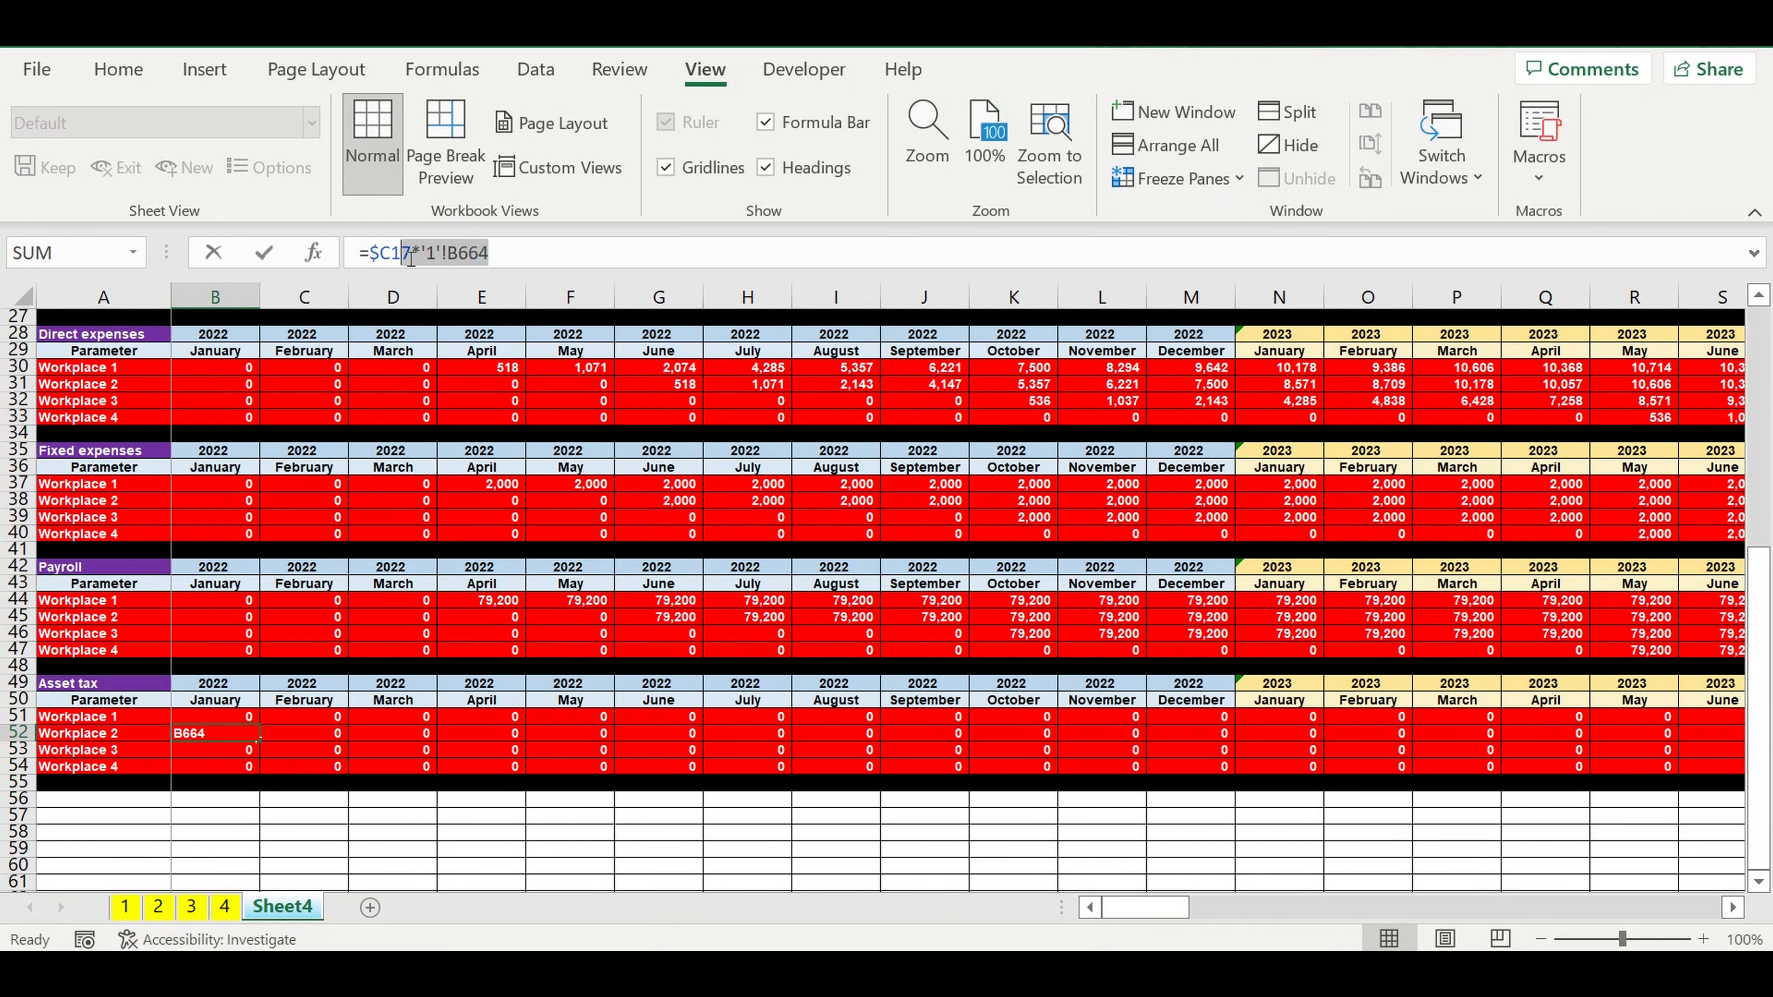
text(*'1'!B663)
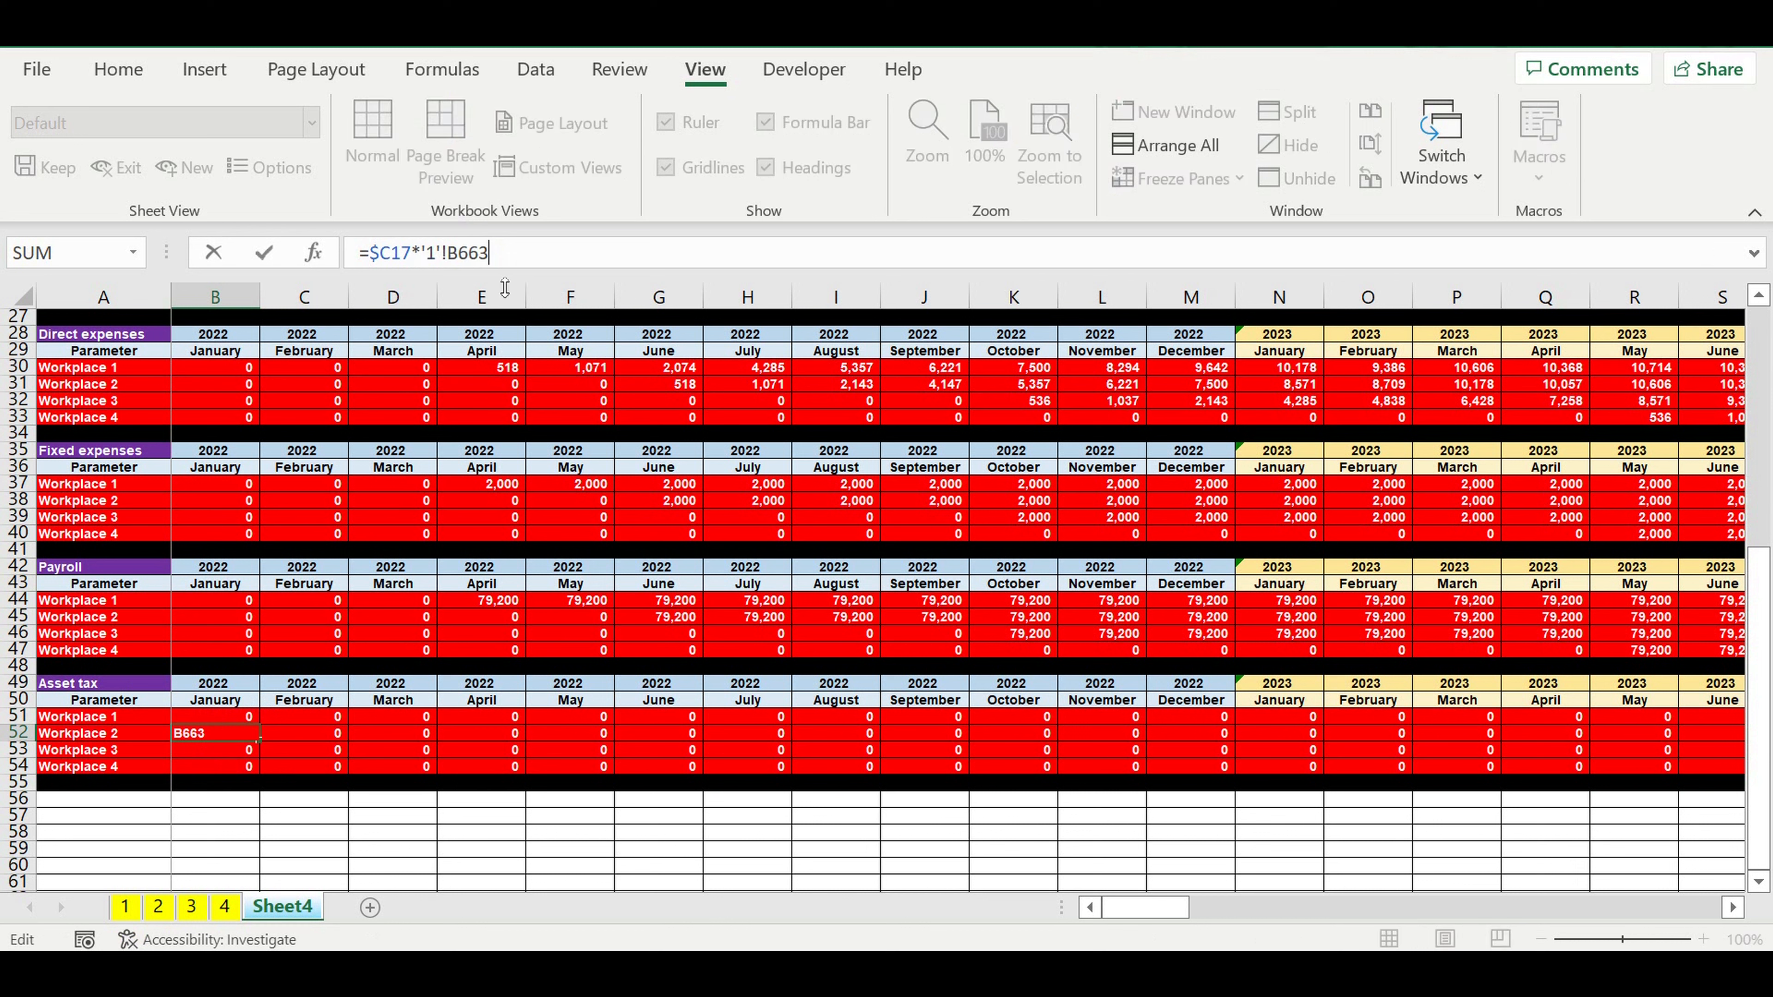
double_click(438, 254)
text(2)
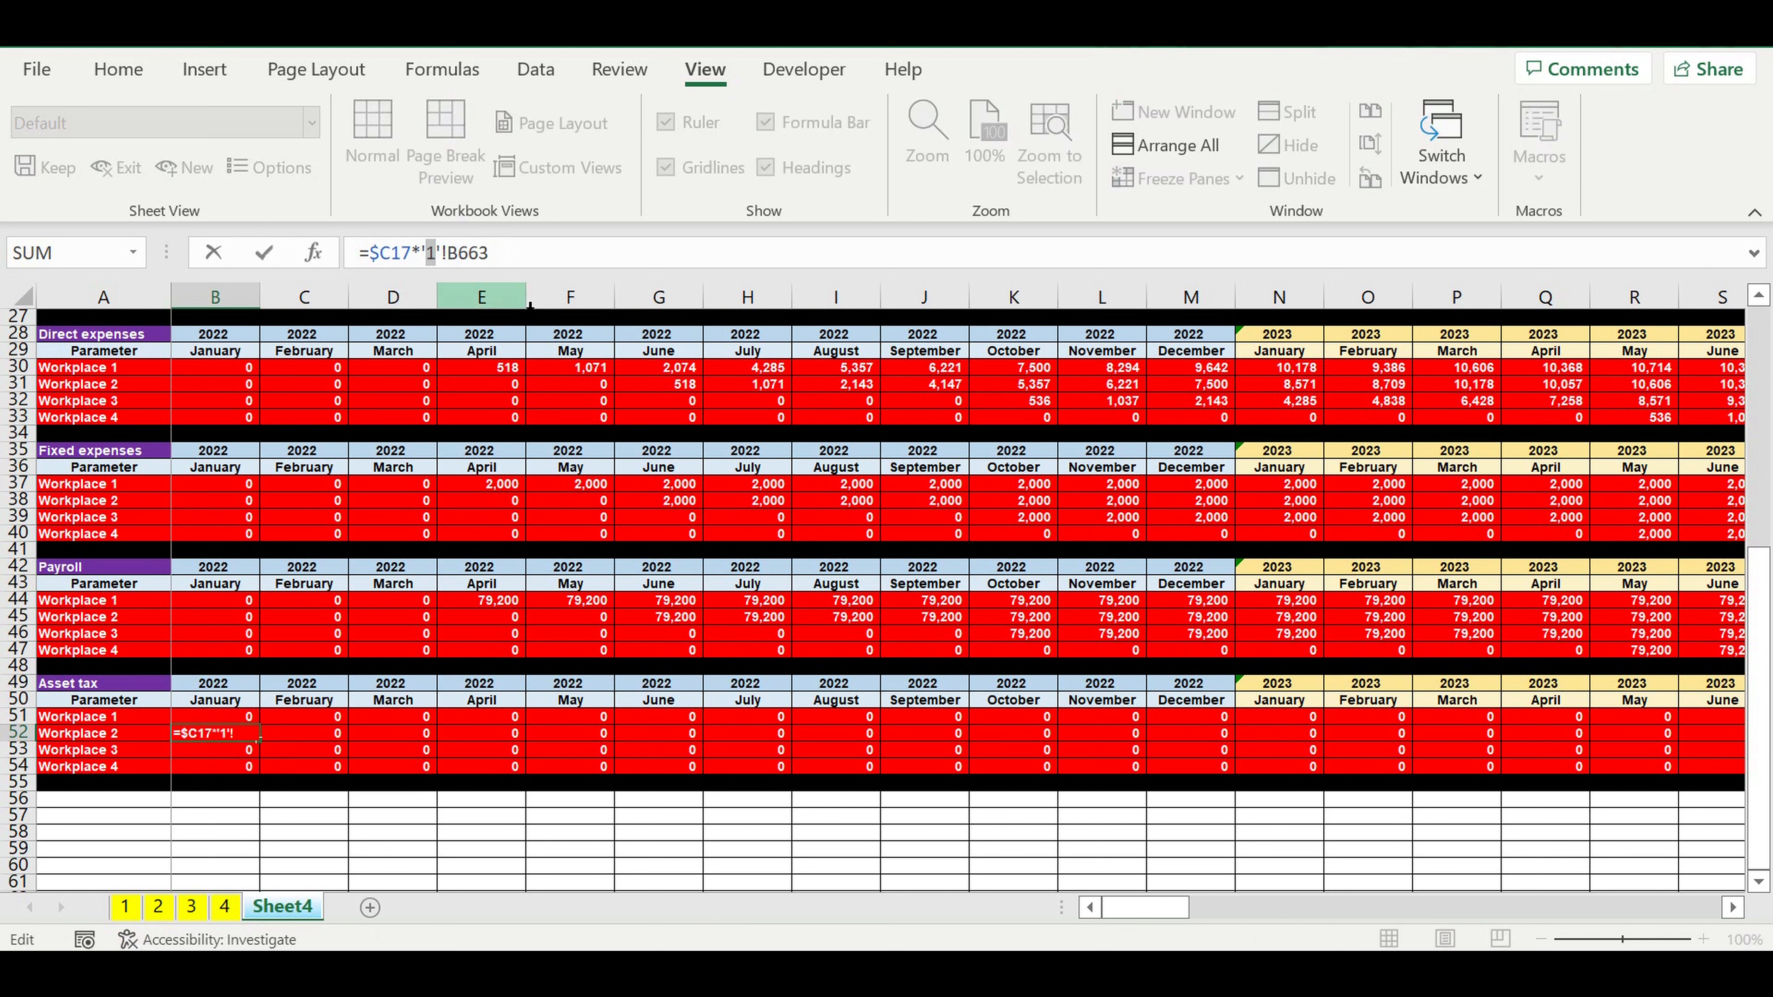
key(Return)
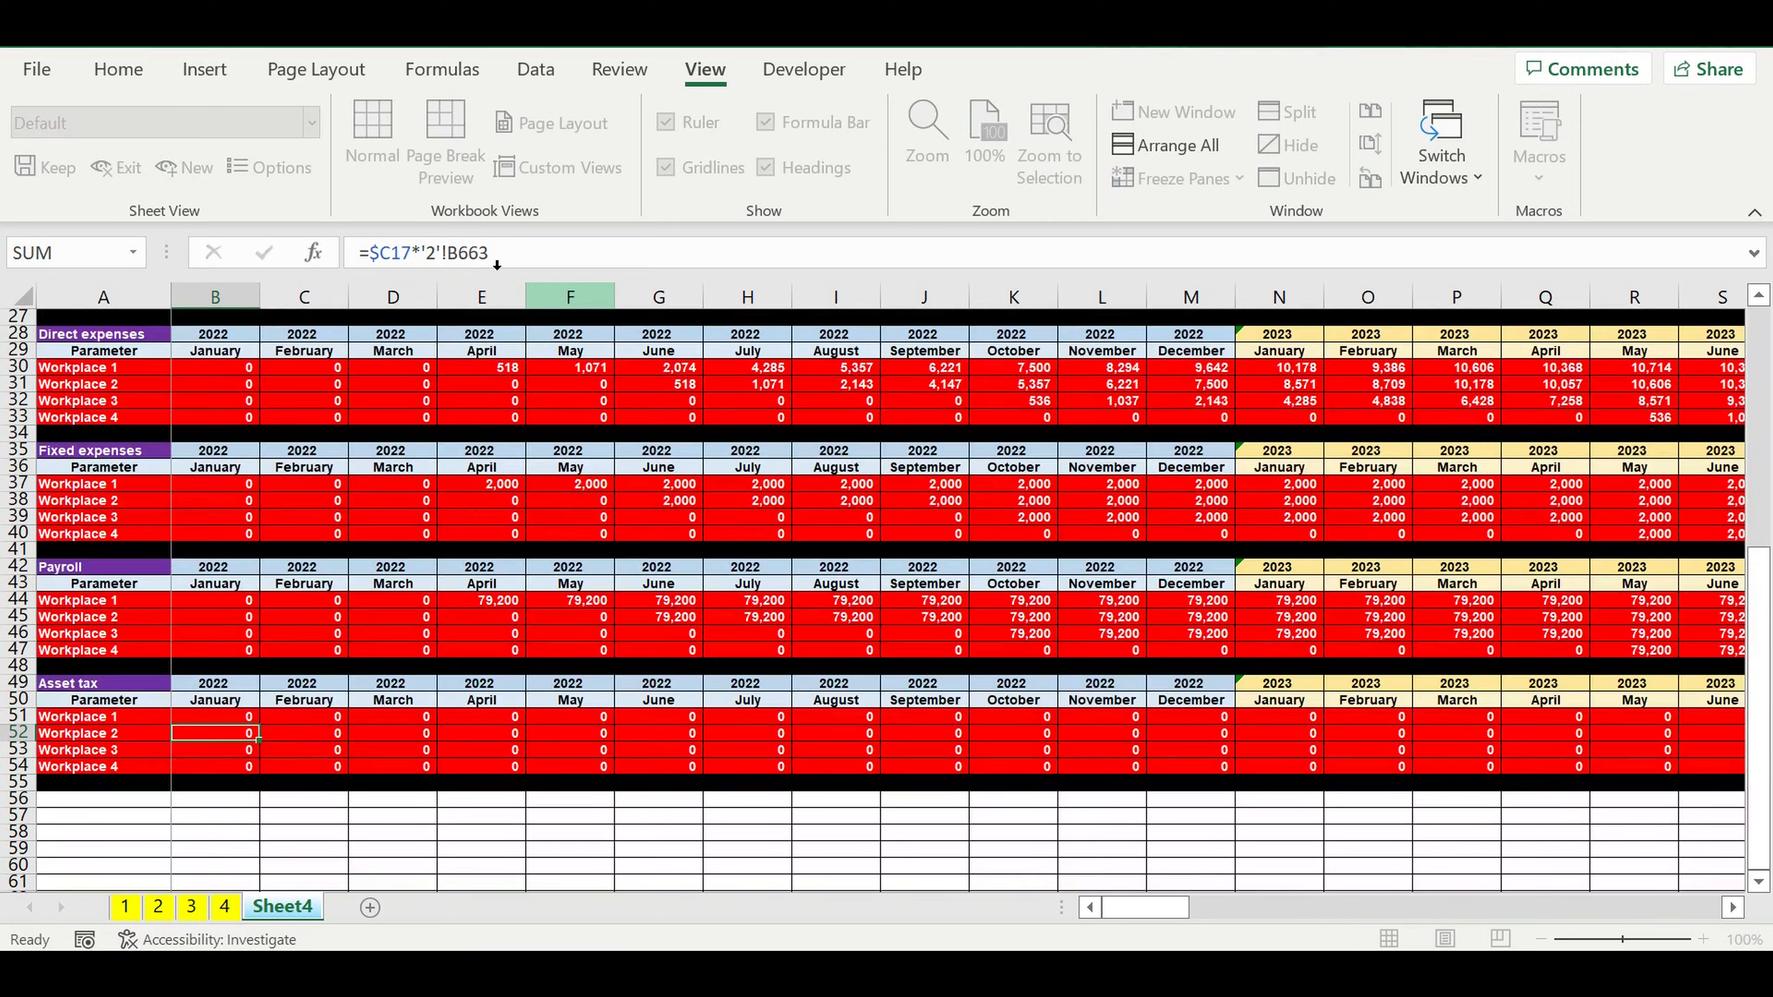
Replace the sheet reference in Workplace 3's asset tax formula in B53 with '3'!B663.
drag(509, 253, 428, 257)
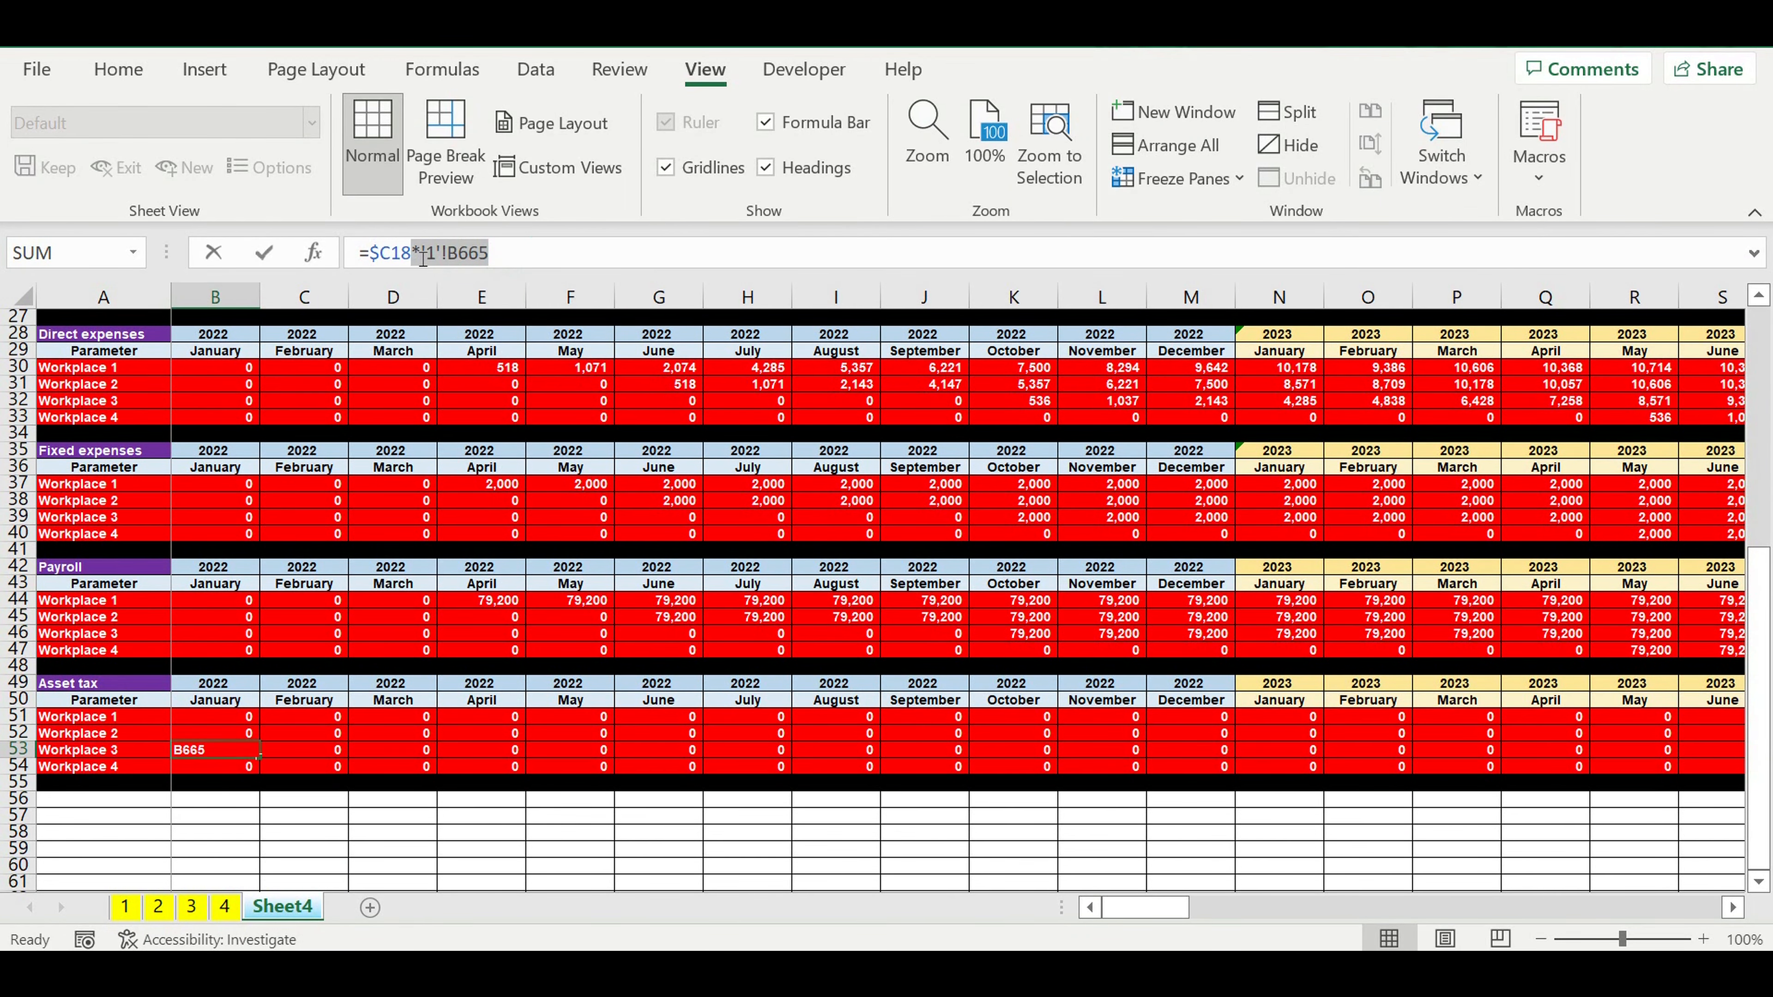
text('1'!B663)
double_click(431, 254)
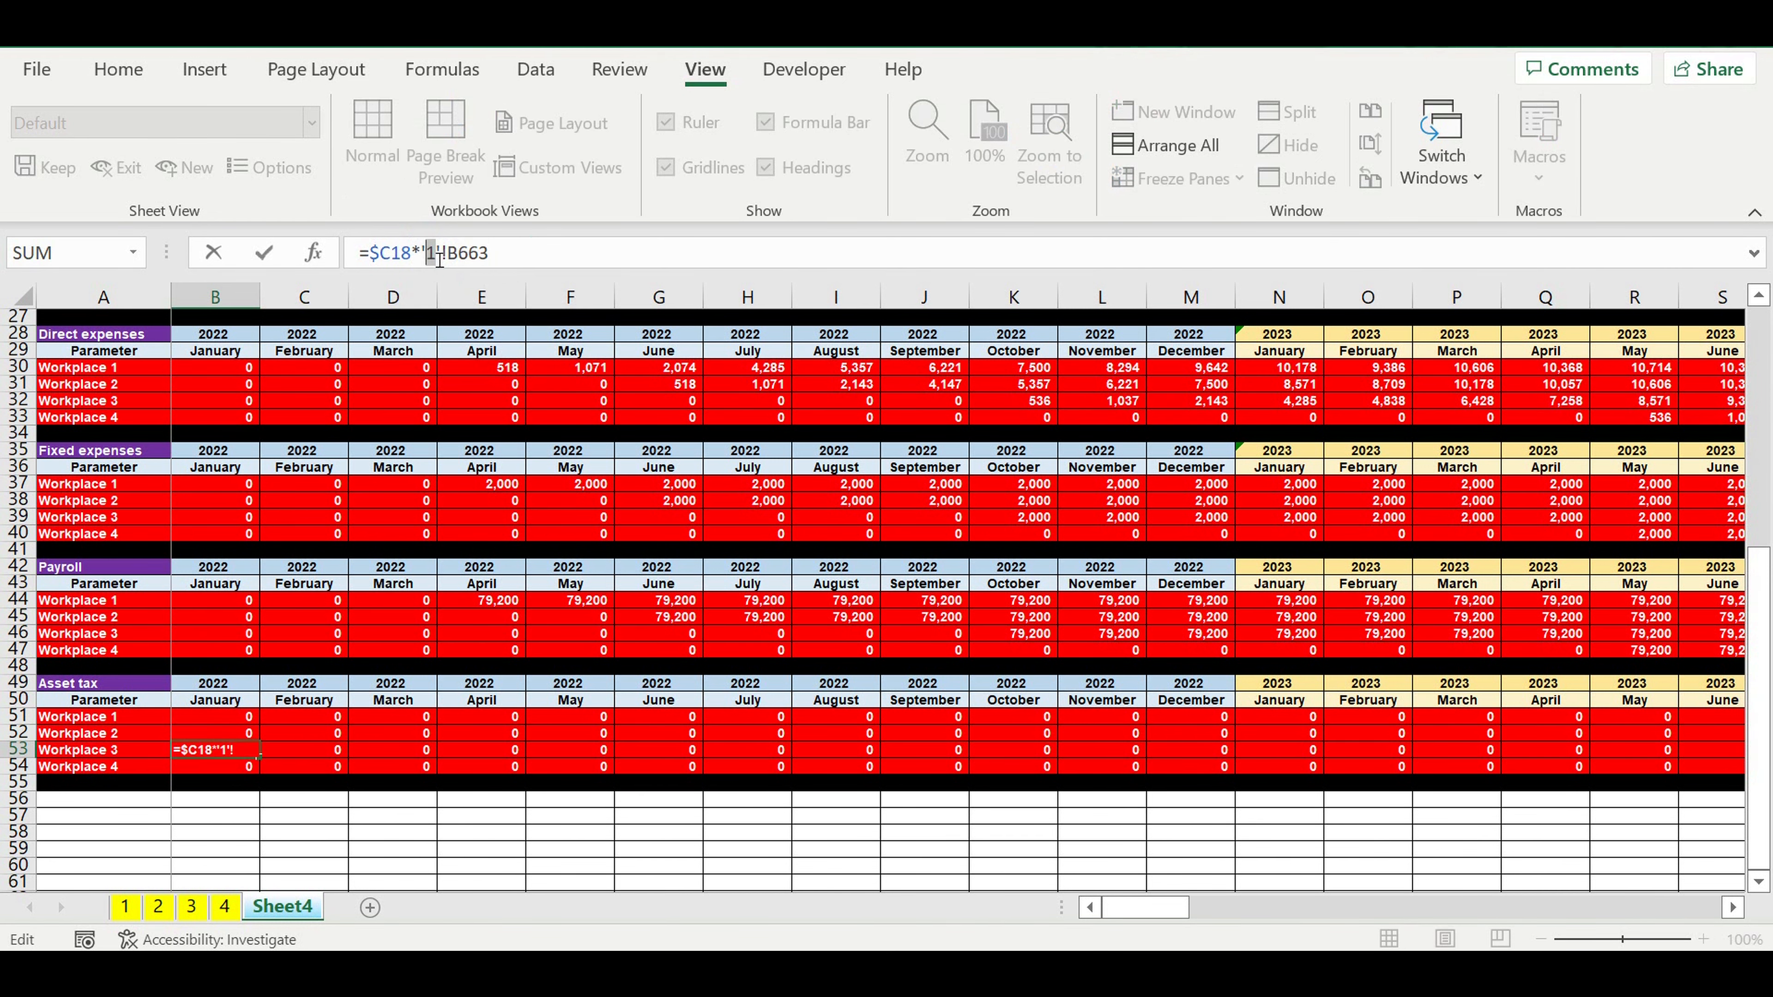
text(3)
key(Return)
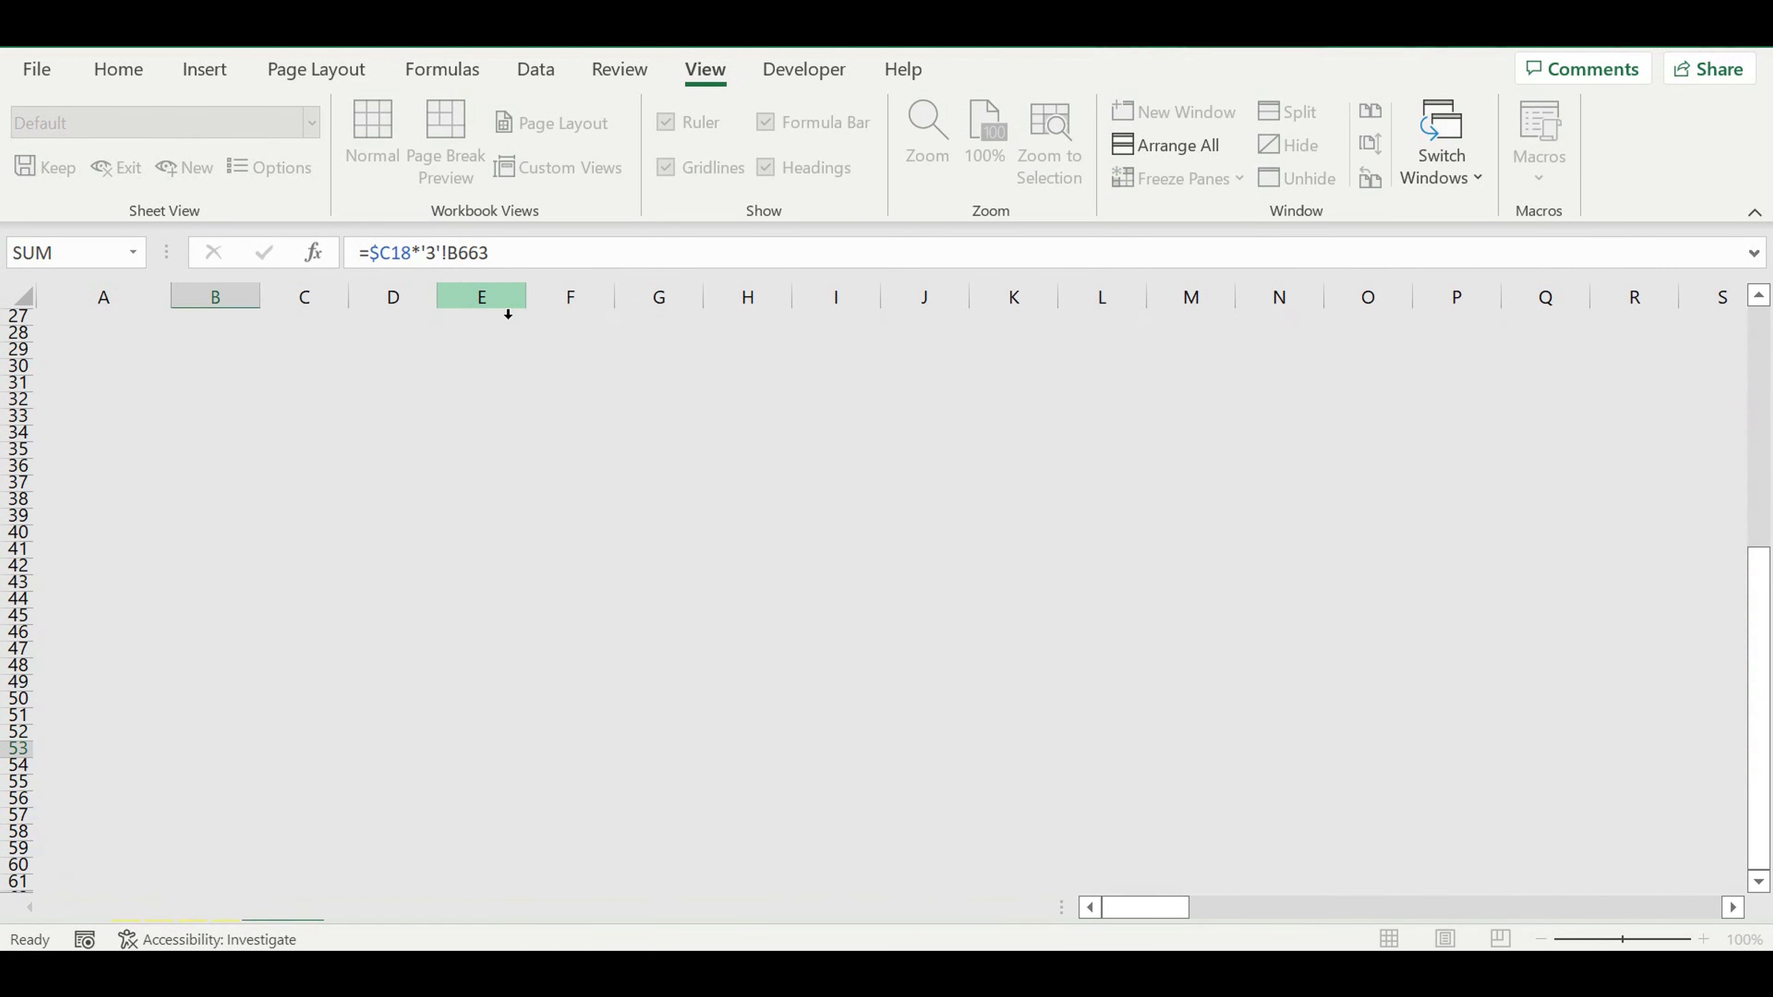
Replace the sheet reference in Workplace 4's asset tax formula in B54 with '4'!B663.
drag(507, 253, 427, 253)
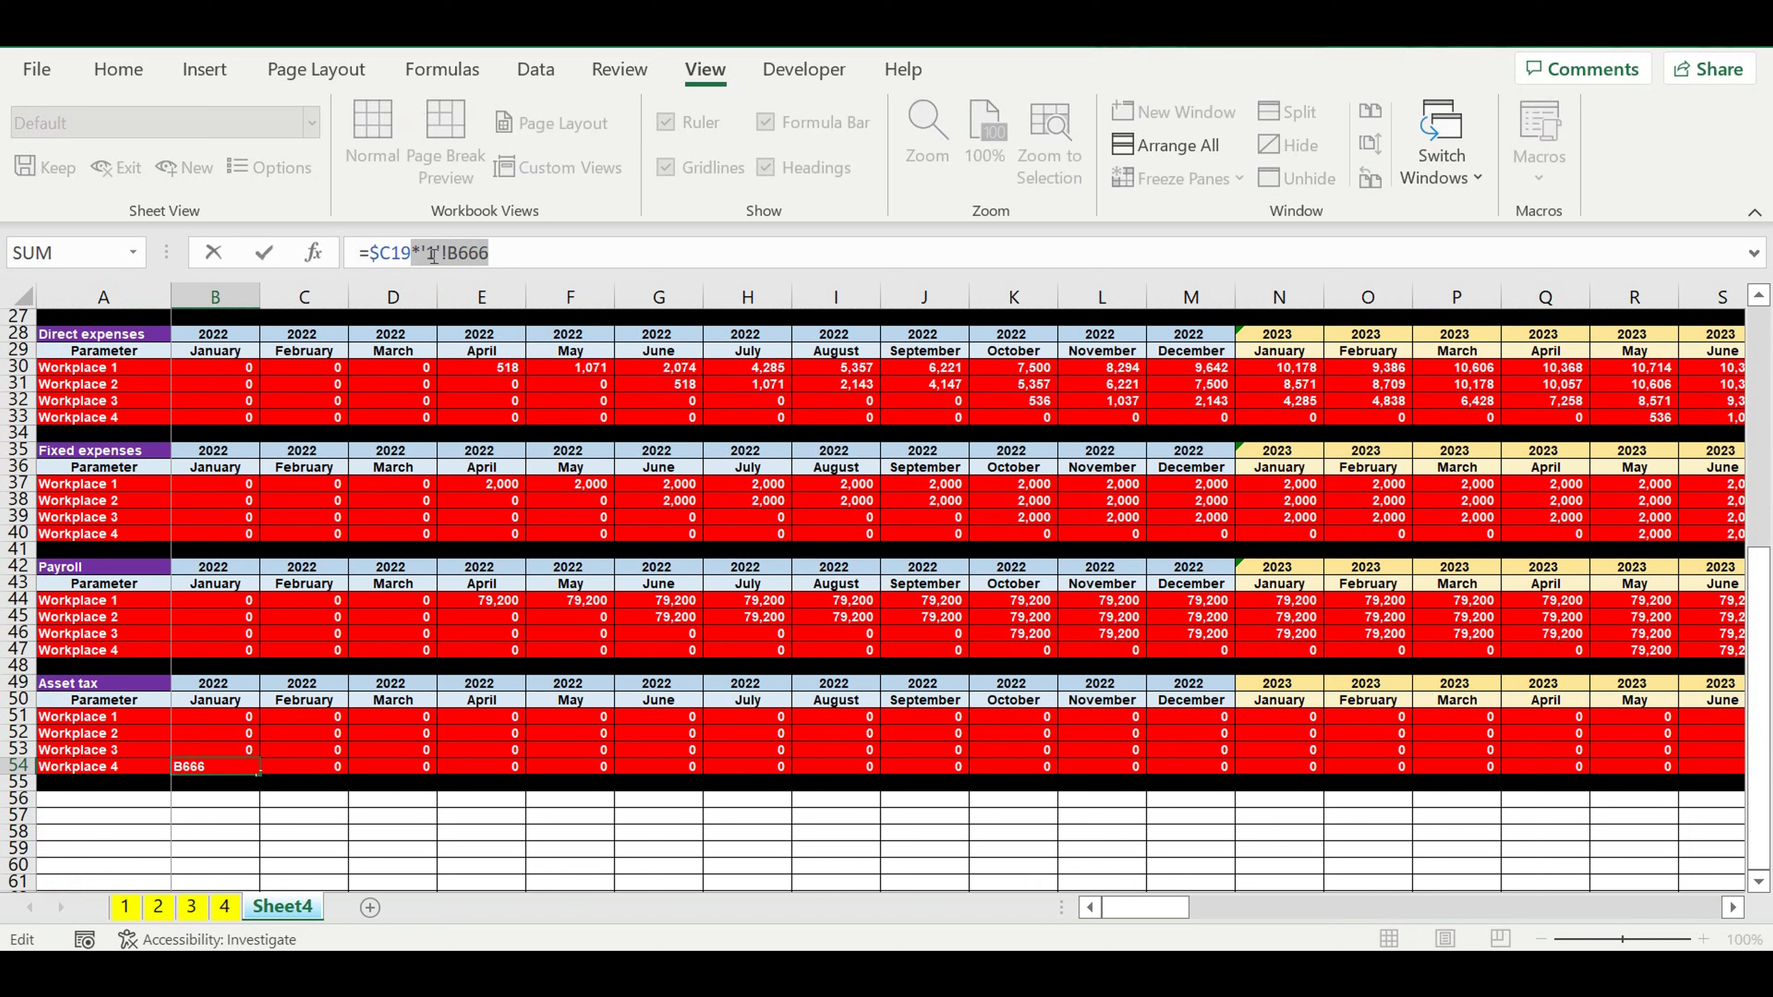
text(*'1'!B663)
drag(436, 253, 427, 253)
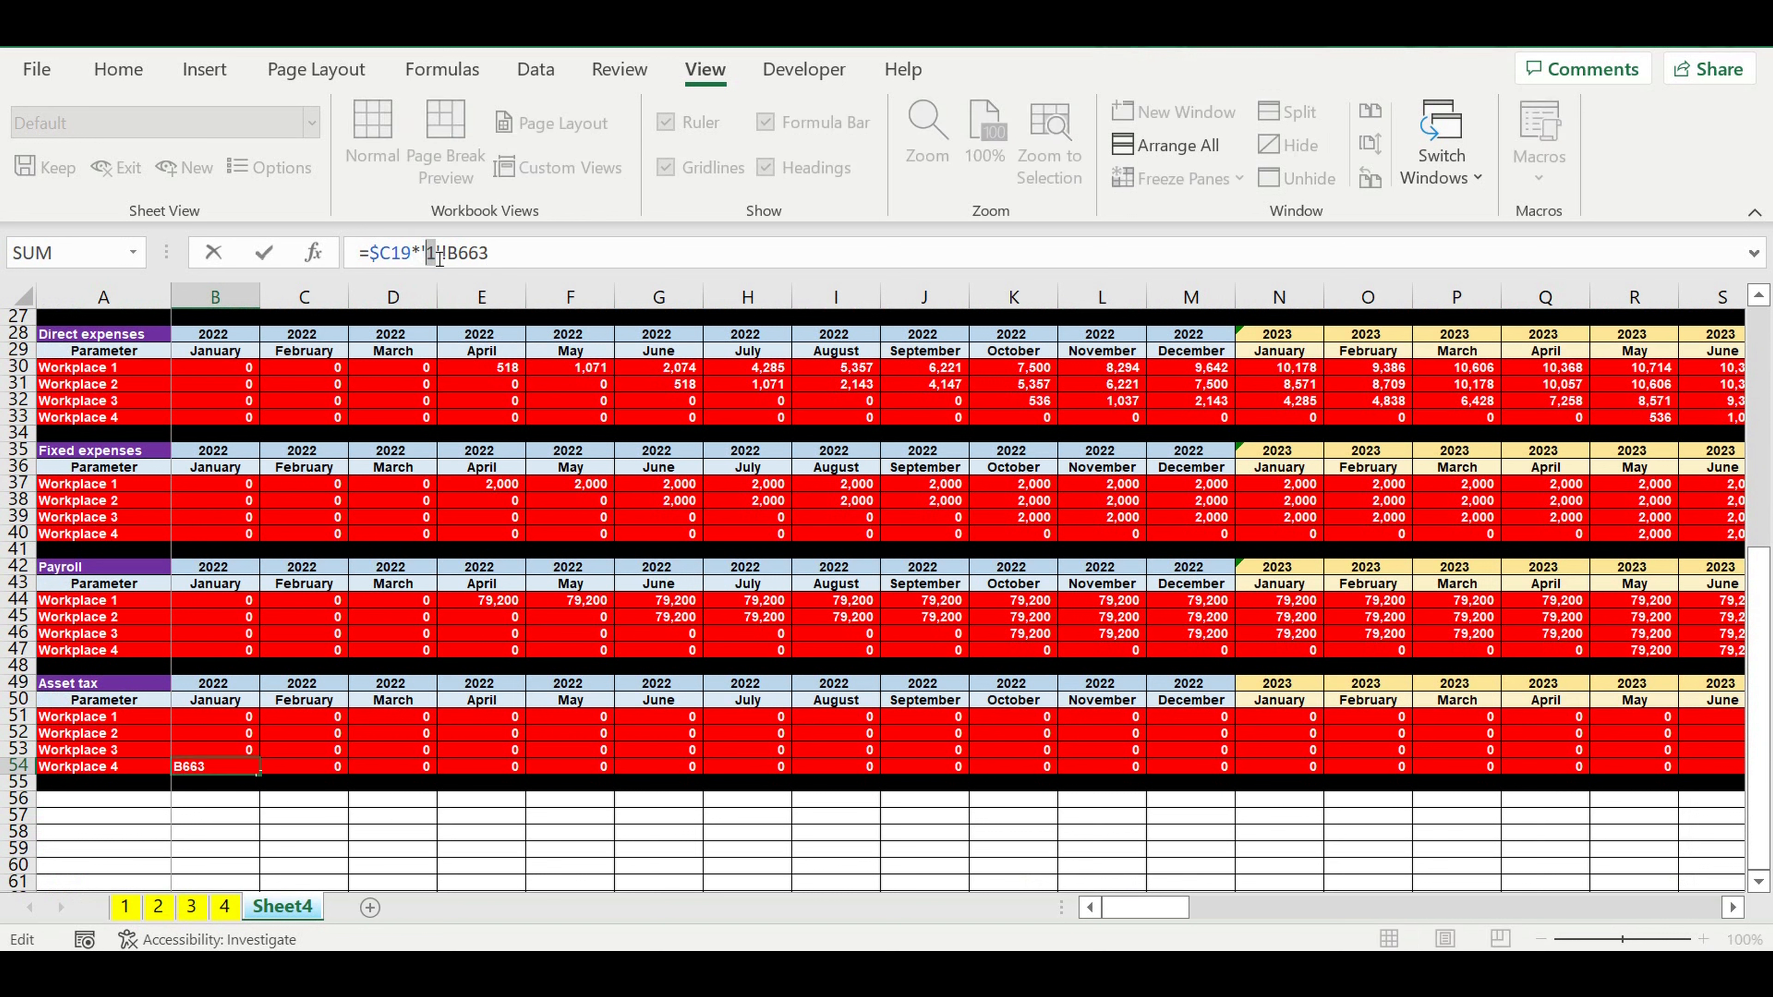
text(4)
key(Return)
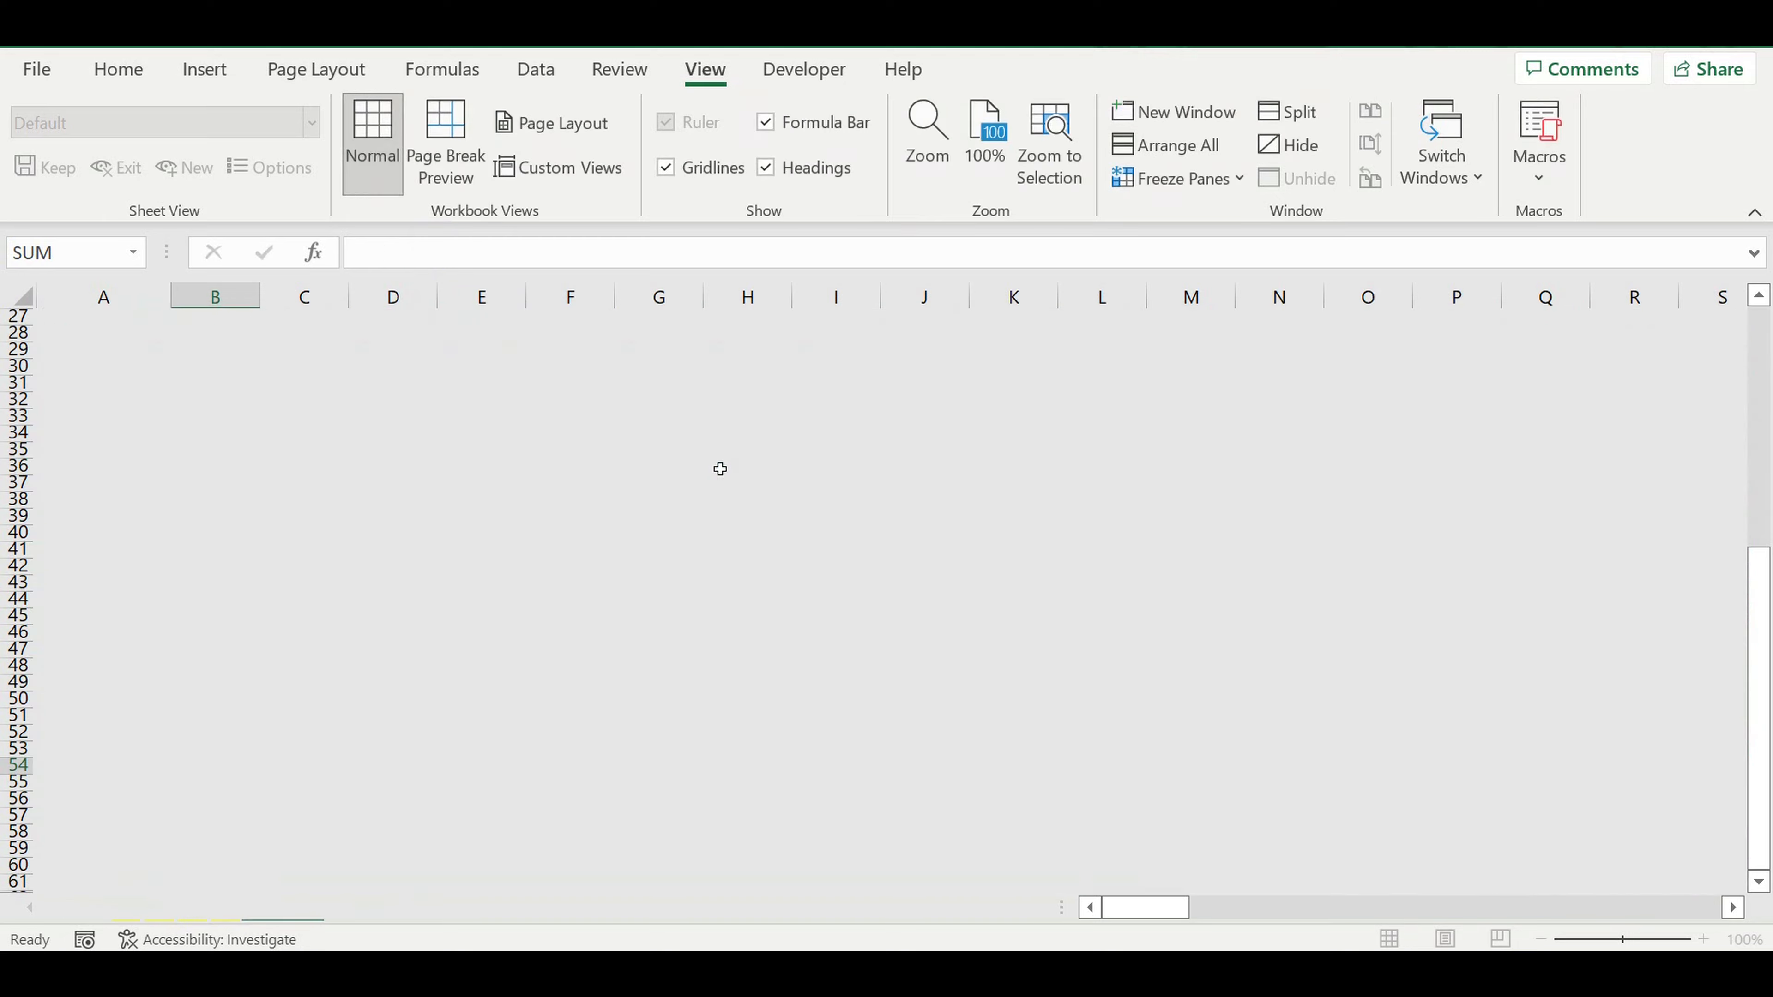
Fill the January 2022 asset tax formulas of all four workplaces across to December 2031 in column DQ.
drag(248, 718, 1412, 708)
click(1260, 815)
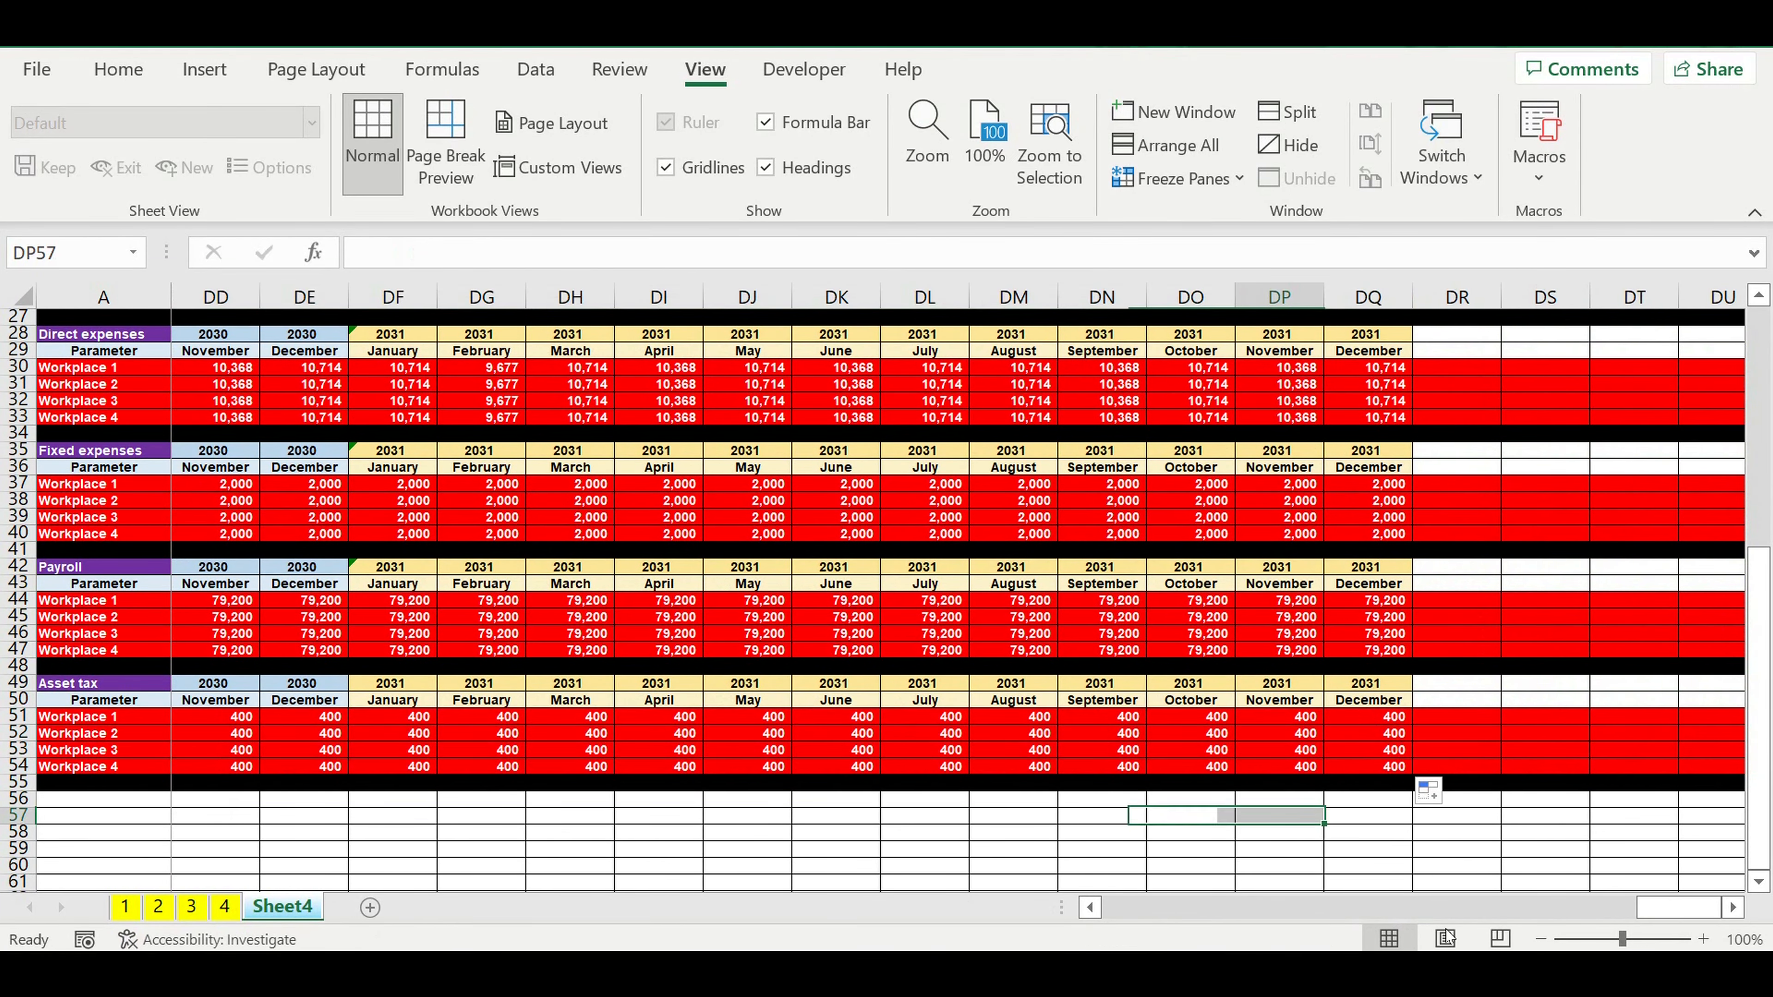
drag(1675, 908, 1144, 908)
click(213, 800)
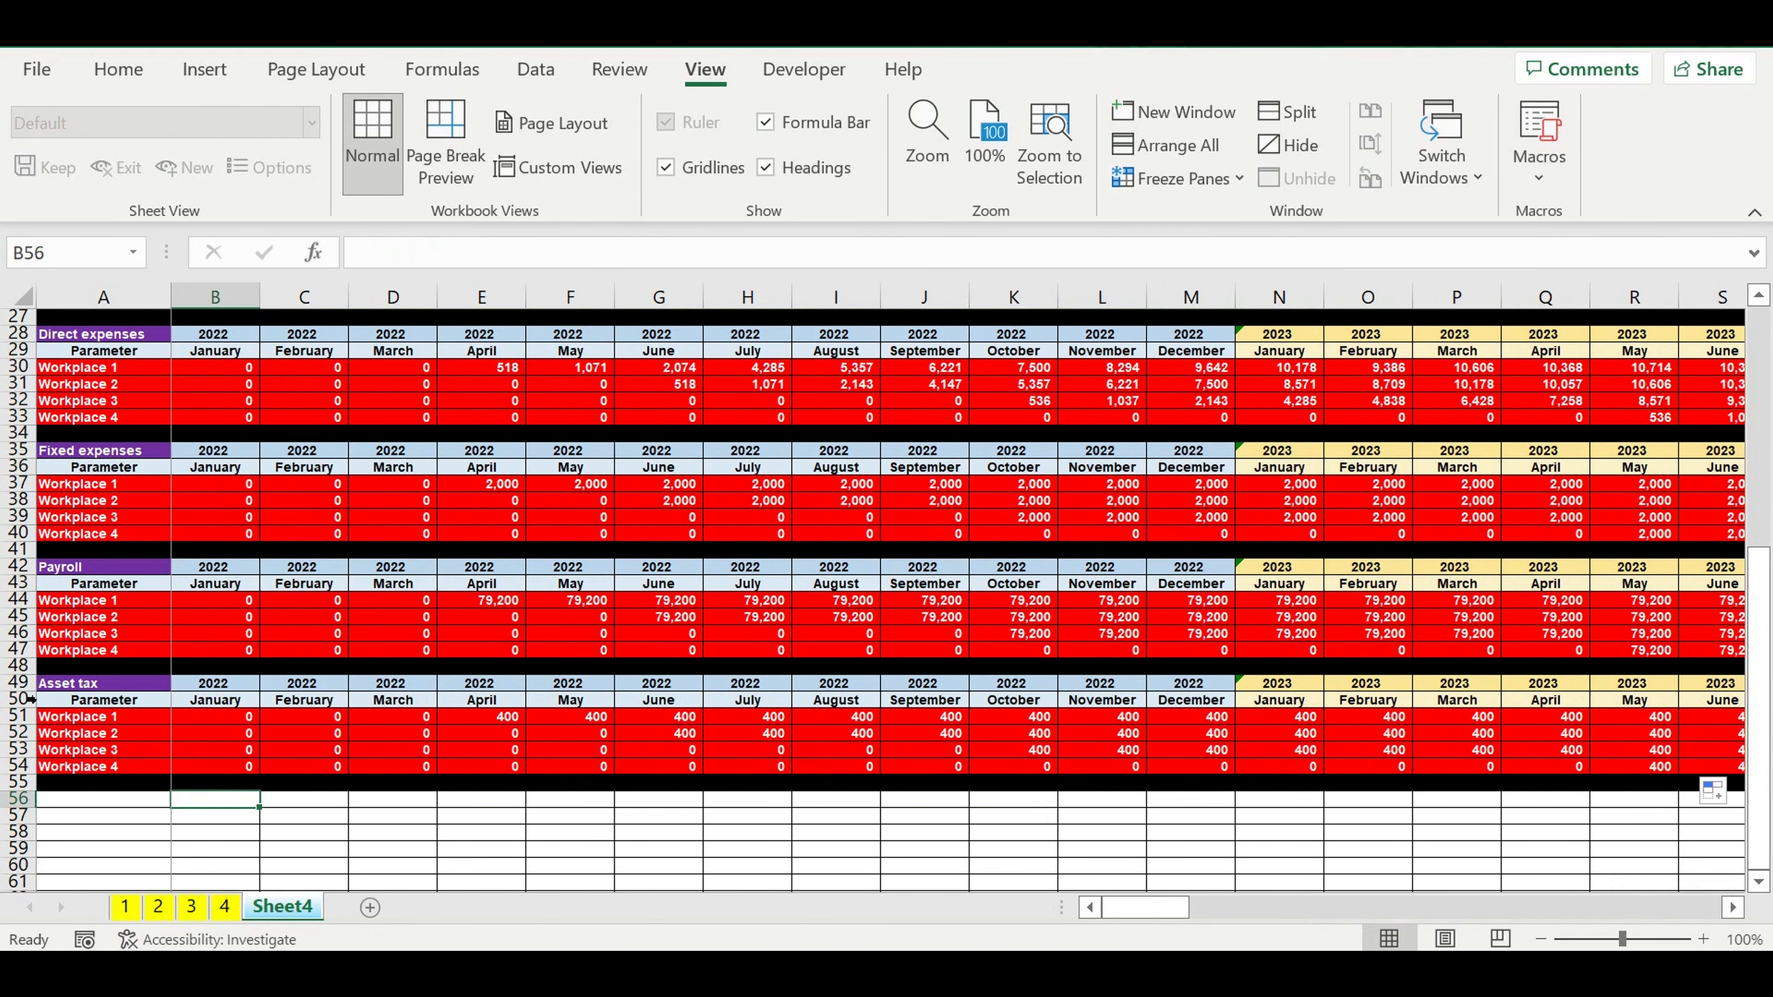
Copy the Asset tax block in rows 49 to 55 and paste it below, starting at A56.
drag(20, 683, 26, 797)
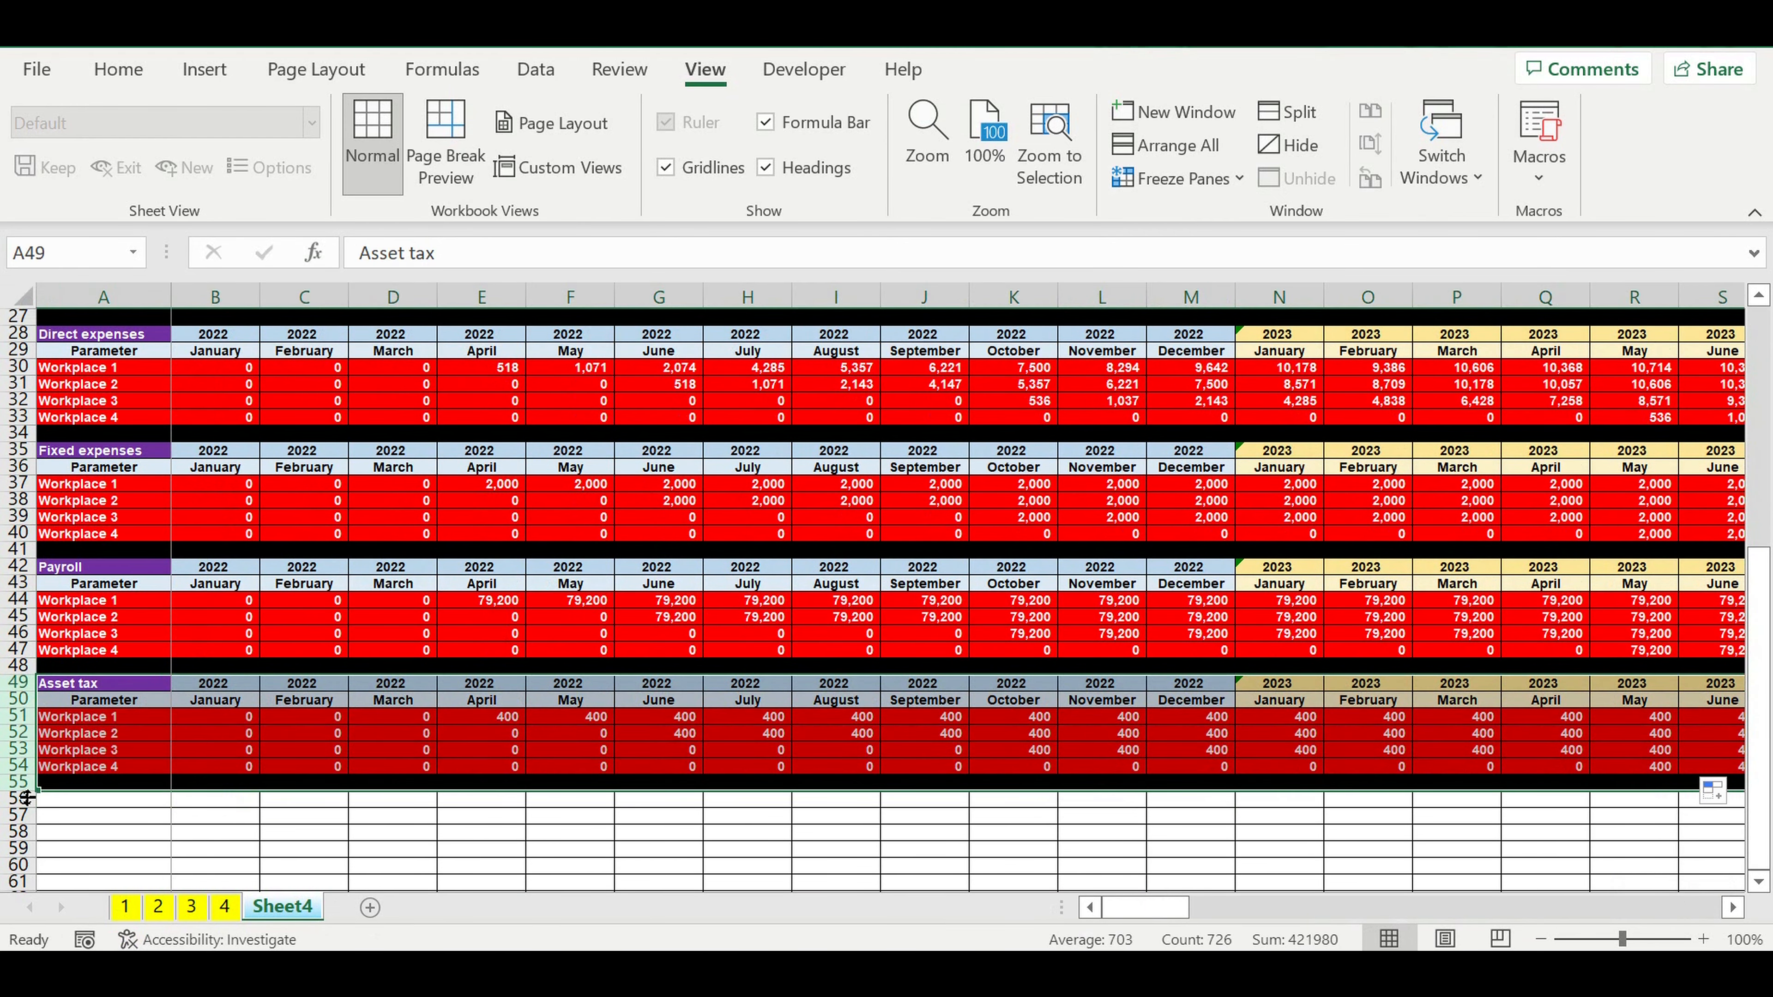
key(ctrl+c)
click(150, 801)
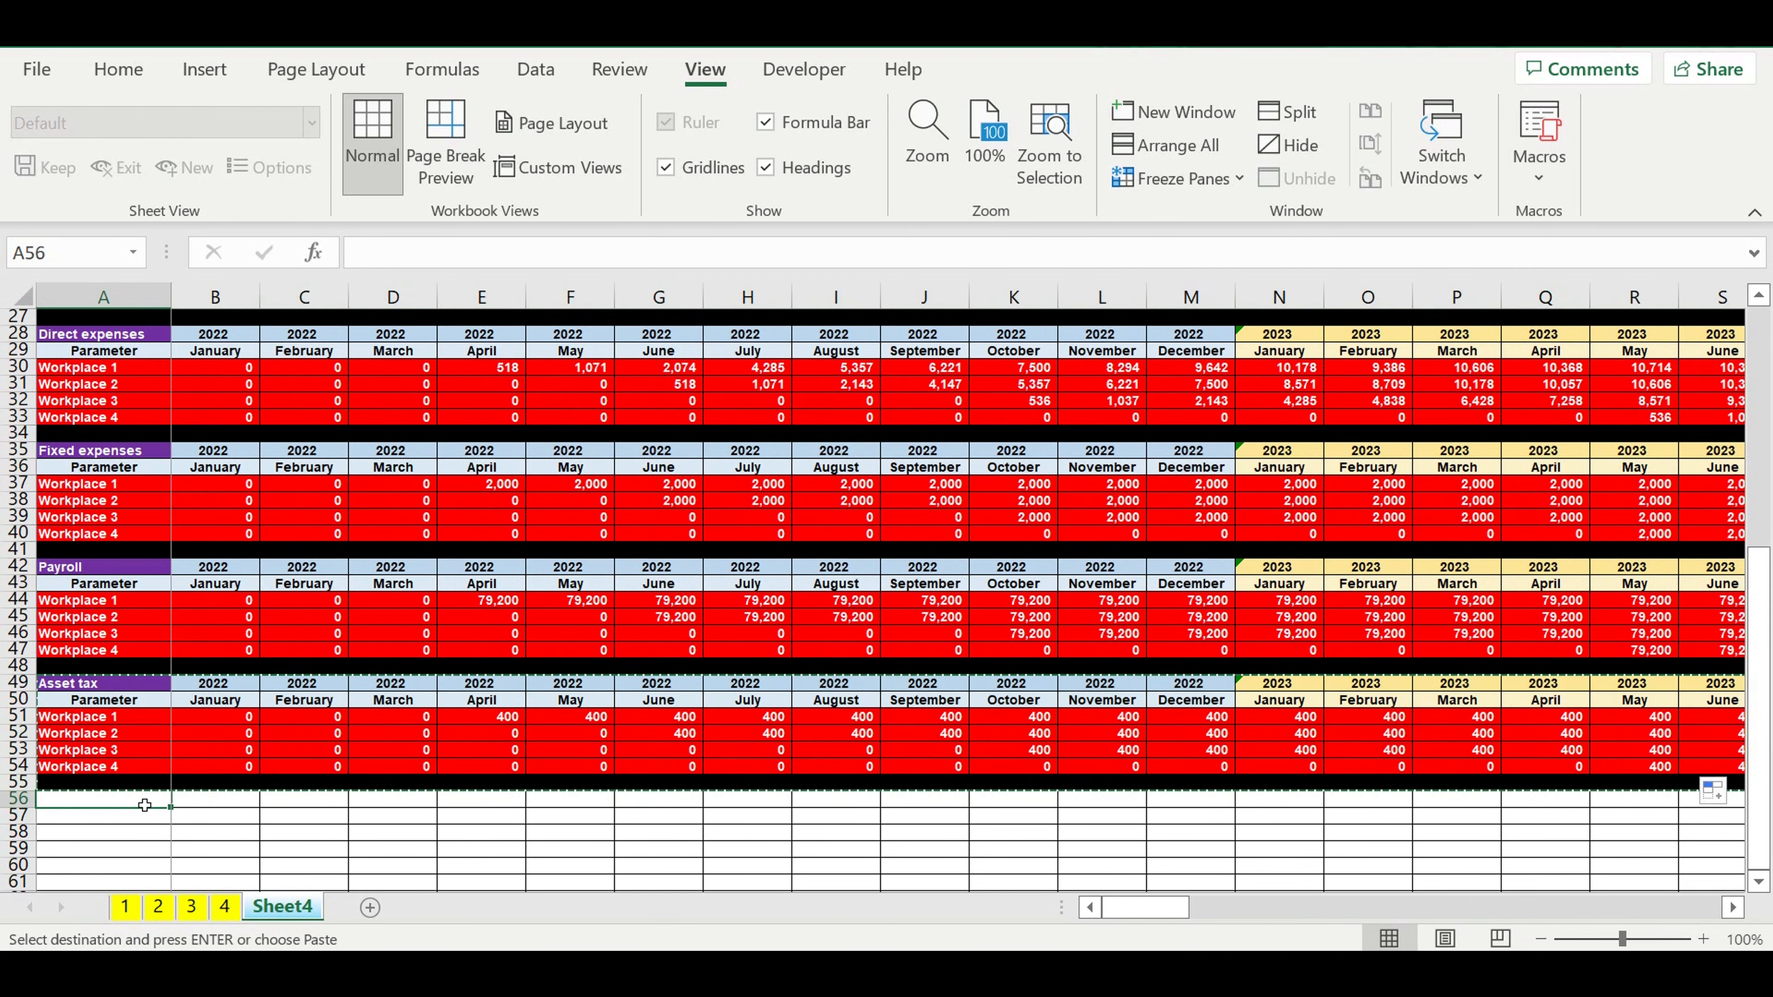
key(ctrl+v)
scroll(268, 768, down, 4)
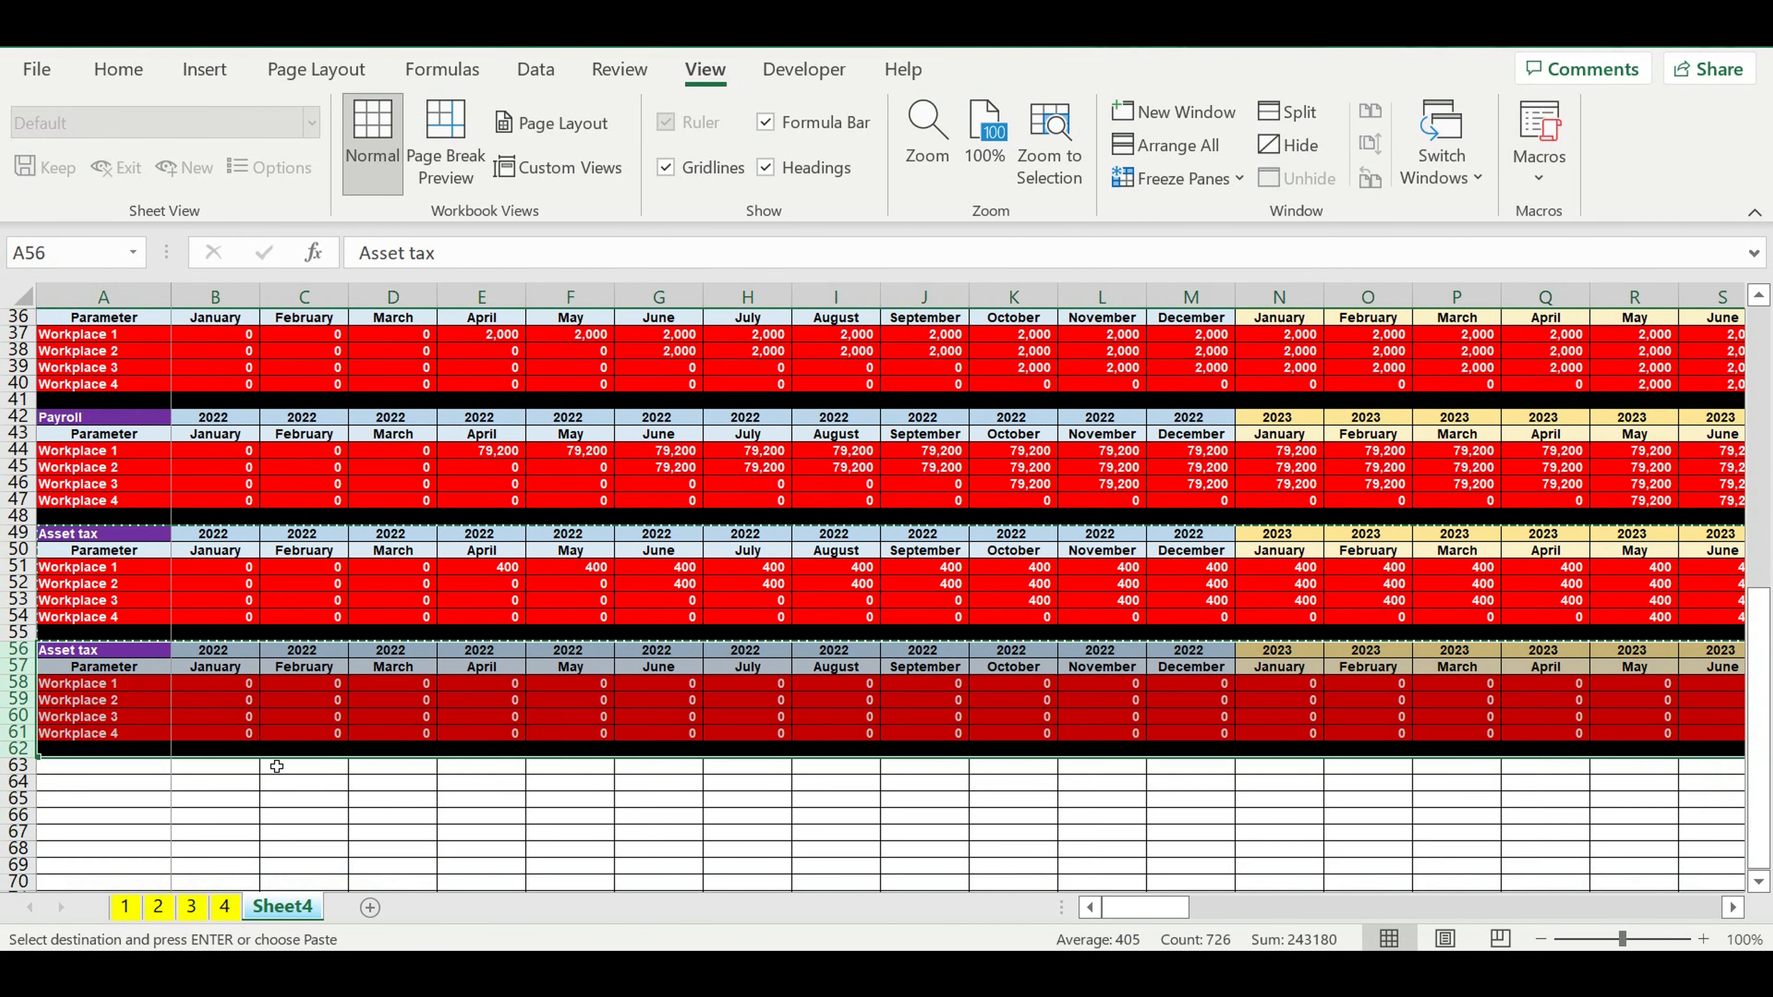
click(254, 749)
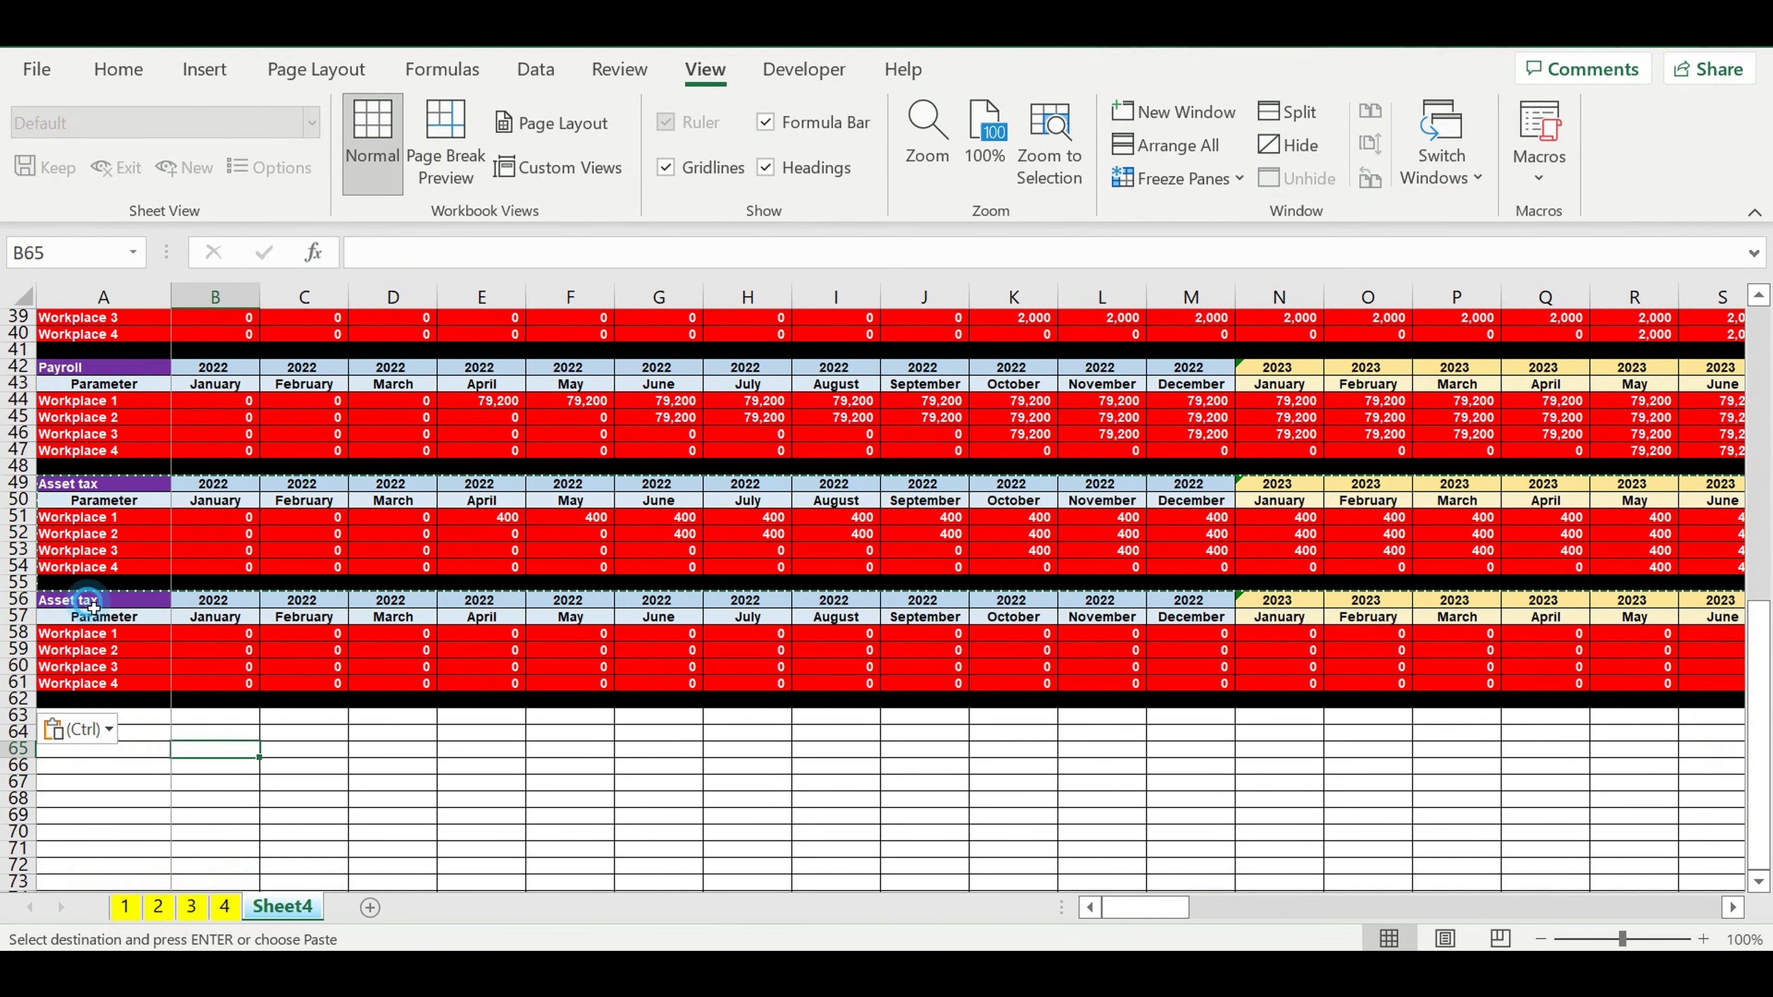
Rename the pasted block's heading in A56 as Investment plan.
click(91, 602)
text(In)
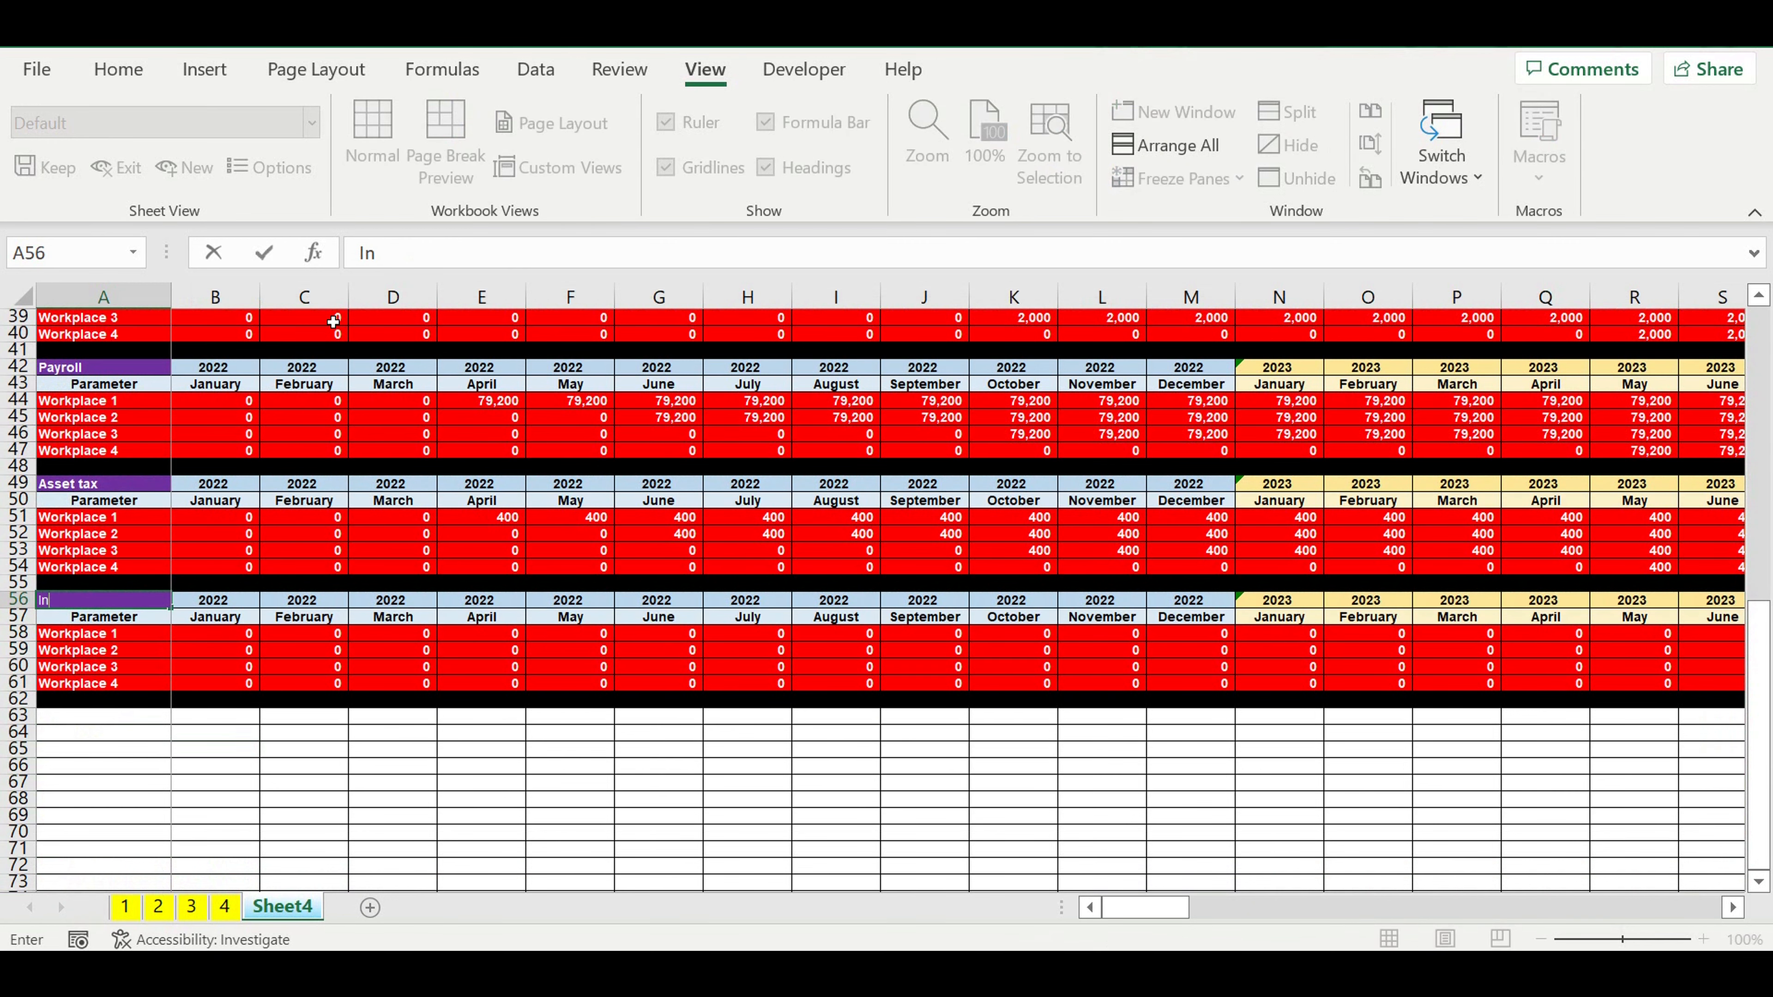
text(vestment plan)
key(Return)
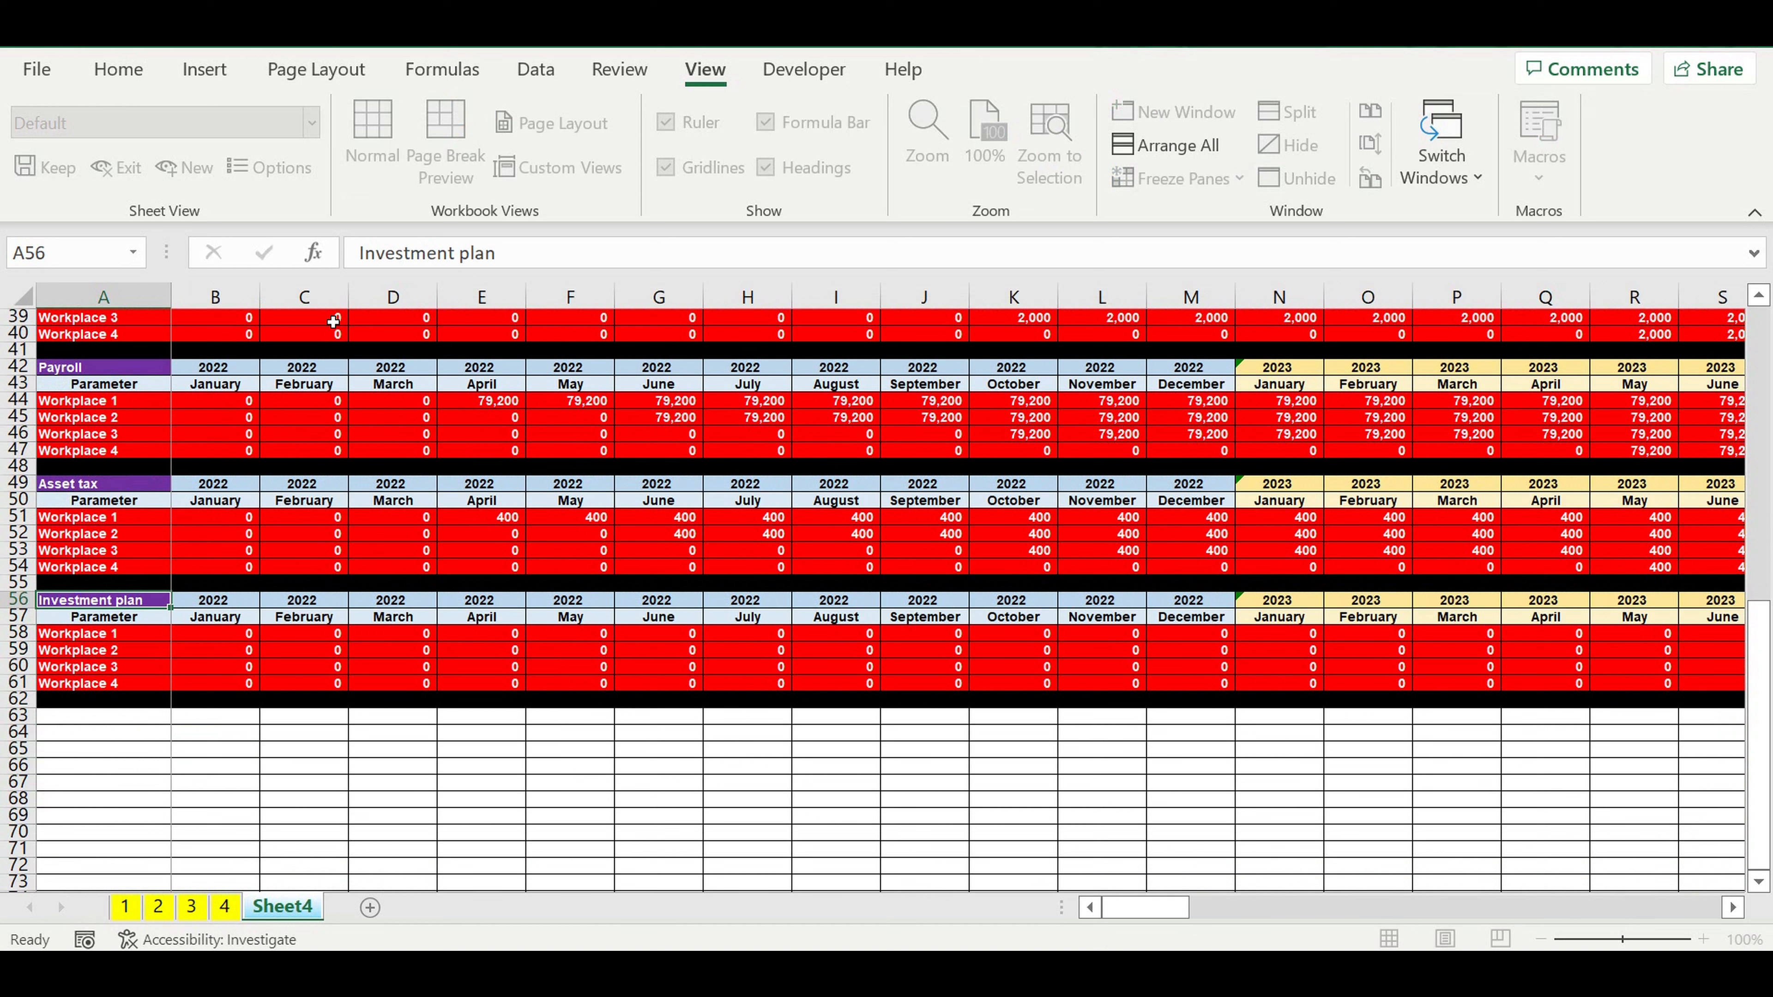
Enter =$C16*'1'!B664 in B58 as Workplace 1's January investment plan formula, linking its Core switch to the investment row of sheet 1.
click(207, 637)
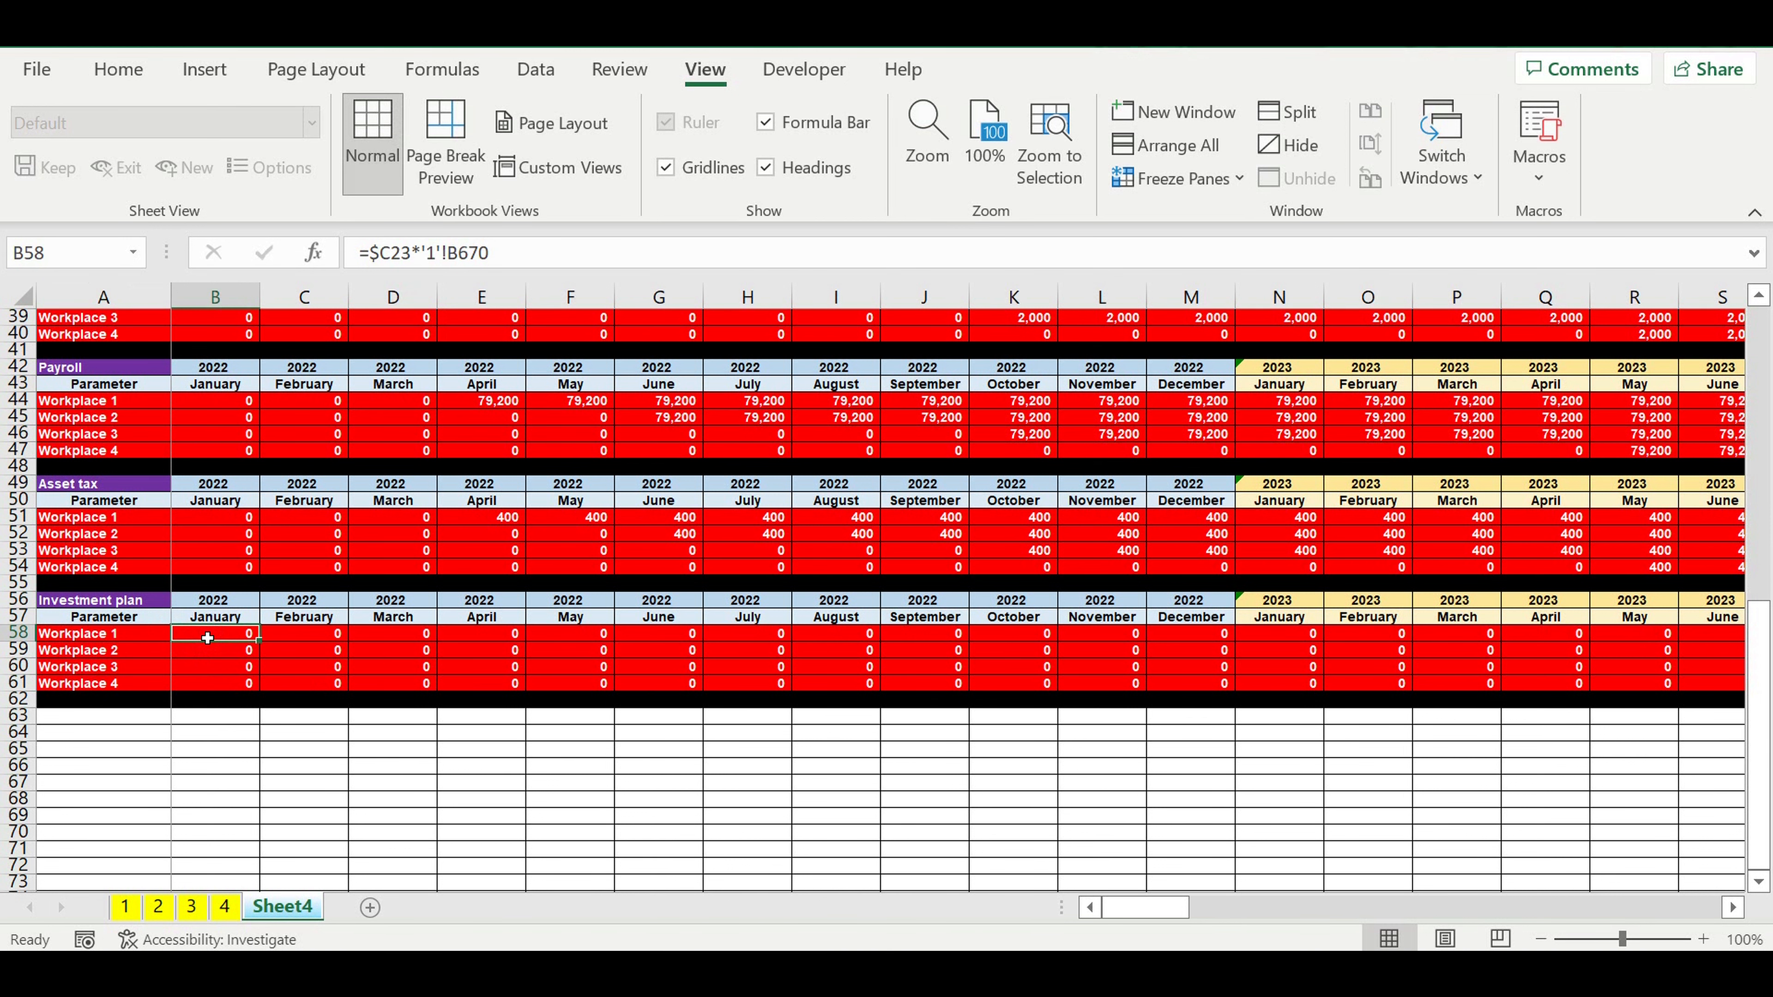
text(=)
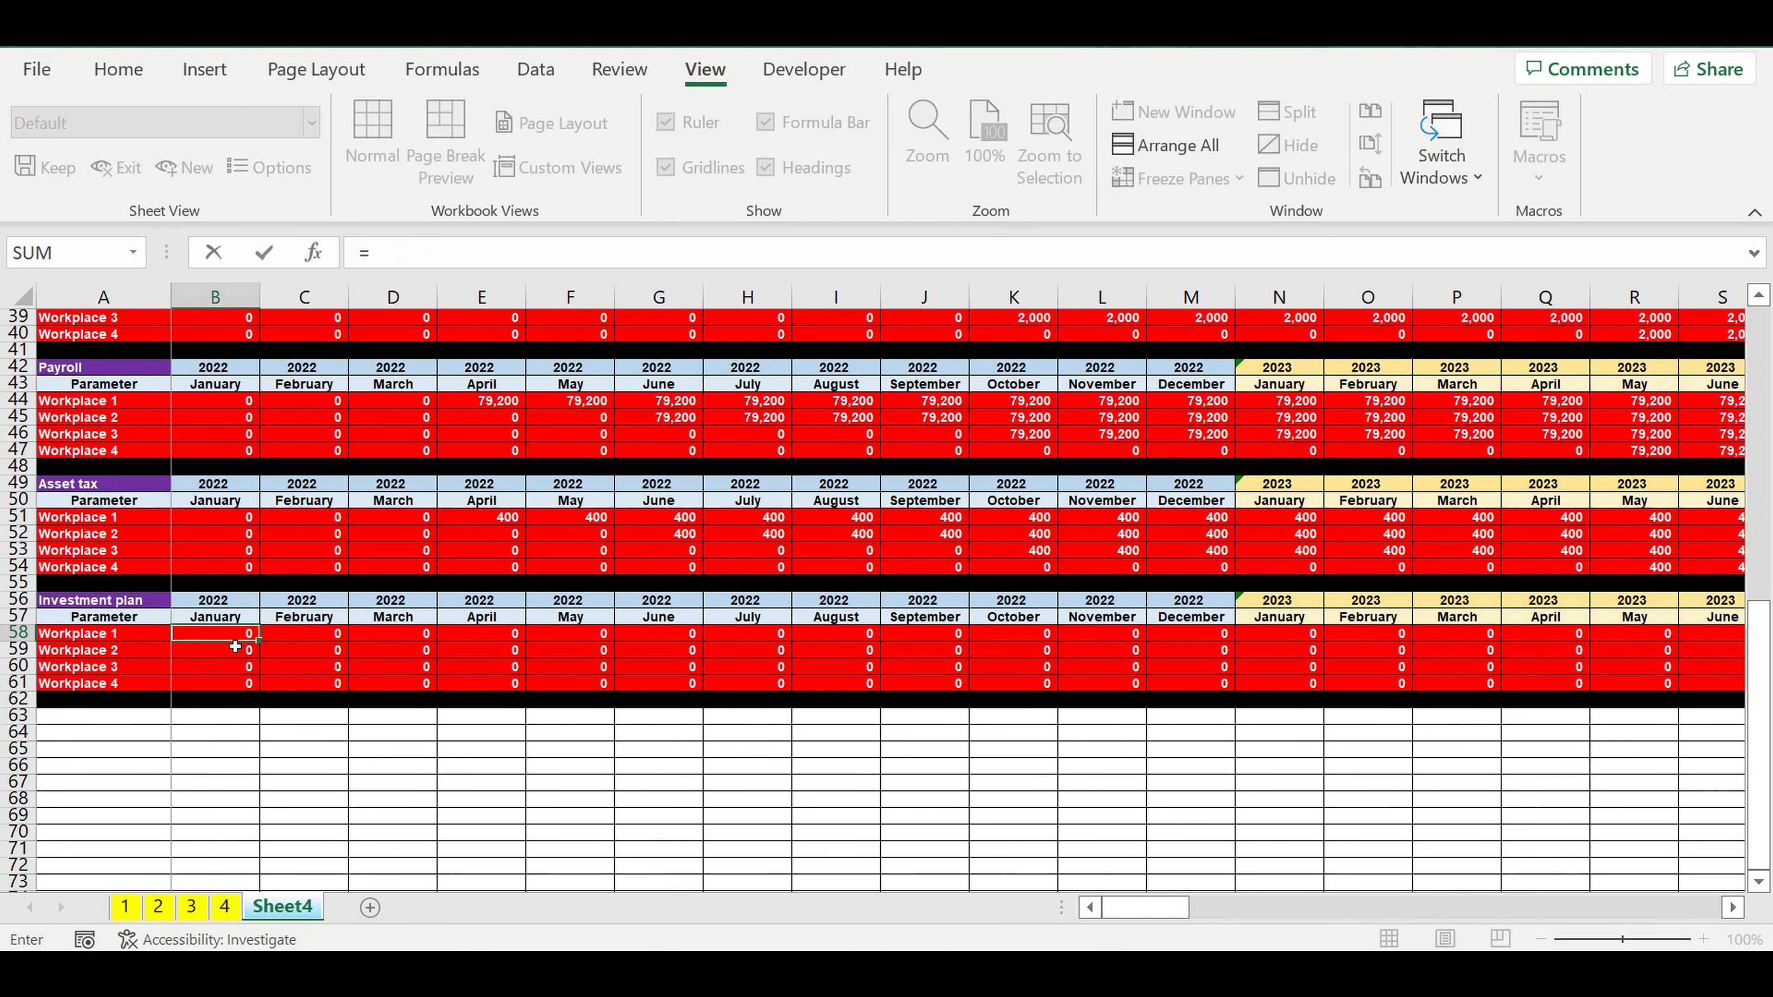
scroll(230, 639, up, 10)
scroll(236, 638, up, 2)
click(314, 535)
click(384, 266)
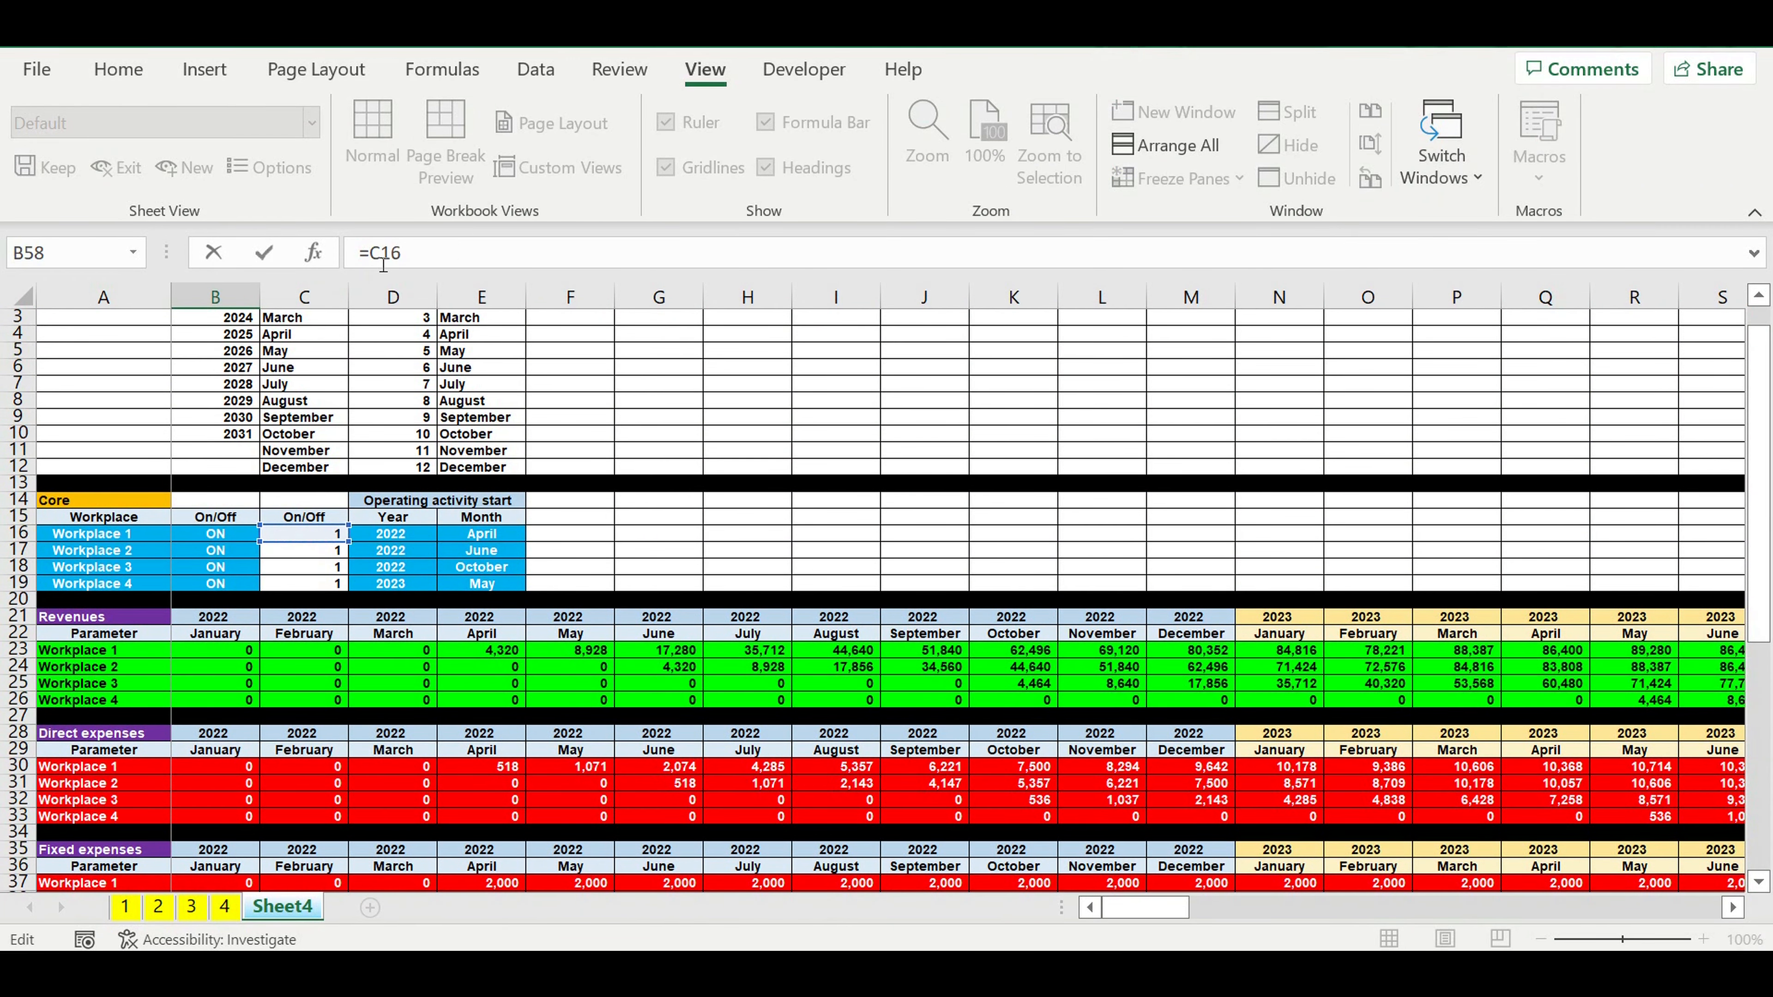
text($)
click(450, 254)
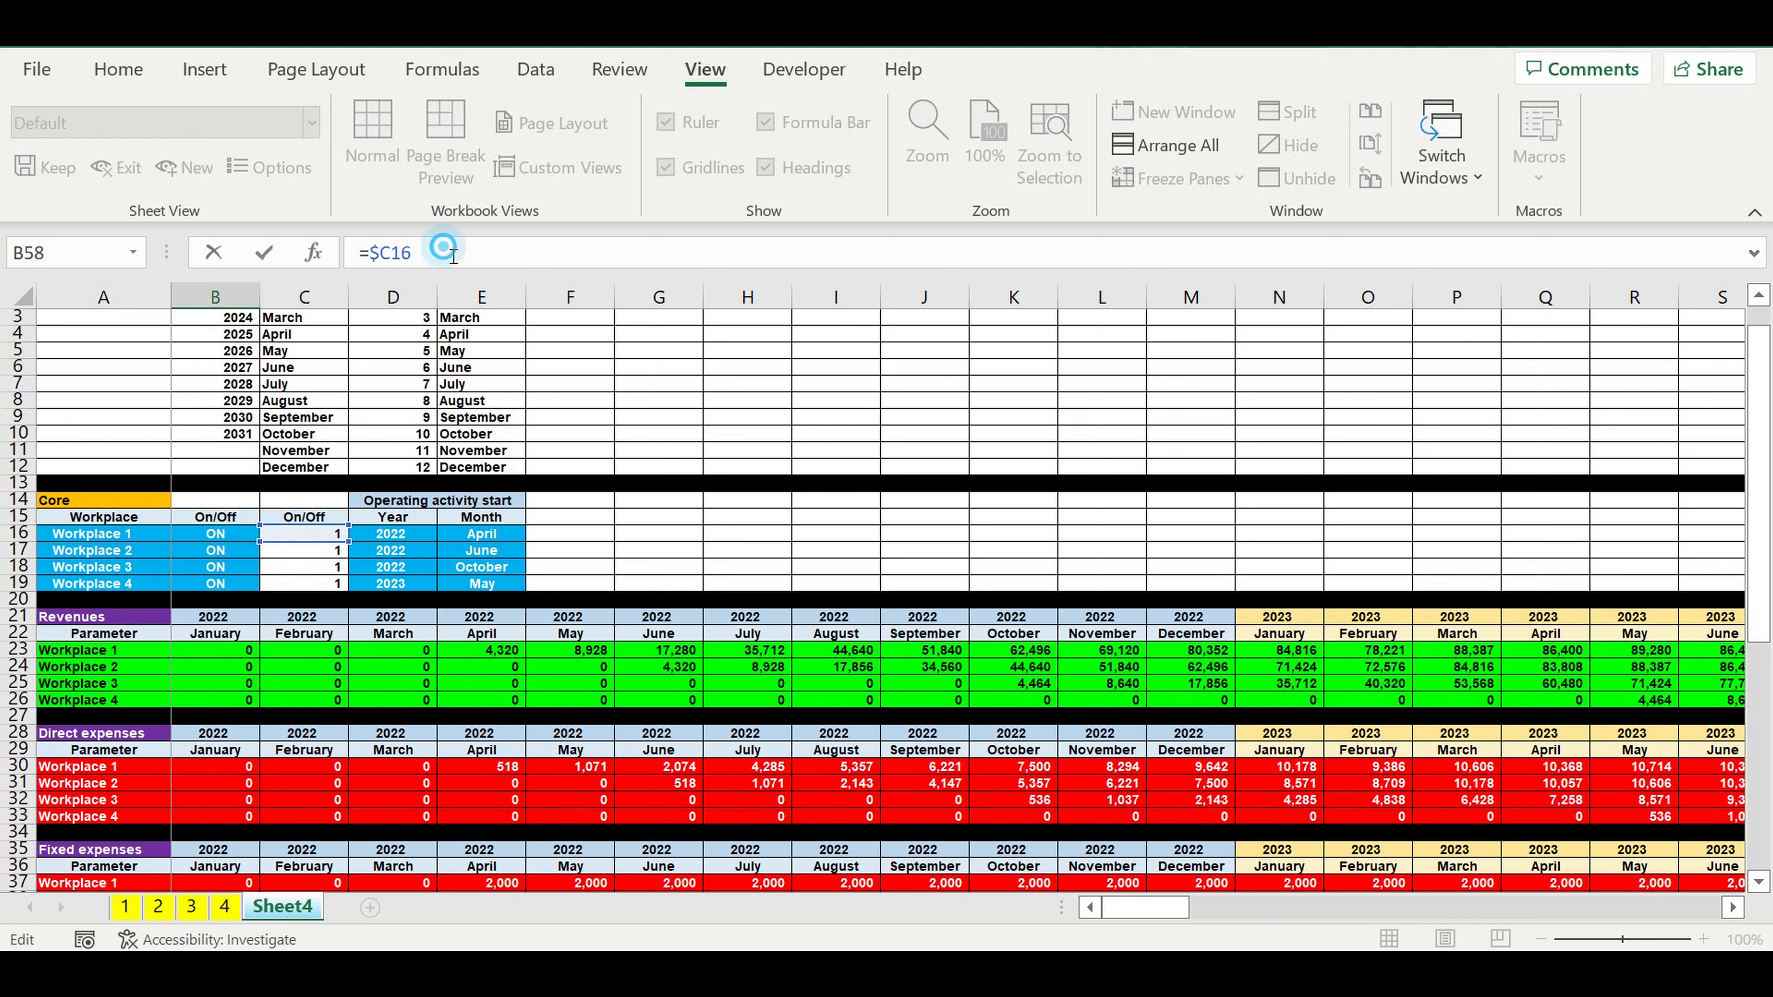
text(*)
click(125, 906)
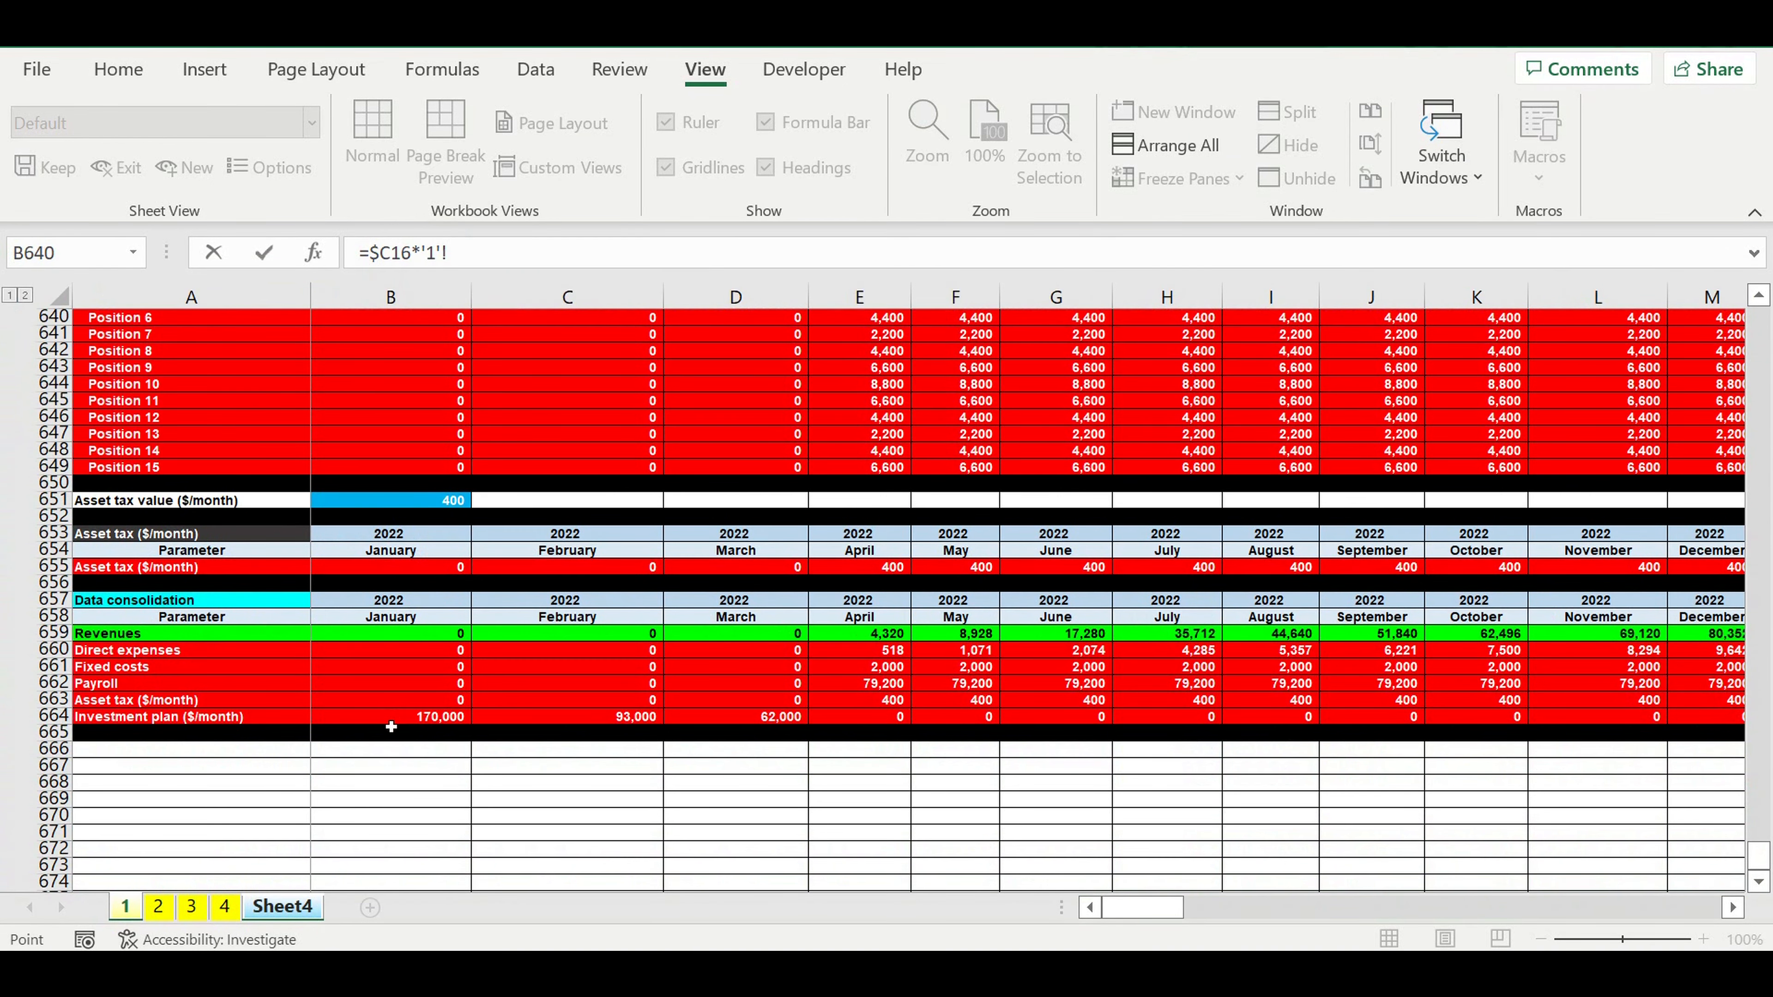
click(382, 724)
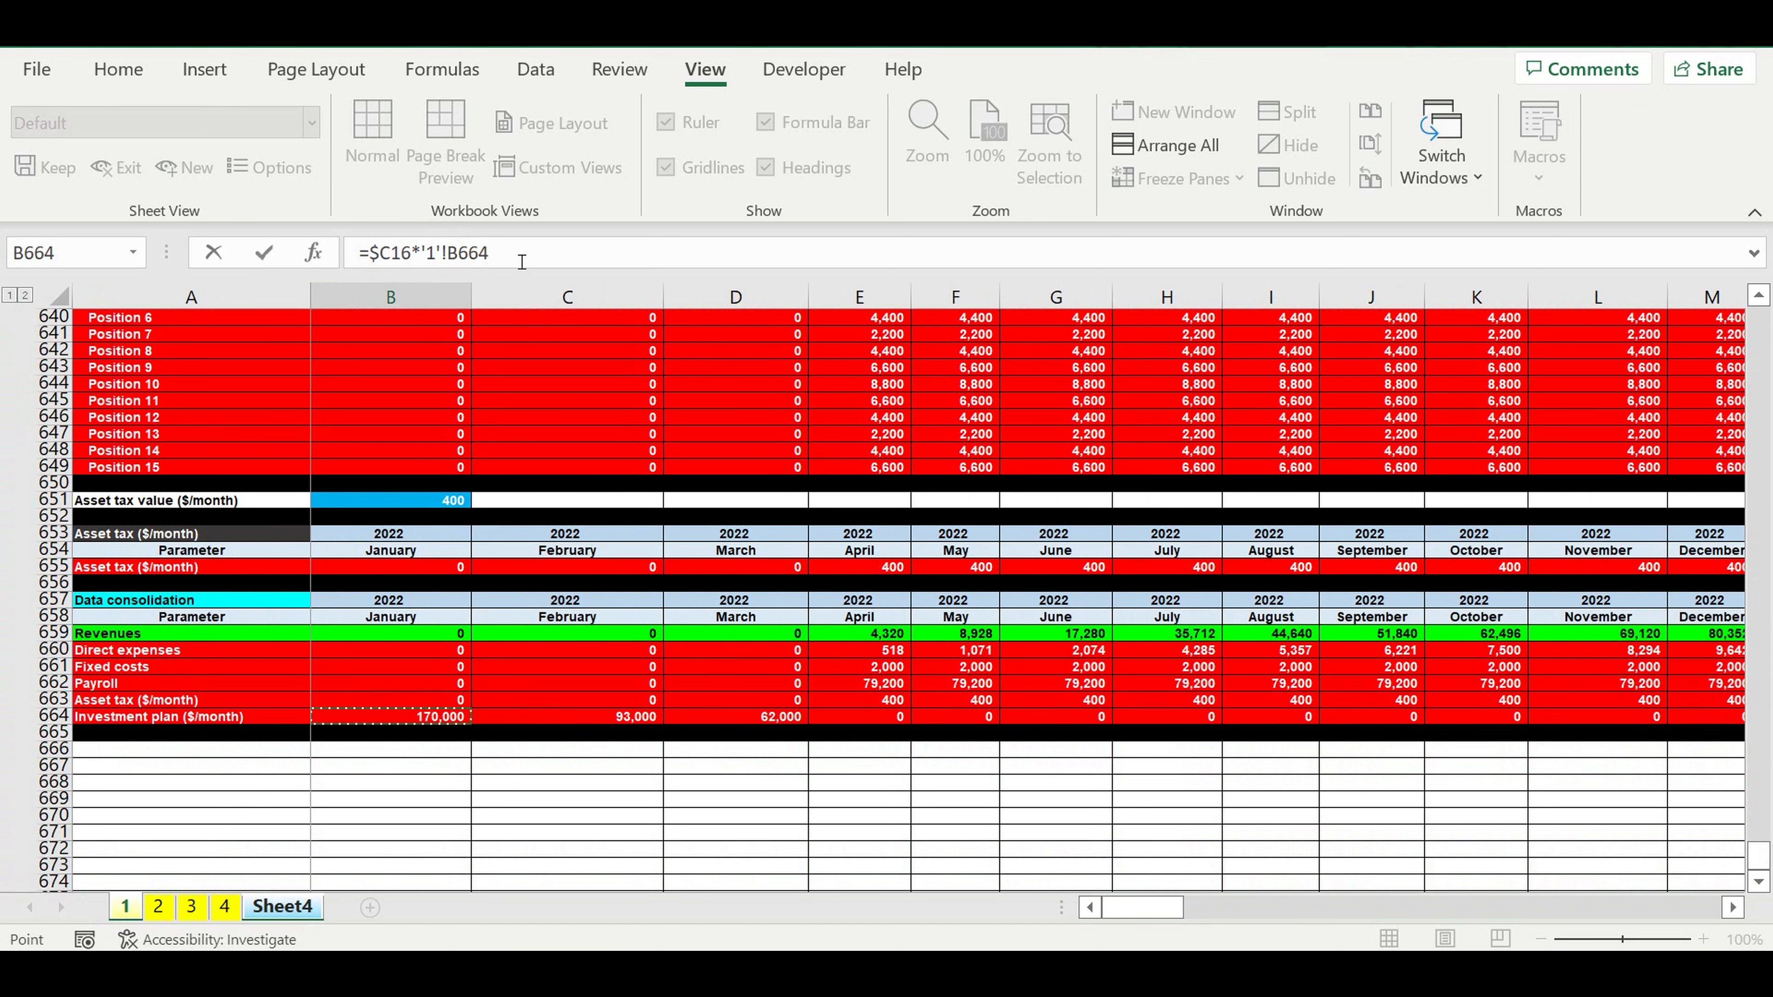
drag(519, 255, 425, 259)
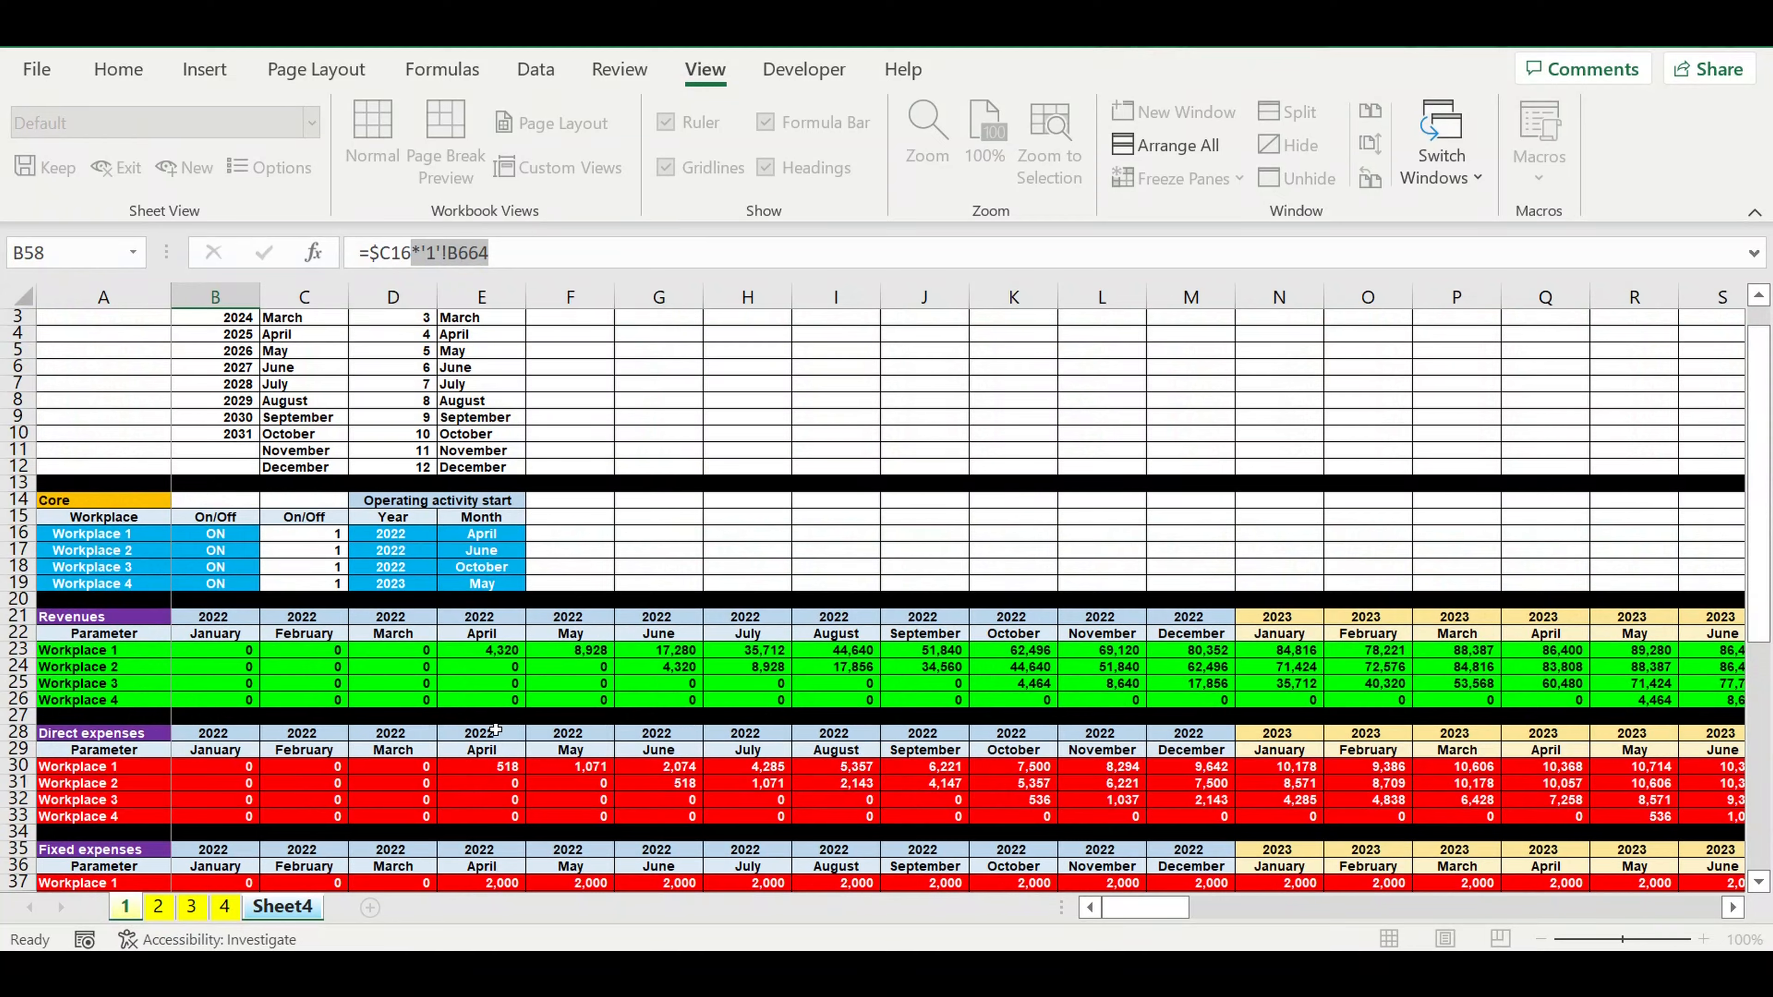
key(Return)
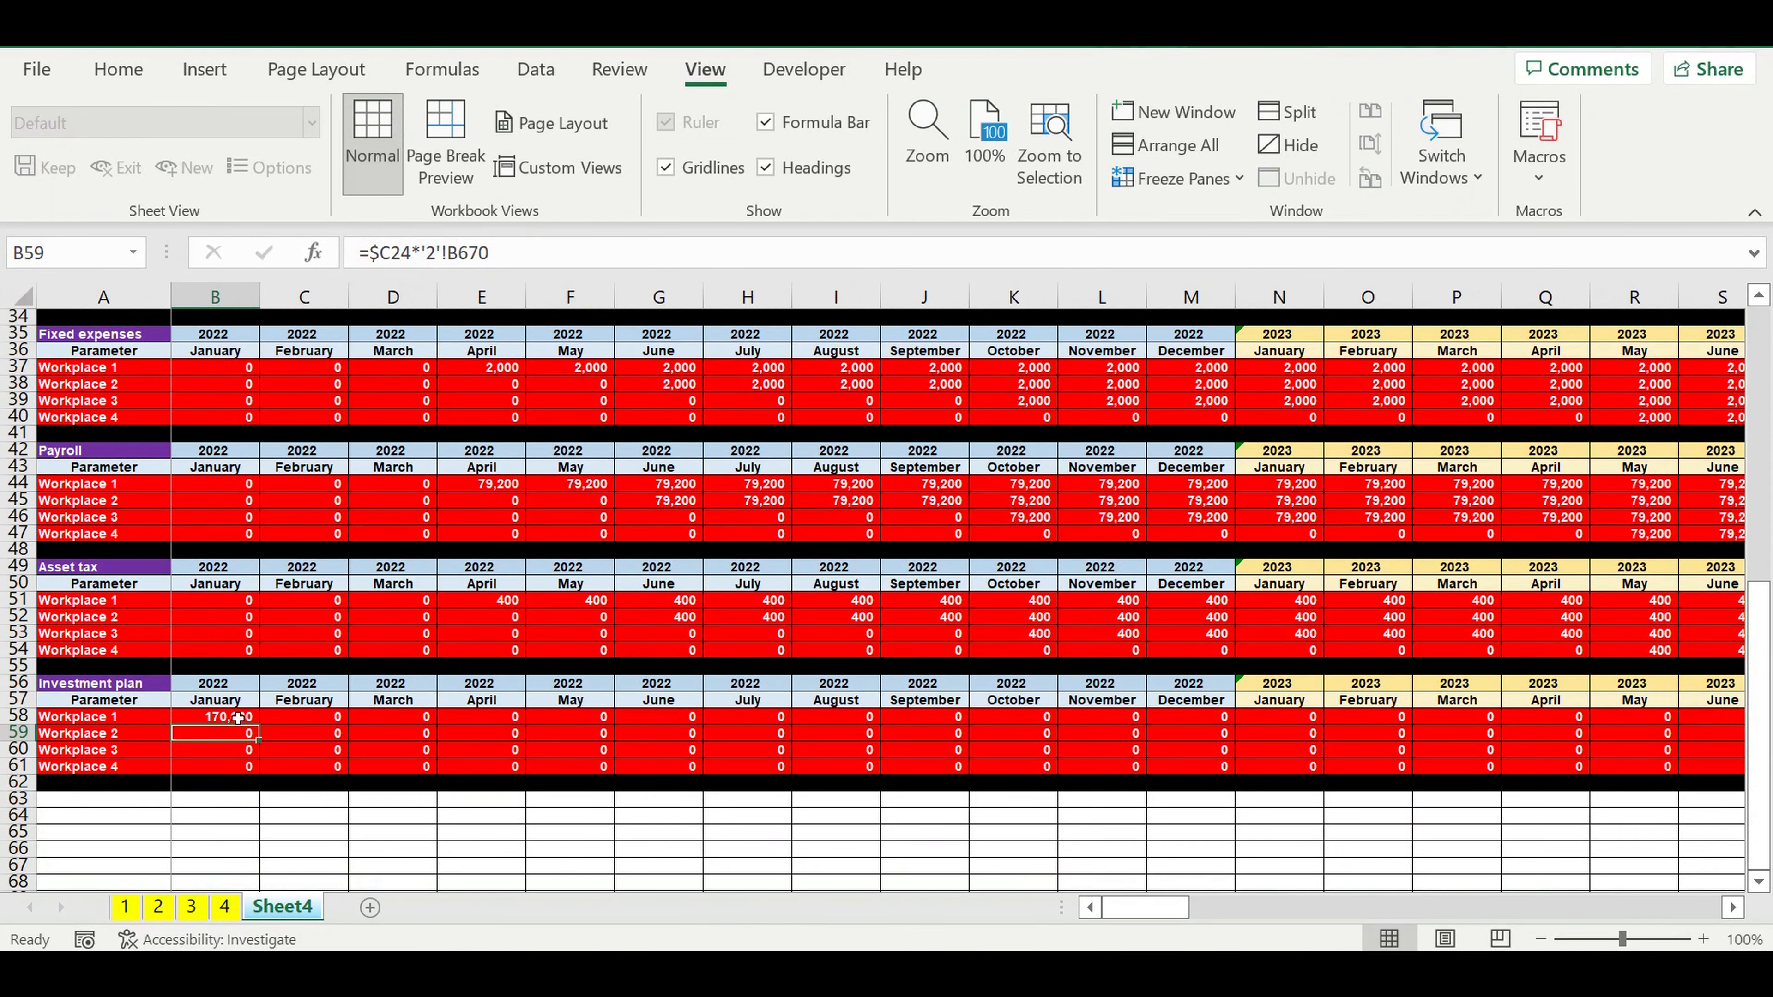
Fill B58's formula down to B61 and replace the sheet reference in Workplace 2's formula in B59 with '2'!B664.
click(252, 721)
drag(271, 732, 294, 768)
click(234, 733)
drag(509, 253, 414, 255)
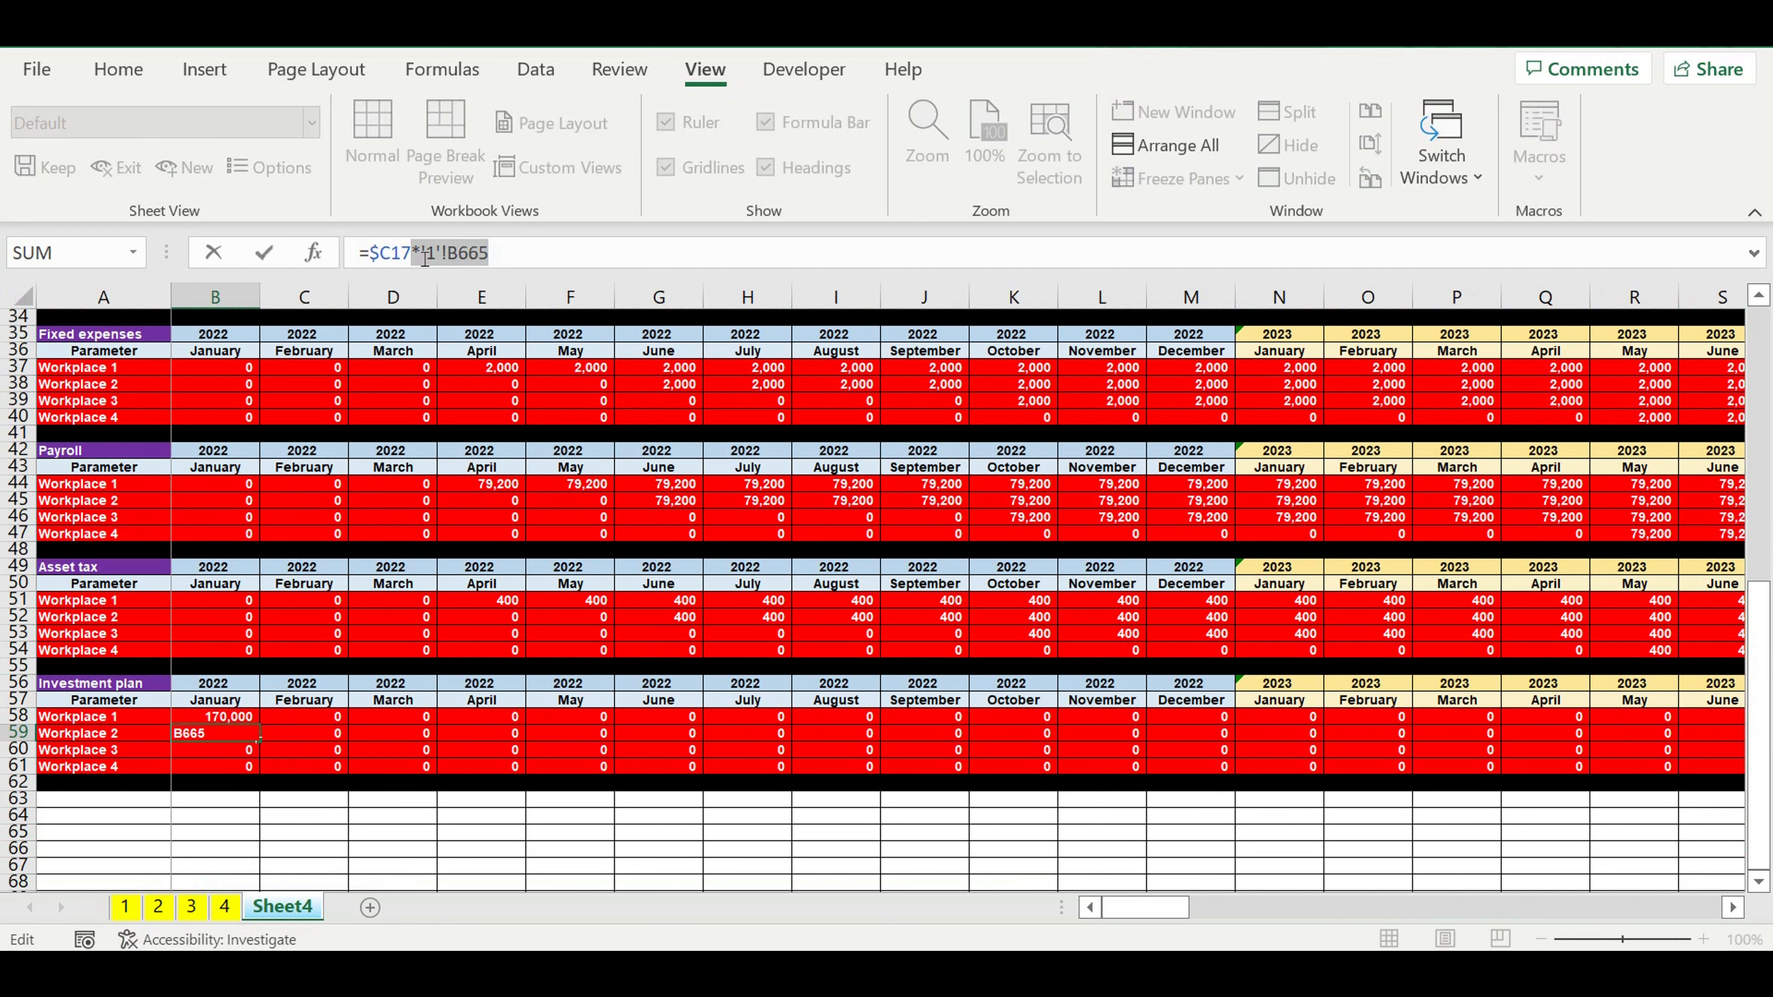
key(ctrl+v)
double_click(430, 253)
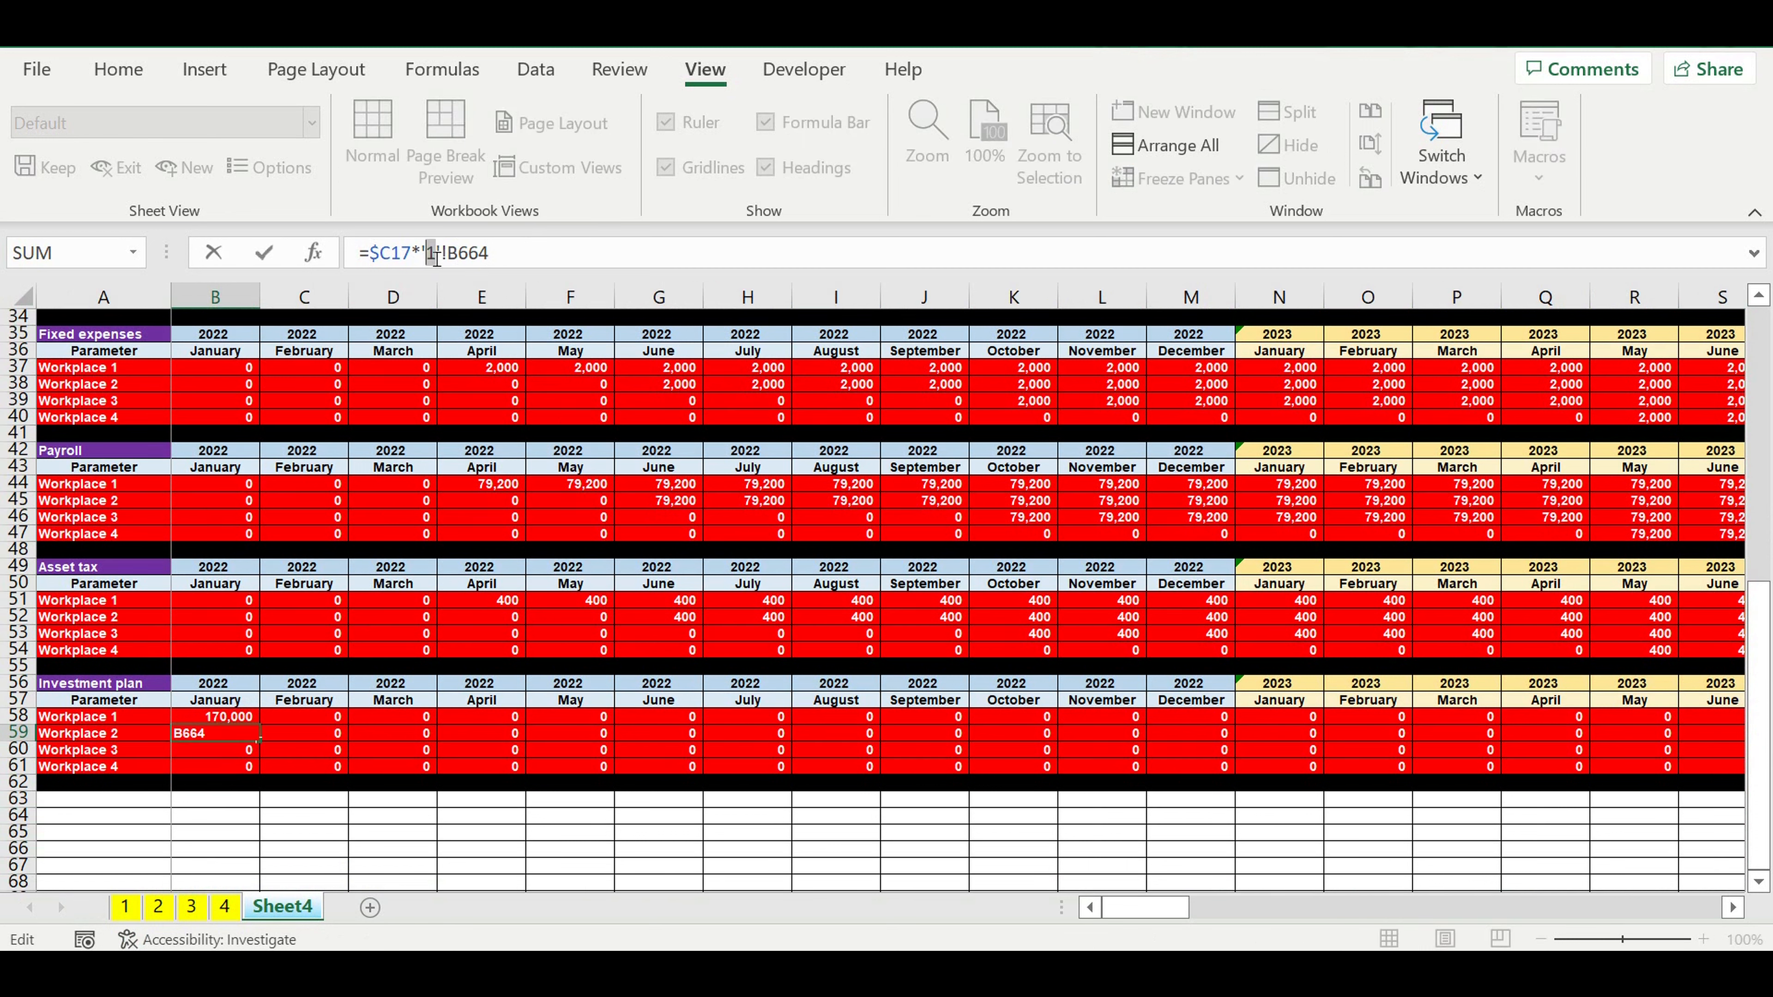
text(2)
key(Return)
Replace the sheet reference in Workplace 3's investment plan formula in B60 with '3'!B664.
drag(527, 253, 431, 254)
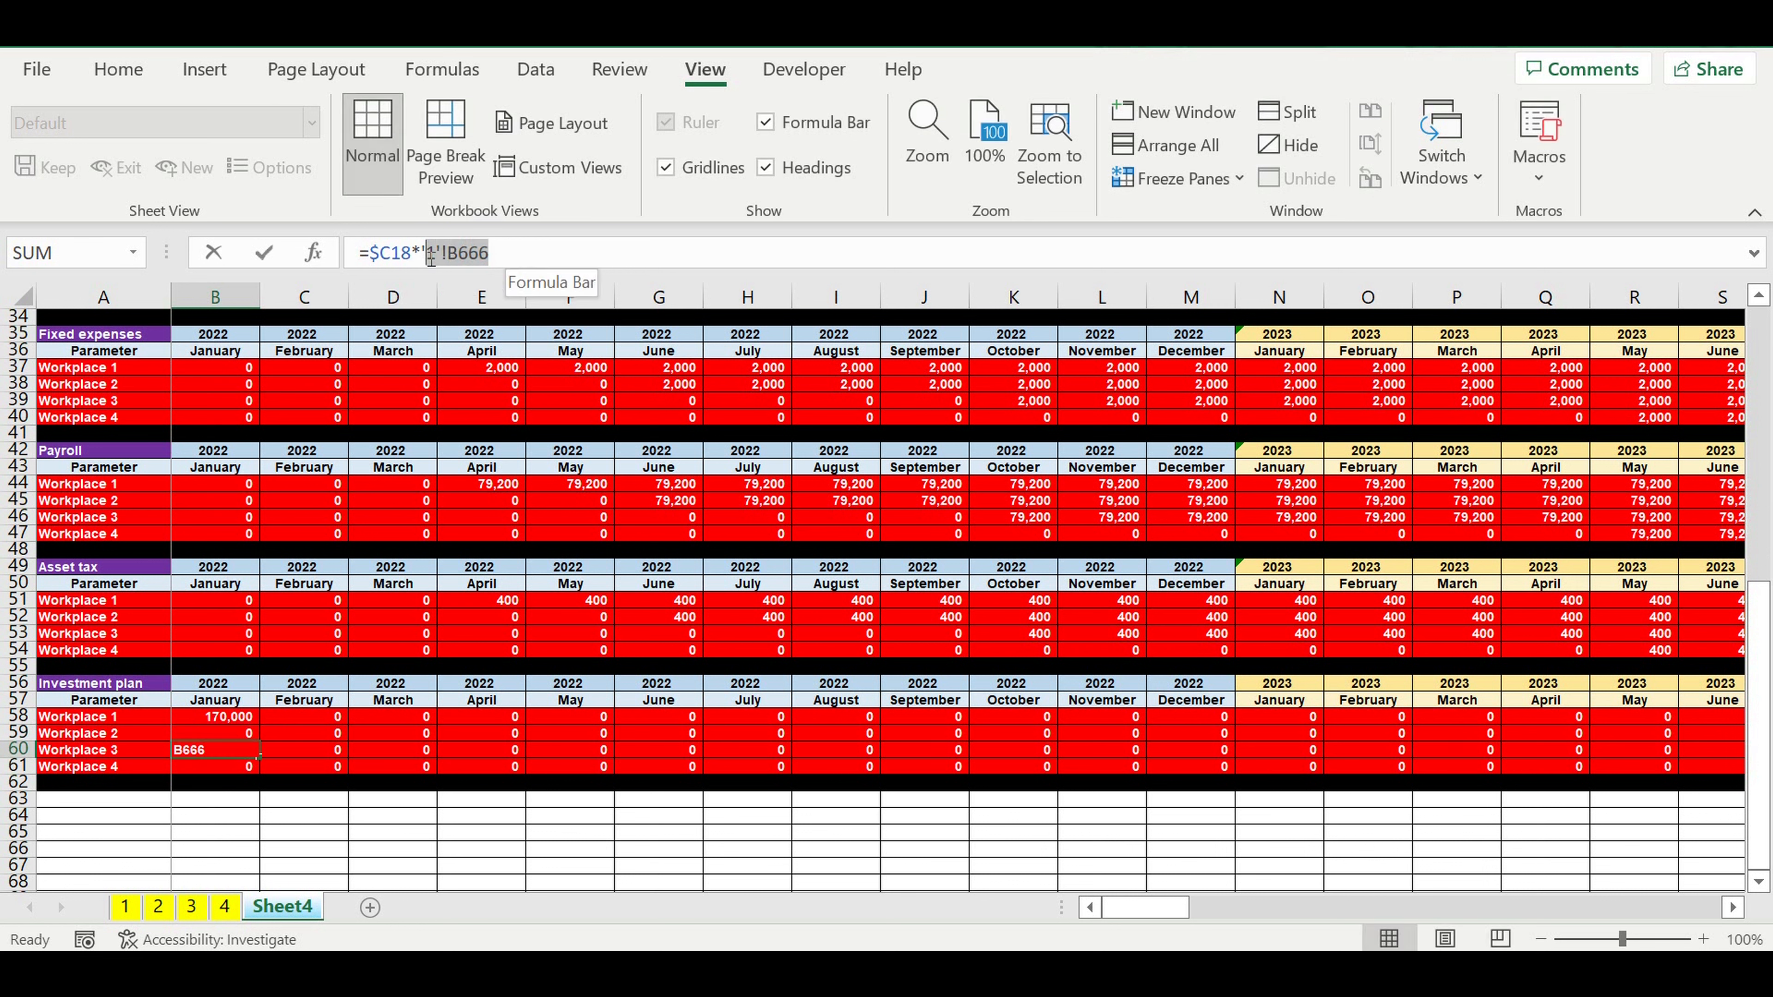
key(End)
key(BackSpace)
text(4)
double_click(440, 253)
text(3)
key(Return)
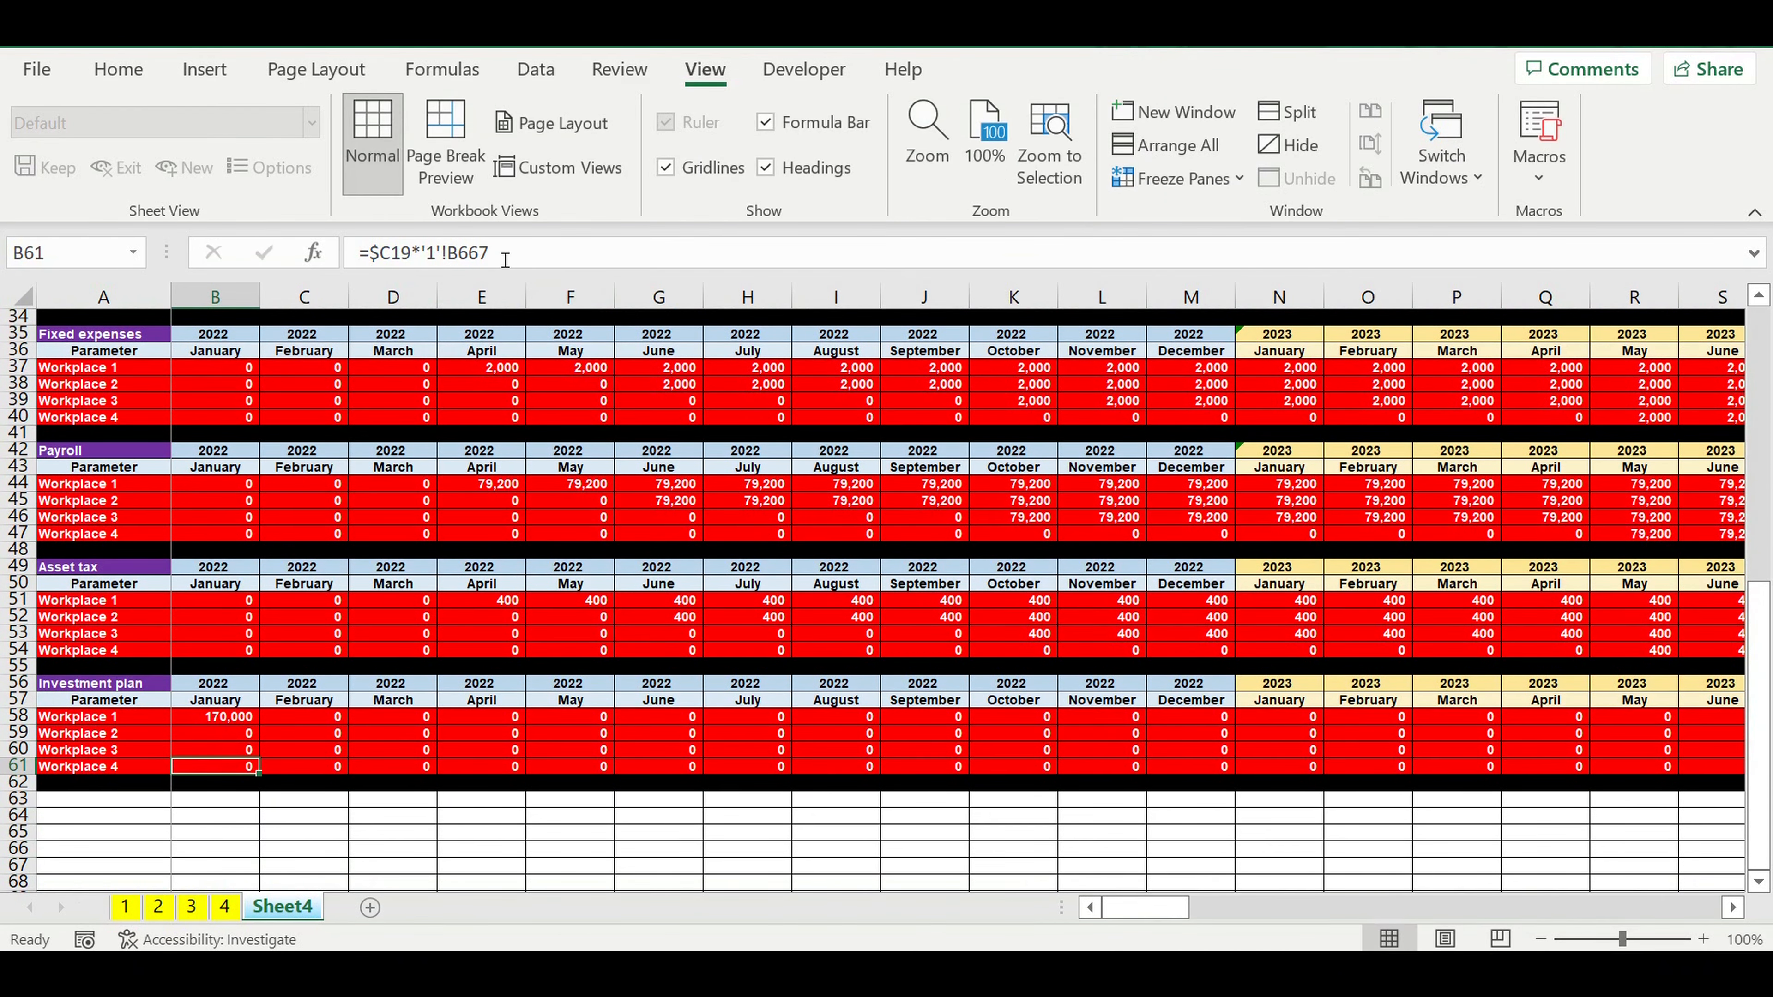
Replace the sheet reference in Workplace 4's investment plan formula in B61 with '4'!B664.
drag(505, 260, 412, 260)
key(End)
key(BackSpace)
text(4)
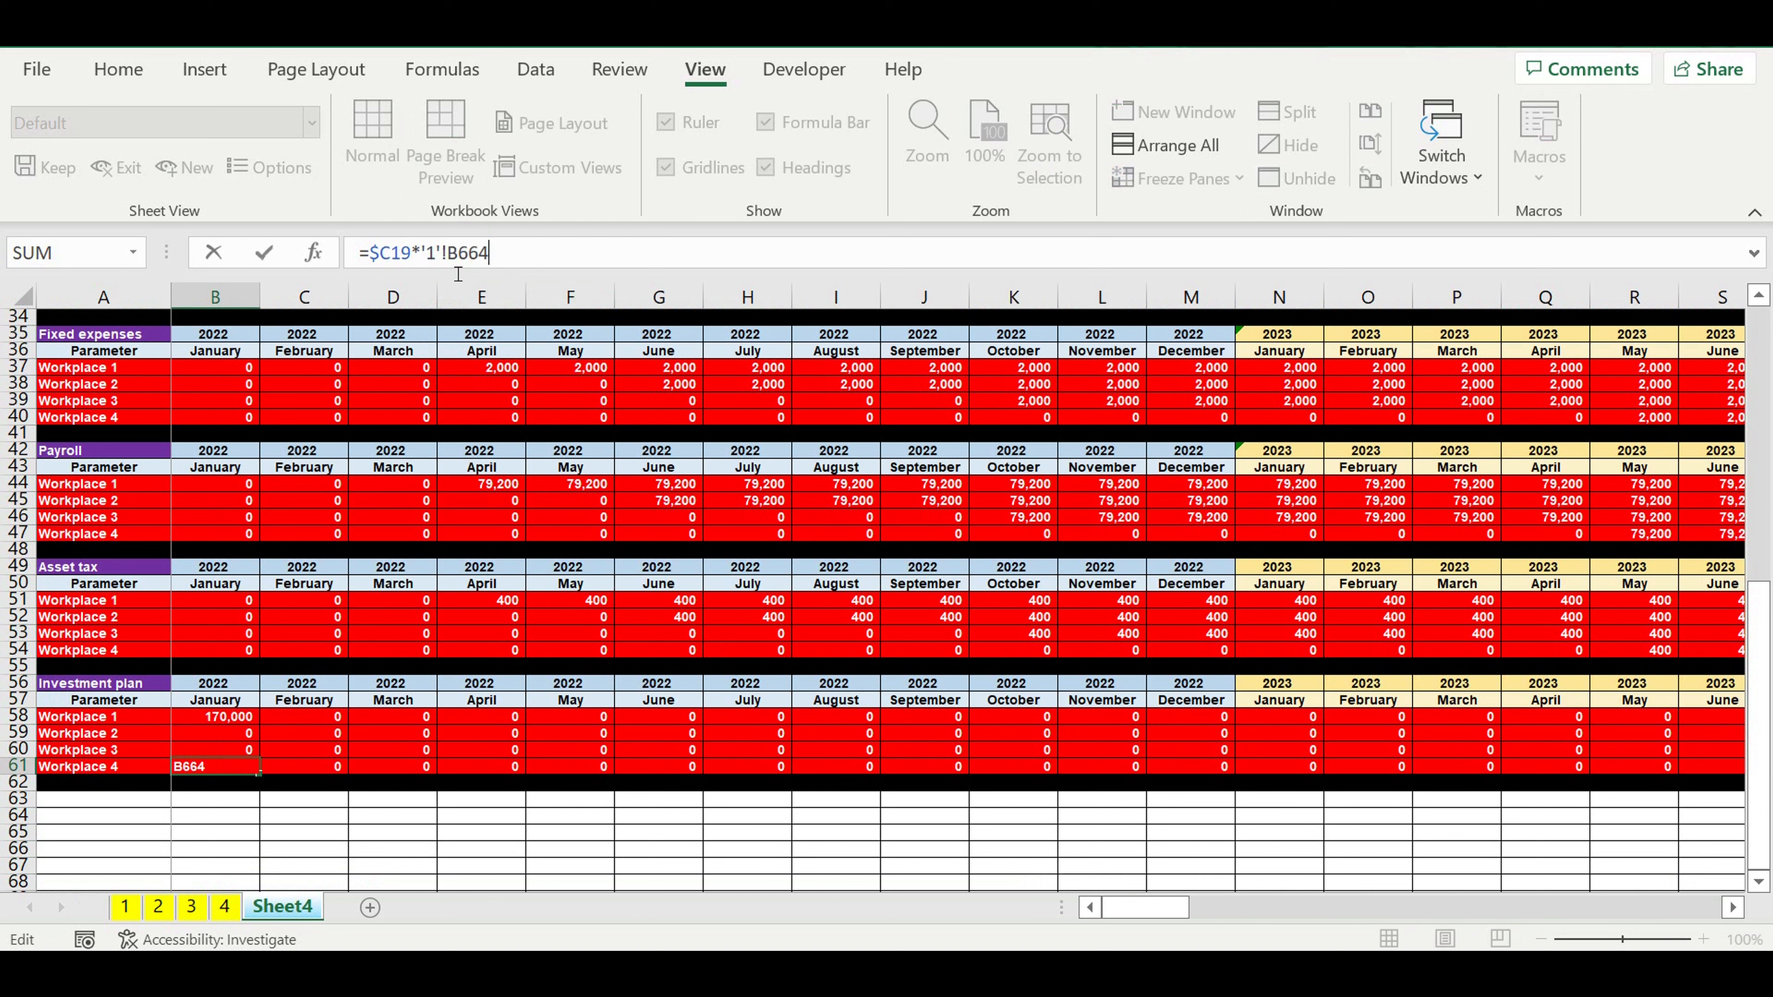
double_click(444, 253)
text(4)
key(ctrl+Return)
Fill the investment plan formulas in B58:B61 across to December 2031 in column DQ and return to the first months.
drag(231, 718, 1405, 753)
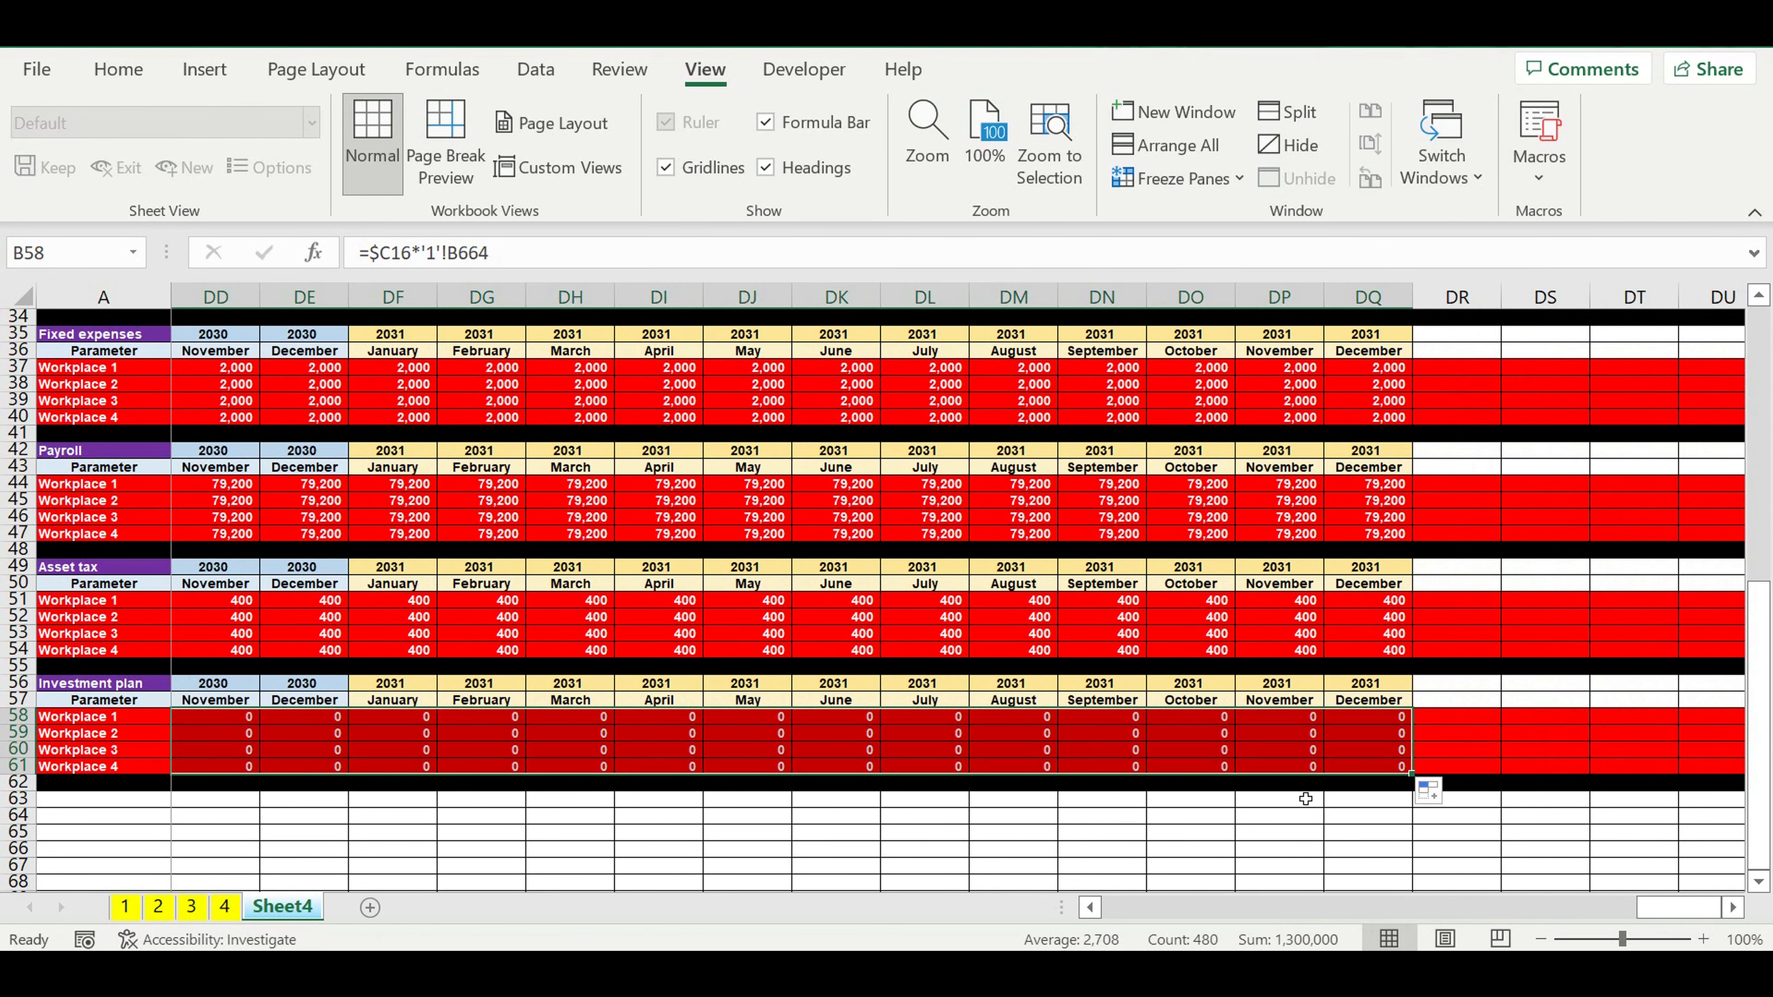
click(1249, 818)
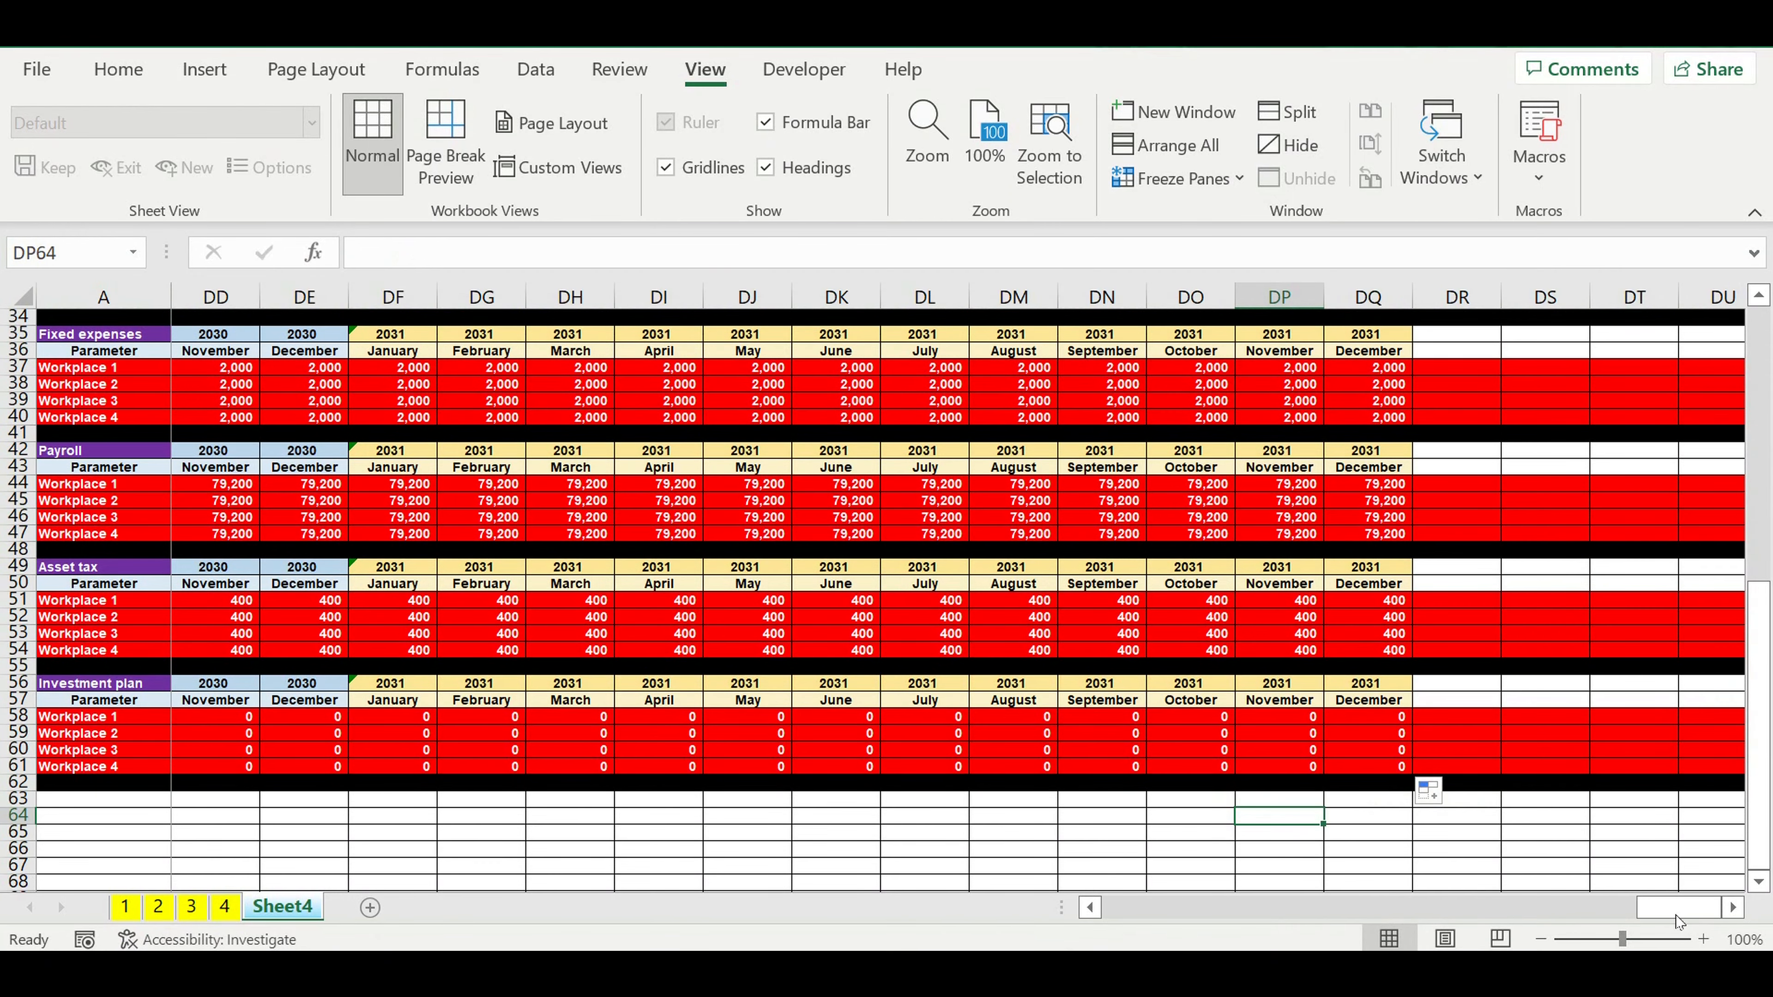
drag(1610, 911, 1047, 911)
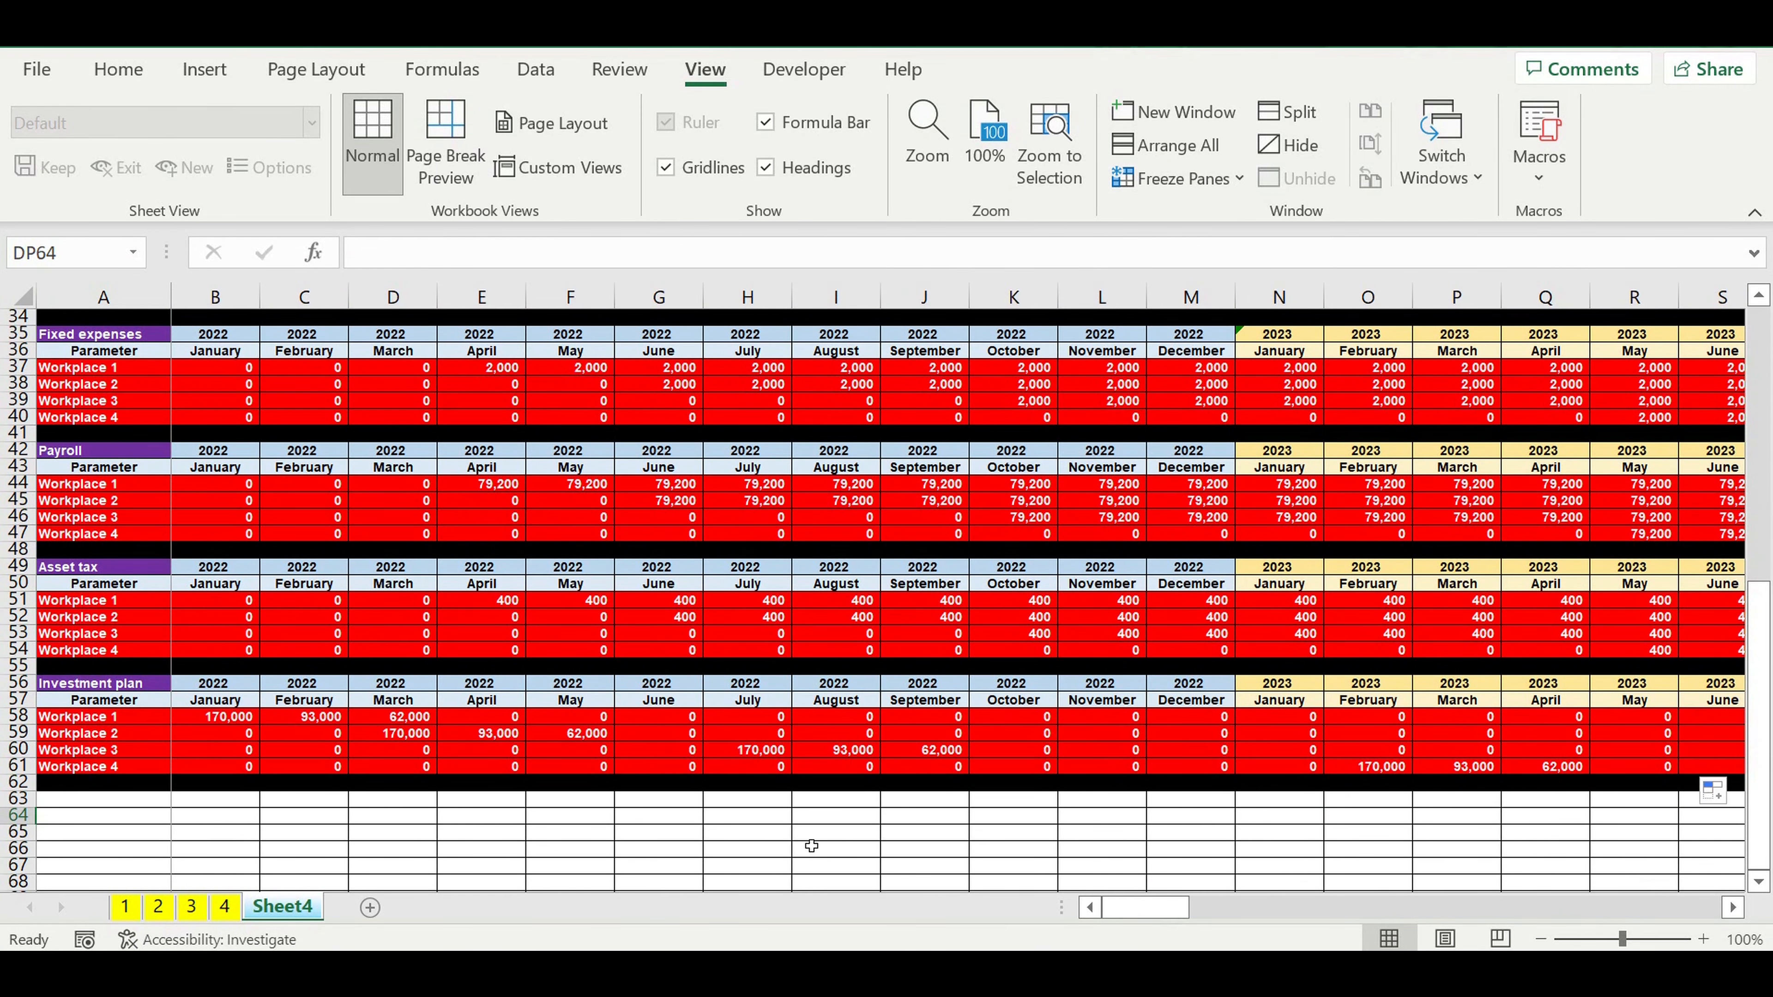
click(785, 840)
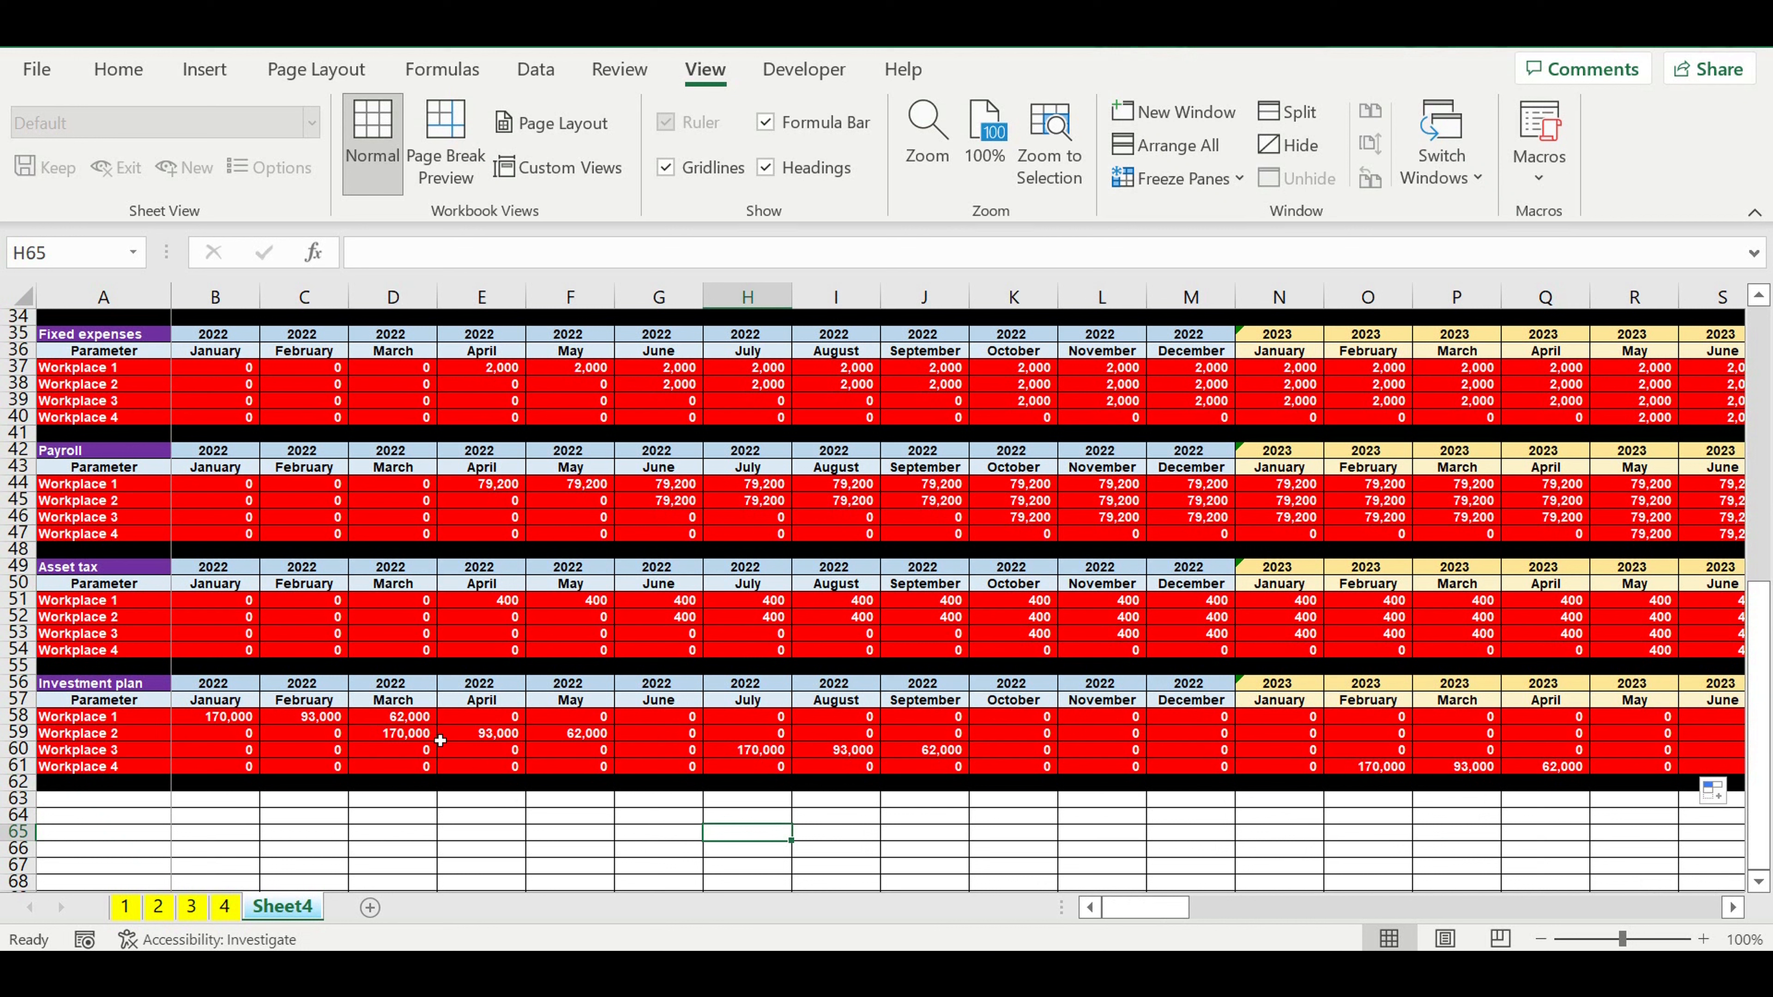
Examine in which months the investment amounts of Workplaces 1, 2 and 3 fall.
drag(226, 719, 590, 735)
click(774, 752)
drag(775, 753, 925, 753)
Copy Workplace 1's start month April from E16 to Workplaces 2 to 4 in E17:E19 and compare their April revenues.
scroll(814, 655, up, 6)
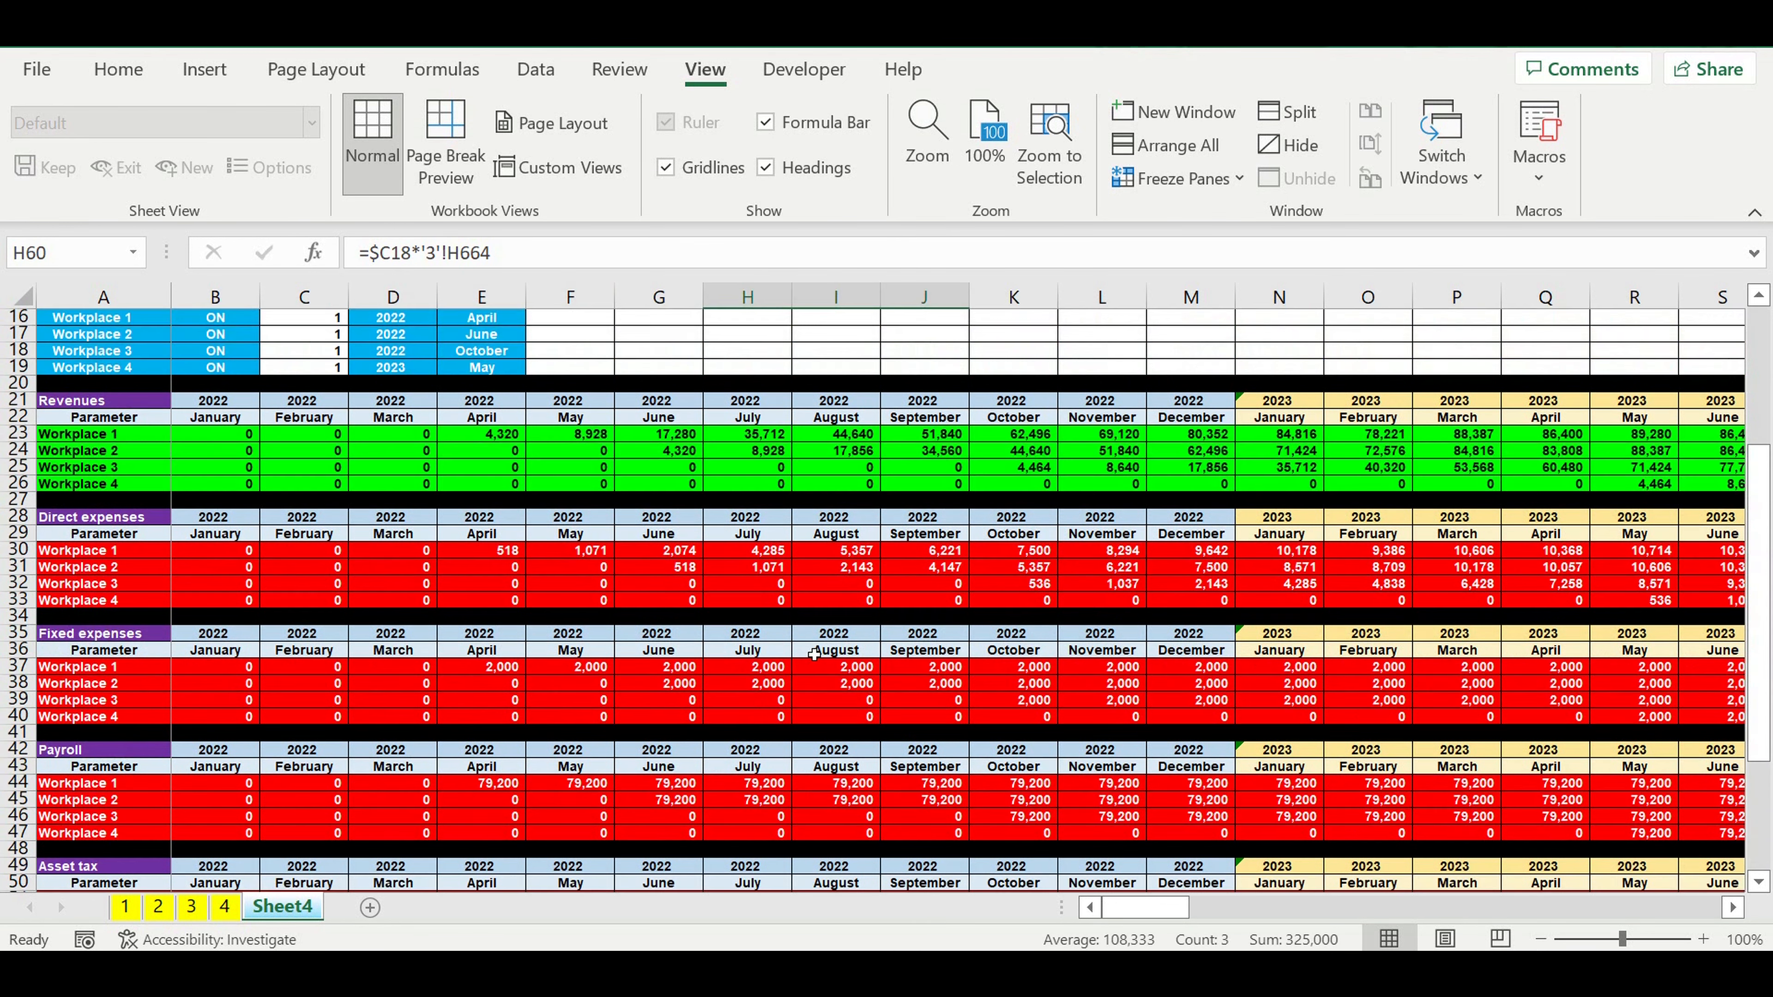
scroll(814, 654, up, 3)
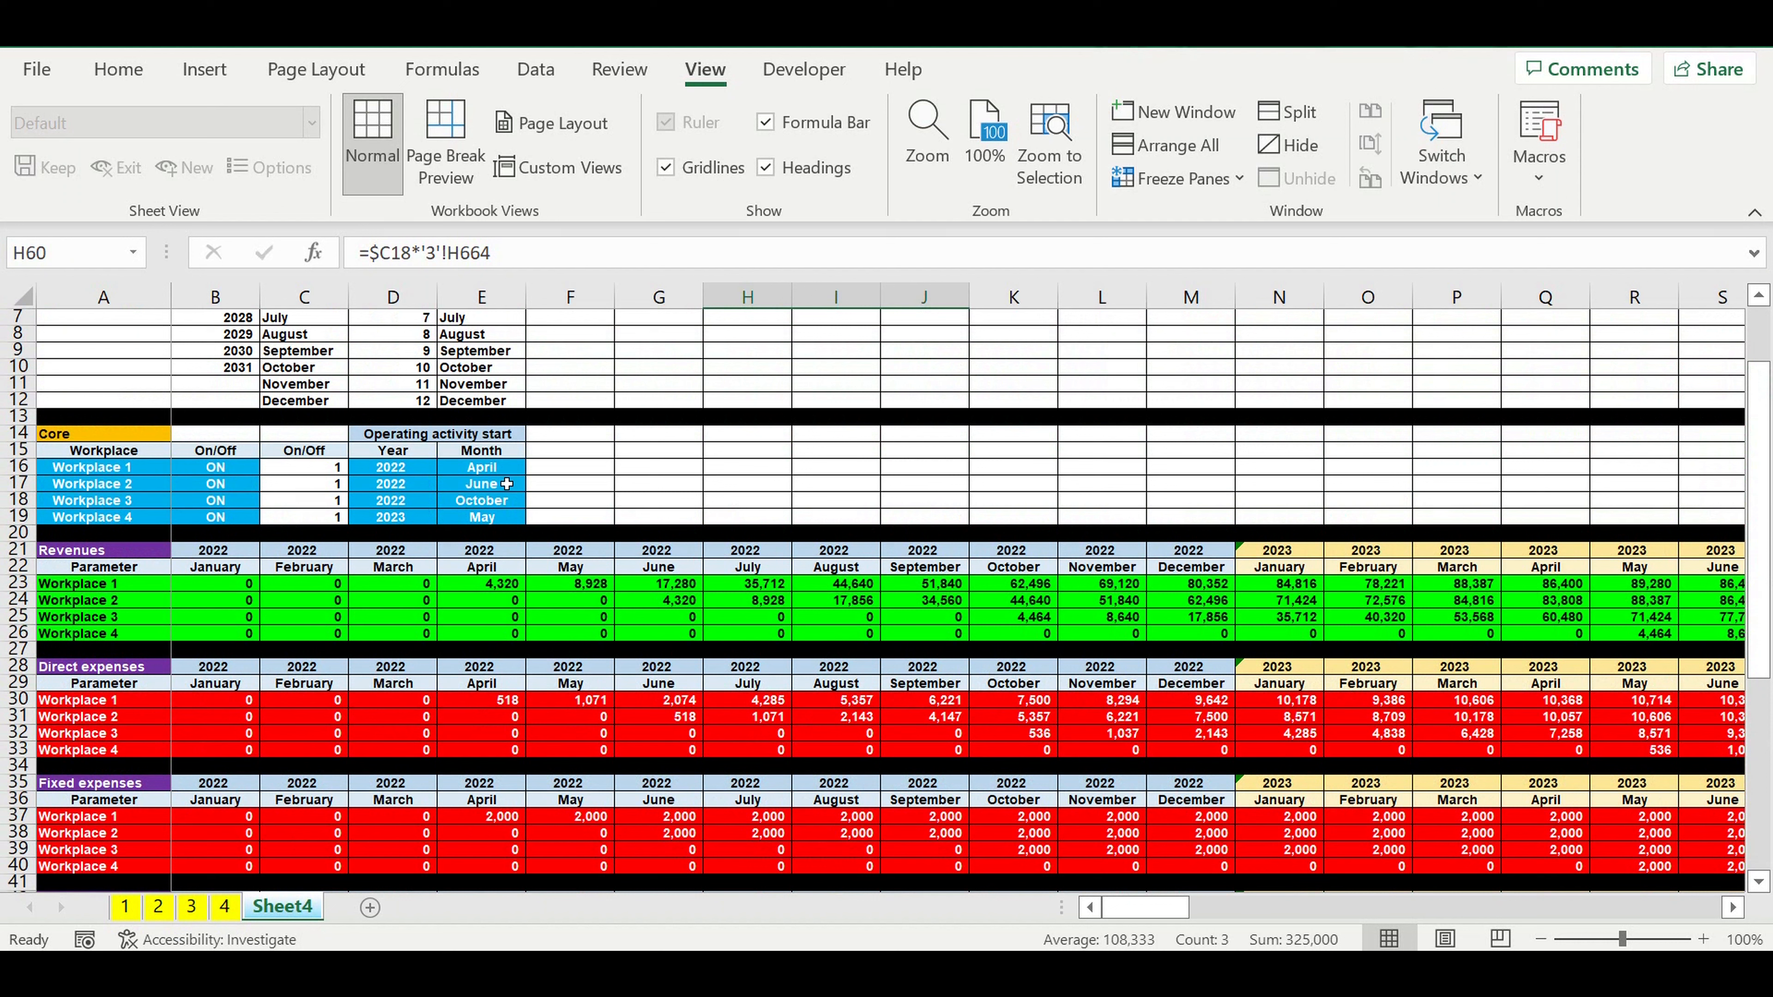
click(501, 467)
key(ctrl+c)
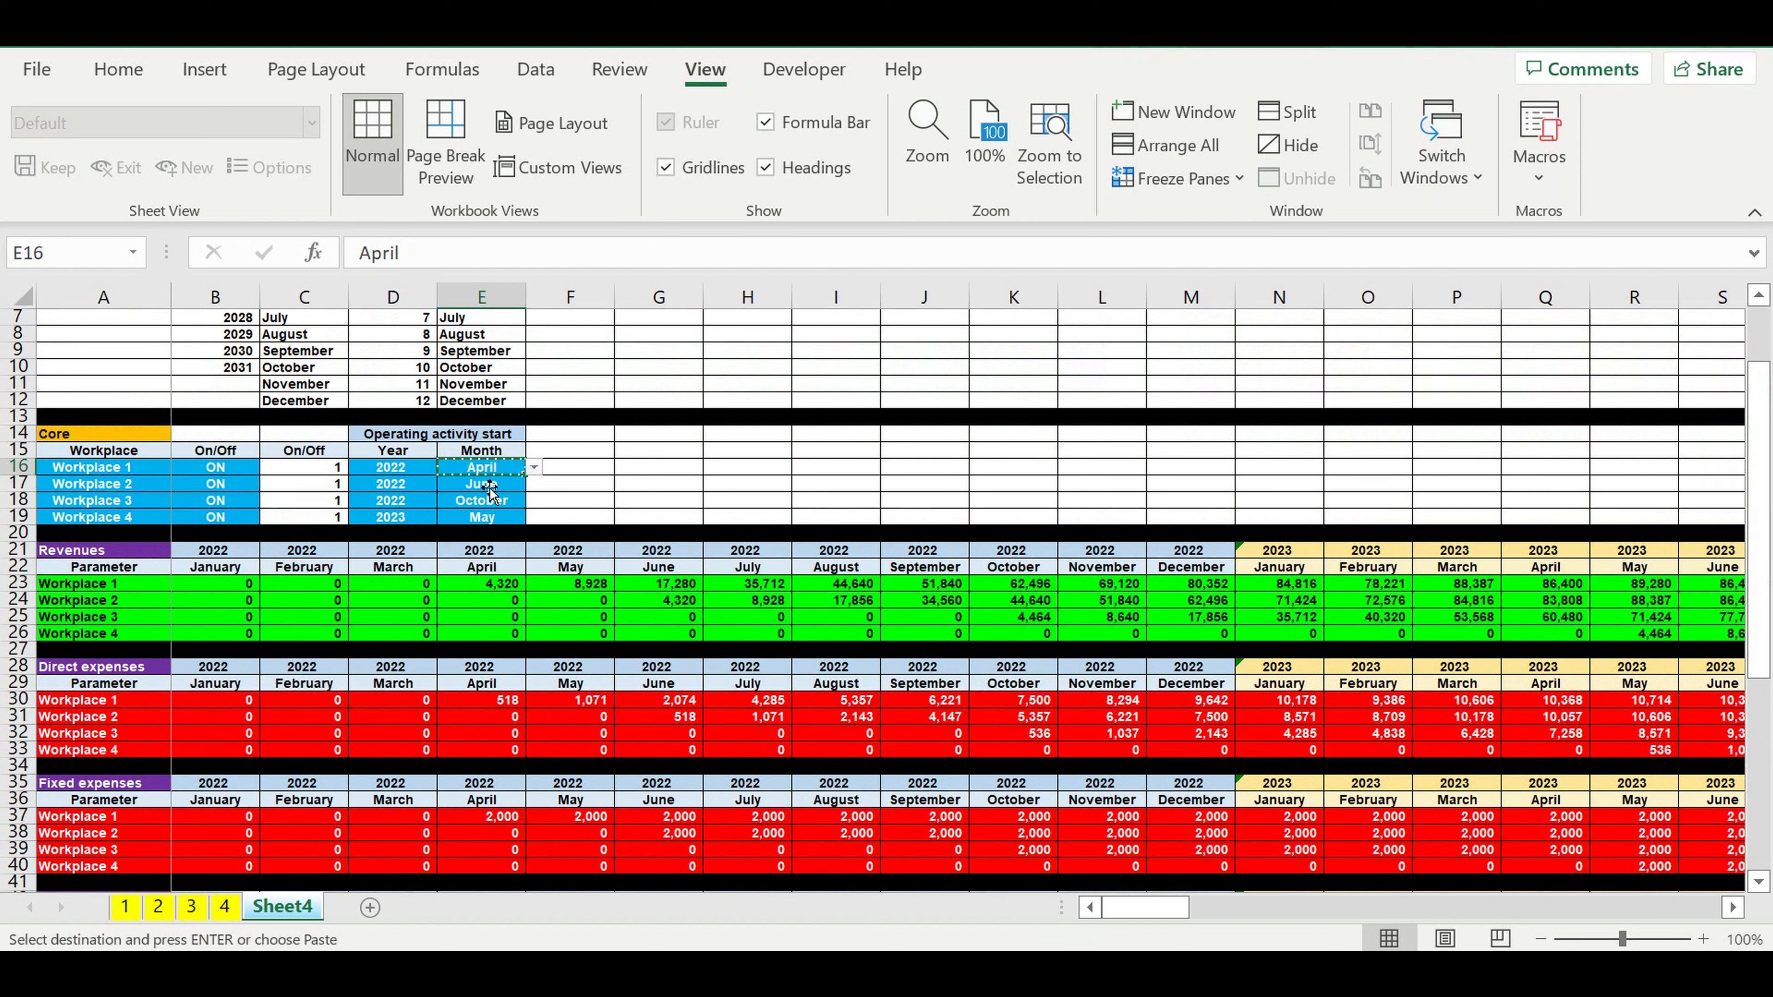
drag(481, 489, 471, 517)
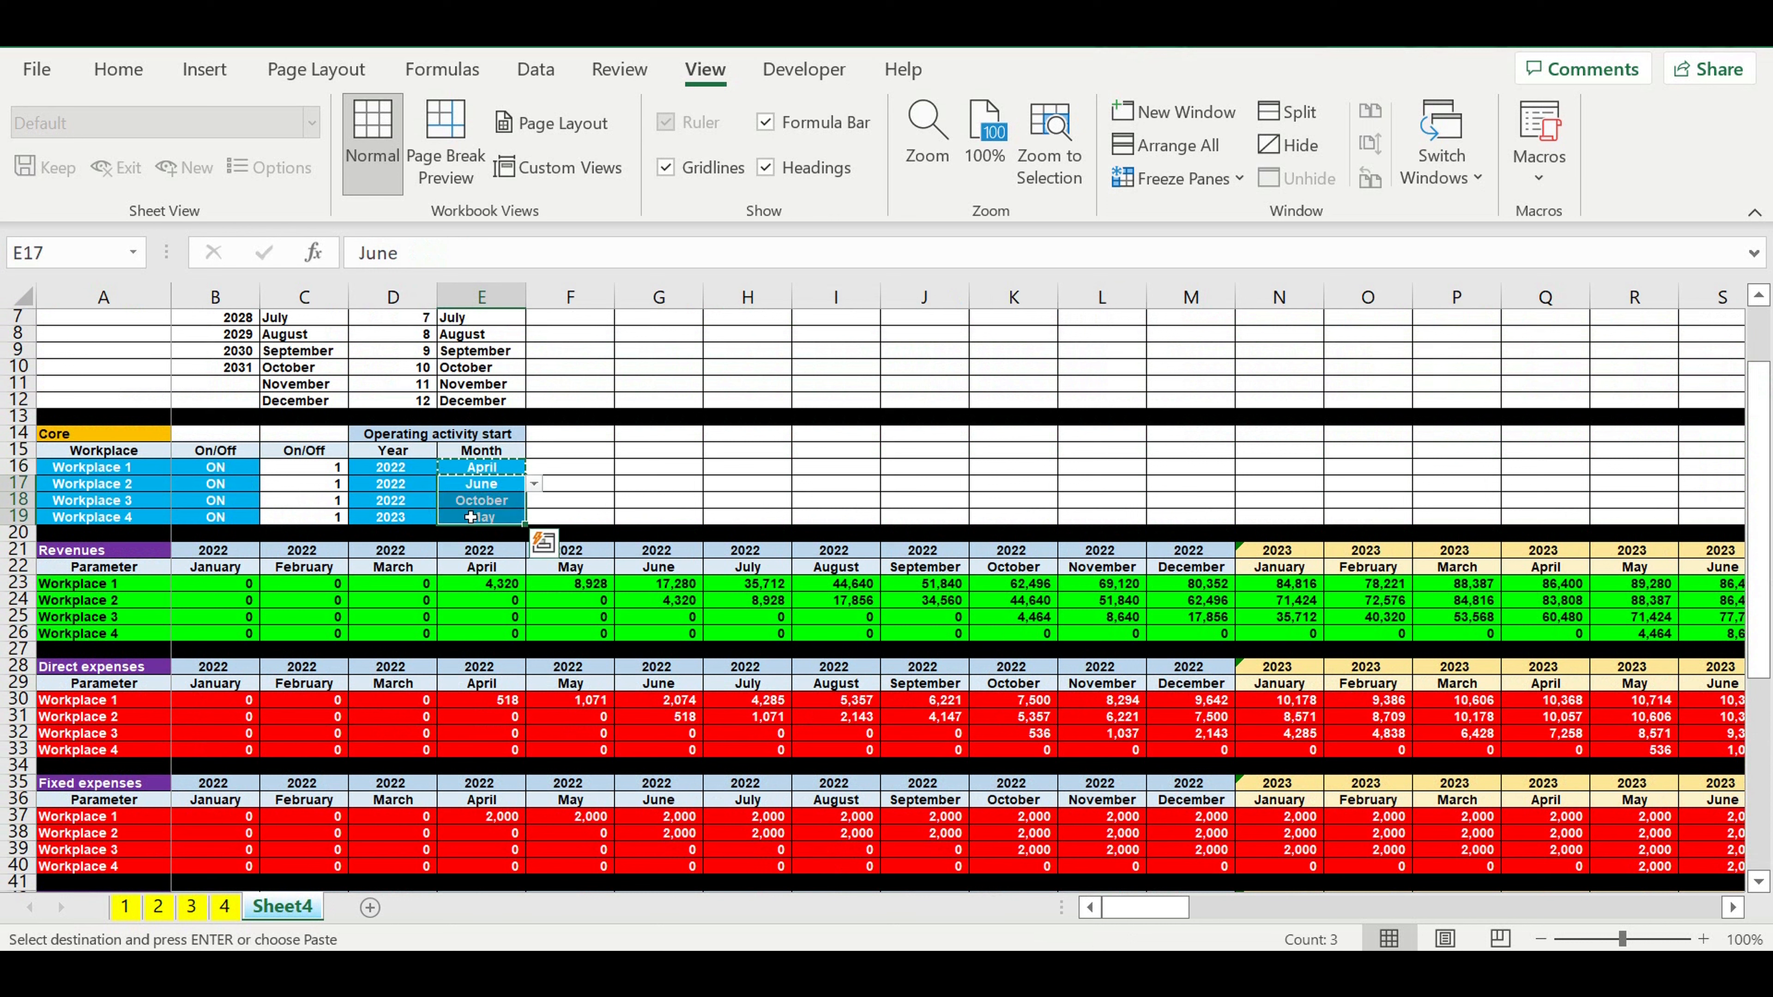
key(ctrl+v)
click(730, 737)
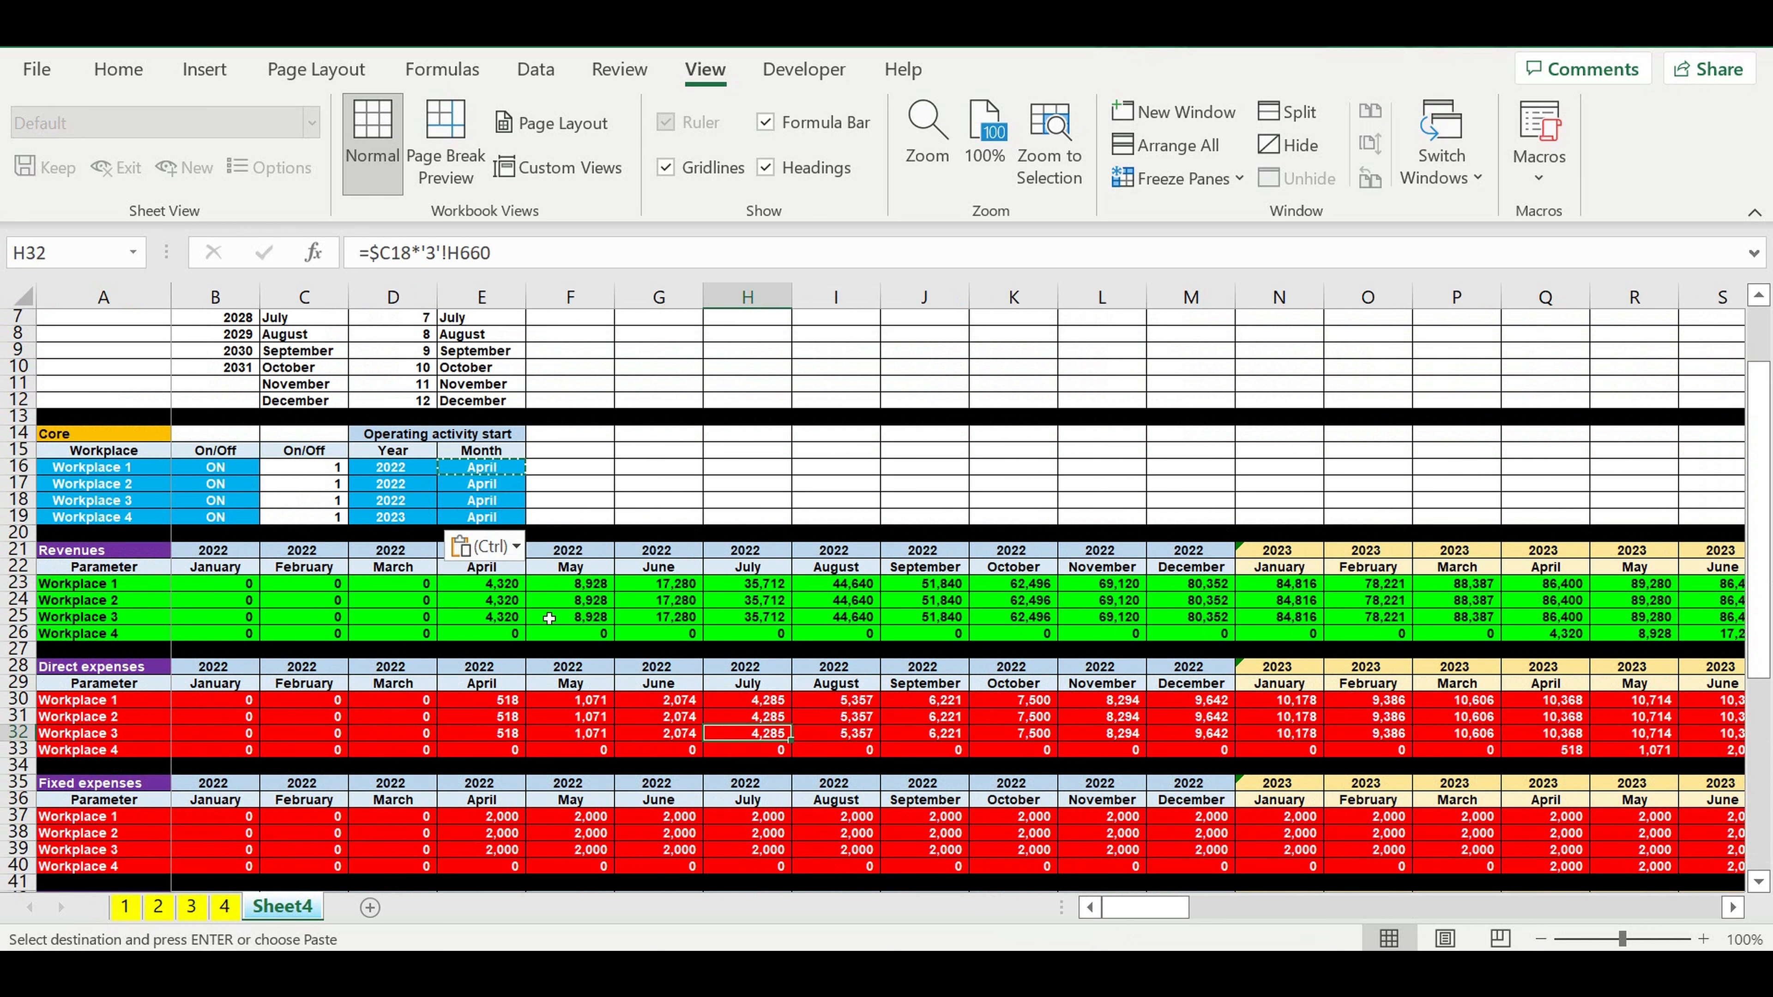
drag(507, 588, 503, 618)
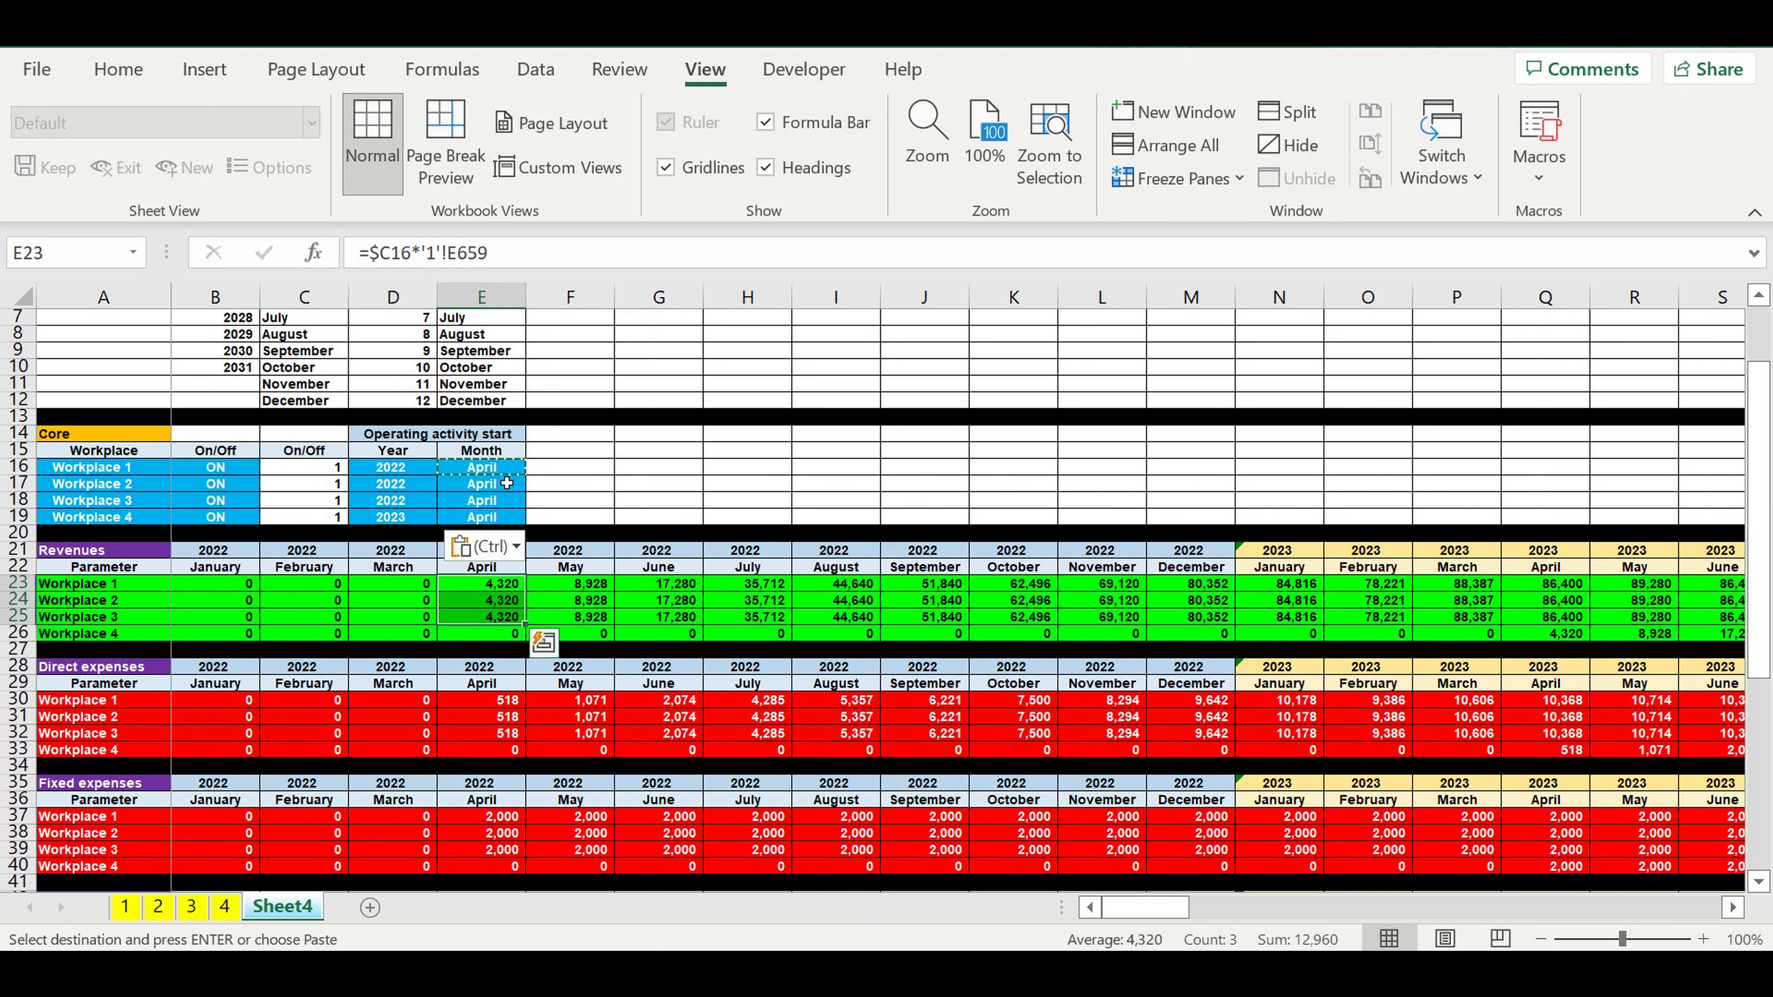
Change Workplace 1's operating activity start month in E16 to July.
click(501, 466)
click(534, 466)
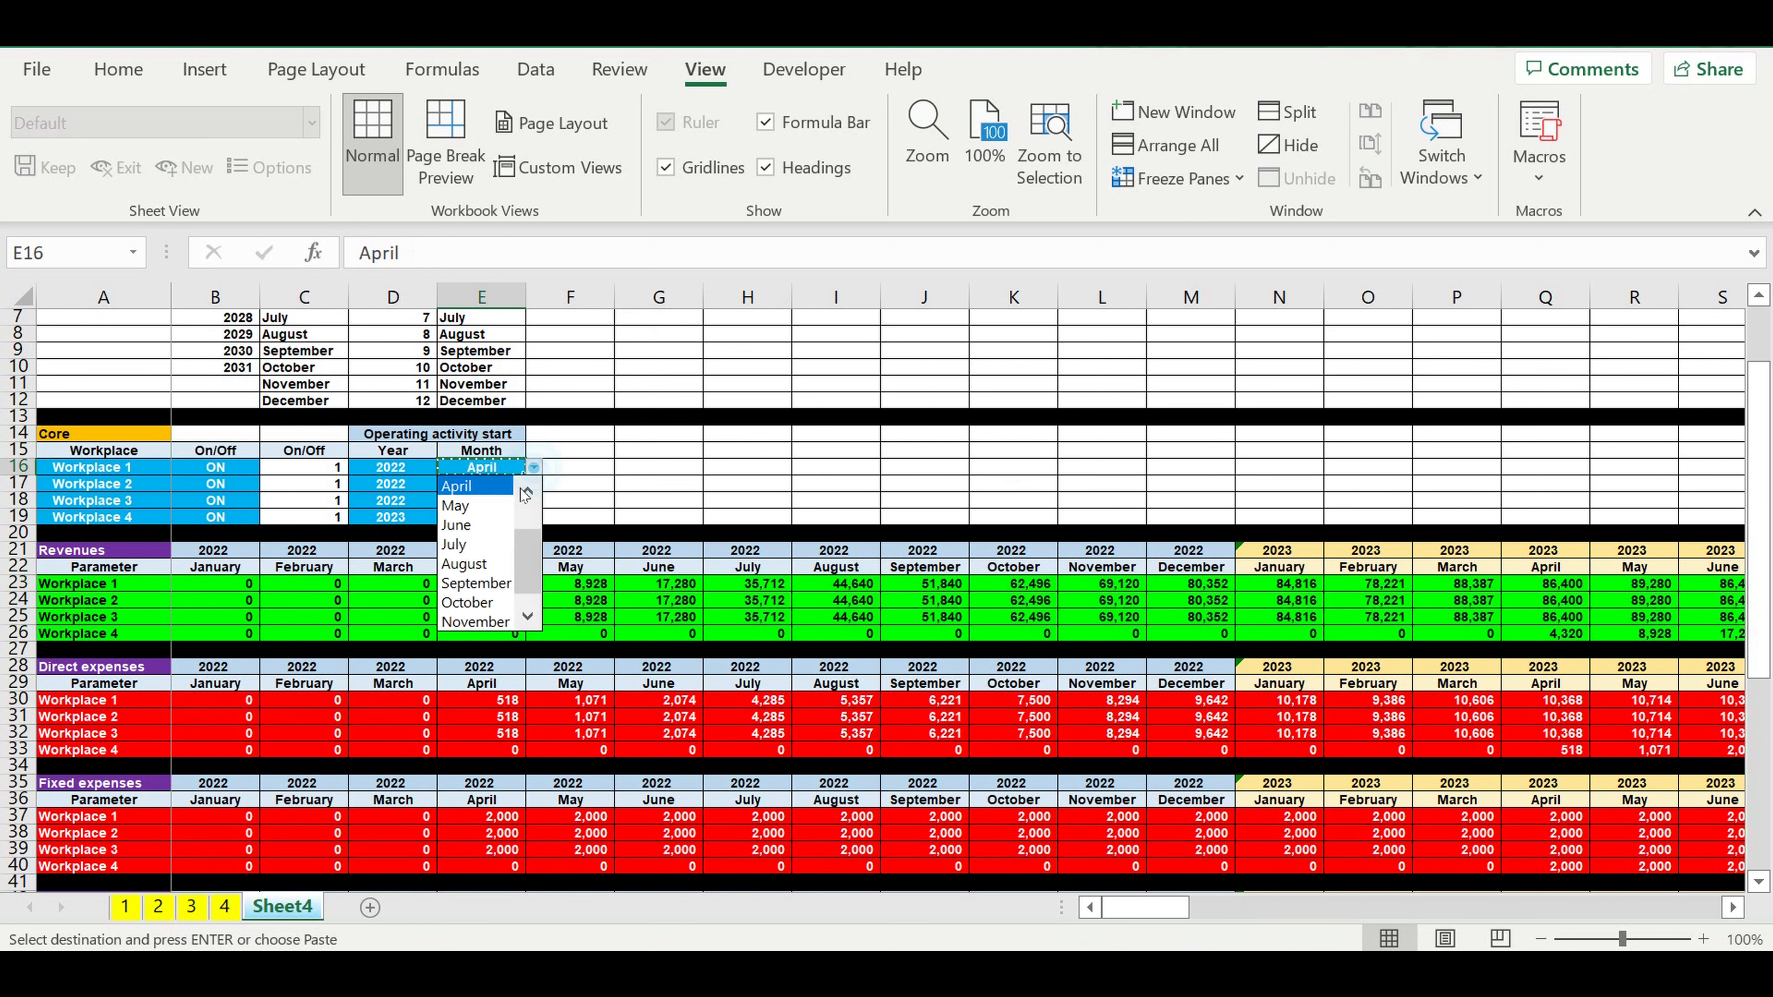
click(491, 544)
key(Down)
key(Down)
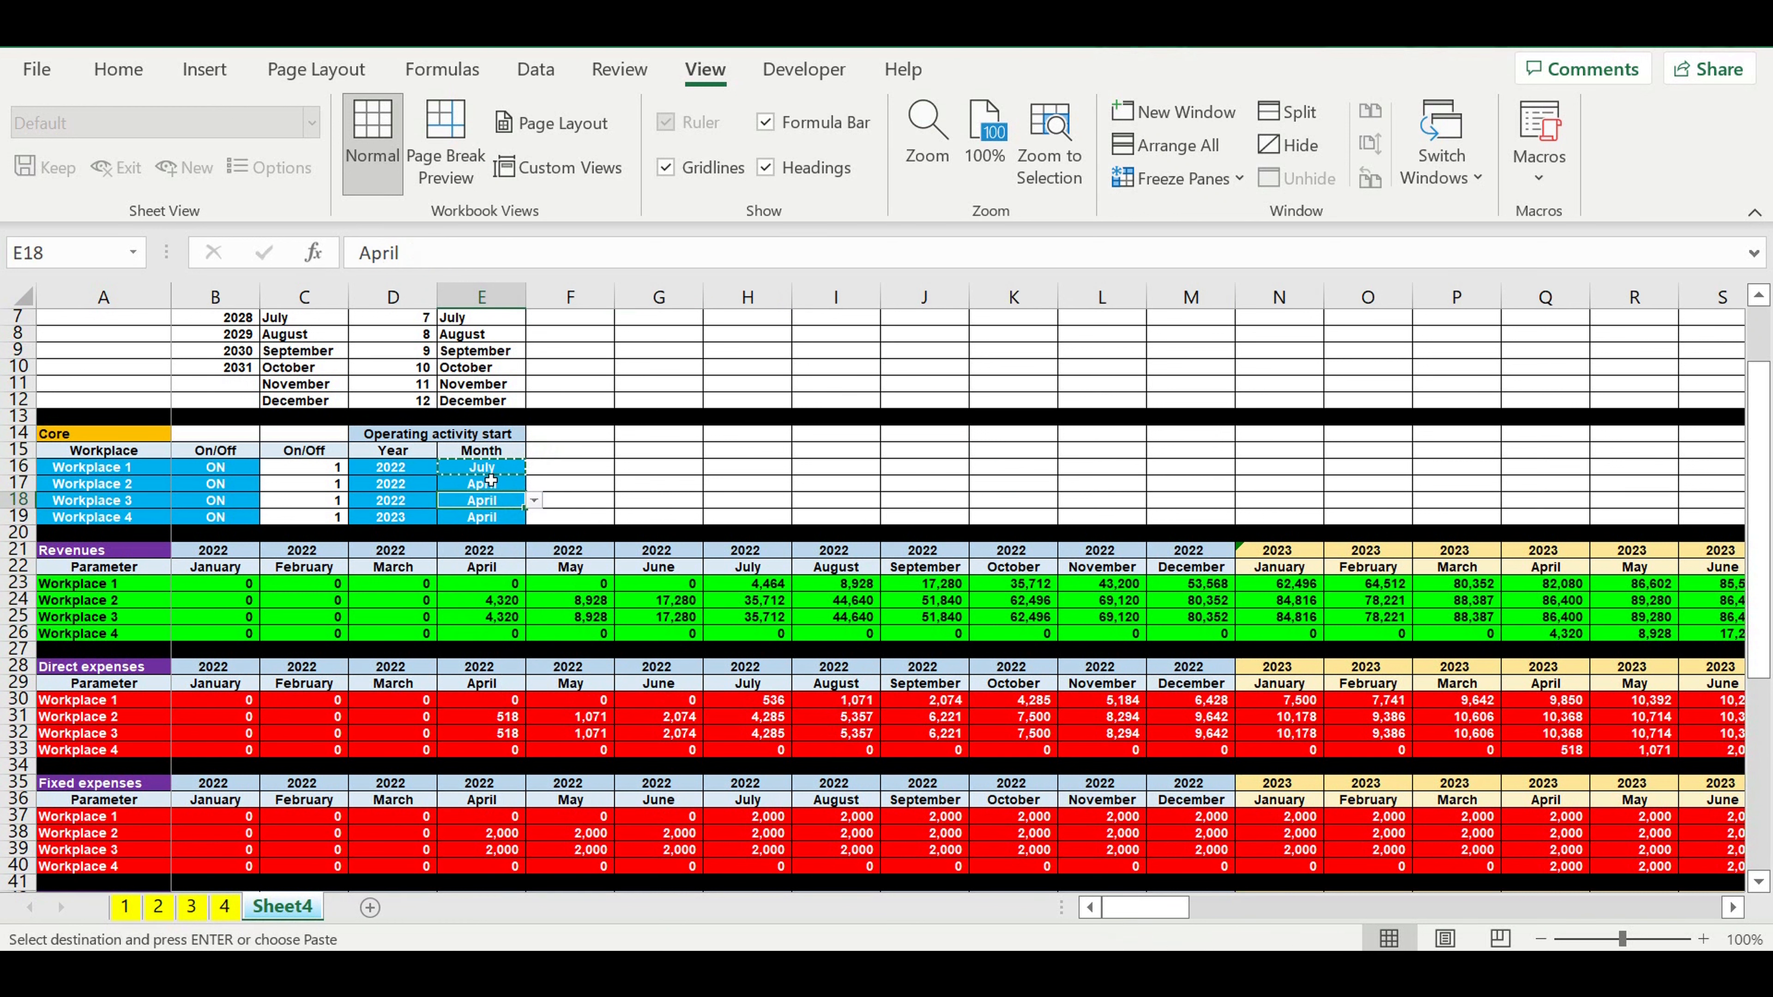
click(488, 475)
key(Escape)
text(c)
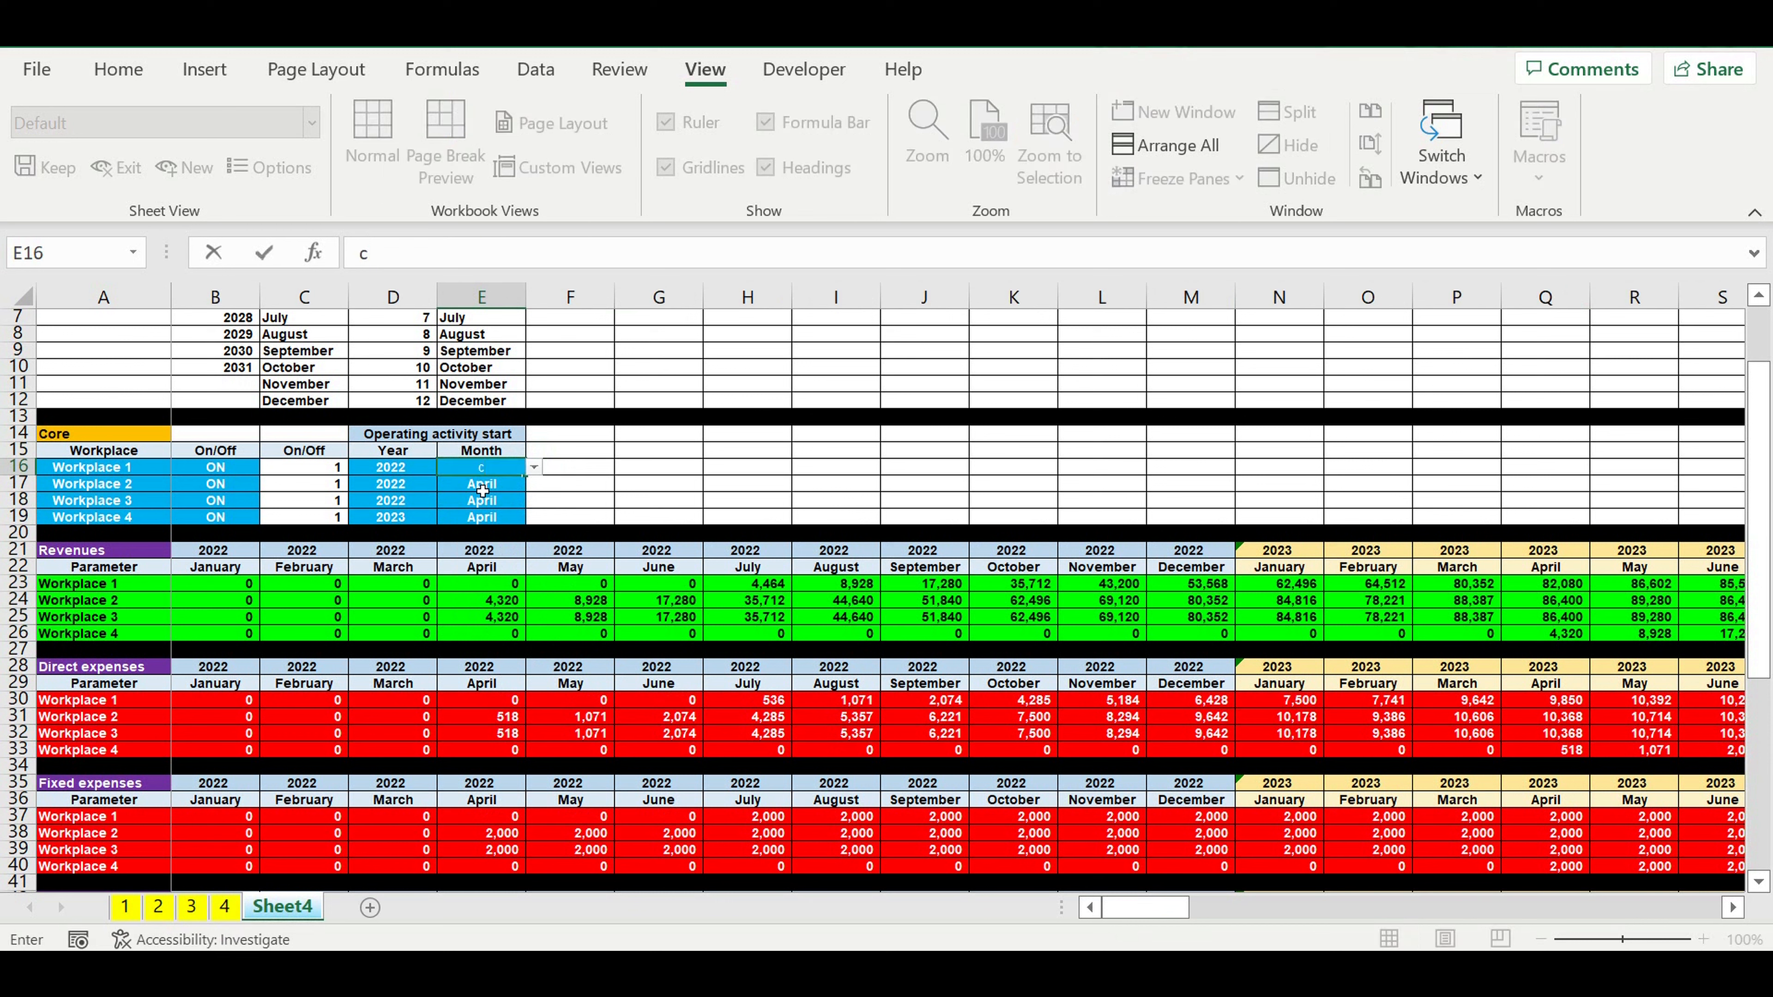
key(Return)
Set Workplace 1's start month in E16 to June and copy it to Workplaces 2 to 4 in E17:E19.
click(517, 468)
click(535, 467)
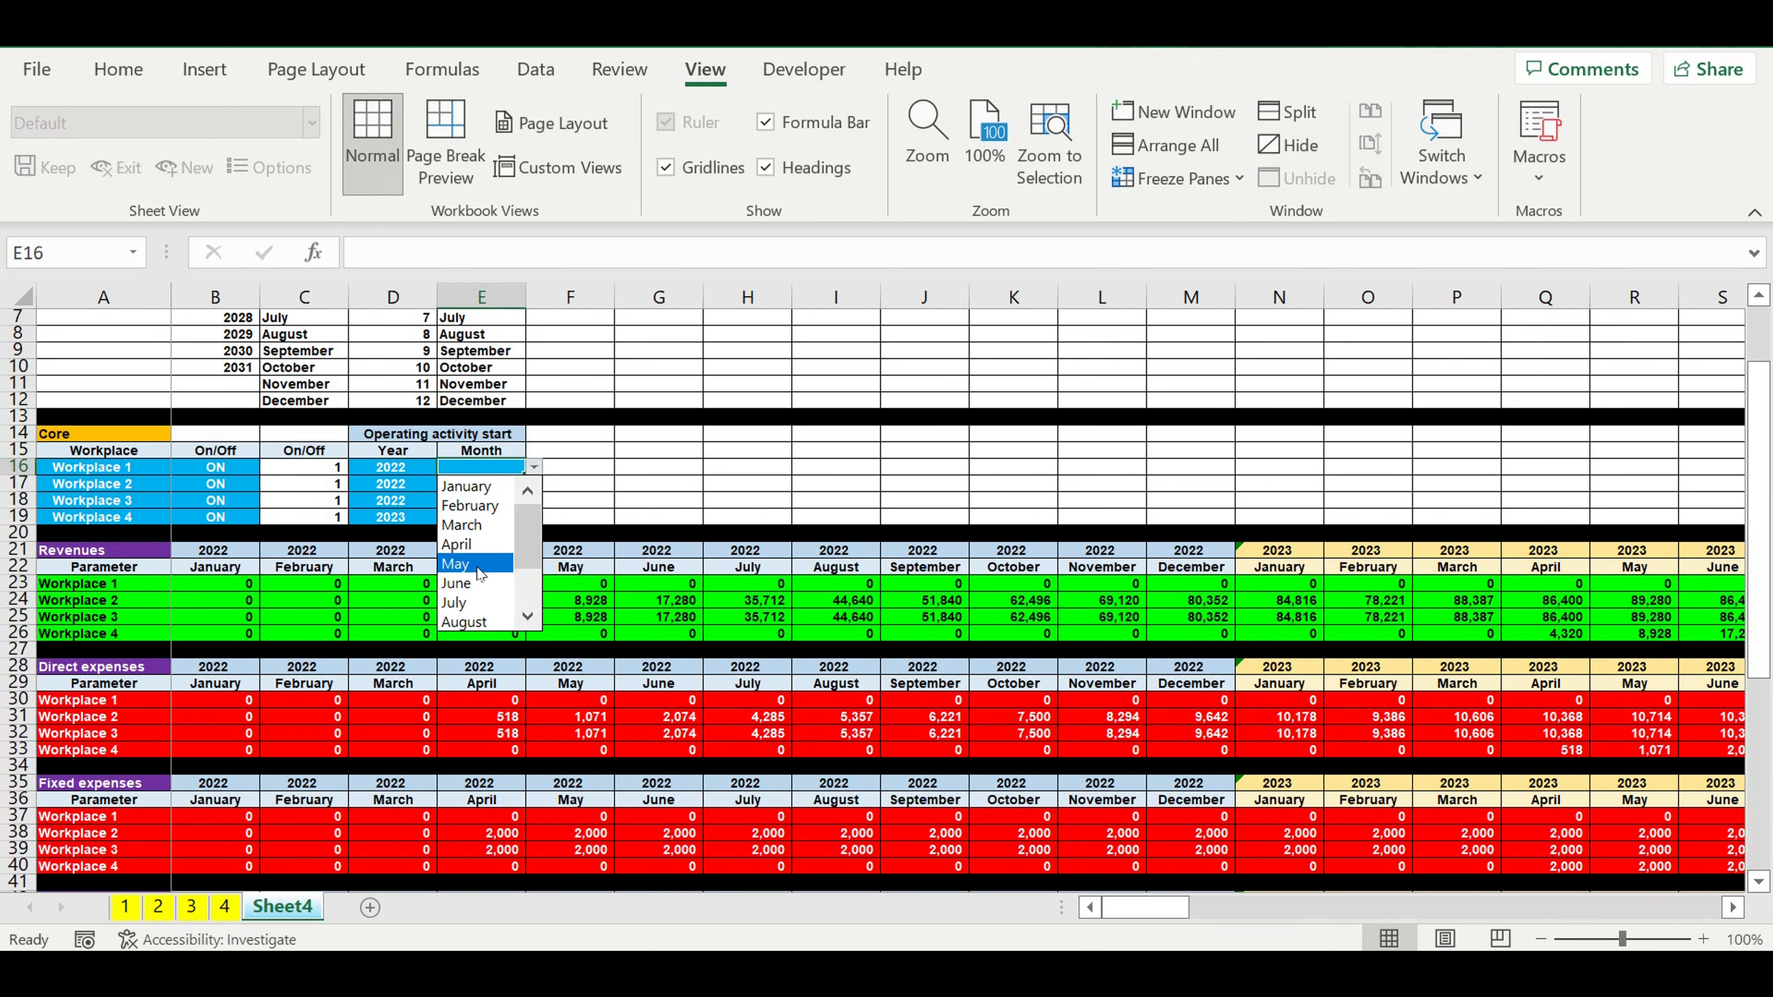
click(475, 582)
click(493, 502)
key(Up)
key(Up)
key(ctrl+c)
drag(480, 486, 480, 518)
key(ctrl+v)
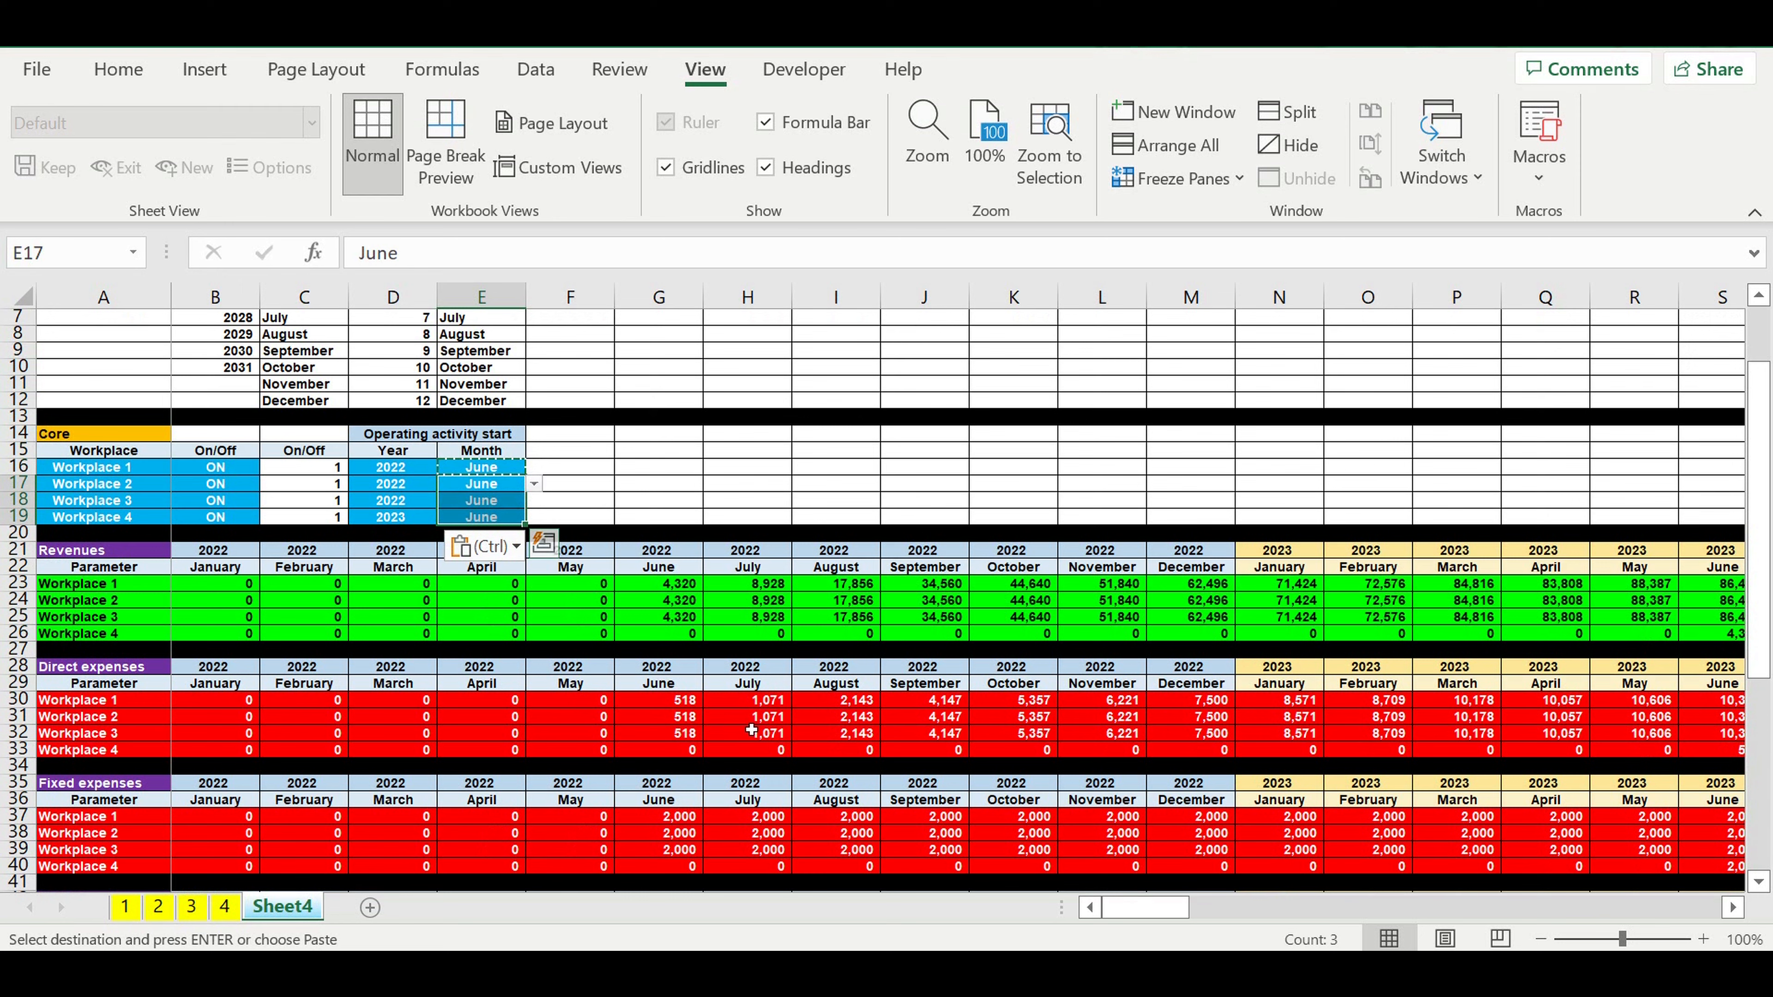
Change Workplace 4's operating activity start year in D19 to 2022.
click(743, 719)
scroll(744, 720, down, 2)
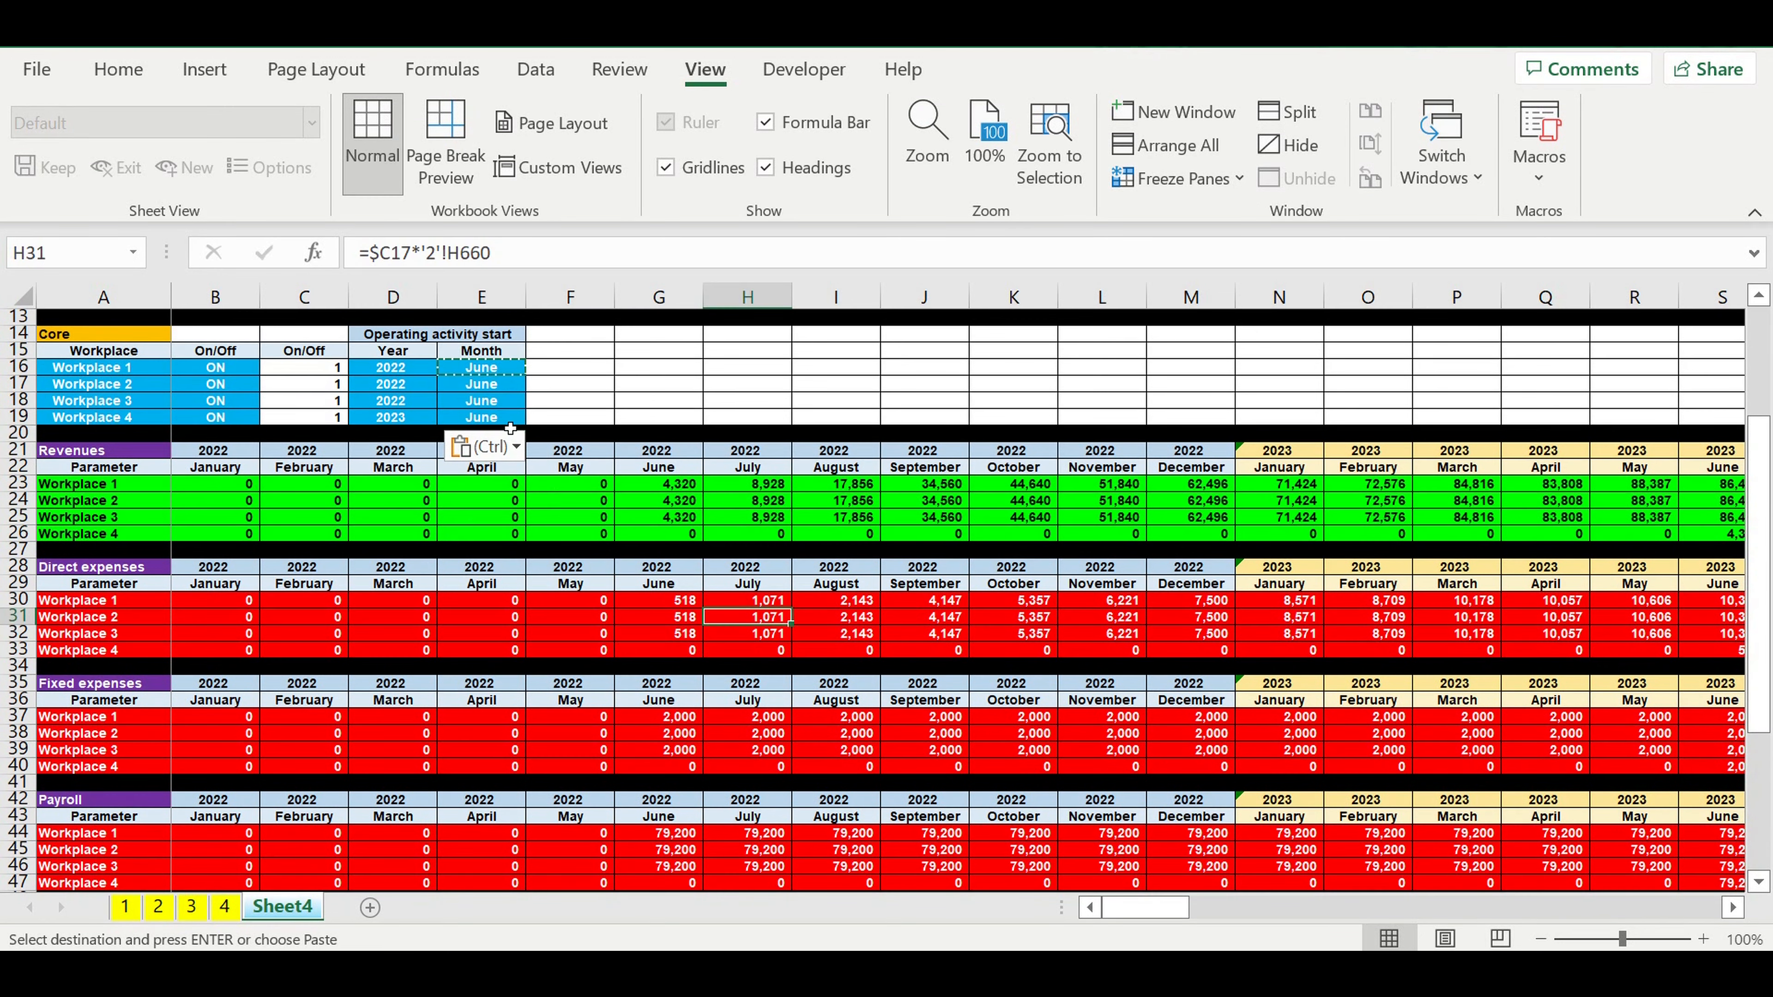
click(389, 417)
click(445, 418)
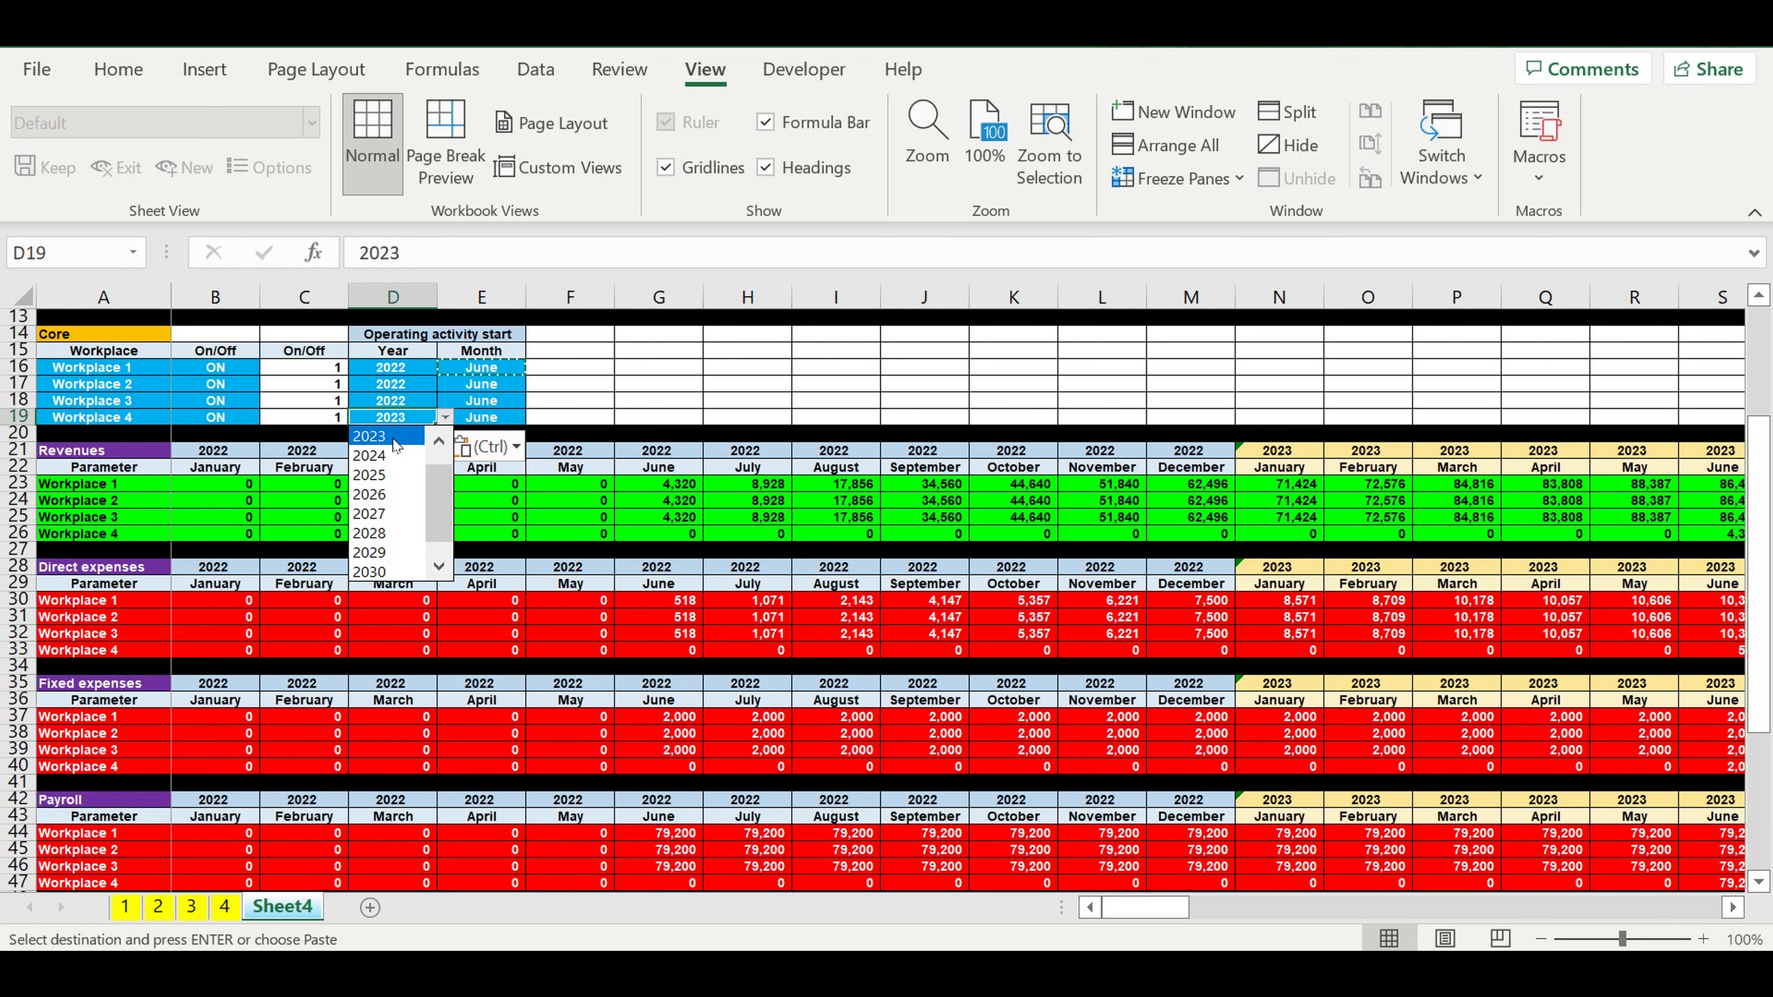
click(438, 442)
click(395, 436)
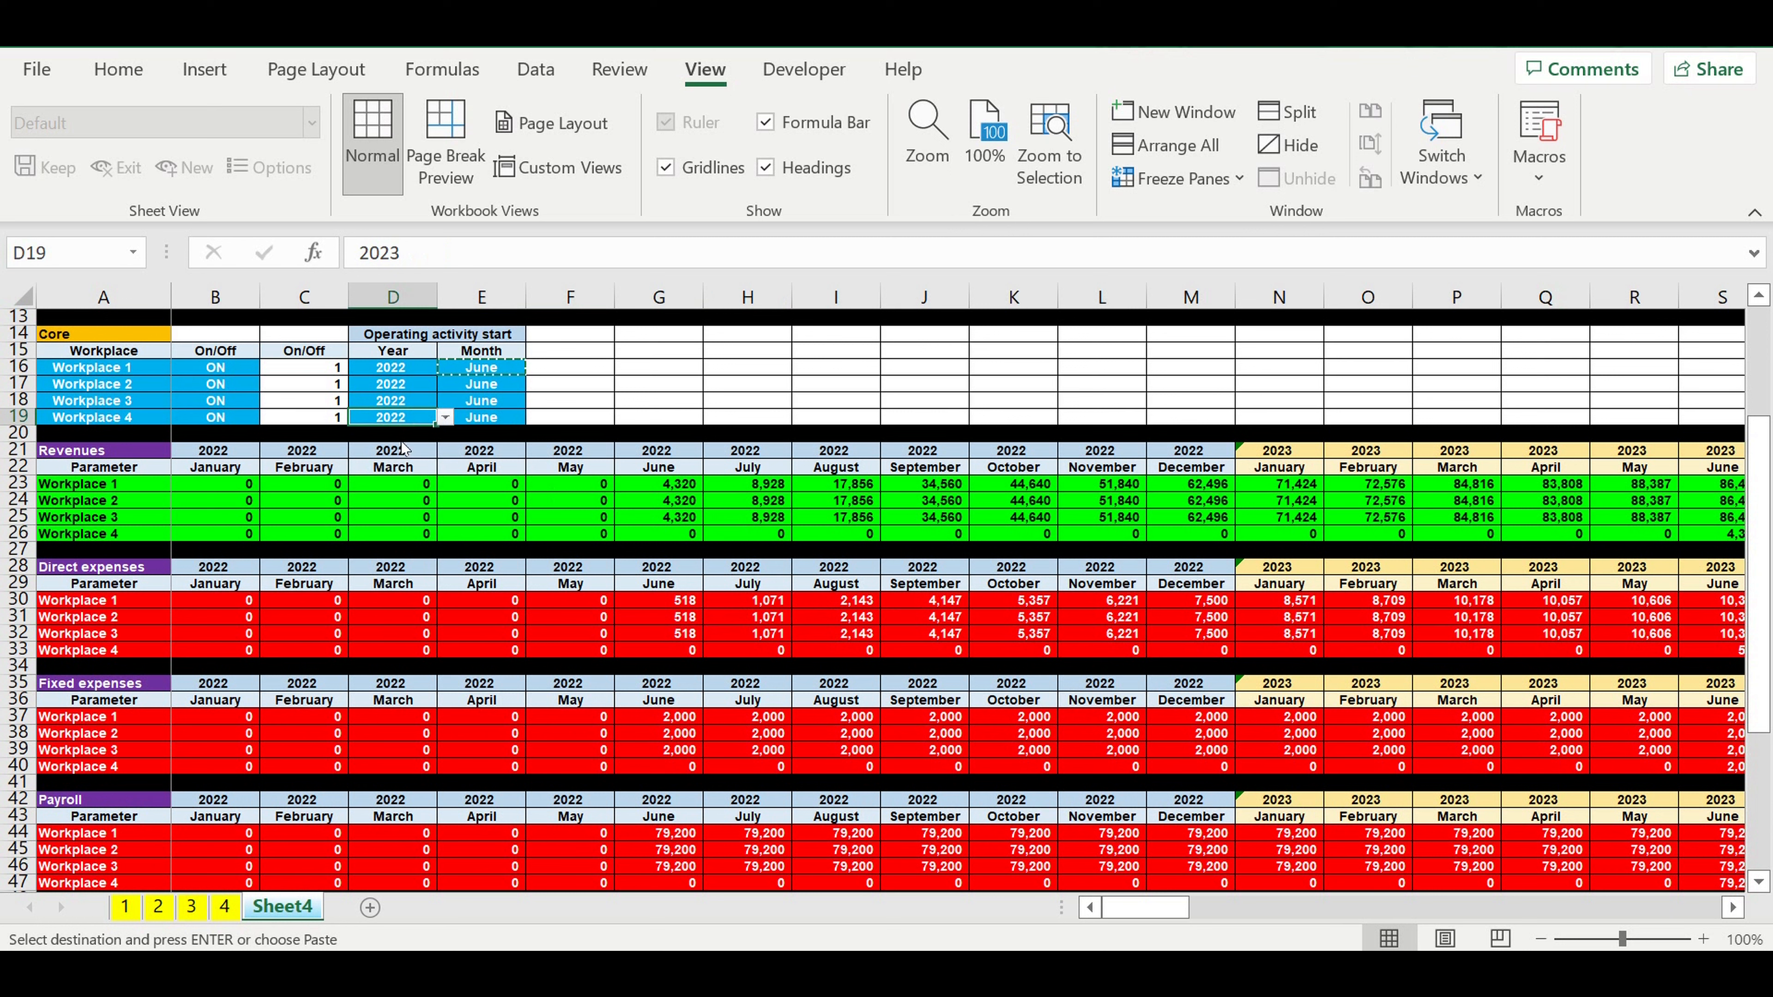
Compare the four workplaces' June 2022 revenues and direct expenses, and their investment plan amounts from March to June 2022.
click(570, 436)
drag(660, 484, 691, 535)
drag(685, 603, 694, 650)
scroll(720, 655, down, 7)
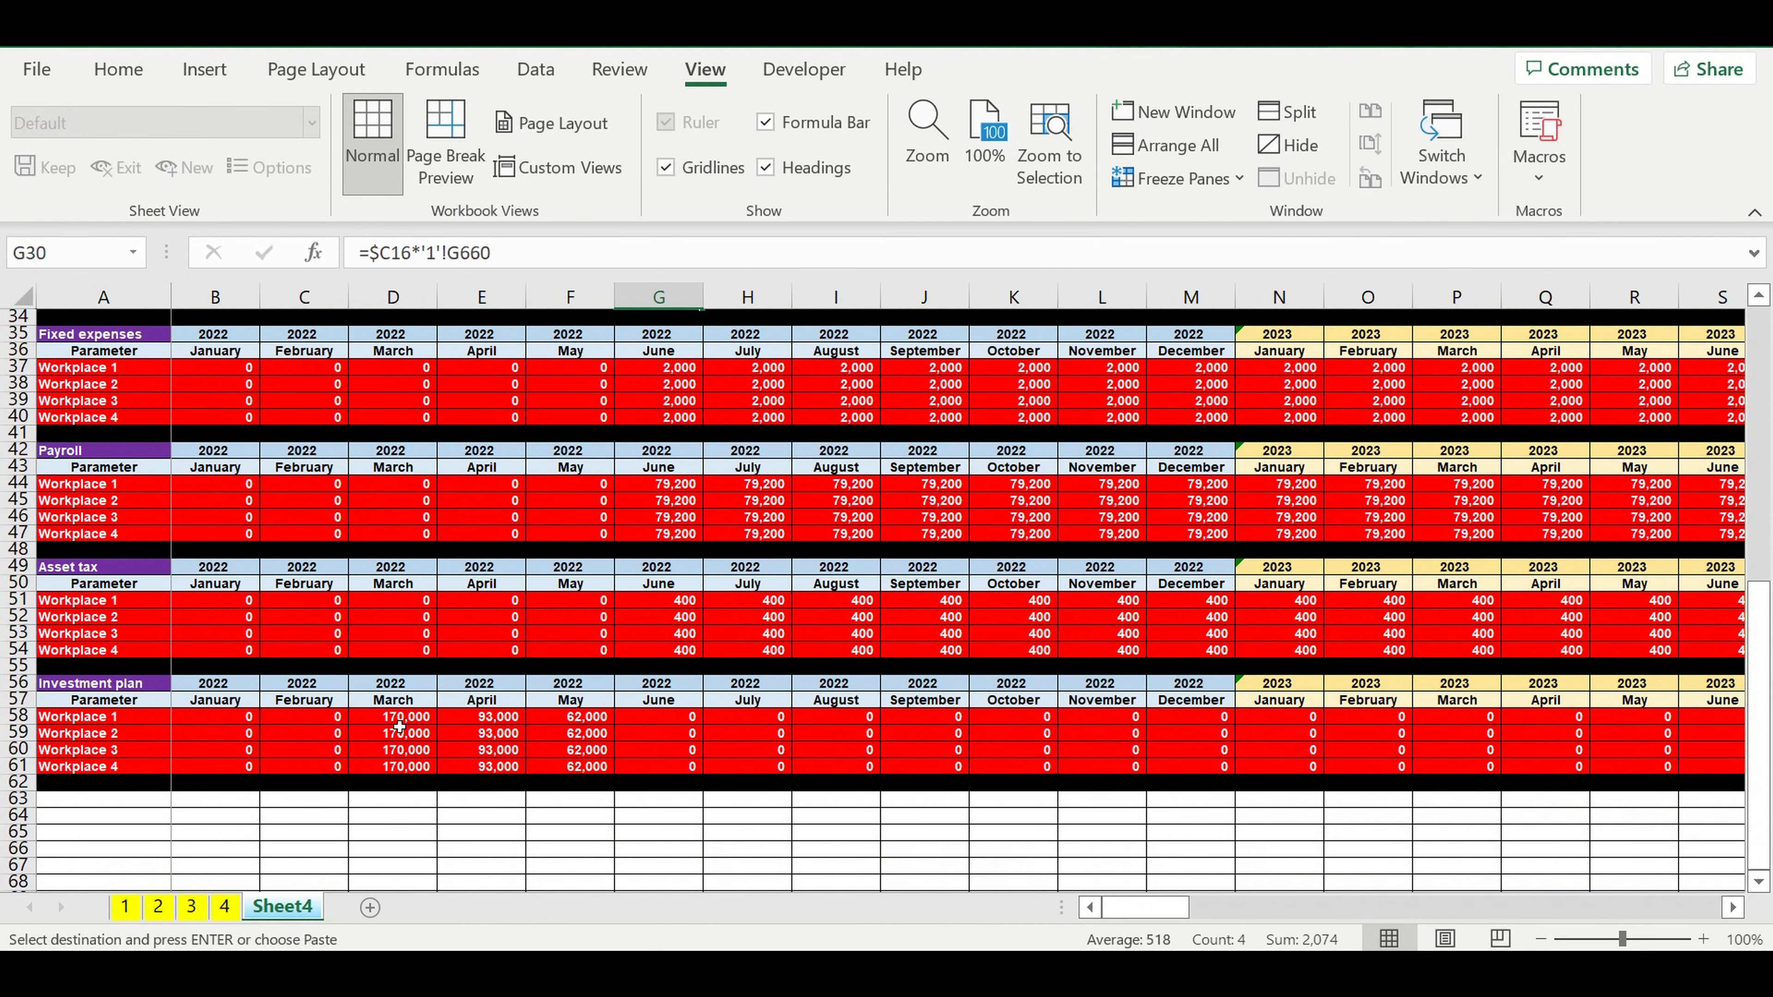
drag(400, 725, 678, 767)
key(ctrl+v)
click(669, 715)
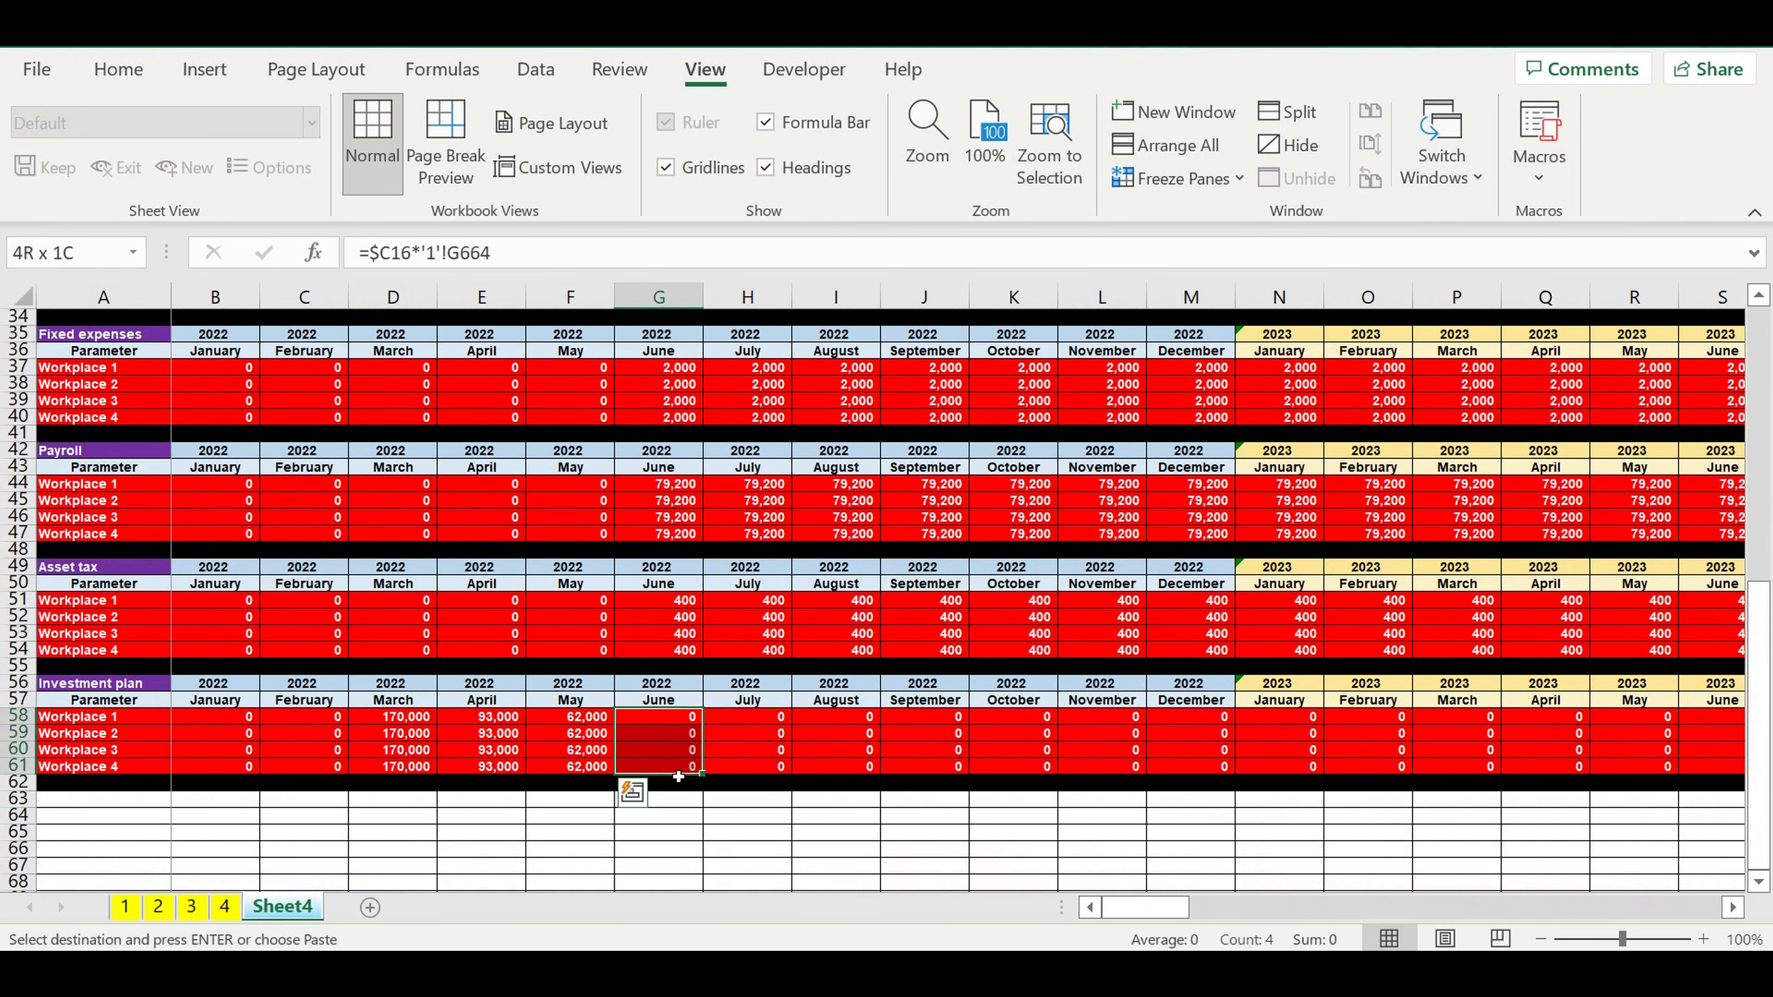
scroll(659, 633, up, 6)
scroll(659, 634, up, 4)
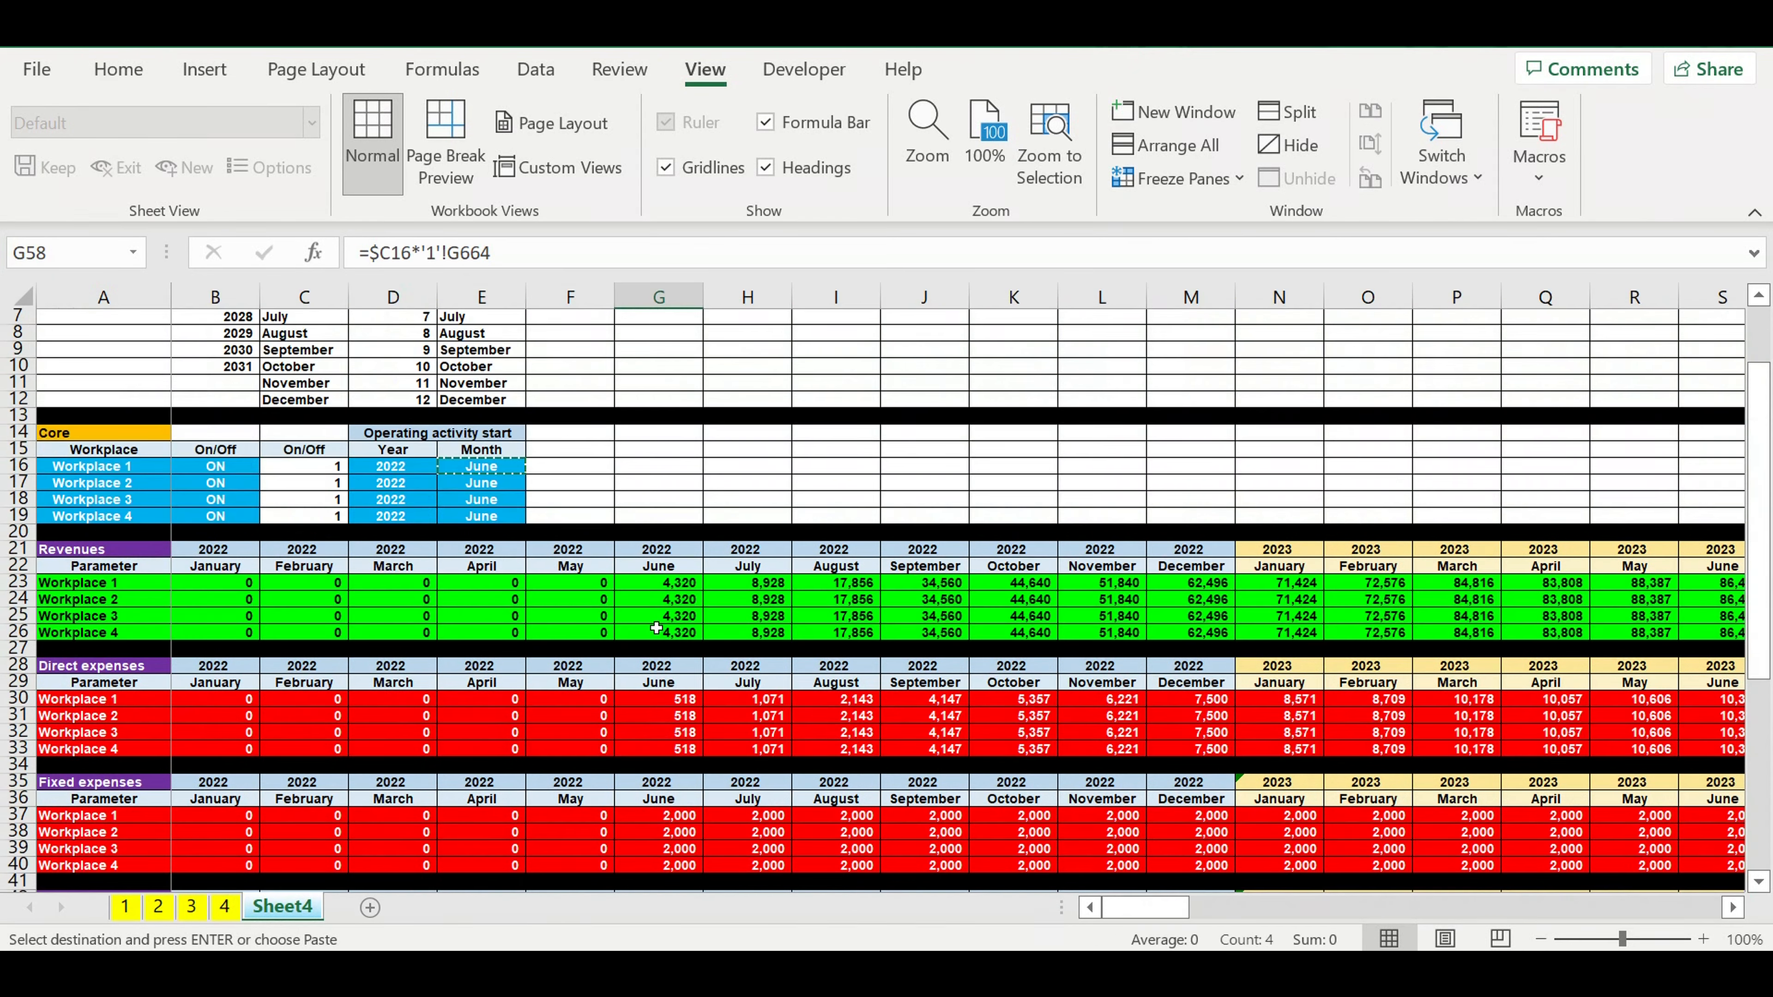
Switch Workplace 3 to OFF in B18 of the Core table.
click(218, 524)
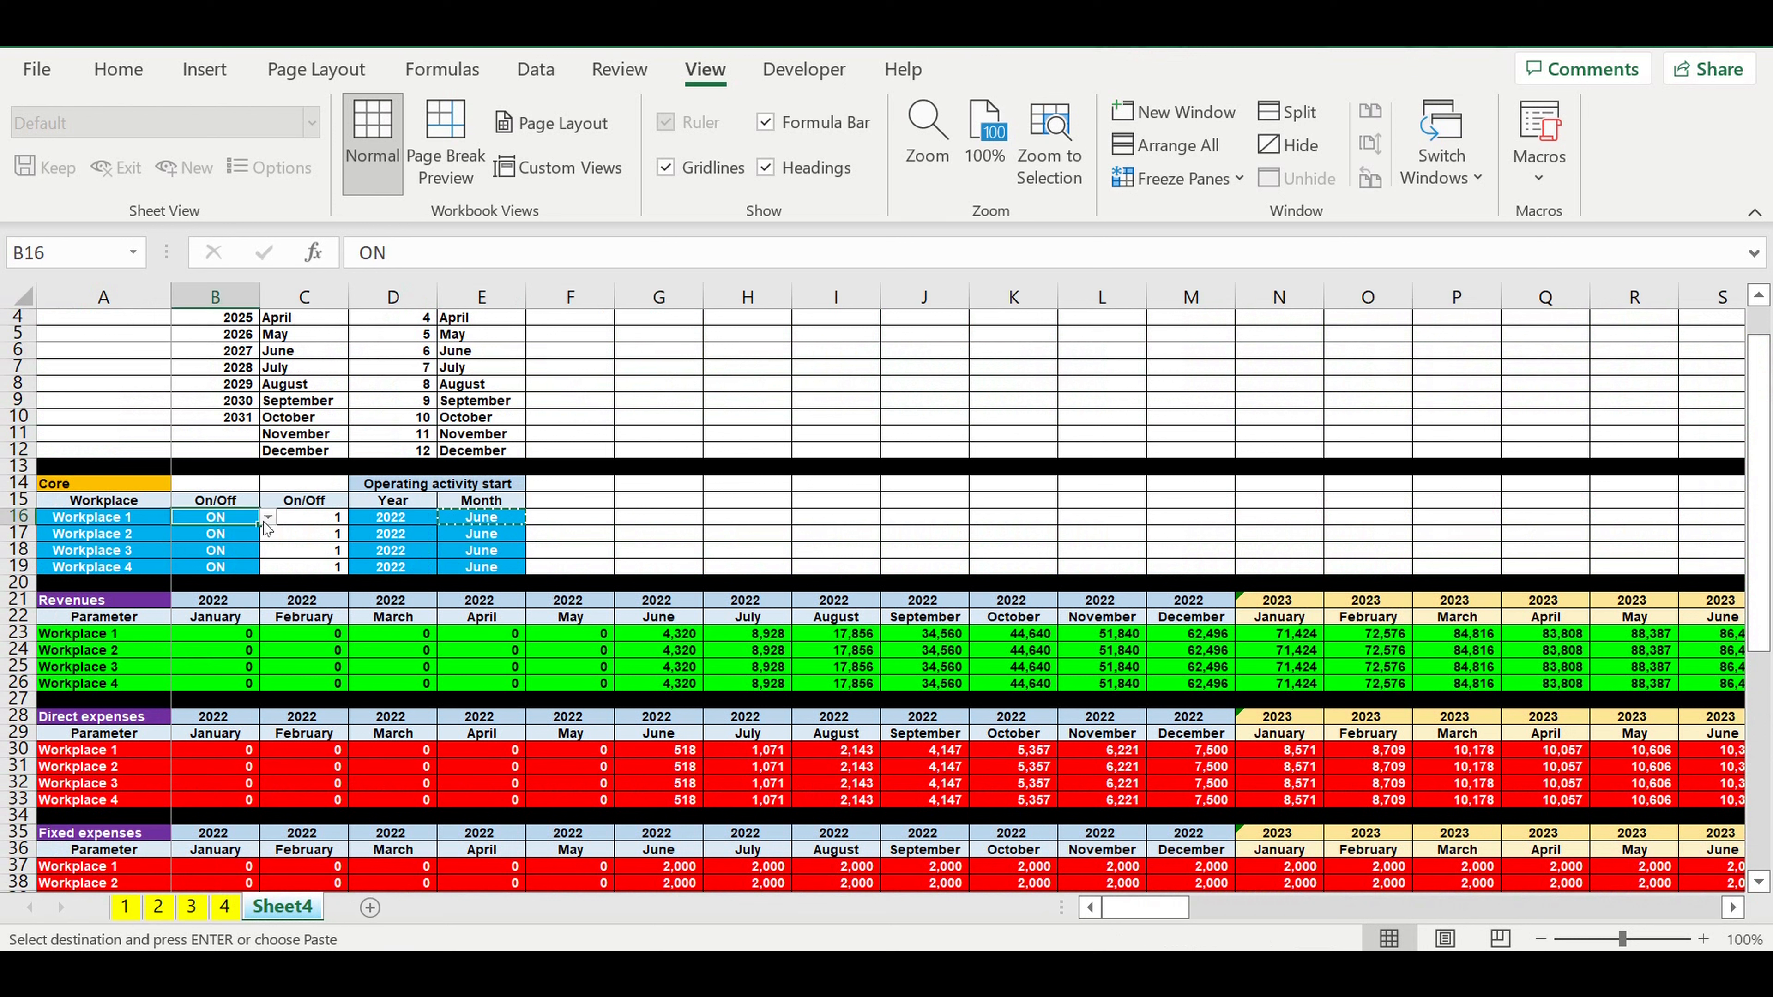
click(243, 552)
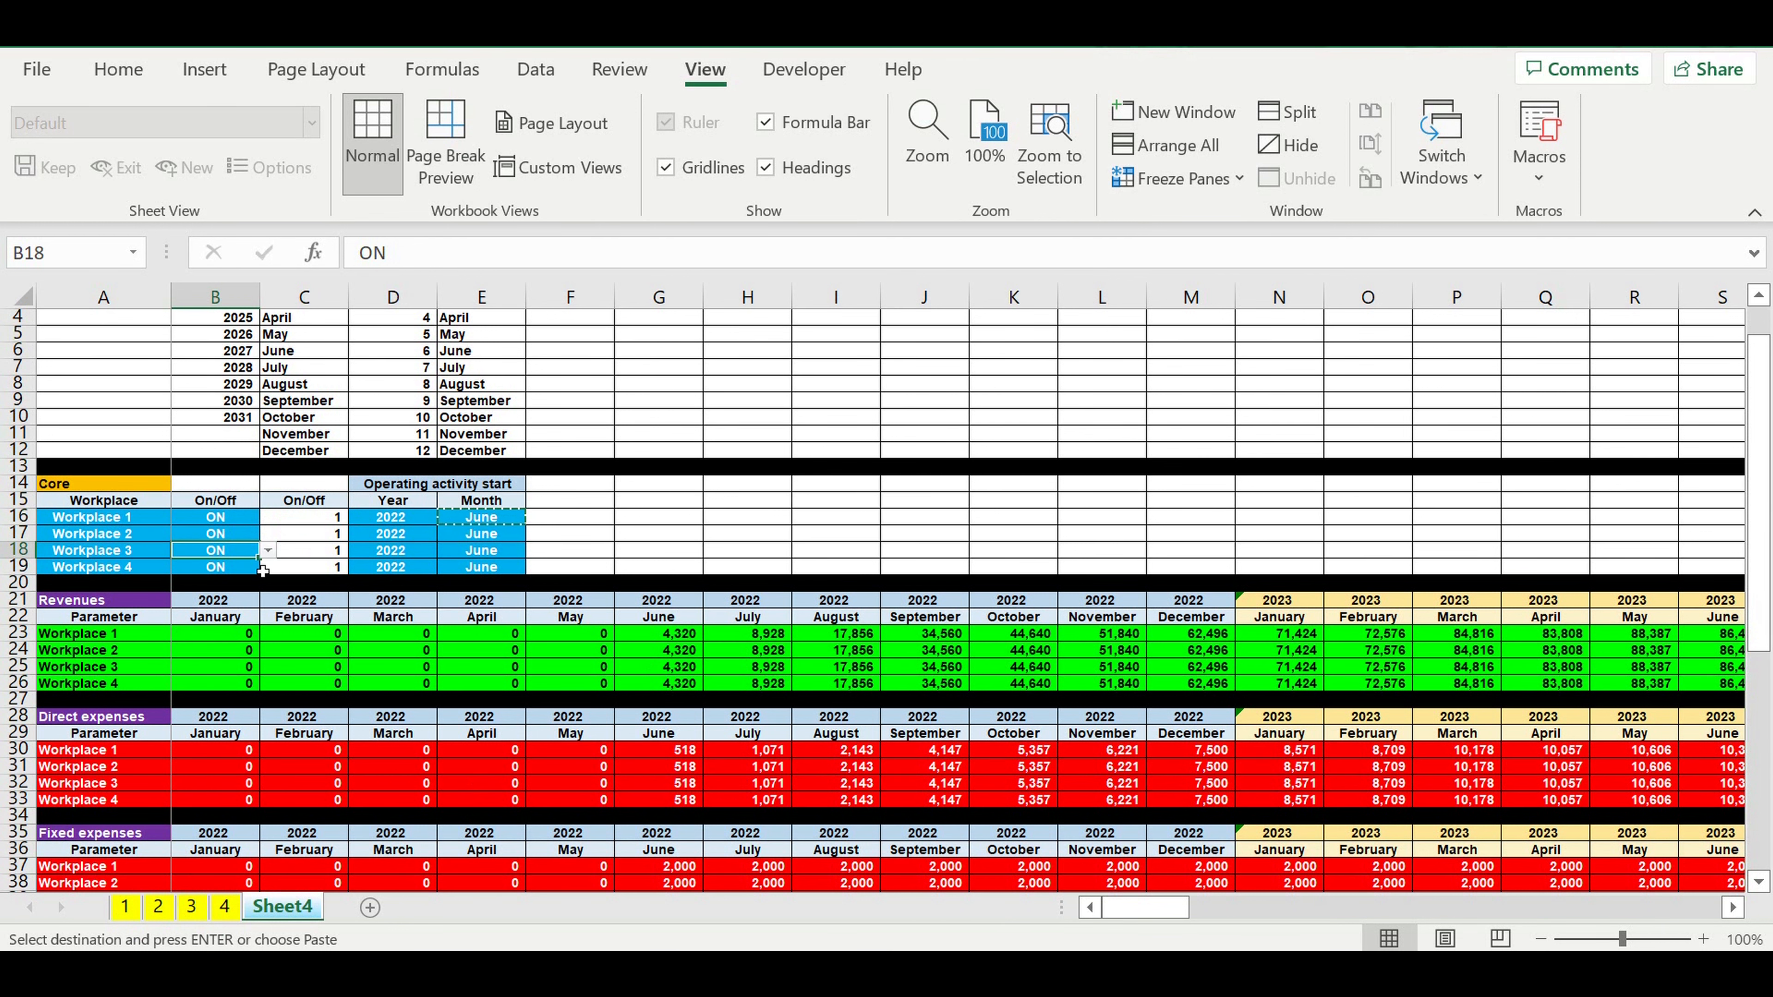
scroll(740, 631, down, 2)
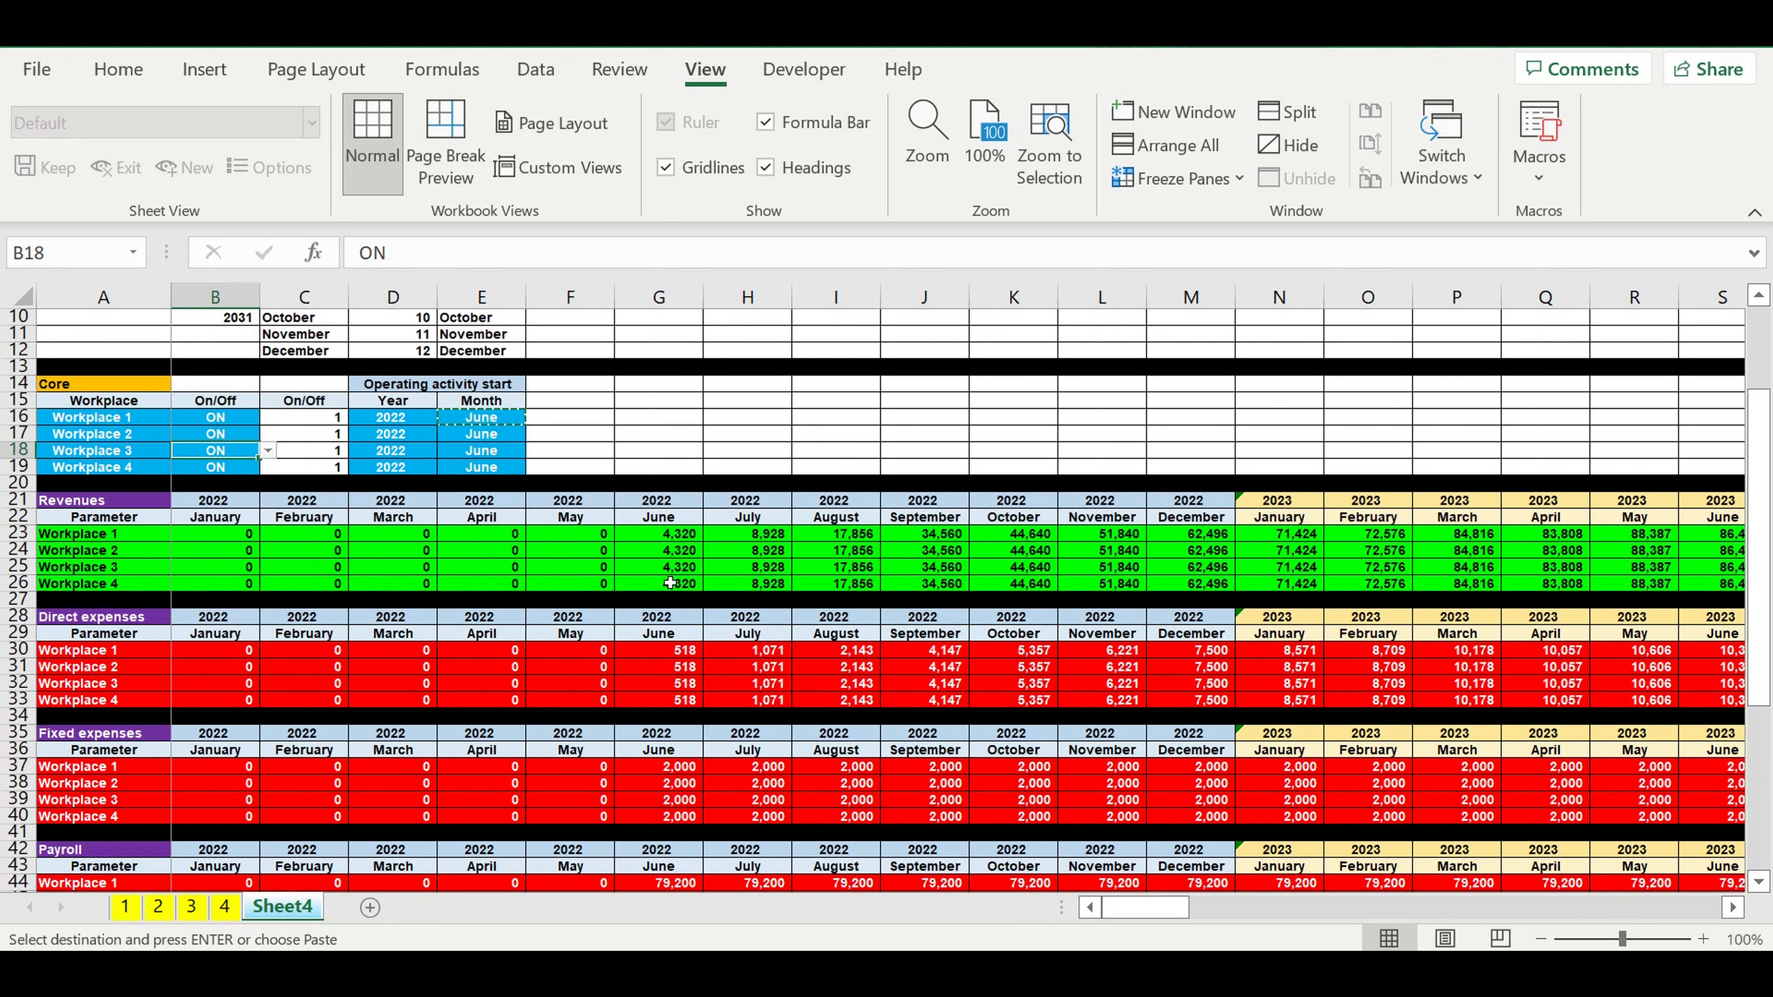
click(268, 450)
click(242, 485)
Check Workplace 3's rows in every block from Revenues through Investment plan, and return to Workplace 4's July revenue.
click(789, 564)
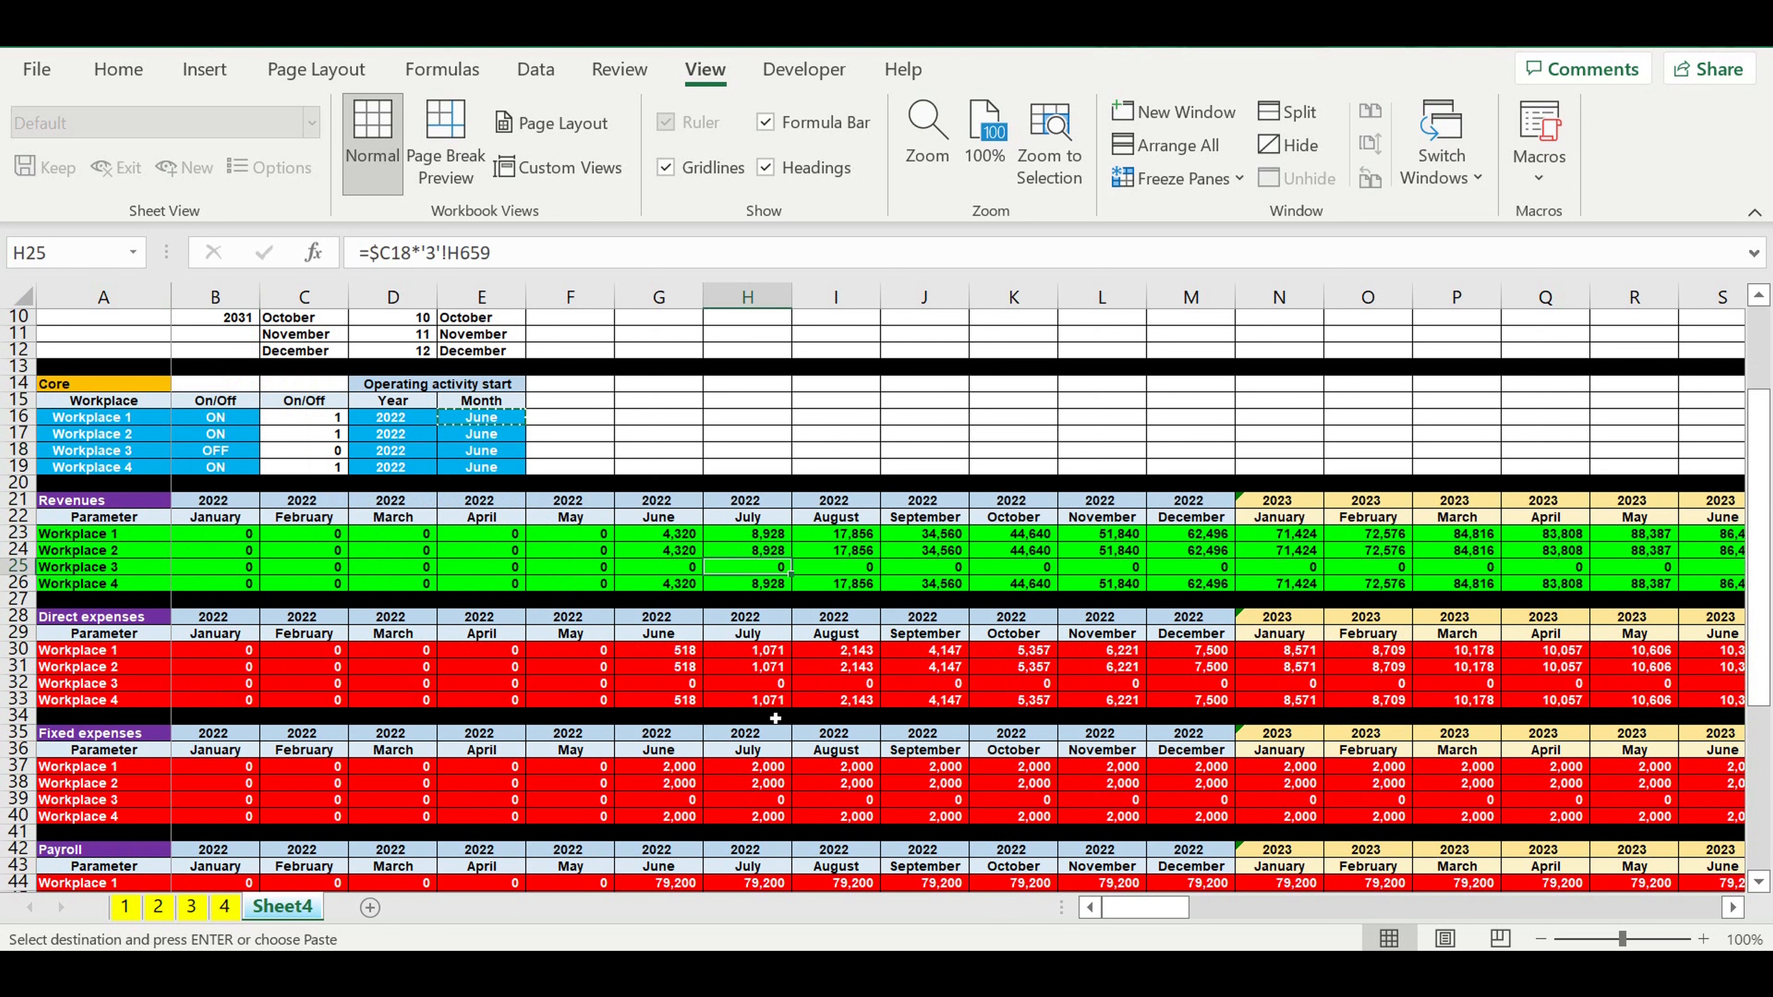
click(757, 683)
scroll(817, 702, down, 3)
click(757, 650)
click(775, 766)
scroll(780, 785, down, 3)
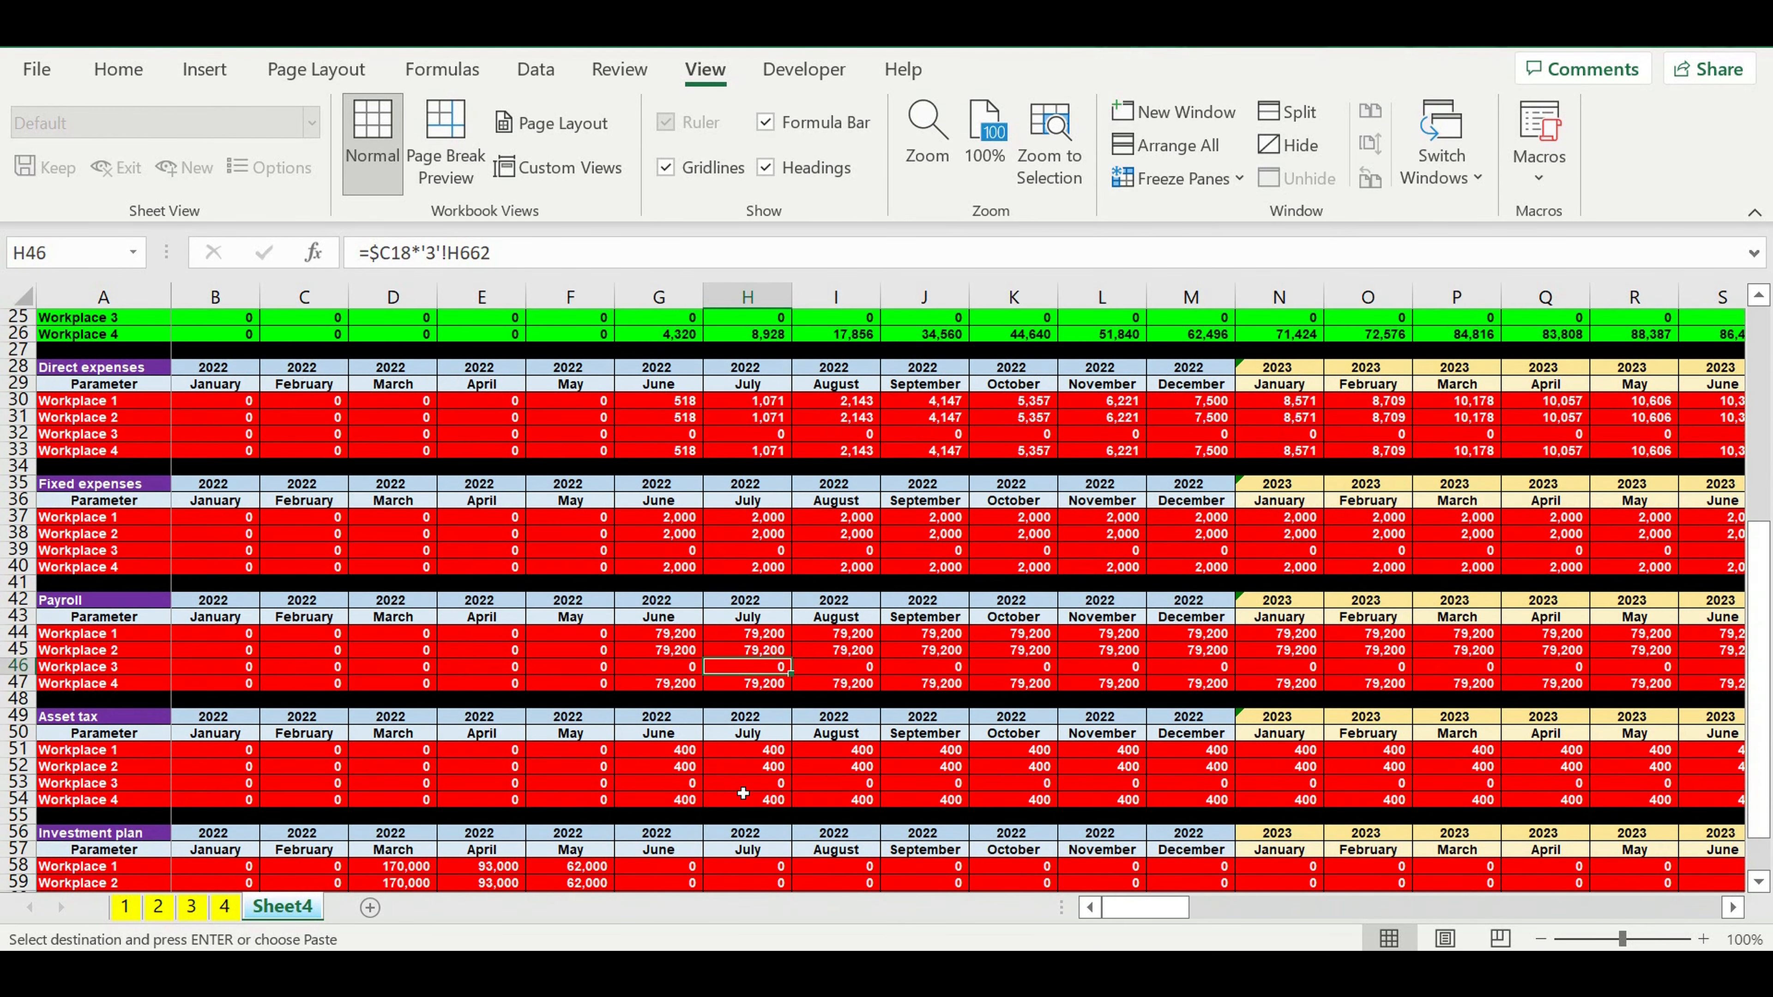
click(691, 783)
click(570, 849)
scroll(720, 660, up, 8)
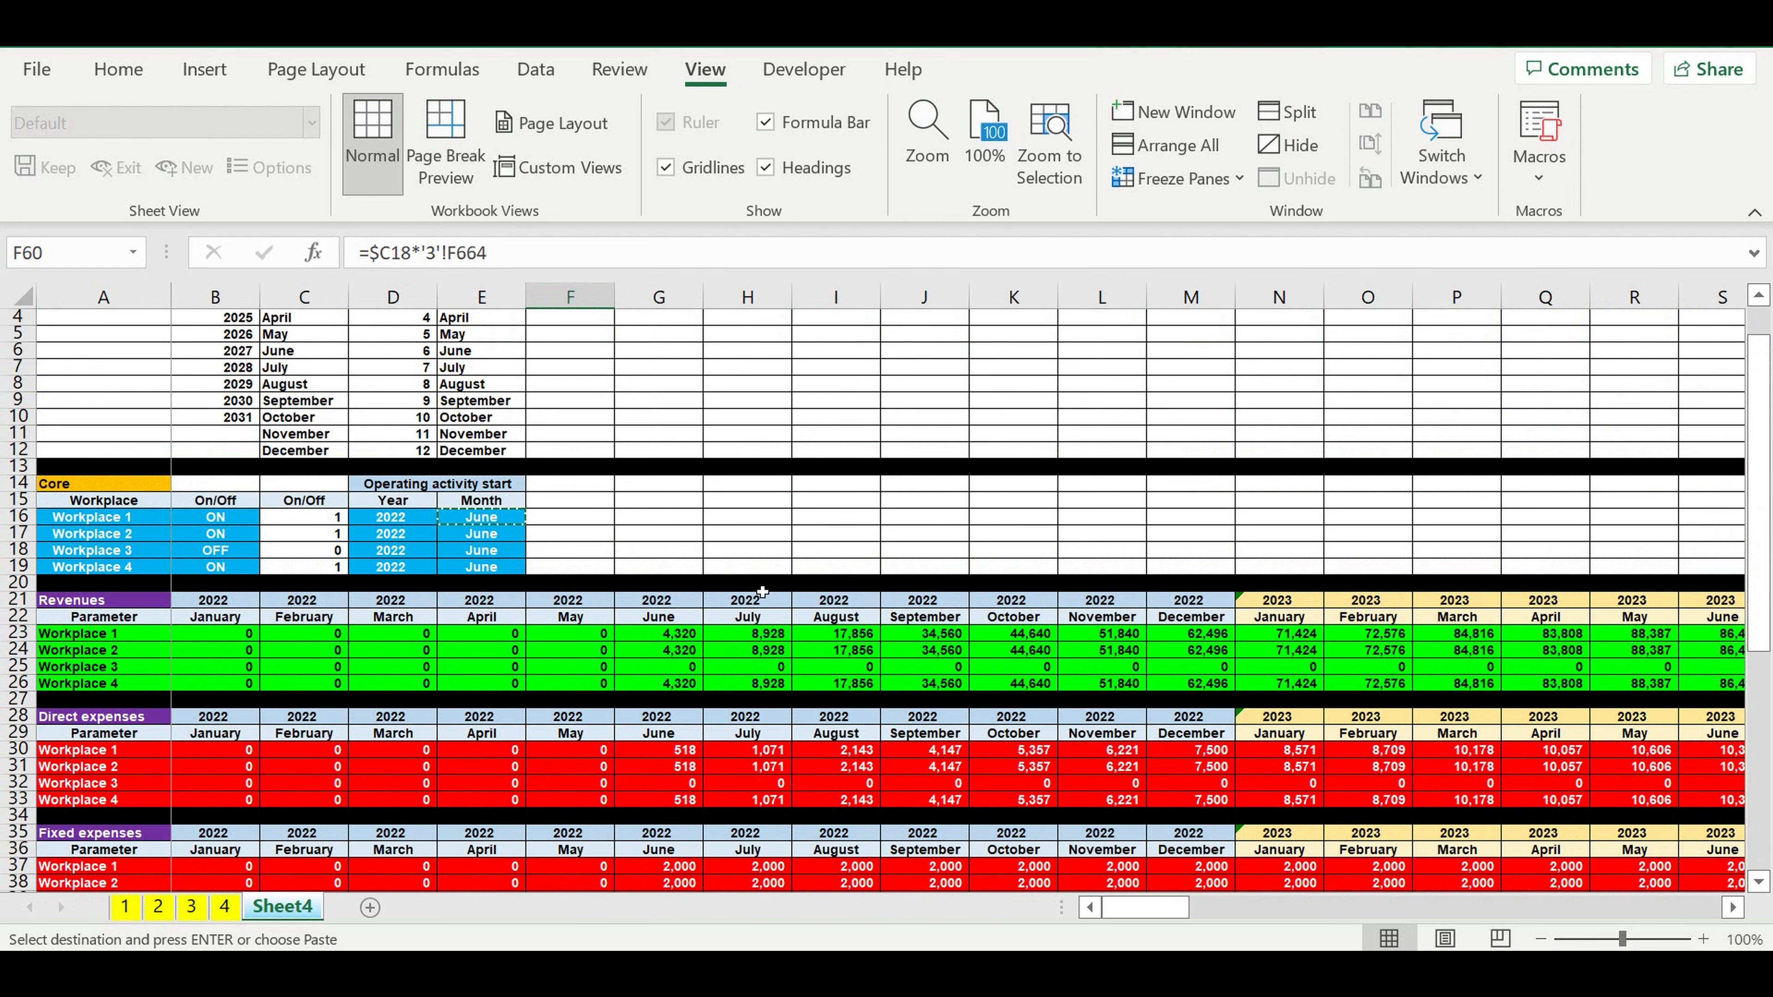
scroll(761, 595, down, 2)
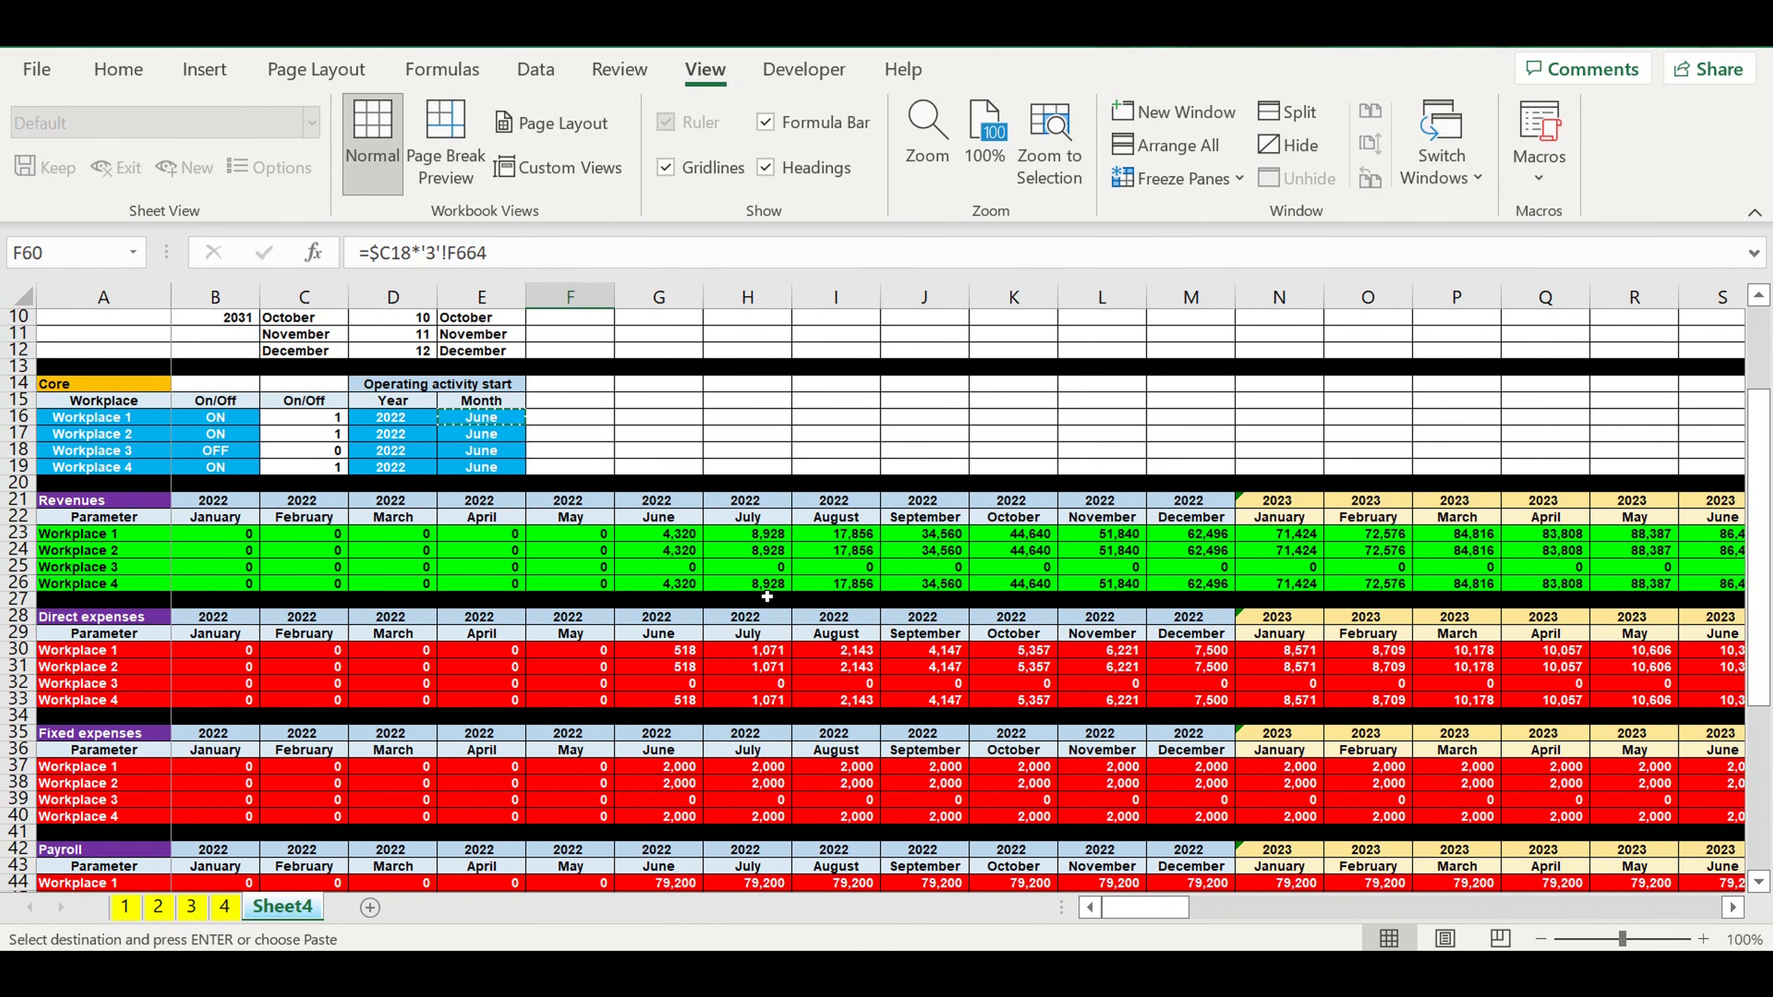
click(767, 587)
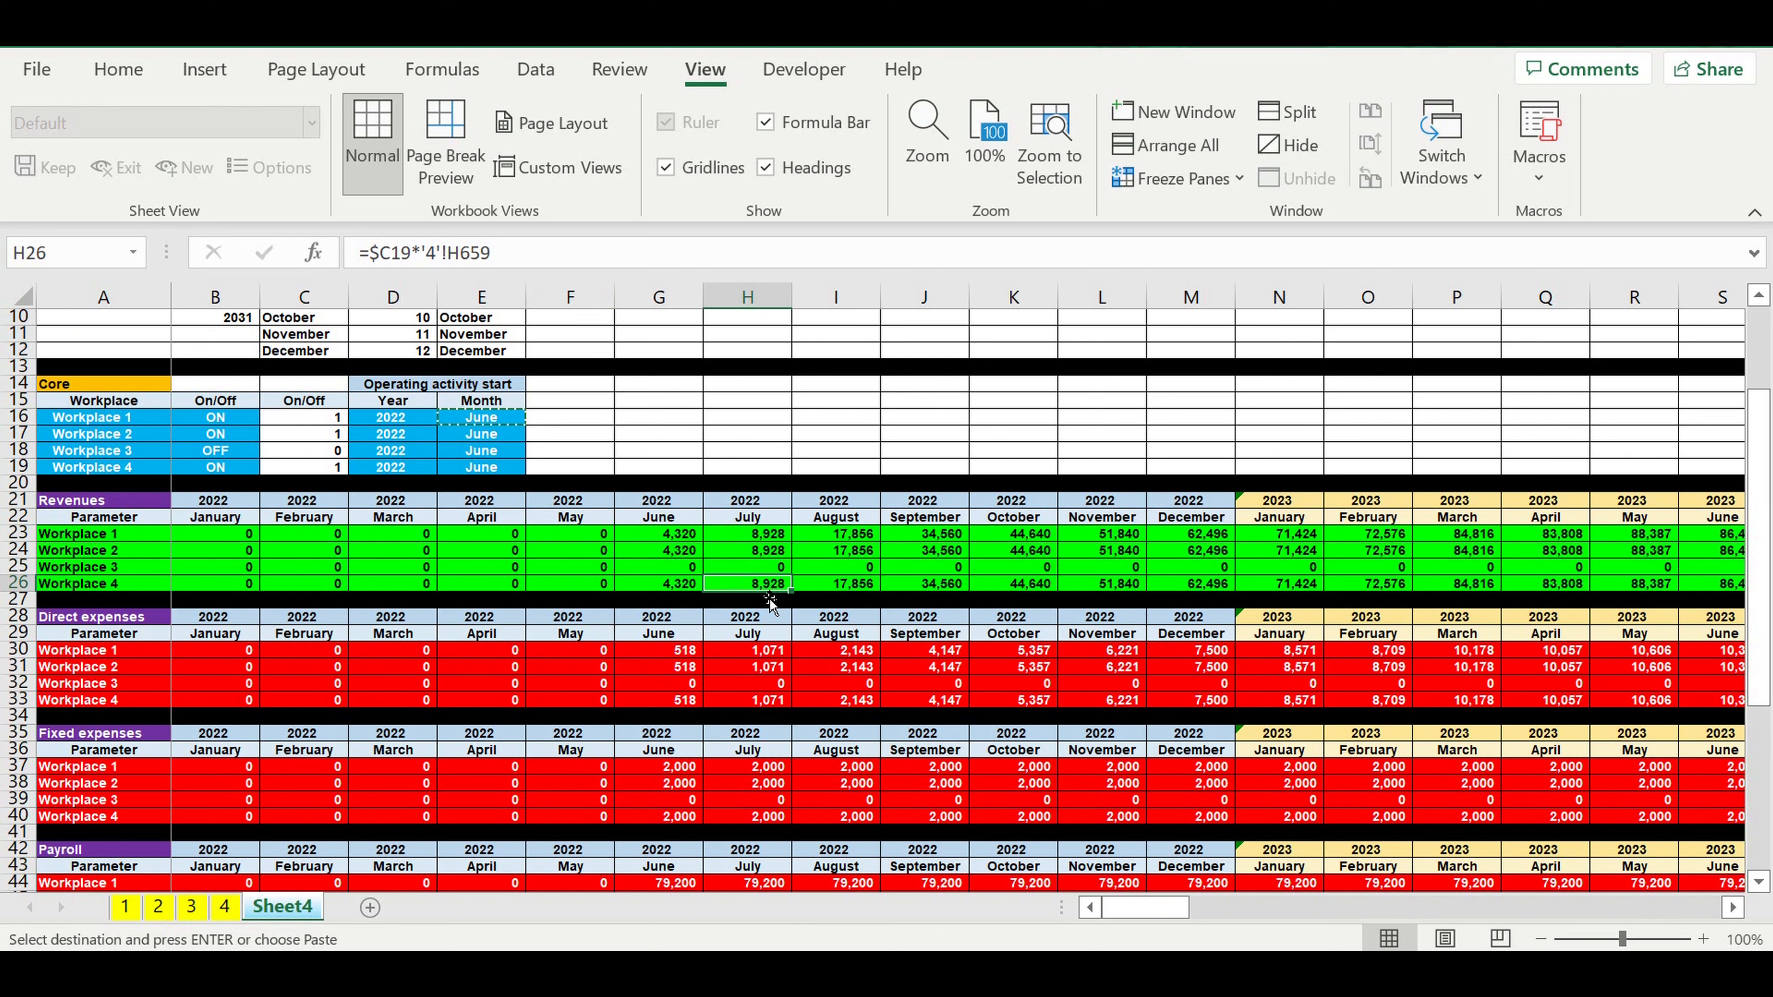